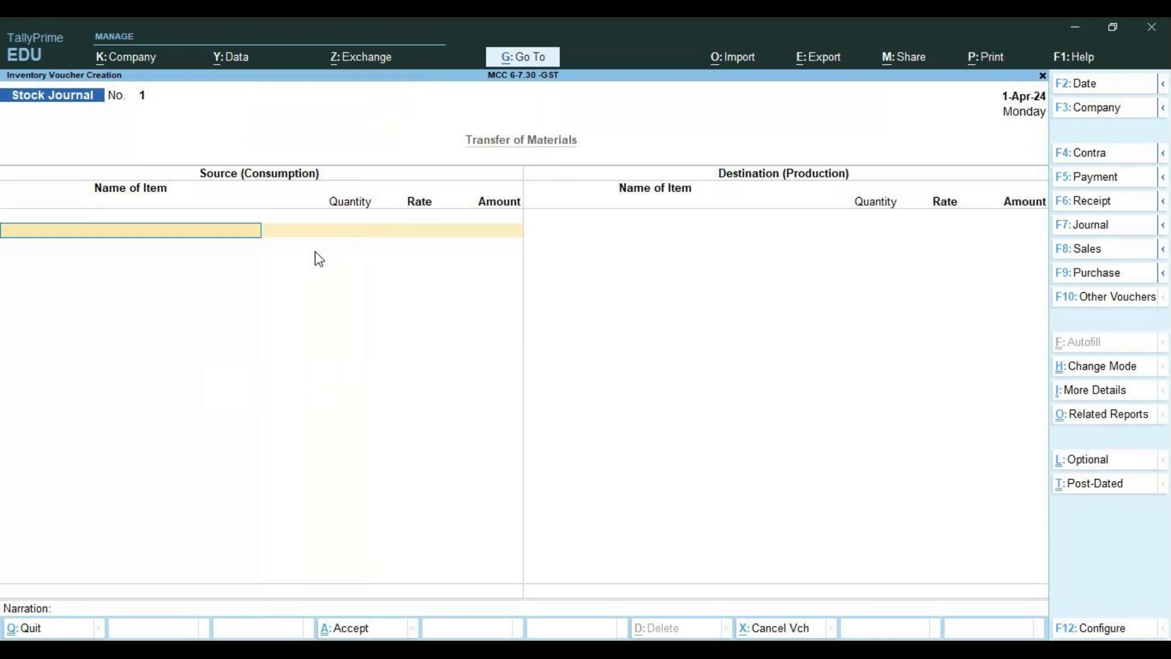
Start purchase voucher No. 1 with supplier invoice 15.7/85 dated 1-Apr-24
left_click(317, 258)
key("F9")
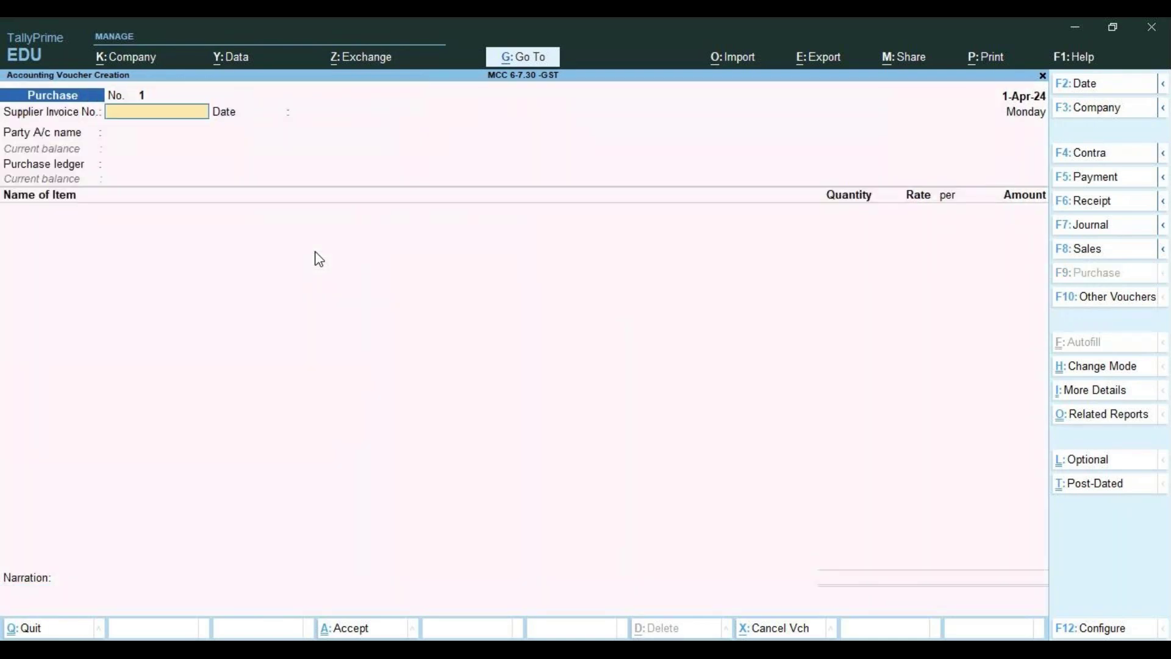
type("15.7/85")
key("Return")
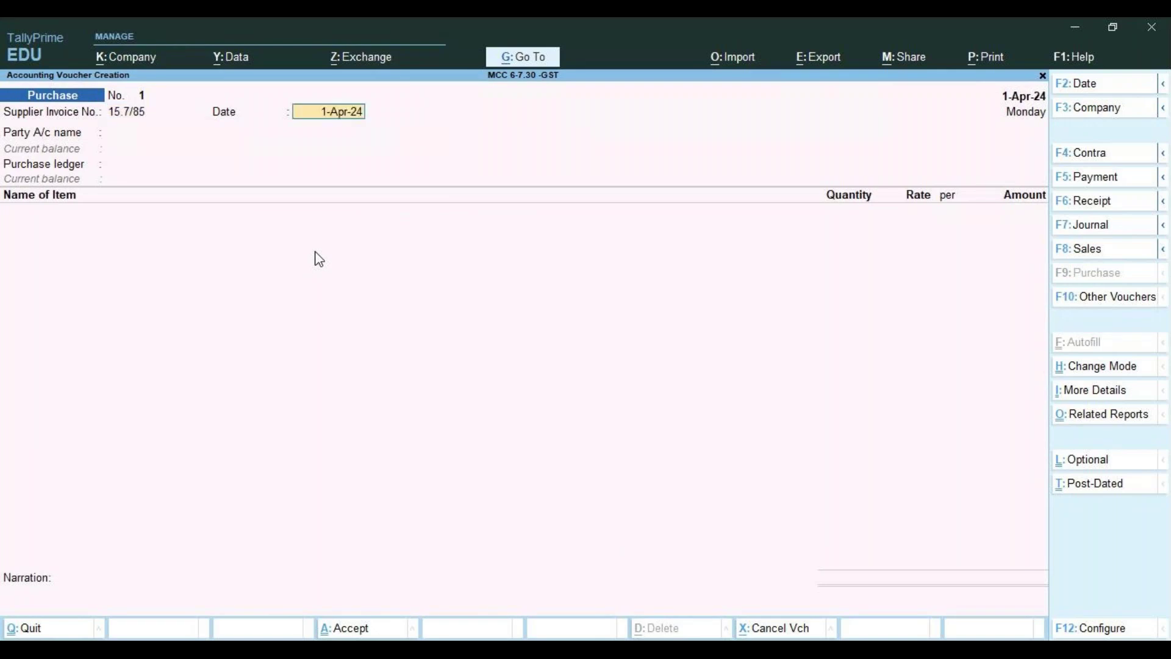
key("Return")
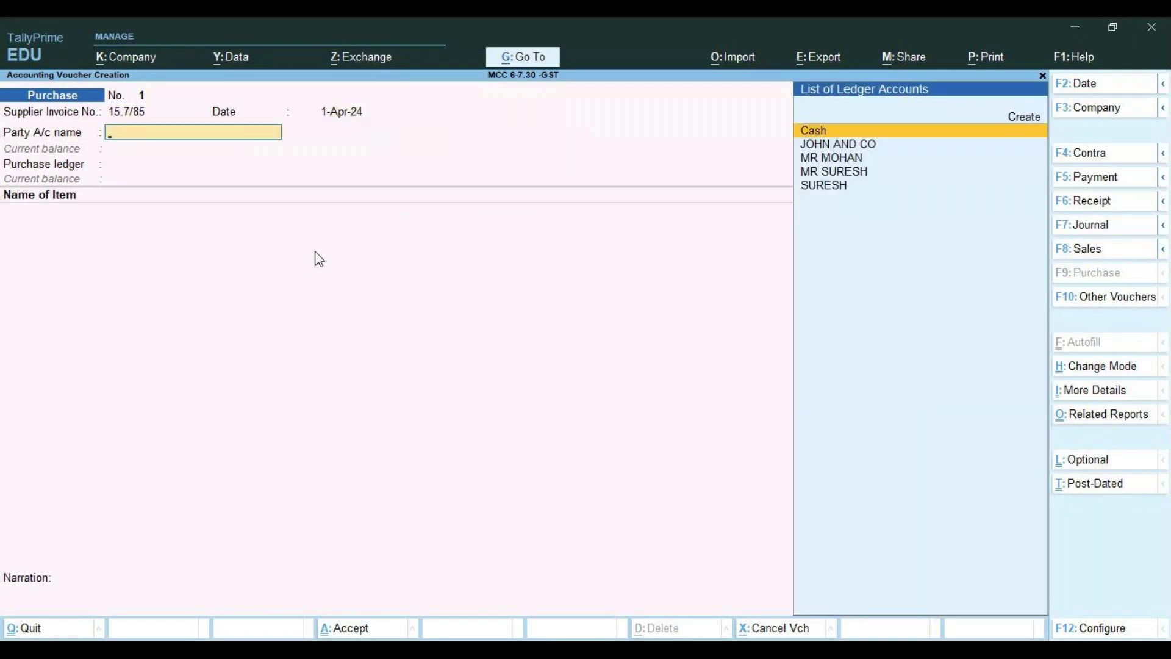
key("Down")
Choose JOHN AND CO as party, keeping Regular GST registration and Karnataka as place of supply
key("Return")
key("Return")
key("Return")
key("Return")
key("Return")
key("Return")
key("Return")
key("Return")
key("Return")
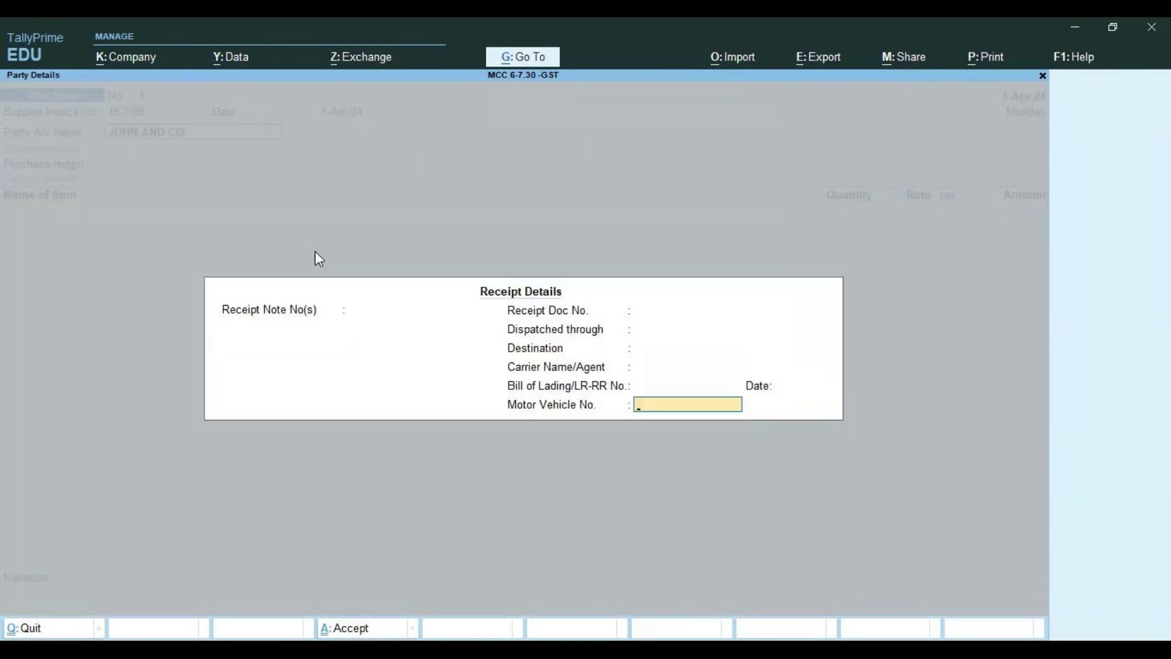
key("Return")
key("Return")
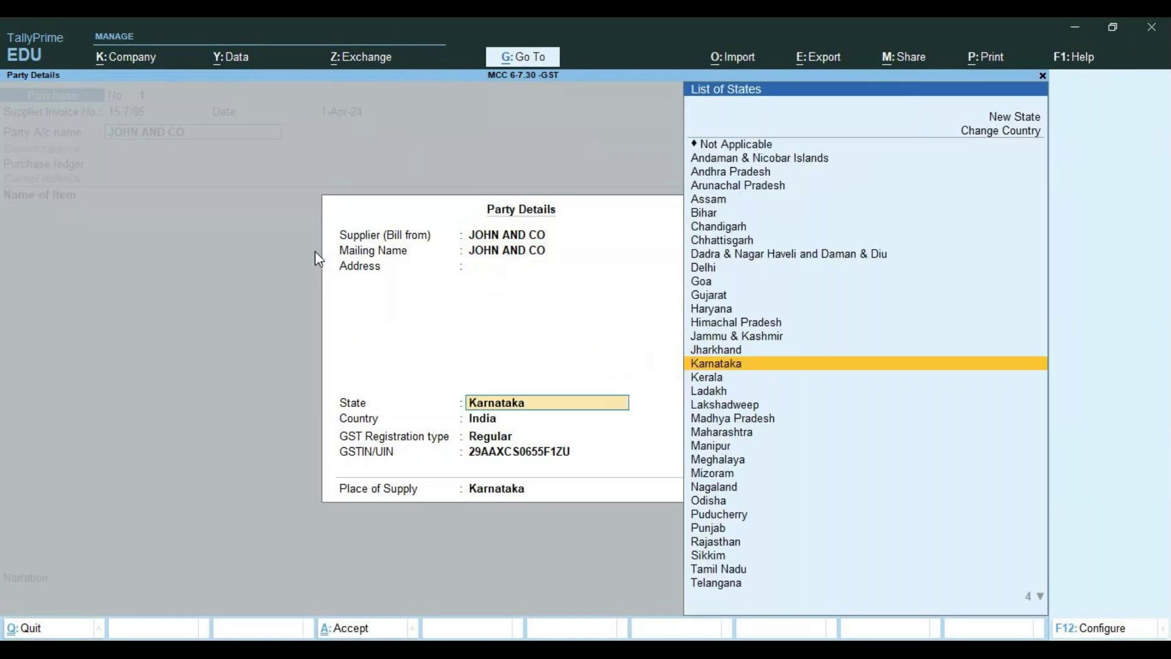
key("Return")
key("Return")
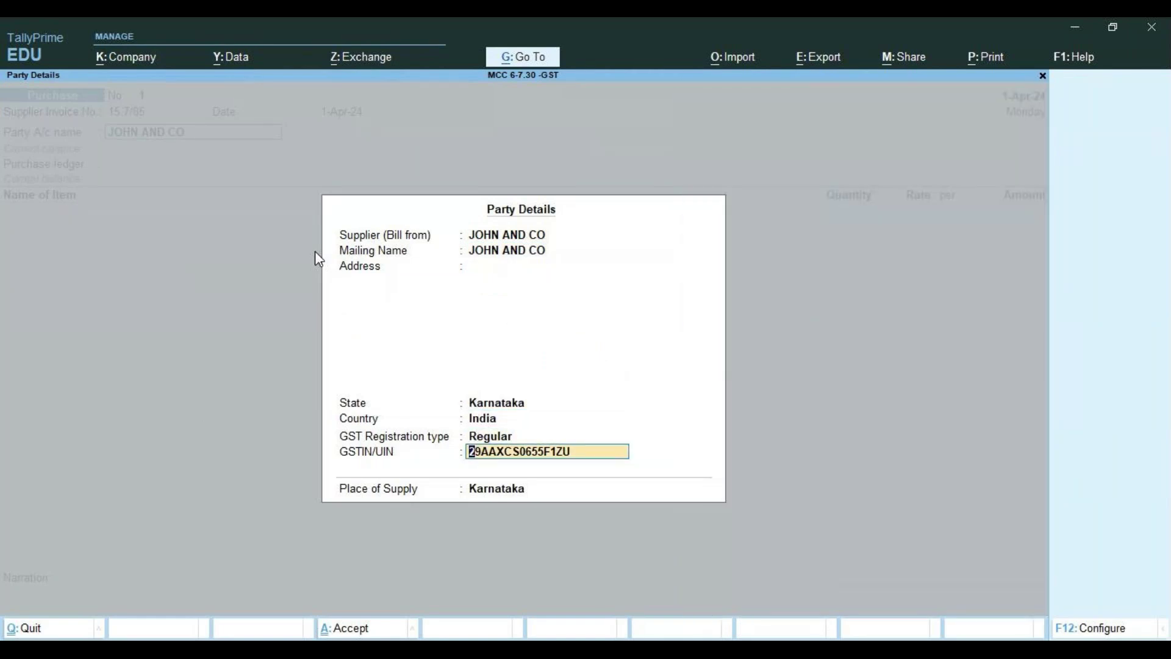
key("Up")
key("Up")
key("Up")
key("Up")
key("Down")
key("Down")
key("Down")
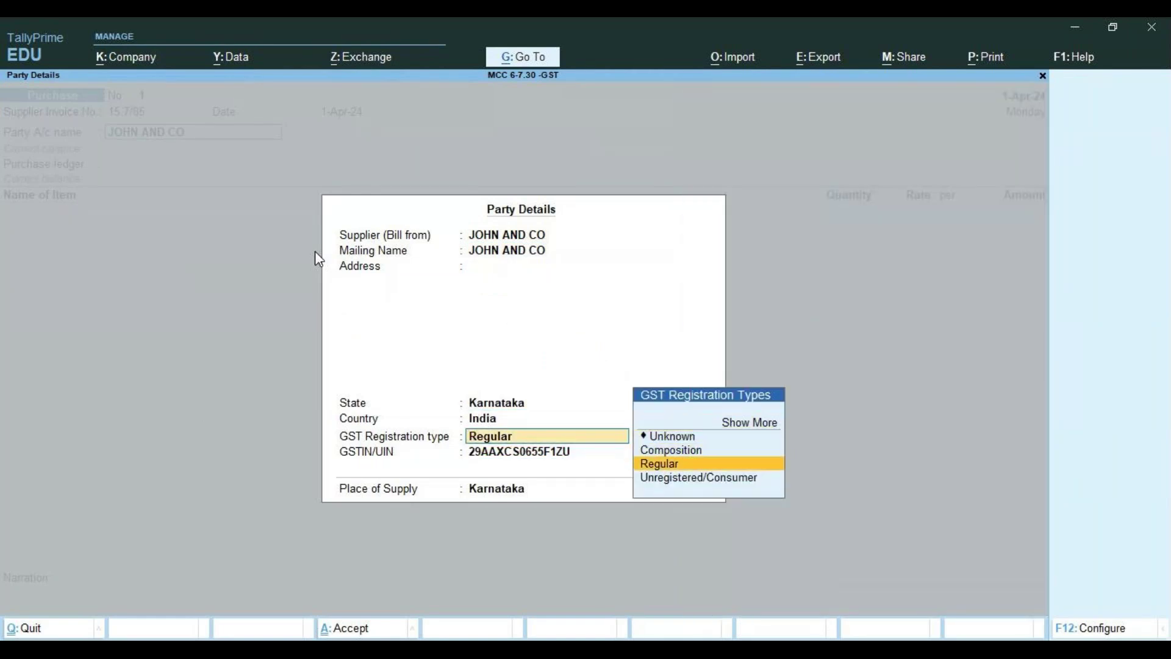
key("Return")
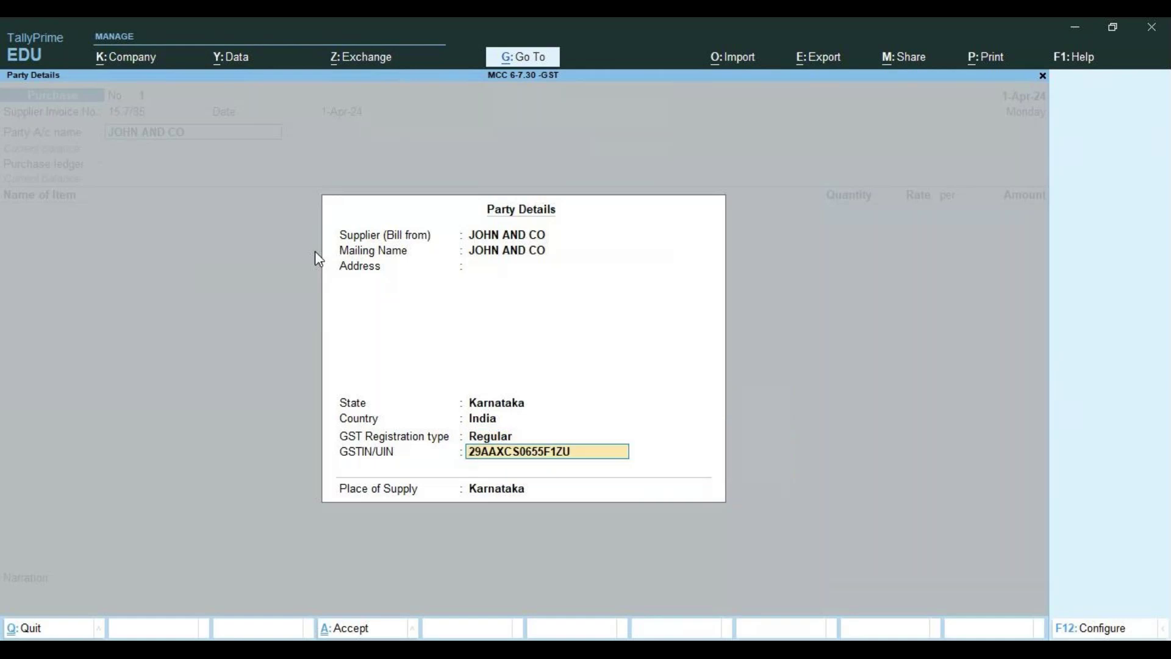
key("Return")
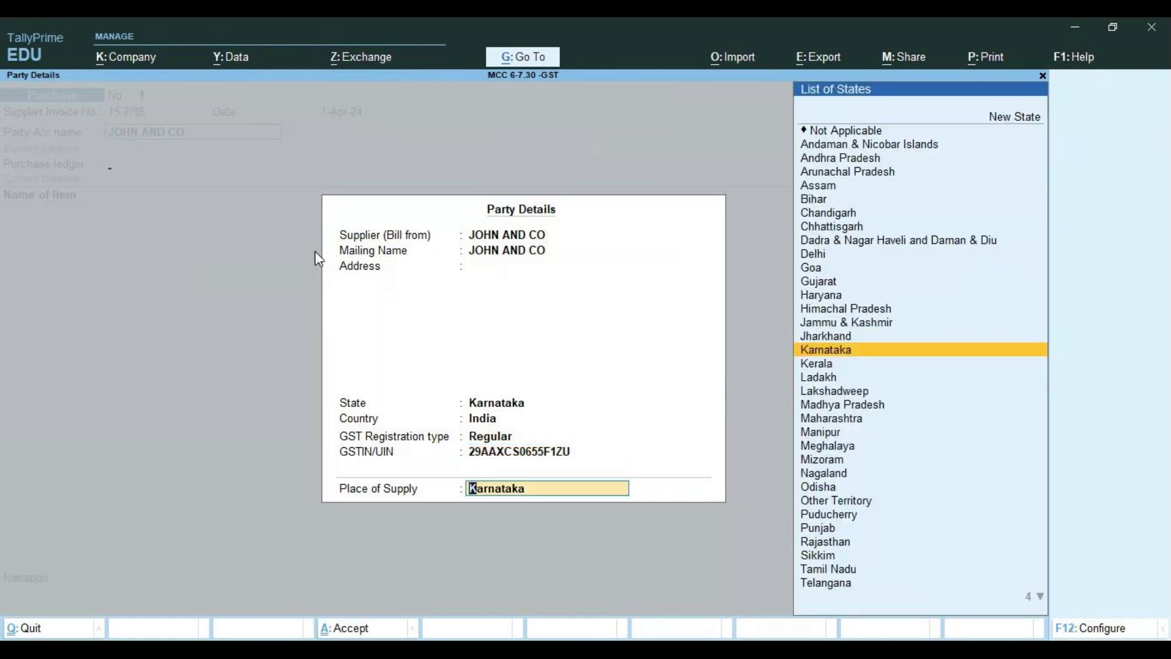
key("Return")
key("Return")
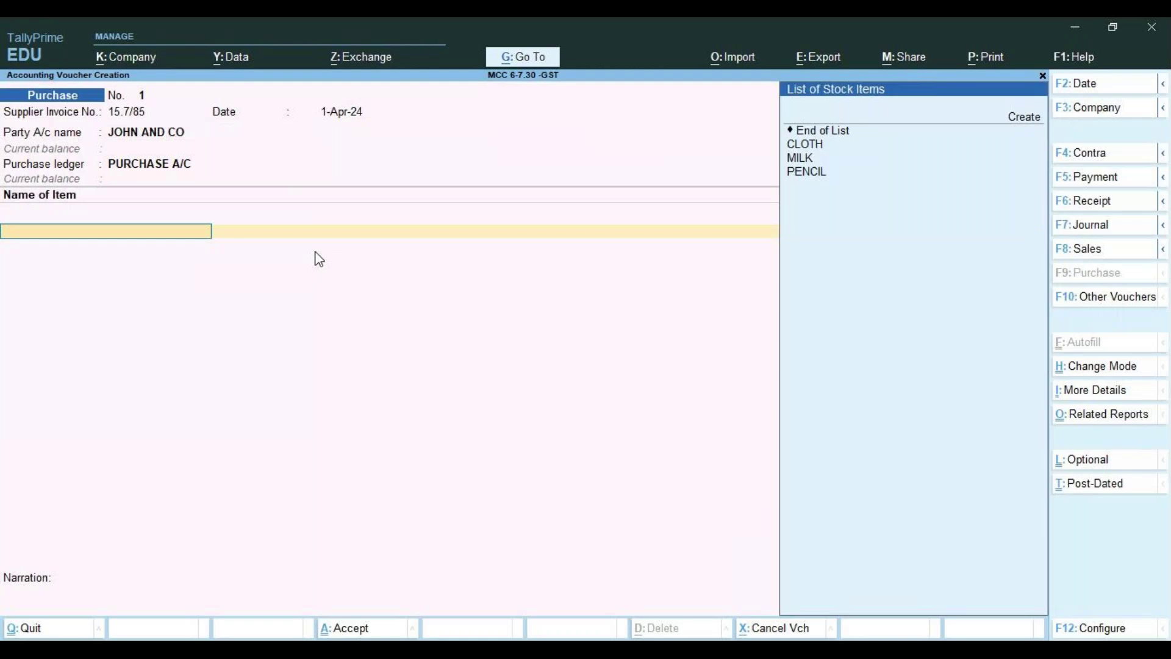
Under PURCHASE A/C, add CLOTH 10 NOS at 1,000.00, keeping the master's 5% GST and HSN 61026142
key("Down")
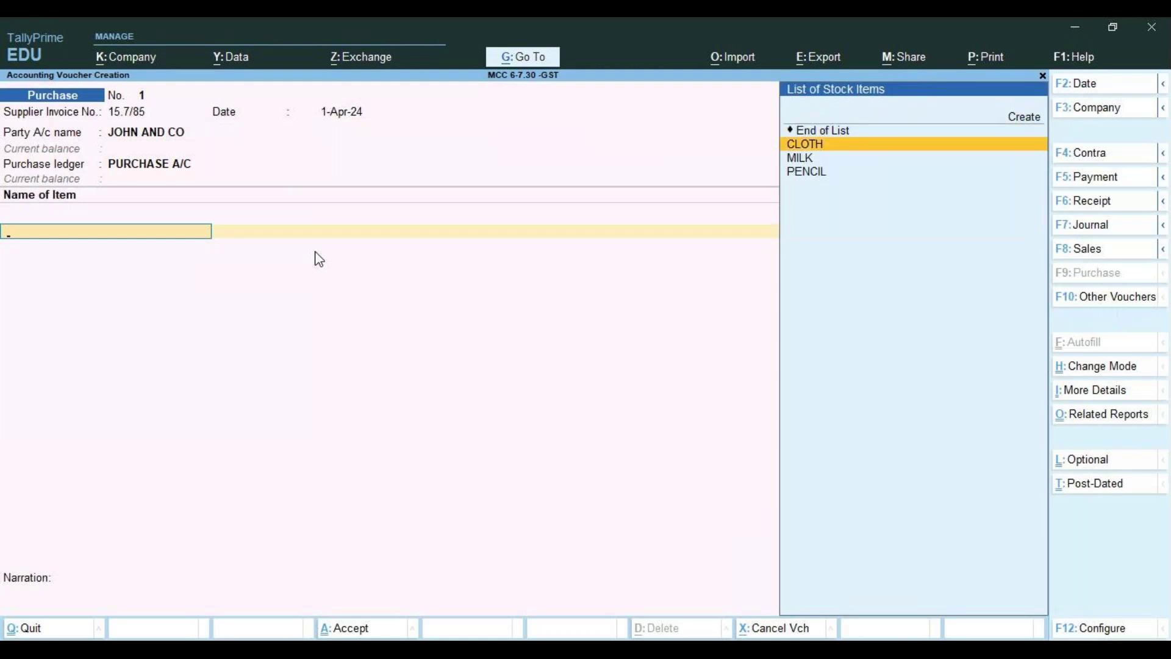
key("Return")
type("10")
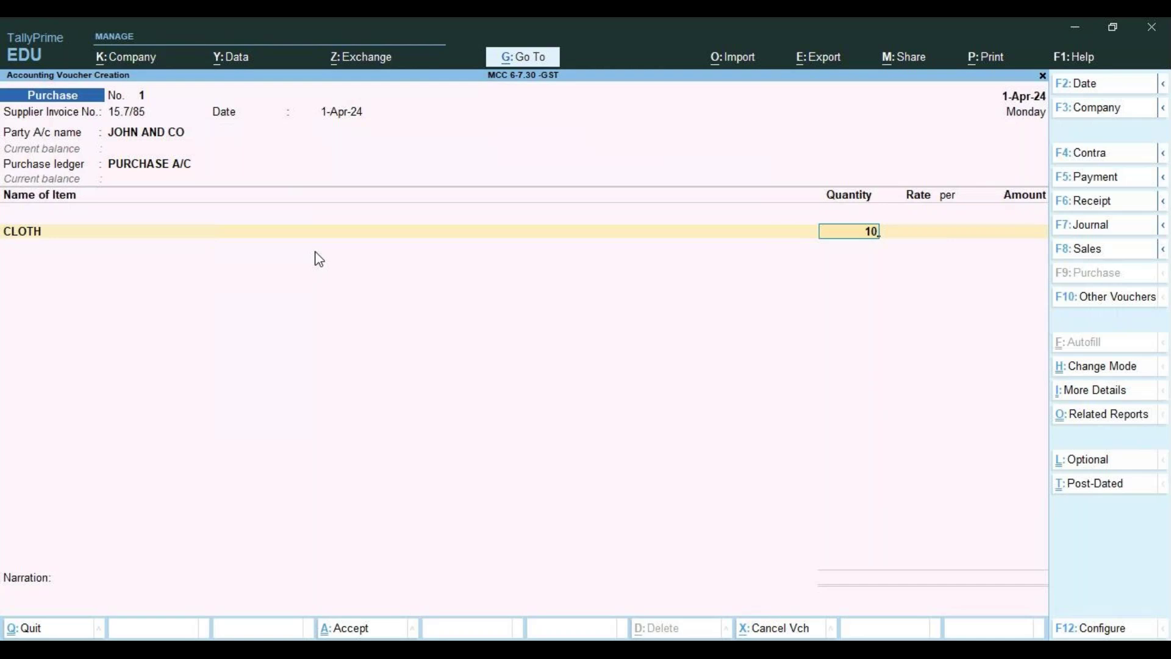
key("Return")
type("1000")
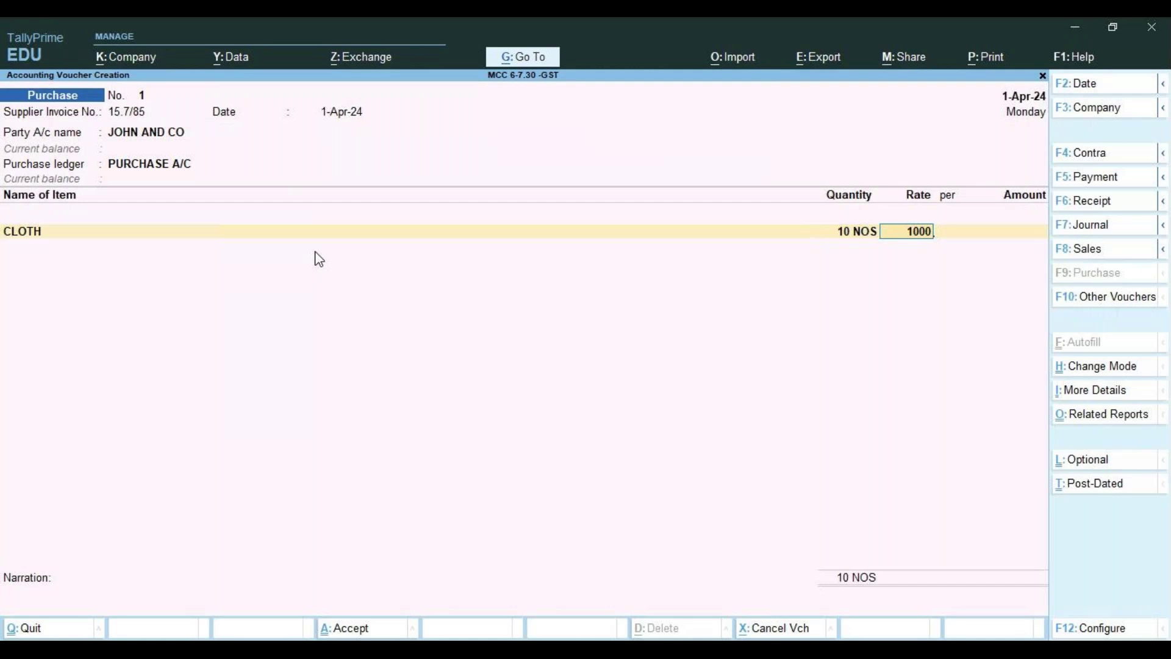
key("Return")
key("Return")
key("Return")
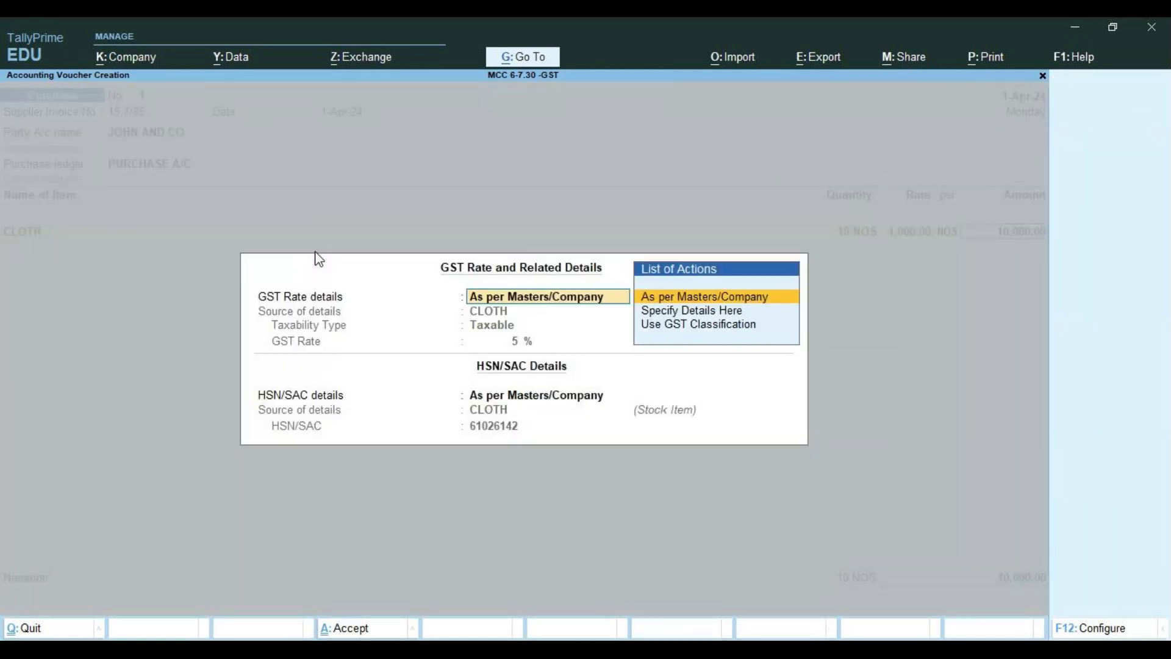
key("Return")
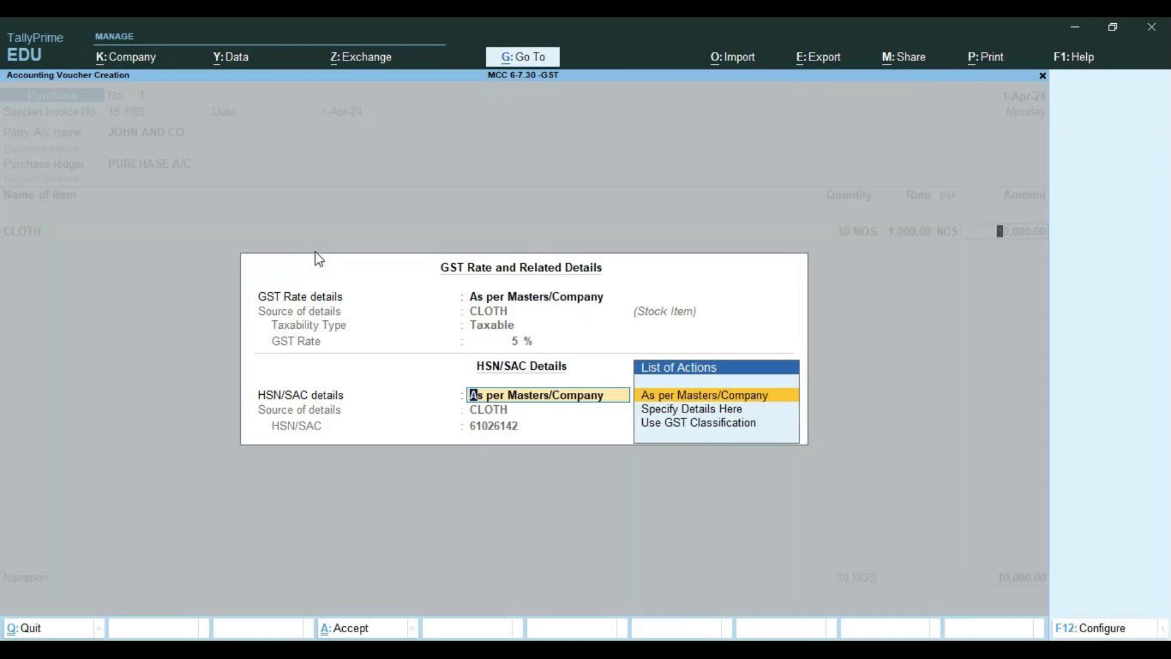
key("Return")
key("Return")
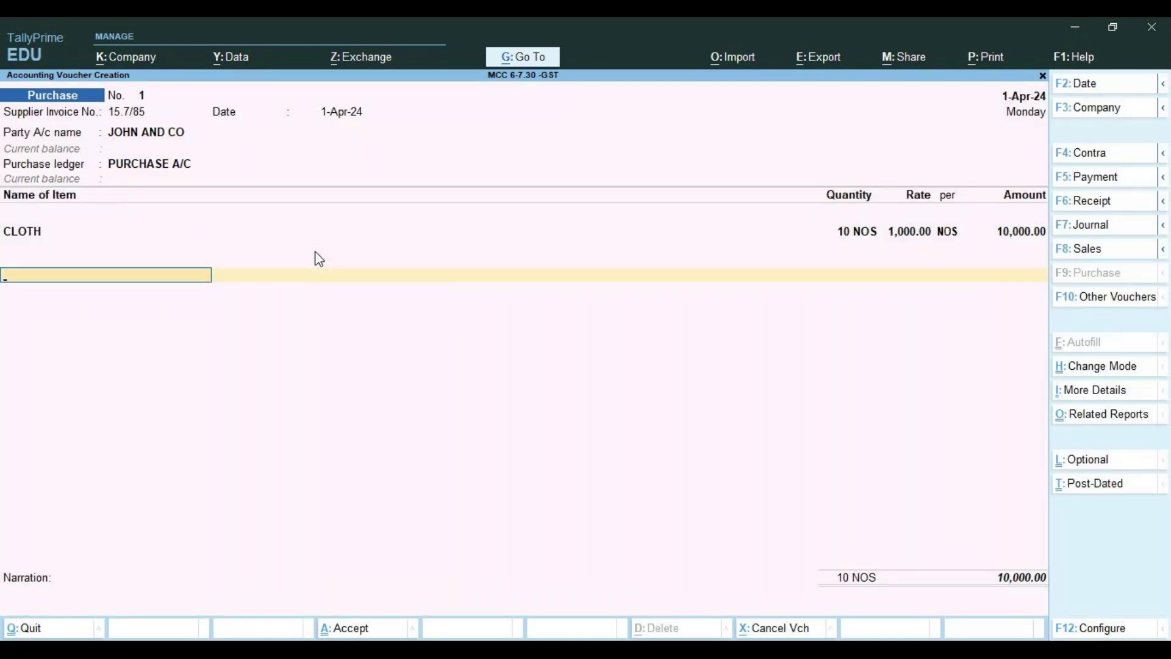
Add CGST and SGST tax lines of 250.00 each, replacing the mistaken IGST line
key("Return")
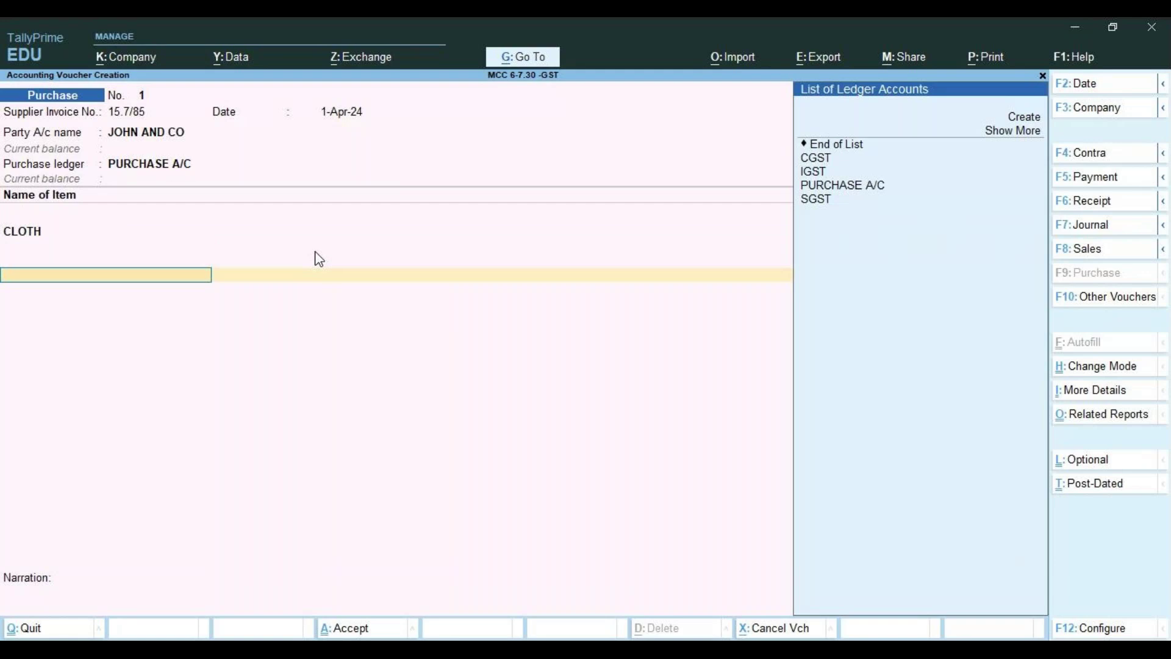
key("Down")
key("Down")
key("Down")
key("Return")
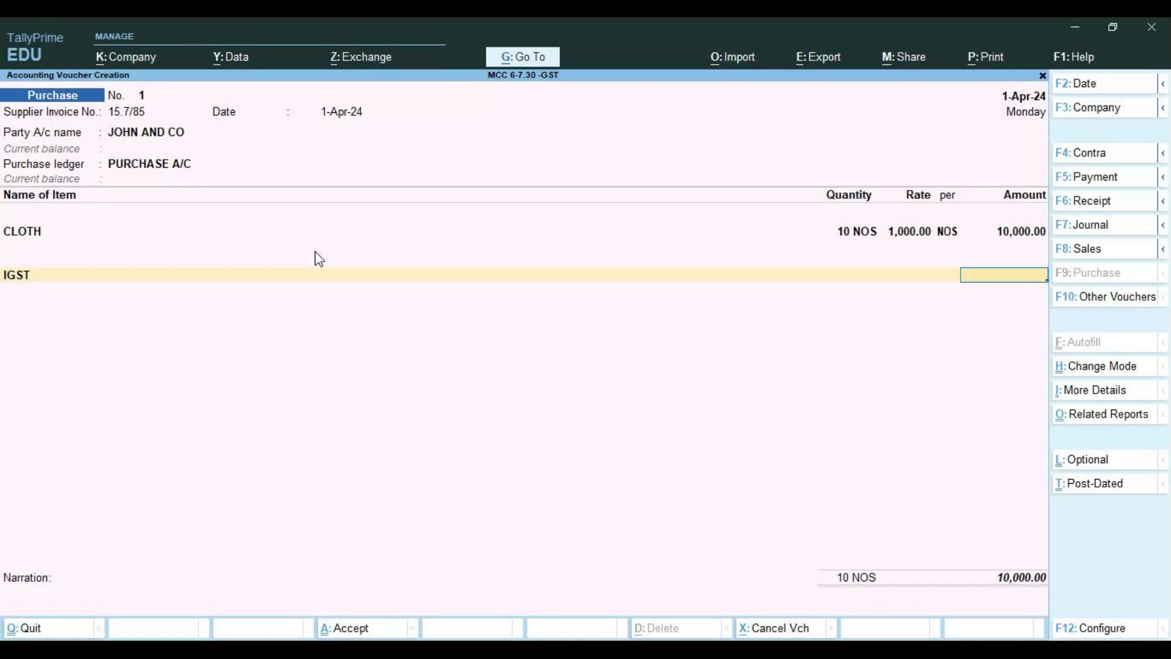
key("BackSpace")
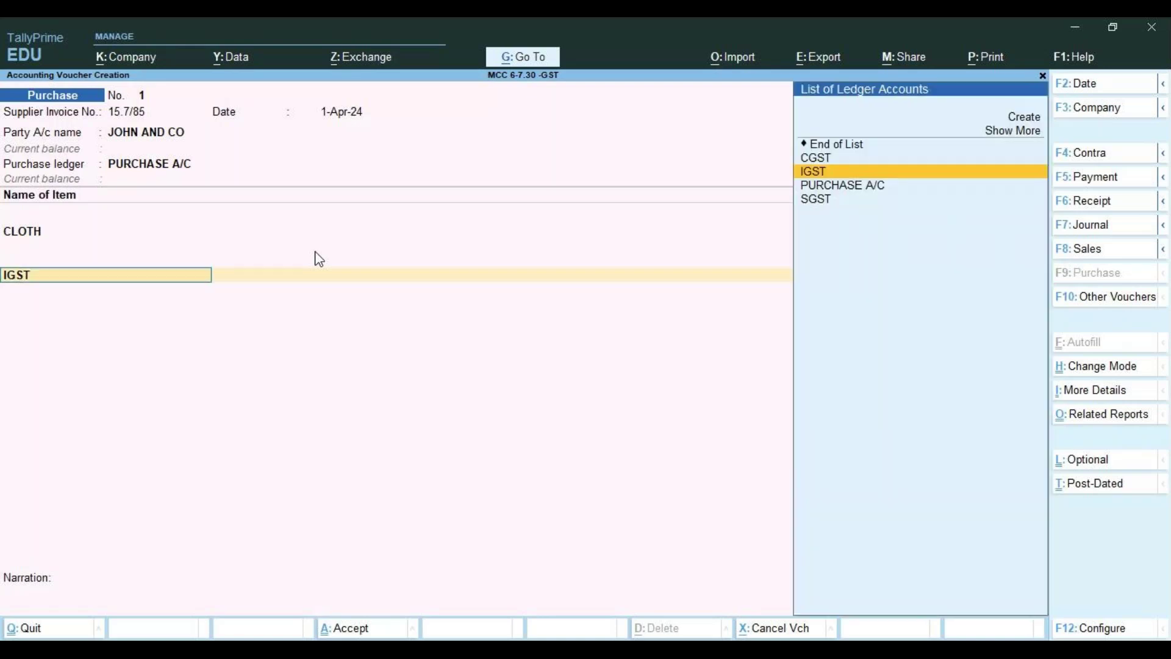
key("Up")
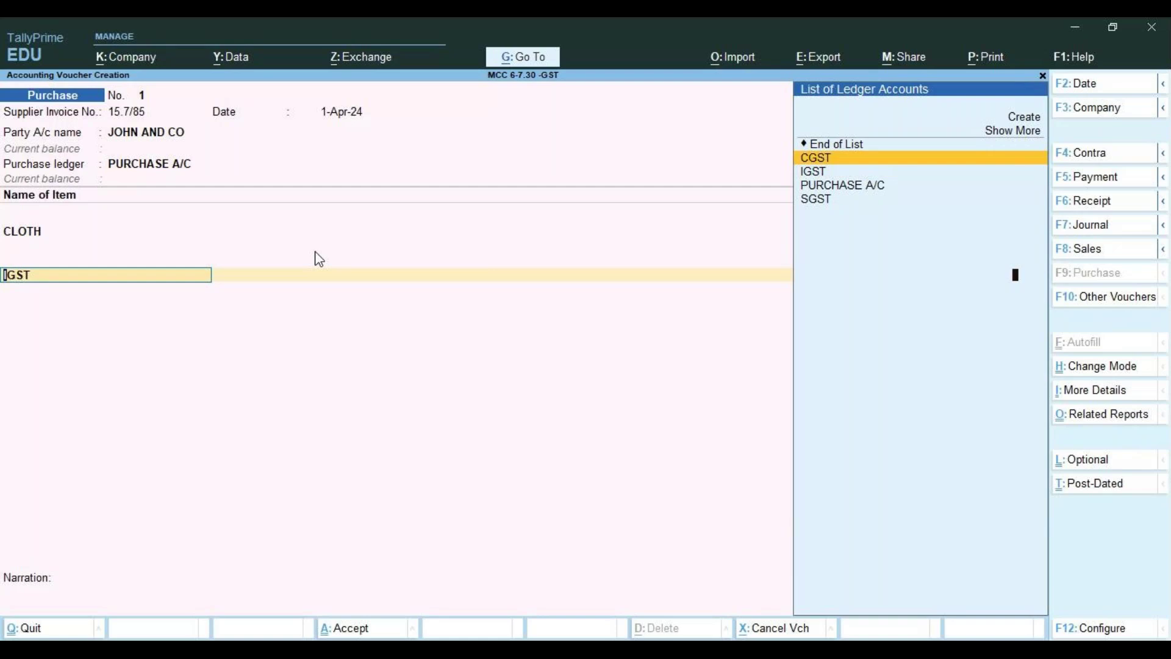
key("Return")
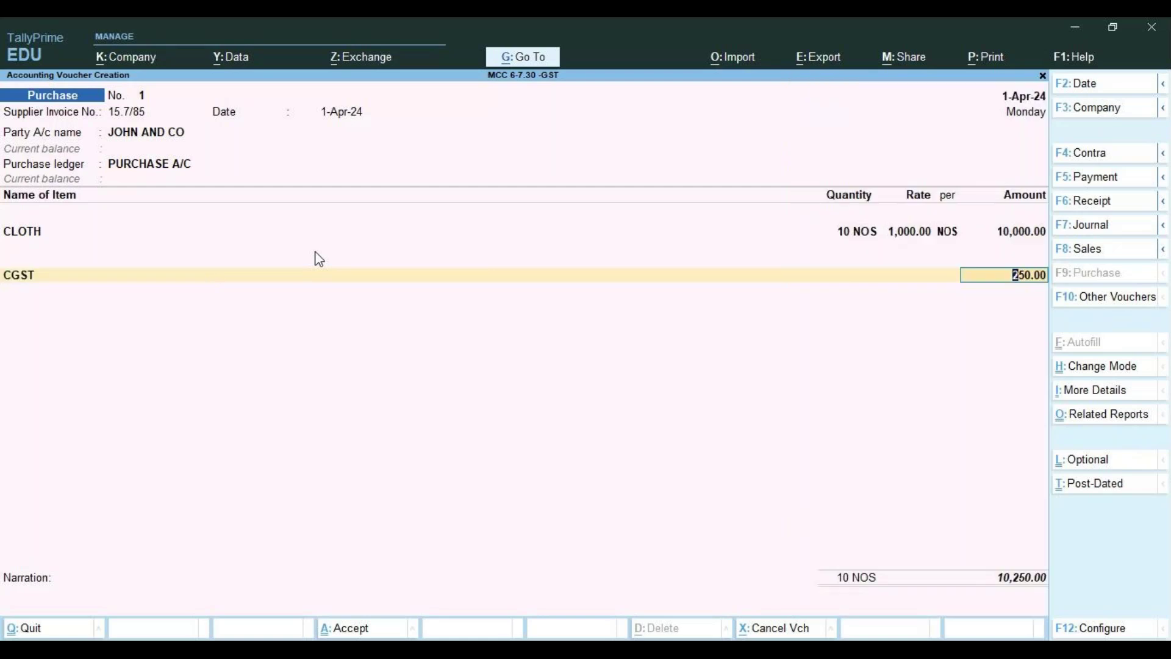
key("Return")
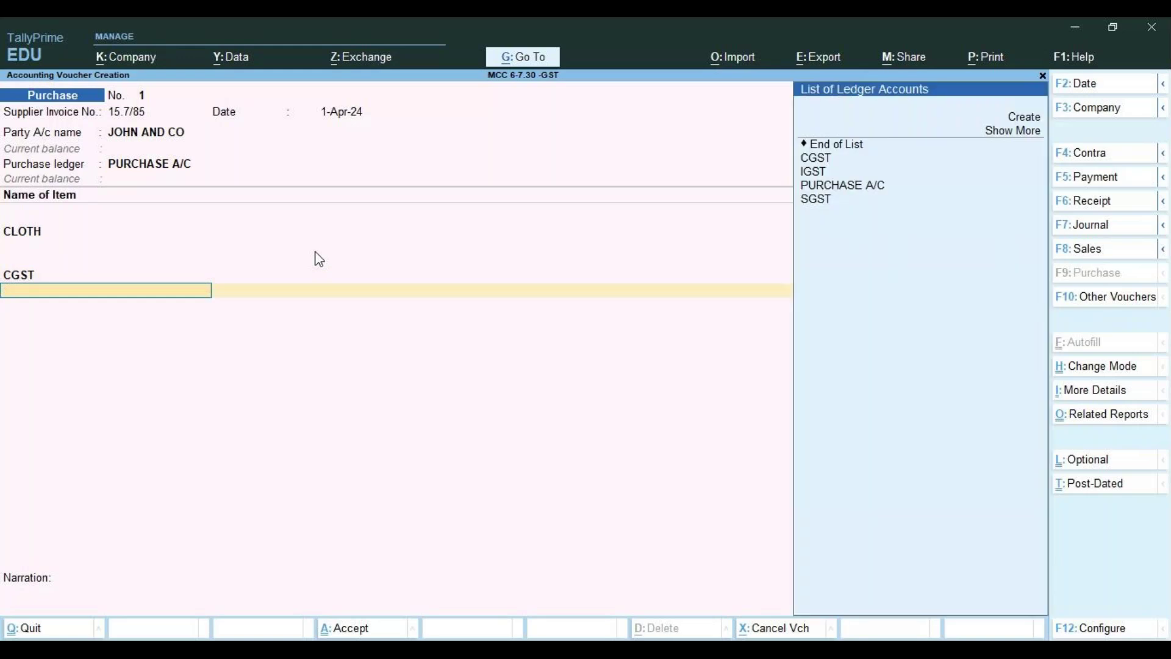
key("Down")
key("Down")
key("Down")
key("Down")
key("Down")
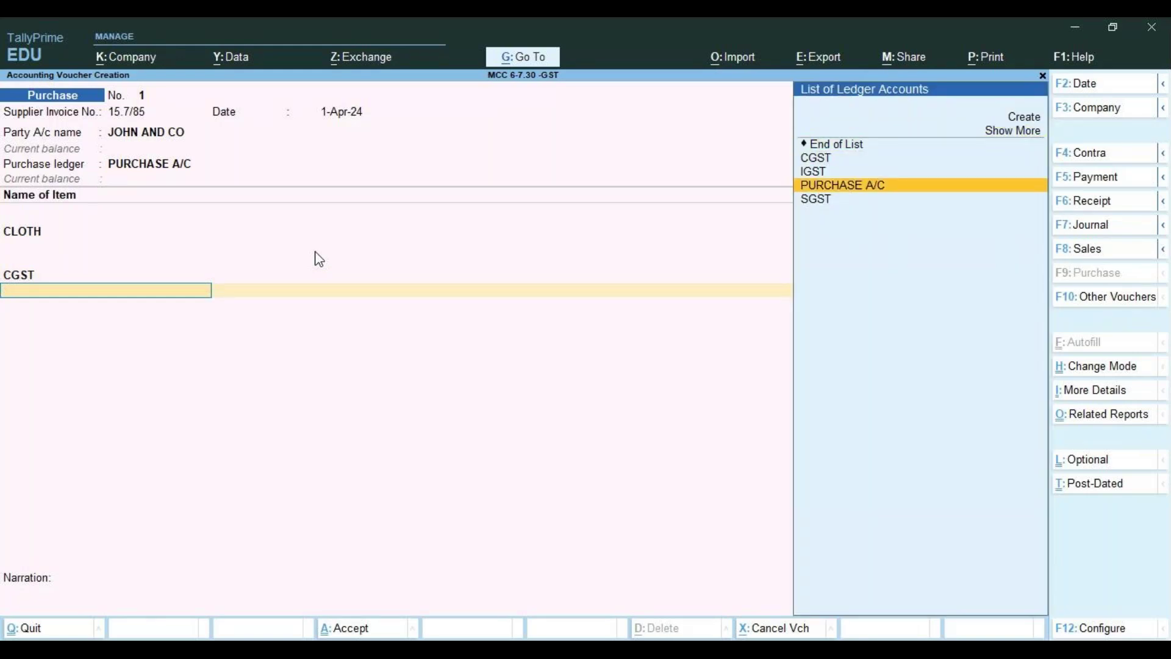
key("Return")
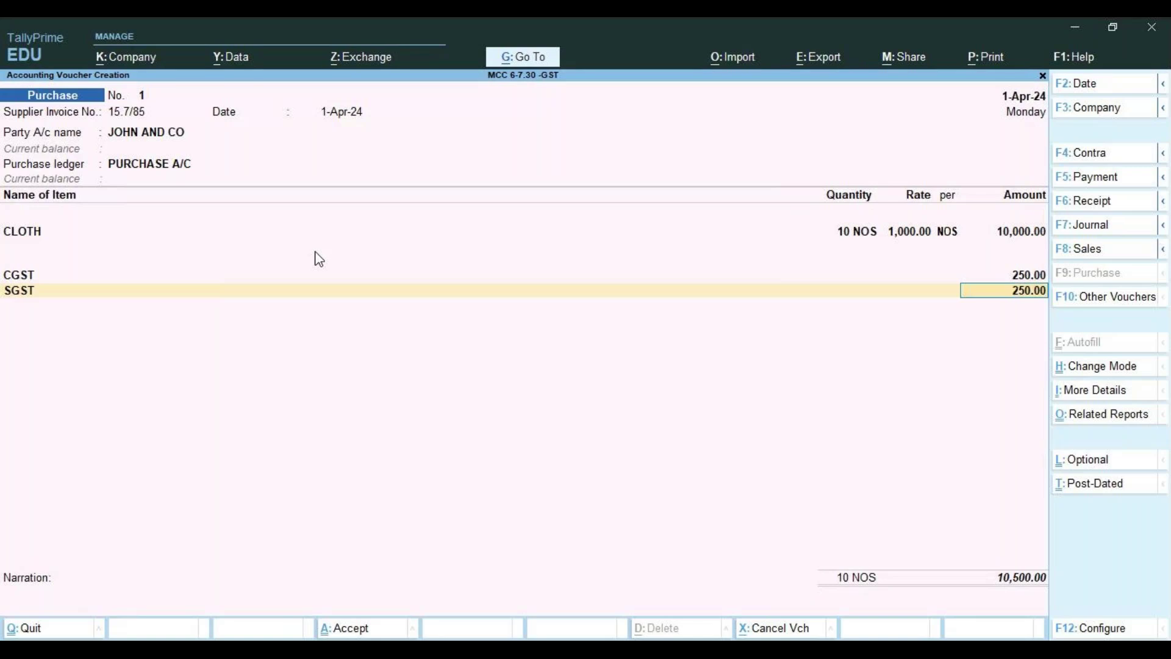
key("Return")
Accept the bill-wise details and save voucher No. 1 totalling 10,500.00
key("Return")
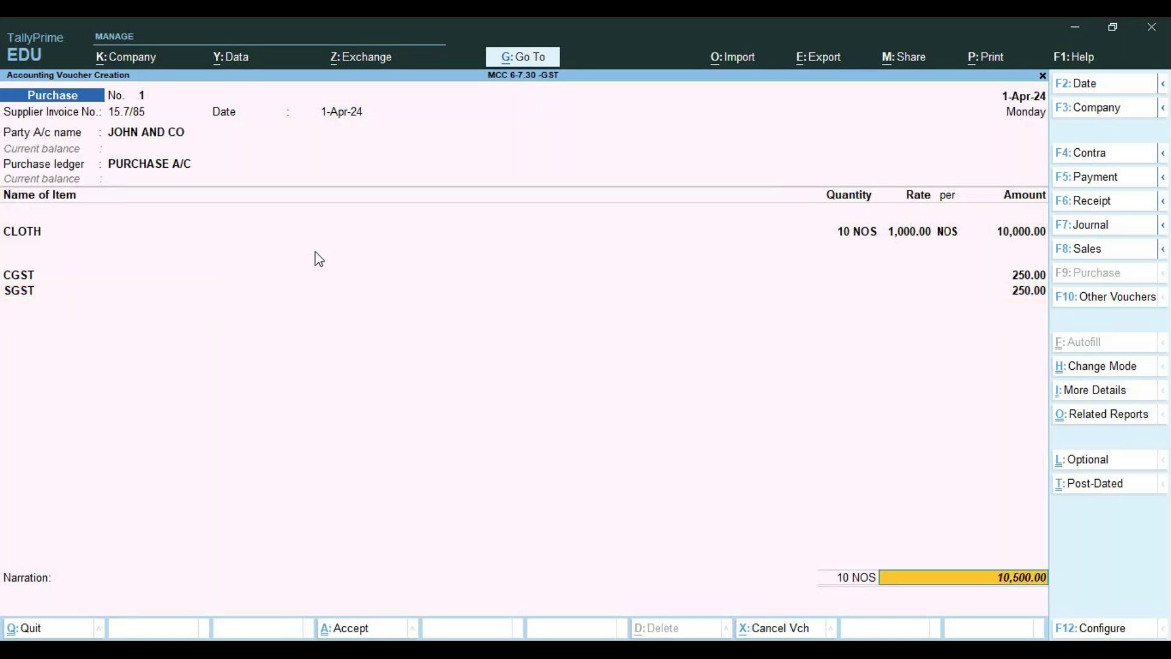
key("Return")
key("Return")
key("Return")
key("Return")
key("Return")
key("Return")
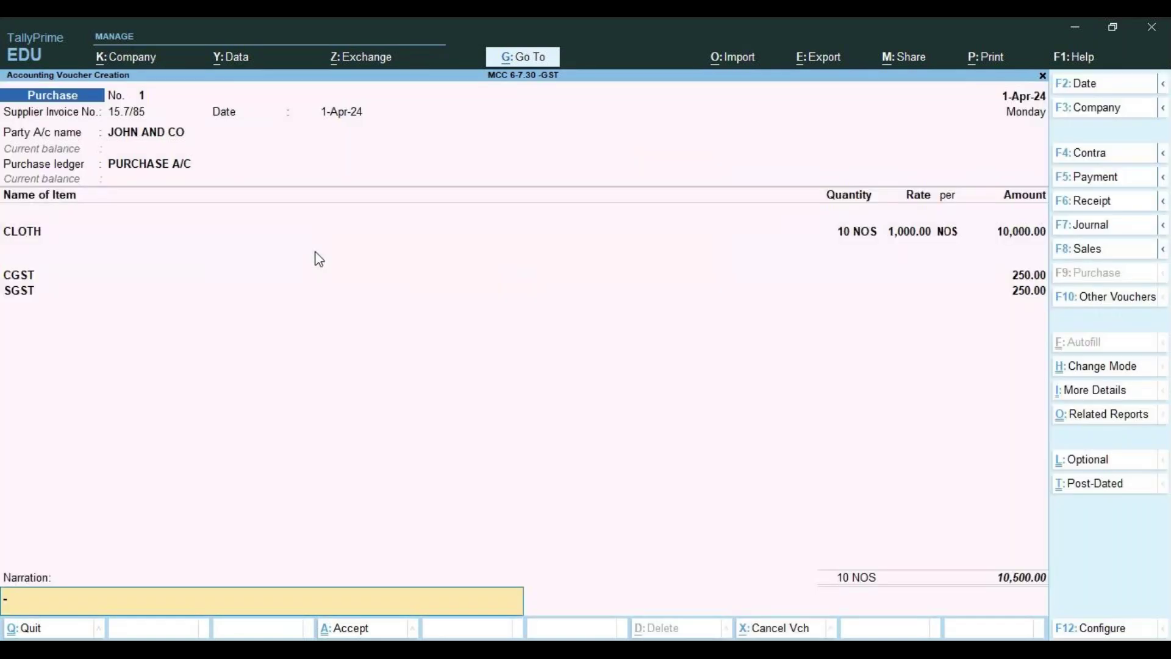
key("Return")
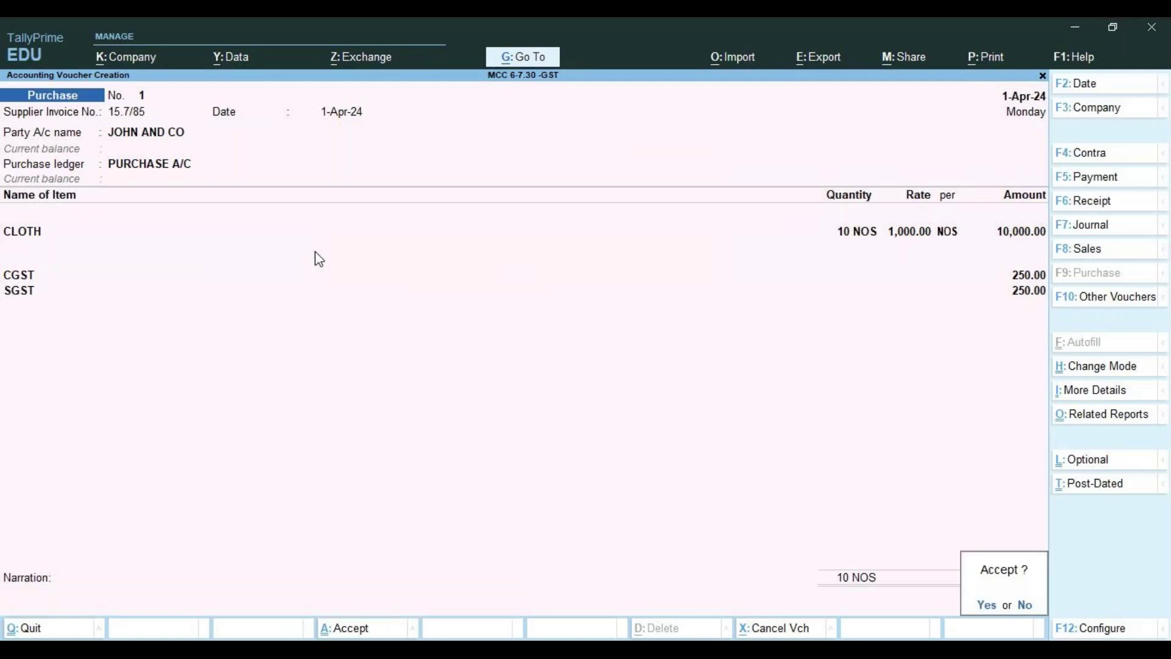
key("Return")
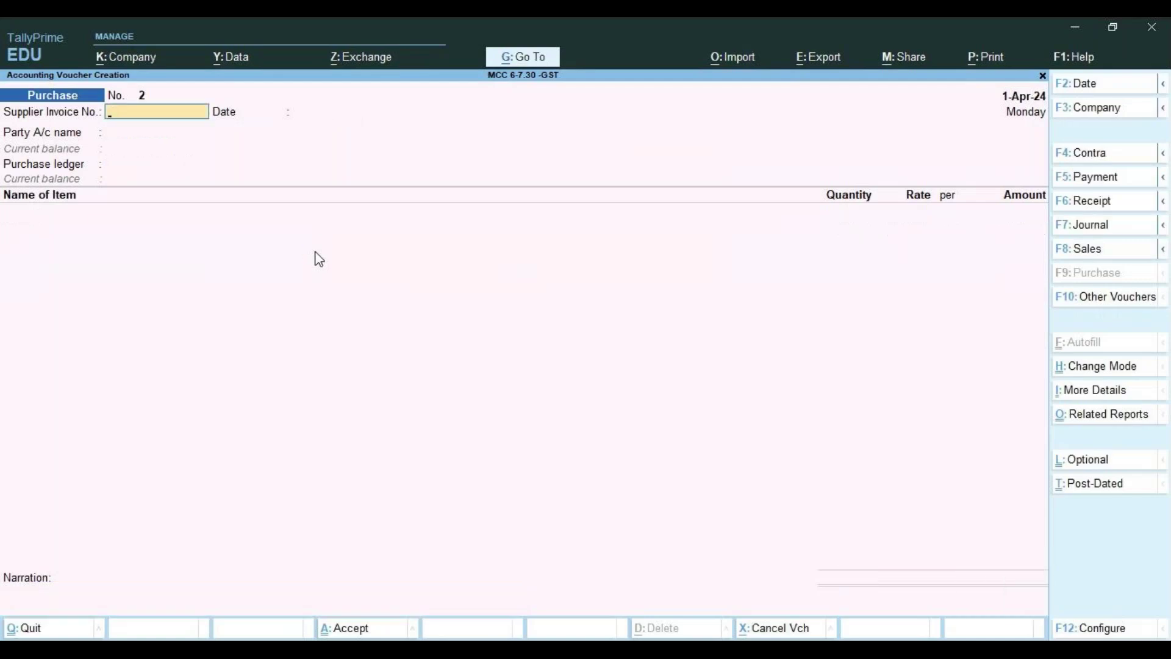
Set the next Karnataka supplier as party on voucher No. 2, with PURCHASE A/C as purchase ledger
key("Return")
key("Return")
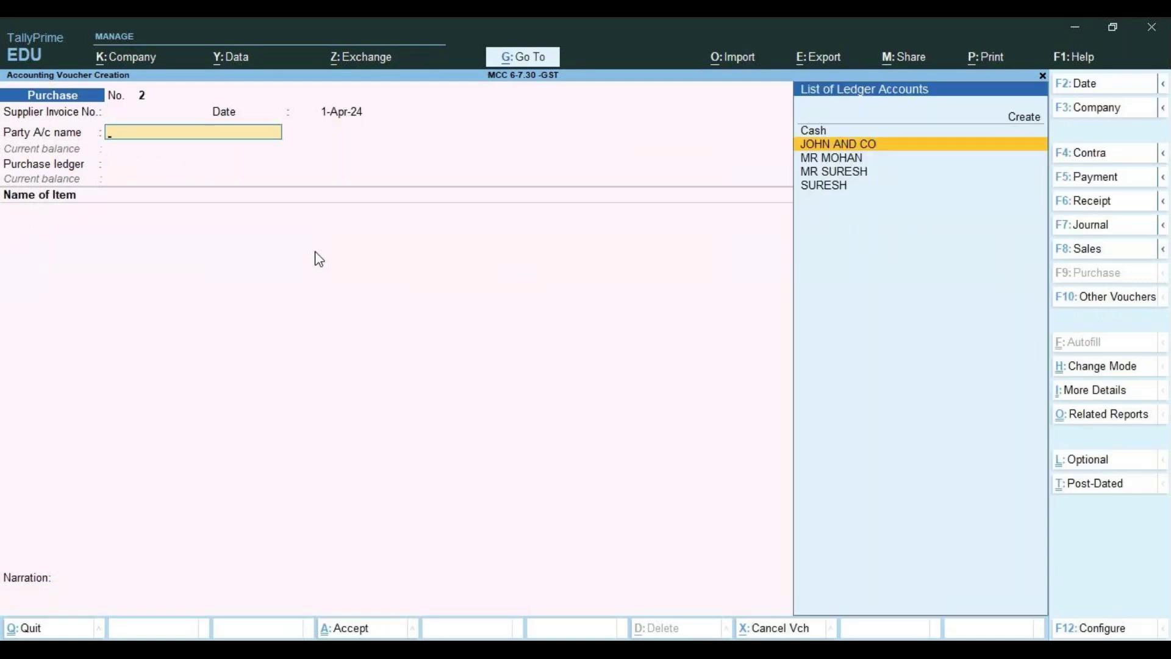
key("Down")
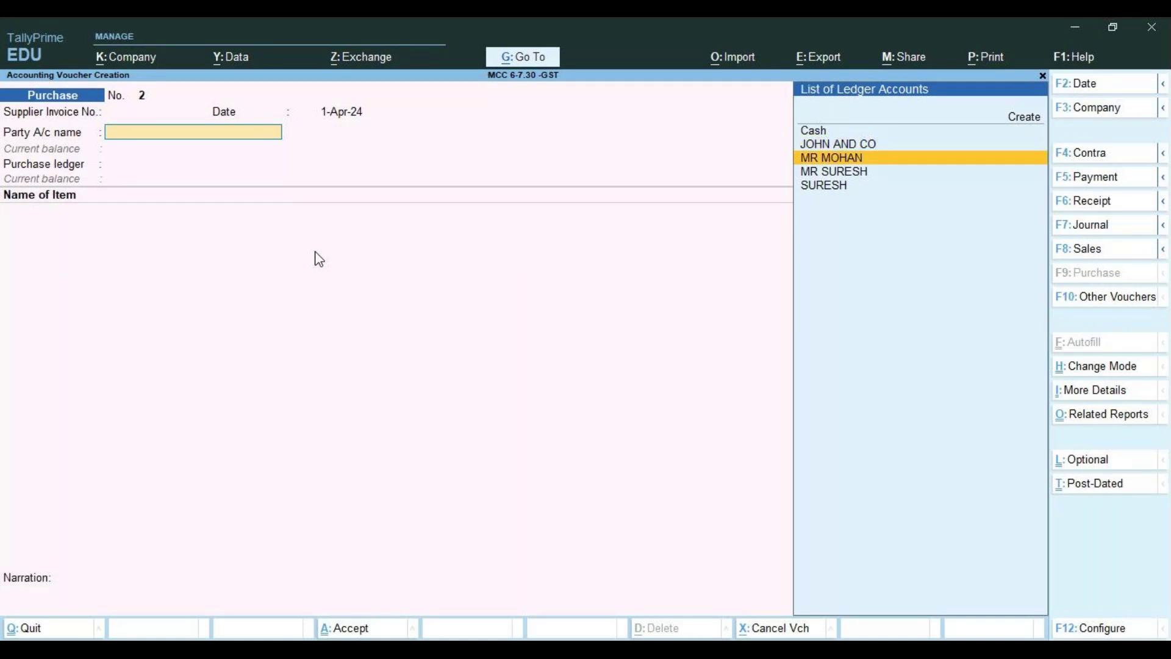
key("Return")
key("Return")
key("Return")
key("Return")
key("Return")
key("Return")
key("Return")
key("Return")
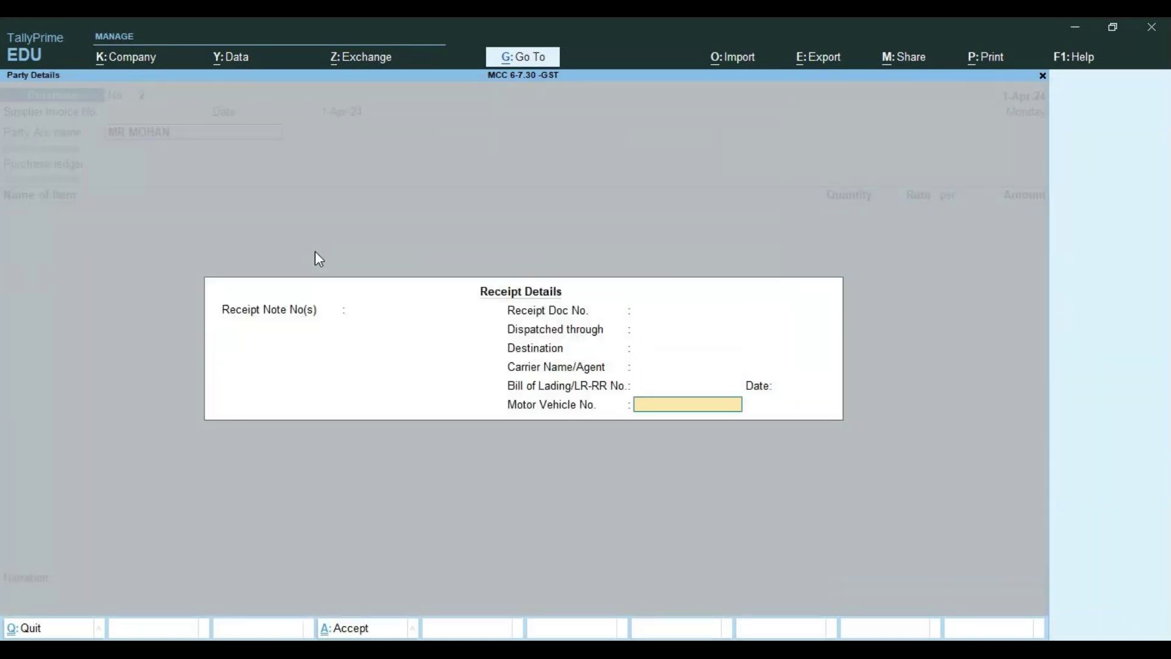
key("Return")
key("Return")
key("Return")
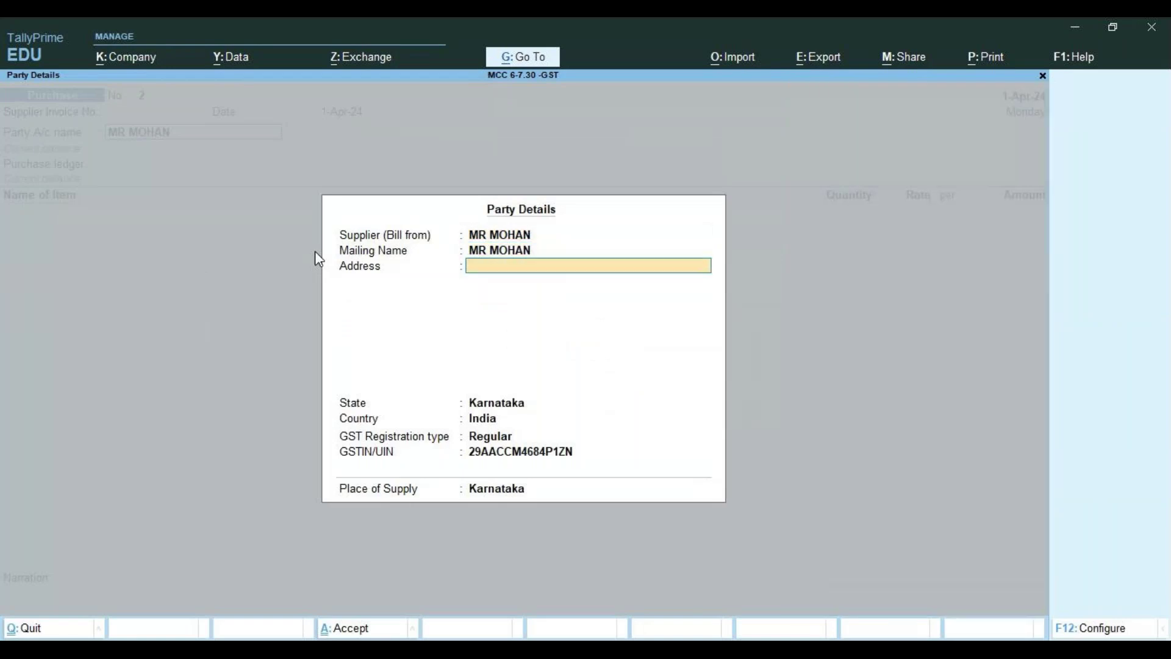
key("Return")
key("Return")
key("Return")
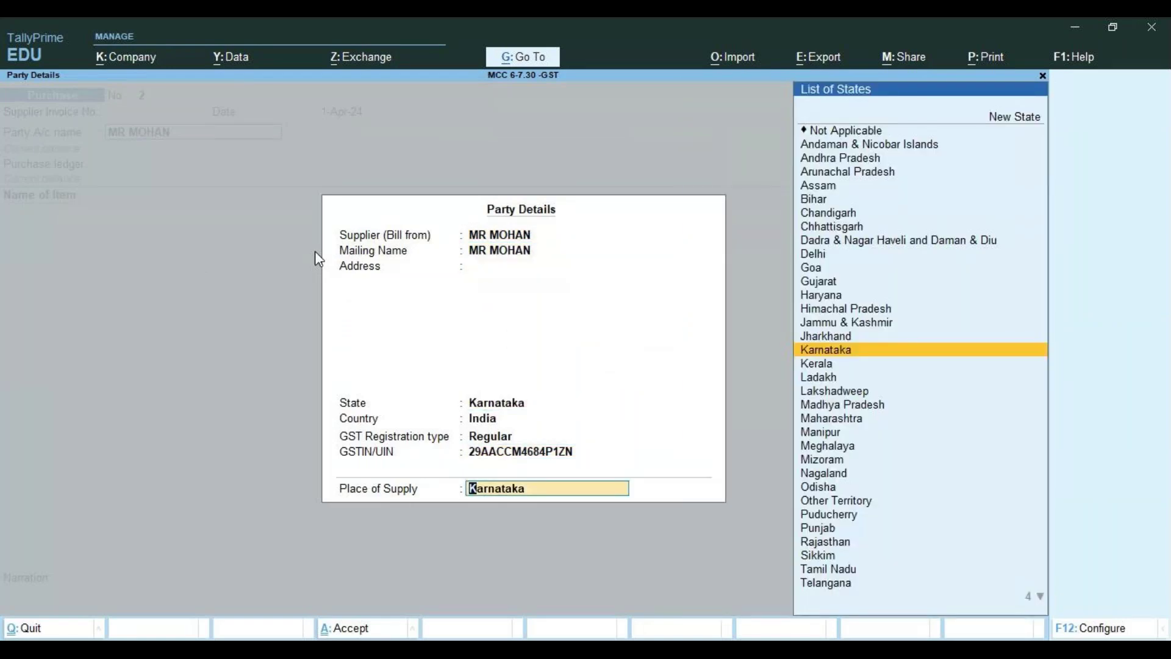
key("Return")
key("Return")
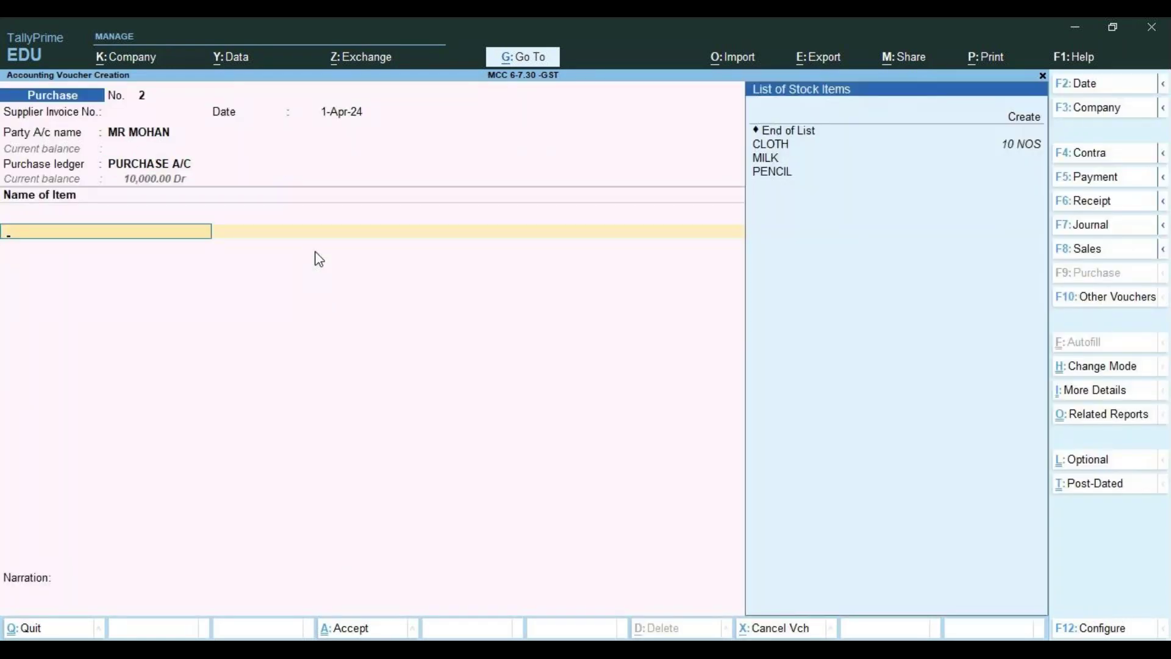
Add PENCIL as 1,000 NOS at 1,000.00, amounting to 10,00,000.00
key("Down")
key("Down")
key("Down")
key("Return")
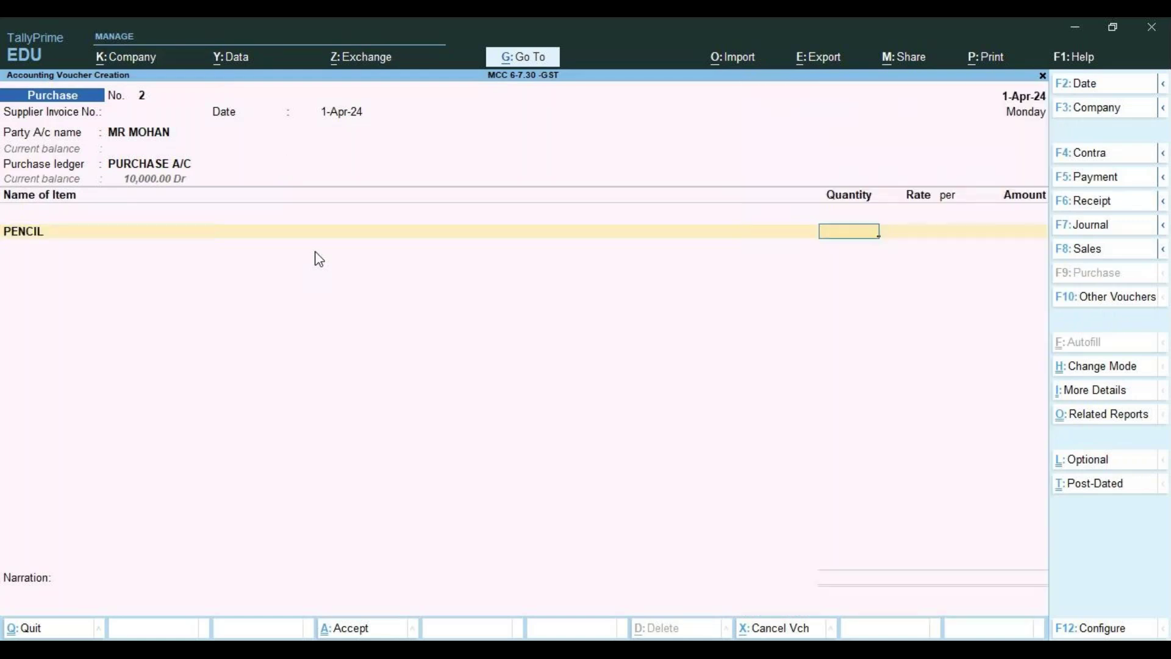
type("1000")
key("Return")
type("1,000 NOS")
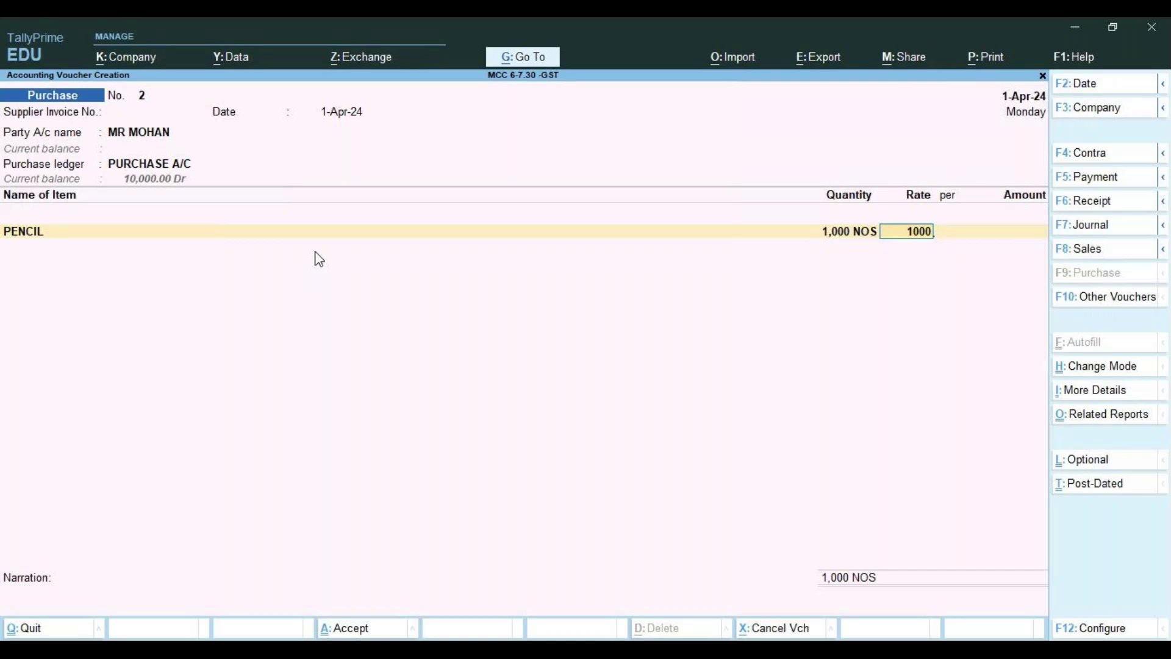
key("Return")
key("Return")
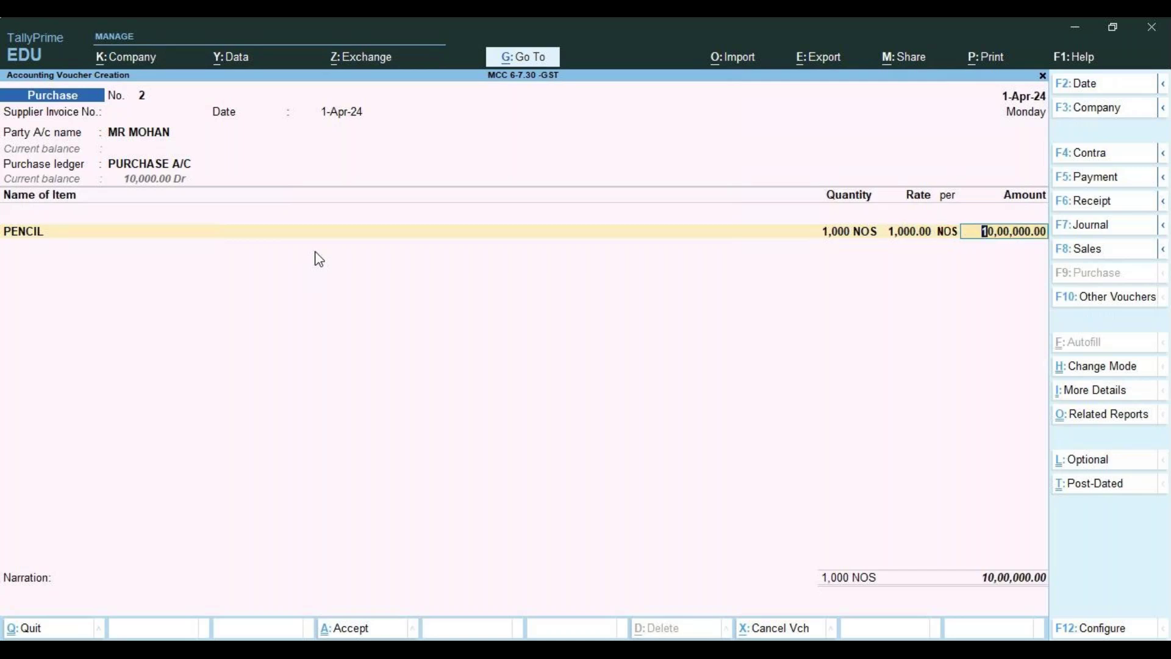
key("Return")
key("Return")
key("Return")
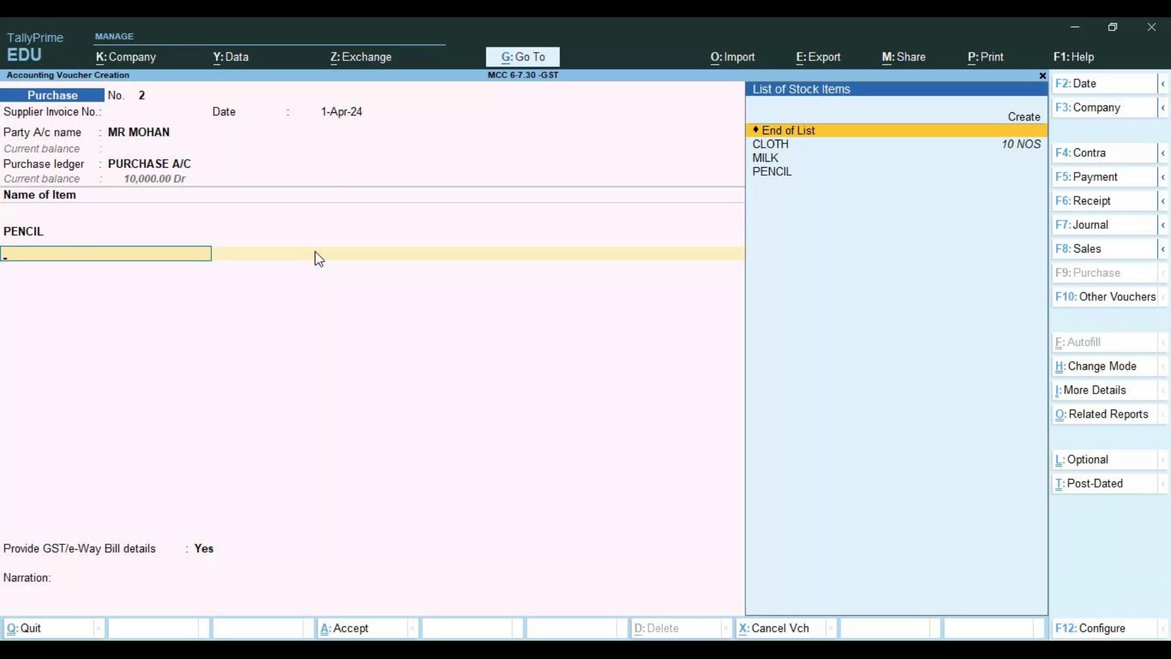
Accept PENCIL's GST rate and HSN/SAC details and add a CGST line of 90,000.00
key("Return")
key("Return")
key("Return")
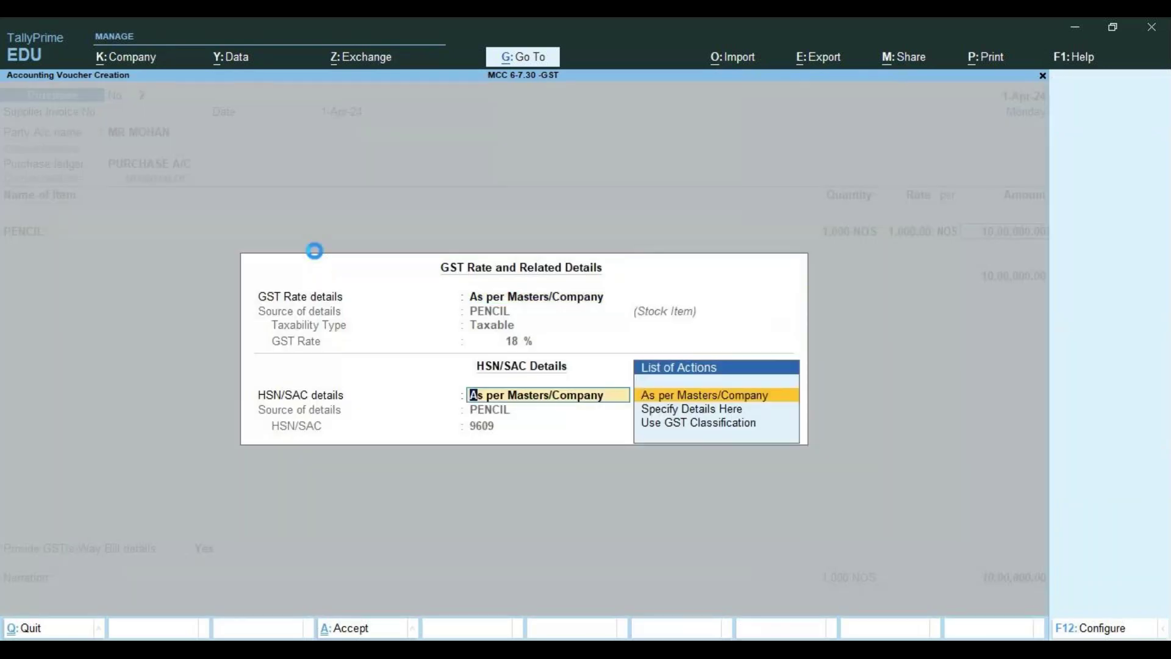
key("Return")
key("Down")
key("Down")
key("Down")
key("Down")
key("Return")
key("Return")
key("Down")
key("Down")
key("Down")
key("Down")
key("Down")
key("Down")
key("Return")
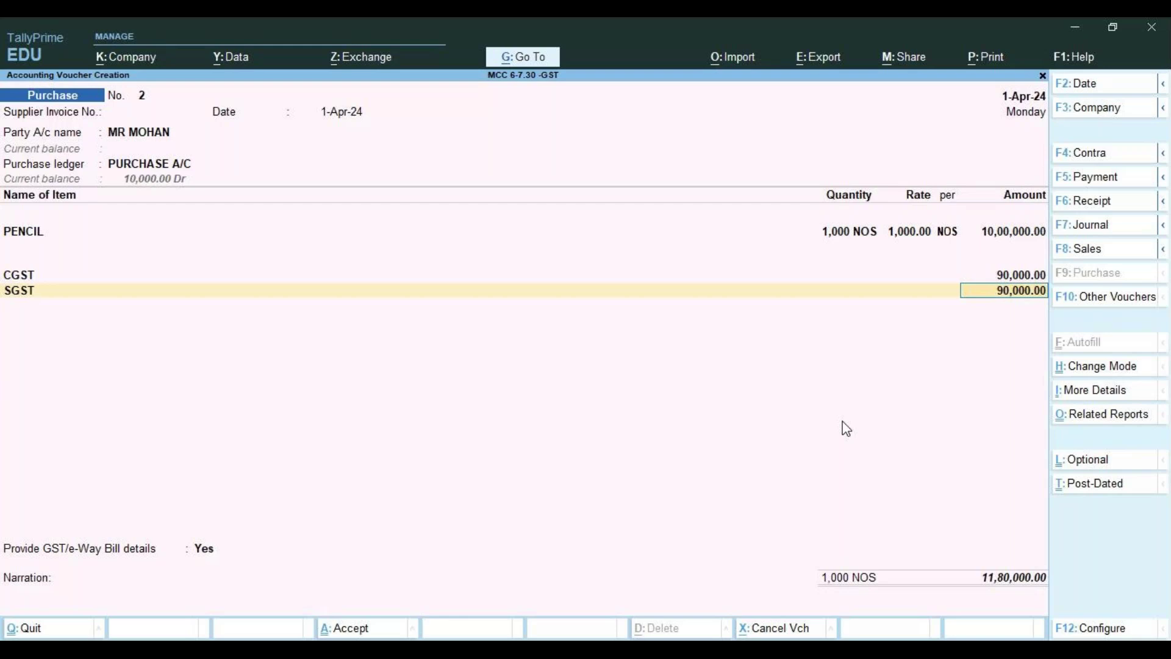
Confirm the 90,000.00 SGST line on voucher No. 2
key("Return")
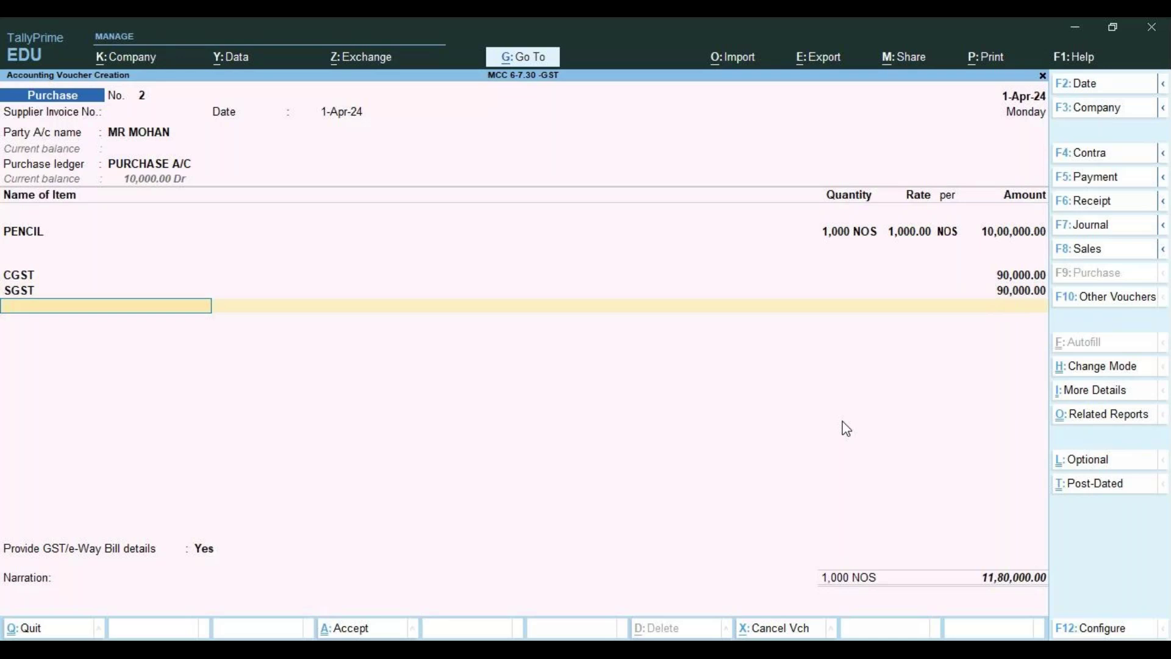
Answer No to providing GST/e-Way Bill details for voucher No. 2
key("Return")
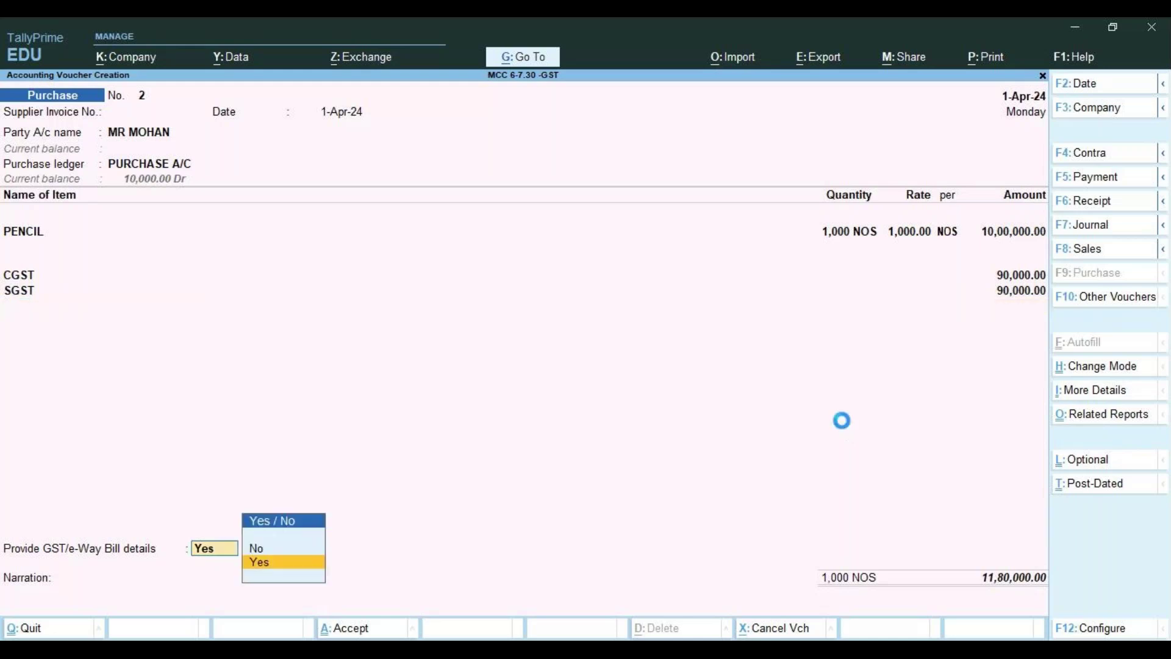
key("Return")
key("Return")
key("Return")
key("Return")
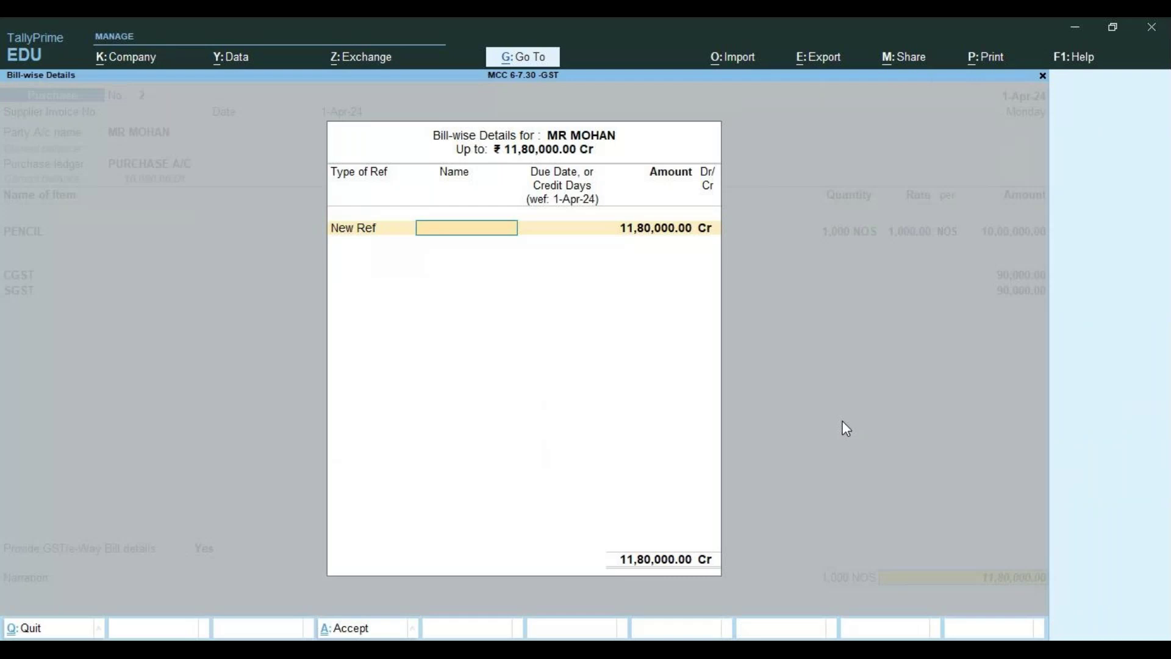
key("Escape")
key("Return")
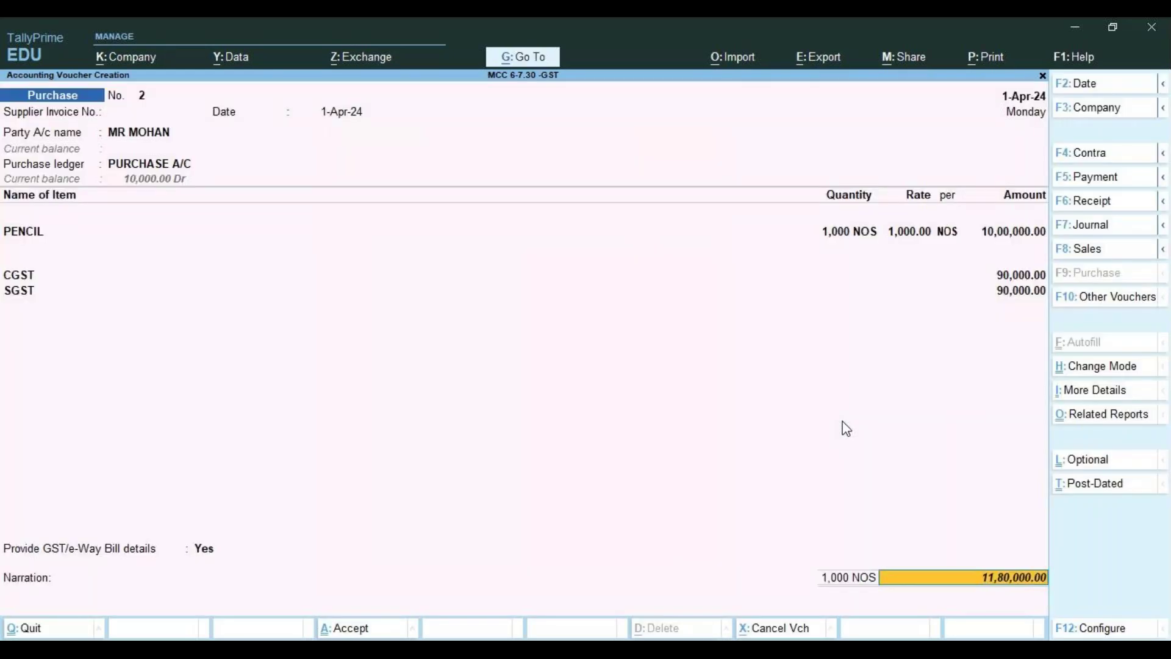
key("Return")
key("Up")
key("Return")
key("Return")
Save voucher No. 2 with new bill reference 101 for 11,80,000.00
type("101")
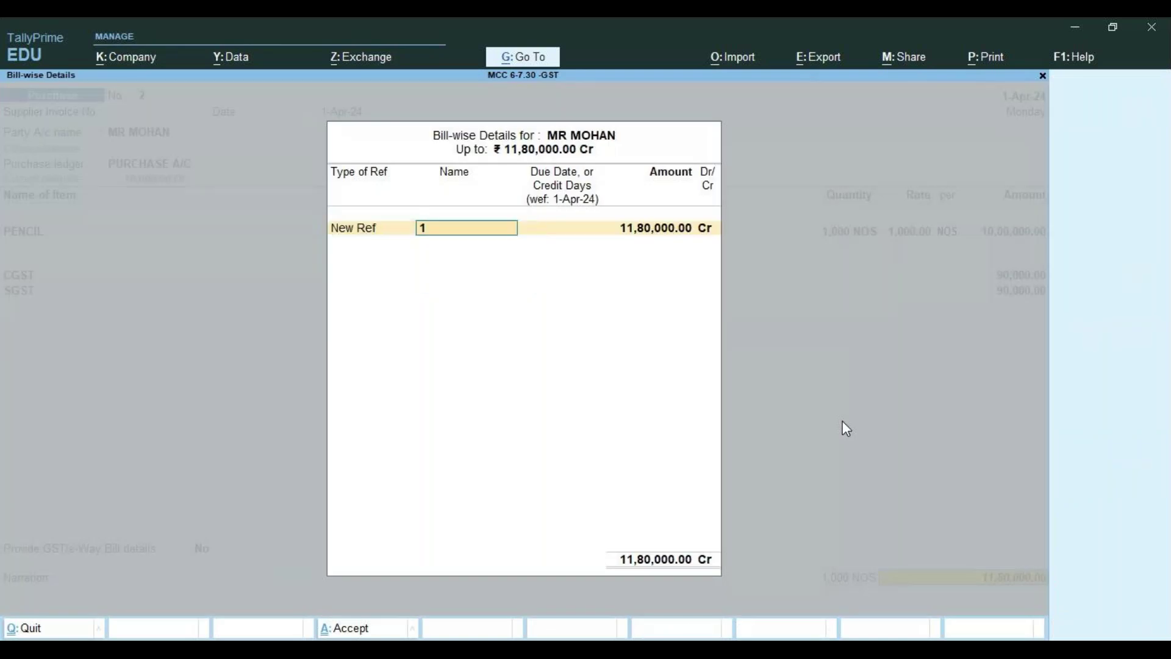
key("Return")
key("Return")
key("Return")
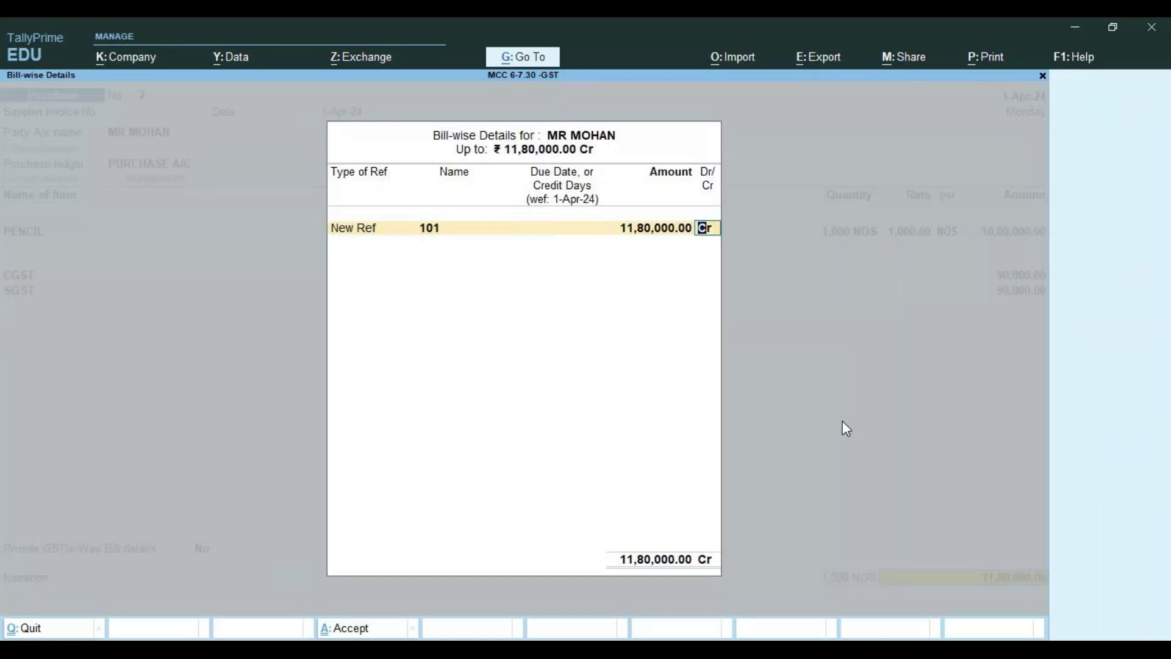
key("Return")
key("Return")
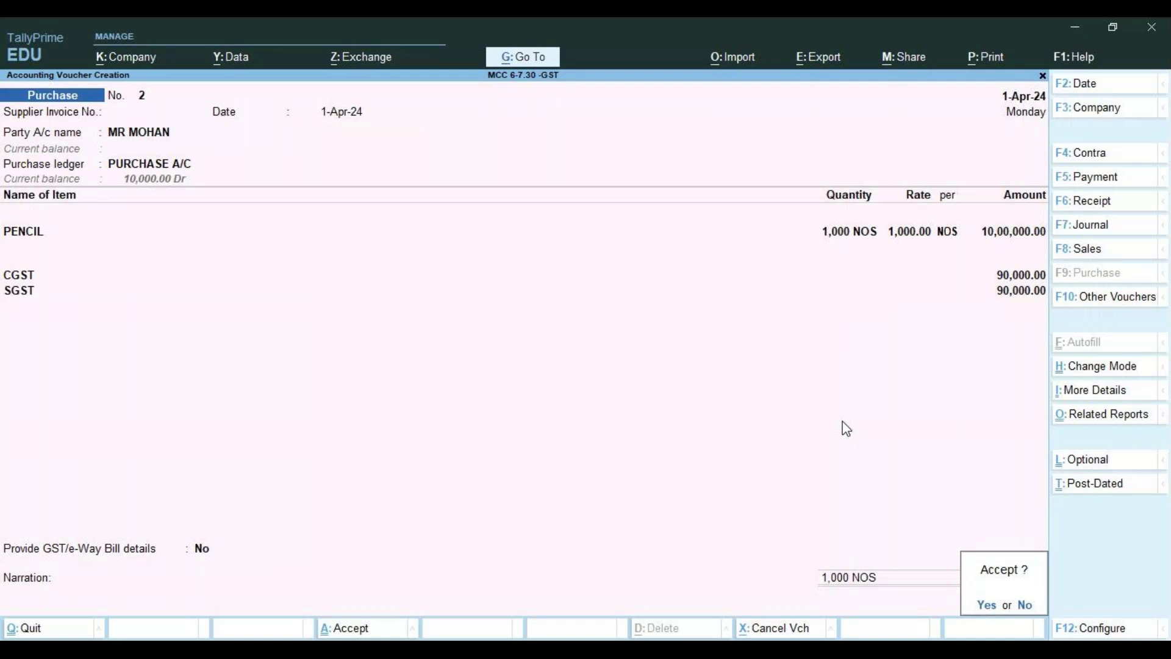
key("Return")
key("Return")
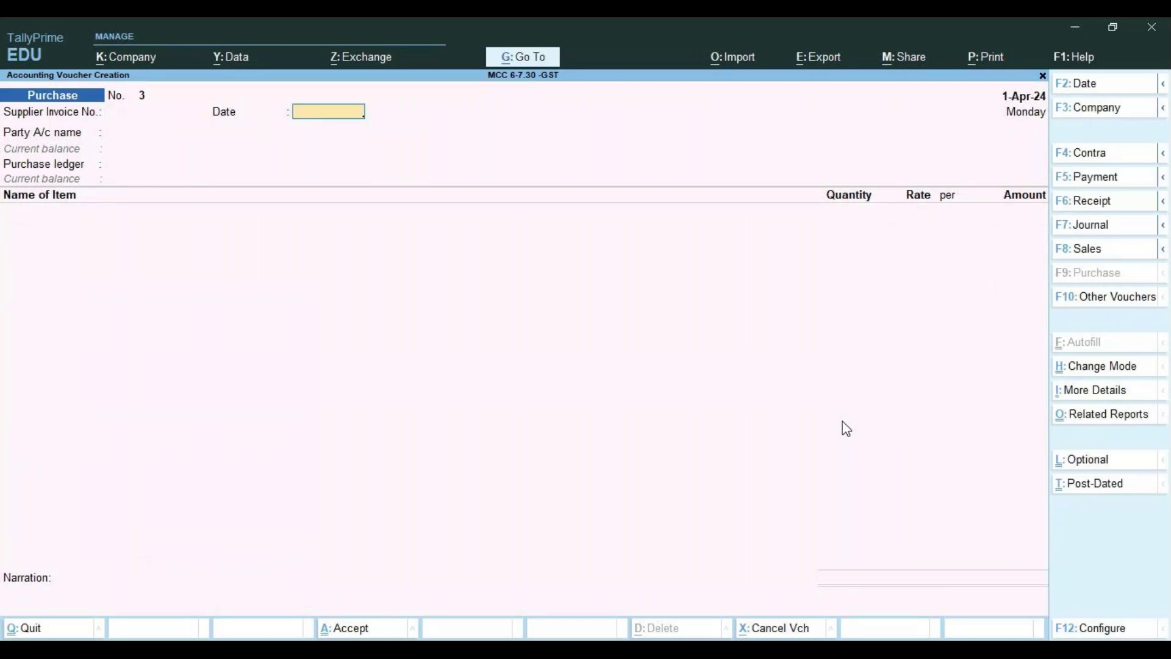
key("Return")
On voucher No. 3, choose the supplier and PURCHASE A/C, and add CLOTH 100 NOS at 1,000.00
key("Down")
key("Down")
key("Return")
key("Return")
key("Return")
key("Return")
key("Return")
key("Return")
key("Return")
key("Return")
key("Return")
key("Return")
key("Return")
key("Return")
key("Return")
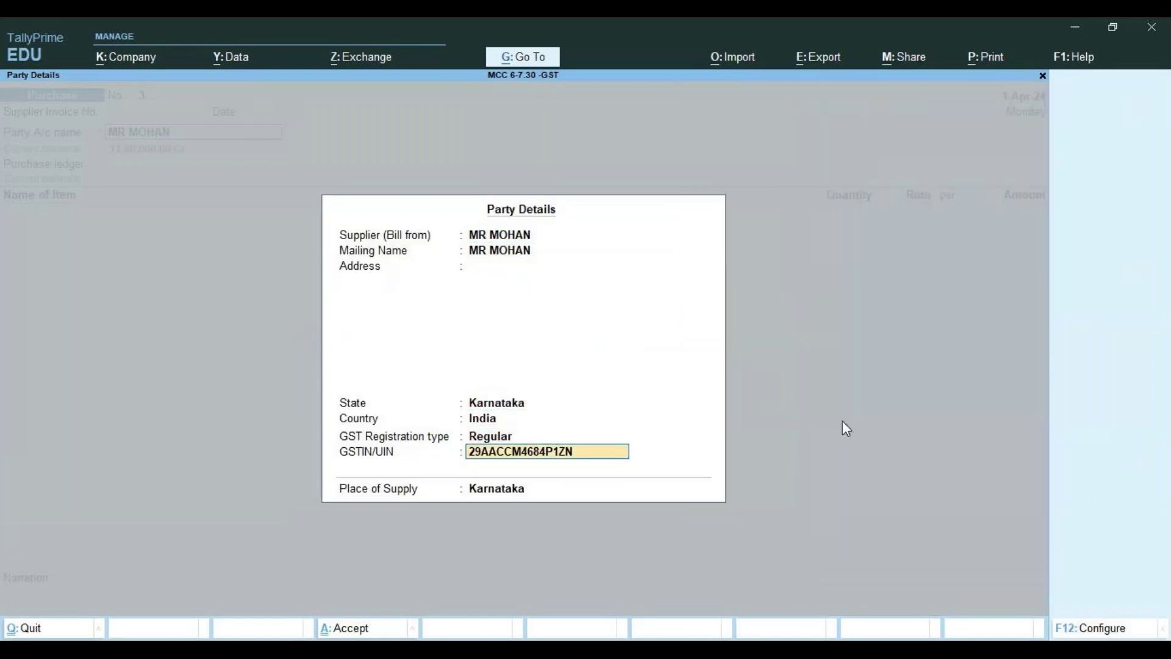
key("Return")
key("Return")
key("Return")
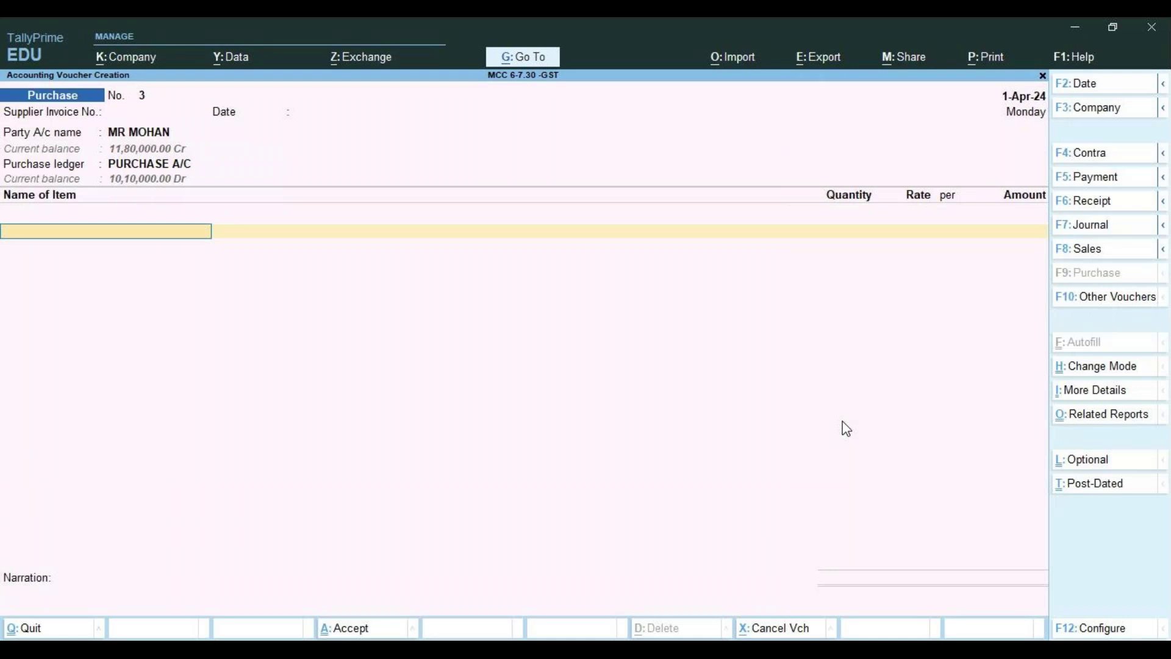
key("Return")
type("100")
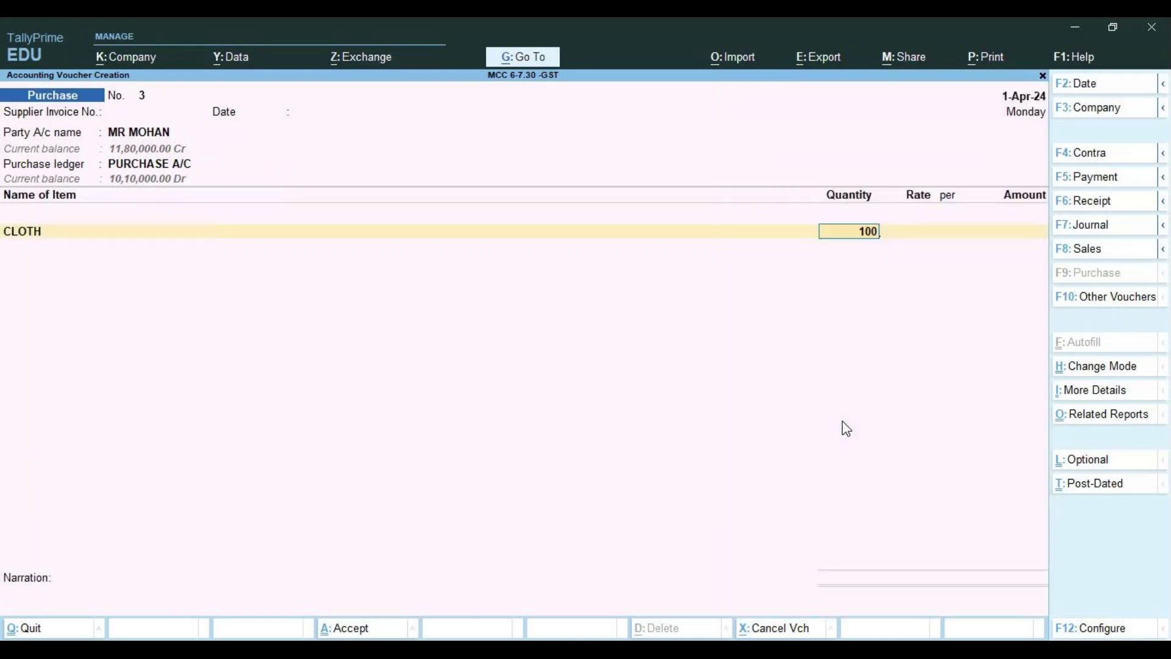
key("Return")
key("Return")
key("Return")
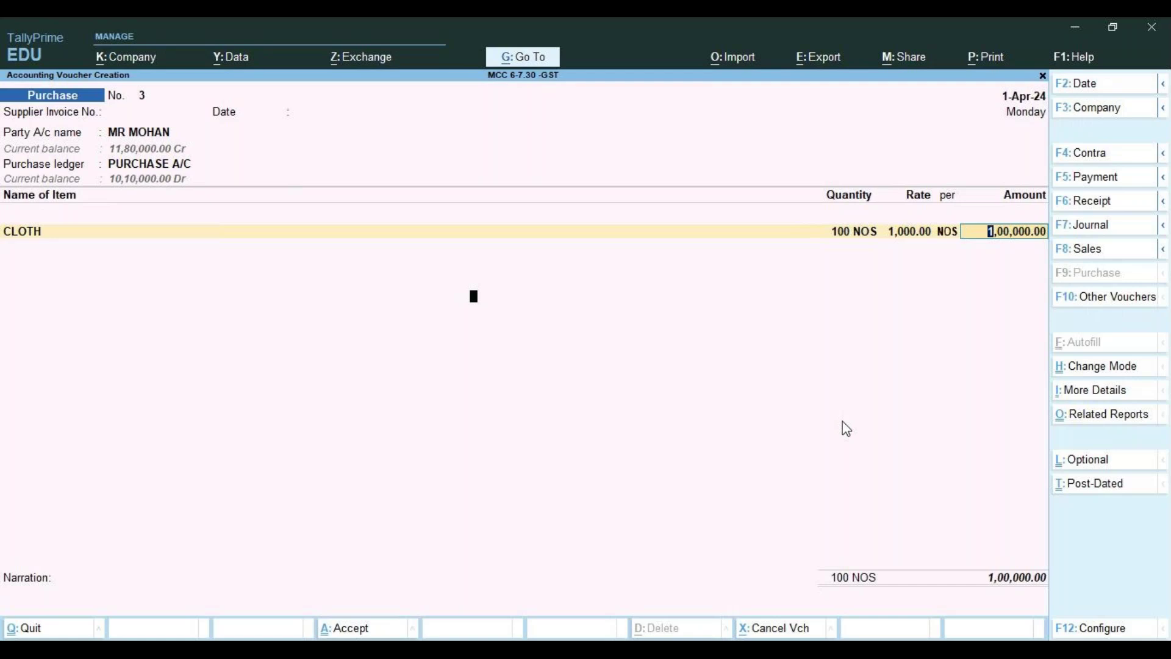
key("Return")
key("Return")
key("Return")
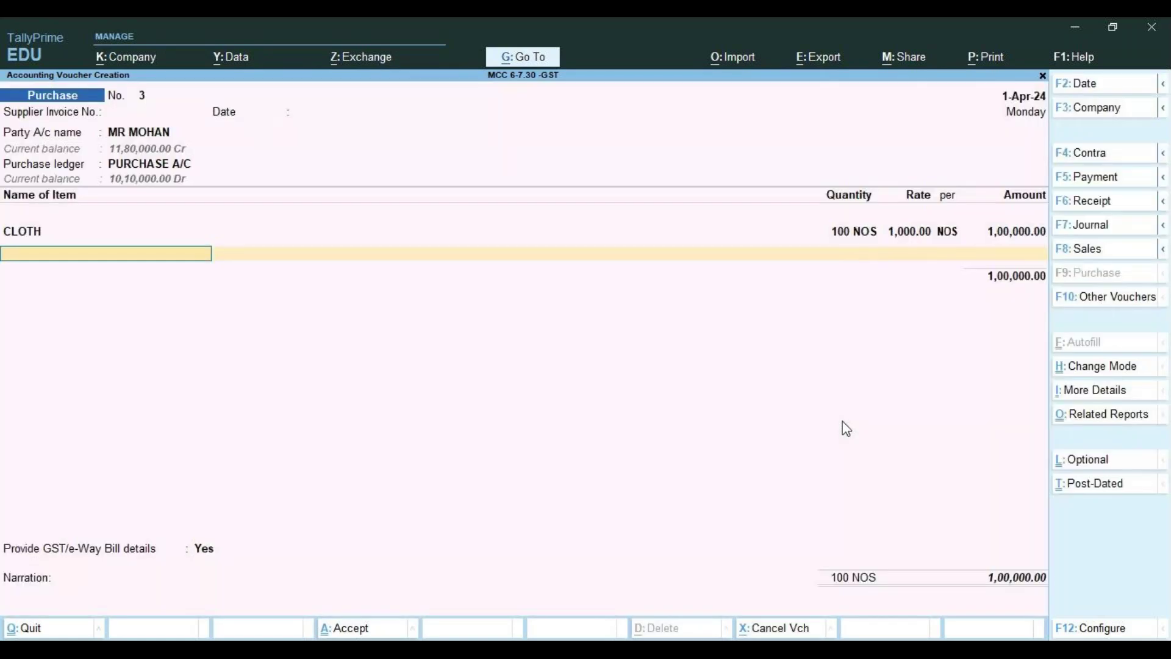
key("Return")
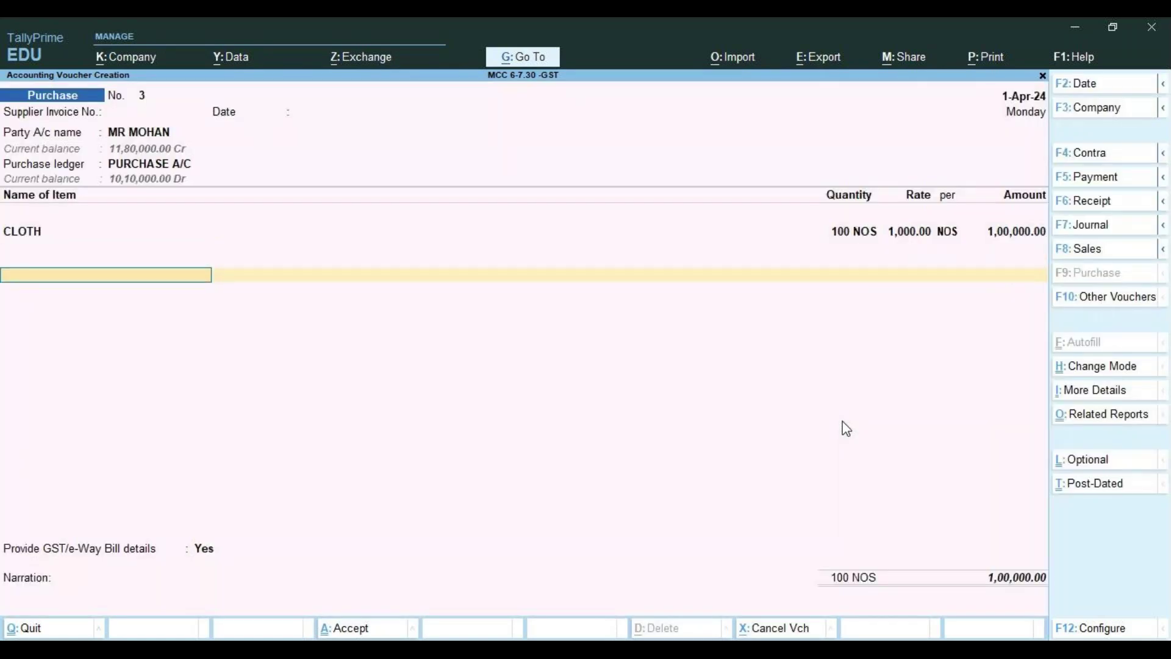
Add CGST and SGST lines of 2,500.00 each, bringing the total to 1,05,000.00
key("space")
key("Down")
key("Down")
key("Down")
key("Down")
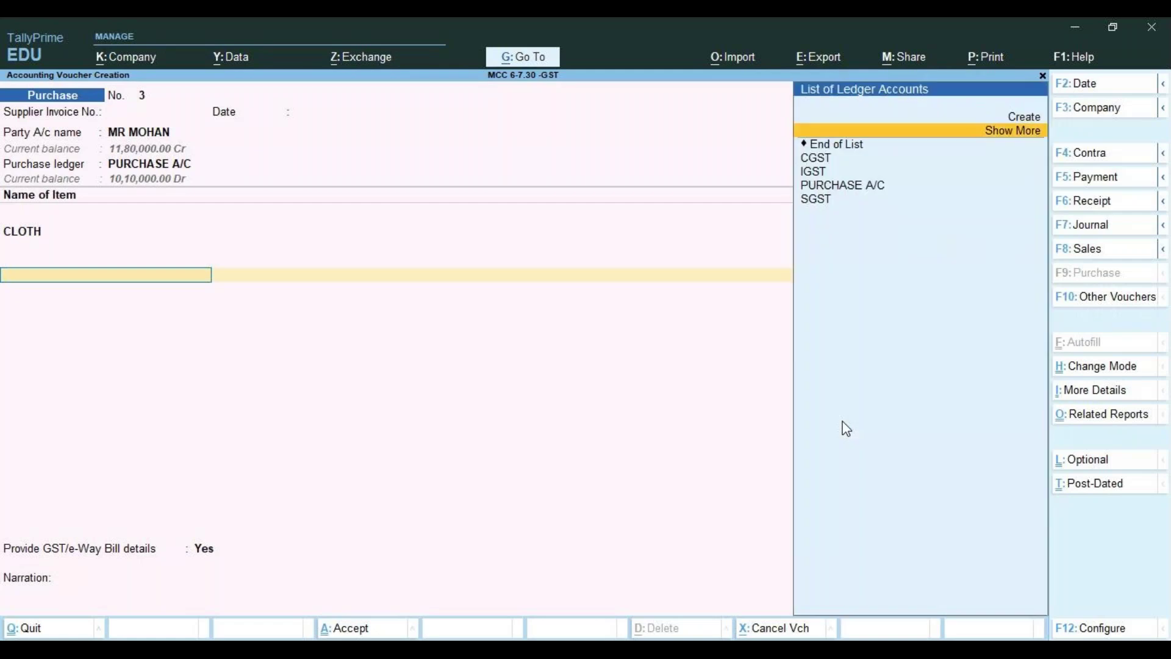
key("Return")
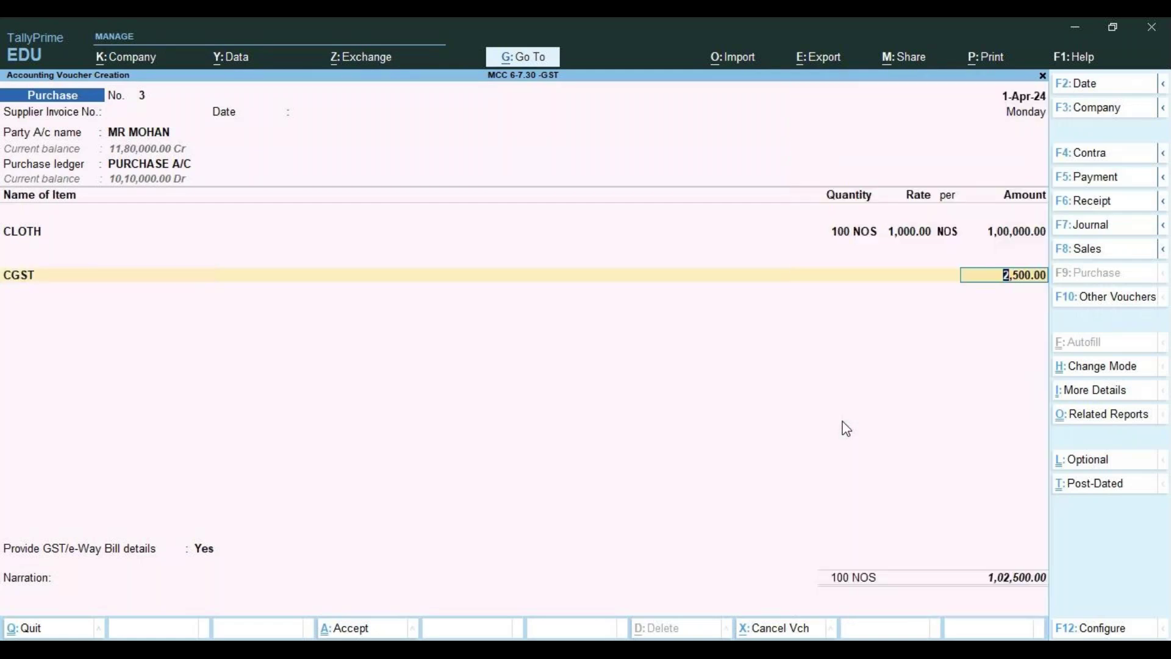
key("Return")
key("Down")
key("Down")
key("Down")
key("Down")
key("Down")
key("Return")
key("BackSpace")
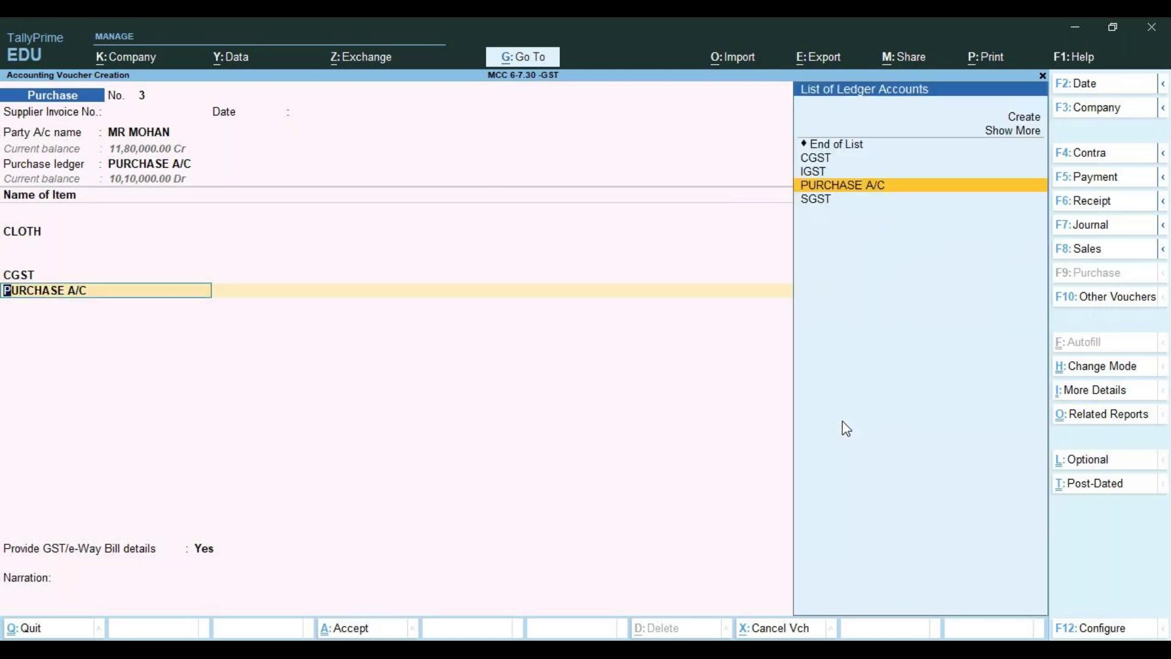
key("Down")
key("Return")
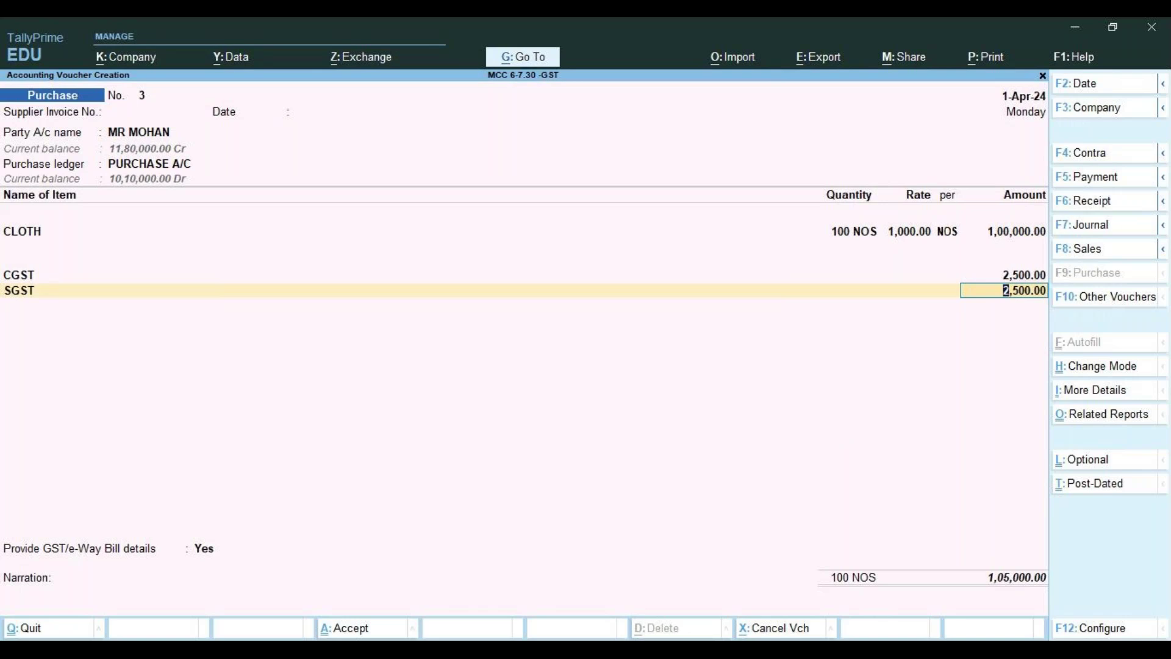
left_click(742, 649)
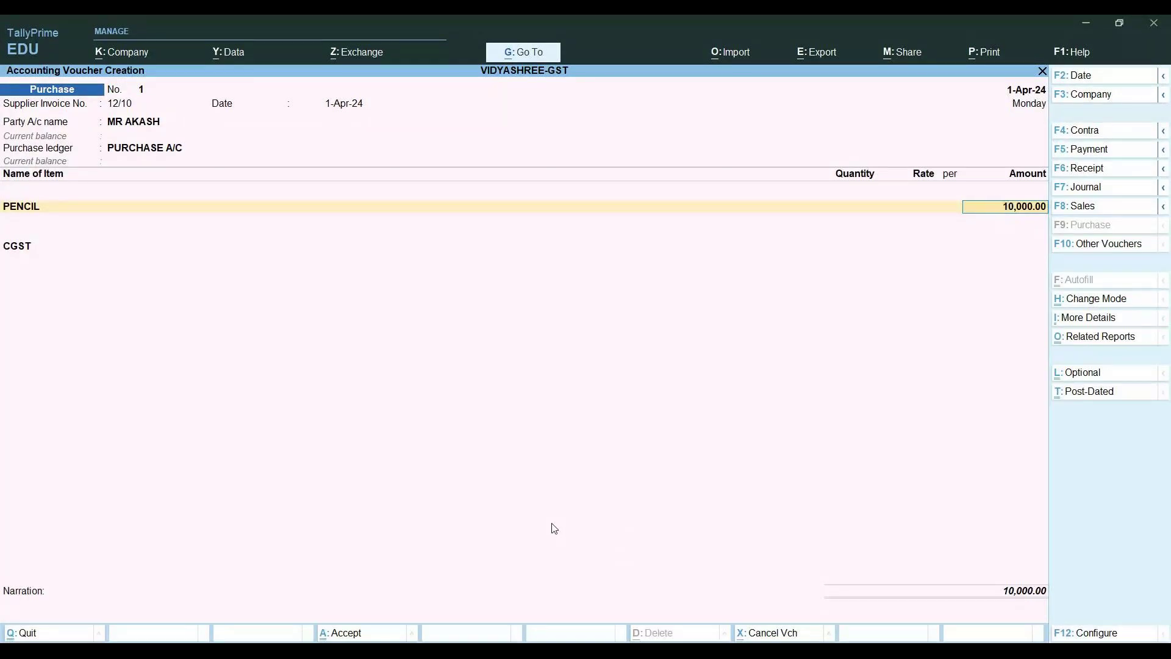
Revisit the supplier's party details, accepting Regular registration and Karnataka as place of supply
key("BackSpace")
key("BackSpace")
key("BackSpace")
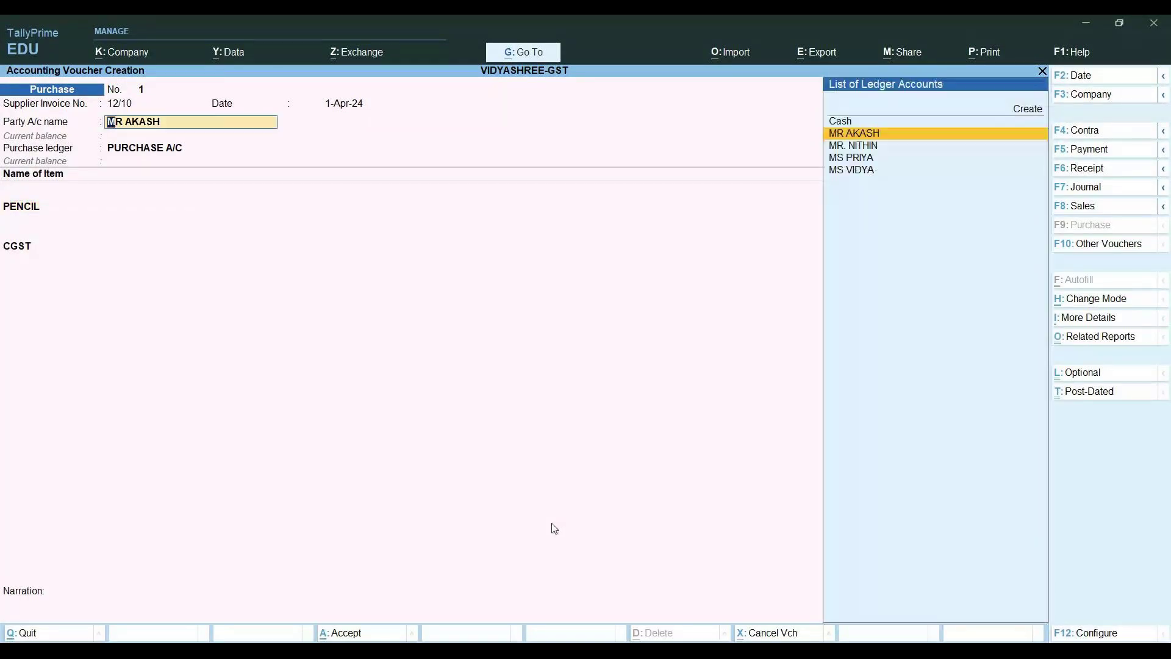
key("Return")
key("Return")
key("Return")
key("Return")
key("Return")
key("Return")
key("Return")
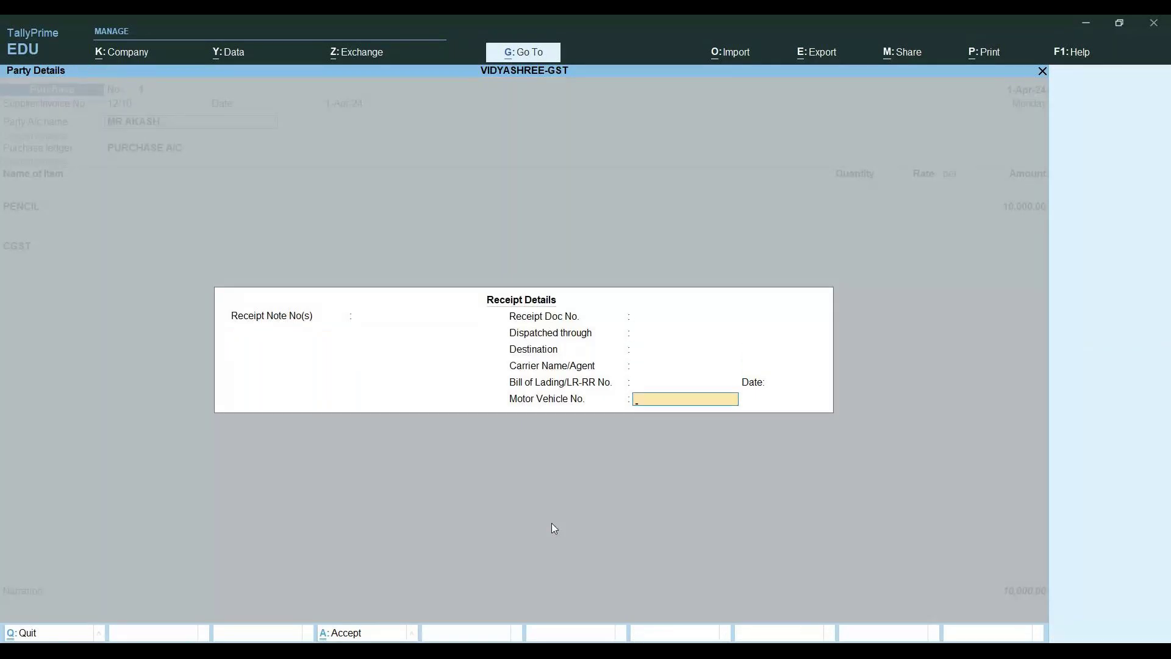
key("Return")
key("Return")
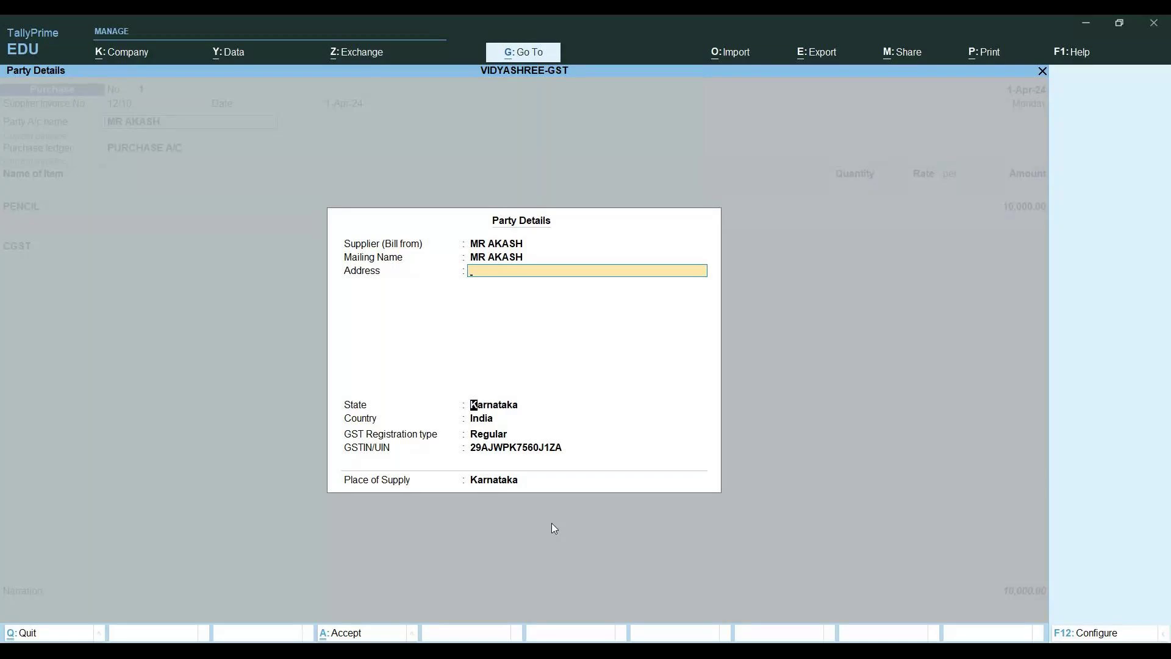
key("Return")
key("Return")
key("Return")
key("Return")
key("Return")
key("Return")
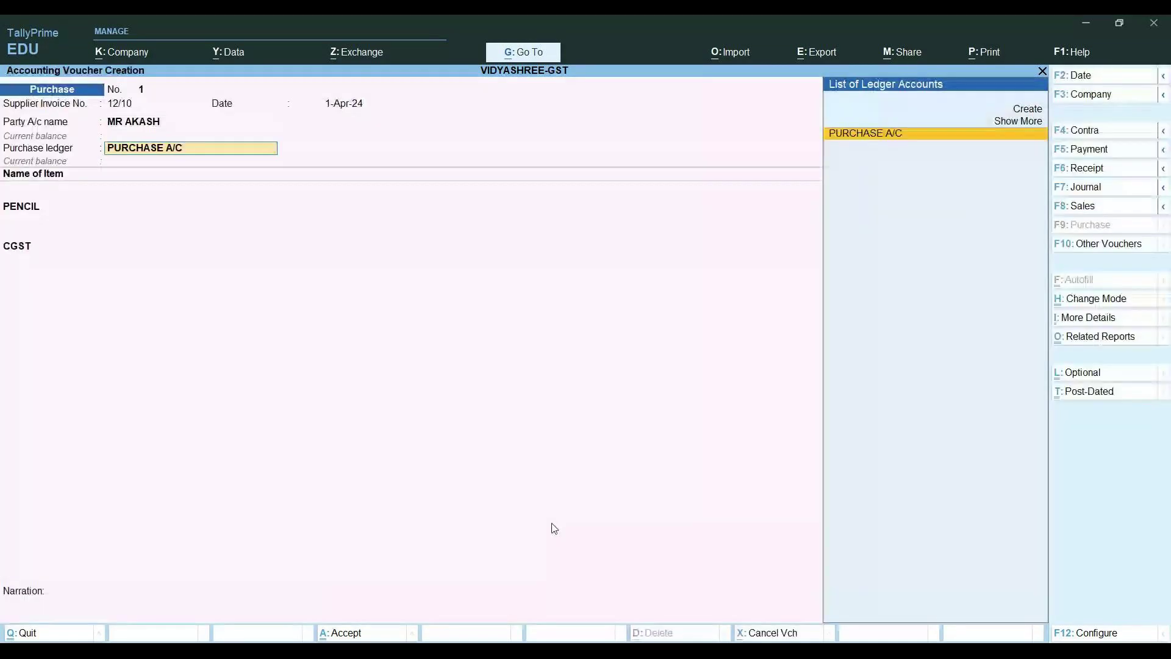
key("Return")
key("Return")
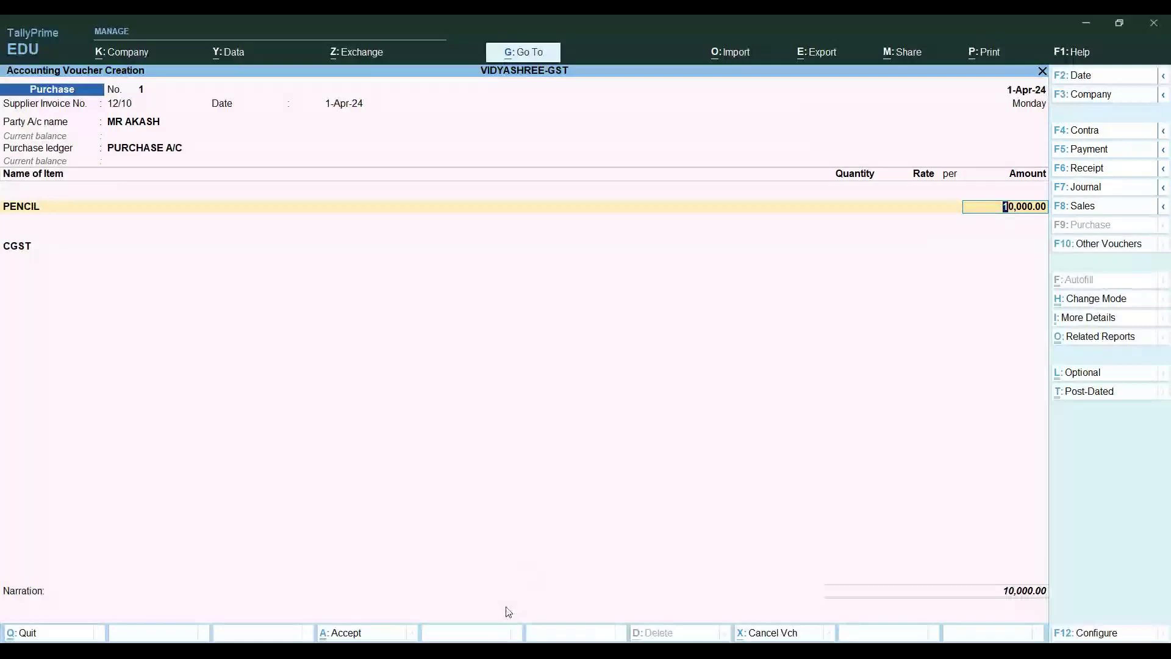
Pass through the dispatch and party details again and return to the PENCIL item line
key("BackSpace")
key("BackSpace")
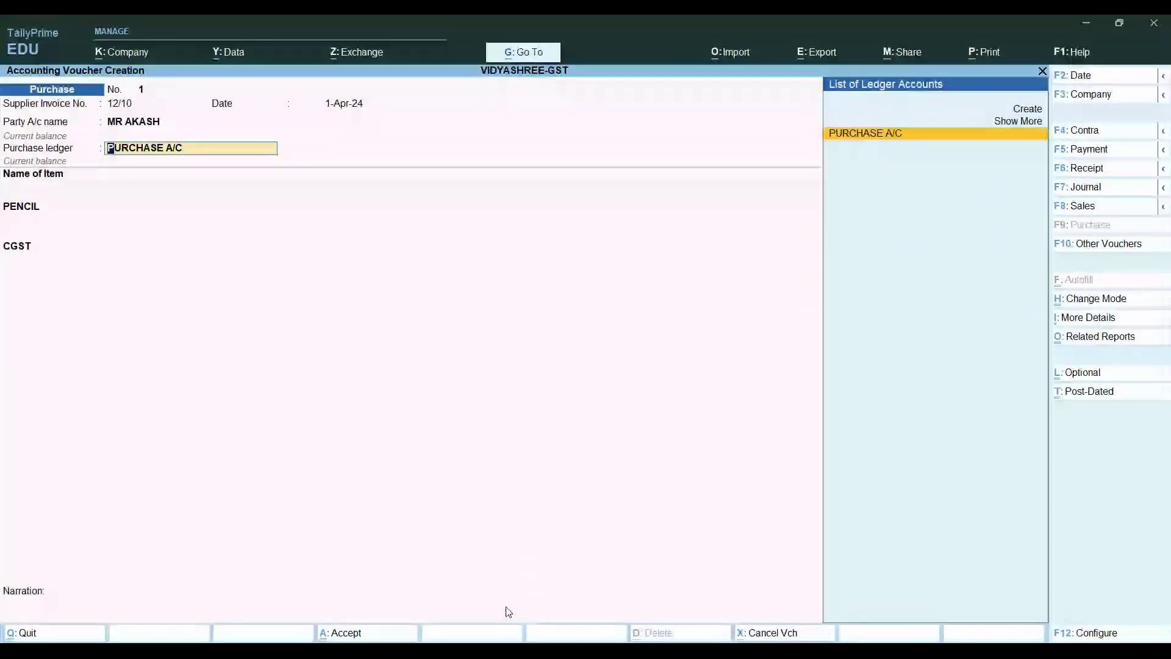
key("BackSpace")
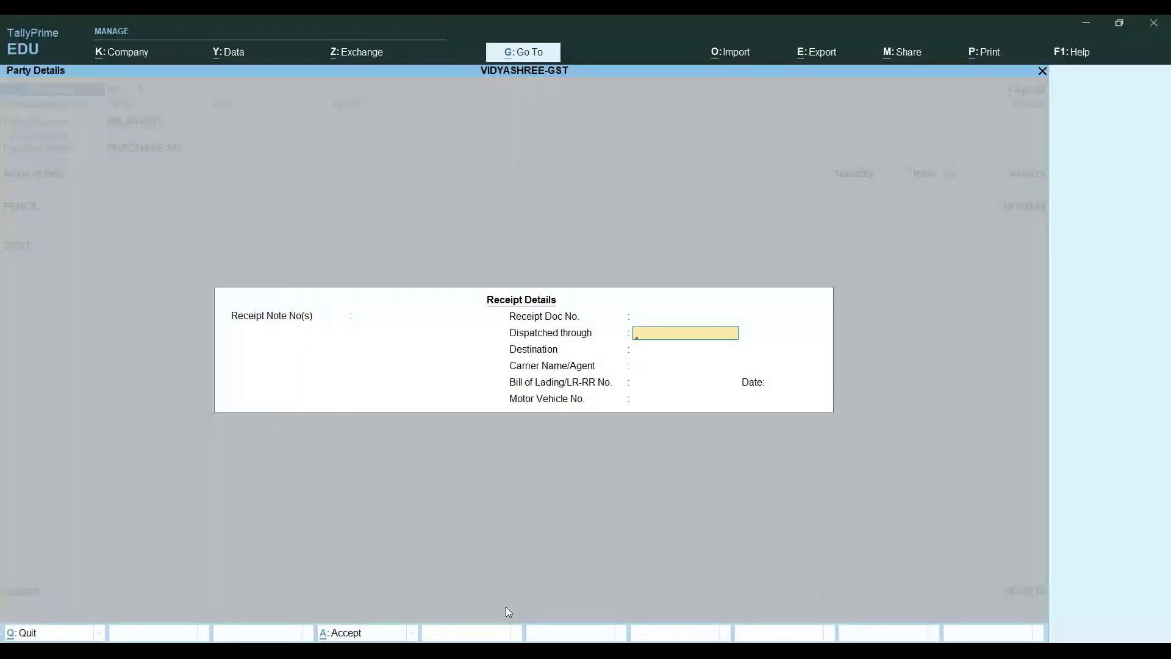
key("Return")
key("Return")
key("Return")
key("Return")
key("Return")
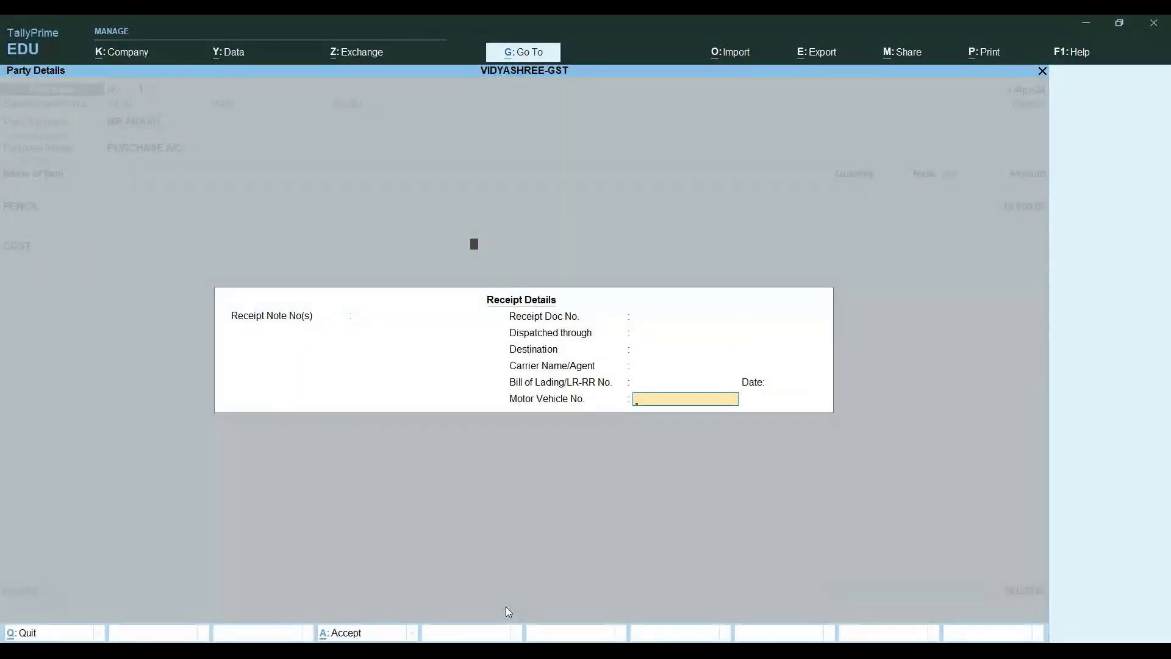
key("Return")
key("Return")
key("Return")
key("Return")
key("Return")
key("Return")
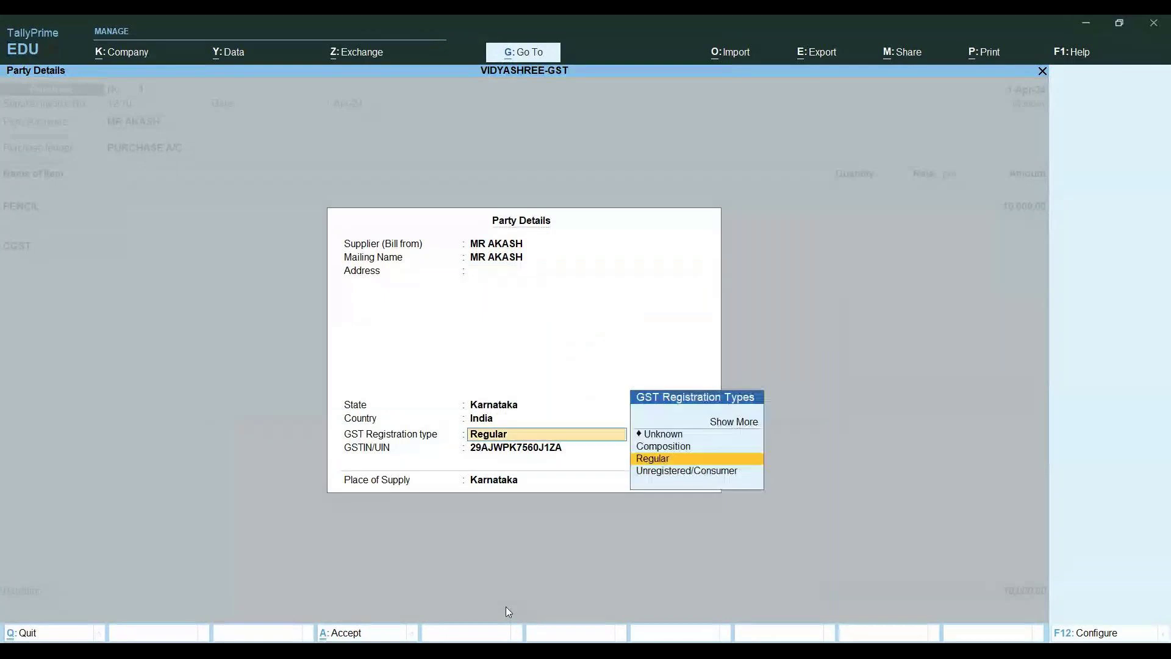
key("Return")
key("Return")
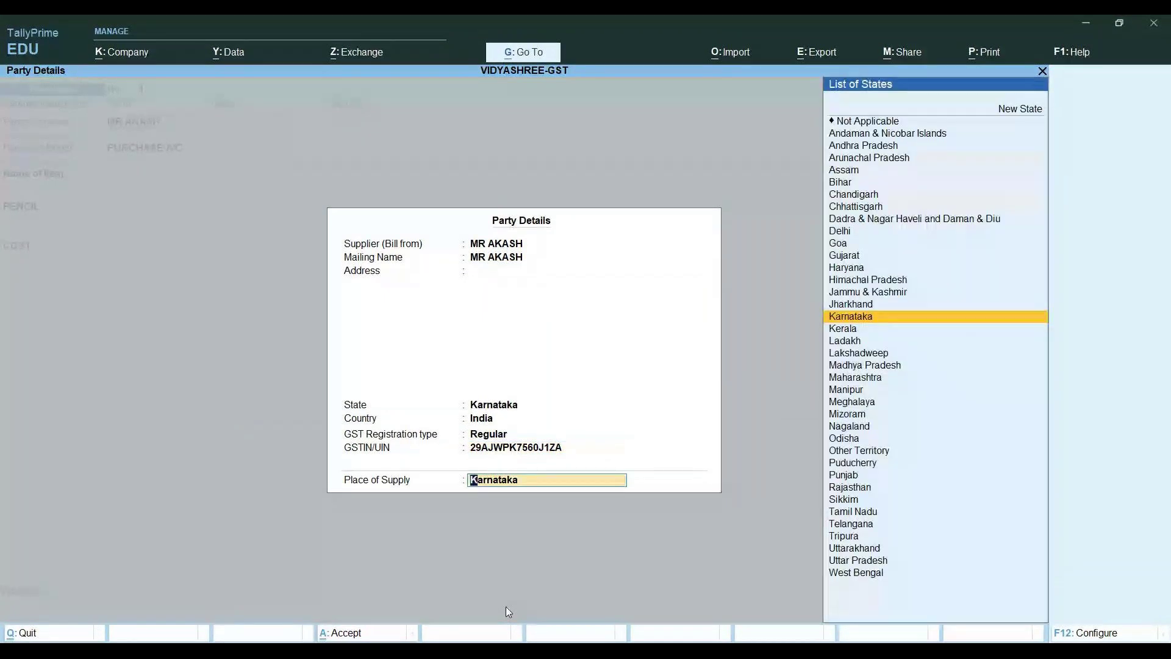
key("Return")
key("Return")
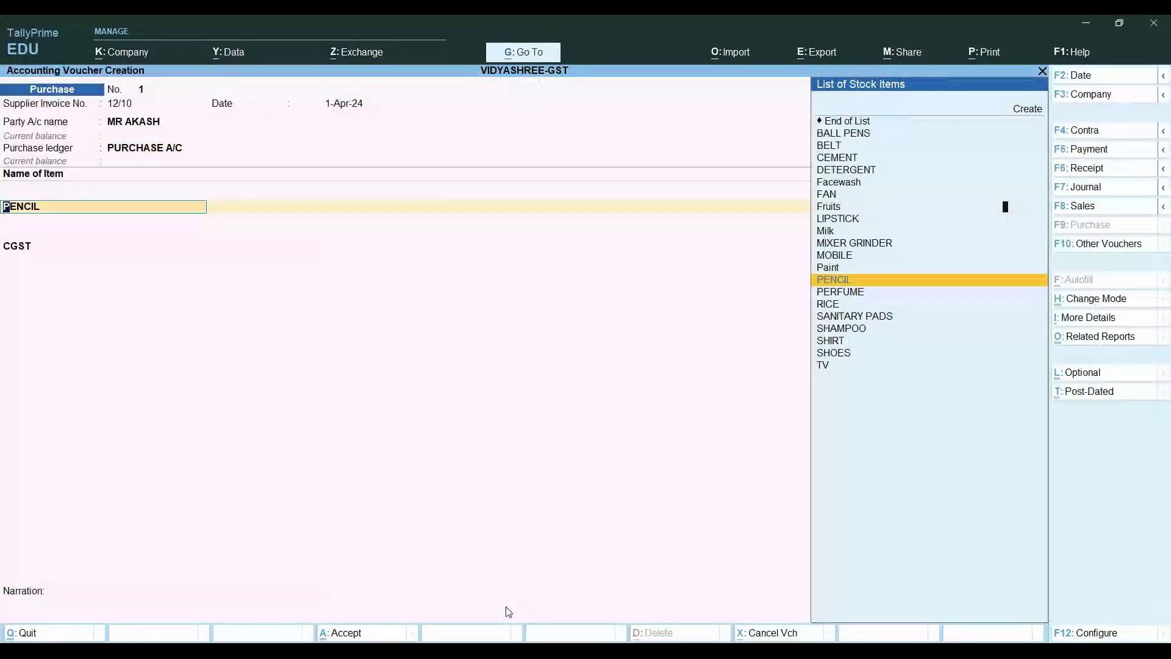
key("Return")
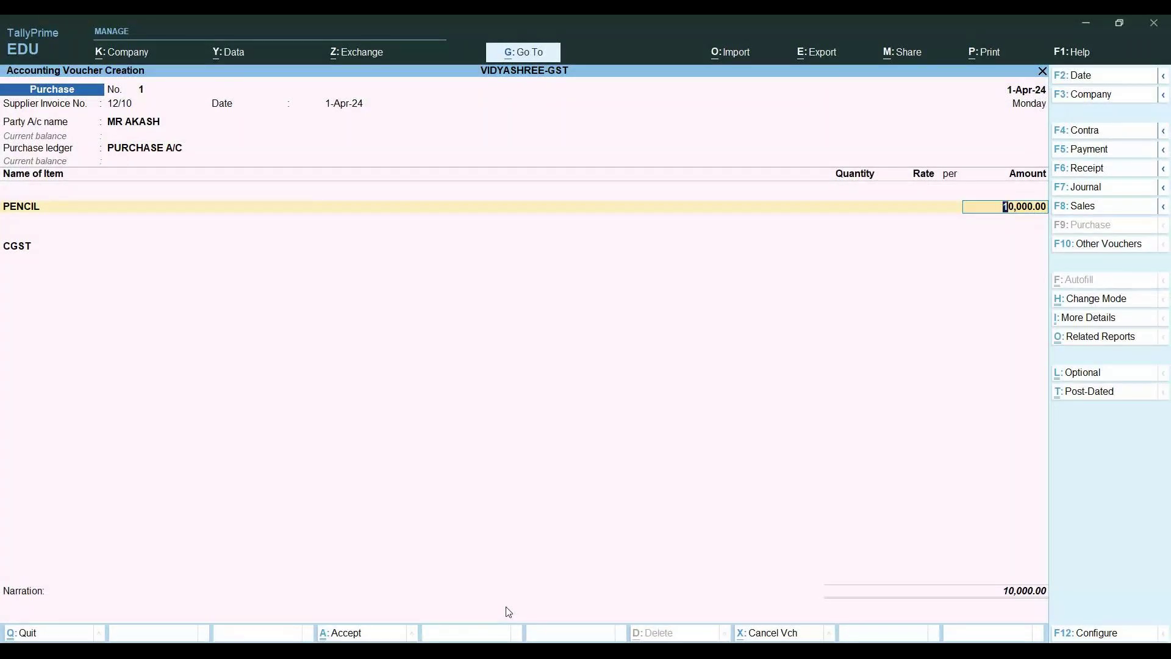
Reopen the PENCIL stock item for alteration, showing group DOMS, category STATIONARY and 2% GST
key("BackSpace")
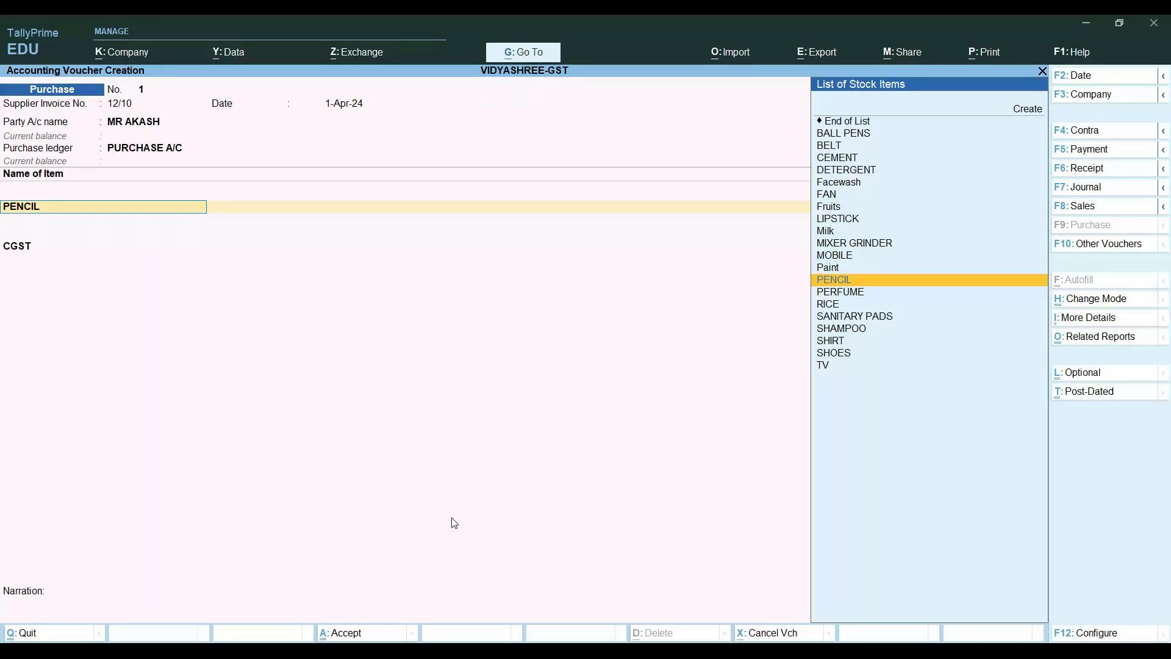
key("ctrl+Return")
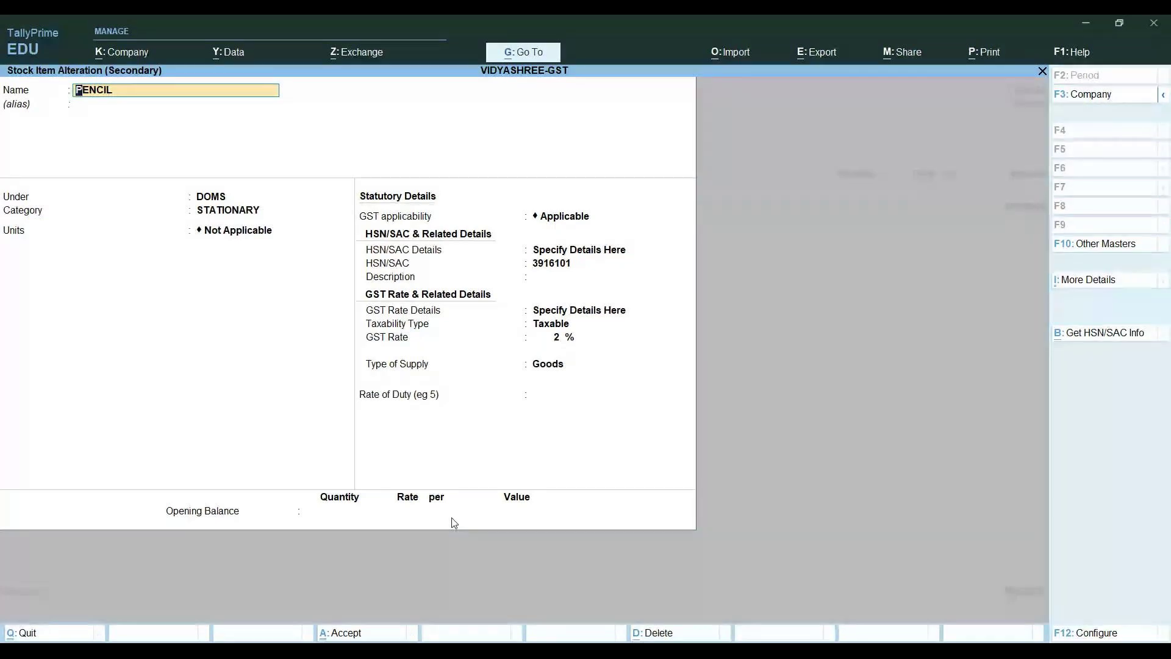
key("Return")
key("Return")
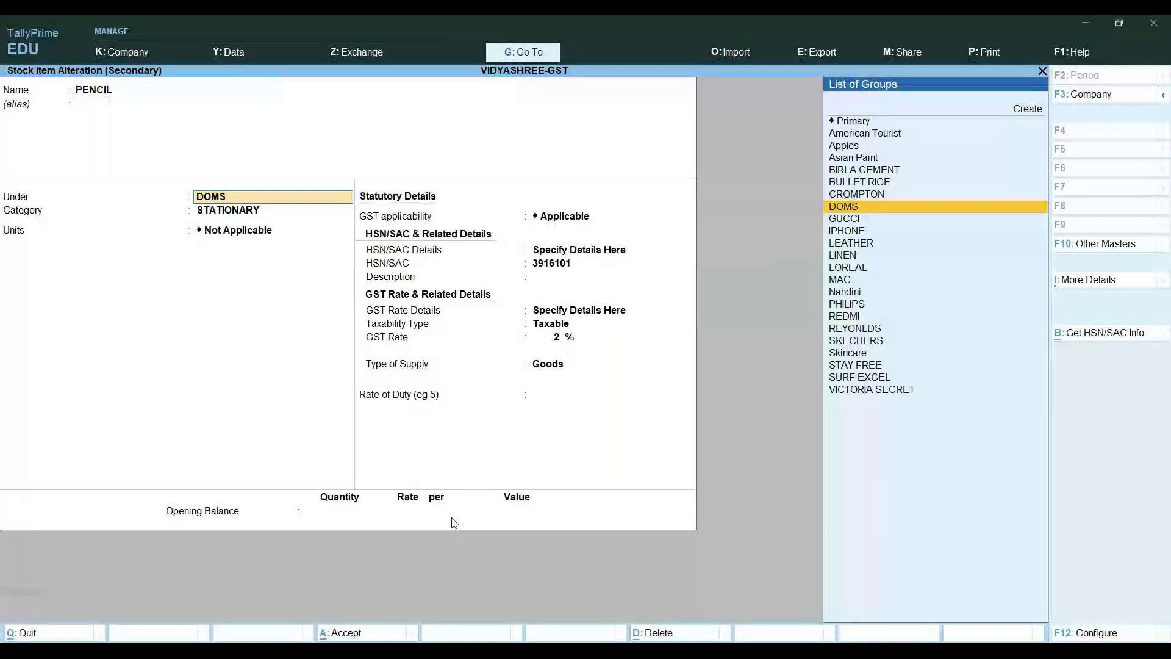
Set PENCIL's unit to UNITS and its rate of duty to 0, then save the item
key("Return")
key("Return")
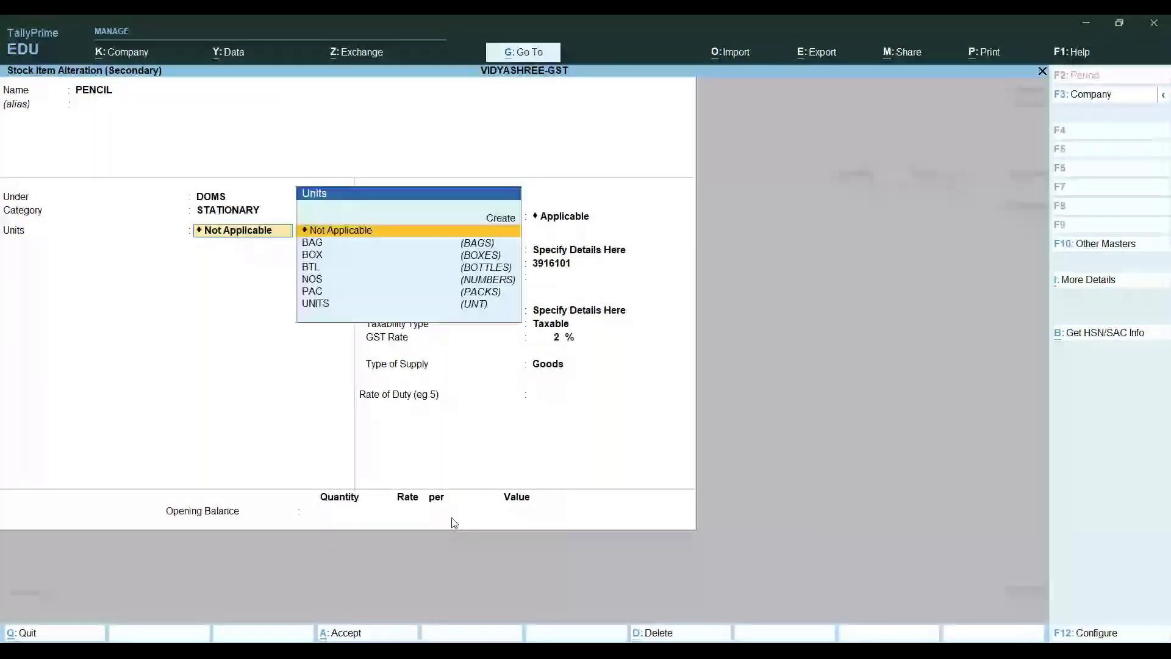
type("u")
key("Return")
key("Return")
key("Return")
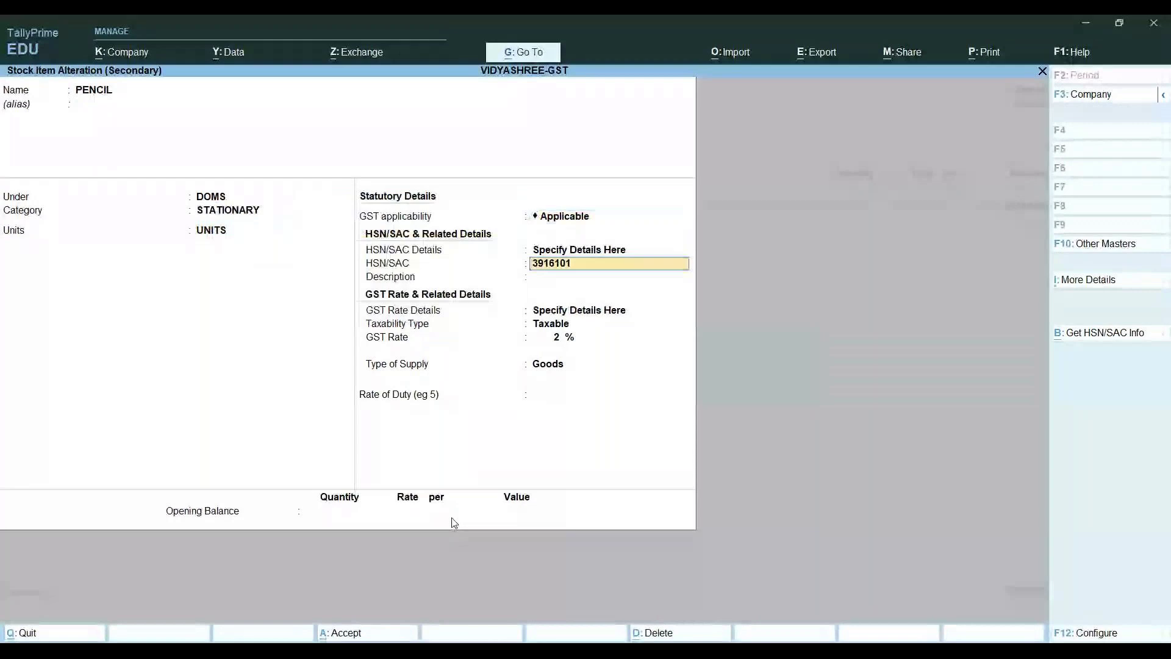
key("Return")
key("Return")
key("Return")
key("Return")
key("Return")
key("Return")
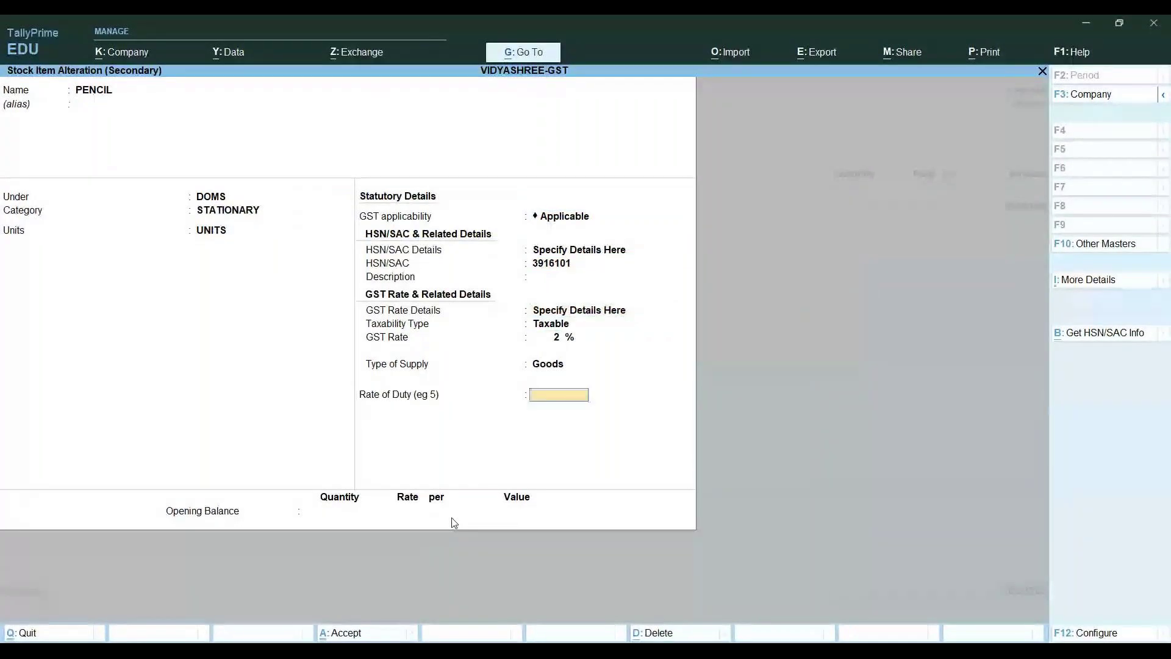
key("Return")
key("Return")
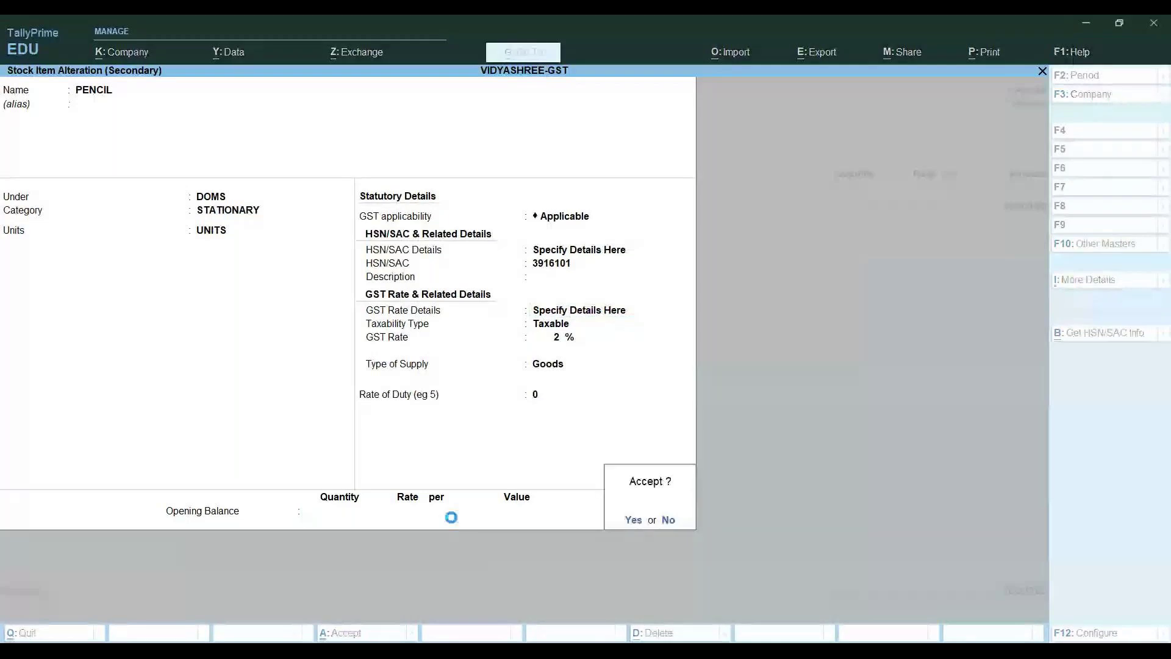
key("Return")
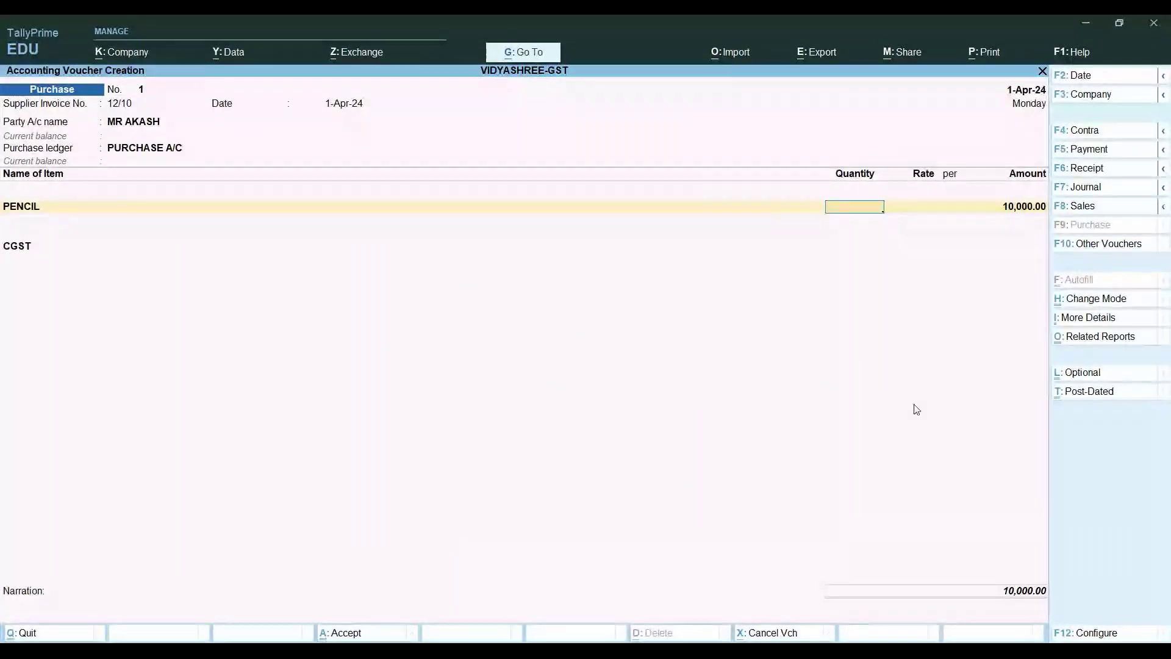
Enter 100 UNITS of PENCIL at 10,000 each, amounting to 10,00,000.00
type("100")
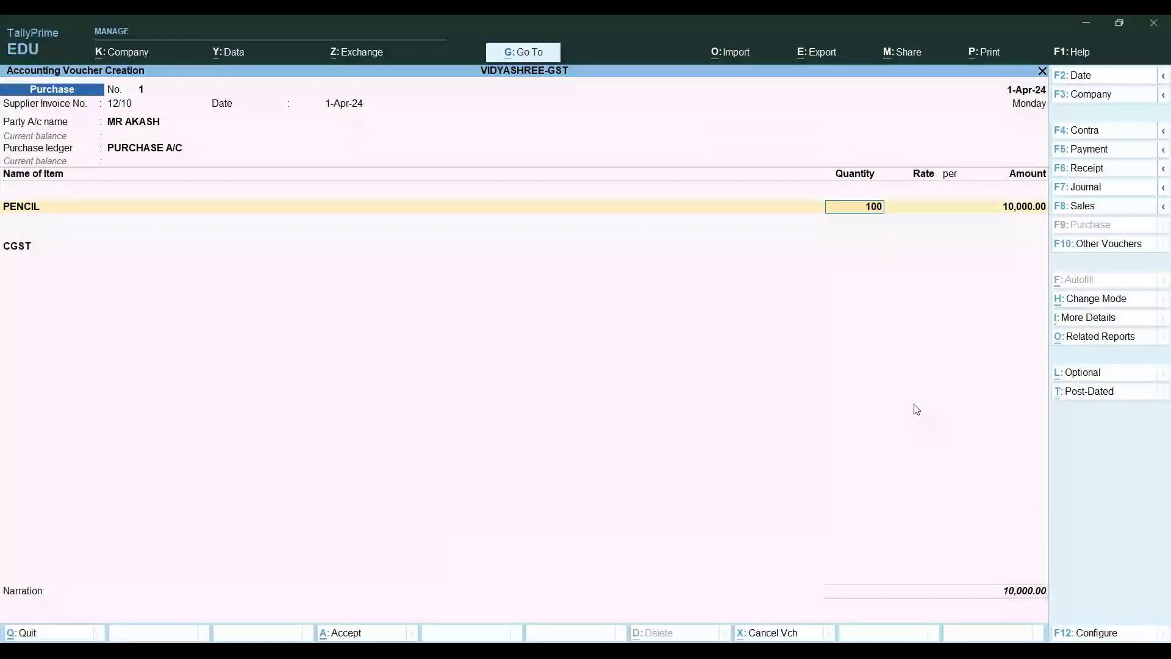
key("Return")
type("10000")
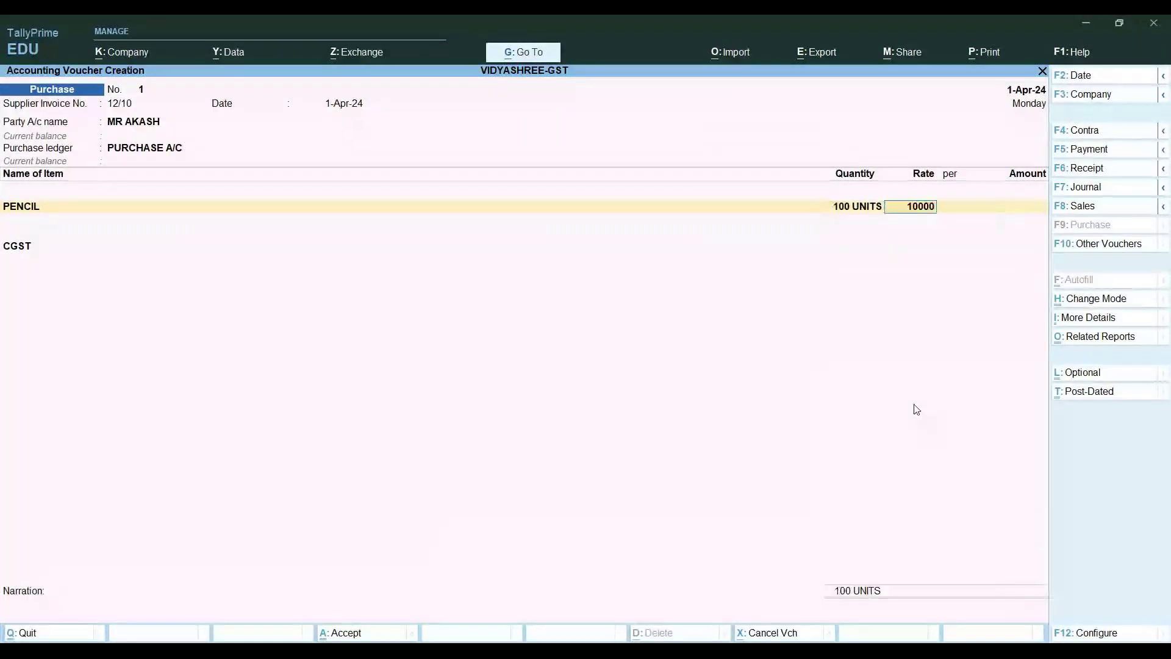
key("Return")
key("Return")
key("Return")
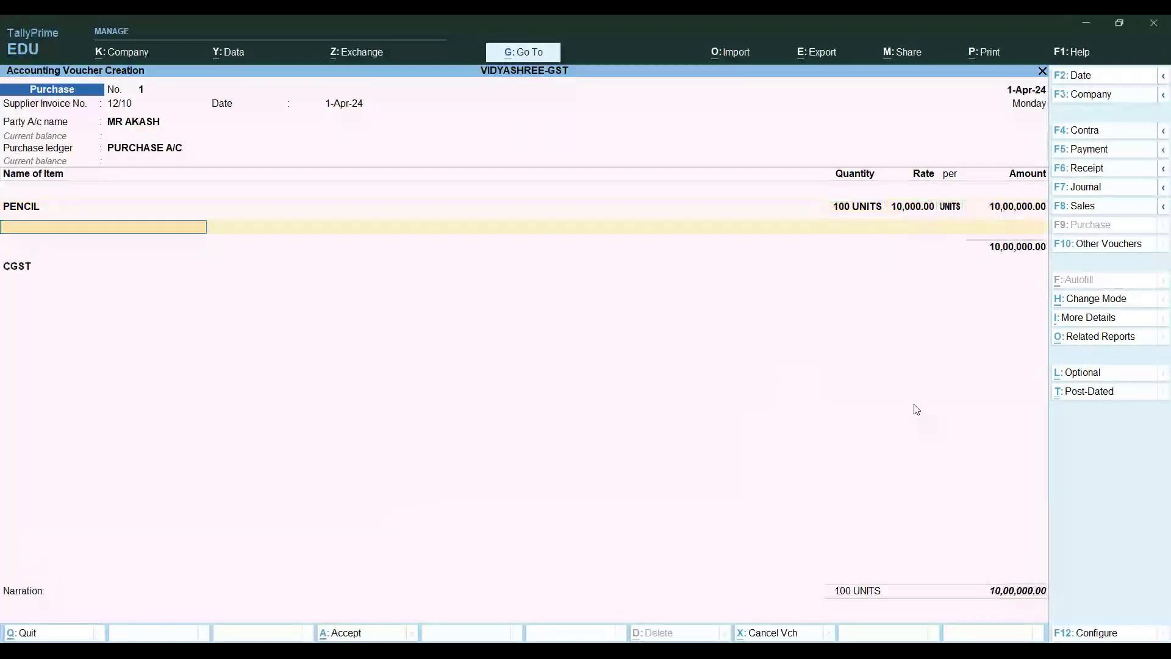
key("Return")
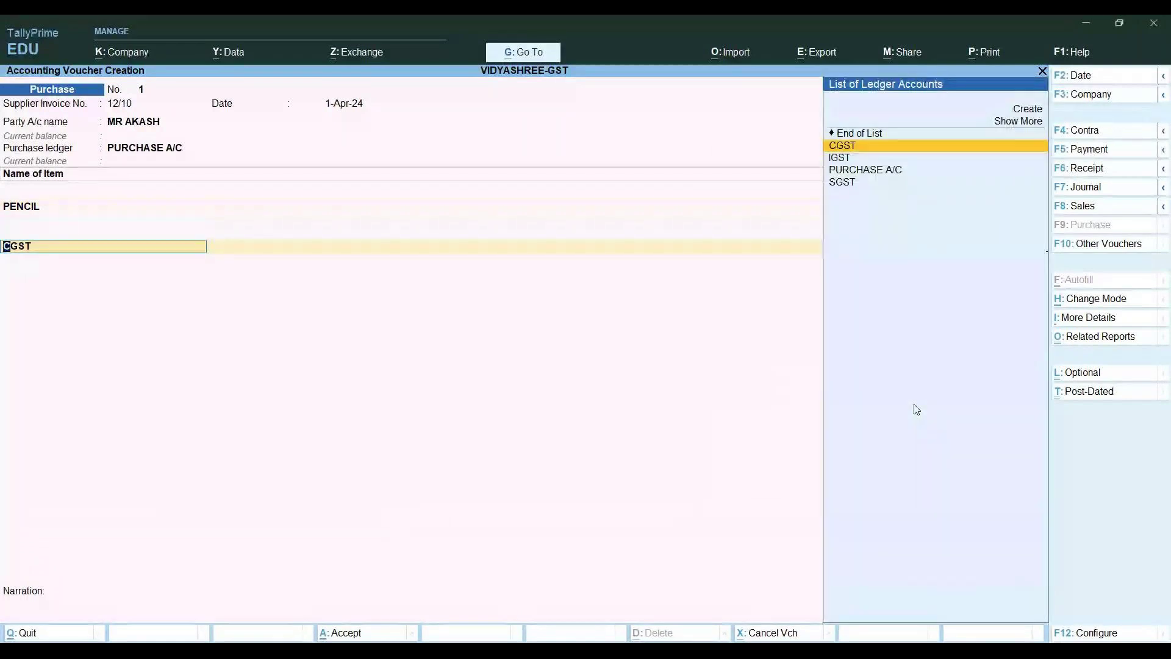
Accept CGST as the tax ledger, recheck PENCIL's amount, and return to the CGST line
key("Return")
key("Return")
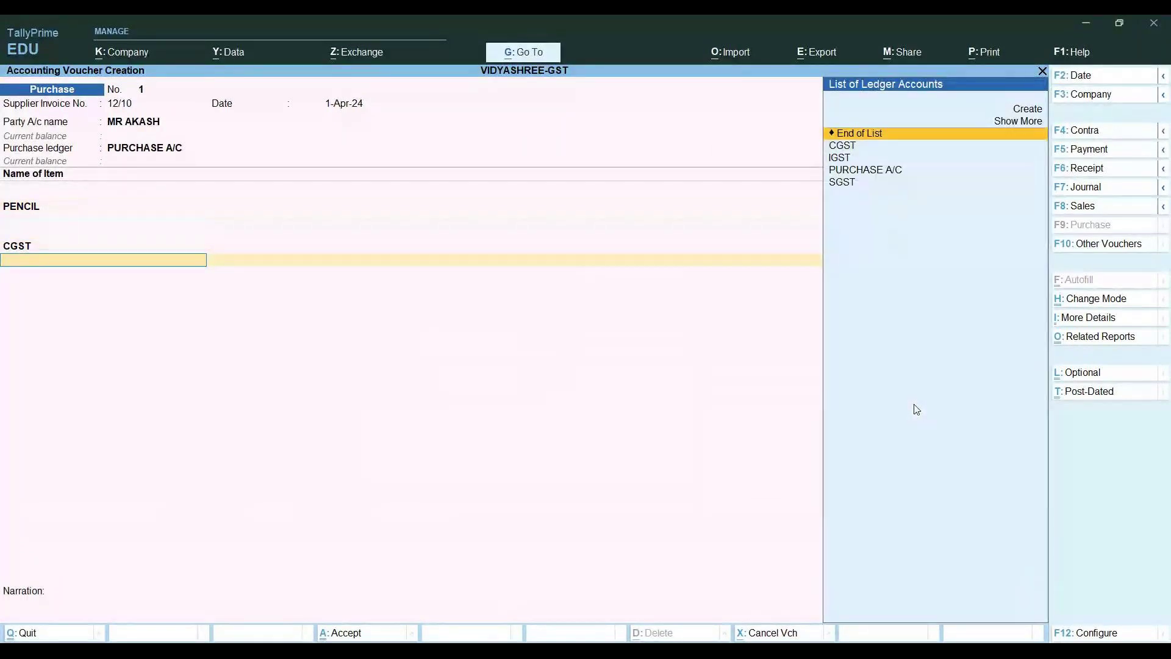
key("Return")
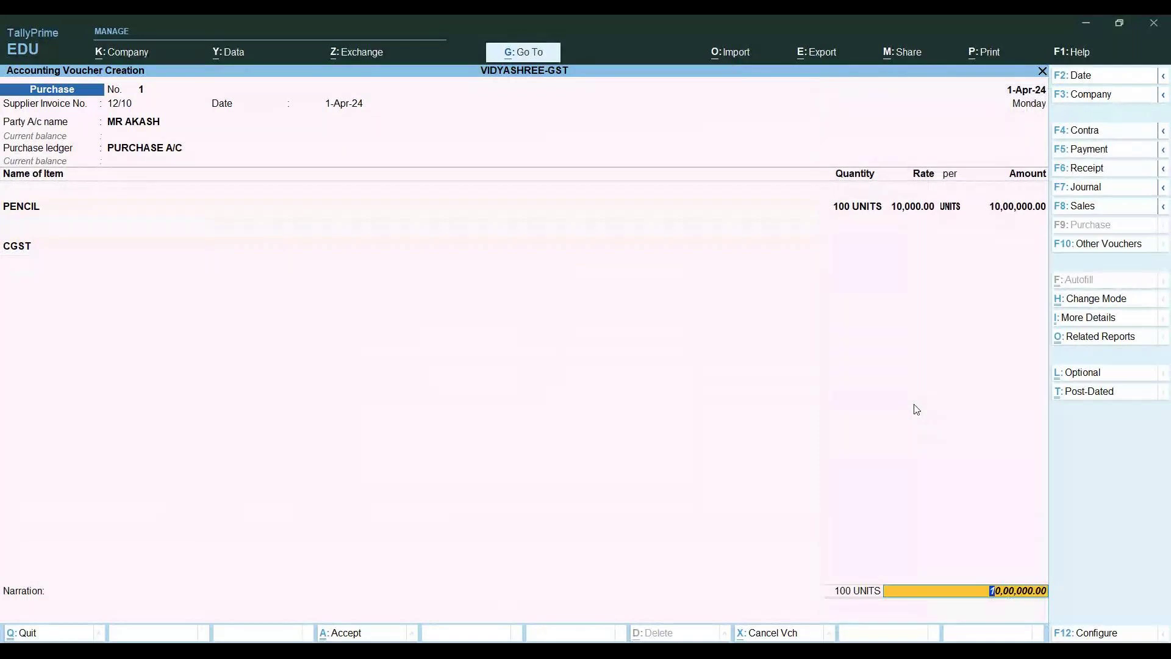
key("BackSpace")
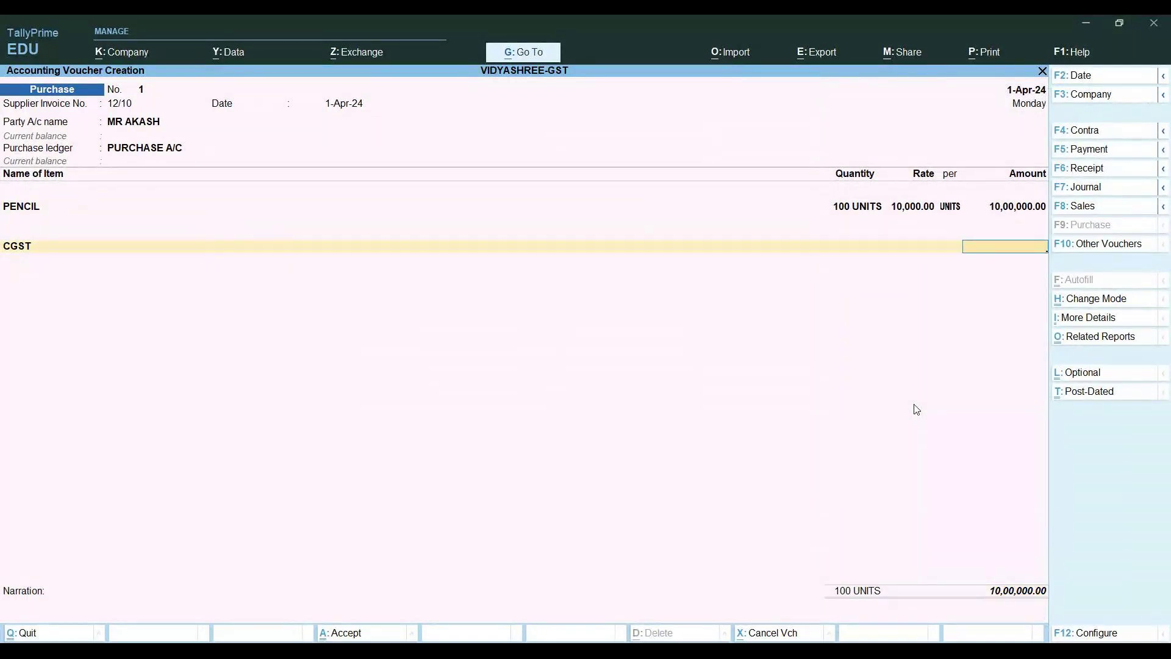
key("BackSpace")
key("BackSpace")
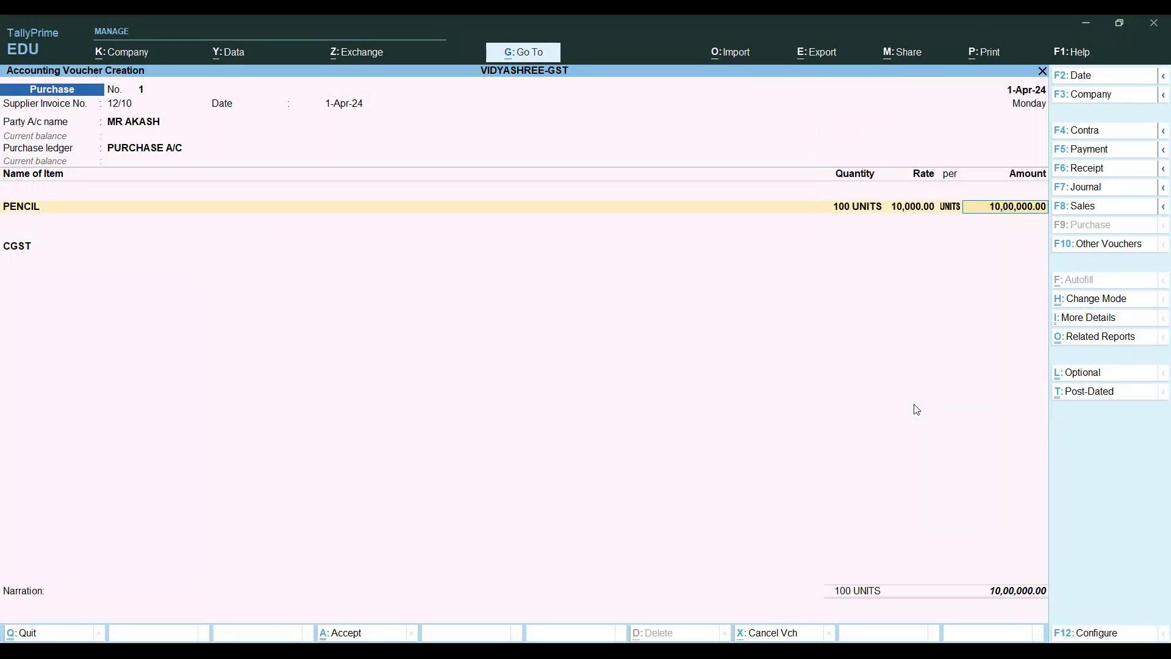
key("ctrl")
key("Return")
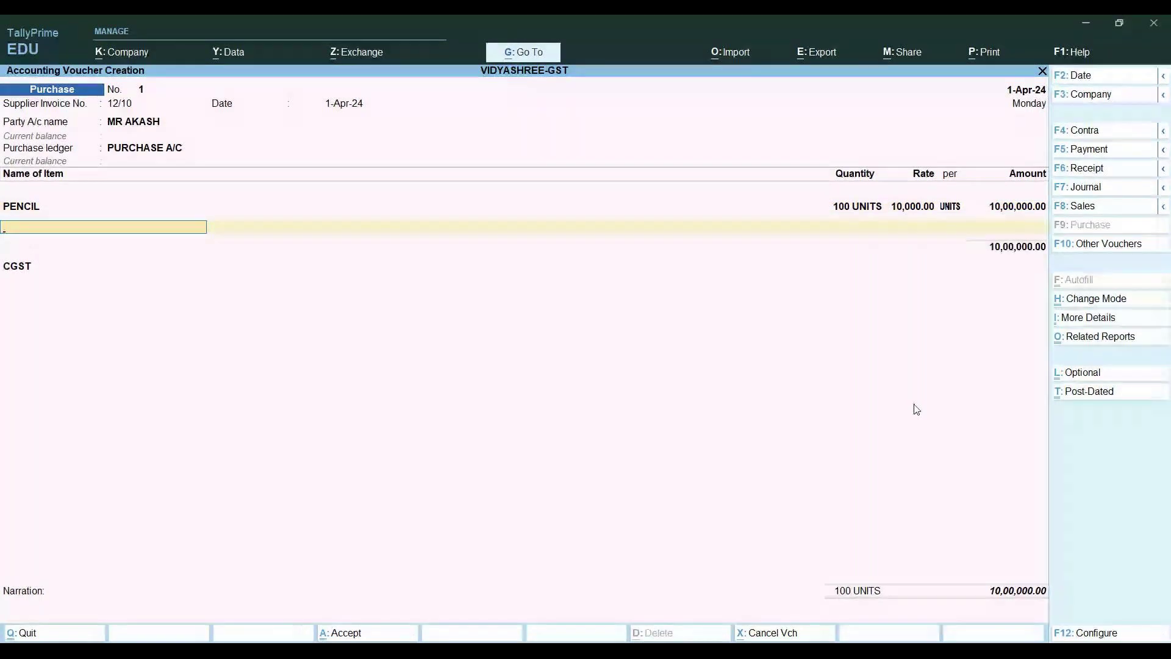
key("Return")
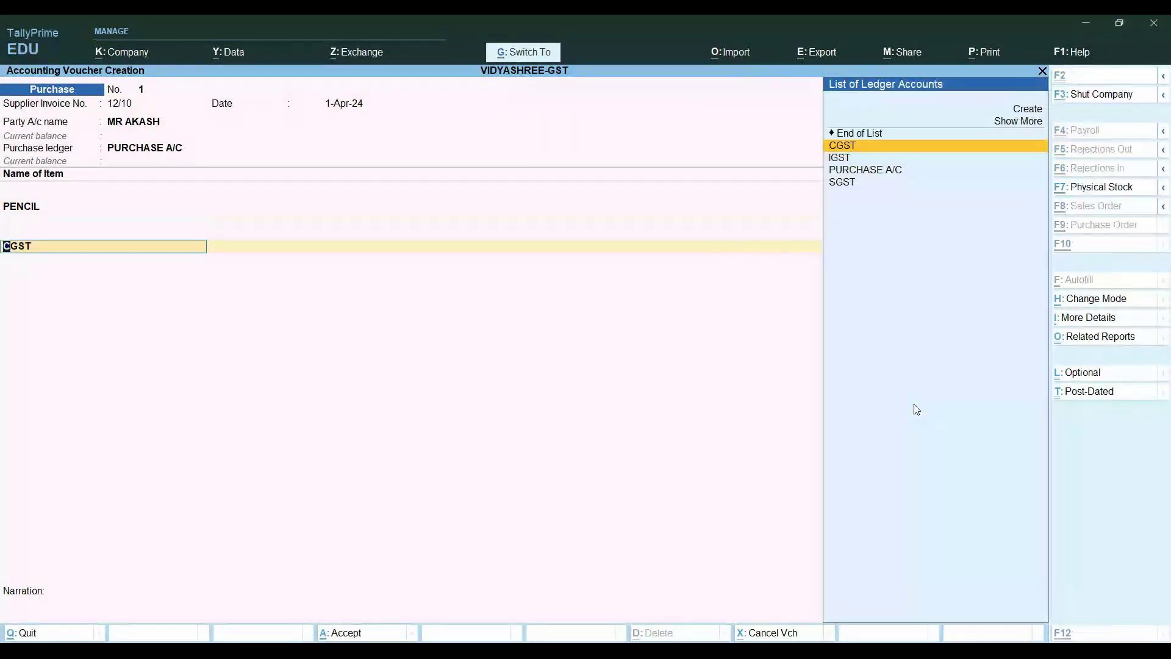
Review the CGST ledger, keeping GST duty type, CGST tax type and no rounding, and save it
key("ctrl+Return")
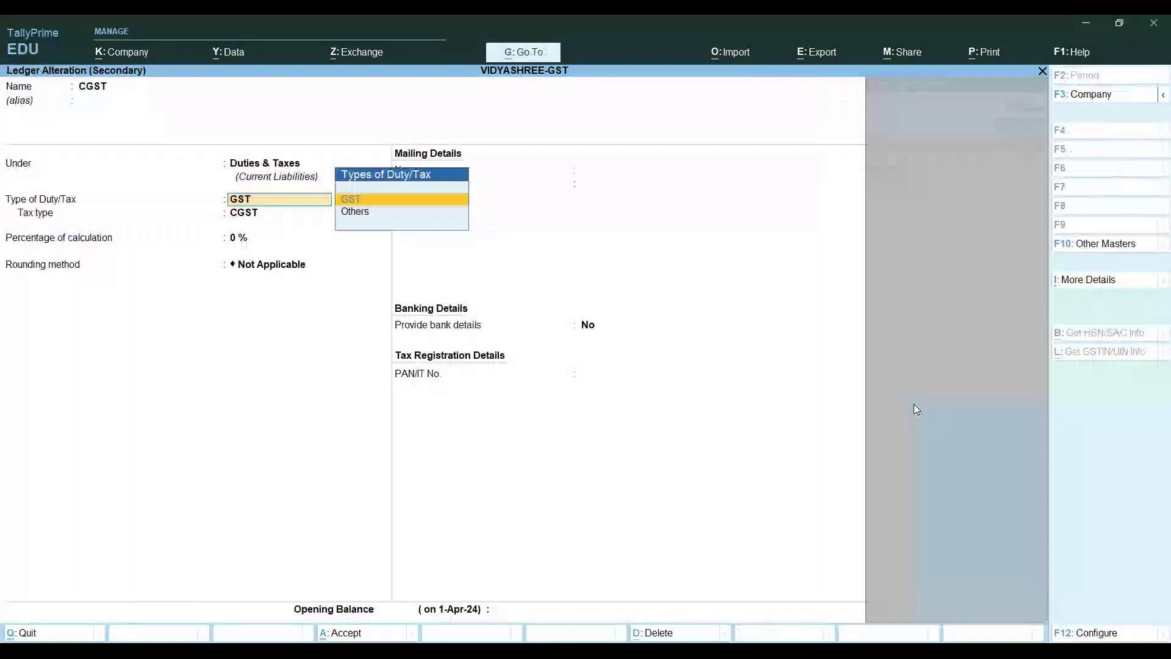
key("Return")
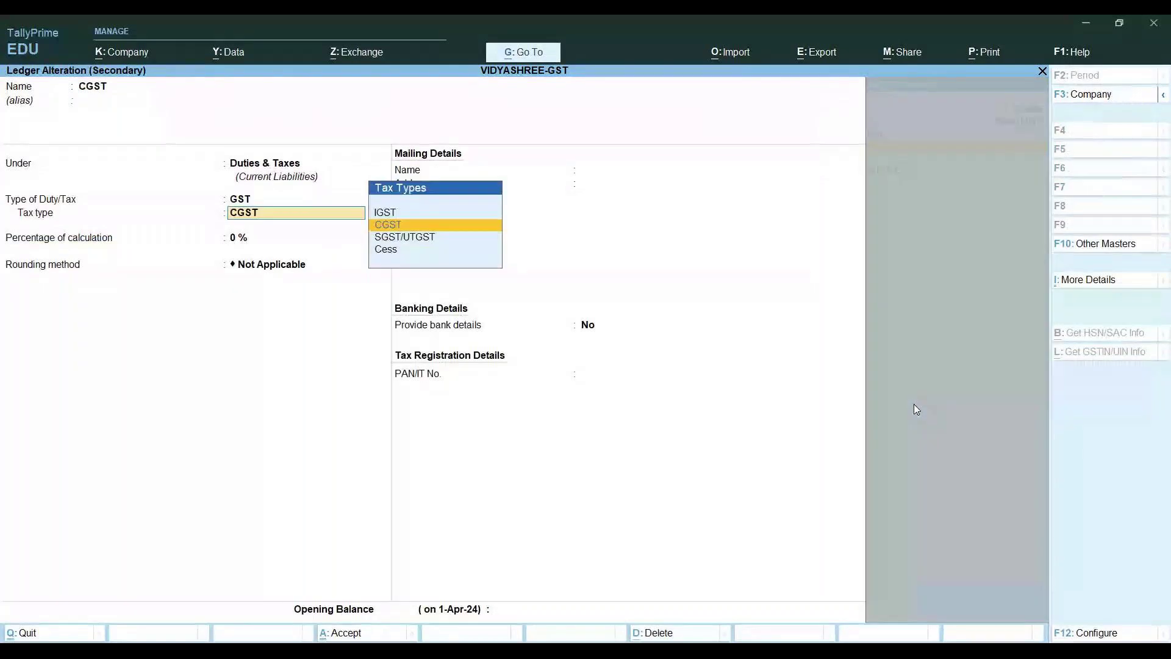
key("Return")
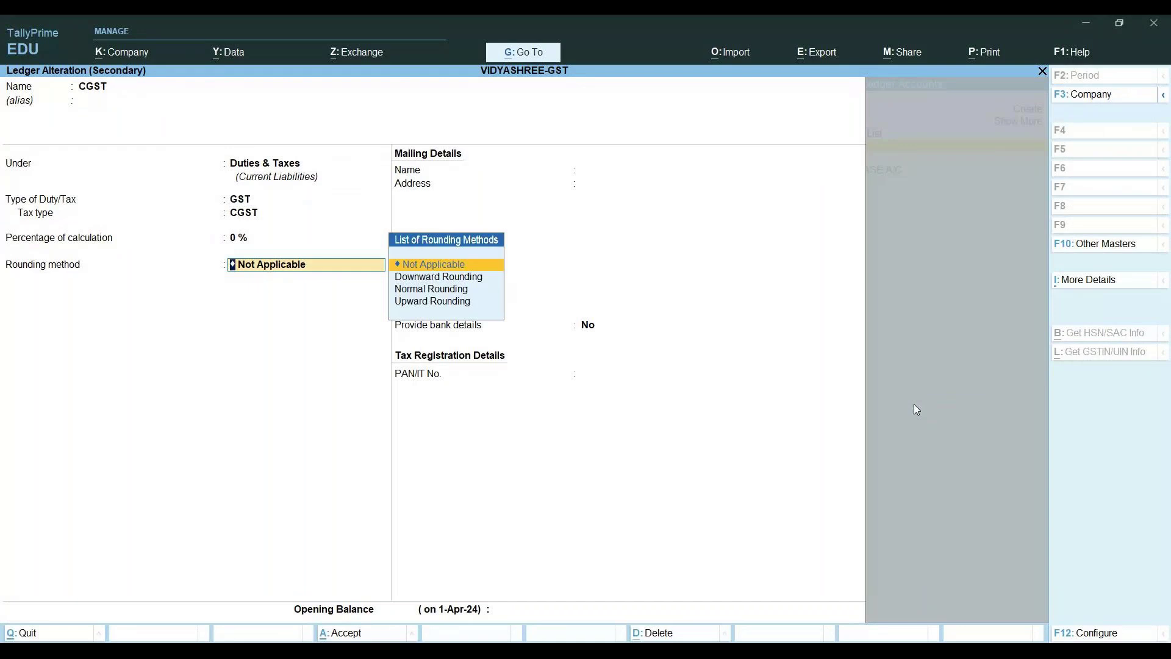
key("BackSpace")
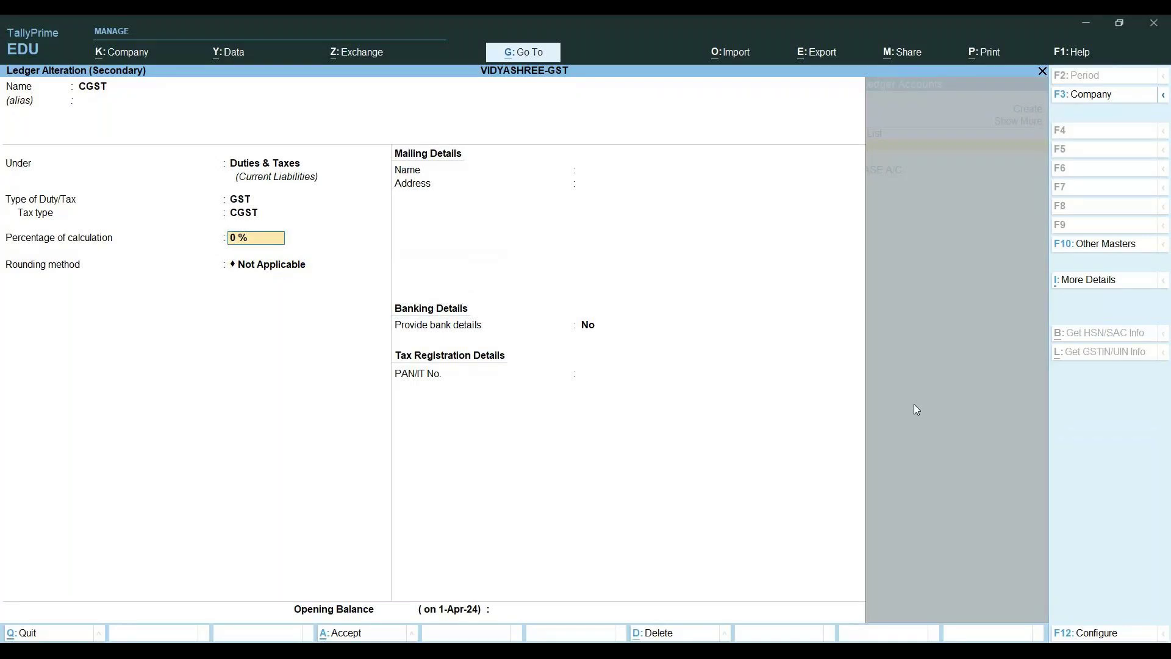
key("ctrl+a")
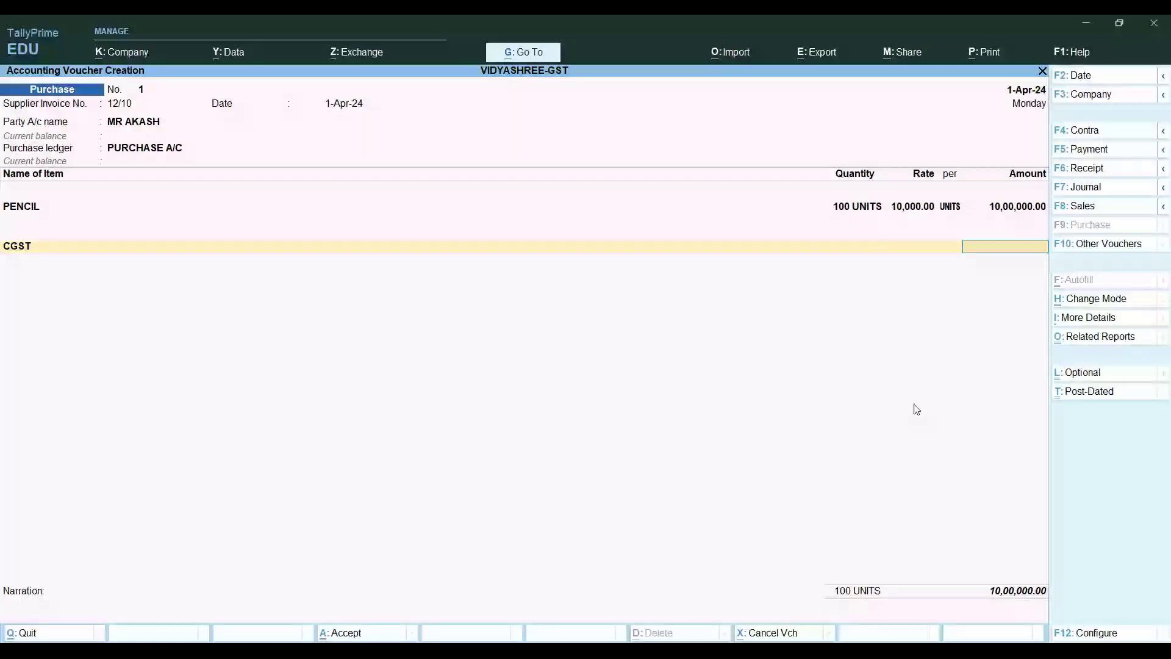
Reopen the CGST ledger's settings from the voucher and leave without changes
key("Return")
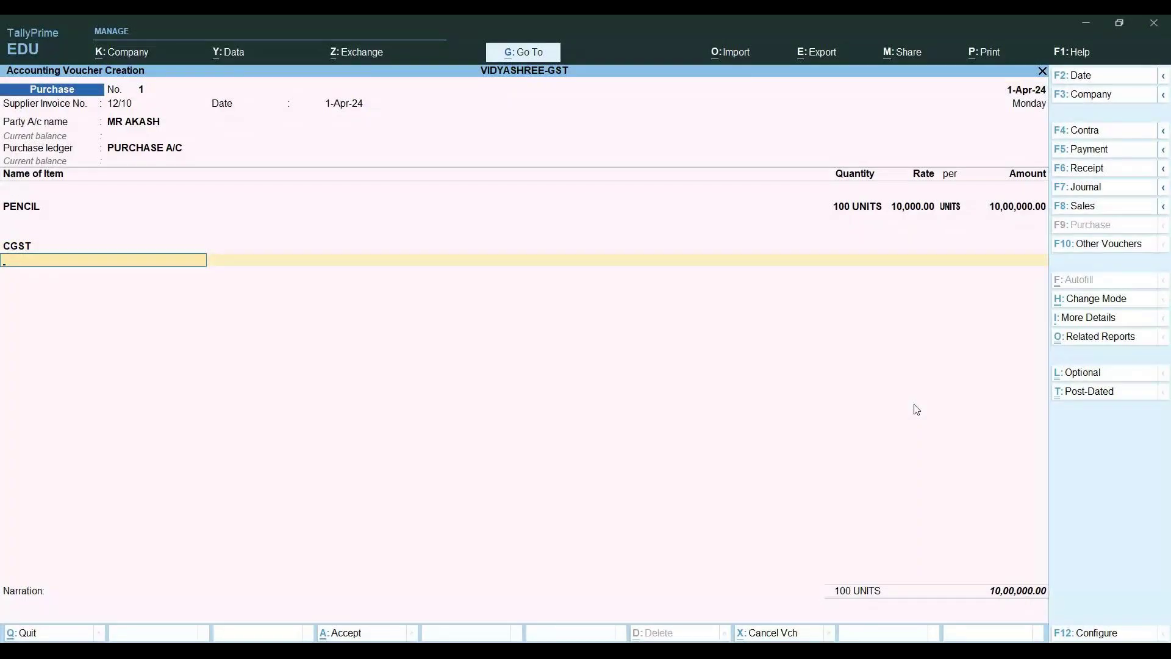
key("BackSpace")
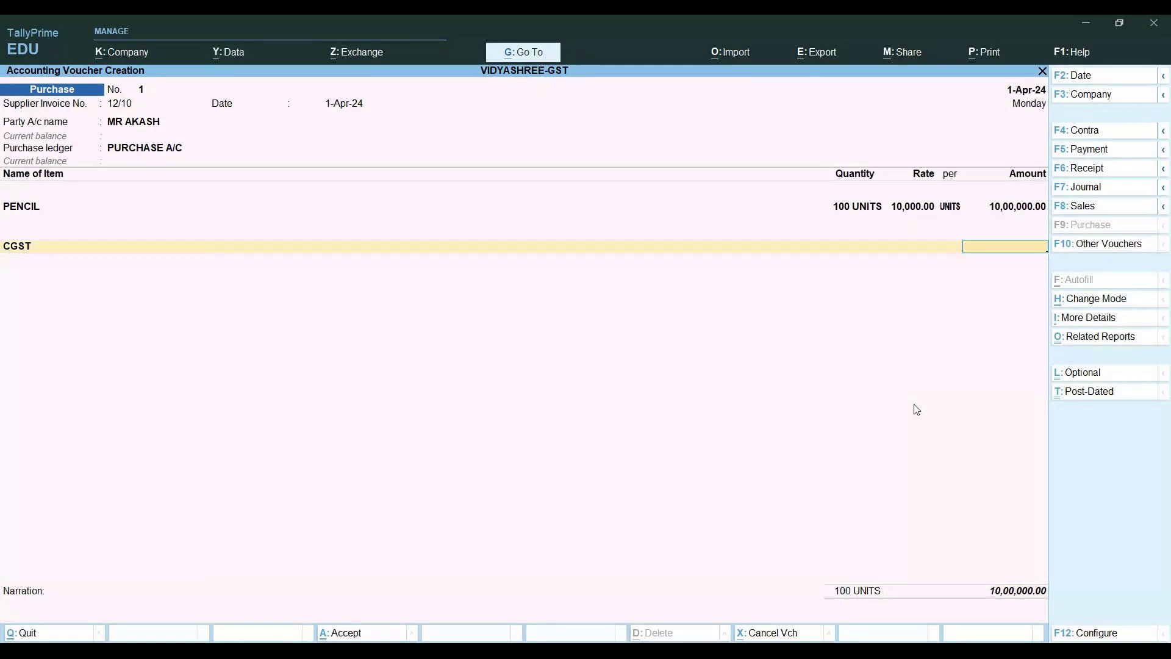
key("BackSpace")
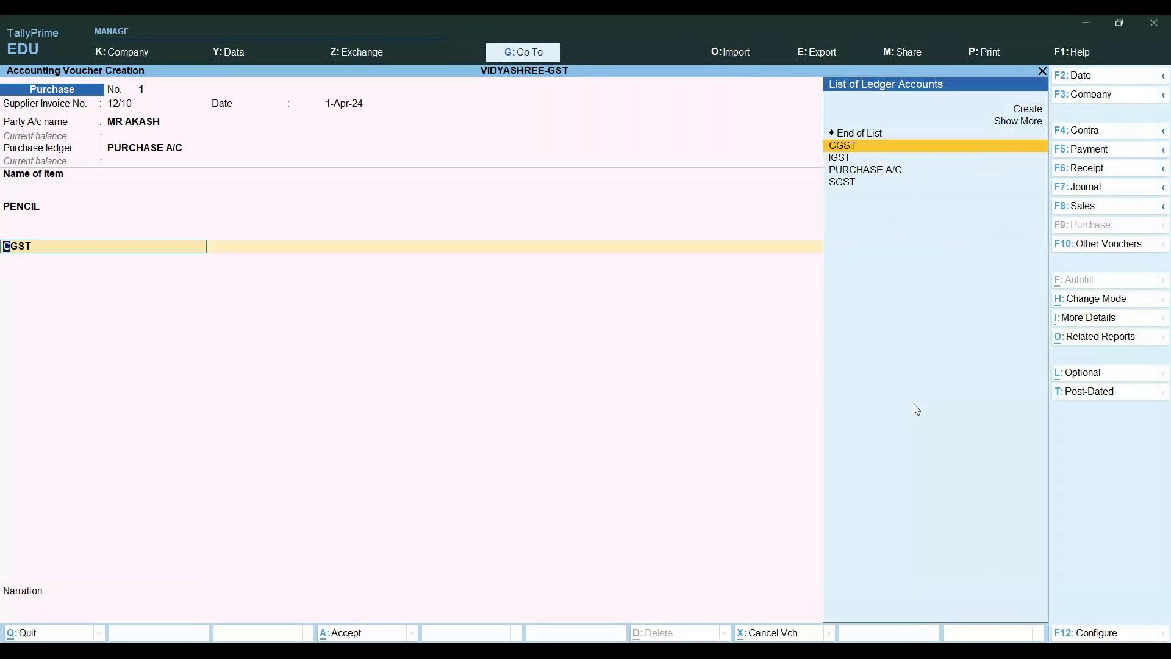
key("ctrl")
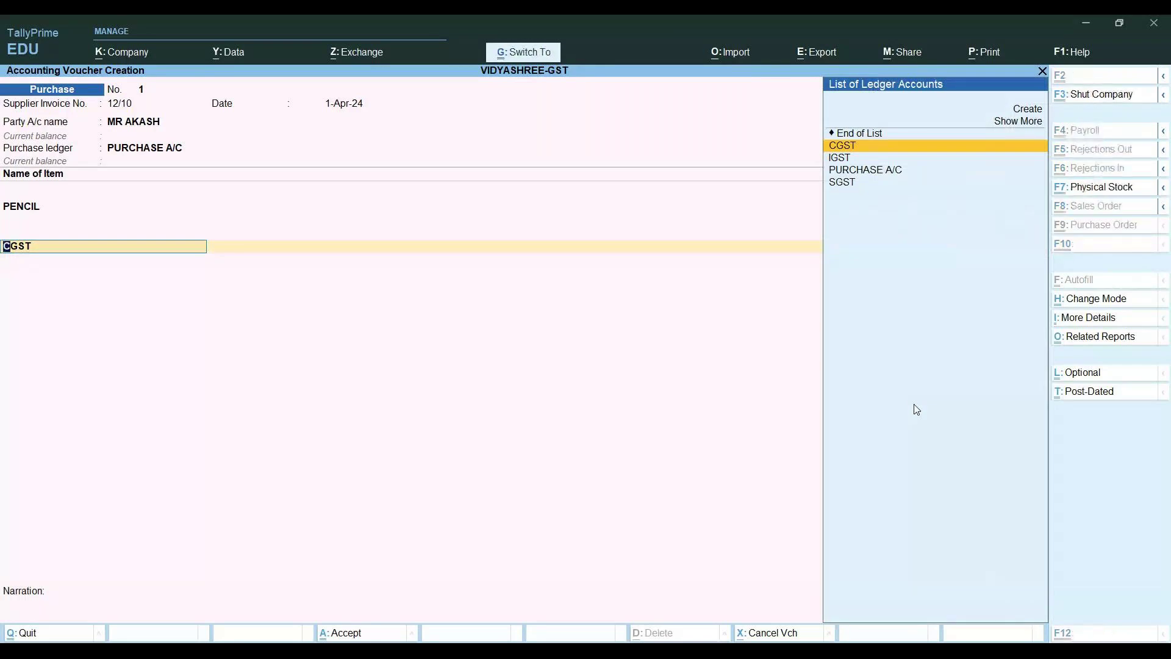
key("ctrl+Return")
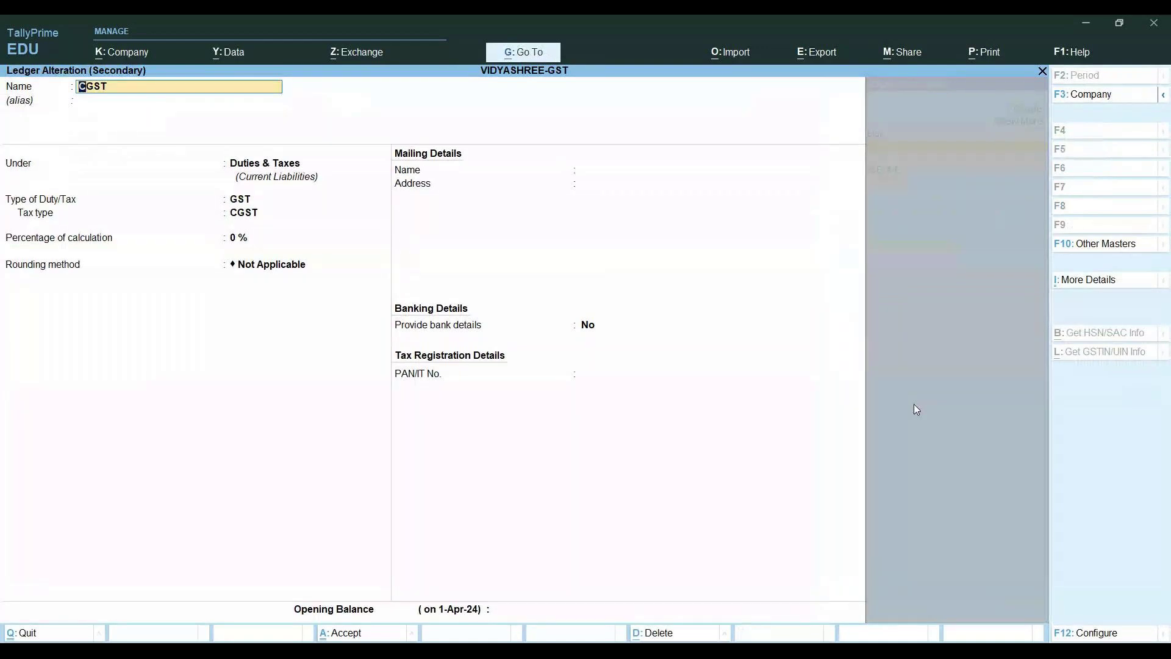
key("BackSpace")
key("Escape")
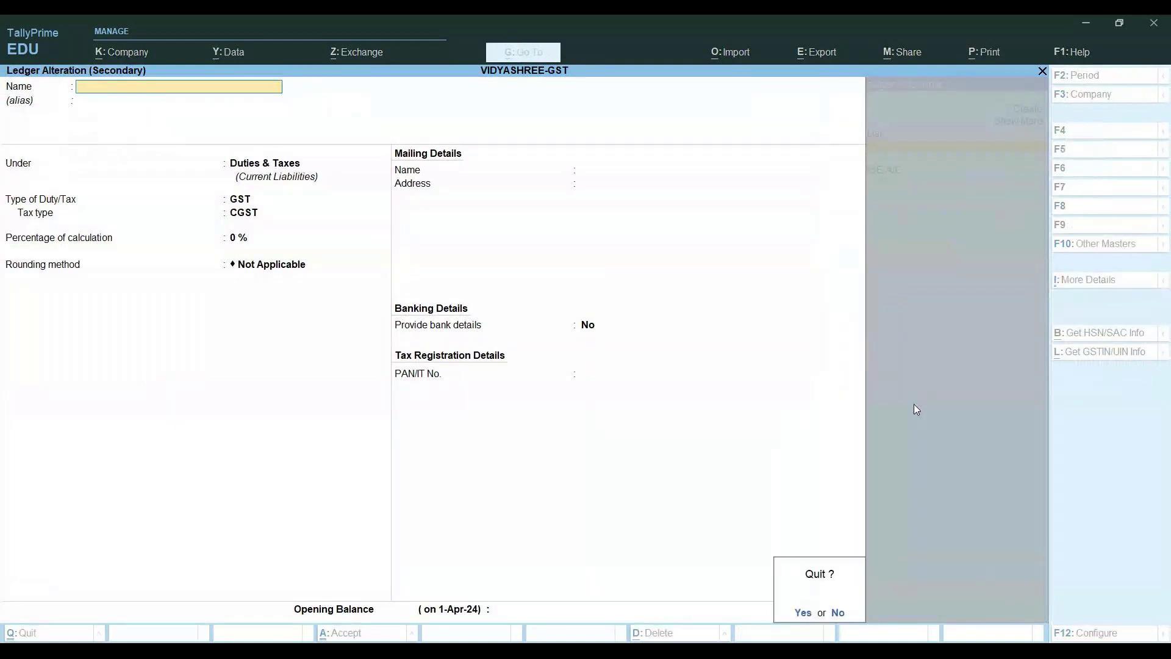
key("Return")
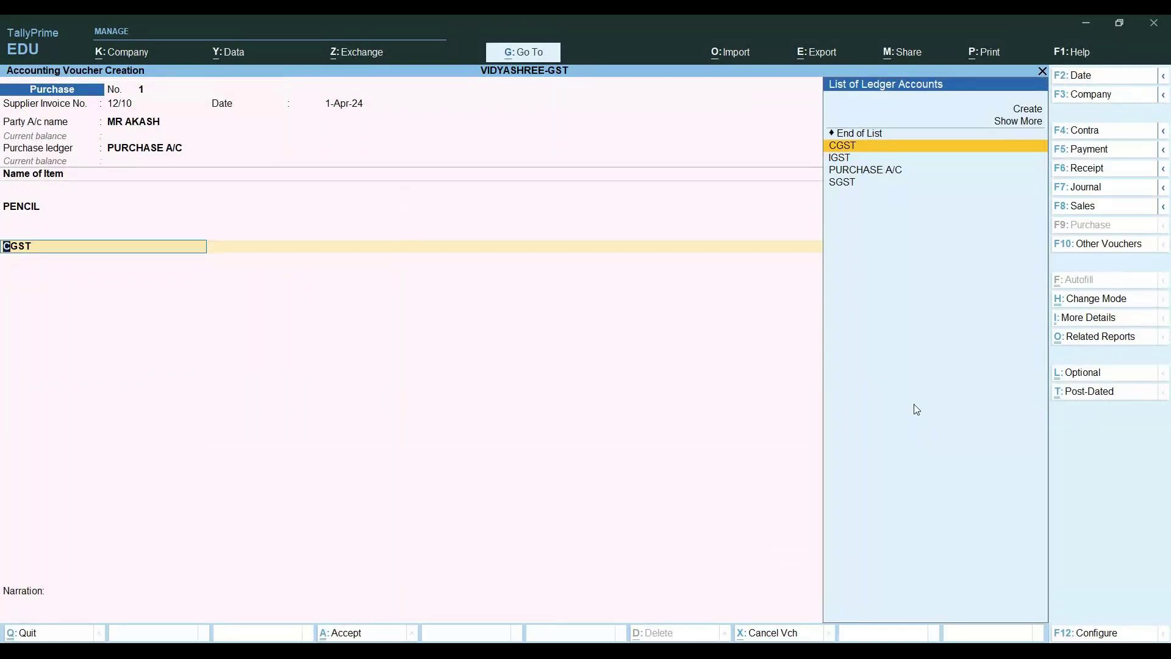
Clear CGST from the tax line and drop the blank row, keeping the voucher open
key("BackSpace")
key("Escape")
key("n")
key("BackSpace")
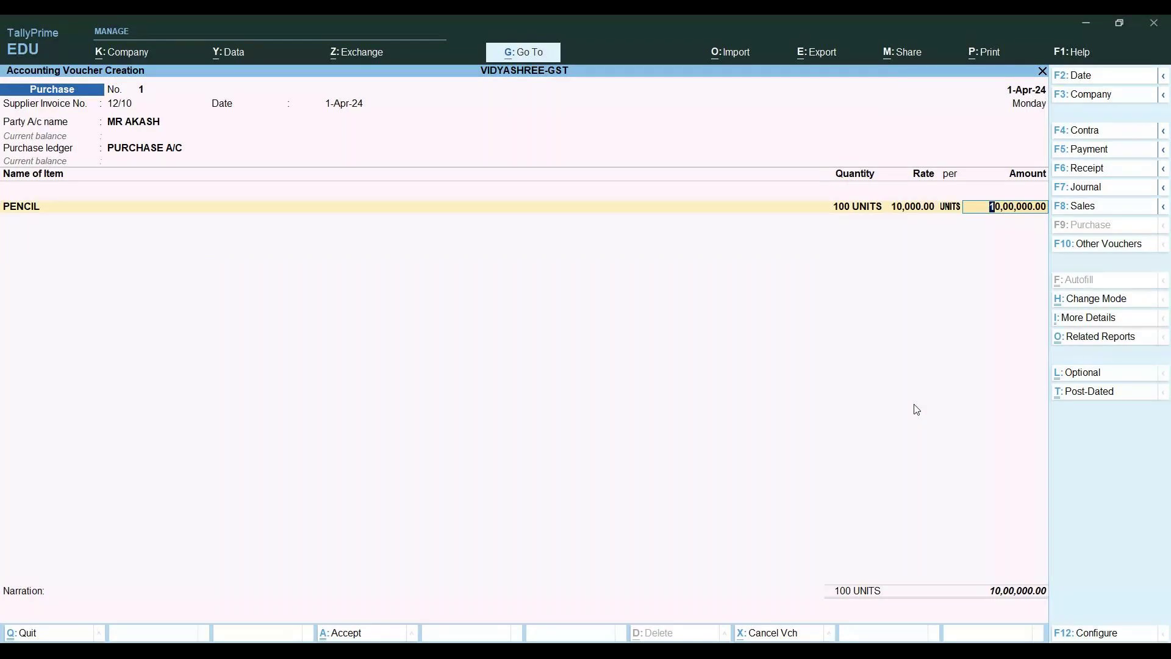
key("BackSpace")
key("BackSpace")
key("BackSpace")
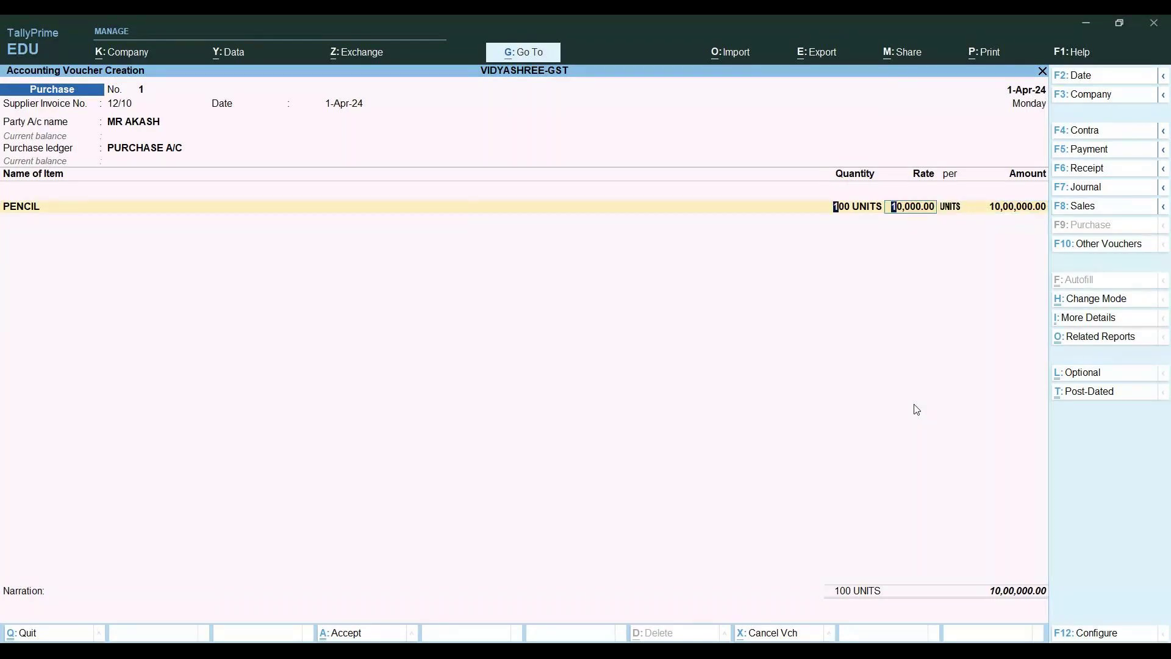
key("BackSpace")
key("BackSpace")
key("BackSpace")
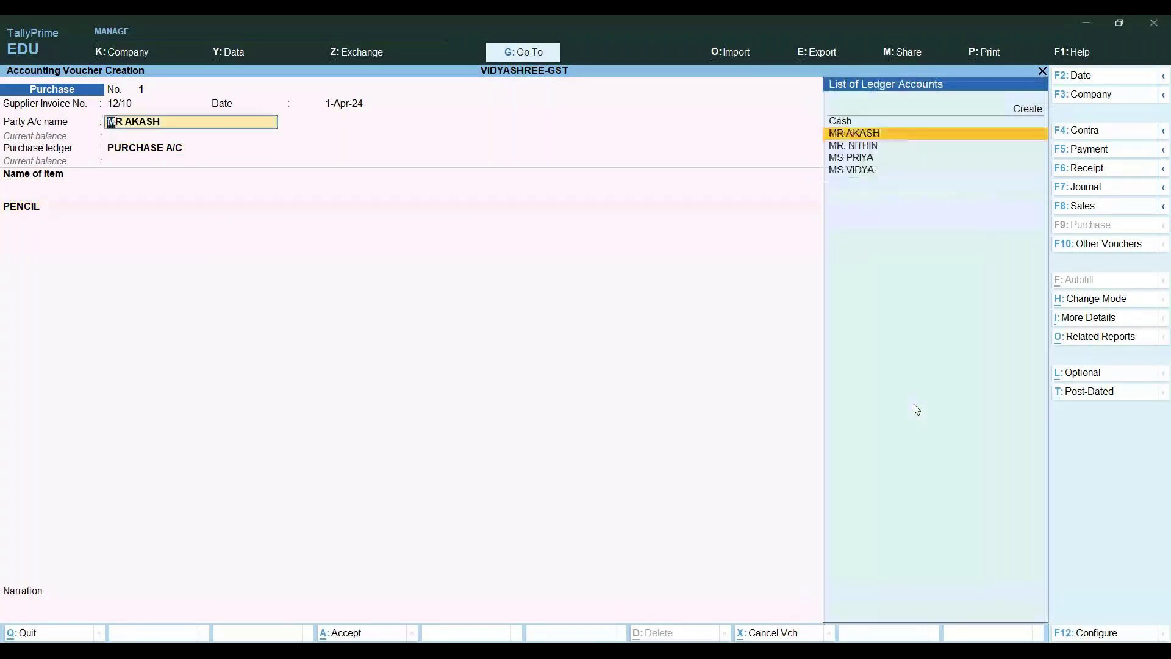
key("Return")
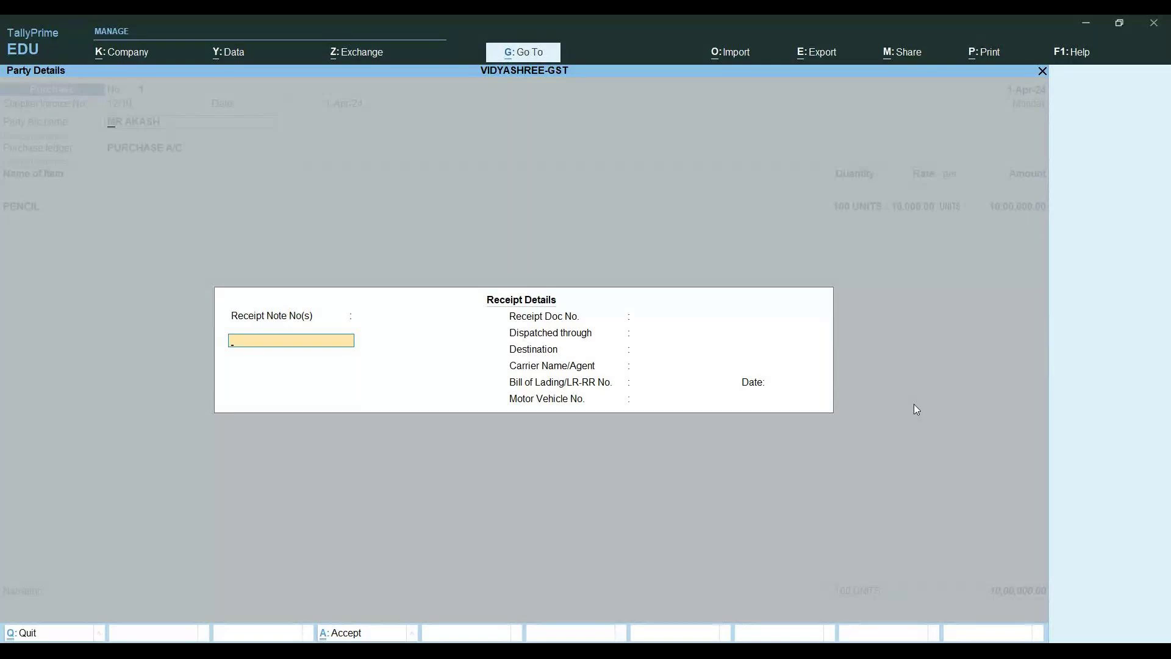
key("Escape")
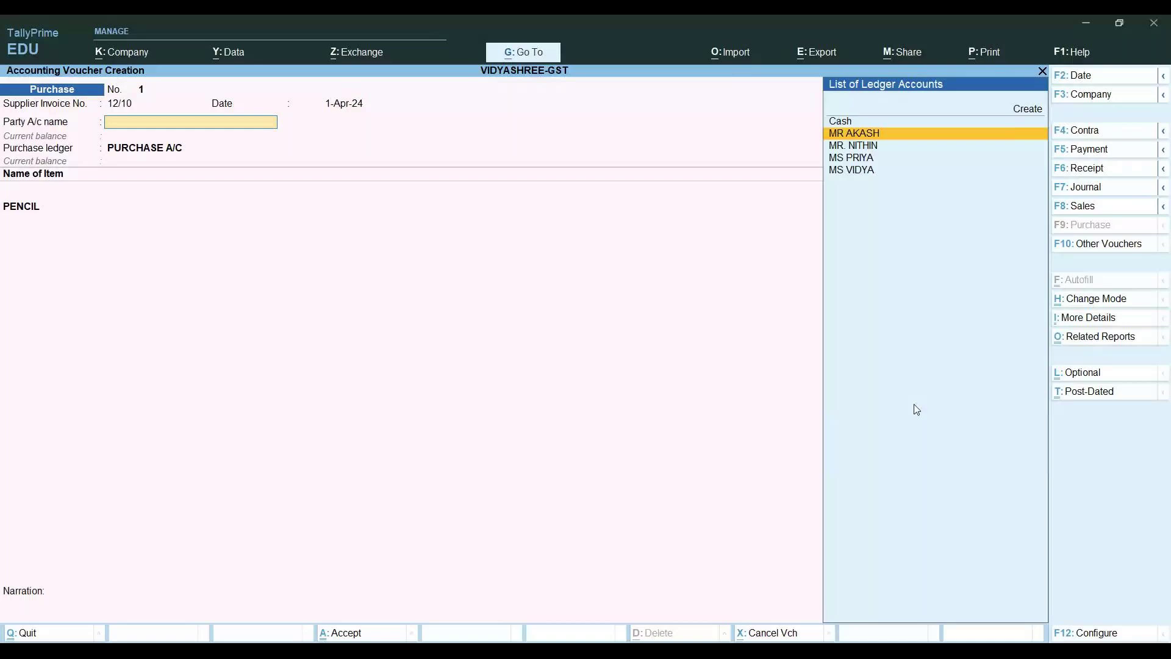
key("ctrl+Return")
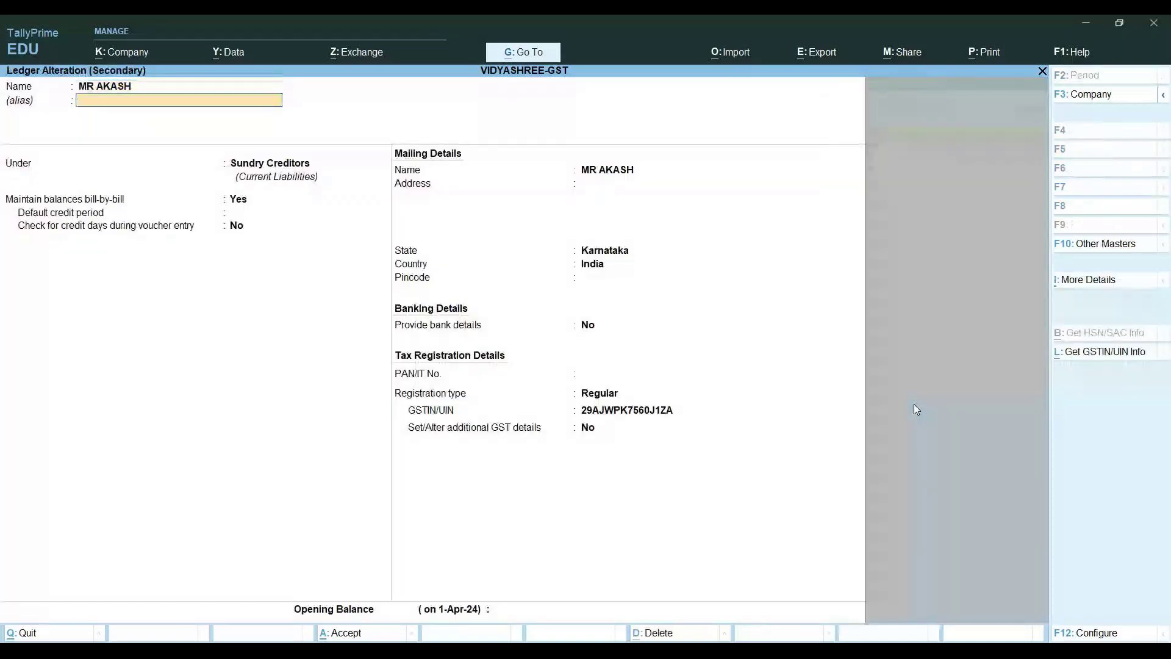
key("Return")
key("Return")
key("Return")
key("Return")
key("Return")
key("Return")
key("Return")
key("Return")
key("Return")
key("Return")
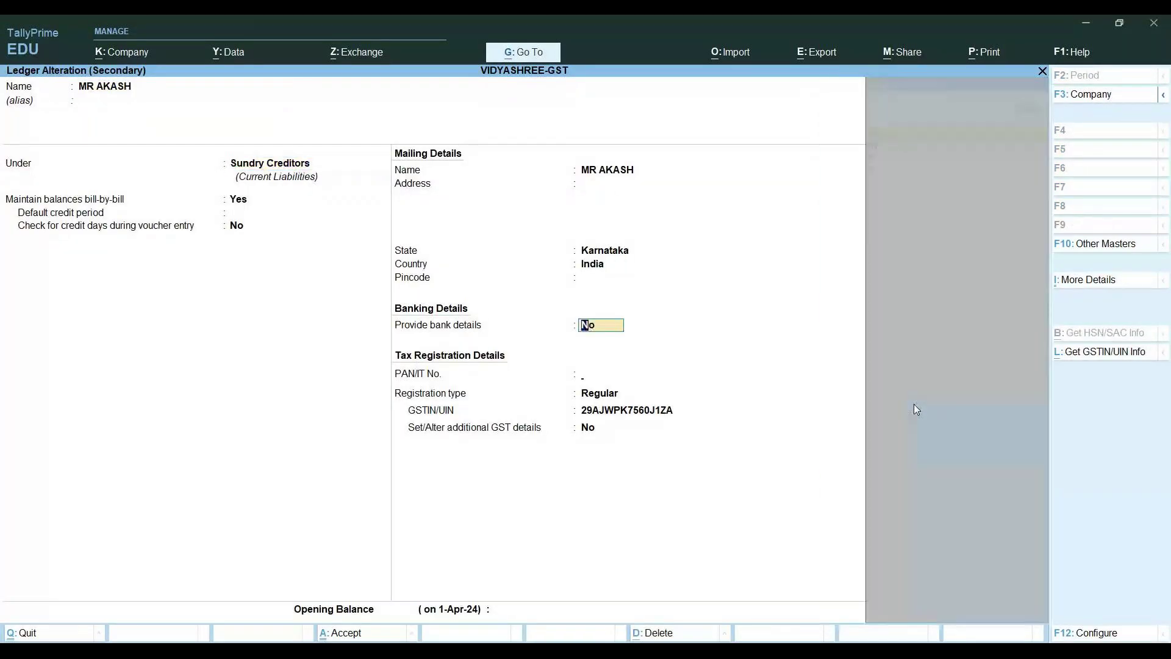
key("Return")
key("Return")
key("Return")
key("Return")
key("Return")
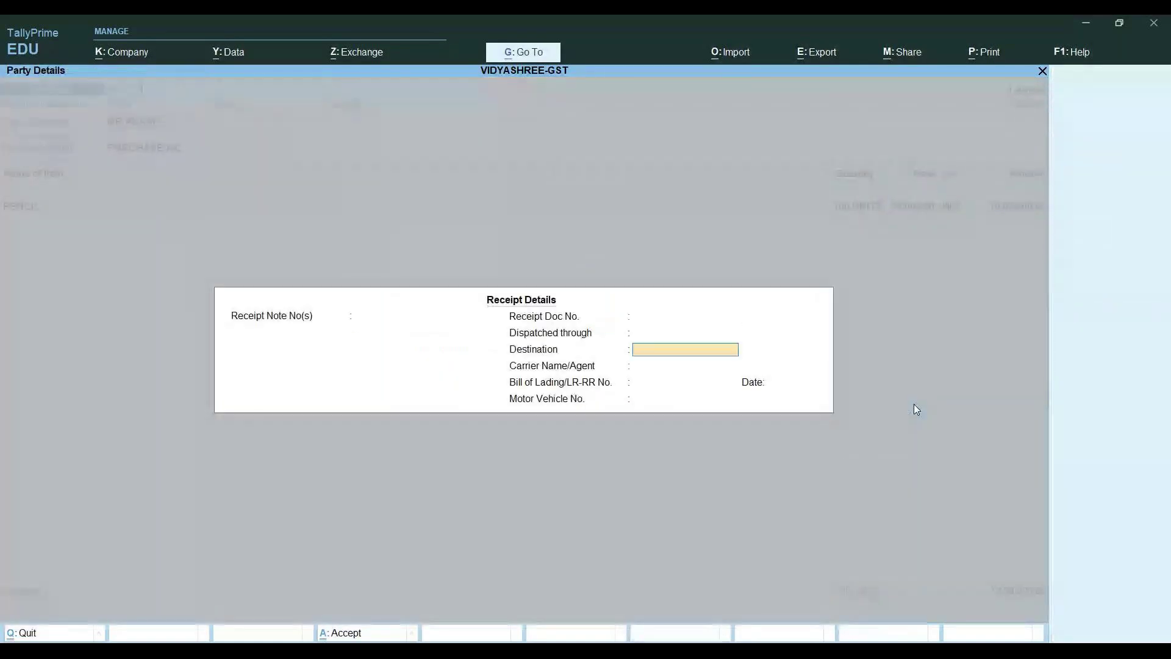
key("Return")
key("Return")
key("Return")
key("Return")
key("Return")
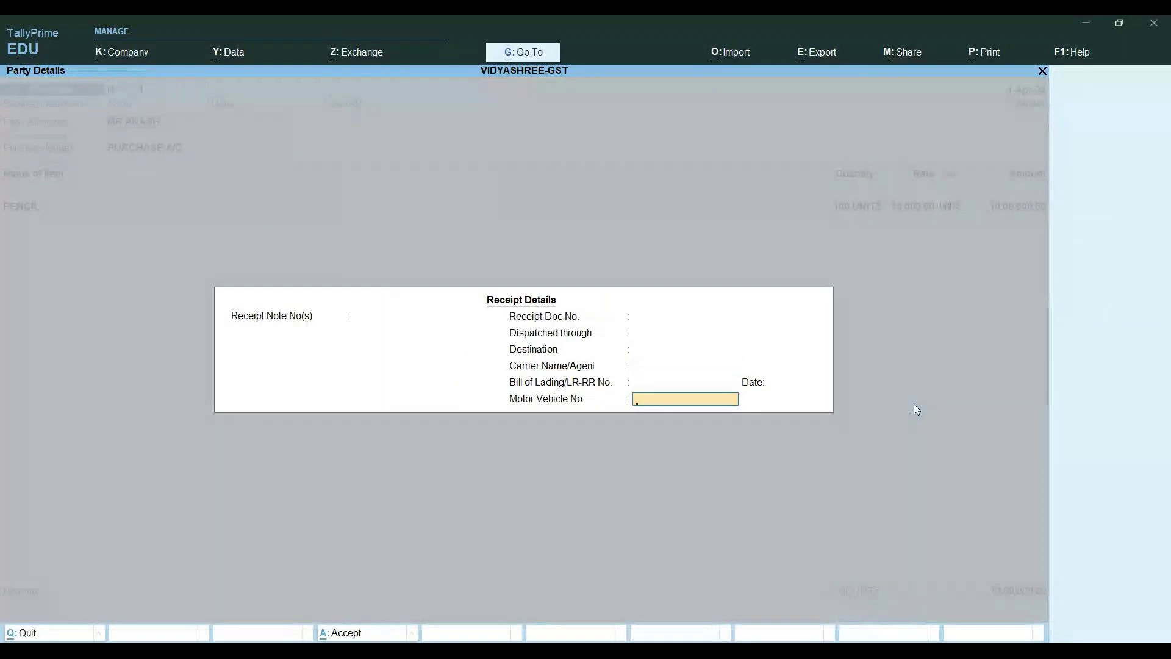
key("Return")
key("Return")
key("Return")
key("Return")
key("Return")
key("Return")
key("Return")
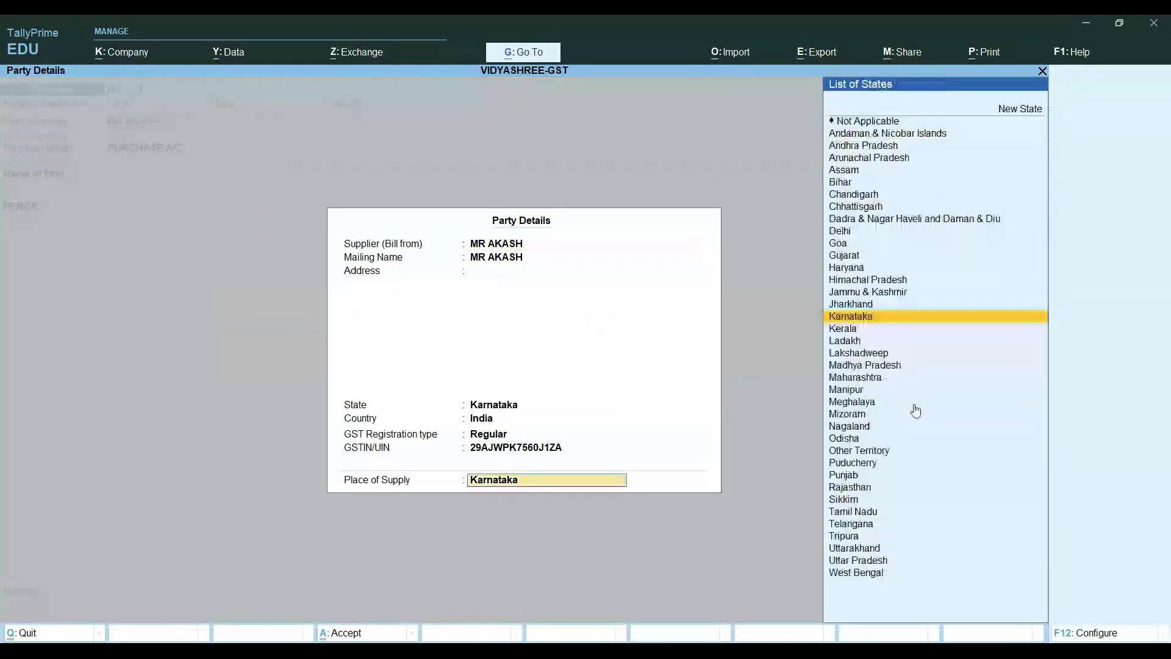
key("Escape")
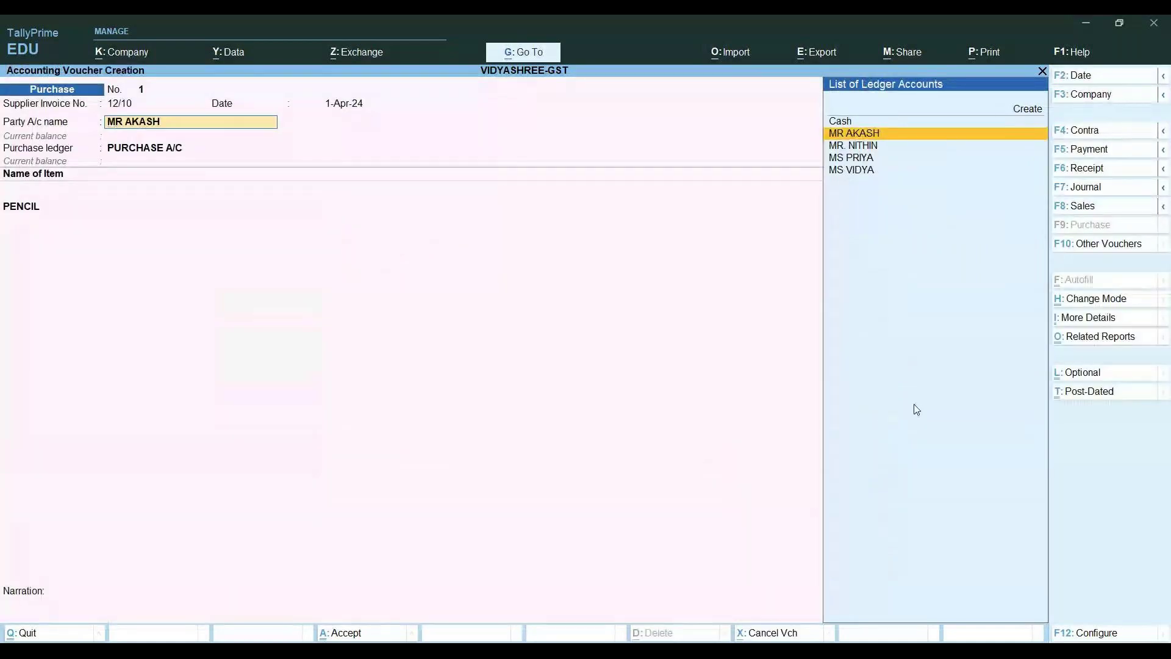
Review the PURCHASE A/C ledger under Purchase Accounts and leave it unchanged
key("BackSpace")
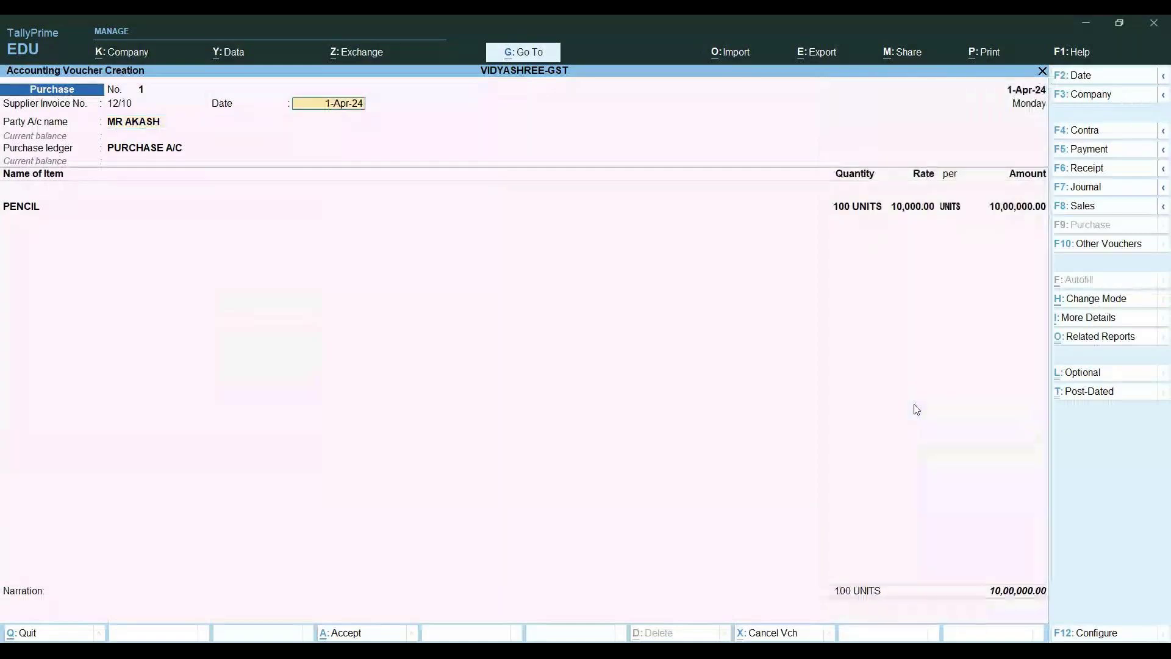
key("Return")
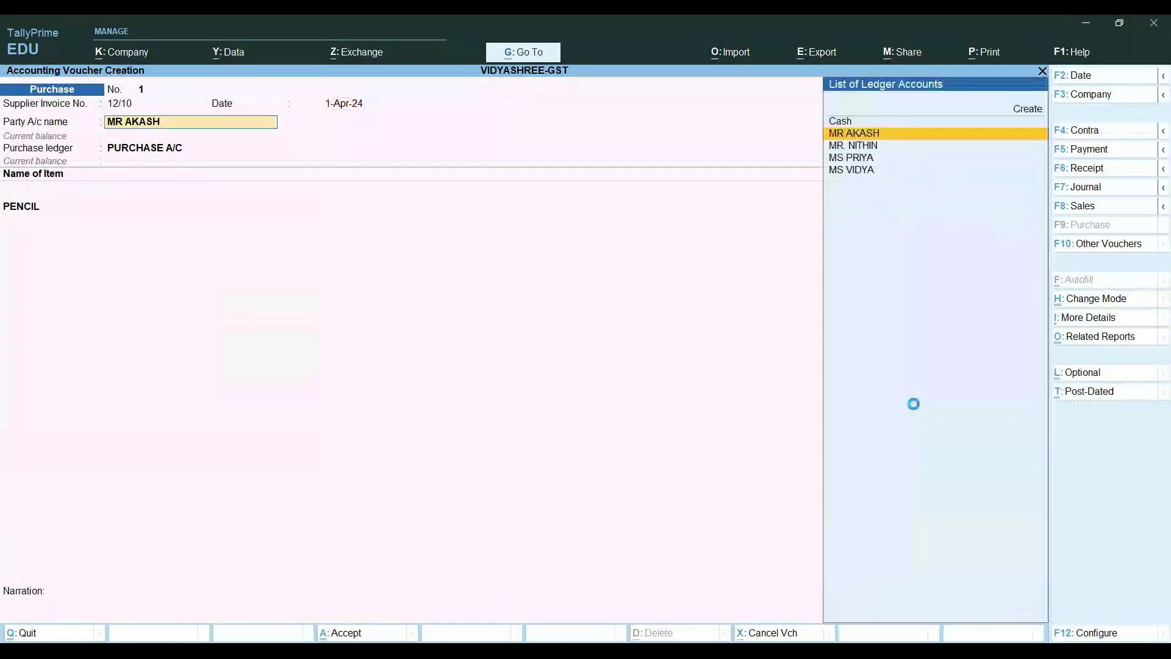
key("Return")
key("Return")
key("Return")
key("Return")
key("Return")
key("Return")
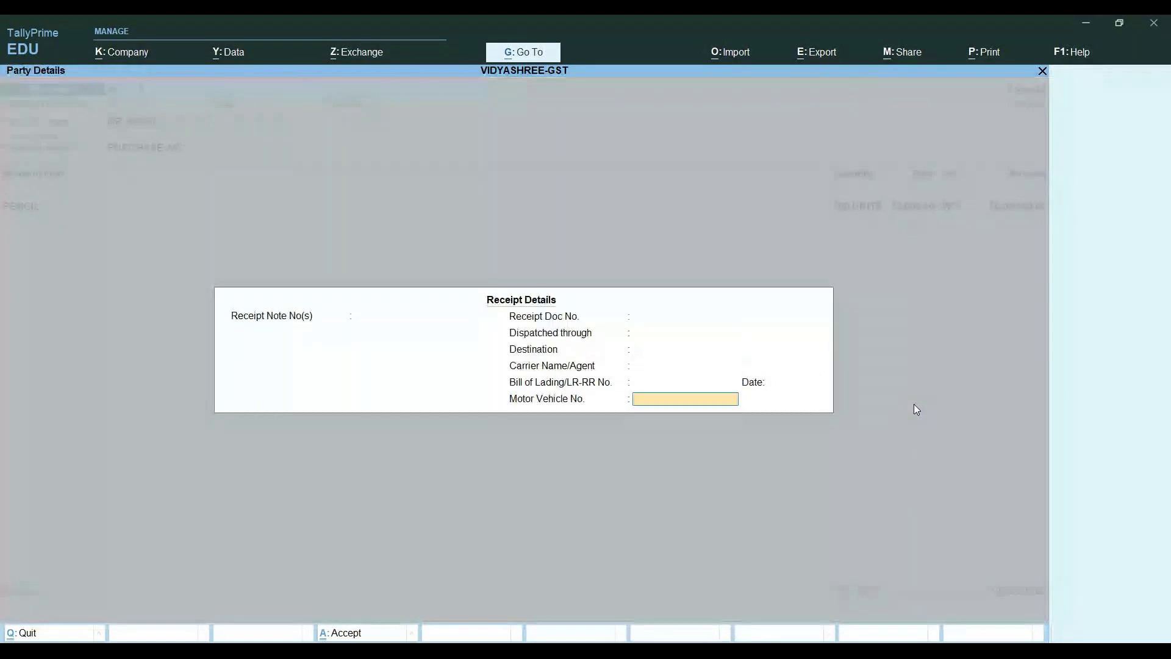
key("Return")
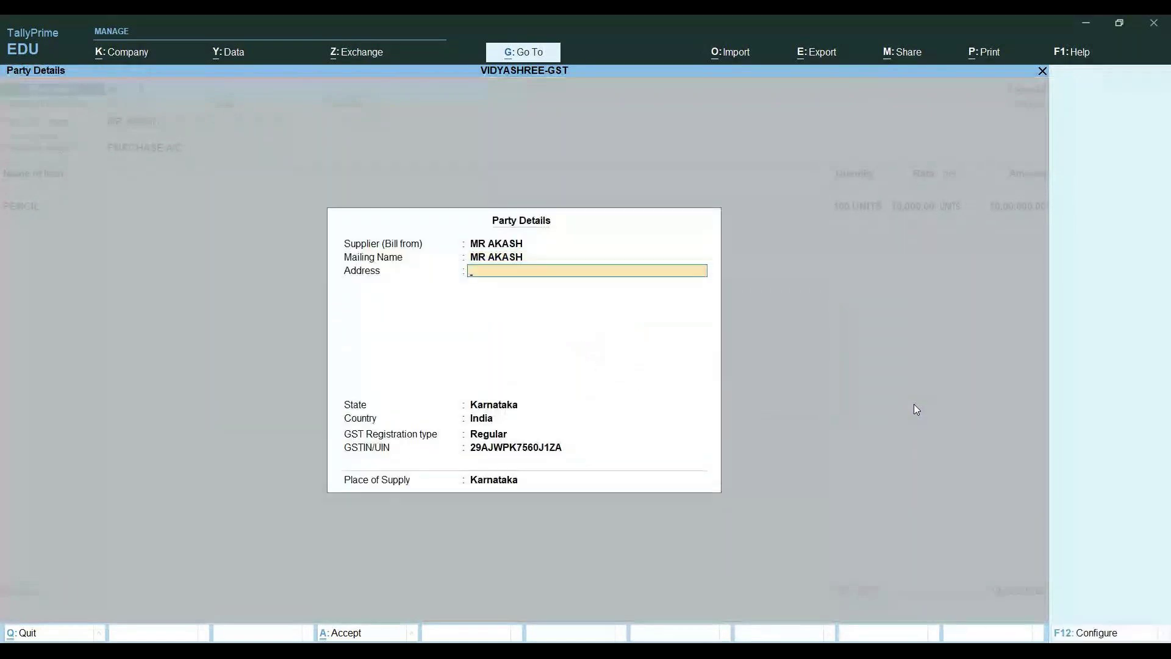
key("Return")
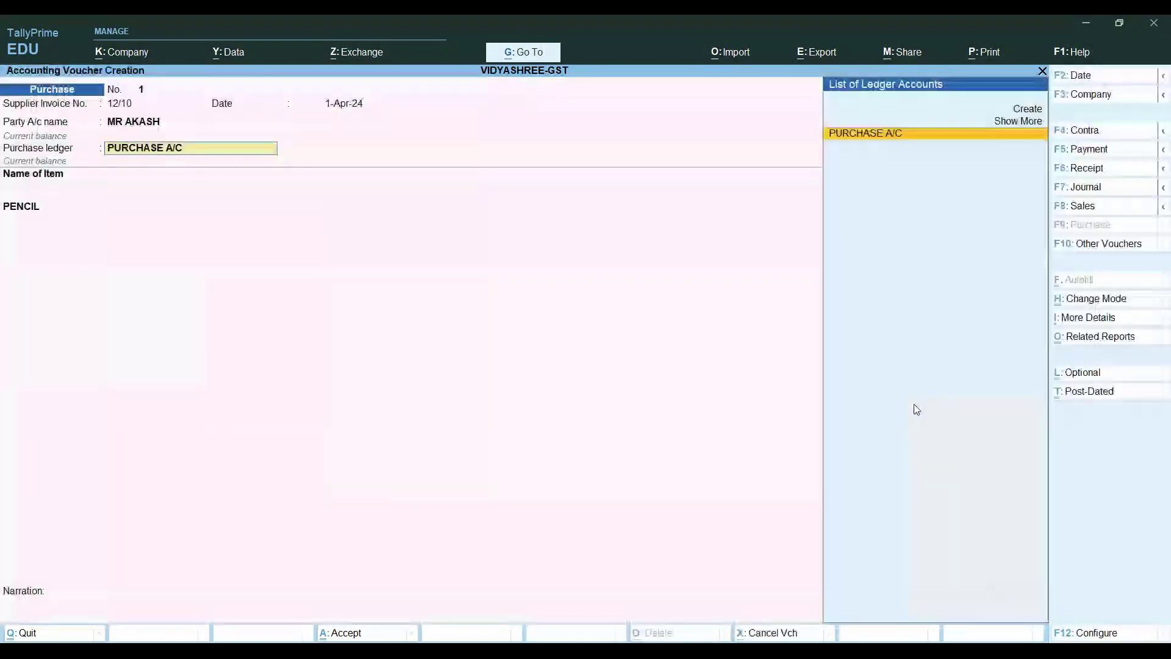
key("ctrl+Return")
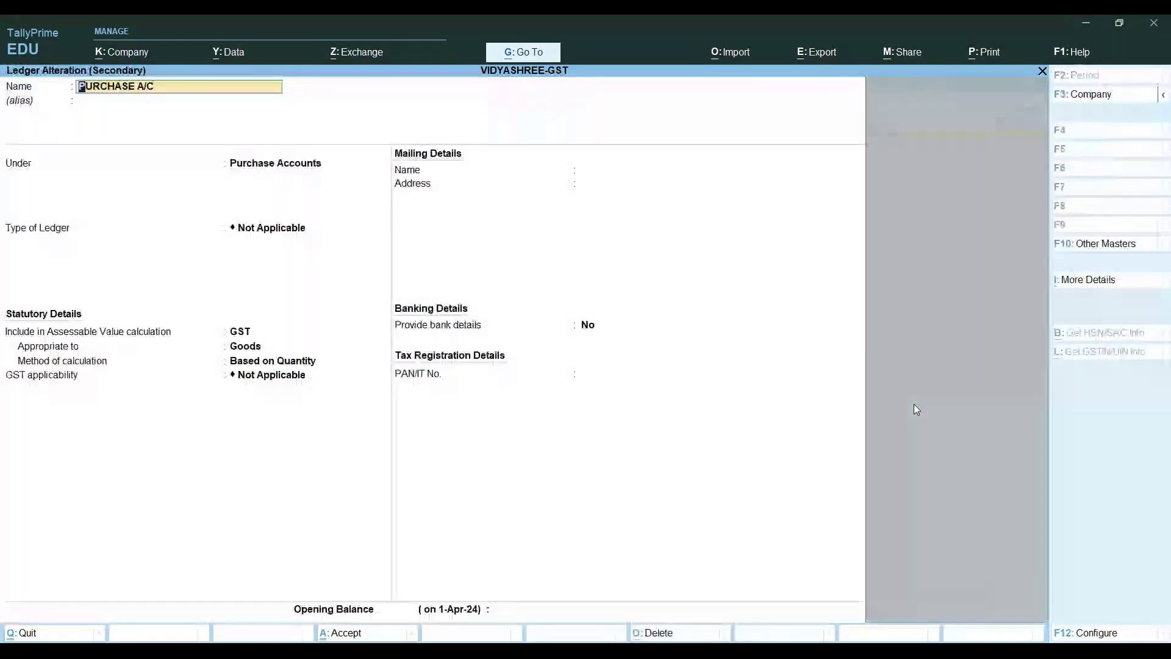
key("Return")
left_click(917, 413)
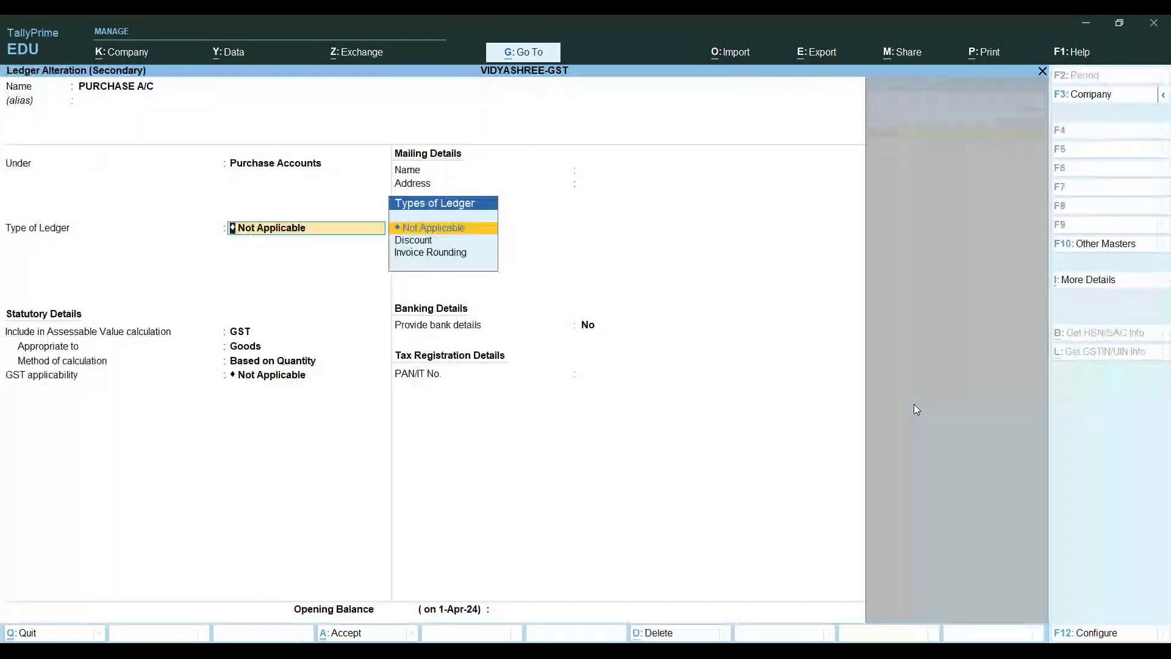
key("BackSpace")
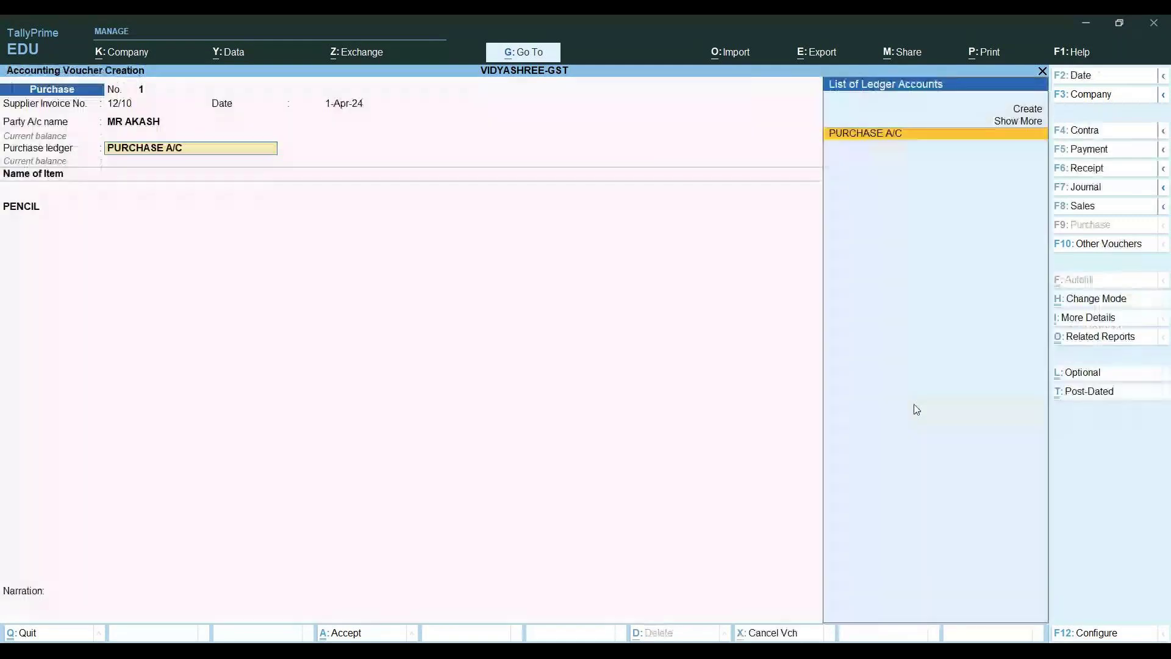
key("Return")
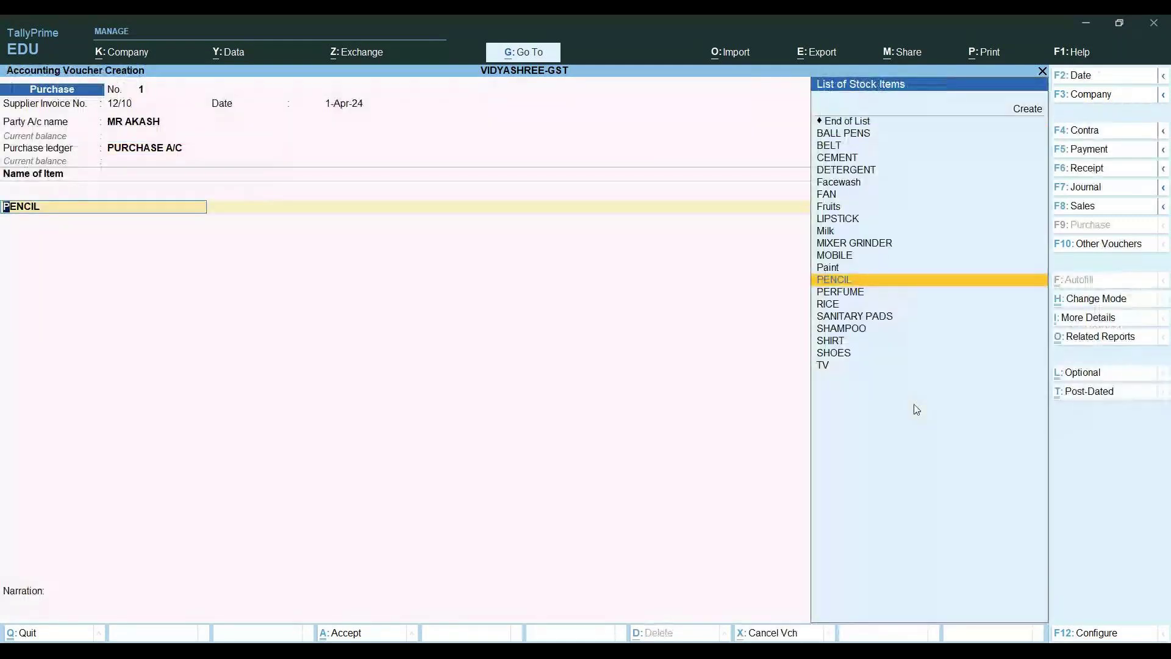
Discard the unsaved purchase voucher and bring up the quit prompt
key("BackSpace")
key("Escape")
key("y")
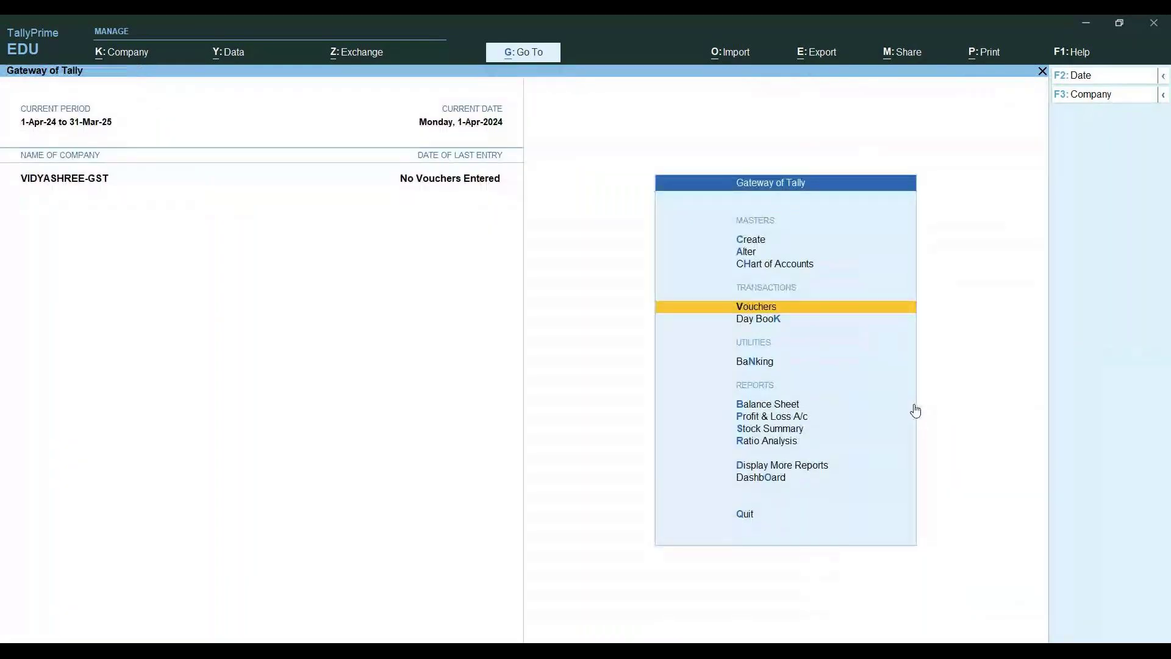
key("Escape")
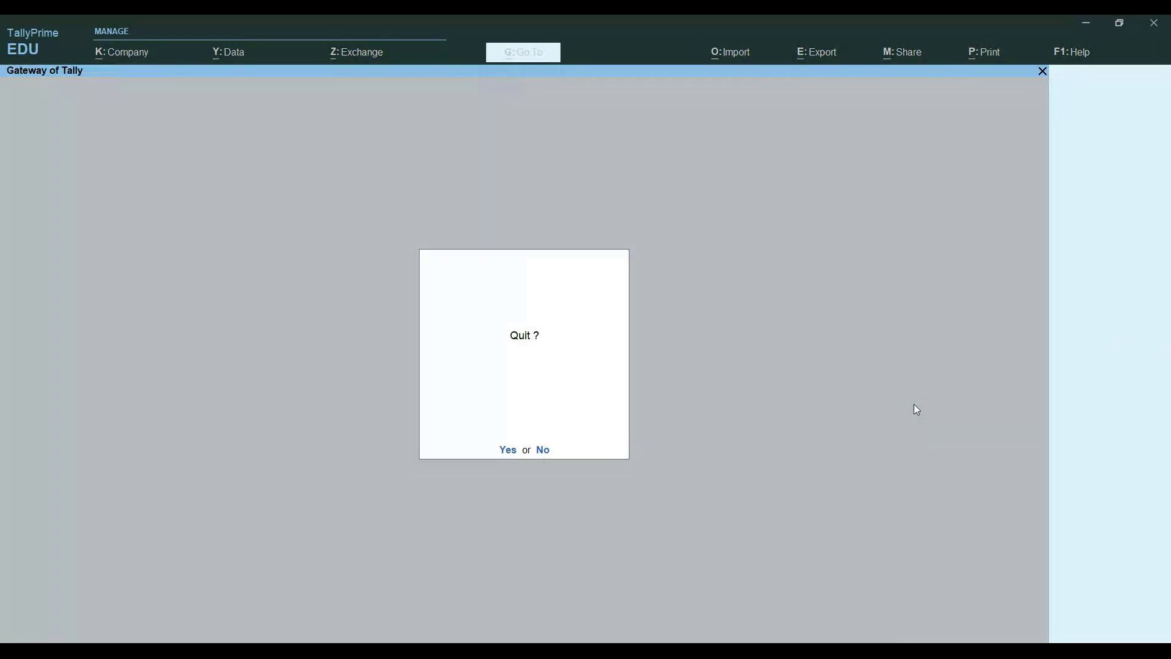
left_click(543, 449)
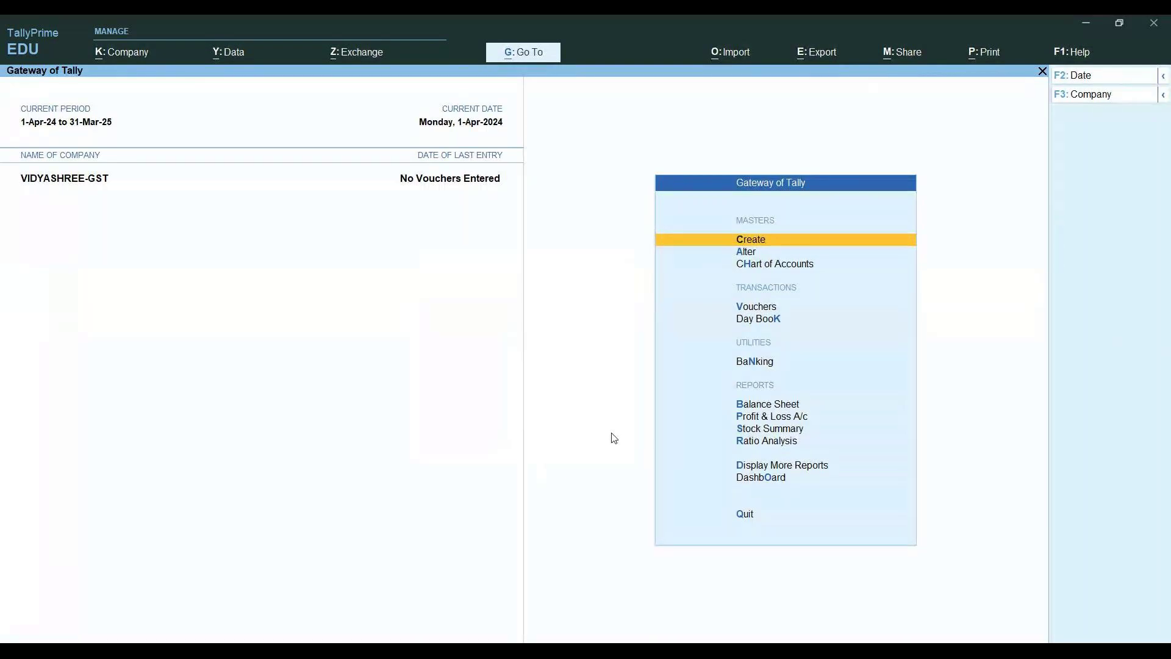
key("F11")
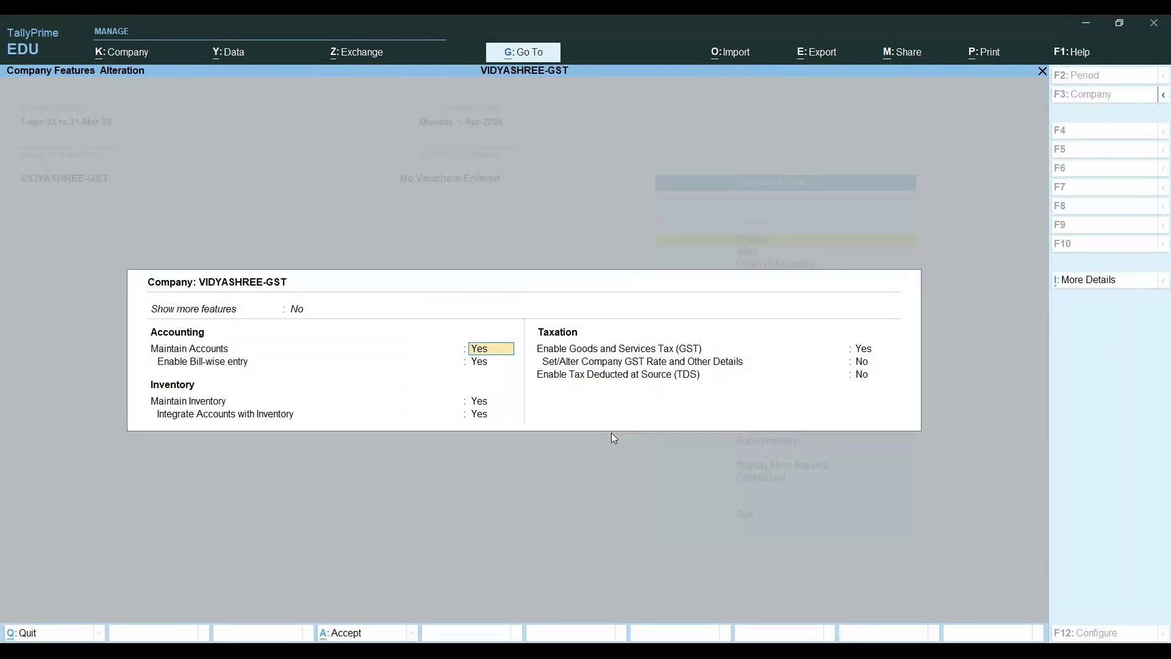
key("Return")
key("Return")
key("Return")
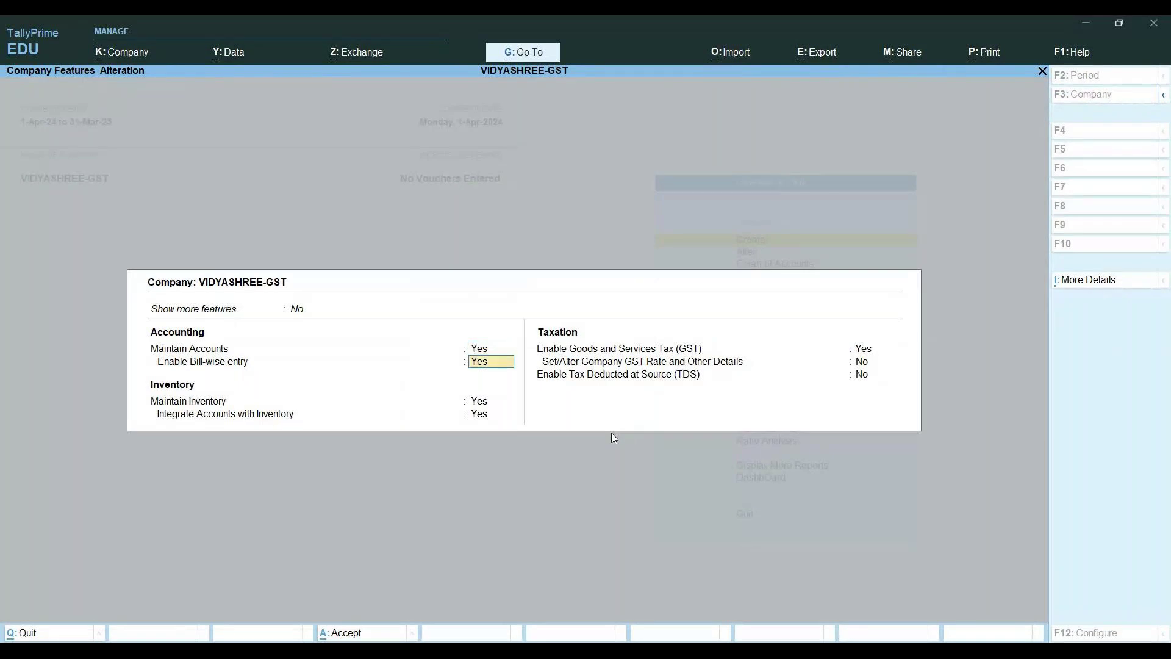
key("Return")
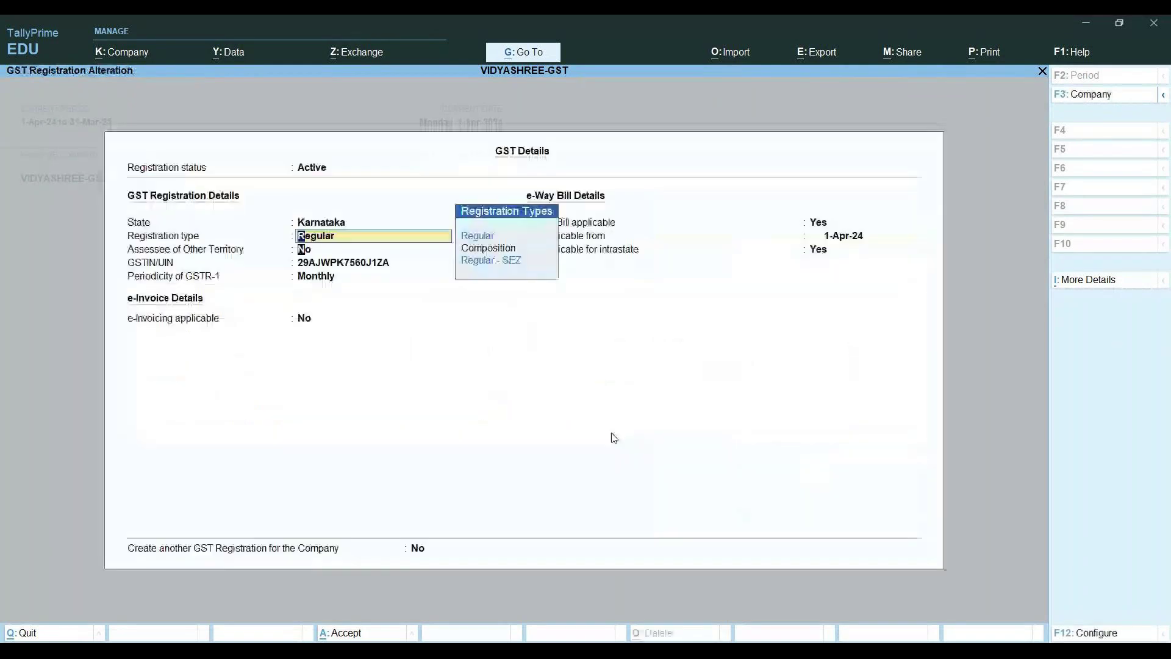
key("Return")
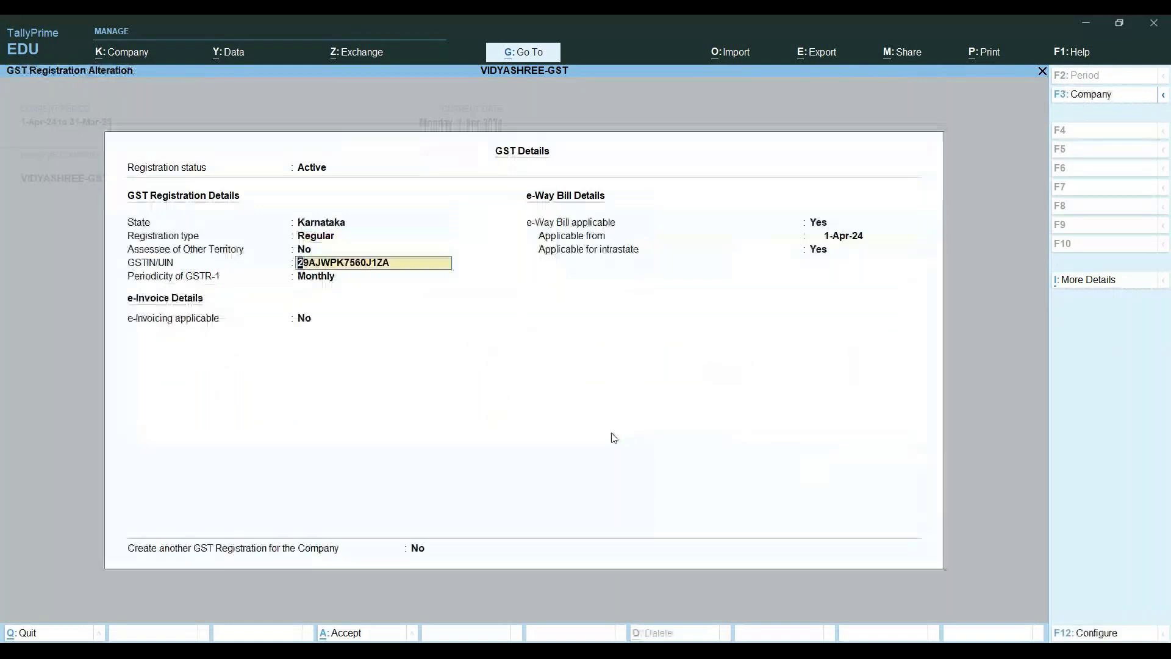
key("Return")
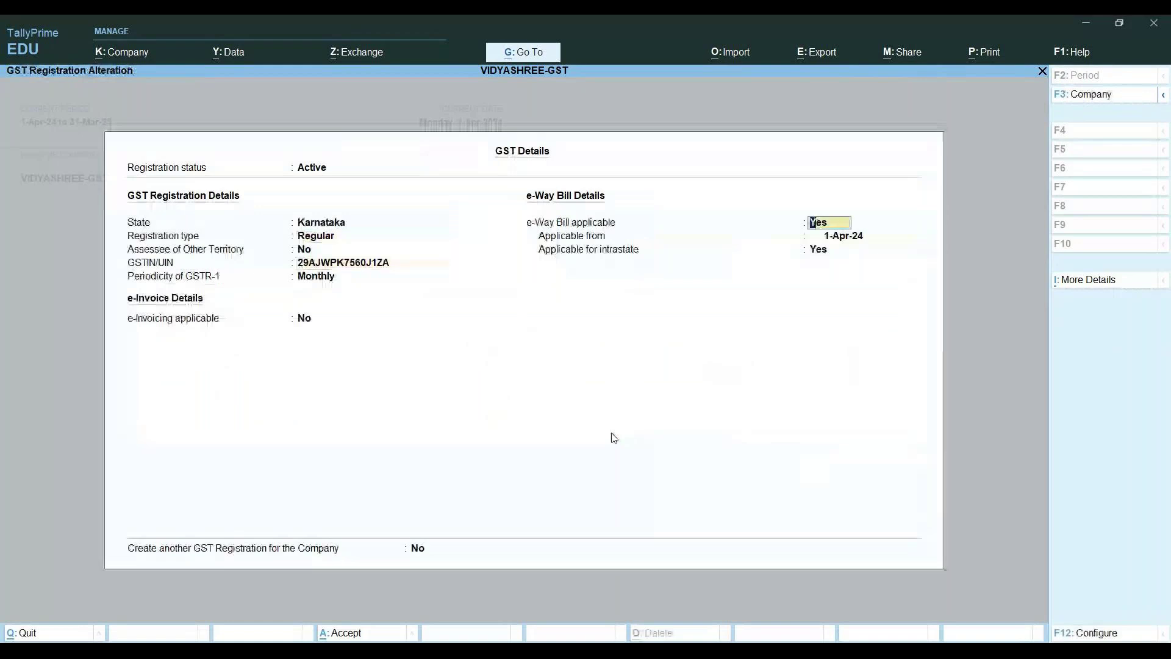
key("Return")
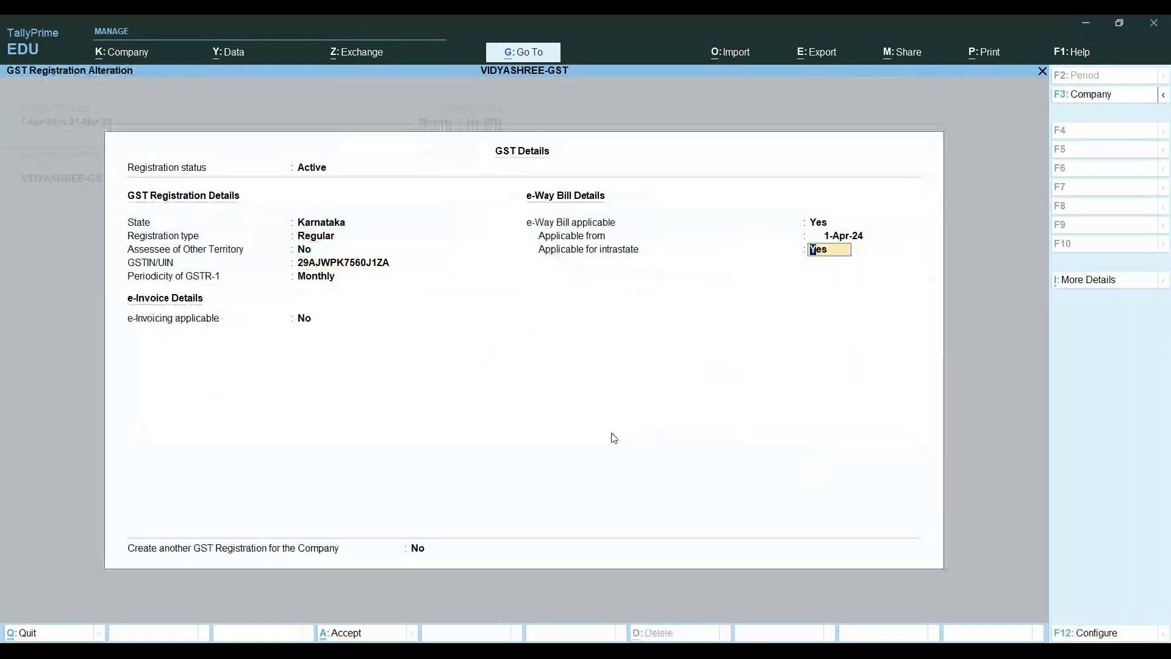
key("Return")
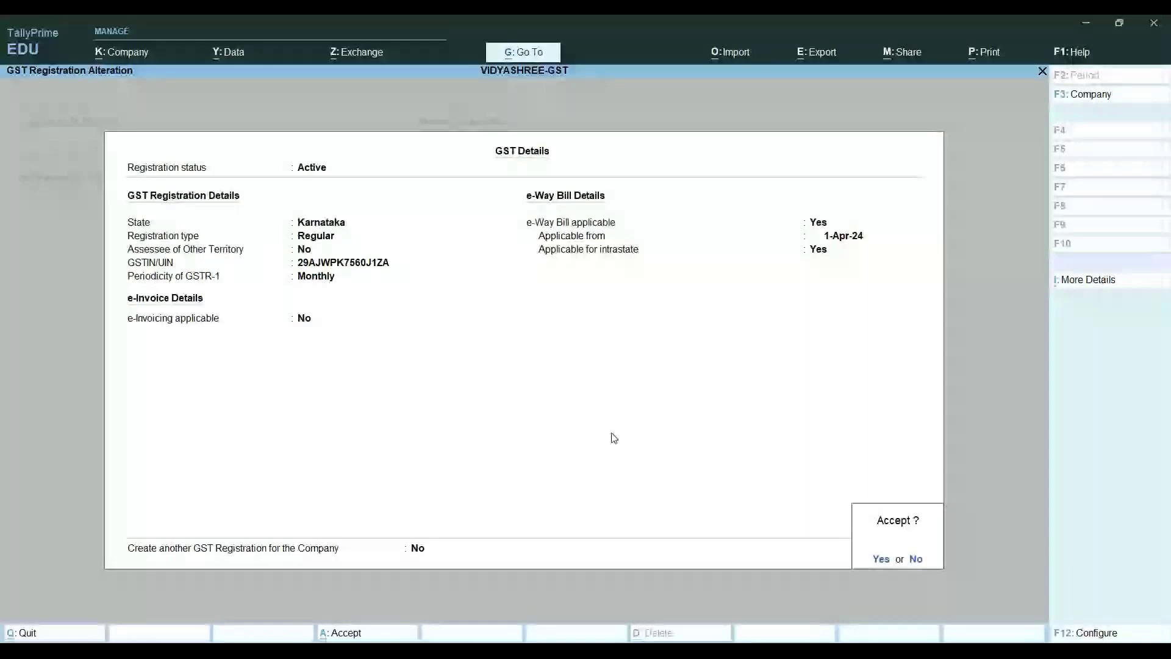
key("y")
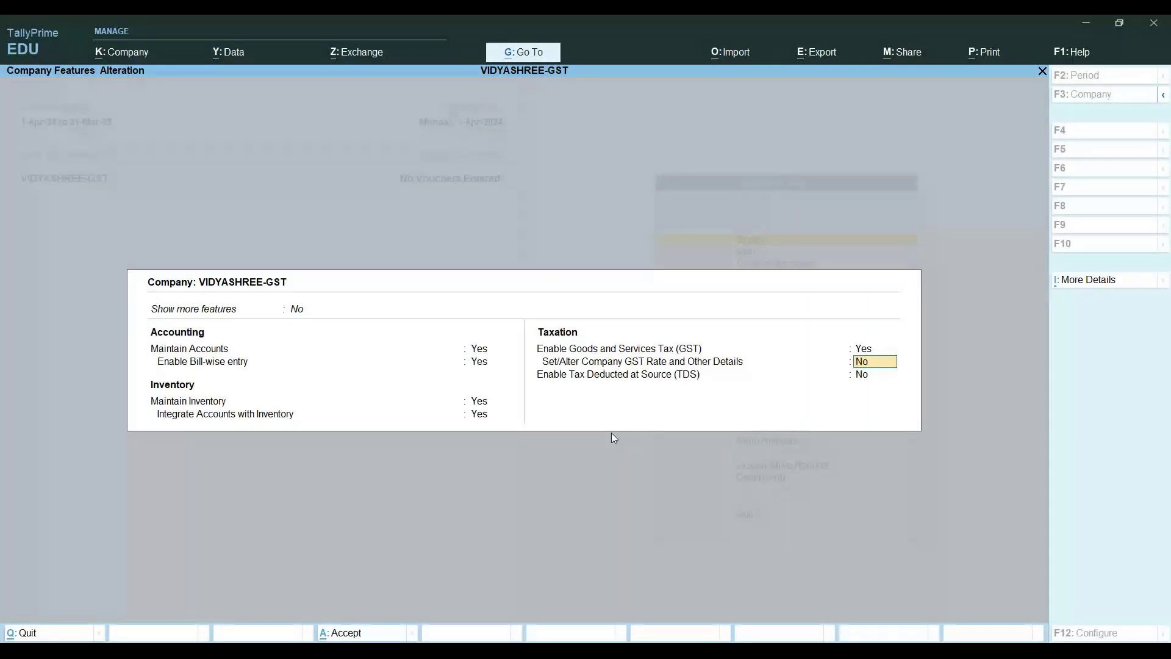
key("Escape")
key("y")
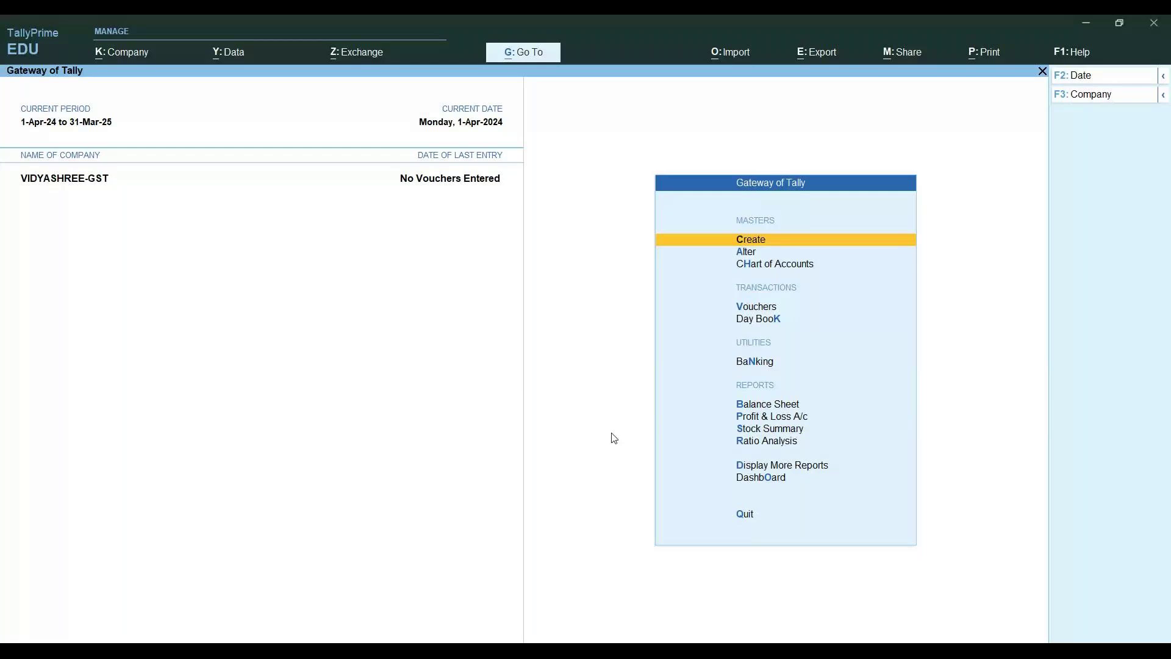
From the Gateway, open the PENCIL stock item for alteration
key("a")
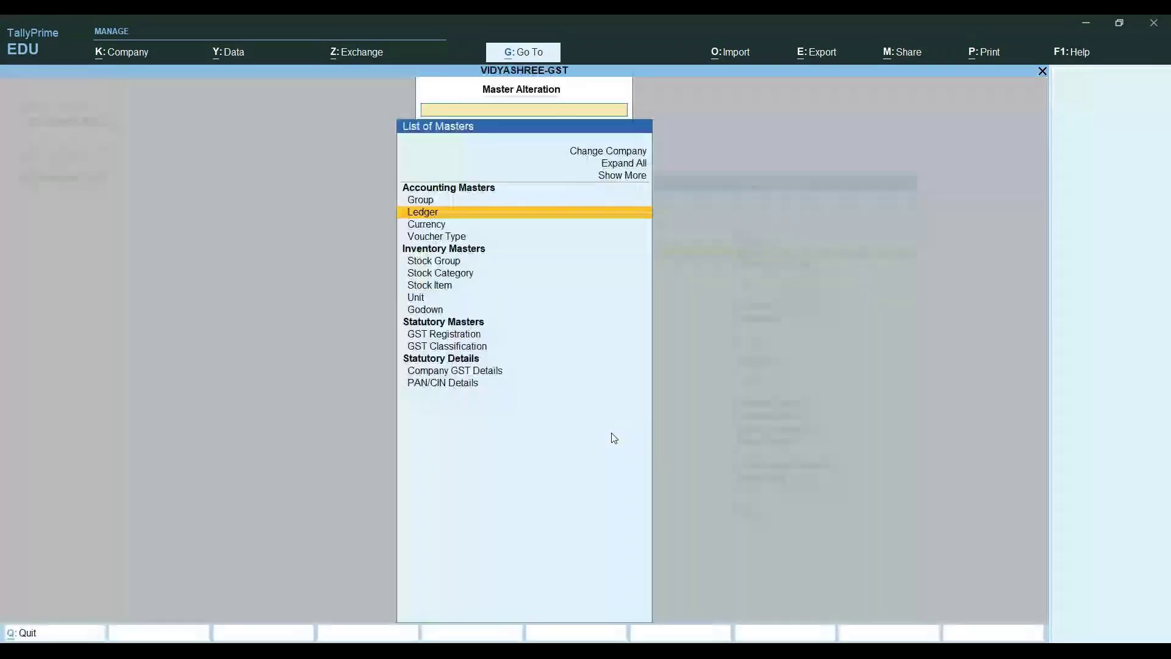
key("Down")
key("Down")
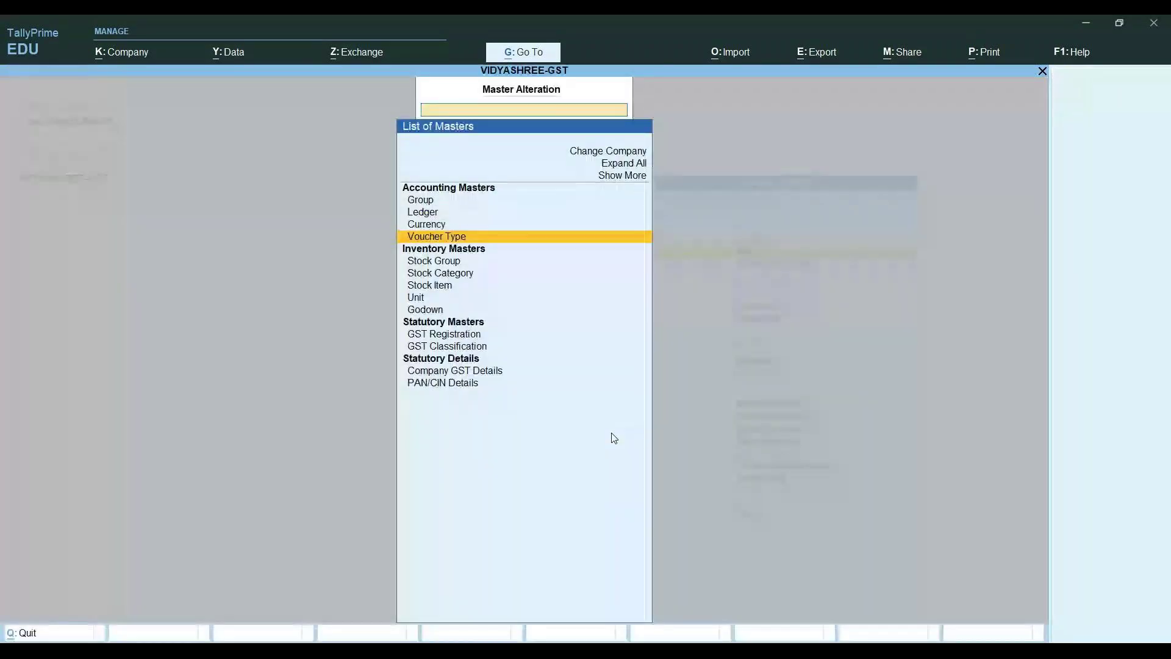
key("Down")
key("Down")
key("Down")
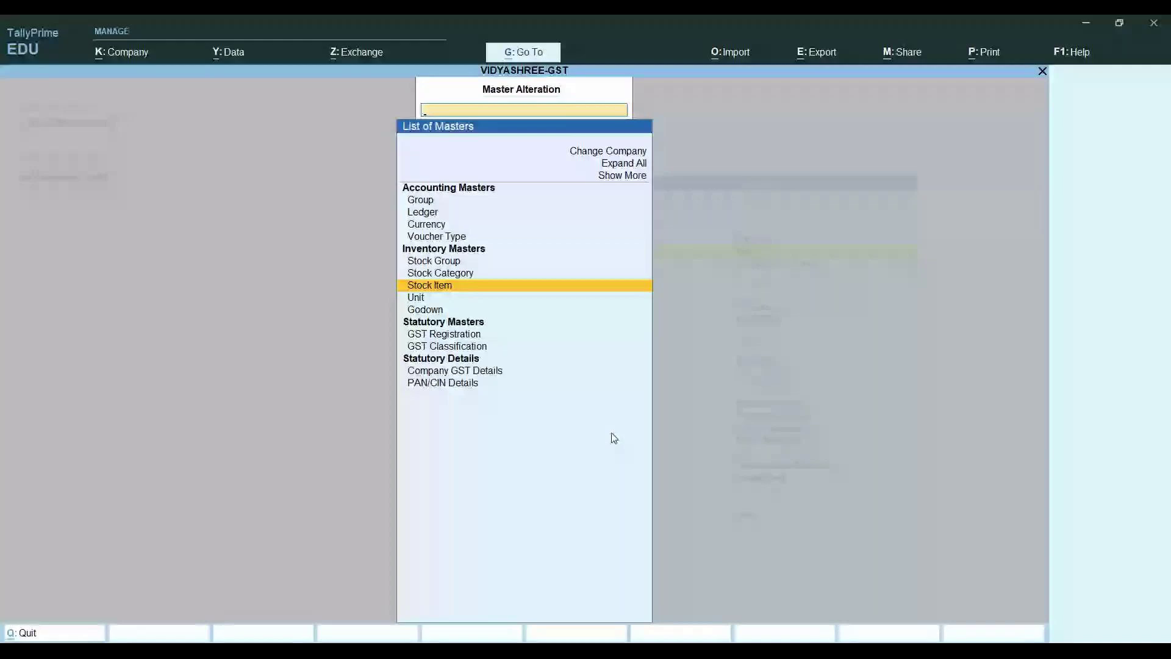
key("Escape")
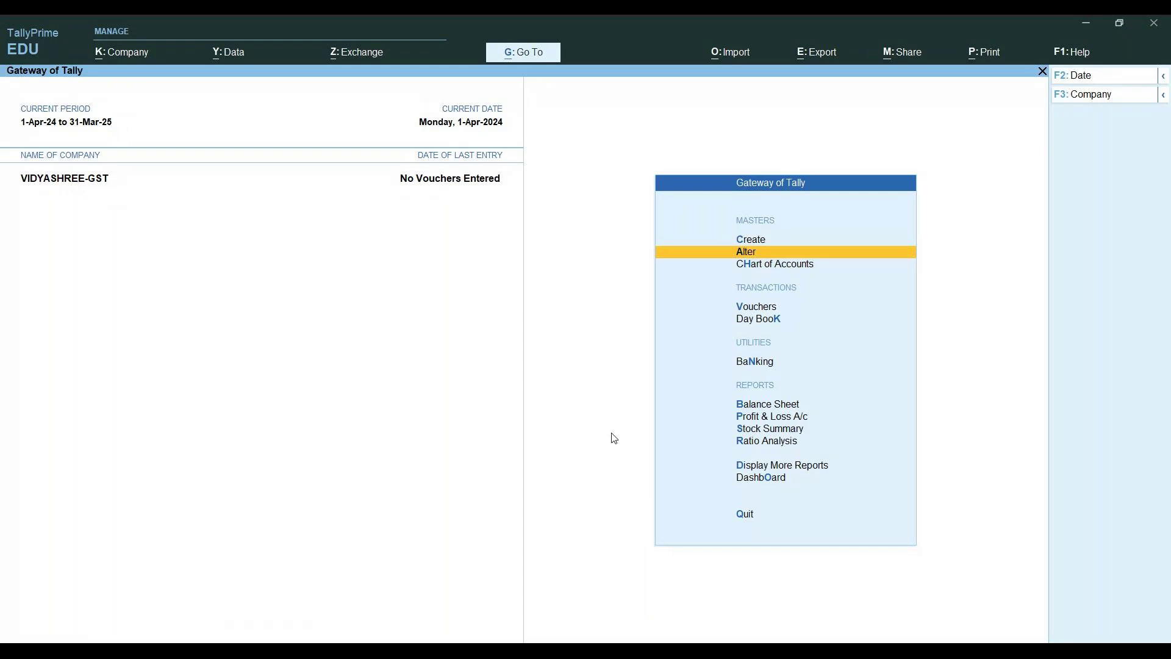
key("Return")
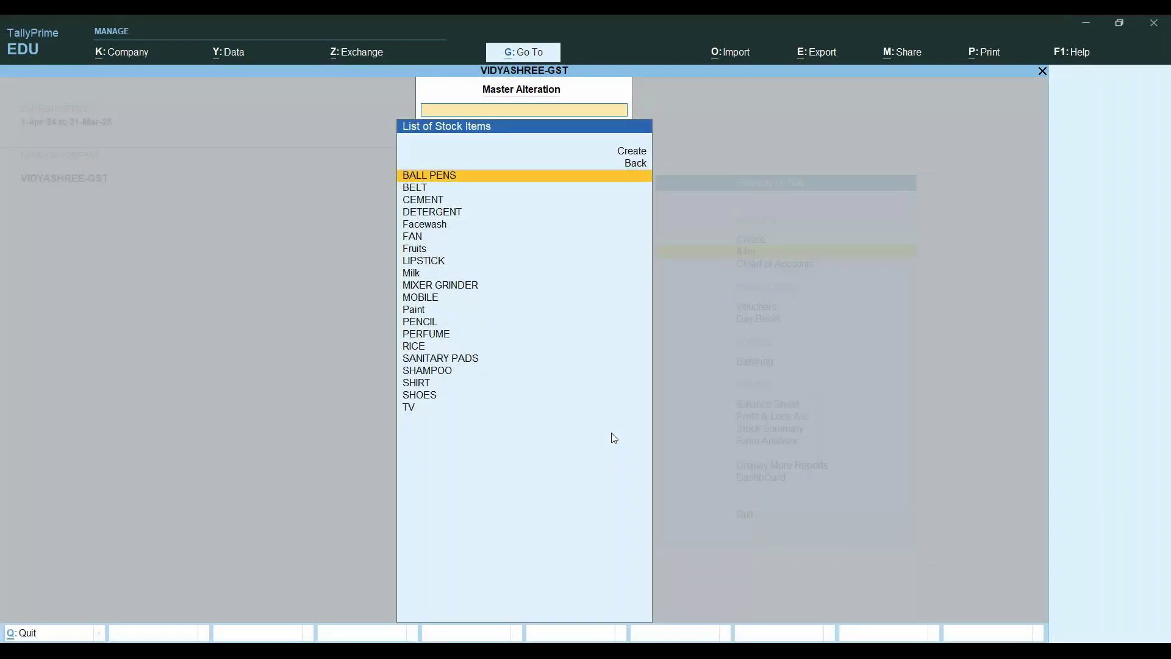
key("Down")
key("Down")
key("Down")
key("Down")
key("Down")
key("Down")
key("Down")
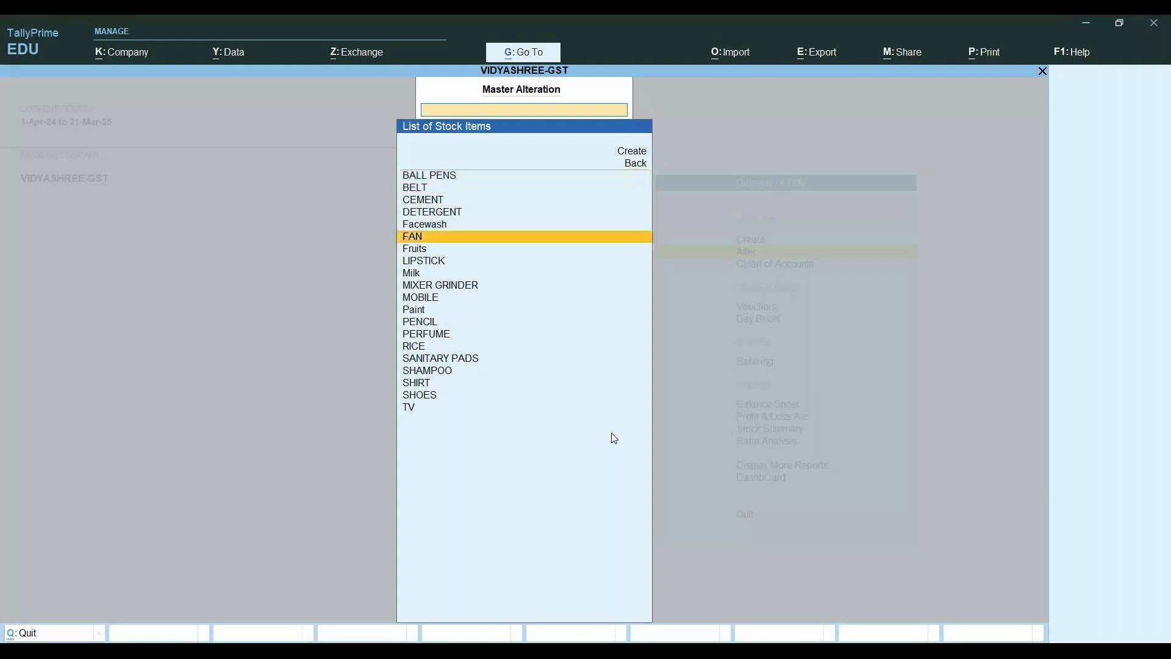
key("Down")
key("Down")
key("Down")
key("Down")
key("Down")
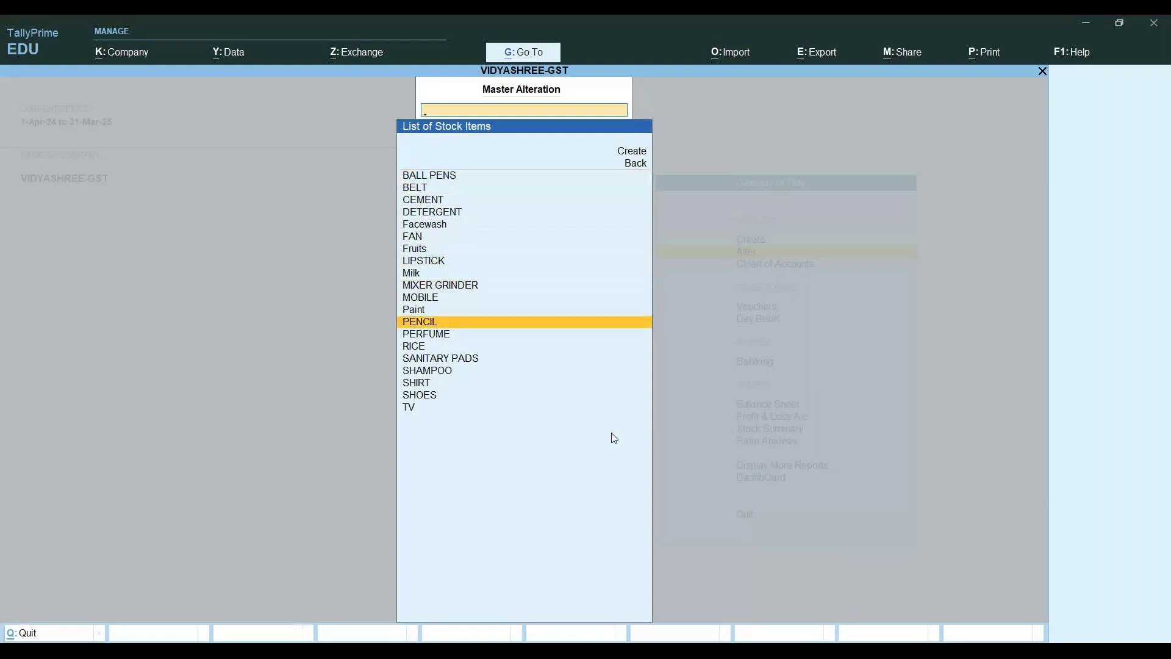
key("Return")
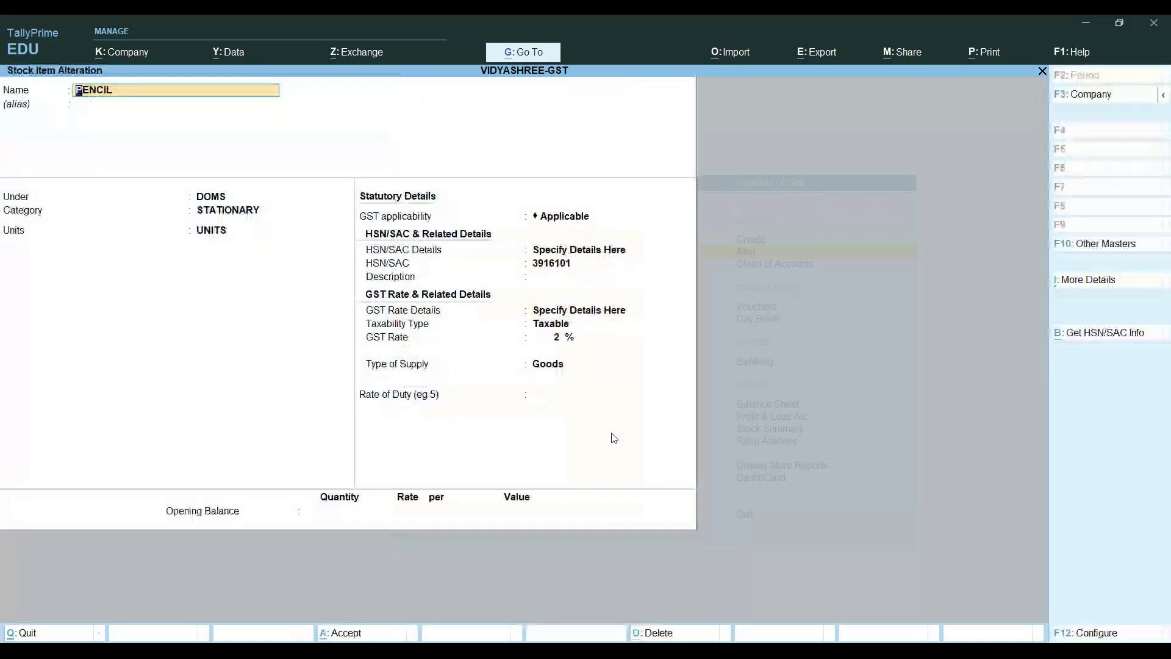
Re-save PENCIL with UNITS, HSN 3916101 and 2% GST, then return to the Gateway
key("Return")
key("Return")
key("Return")
key("Return")
key("Return")
key("Return")
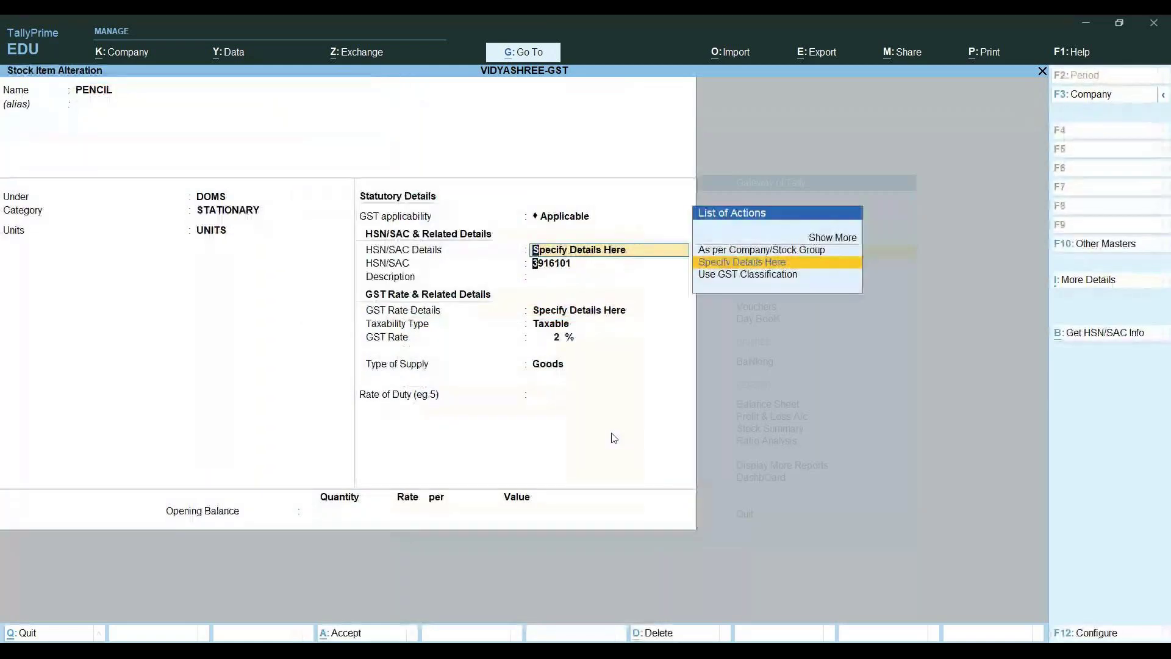
key("Return")
key("Return")
key("Return")
key("Return")
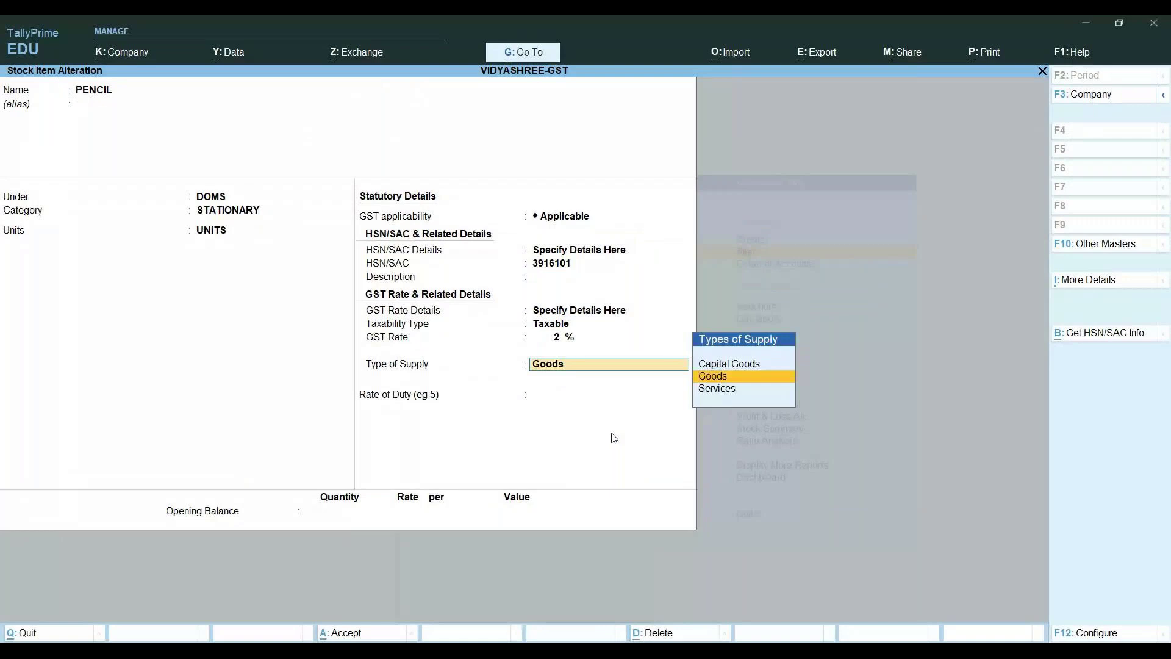
key("Return")
key("Return")
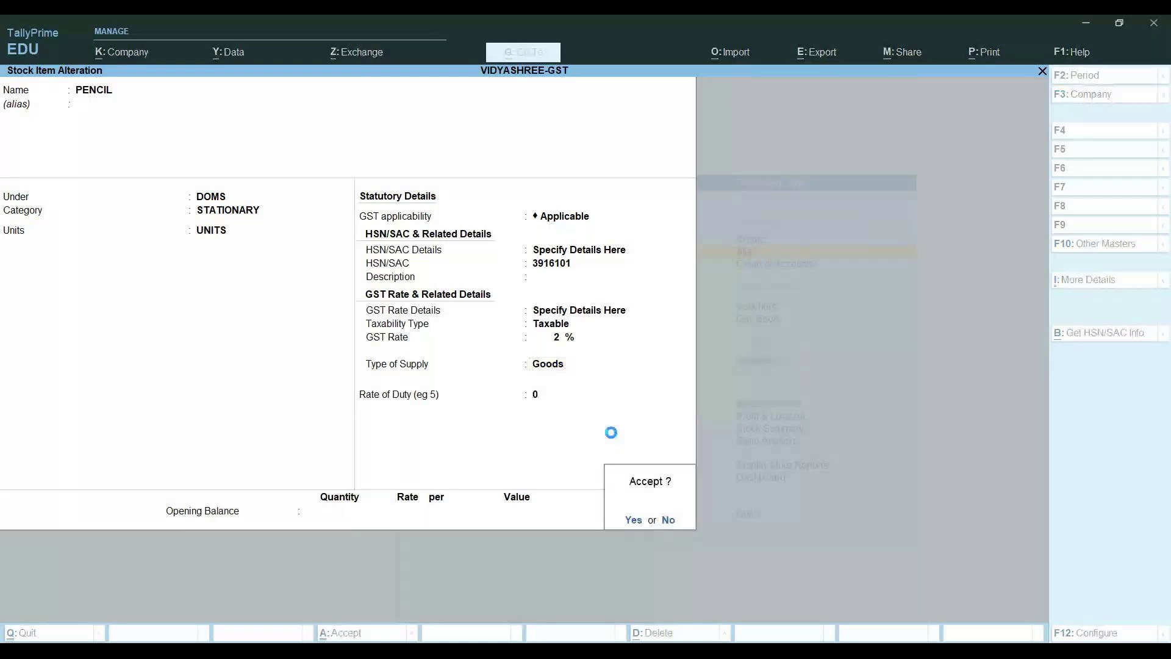
key("Return")
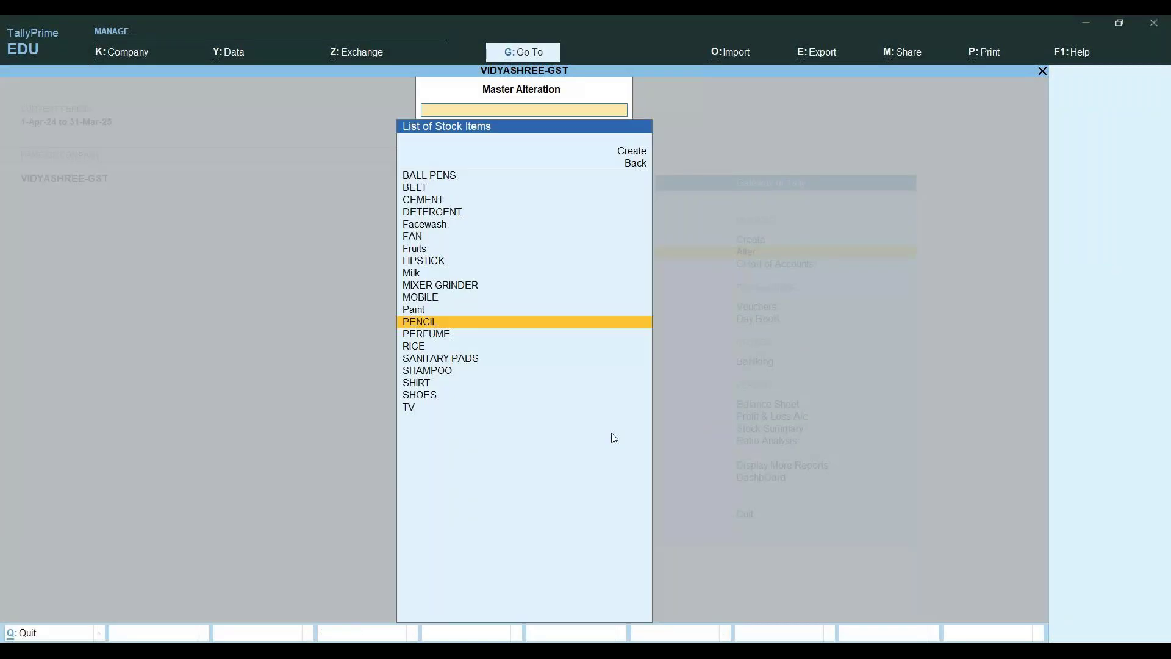
key("Escape")
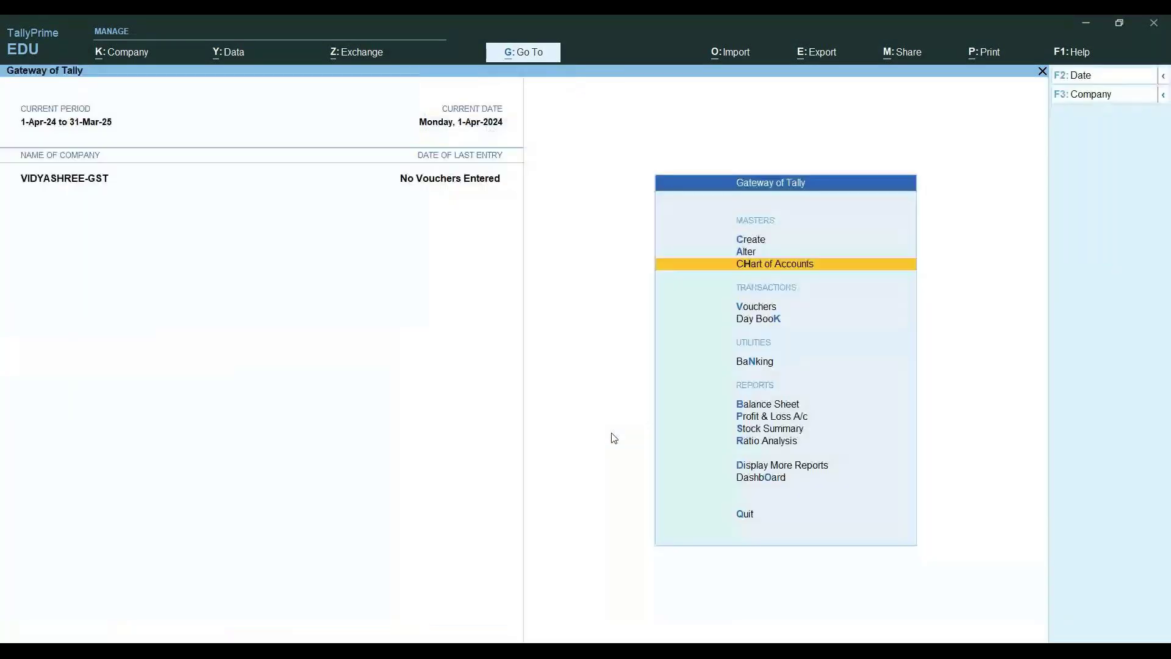
Start a purchase voucher with supplier invoice 12/10, the party ledger and PURCHASE A/C
key("v")
key("F9")
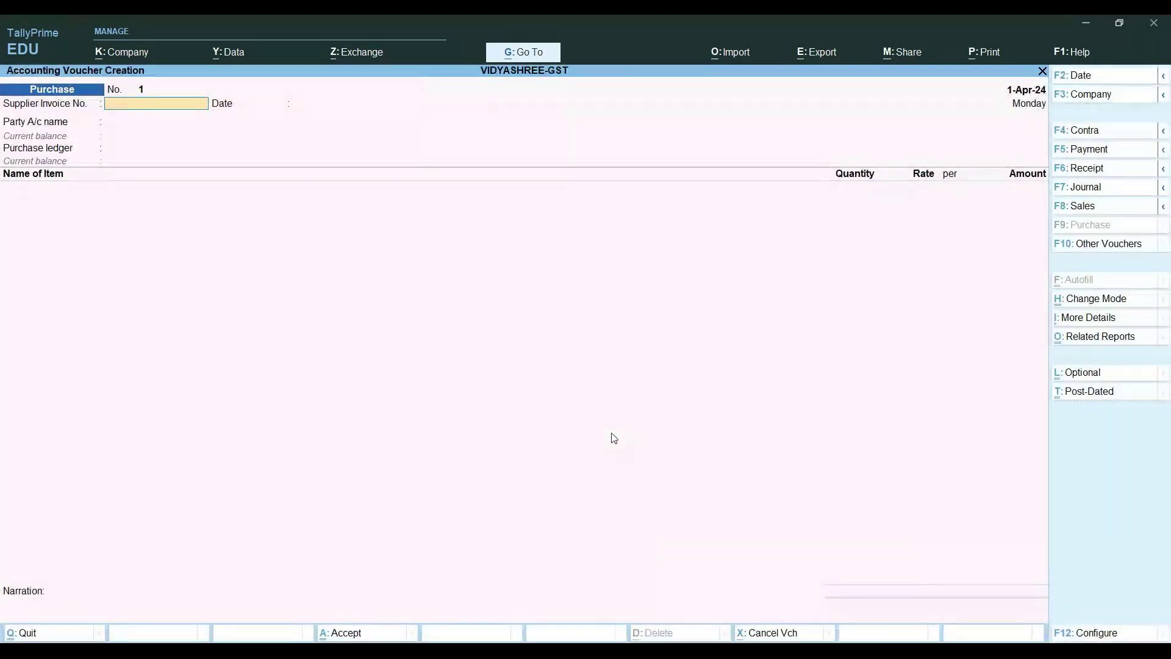
type("12/10")
key("Return")
key("Return")
key("Down")
key("Return")
key("Return")
key("Return")
key("Return")
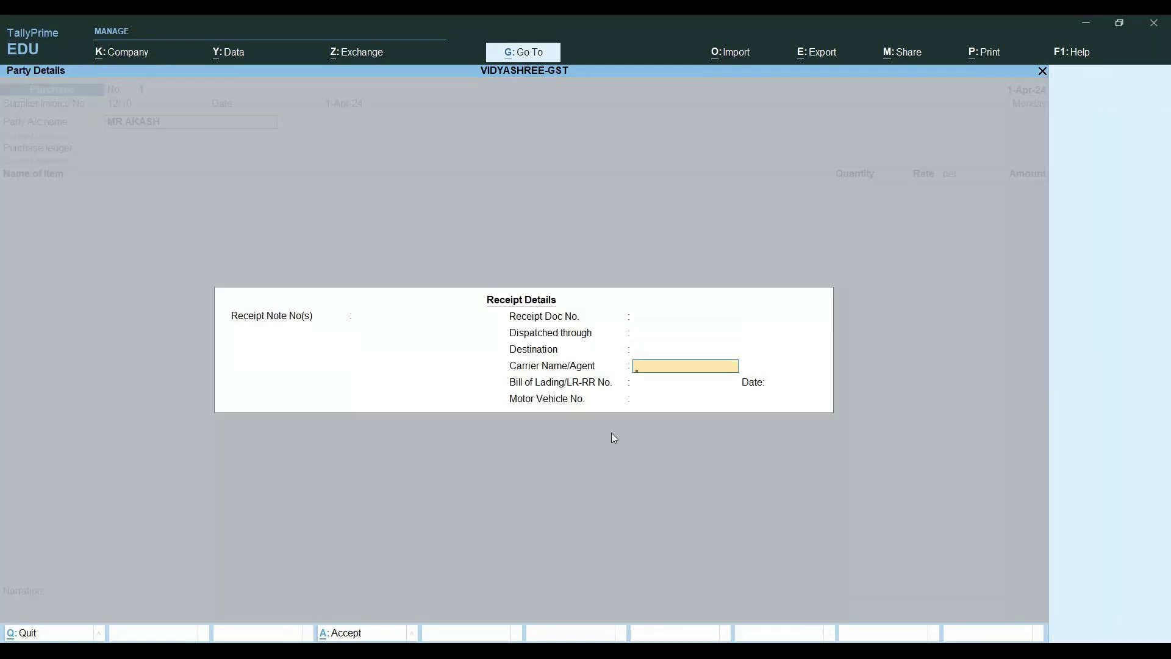
key("Return")
key("Return")
key("Return")
key("Return")
key("Return")
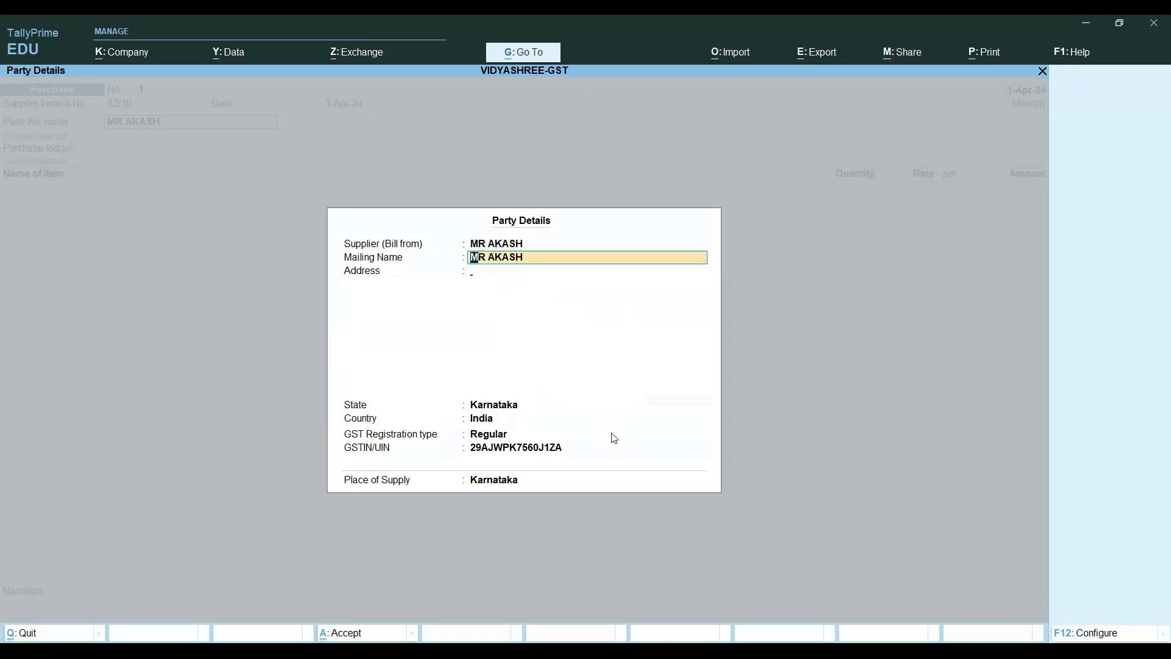
key("Return")
key("Return")
key("Return")
key("Return")
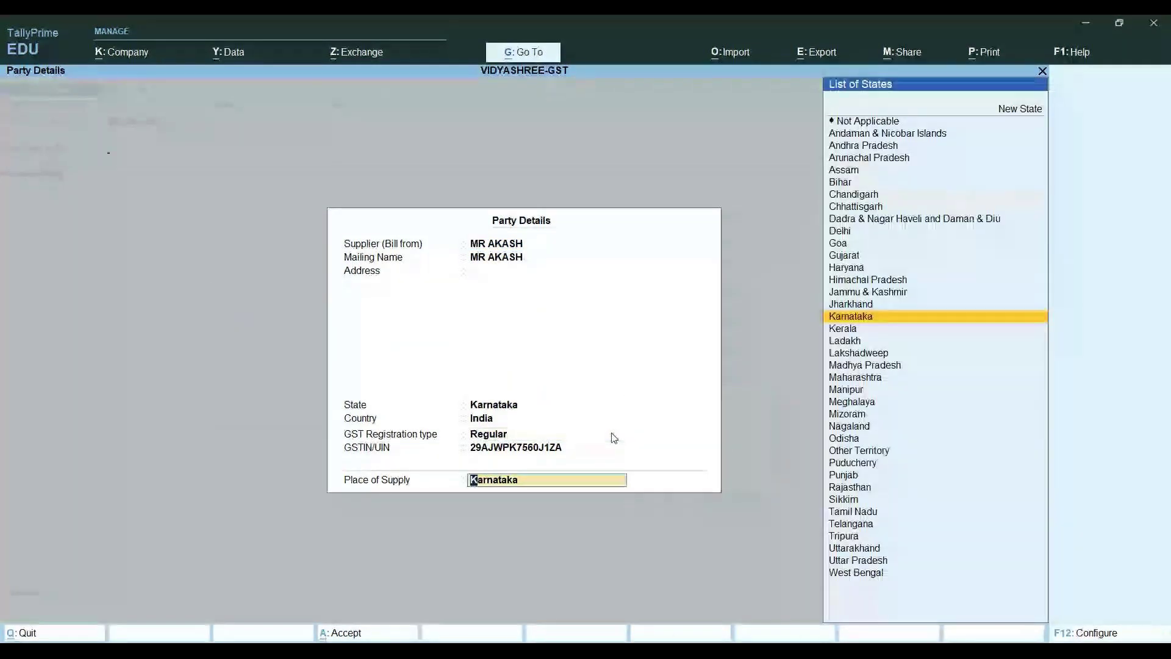
key("Return")
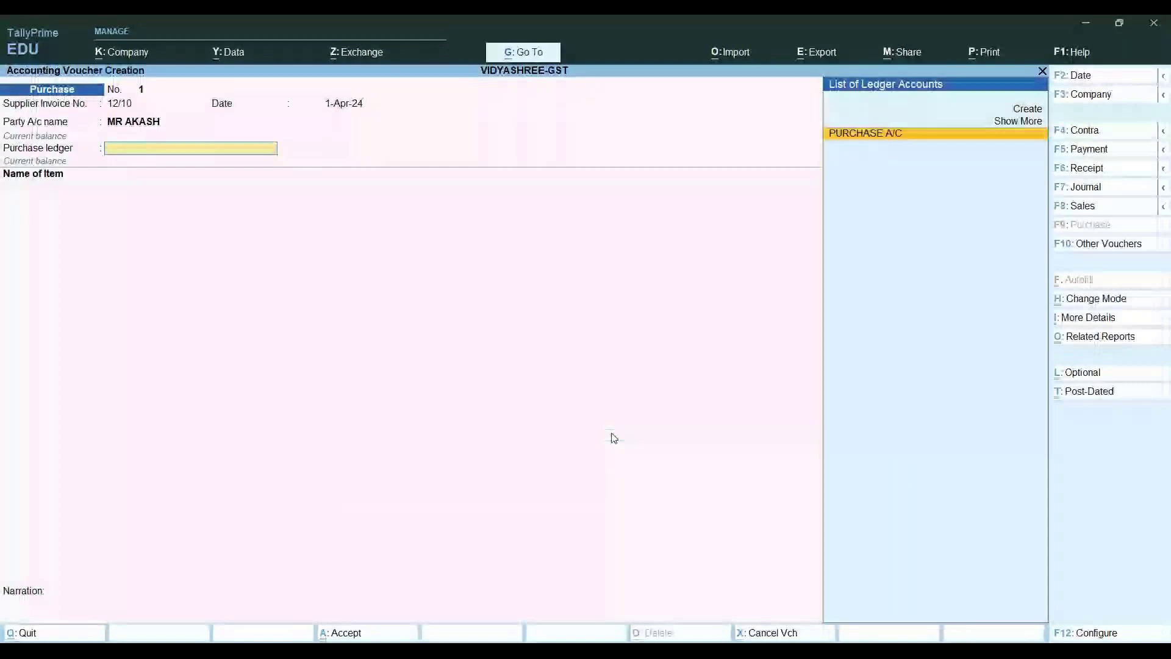
key("Return")
Add PENCIL at 100 UNITS and rate 10,000, totalling 10,00,000.00
type("PEN")
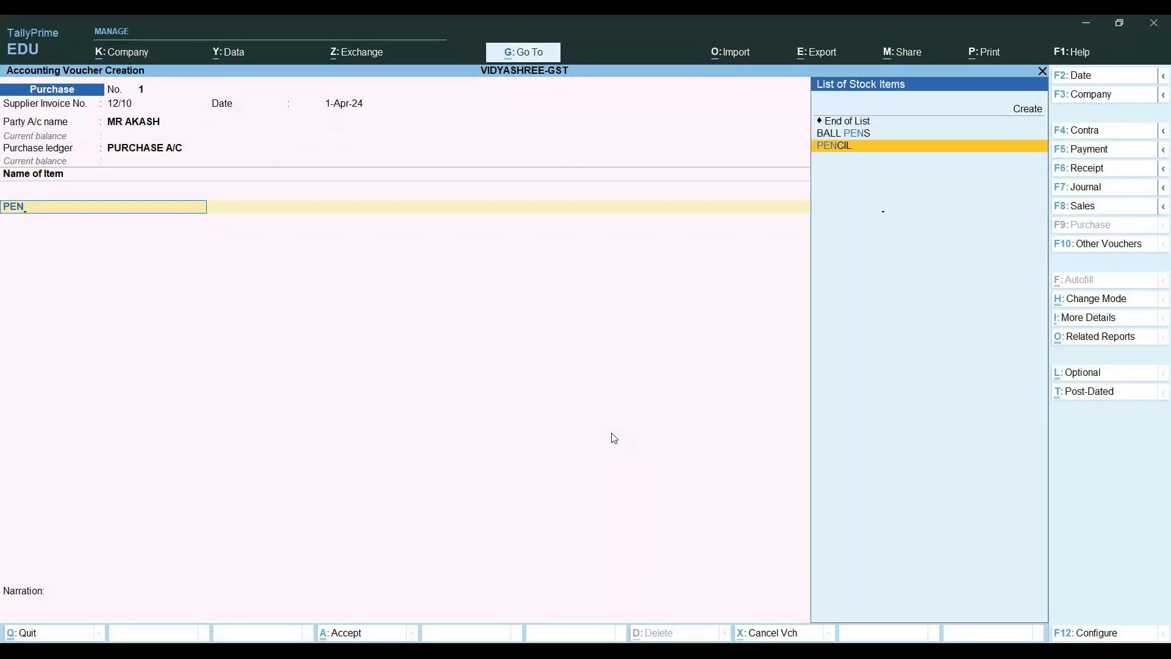
key("Return")
type("10")
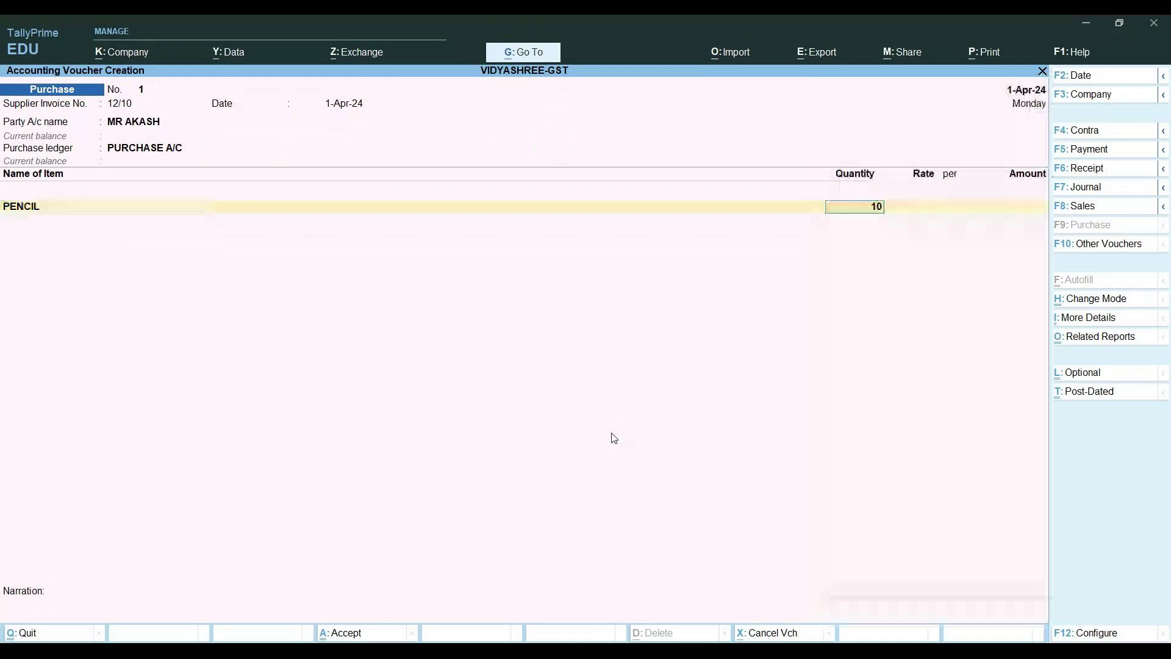
type("0")
key("Return")
type("10000")
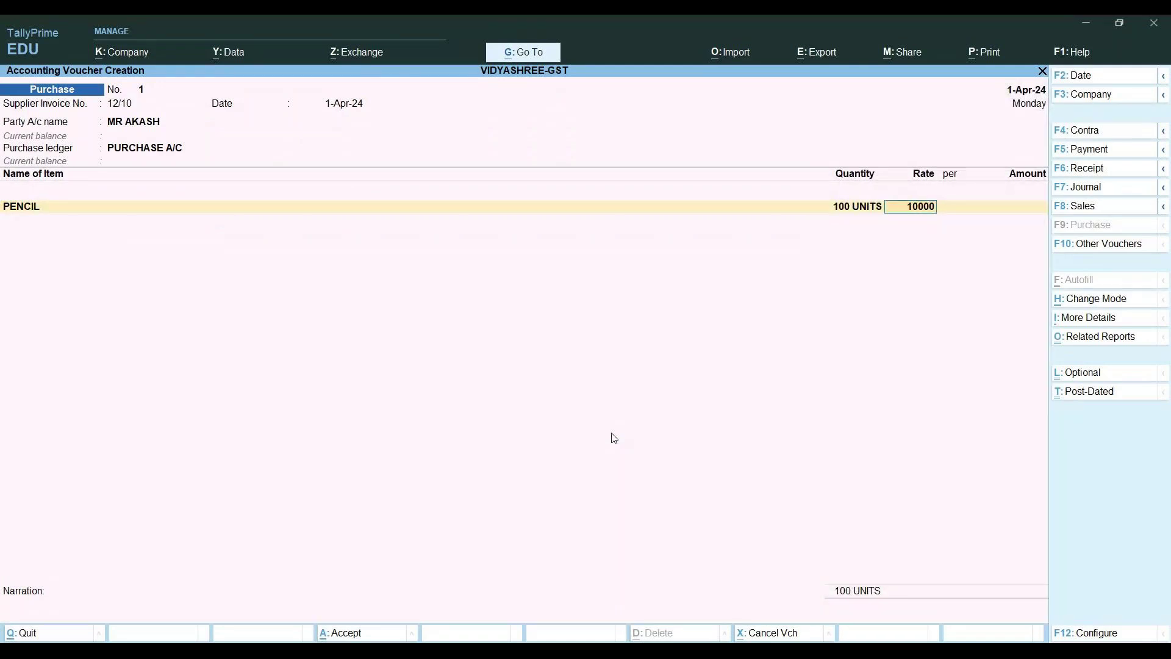
key("Return")
key("Return")
key("Return")
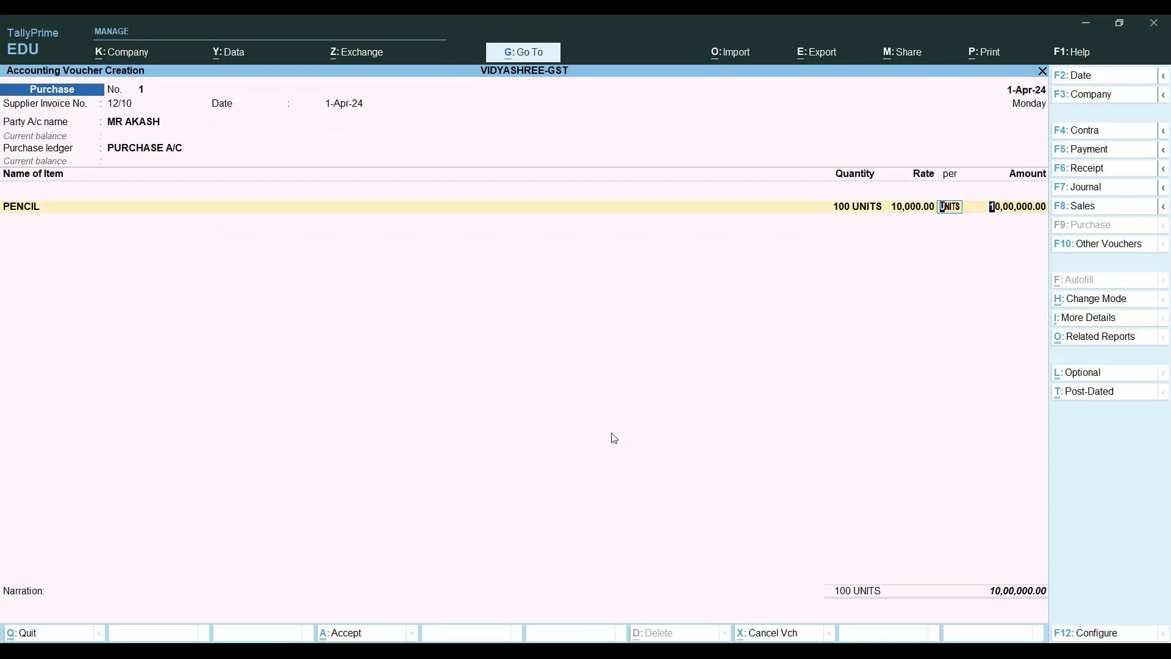
key("Return")
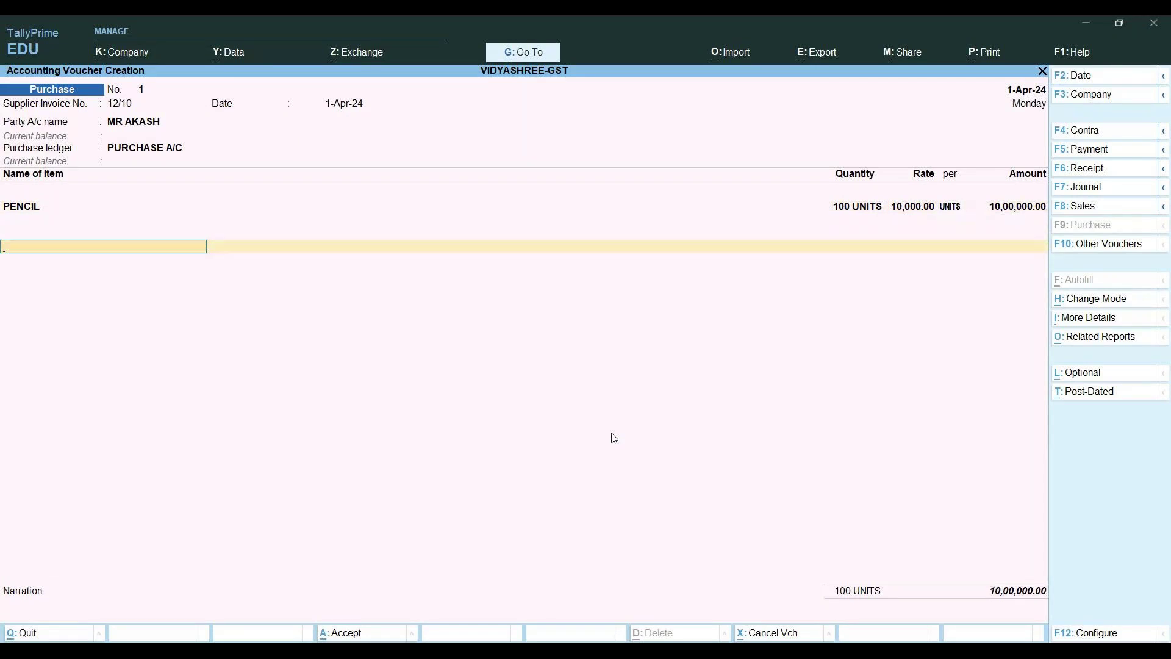
Pick CGST on the ledger row, view its ledger unchanged, then quit the voucher unsaved
type("C")
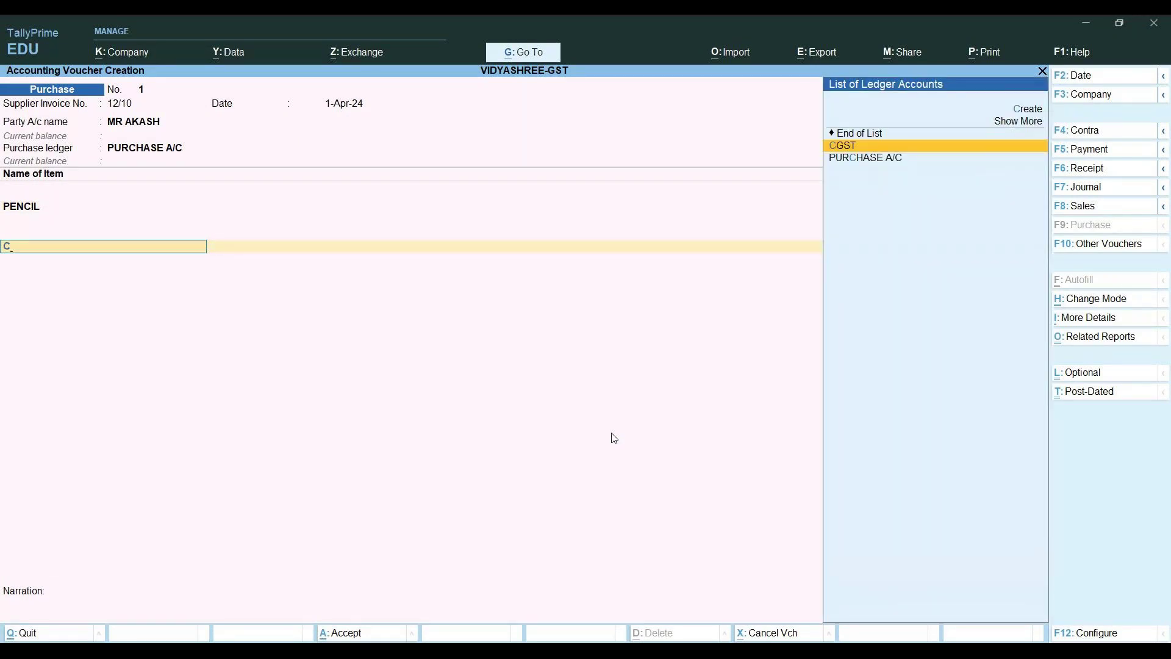
key("Return")
key("Return")
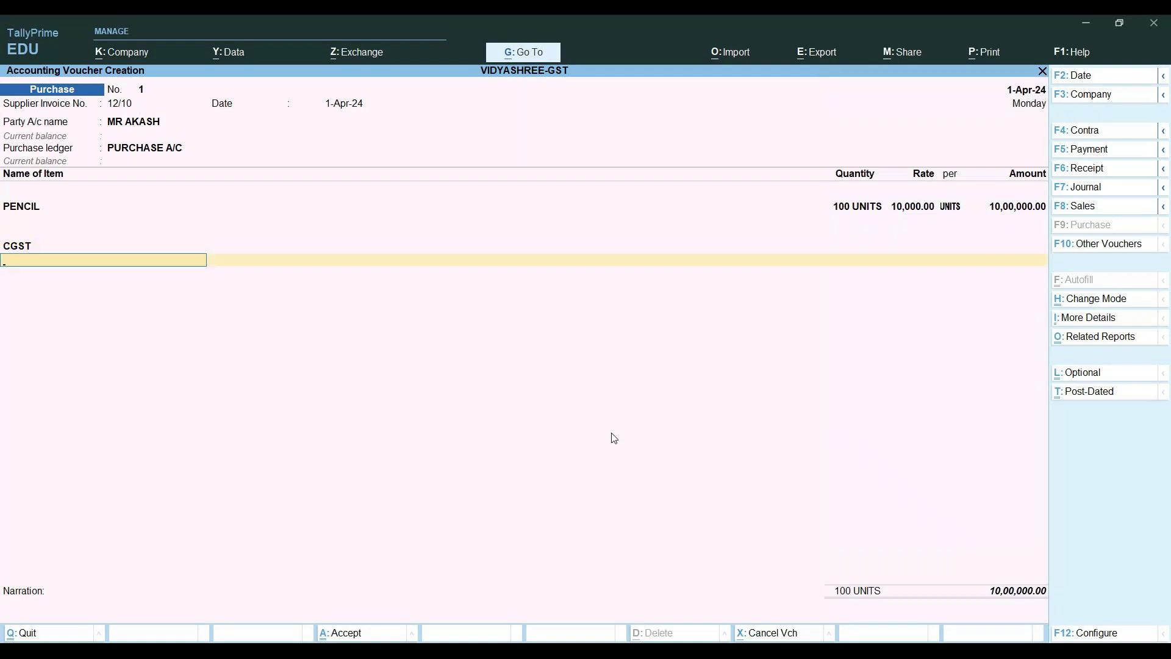
key("BackSpace")
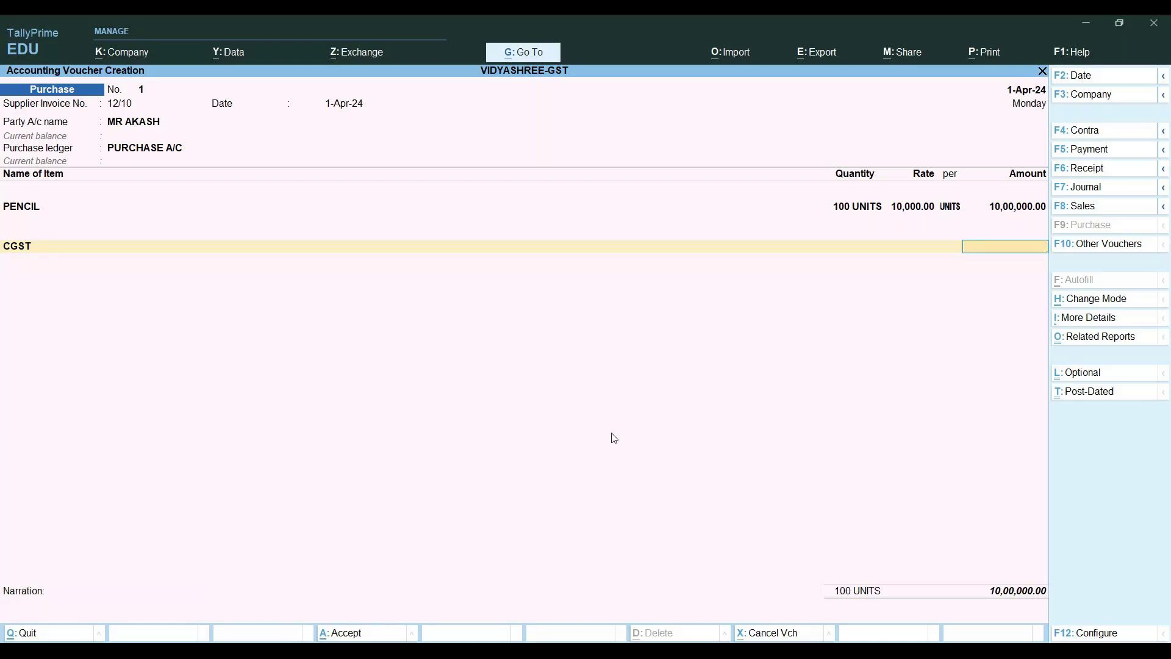
key("BackSpace")
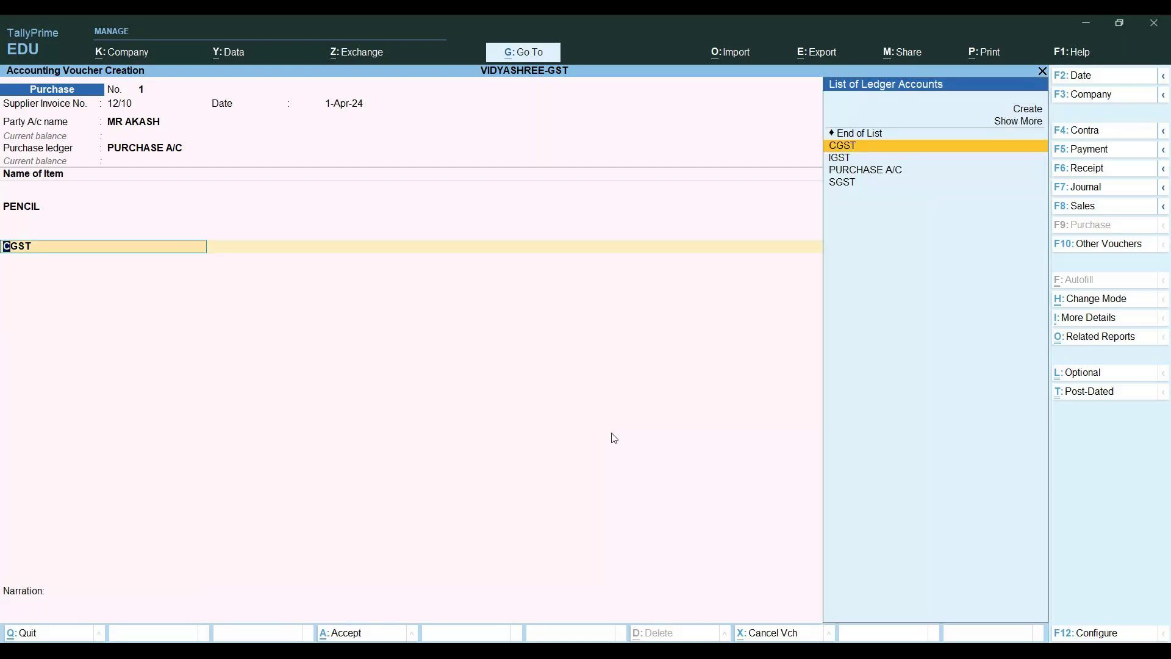
key("ctrl+Return")
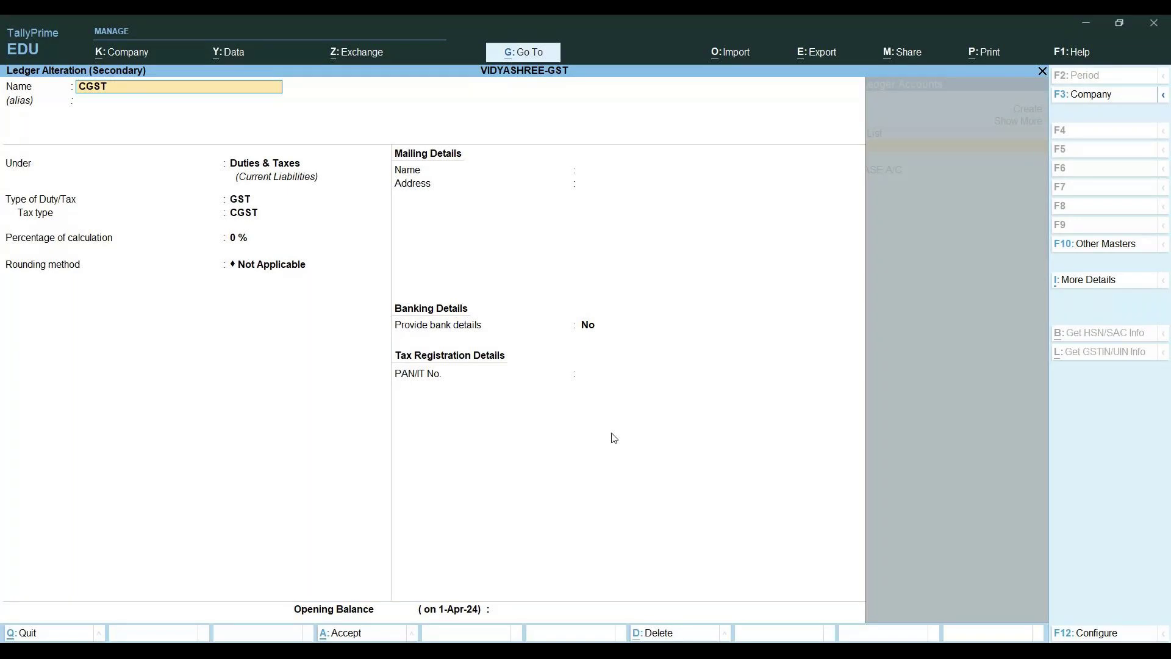
key("ctrl+a")
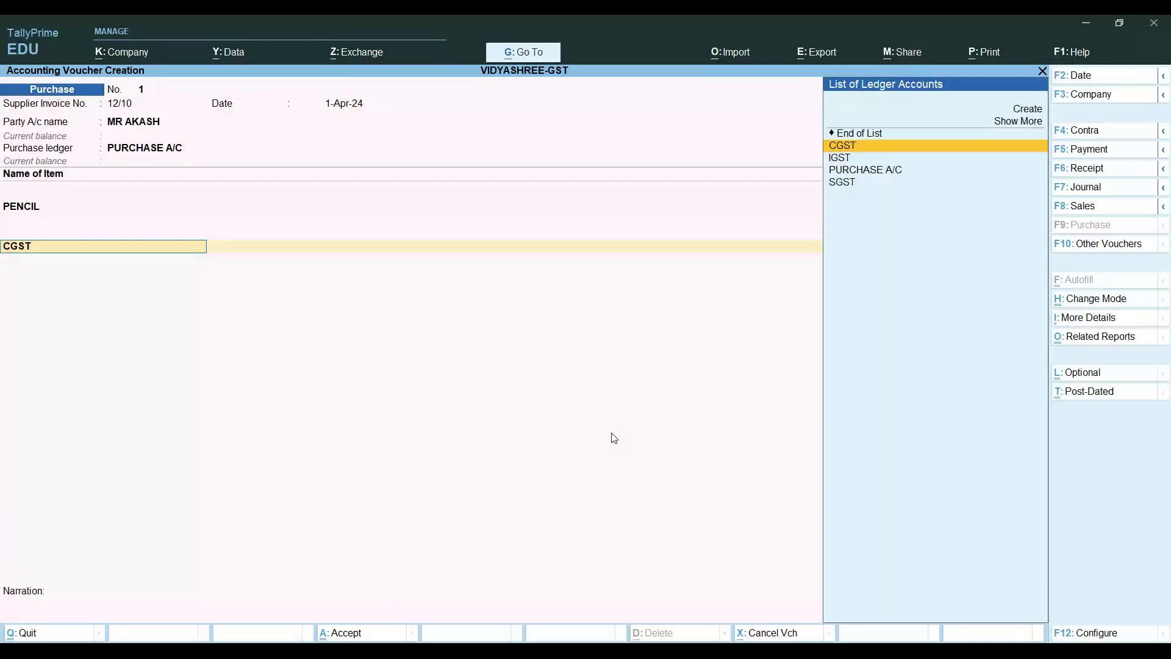
key("Escape")
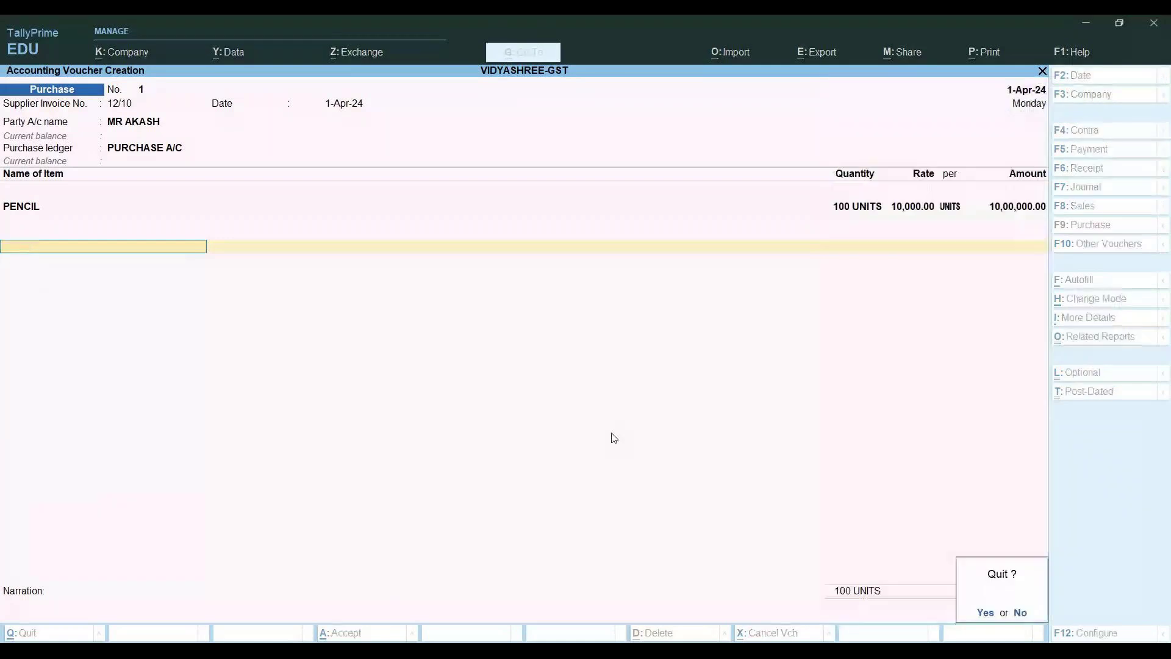
key("y")
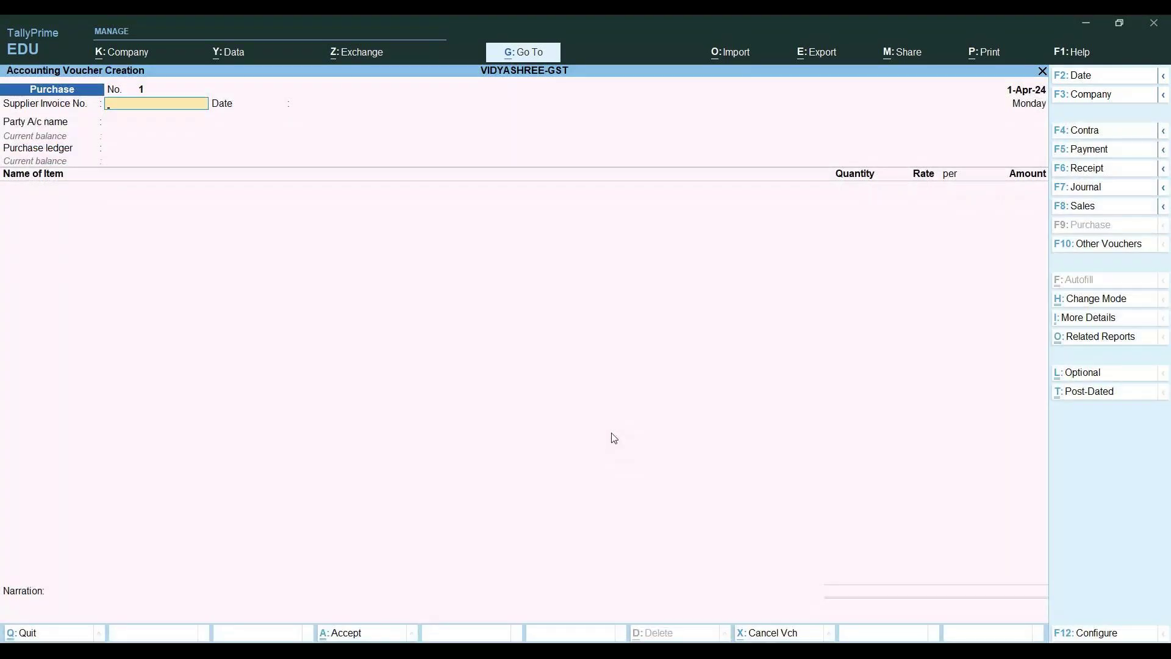
Enter supplier invoice 12/10 dated 1-Apr-24 and start creating a new party ledger
type("12/10")
key("Return")
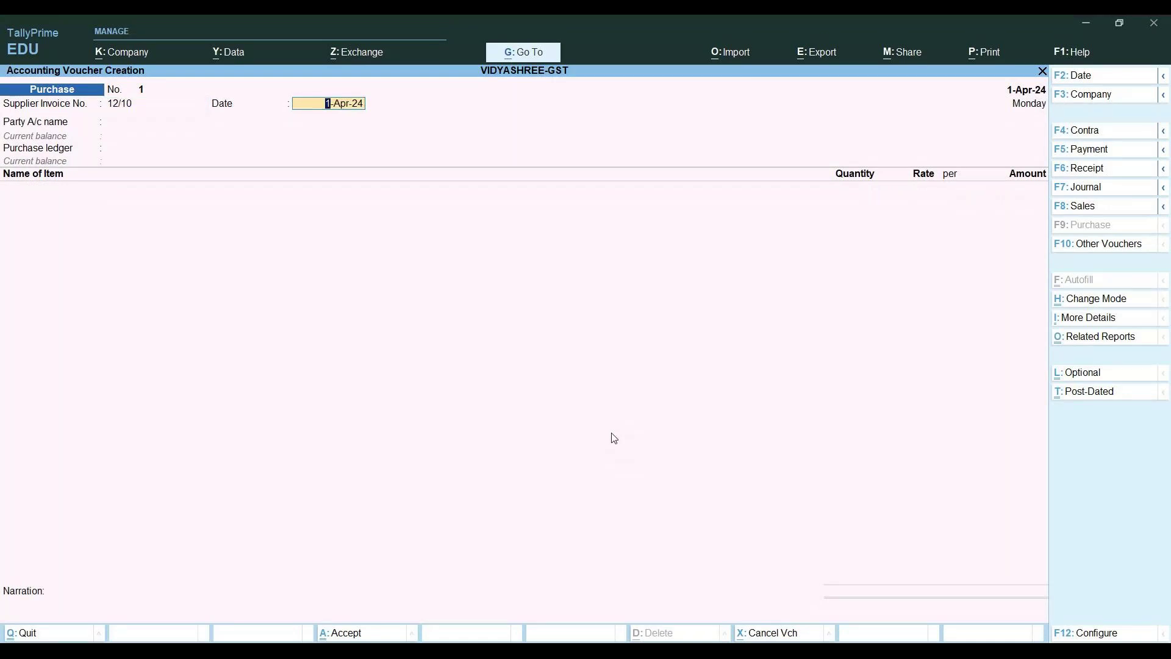
key("Return")
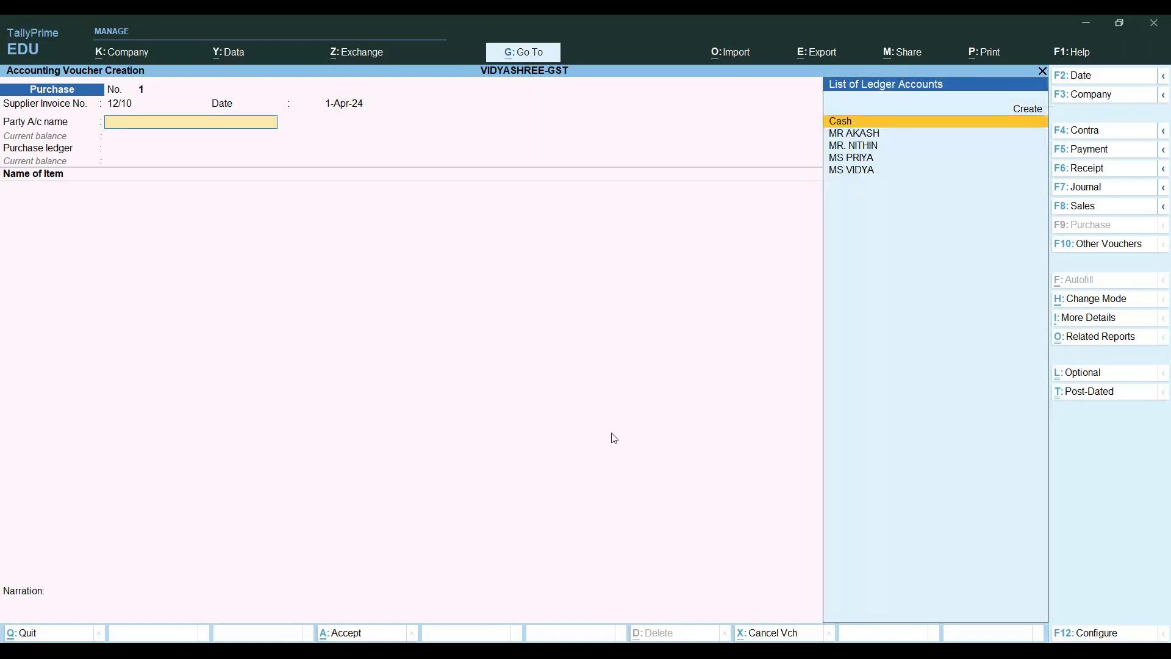
left_click(1020, 114)
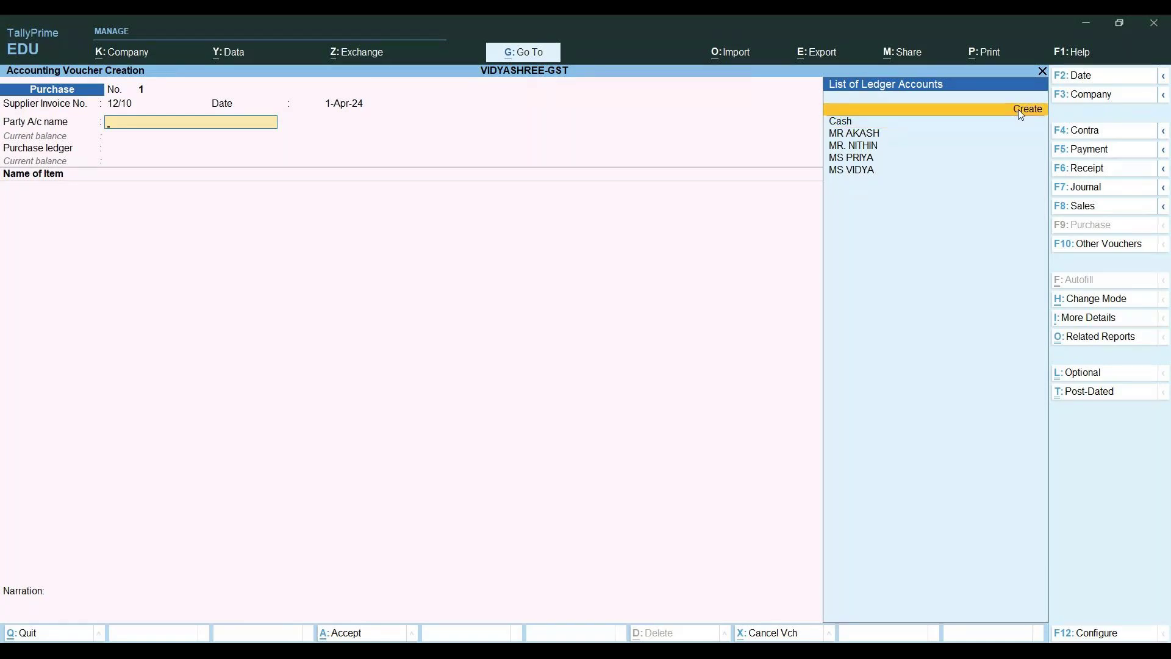
left_click(1020, 114)
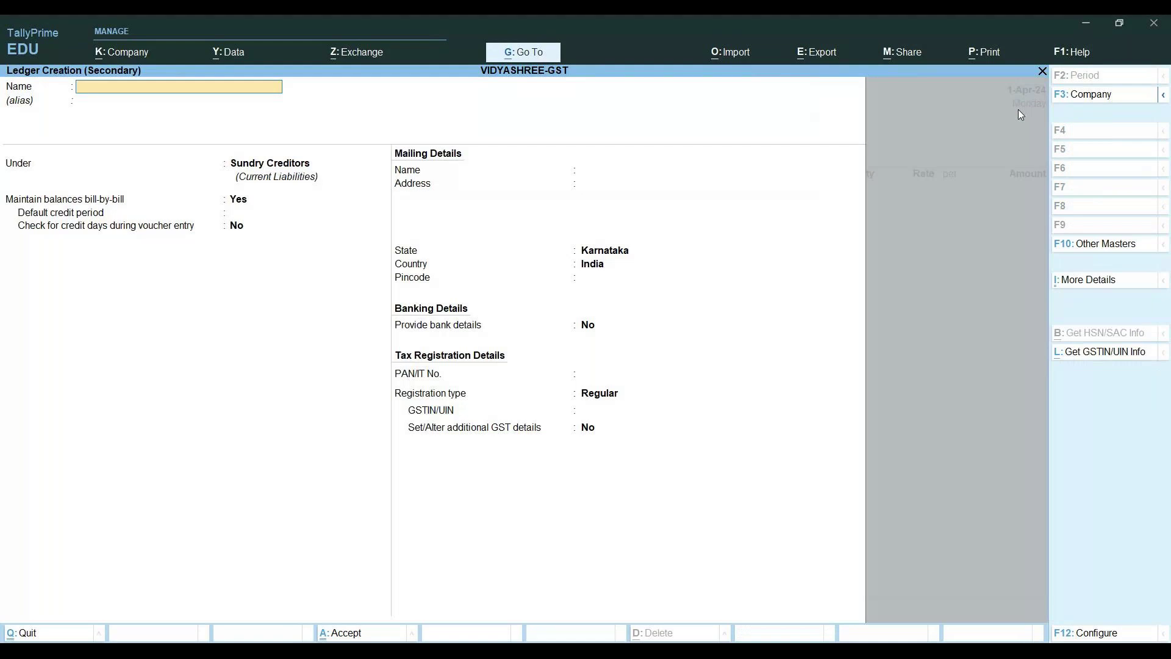
Name the new supplier ledger, keeping Sundry Creditors, Karnataka state and Regular registration
type("MR ADITYA")
key("Return")
key("Return")
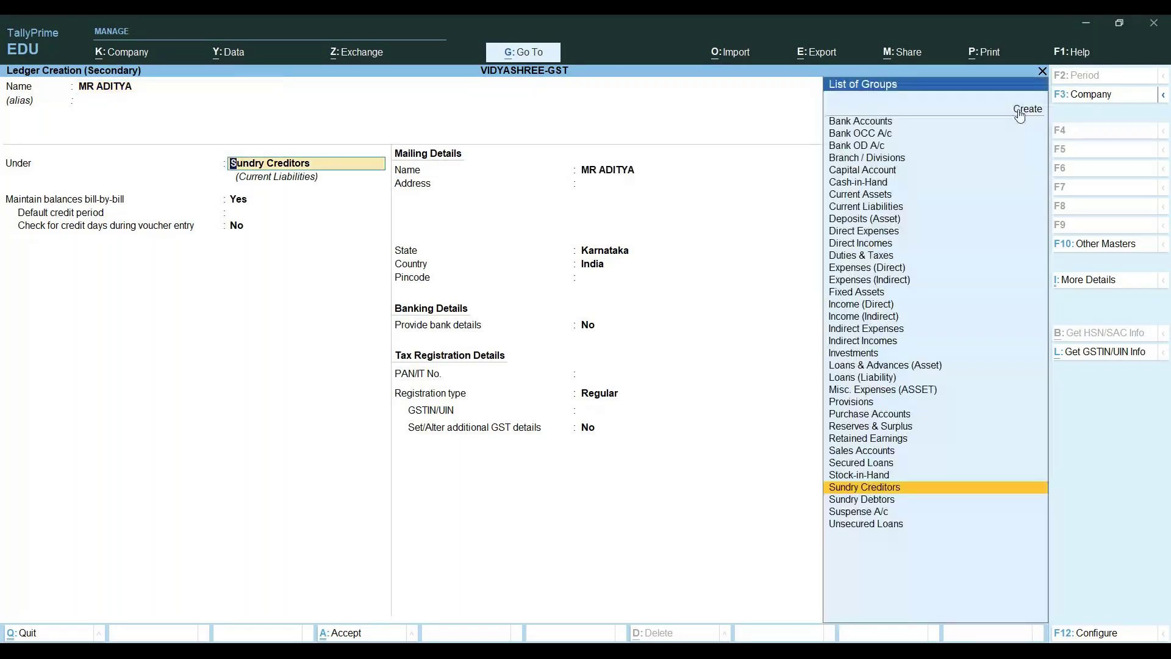
key("Return")
key("Return")
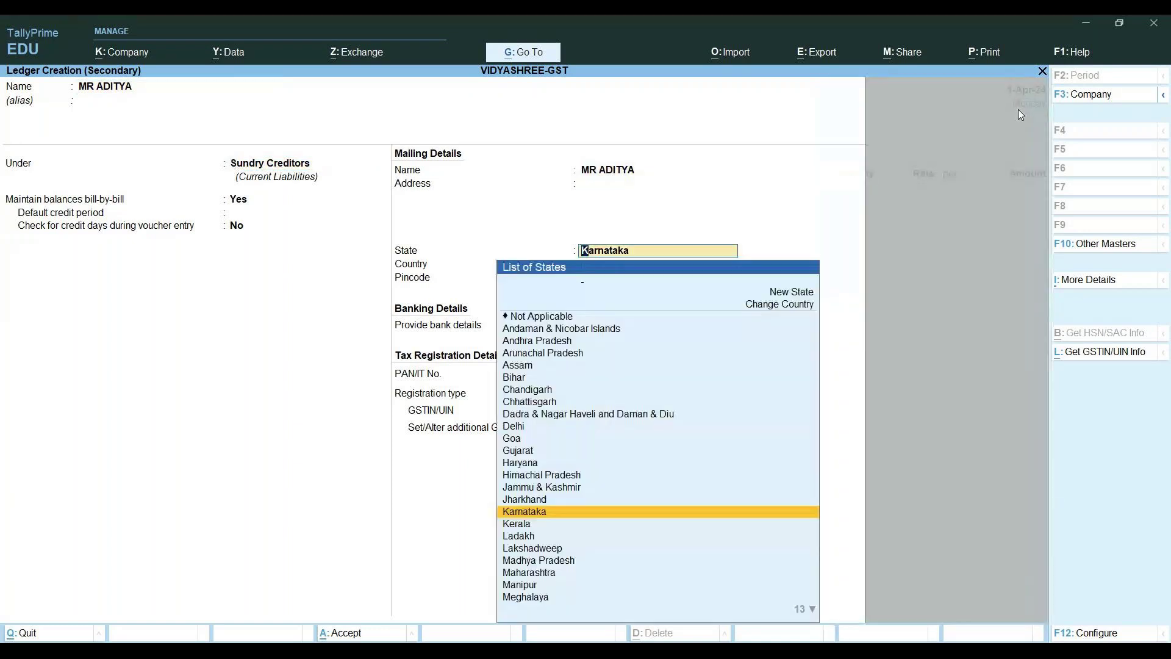
key("Return")
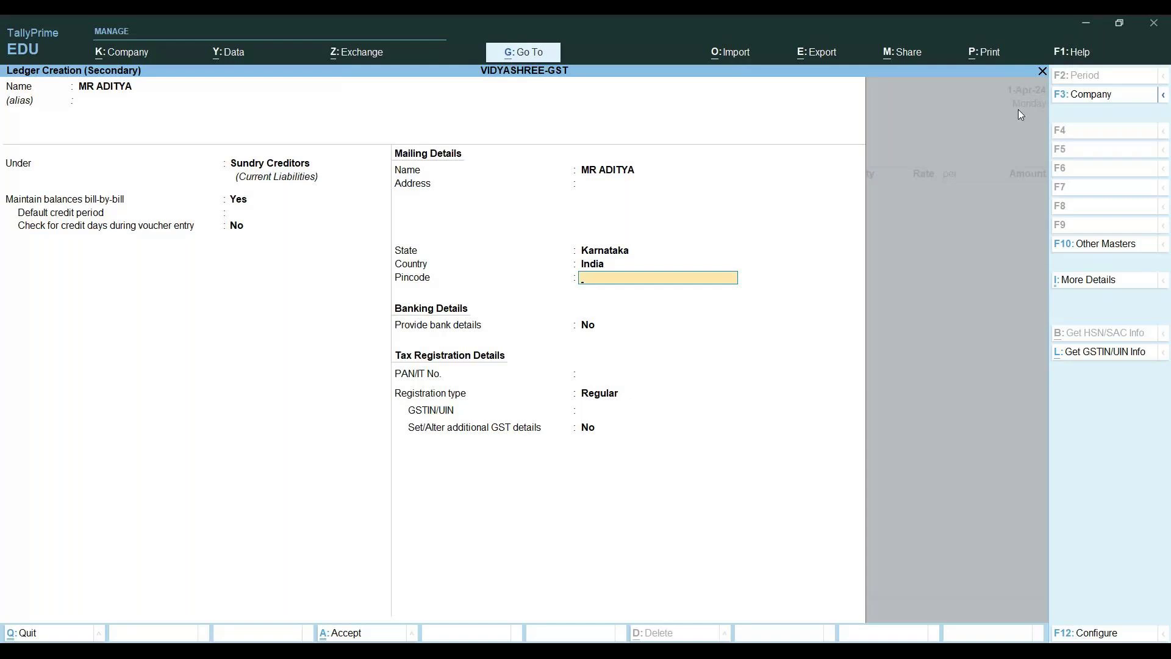
key("Return")
key("Return")
key("Return")
key("Return")
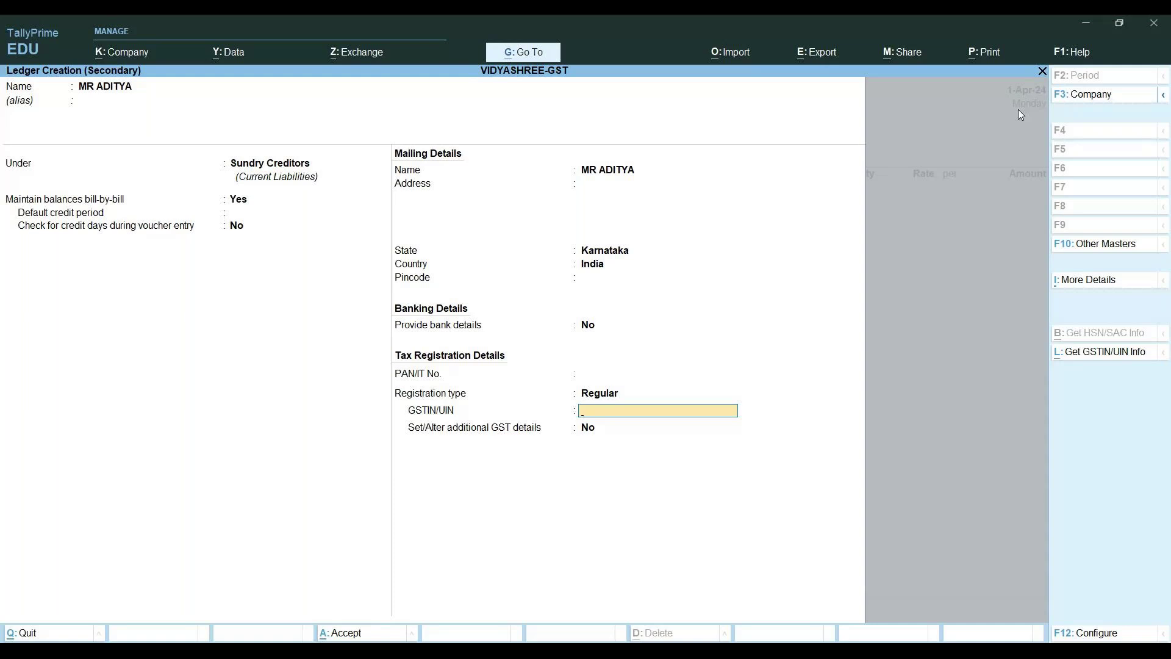
Enter the supplier's GSTIN, which TallyPrime flags as invalid/incomplete
type("ZN")
key("Return")
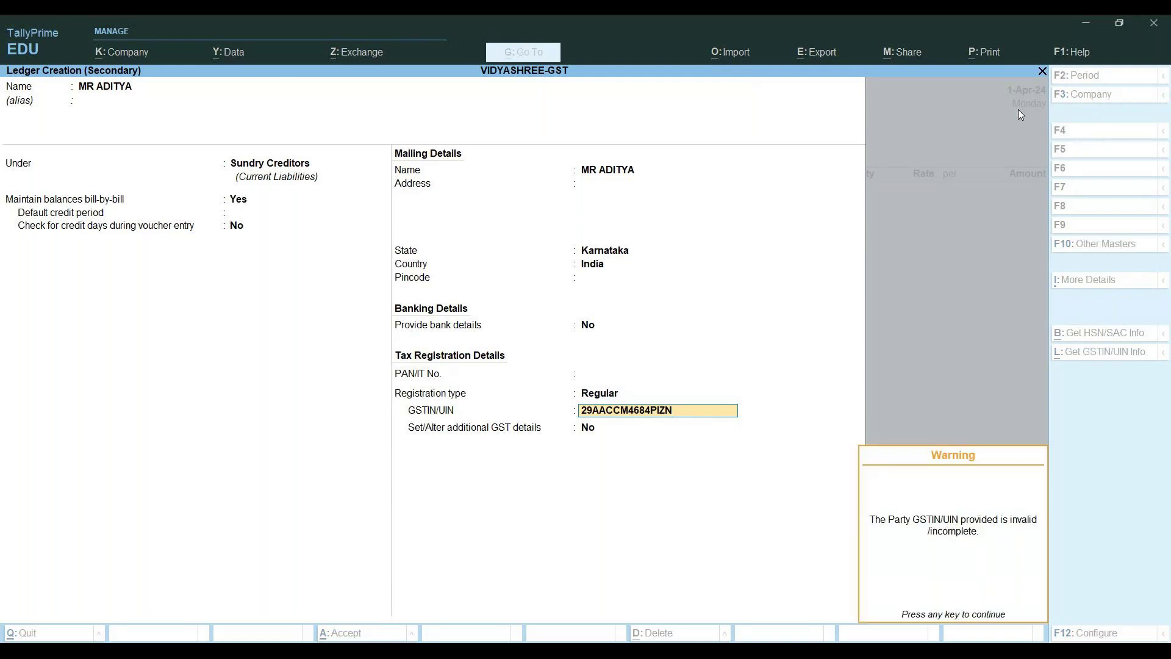
key("Return")
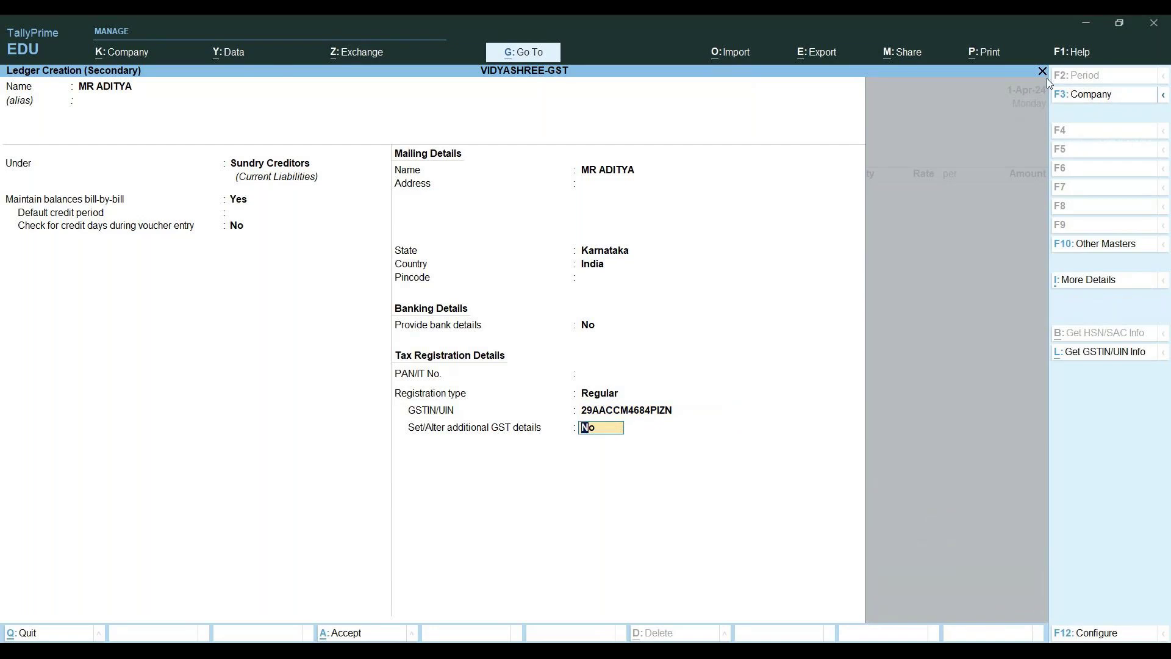
Retype the last GSTIN characters, which still triggers the invalid GSTIN warning
key("BackSpace")
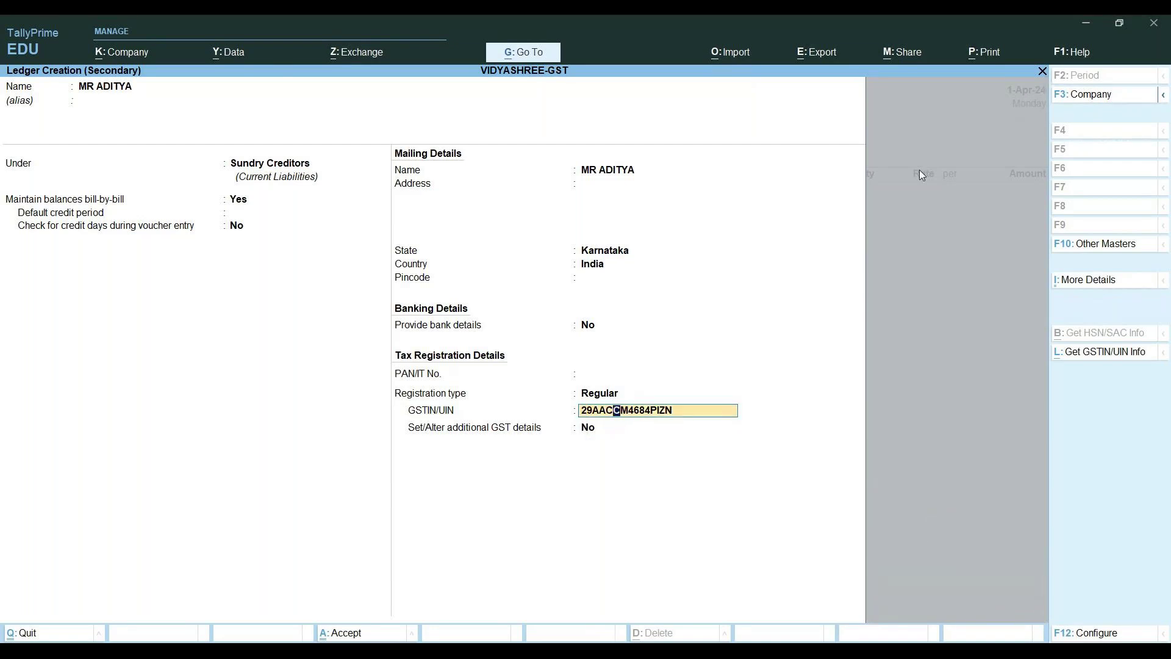
key("Right")
key("Right")
key("Right")
key("Right")
key("Right")
key("Right")
key("Right")
key("Right")
key("Right")
key("BackSpace")
key("BackSpace")
type("IZN")
key("Return")
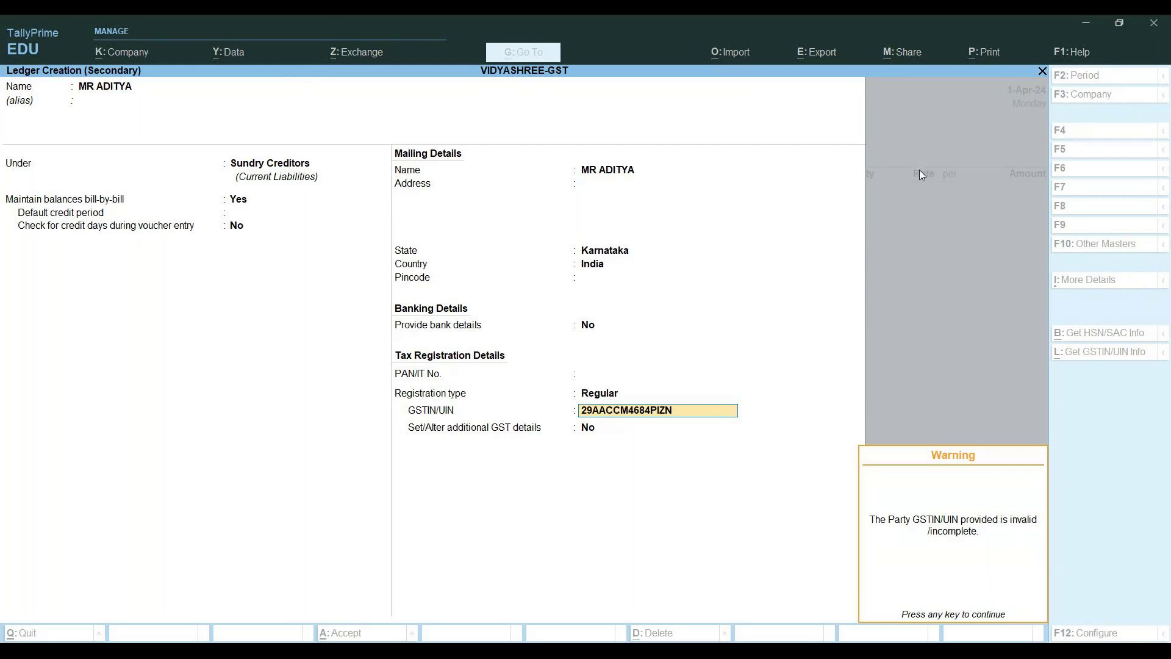
key("Return")
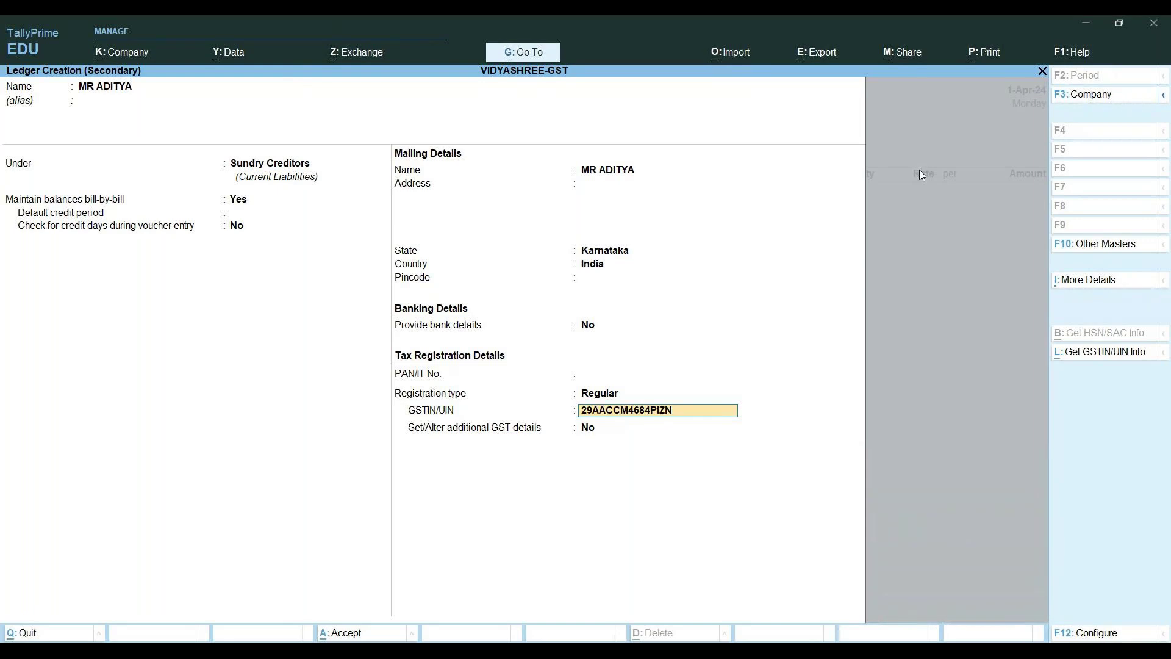
key("Return")
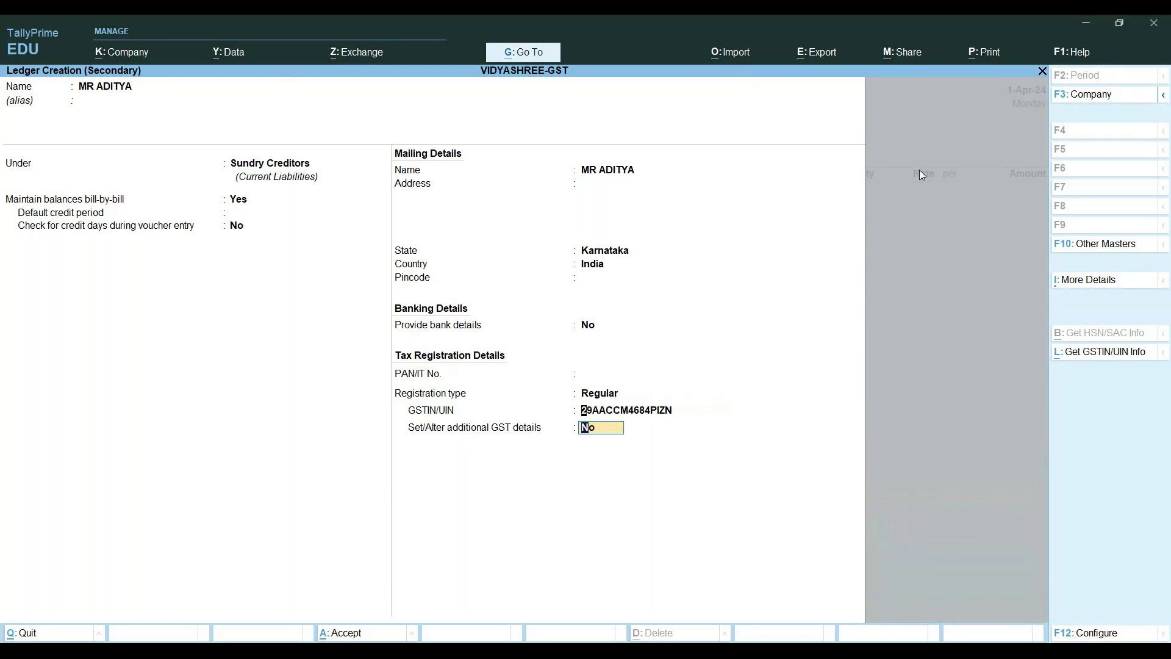
Replace the letter I with digit 1 in the GSTIN and finish the ledger to its Accept prompt
key("BackSpace")
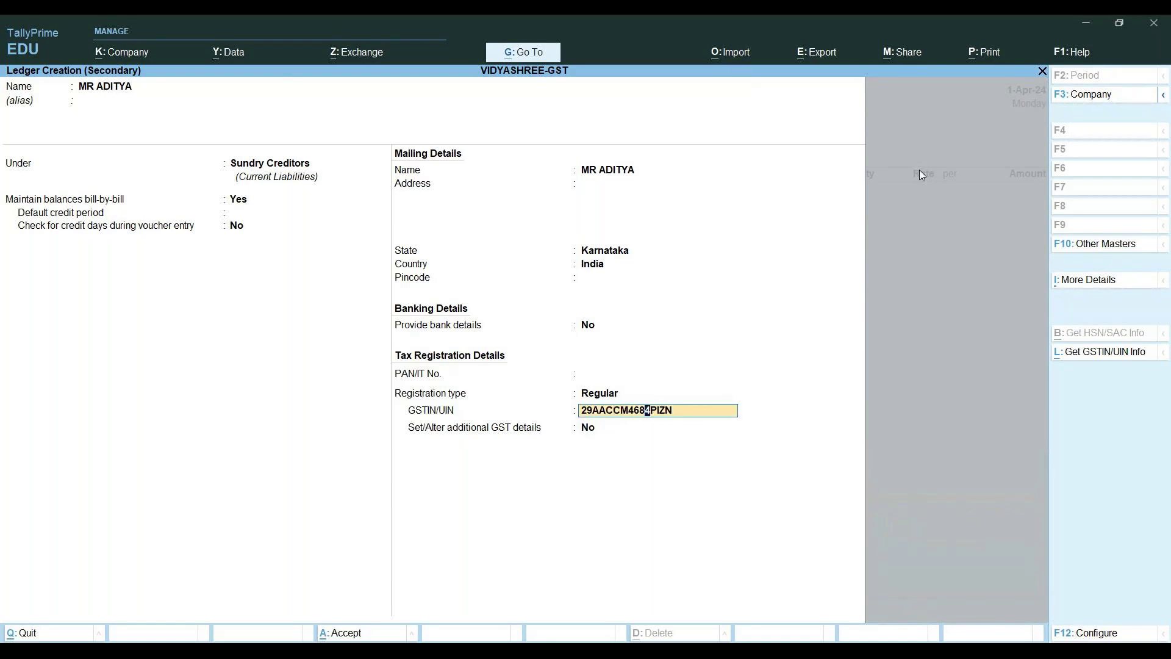
key("Right")
key("Delete")
type("1")
key("Return")
key("Return")
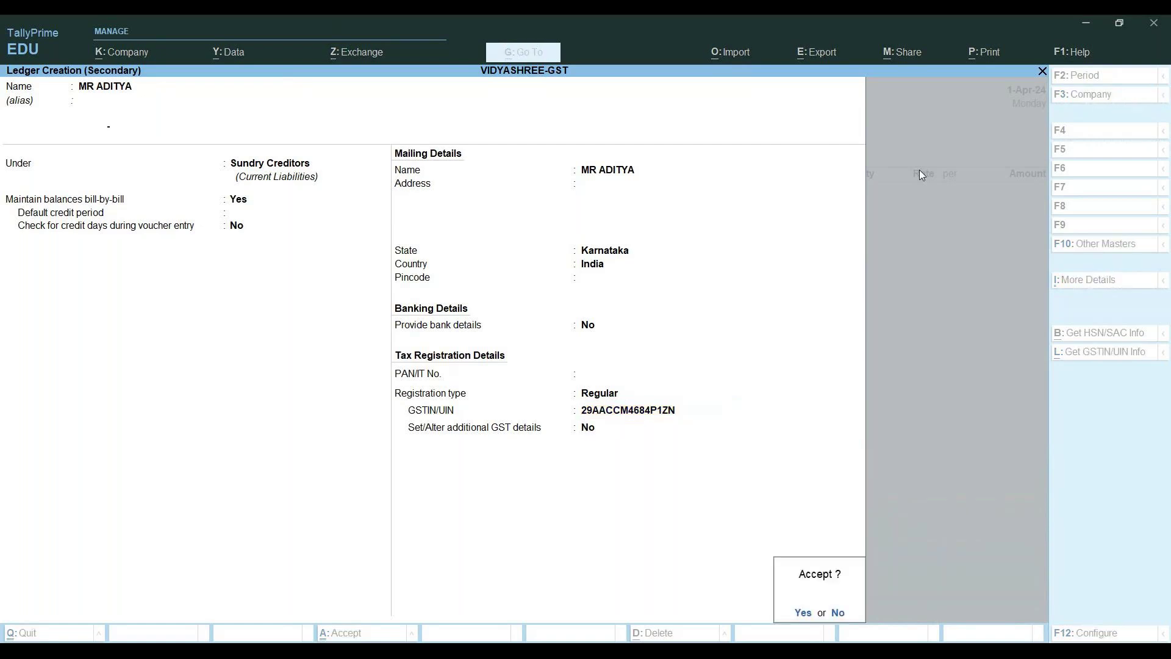
key("Return")
key("Return")
key("Return")
key("Return")
key("Return")
key("Return")
Keep PURCHASE A/C as purchase ledger and start a new stock item instead of PENCIL
key("Return")
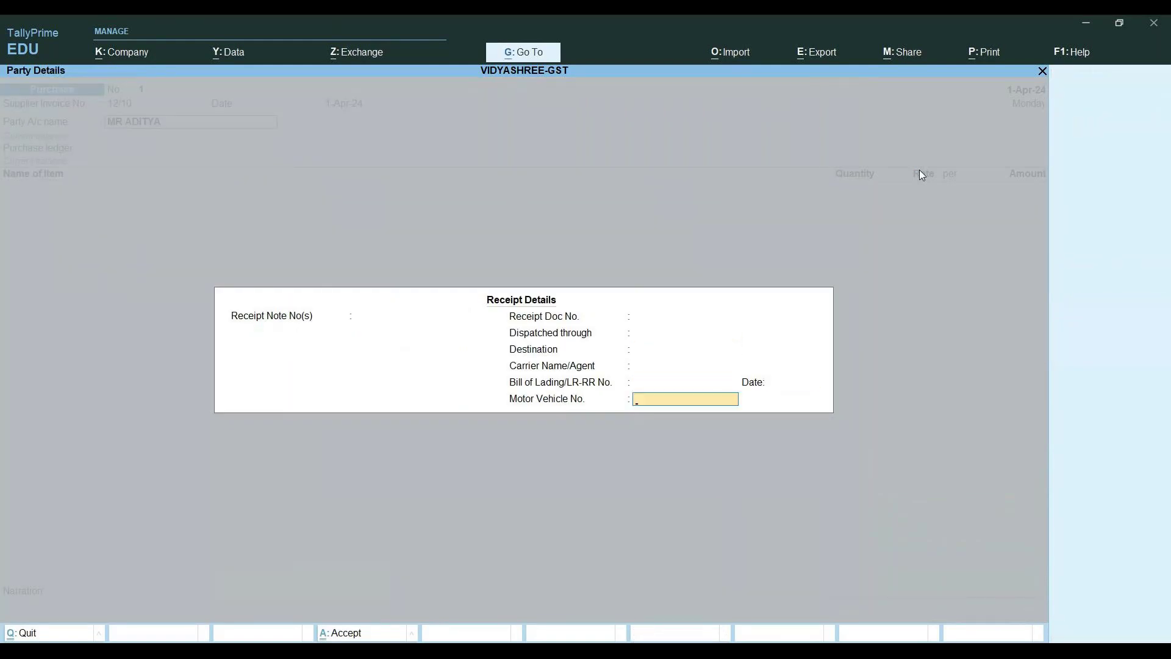
key("Return")
key("Return")
key("Return")
key("Return")
key("Return")
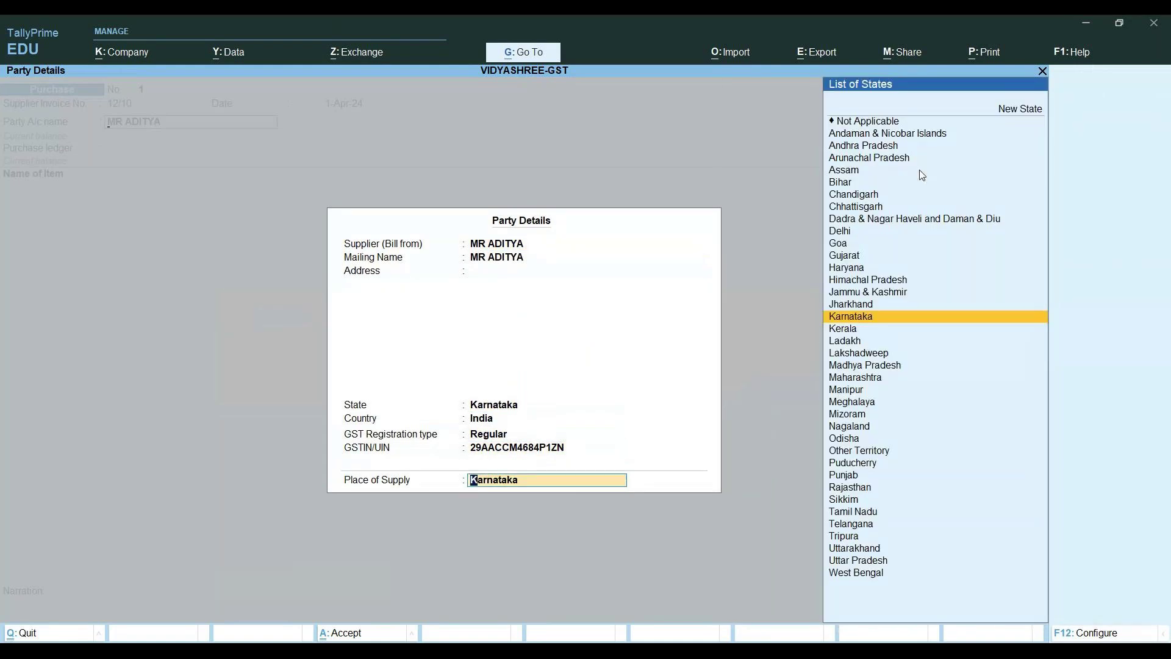
key("Return")
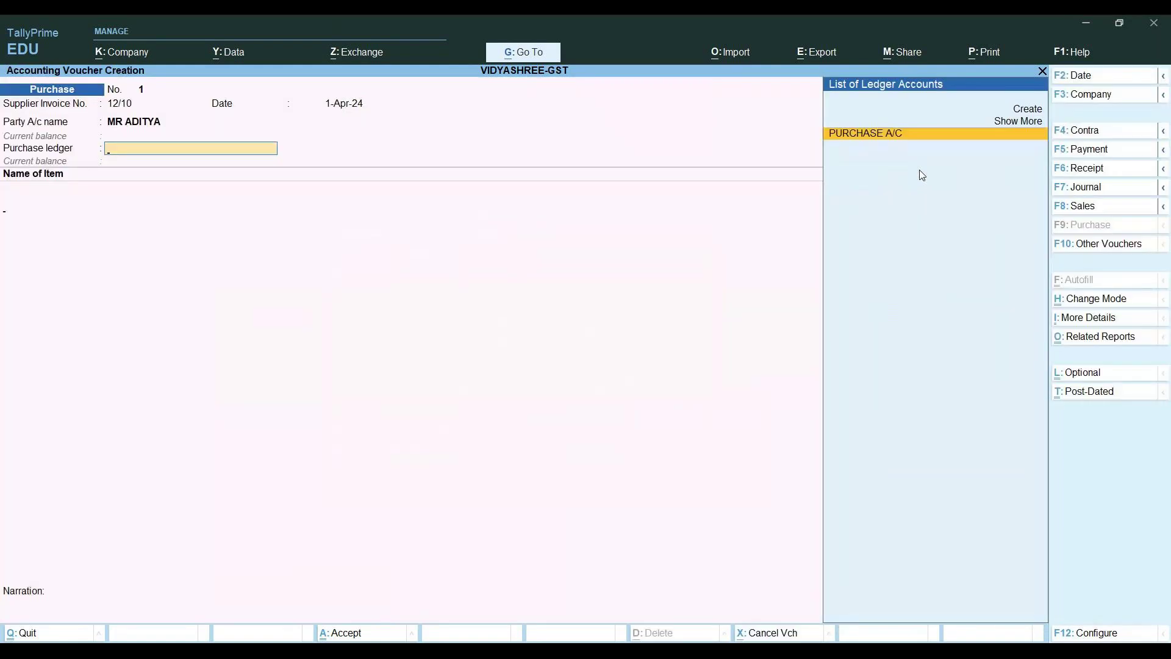
key("Return")
type("PEN")
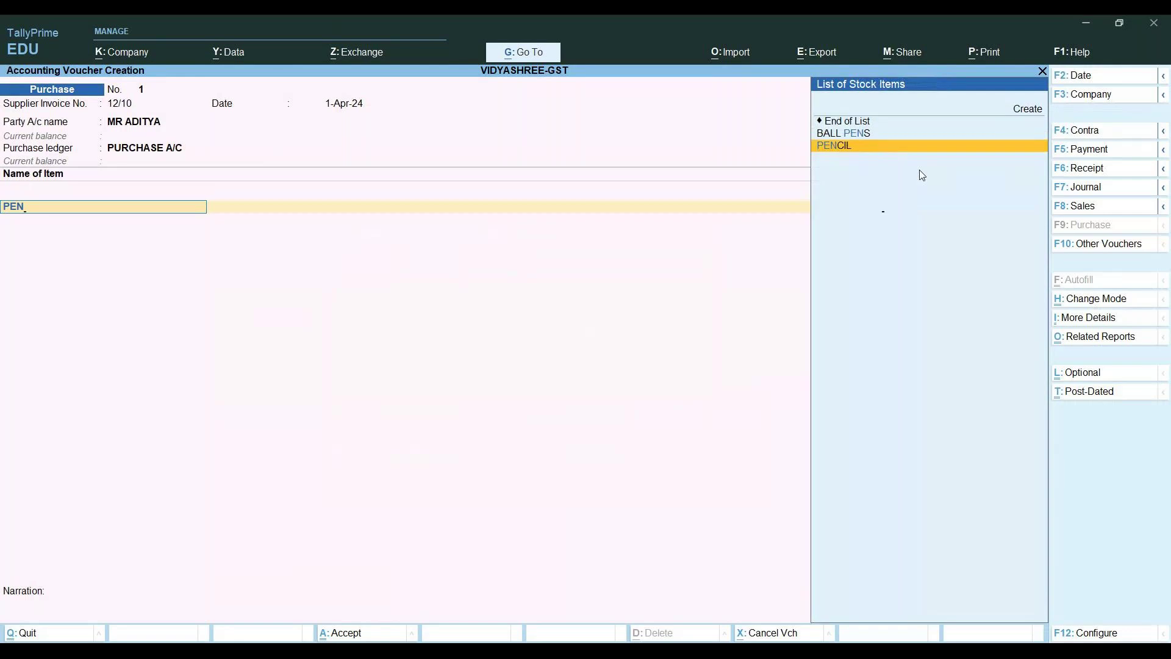
key("Return")
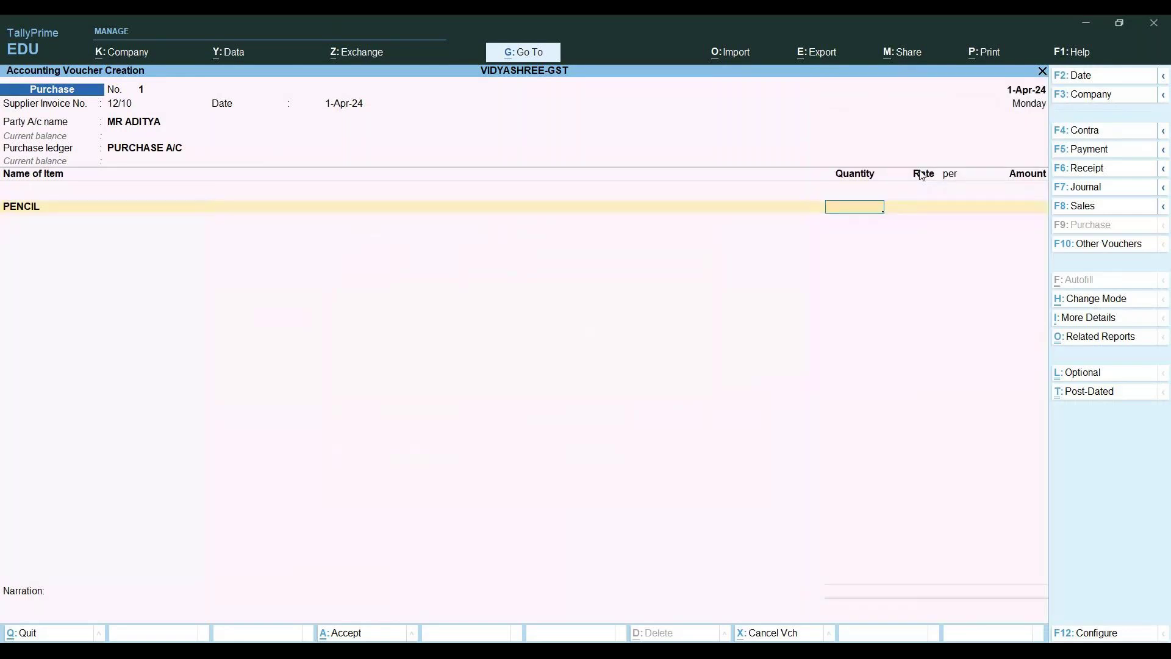
key("BackSpace")
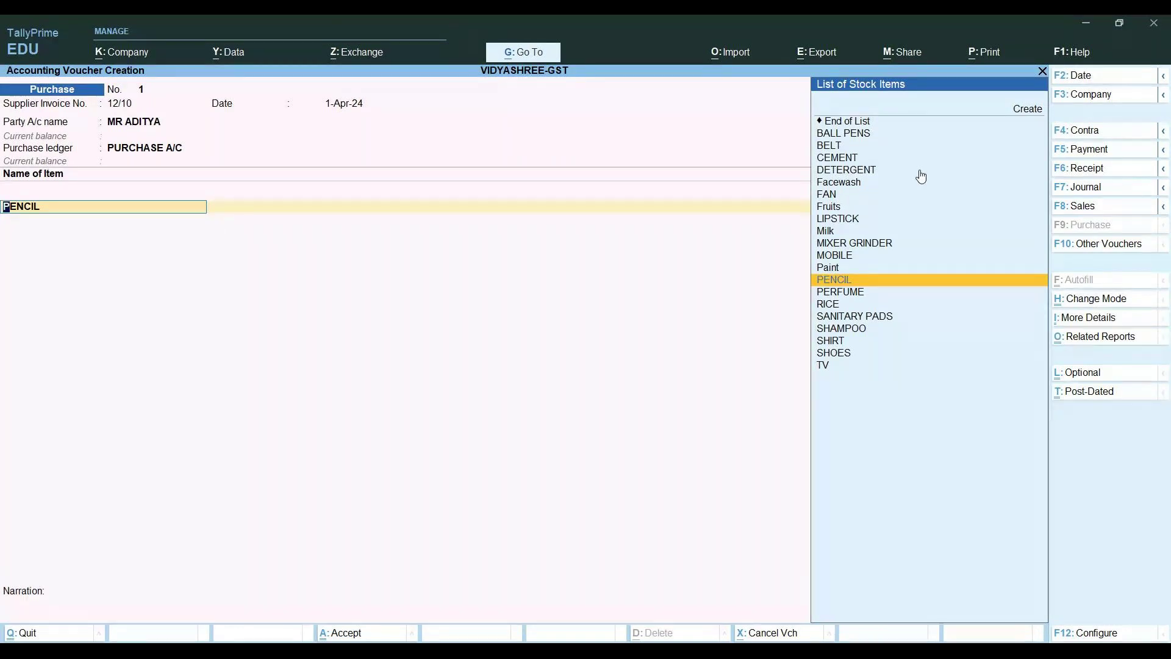
key("alt+c")
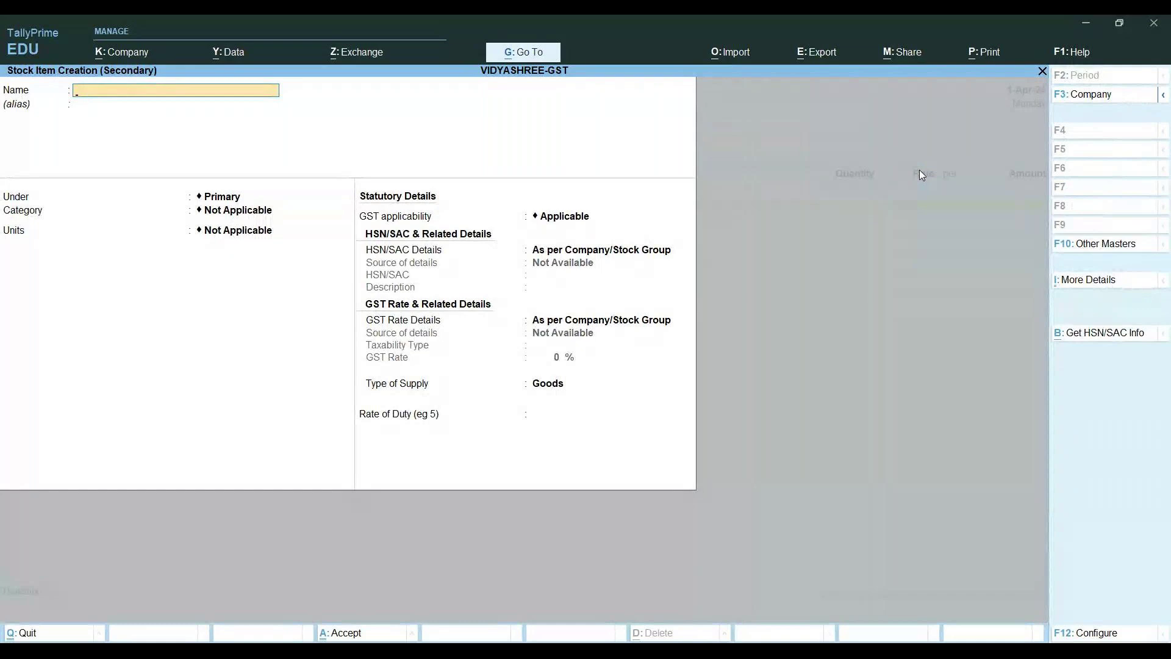
Name the new stock item BOOKS and create stock group CLASSMATE as its group
type("BOOKS")
key("Return")
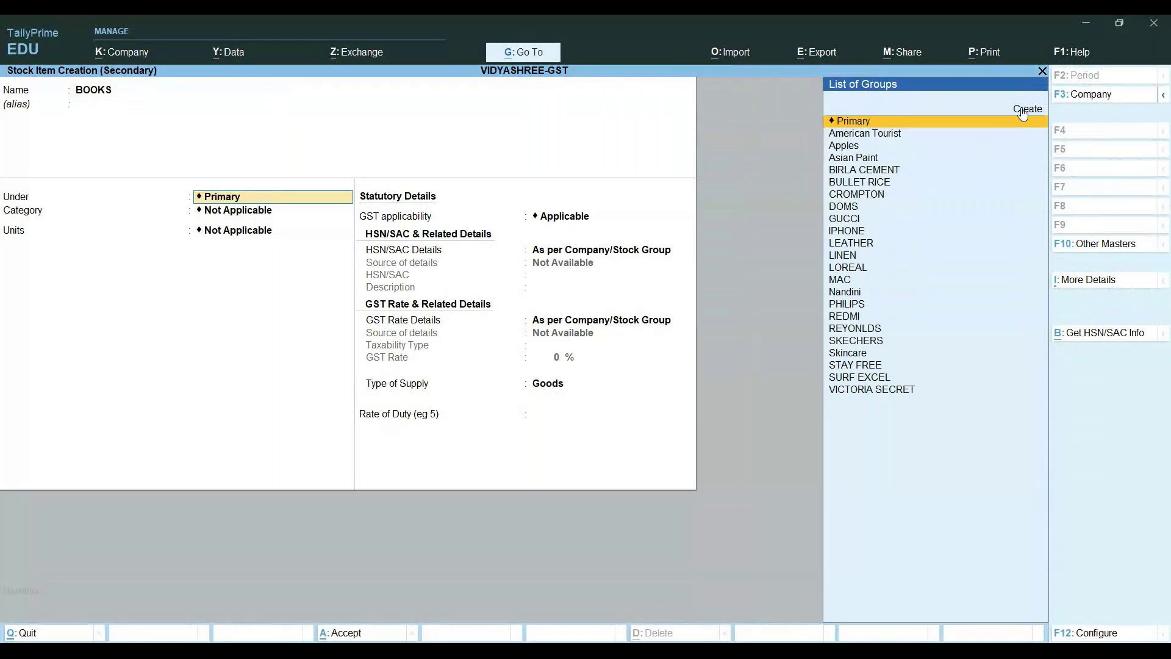
key("Down")
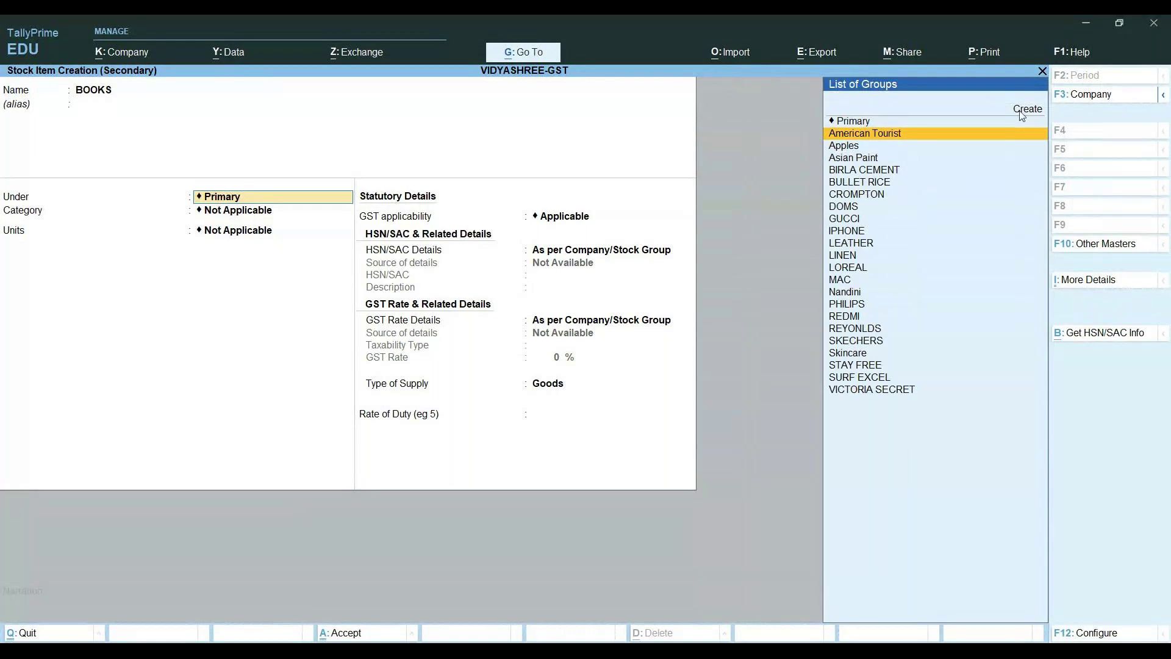
left_click(1021, 112)
type("CLA")
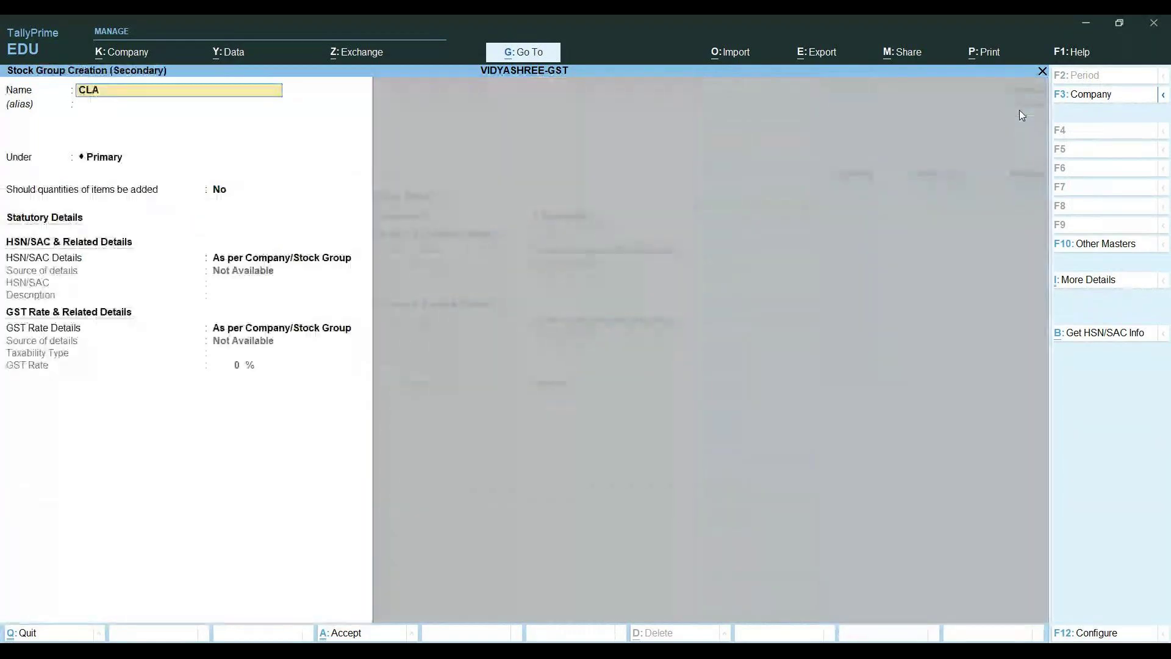
type("SSMA")
key("BackSpace")
key("BackSpace")
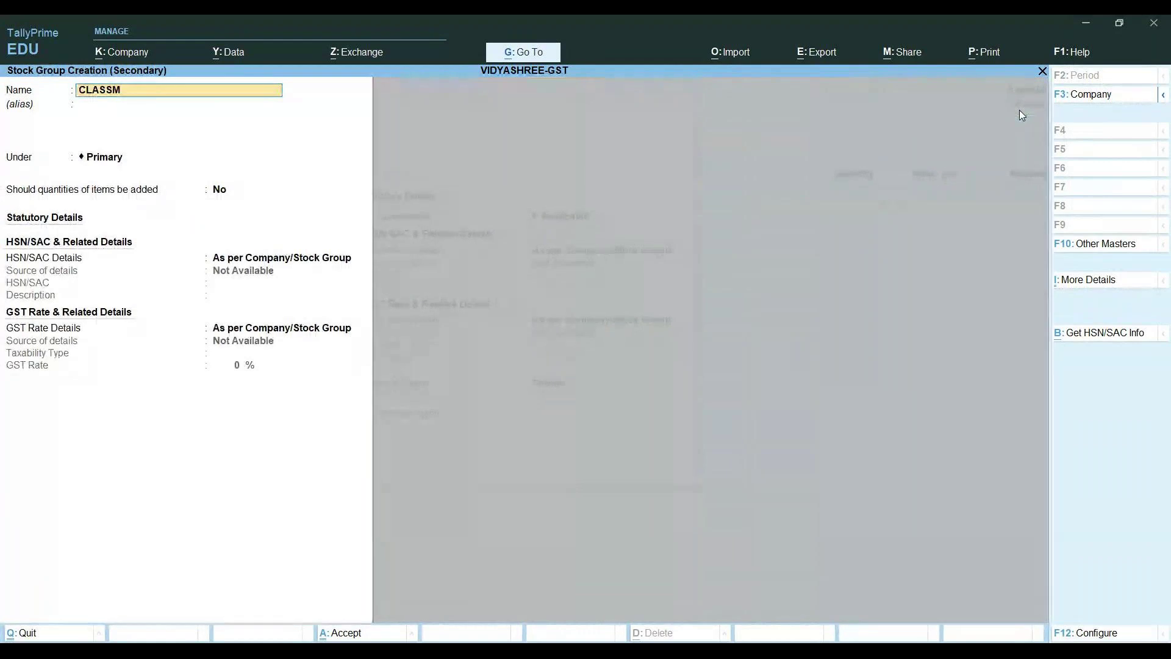
key("BackSpace")
key("BackSpace")
key("BackSpace")
type("ASSMATE")
key("Return")
key("Return")
key("Return")
key("Return")
key("Return")
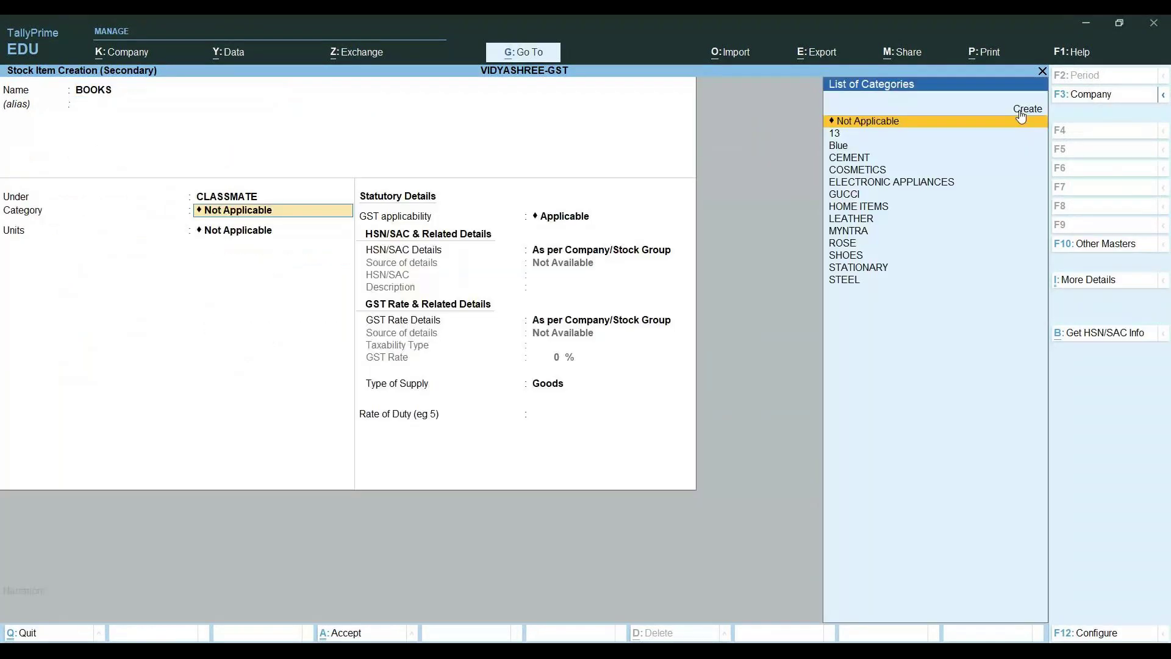
key("Down")
key("Down")
key("Down")
key("Down")
key("Down")
key("Down")
key("Down")
key("Down")
key("Down")
key("Down")
key("Down")
key("Down")
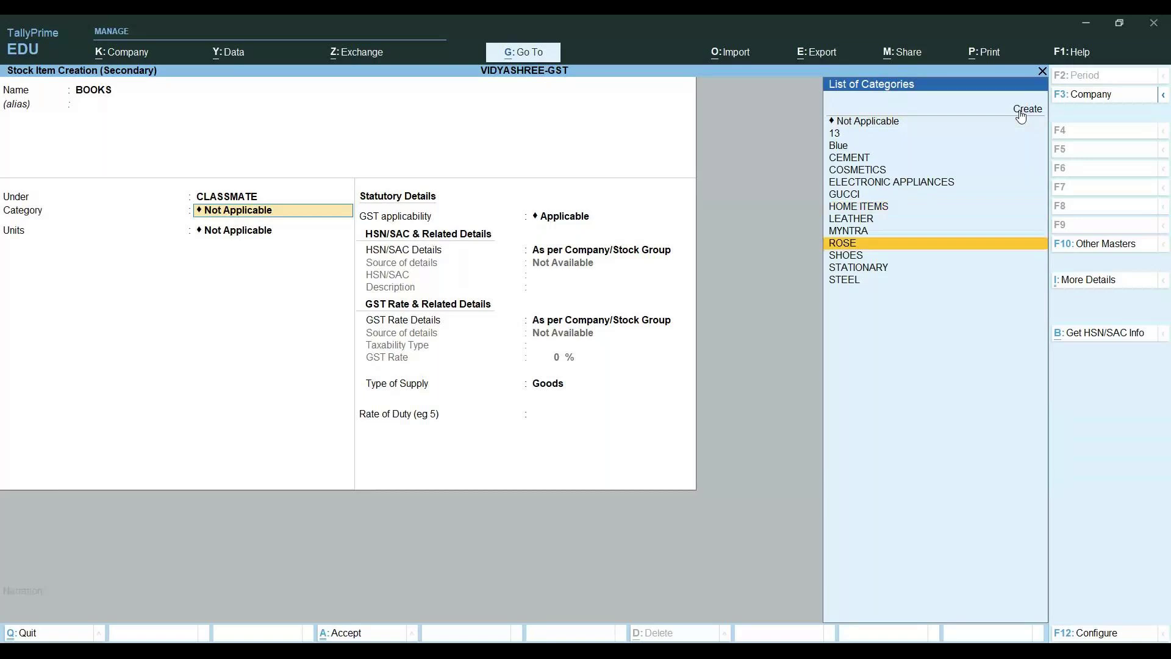
Set the BOOKS item's category to STATIONARY and its unit to NOS
key("Return")
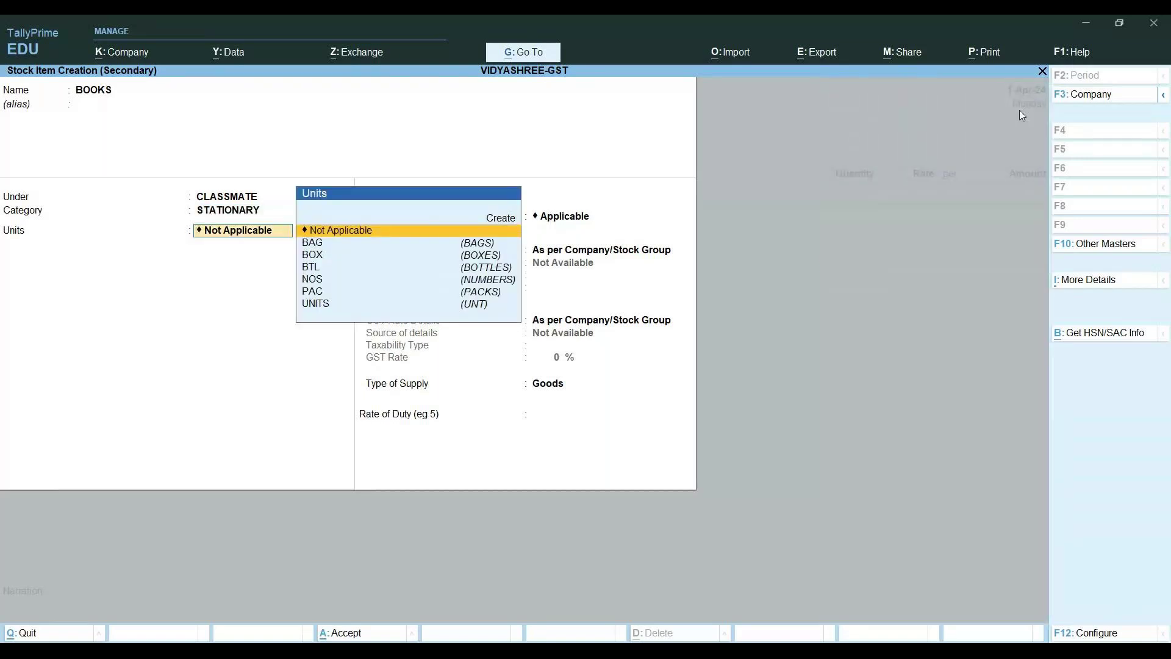
key("Down")
key("Down")
key("Down")
key("Down")
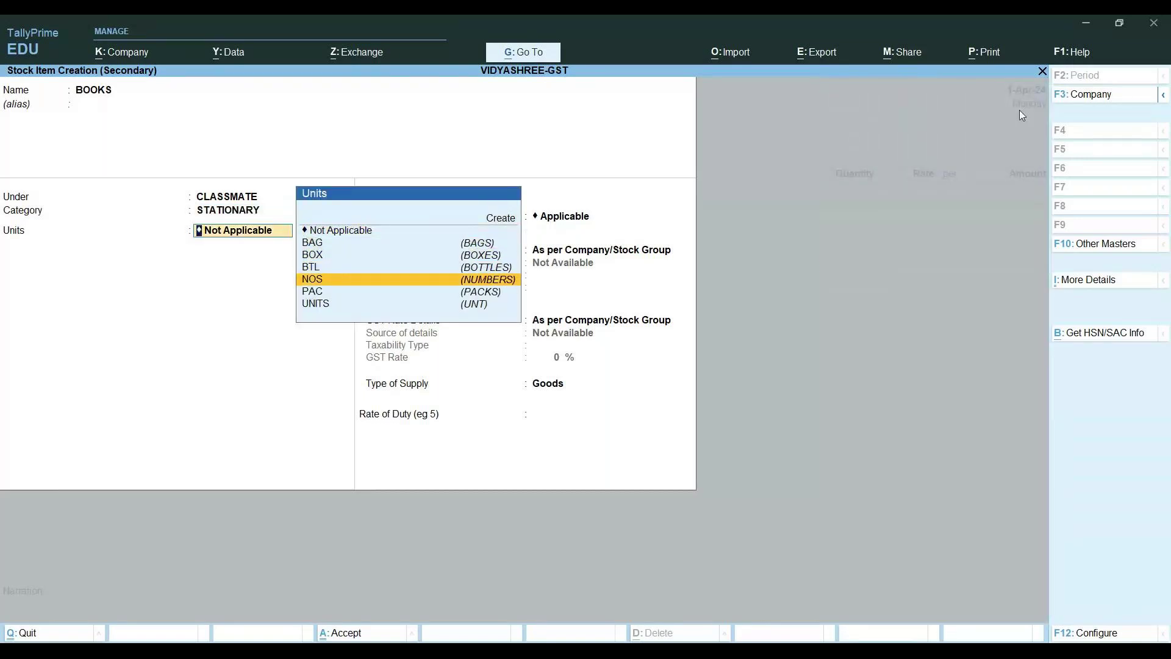
key("Return")
key("Return")
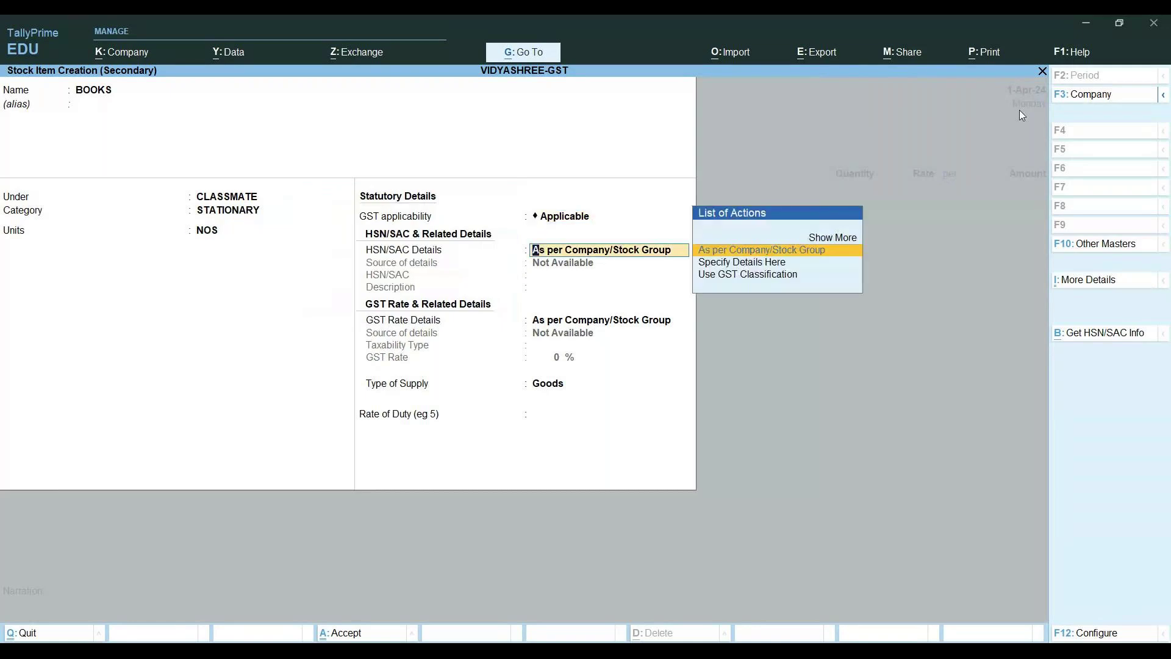
key("Down")
key("Return")
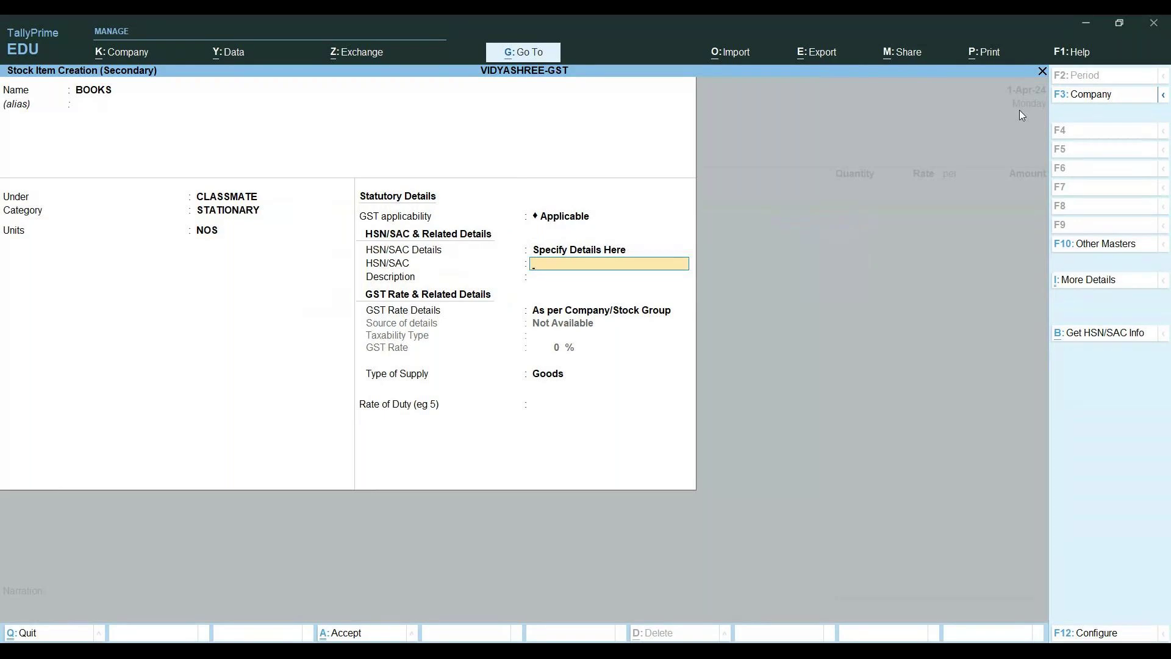
Give BOOKS taxable 5% GST as Goods, save it, and enter it on the voucher
key("Return")
key("Return")
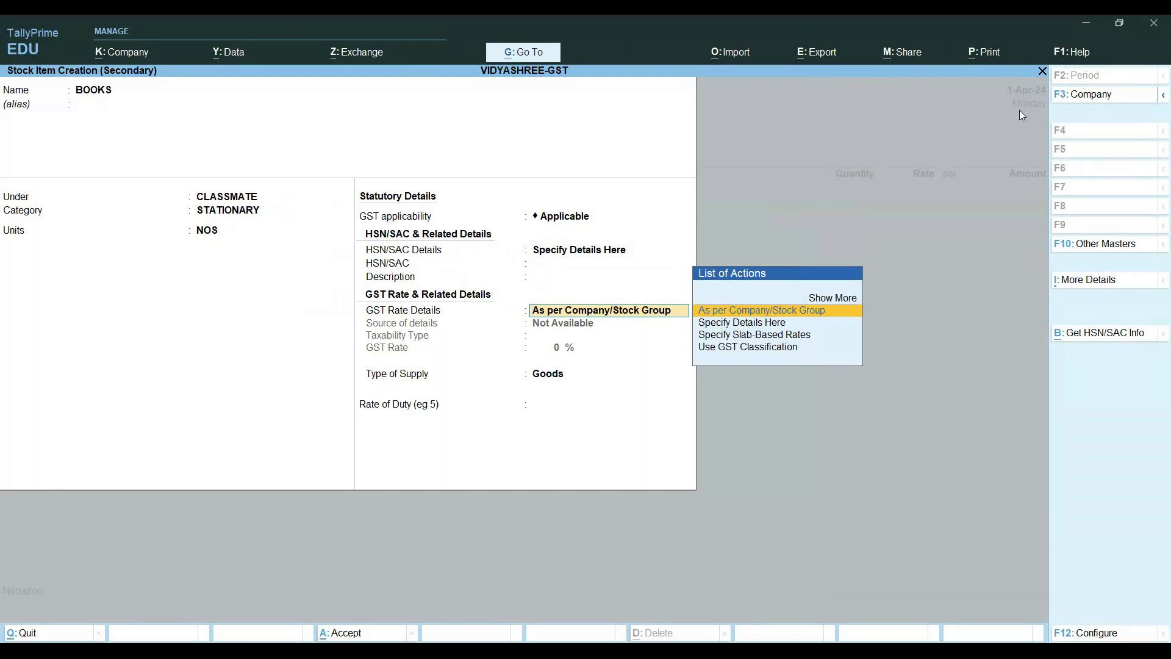
key("Down")
key("Return")
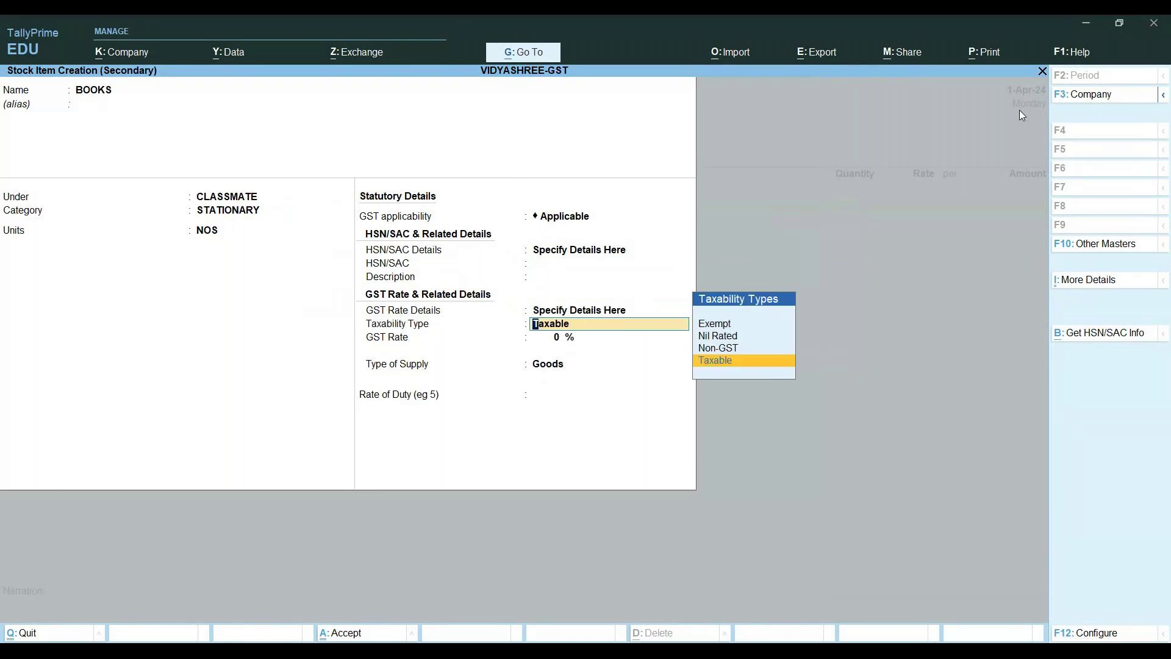
key("Return")
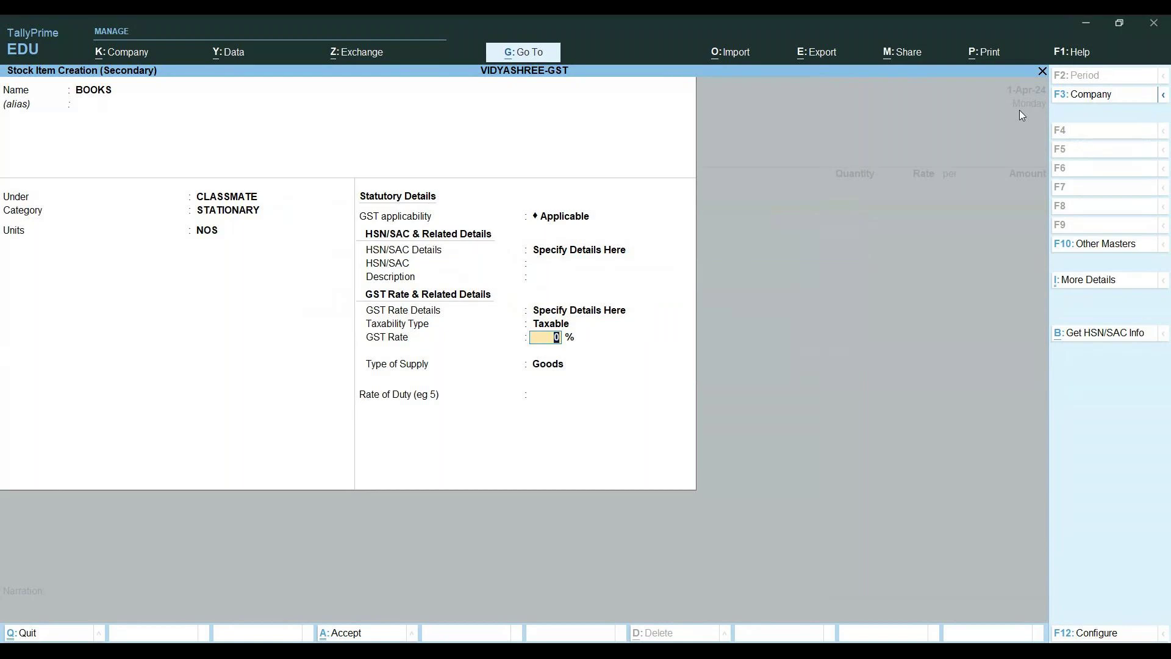
type("5")
key("Return")
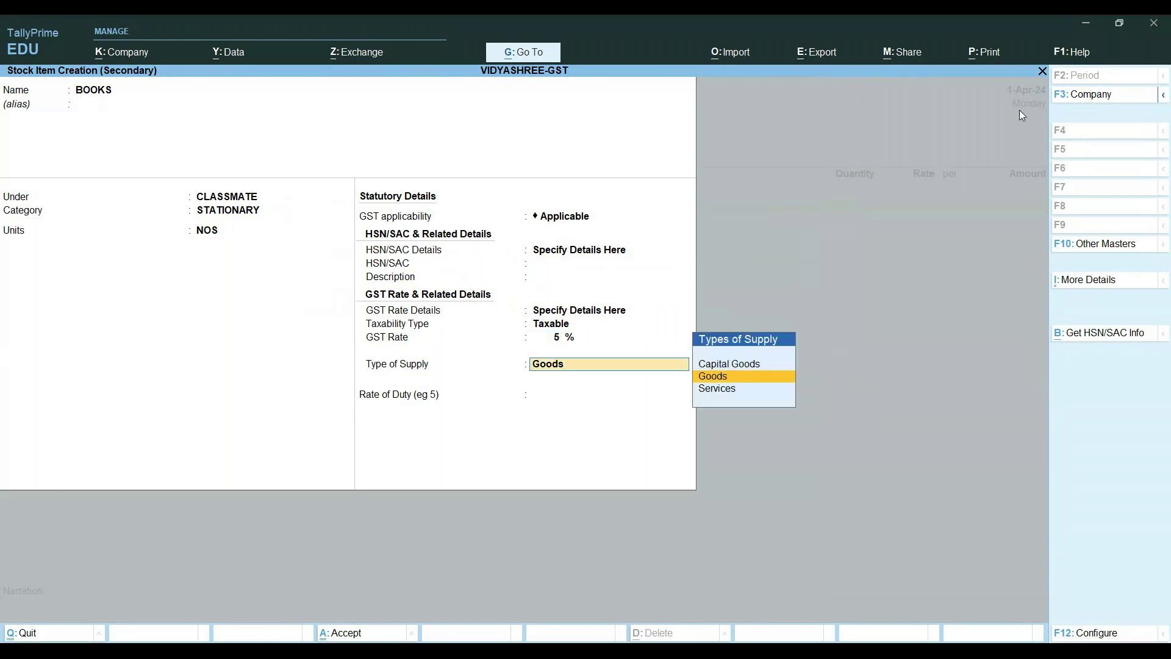
key("Return")
key("Return")
key("Return")
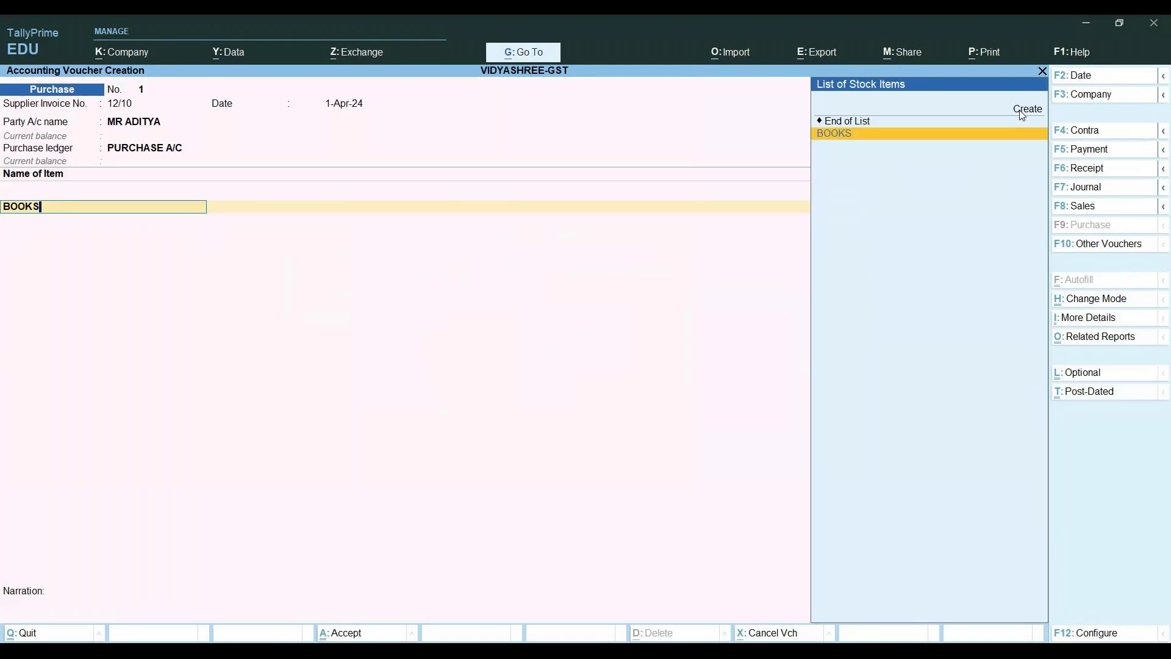
key("Return")
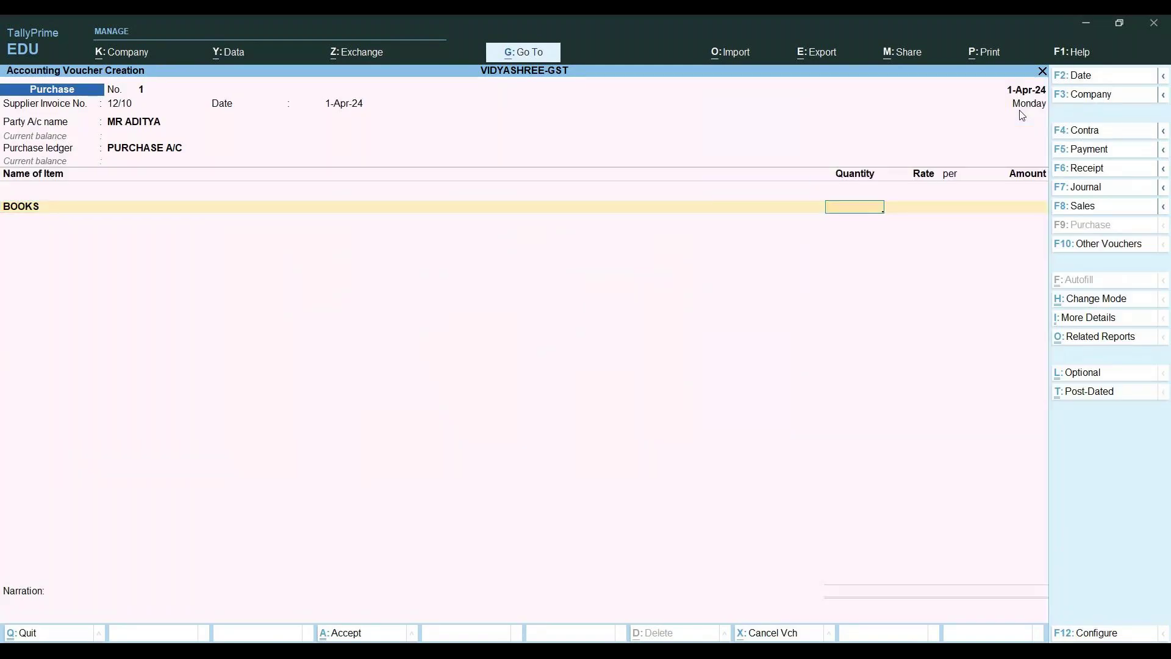
Enter 100 NOS at rate 1000 for BOOKS, totalling 1,00,000.00
type("100")
key("Return")
type("1000")
key("Return")
key("Return")
key("Return")
key("Return")
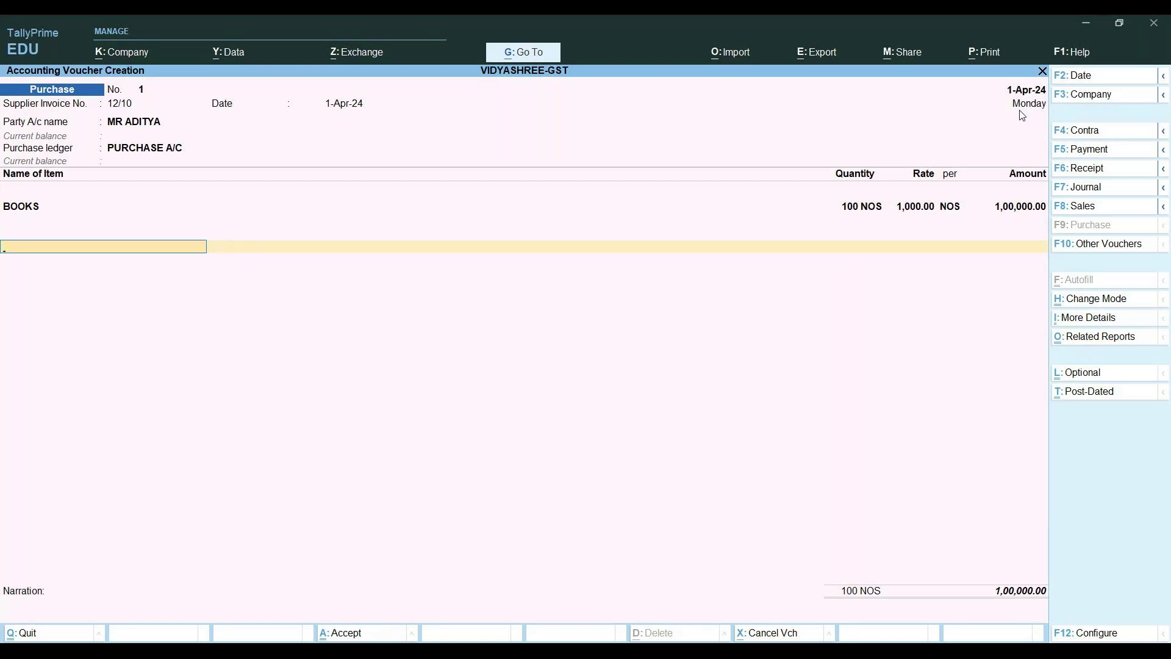
Add a CGST tax row beneath the BOOKS item line
type("C")
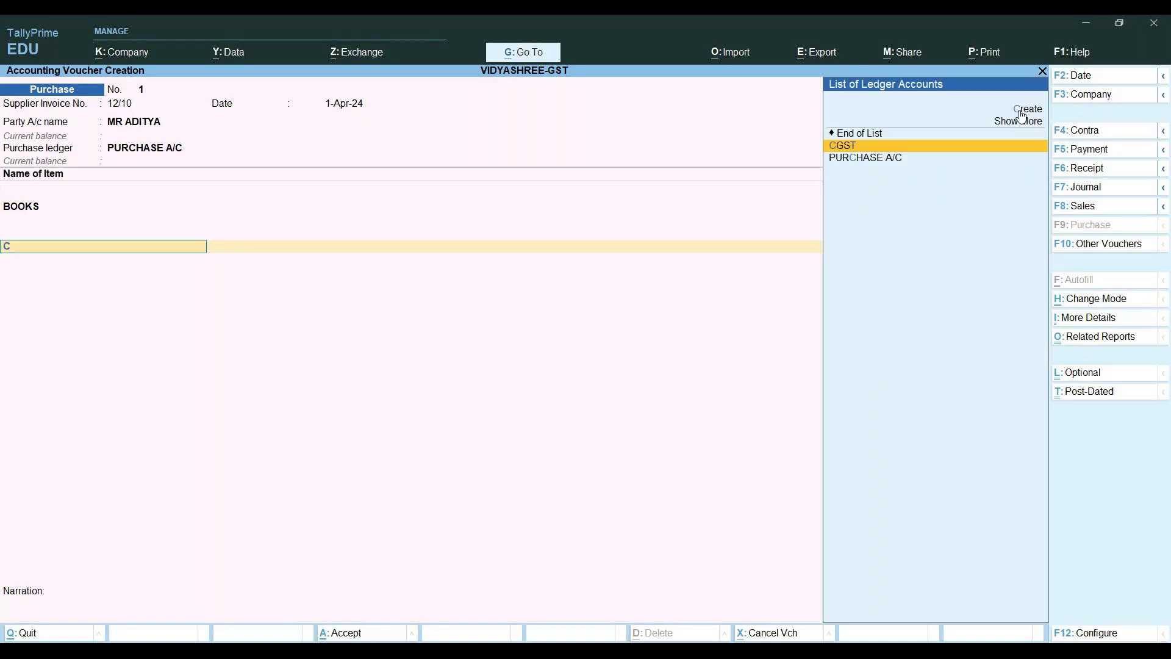
key("Return")
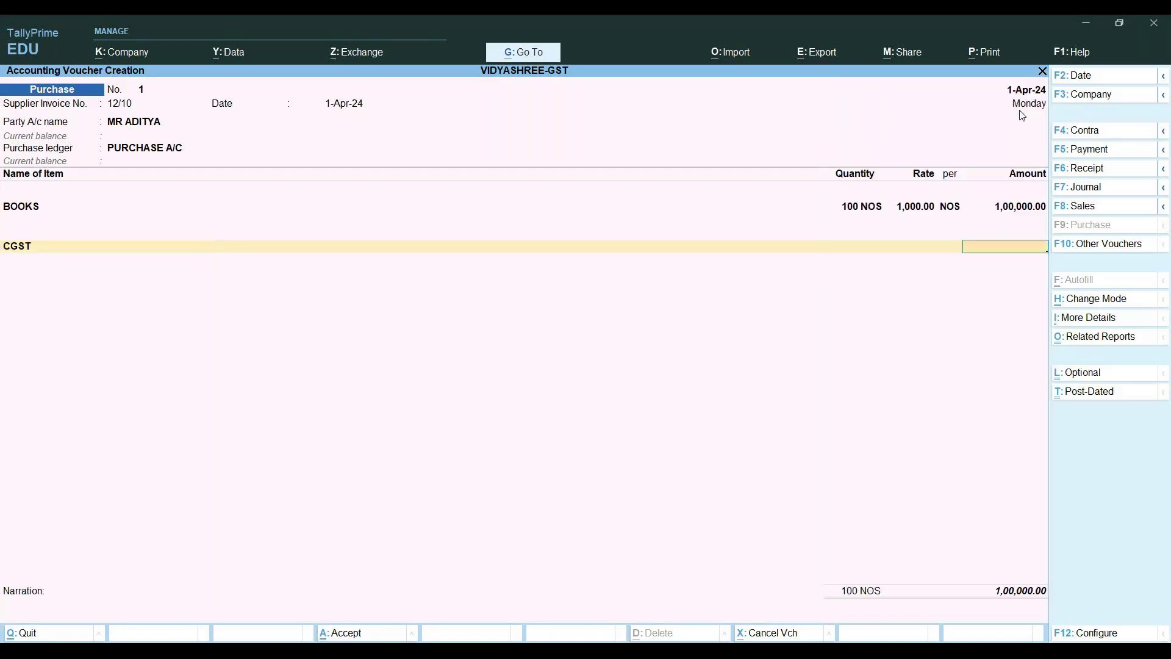
key("BackSpace")
key("BackSpace")
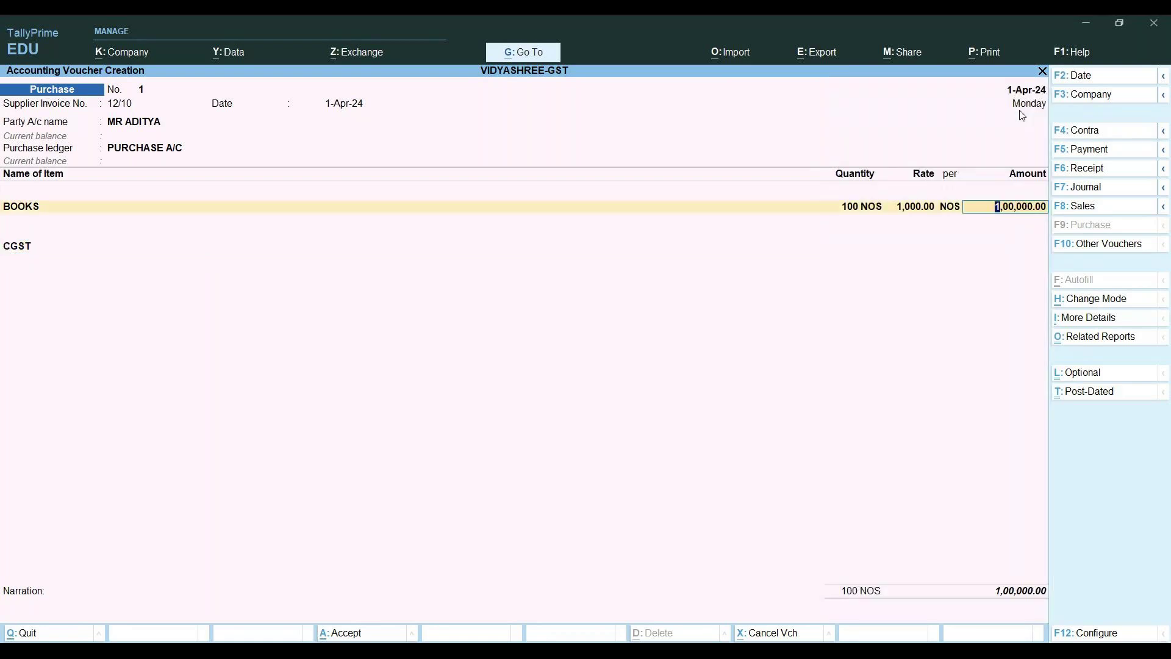
key("Return")
Discard an unneeded Stock Item Creation form and start creating a new ledger
key("alt")
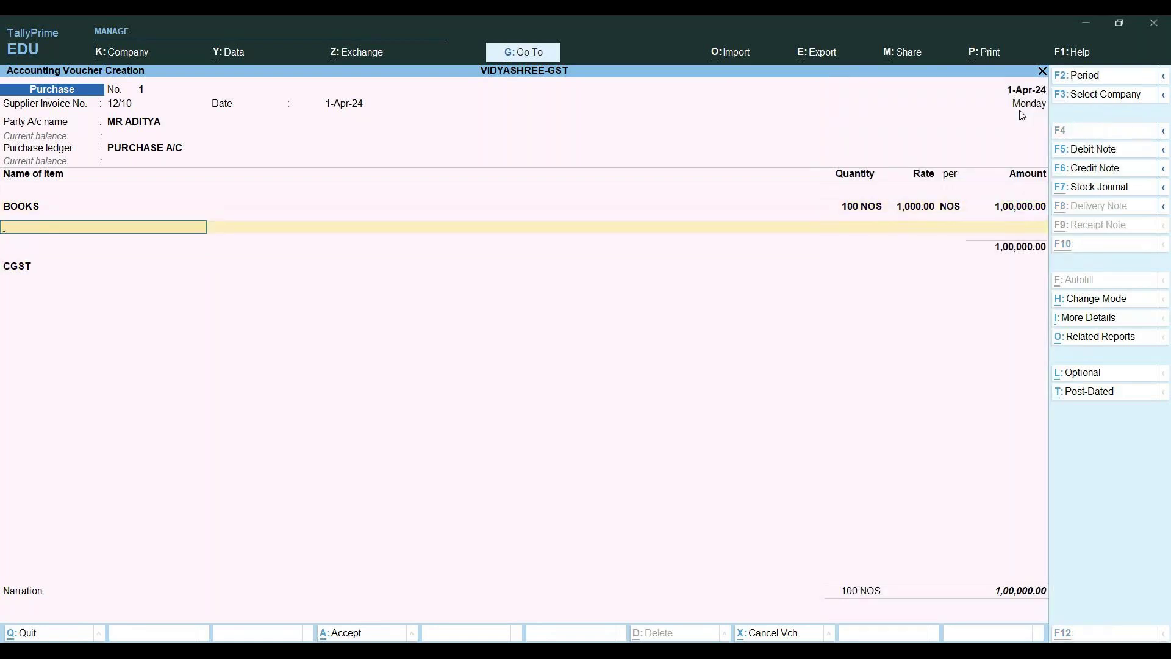
key("alt+c")
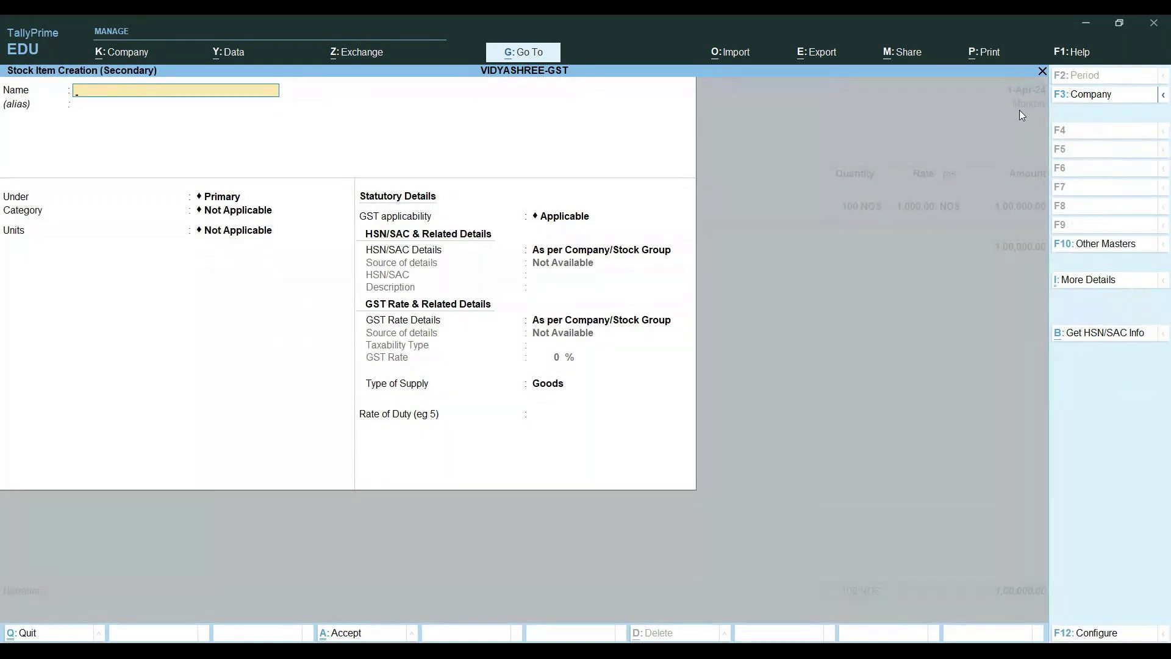
key("Escape")
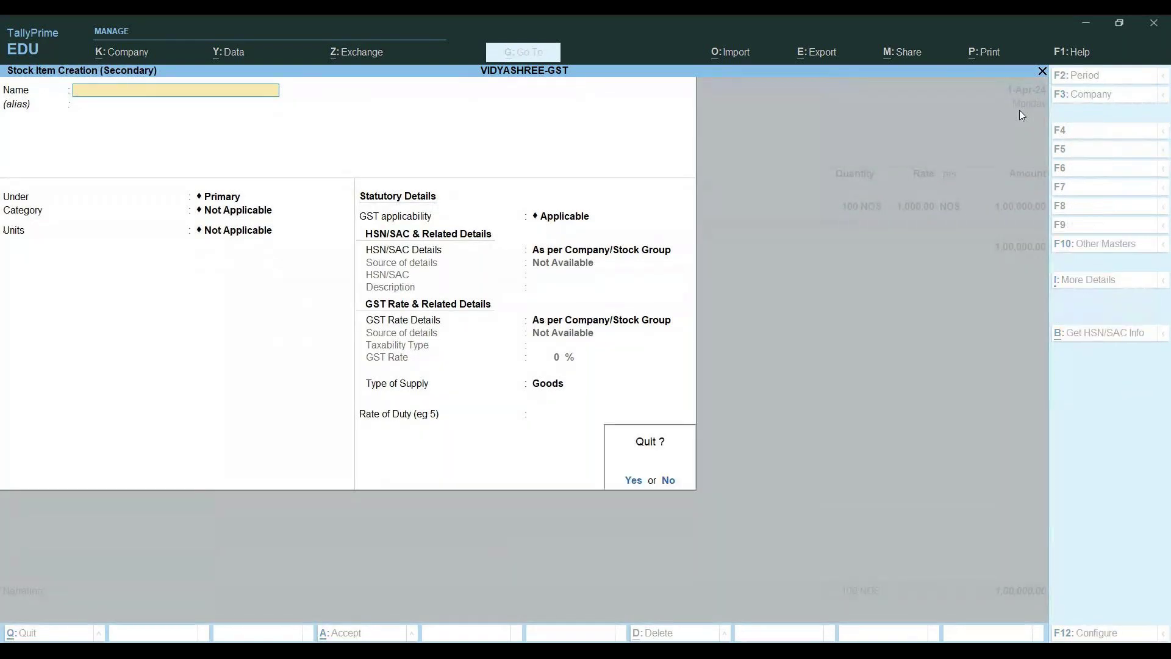
key("y")
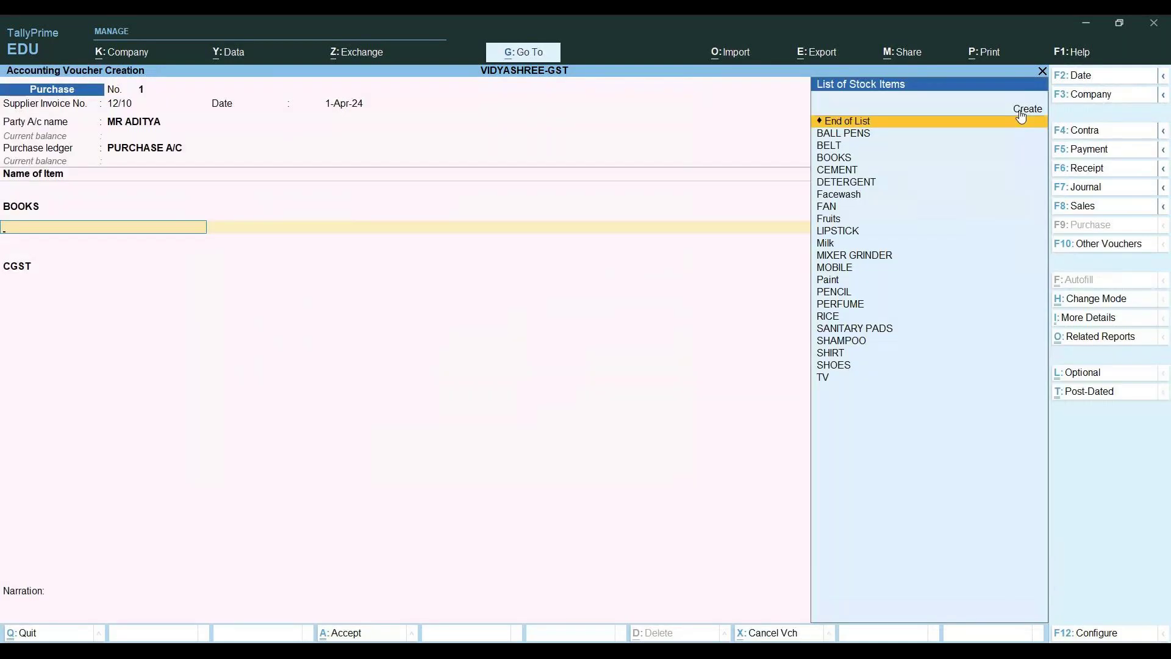
key("Return")
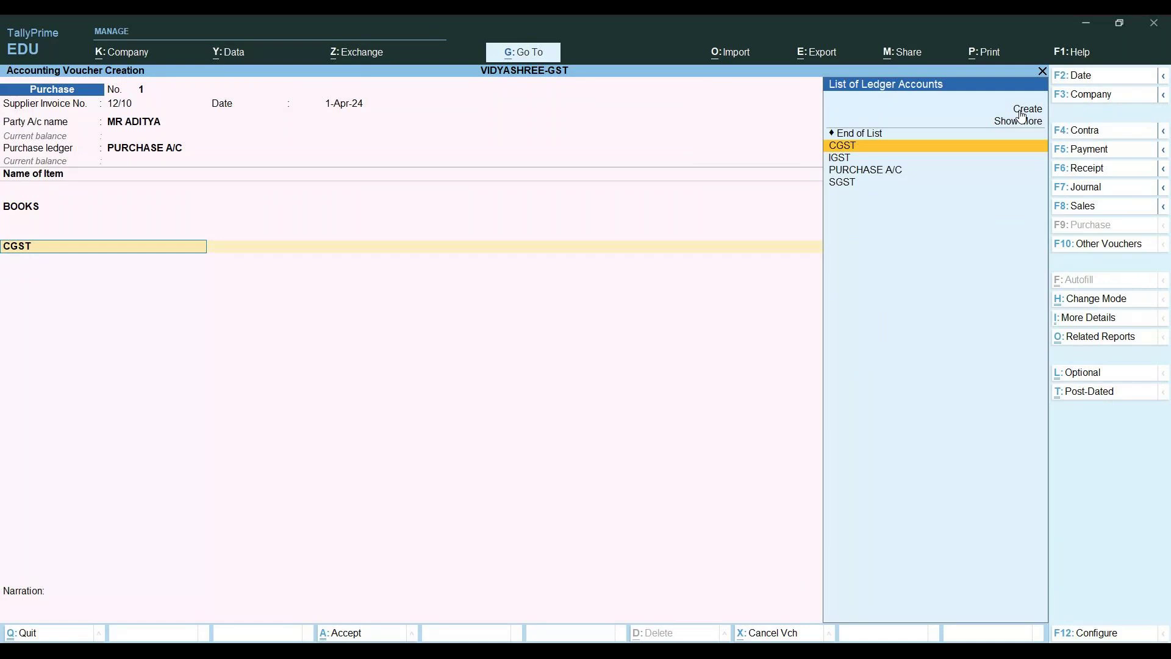
left_click(1020, 111)
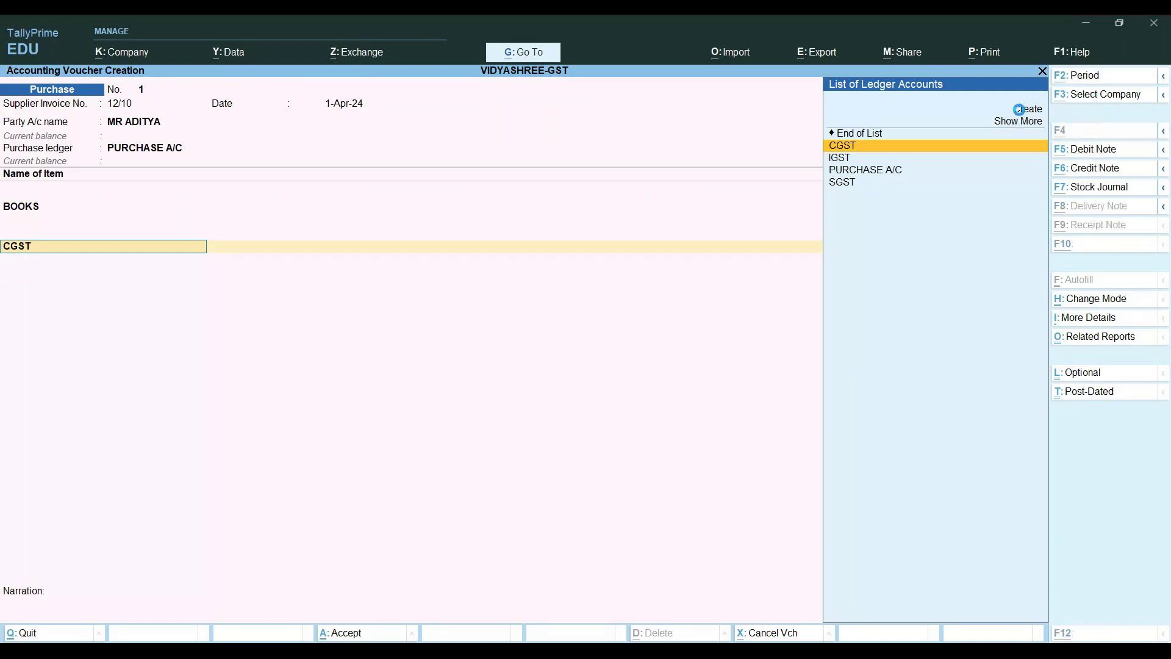
left_click(1019, 110)
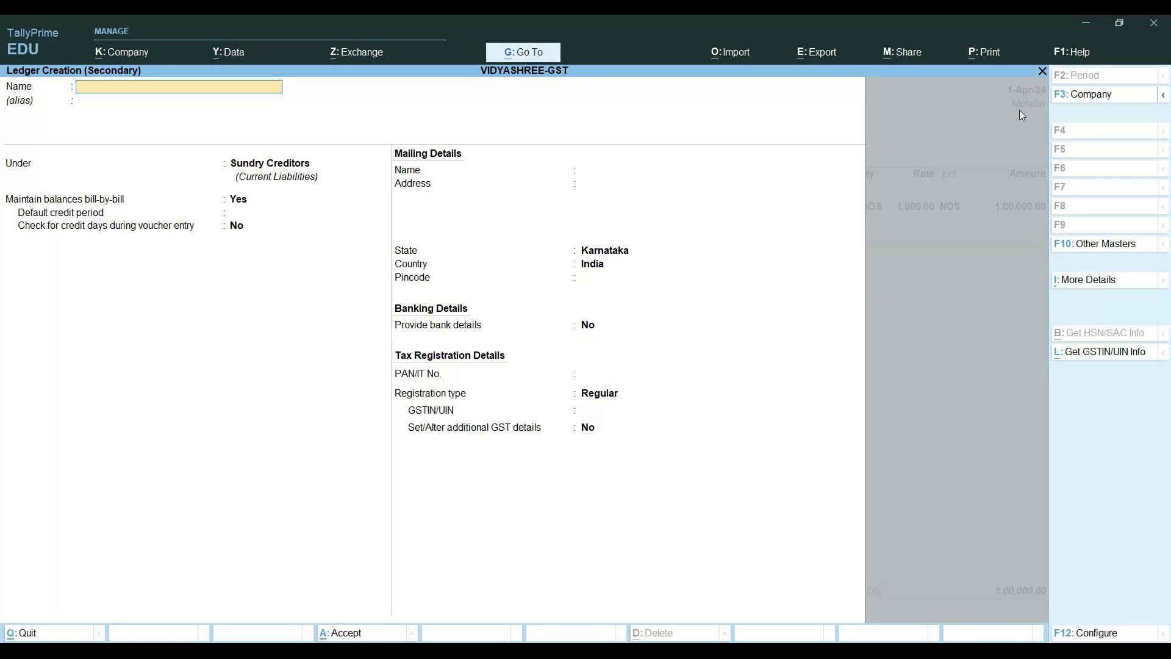
Create ledger CENTRAL TAX under Duties & Taxes as GST, CGST type, 0% and Not Applicable rounding
type("CENTRAL TAX")
key("Return")
key("Return")
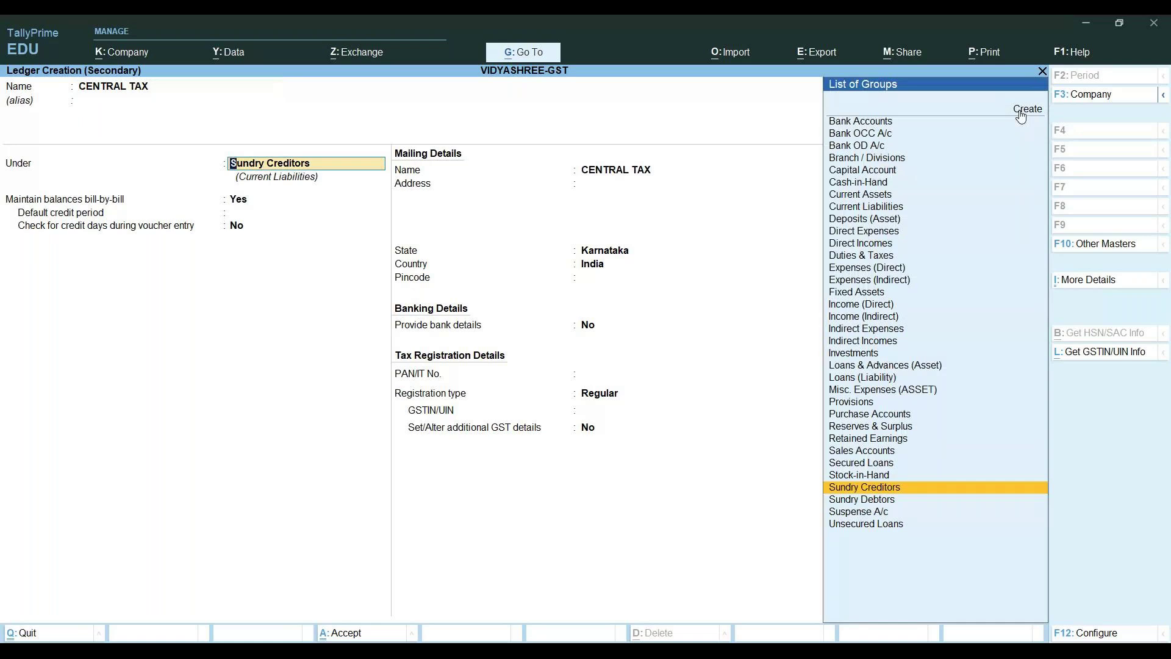
type("DU")
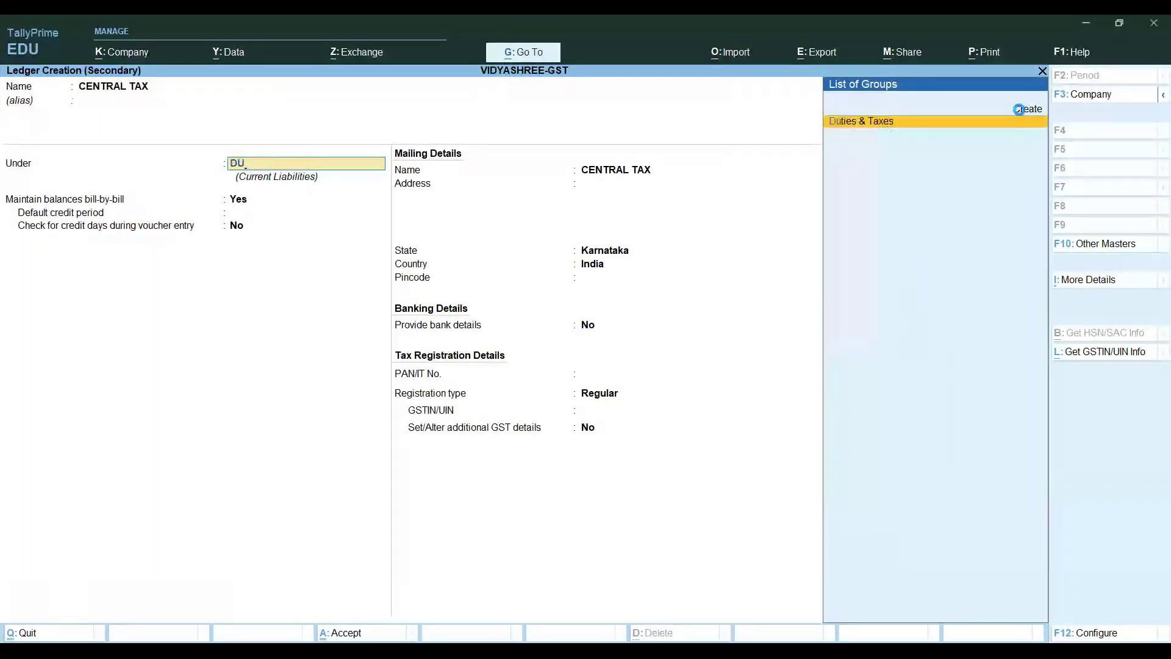
key("Return")
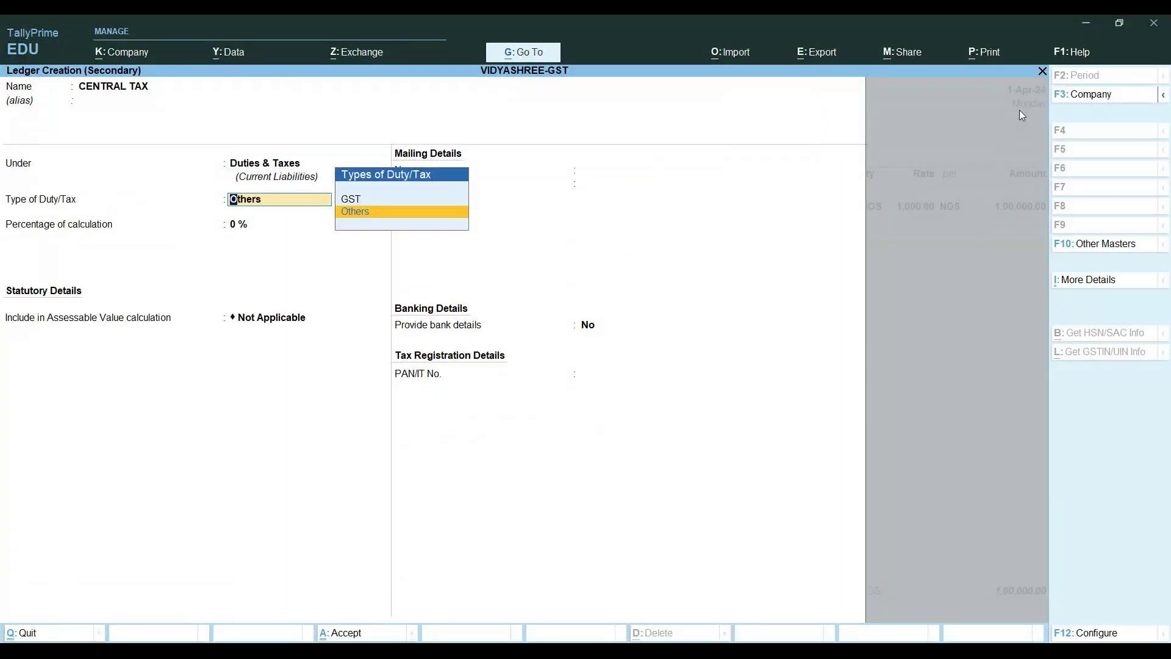
key("Up")
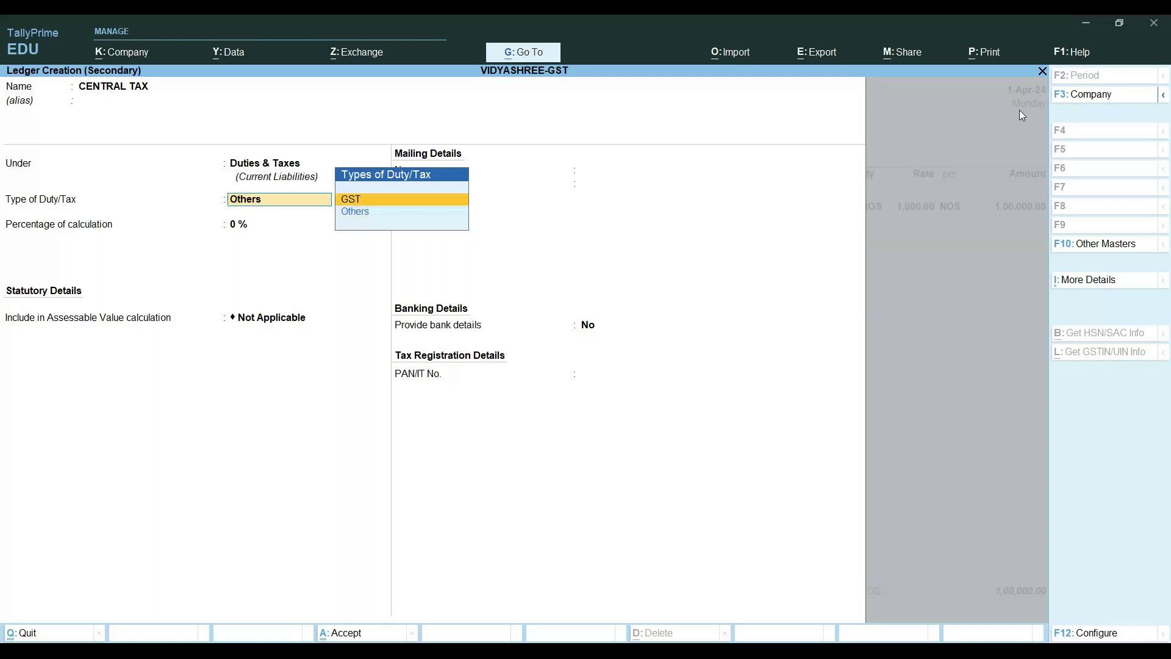
key("Return")
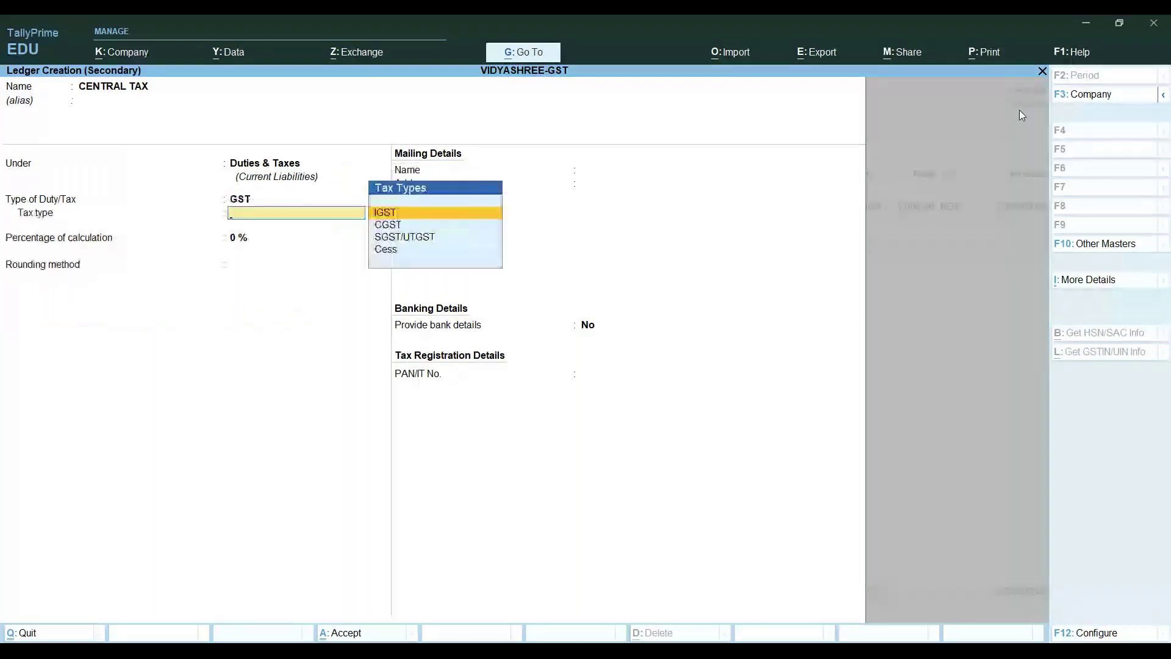
key("Down")
key("Return")
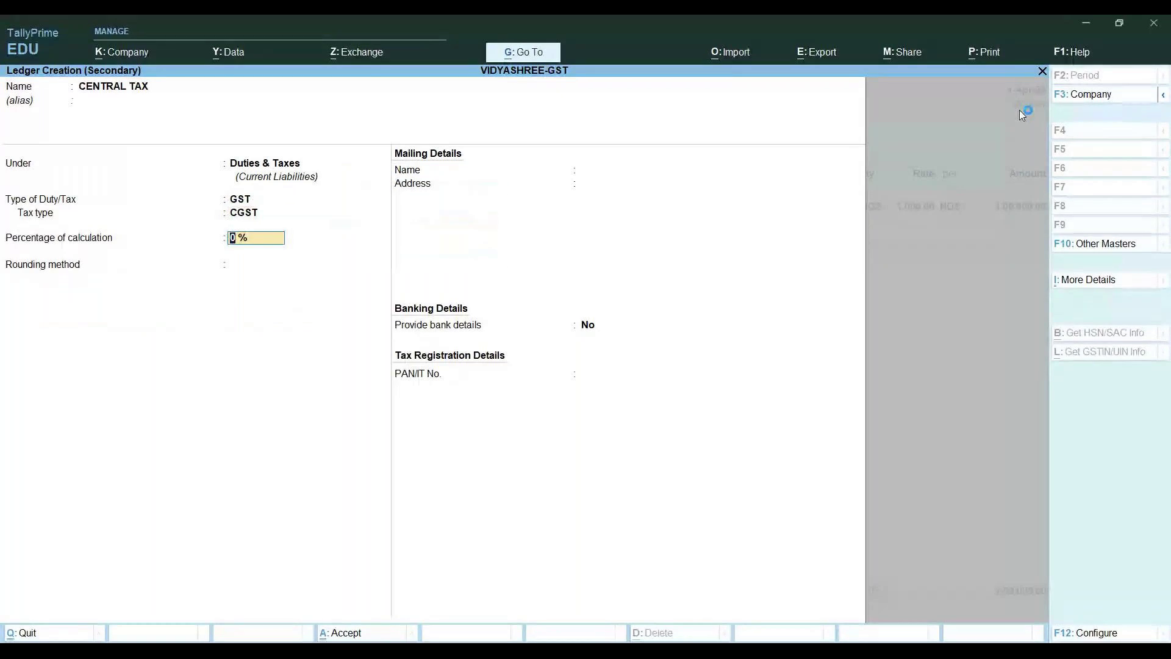
key("Return")
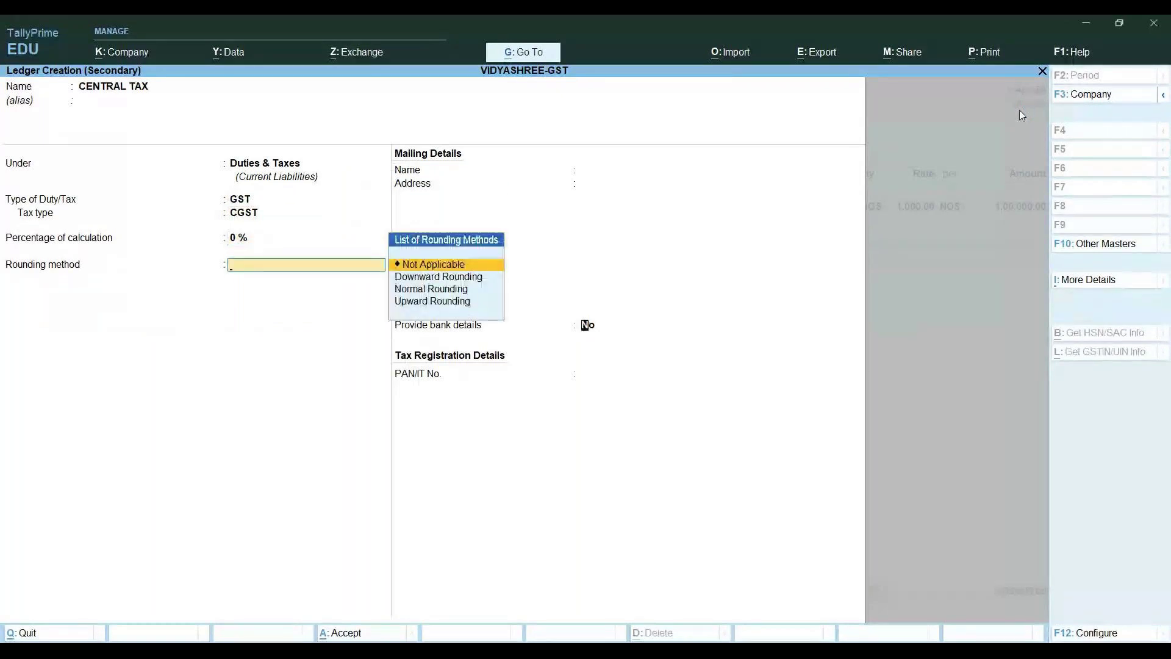
key("Return")
key("Return")
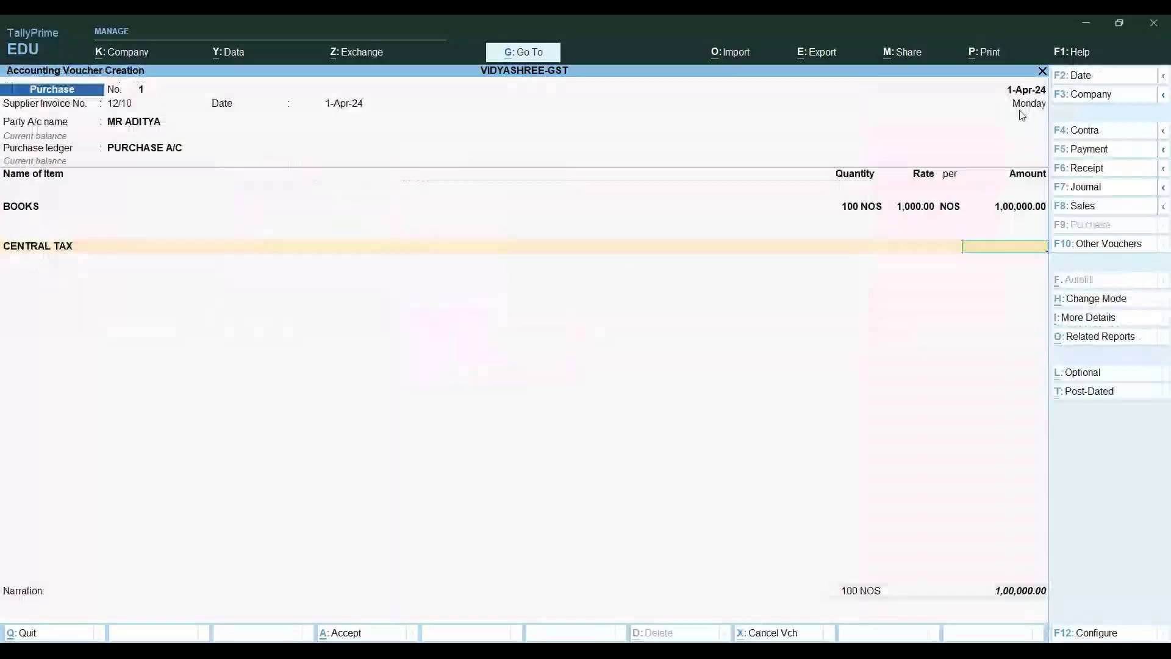
key("Return")
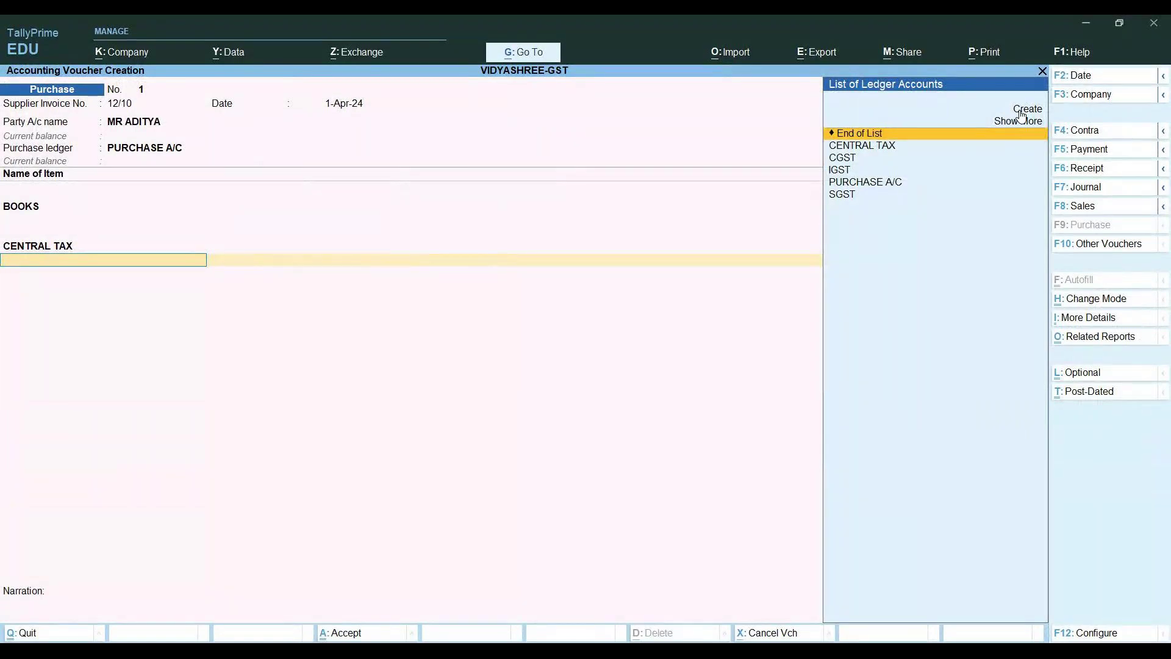
Close the ledger list and quit the unsaved BOOKS purchase voucher
key("Down")
key("Down")
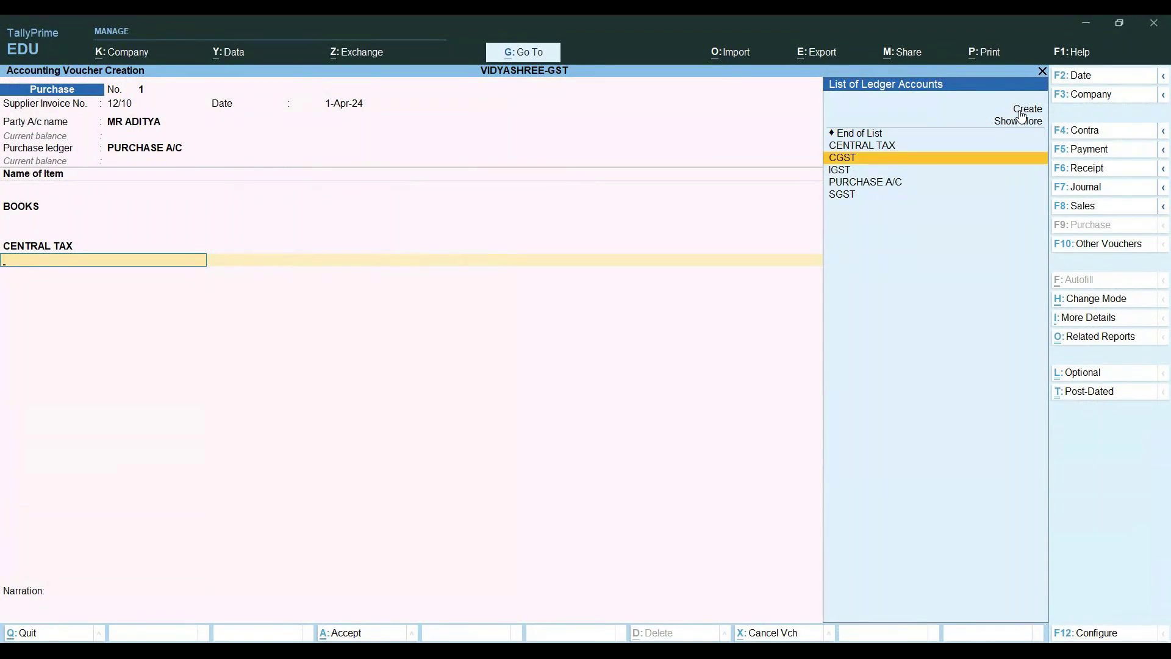
key("Escape")
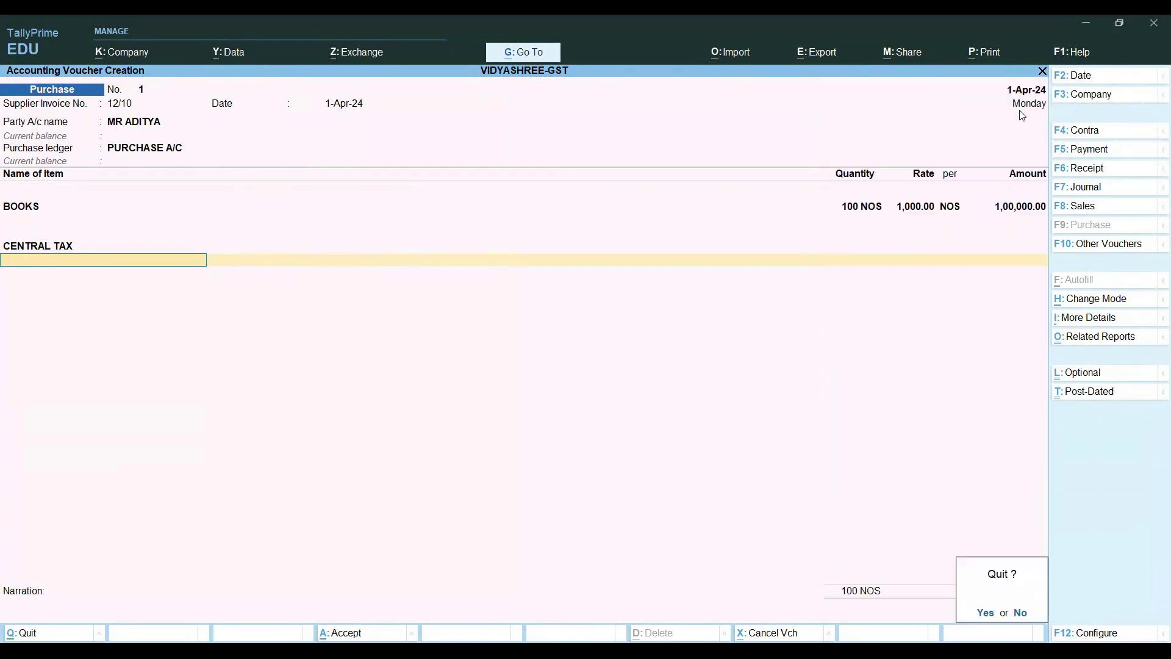
key("y")
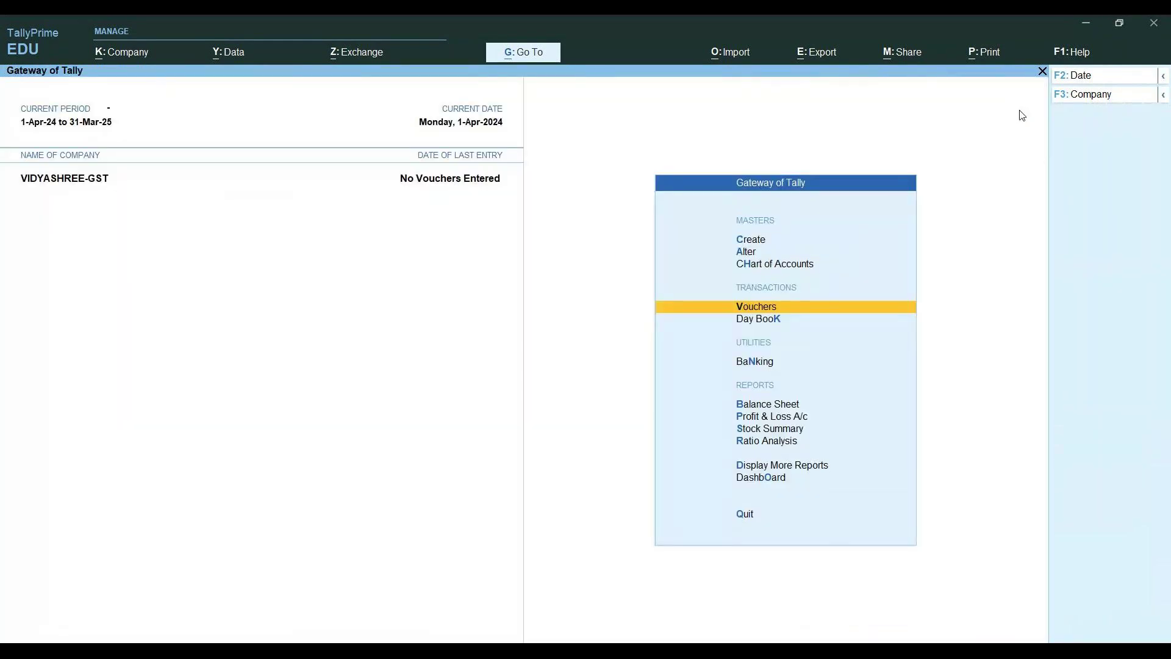
Open and close a new purchase voucher, then bring up the Company options with Alt+K
key("Return")
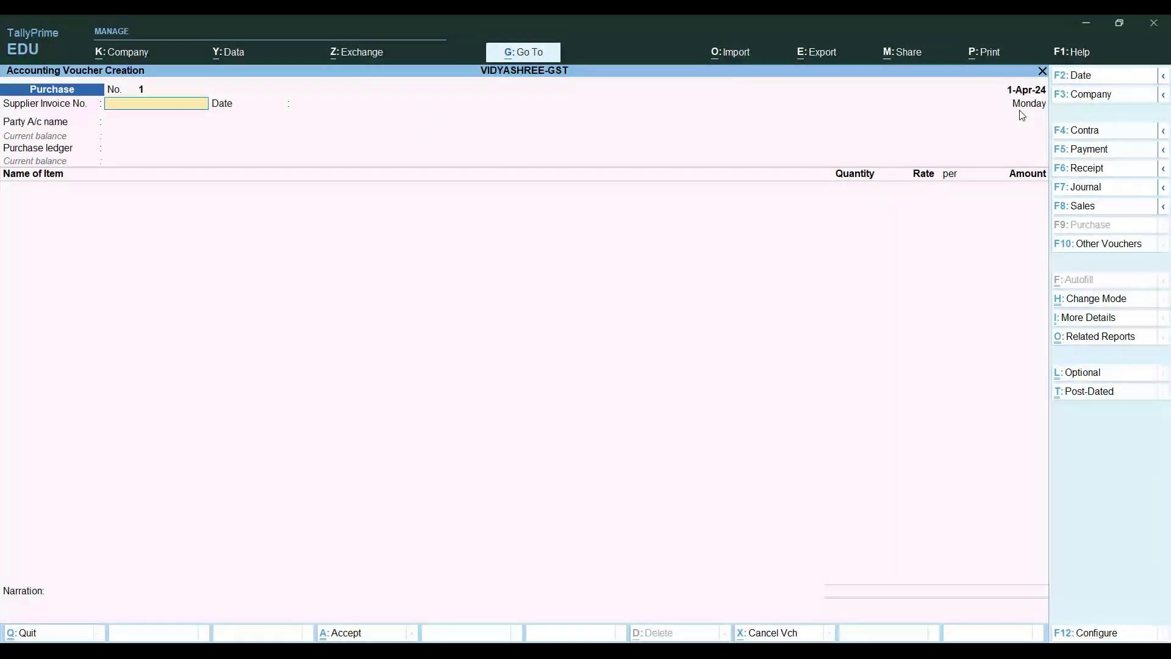
key("Escape")
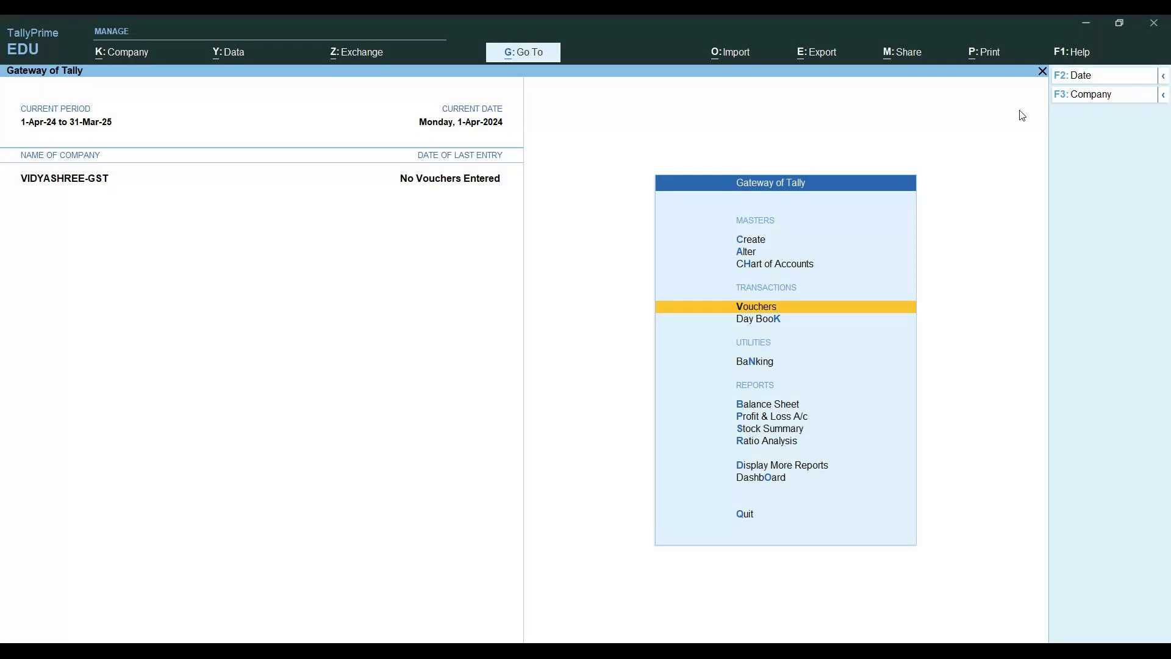
key("alt")
key("alt+k")
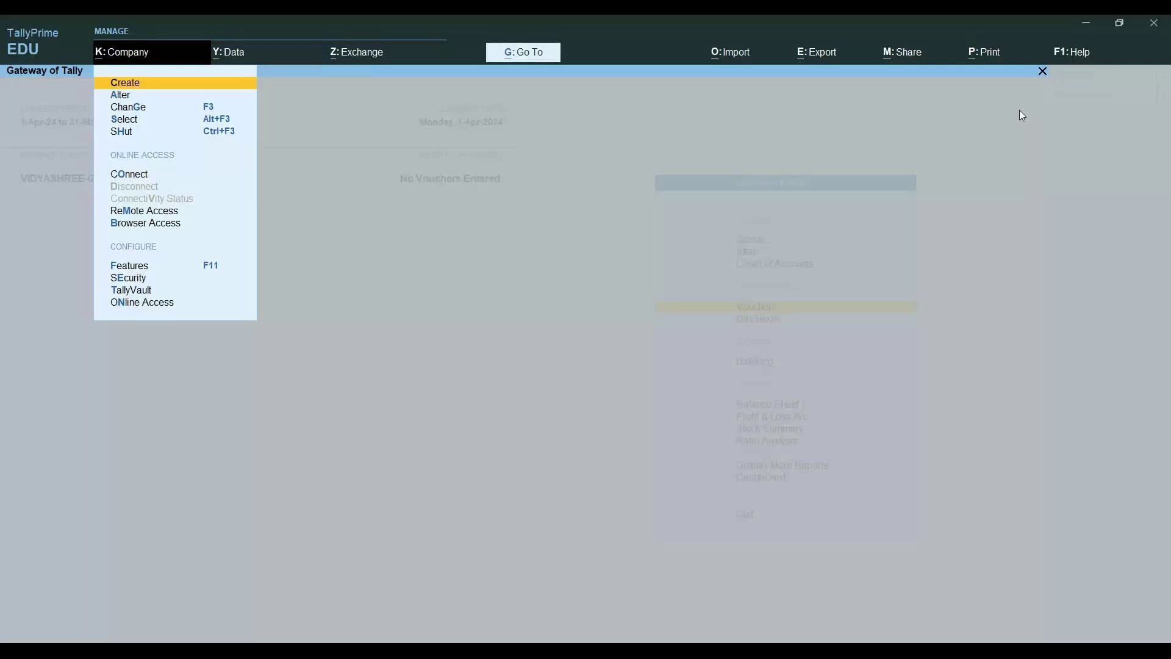
Review the VIDYASHREE-GST company alteration details and quit without saving any changes
key("Down")
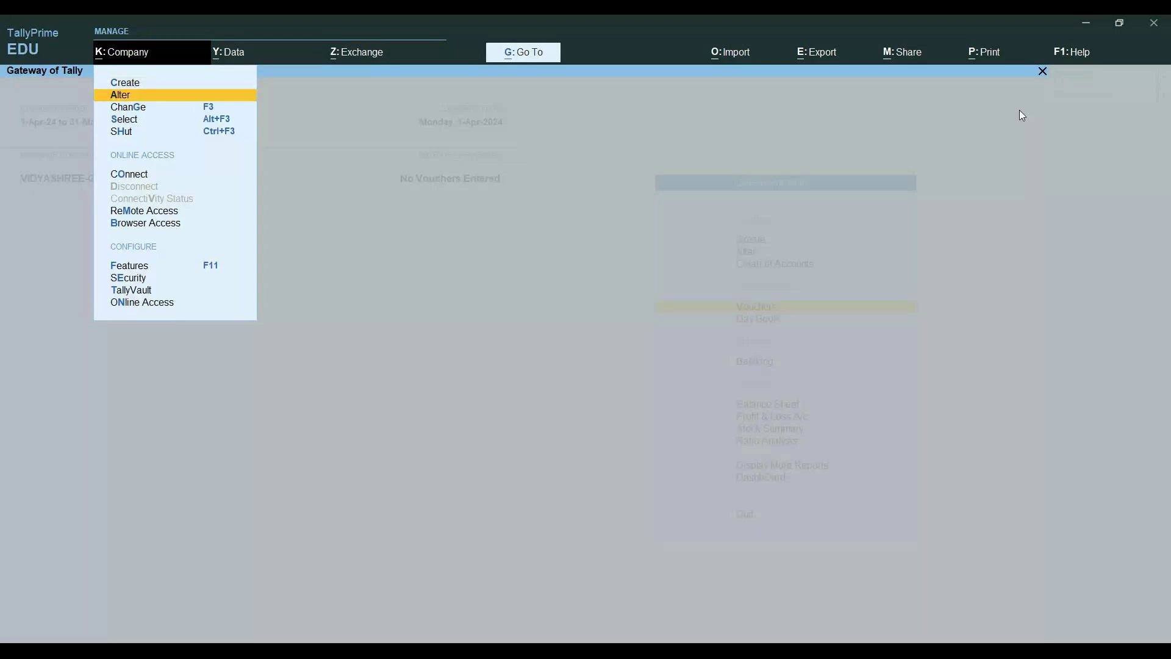
key("Return")
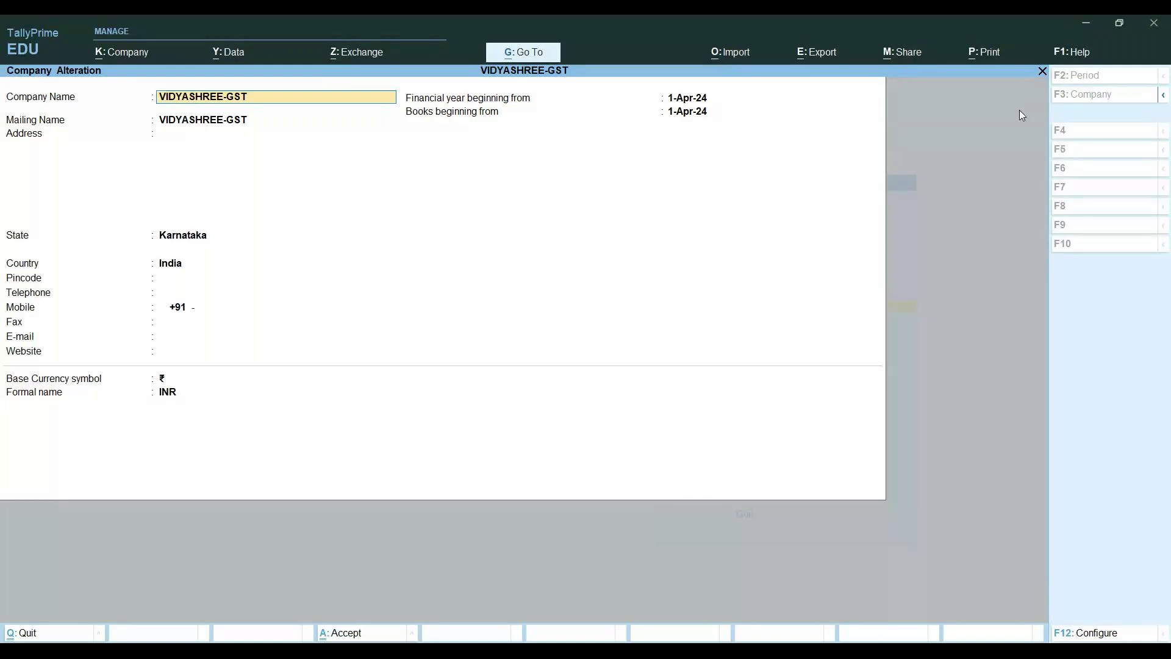
key("BackSpace")
key("Escape")
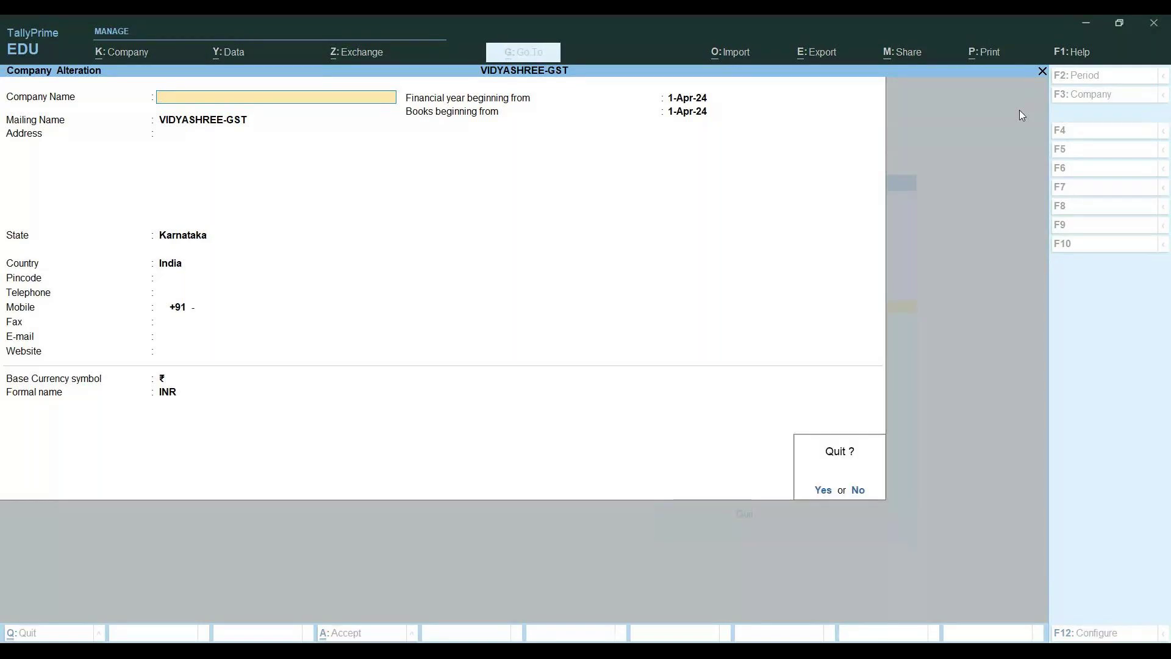
key("y")
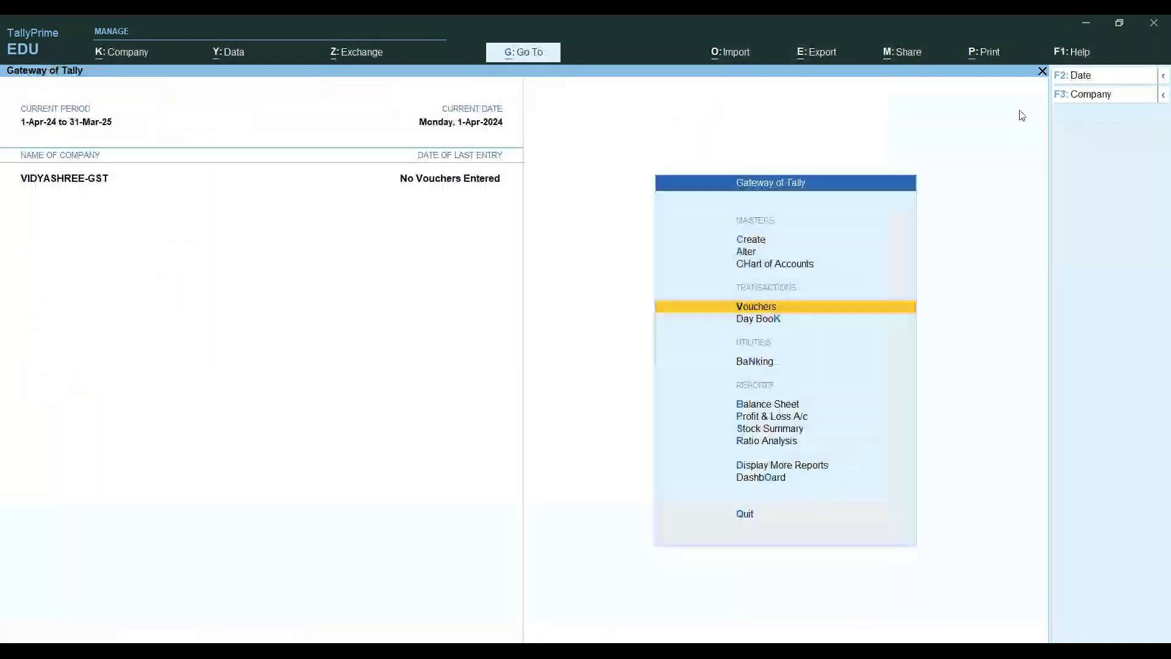
Open and discard a purchase voucher, then bring up Company Features for VIDYASHREE-GST
key("ctrl")
key("Return")
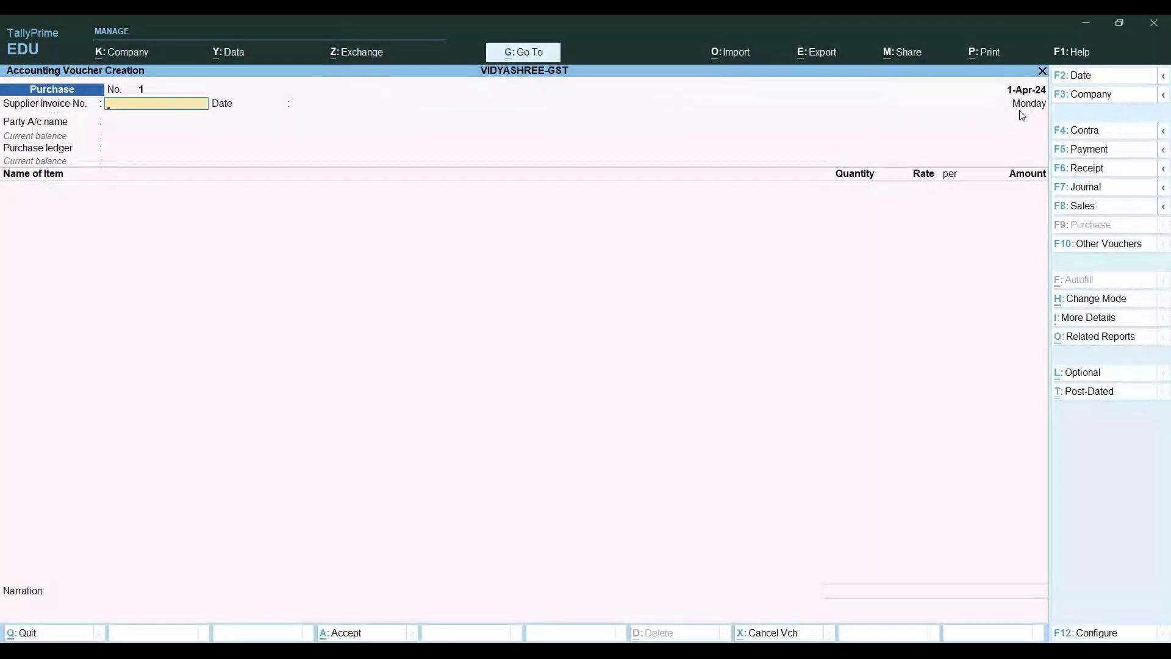
key("Escape")
key("y")
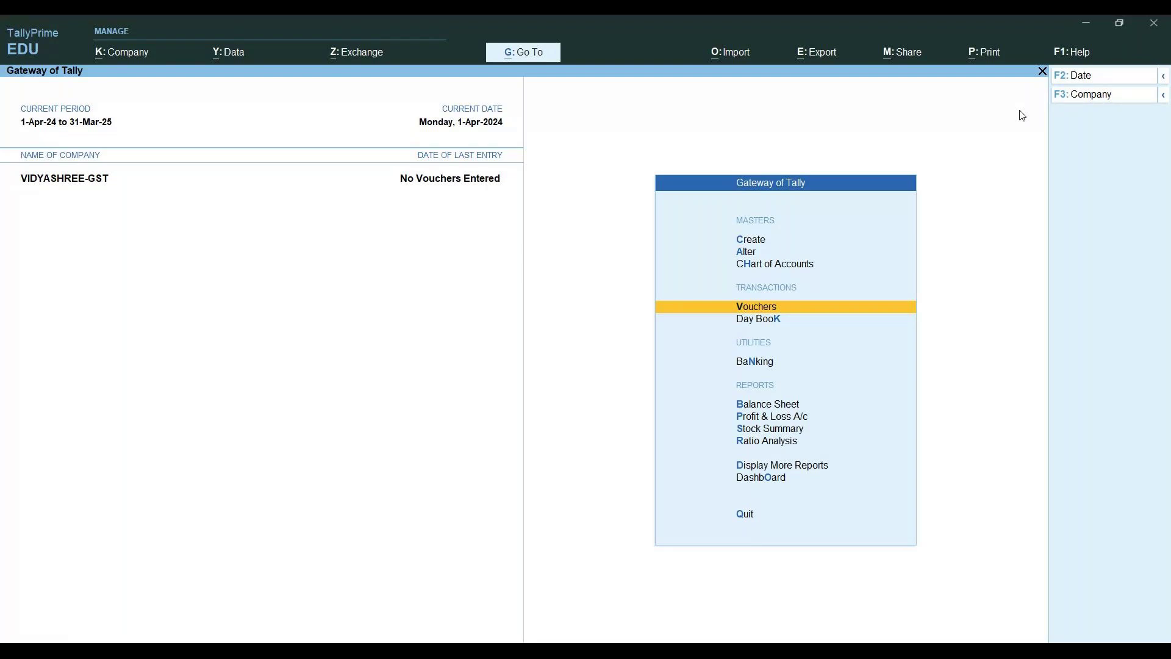
key("F11")
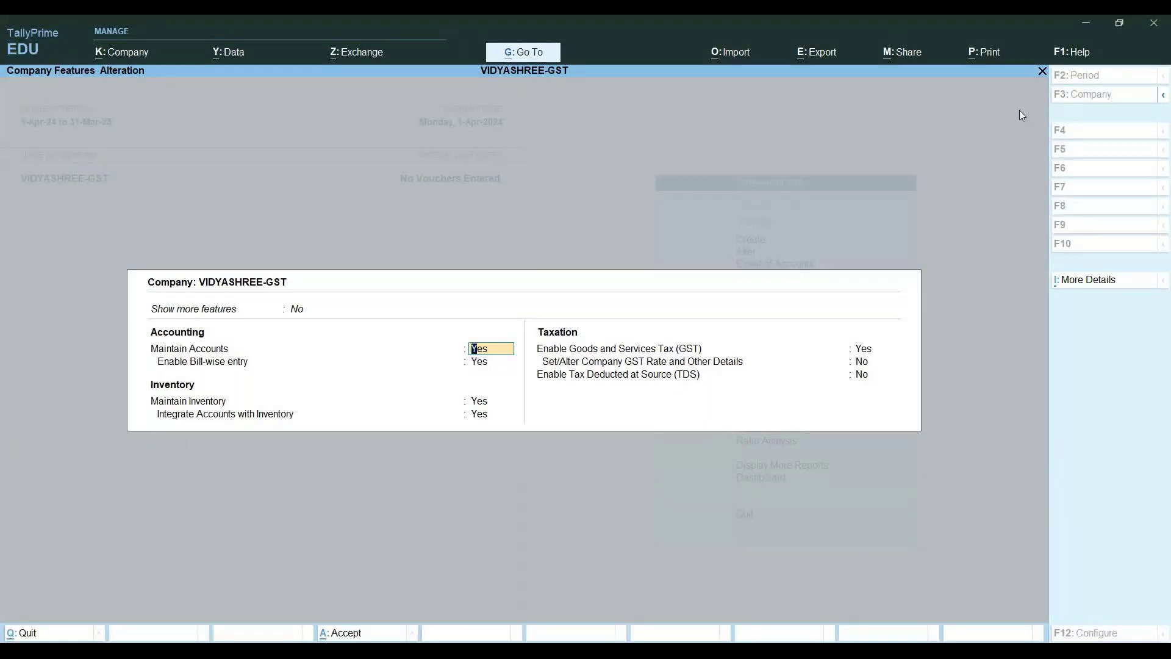
Set Show more features to Yes and advance to the Regular GST registration details
key("Up")
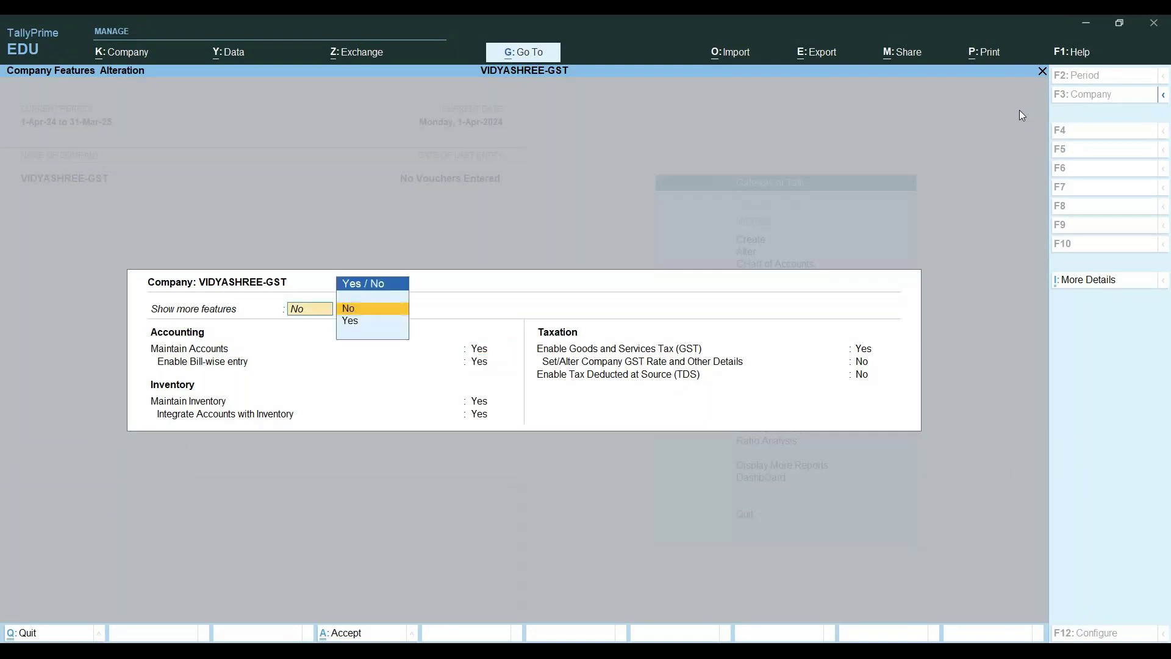
key("Down")
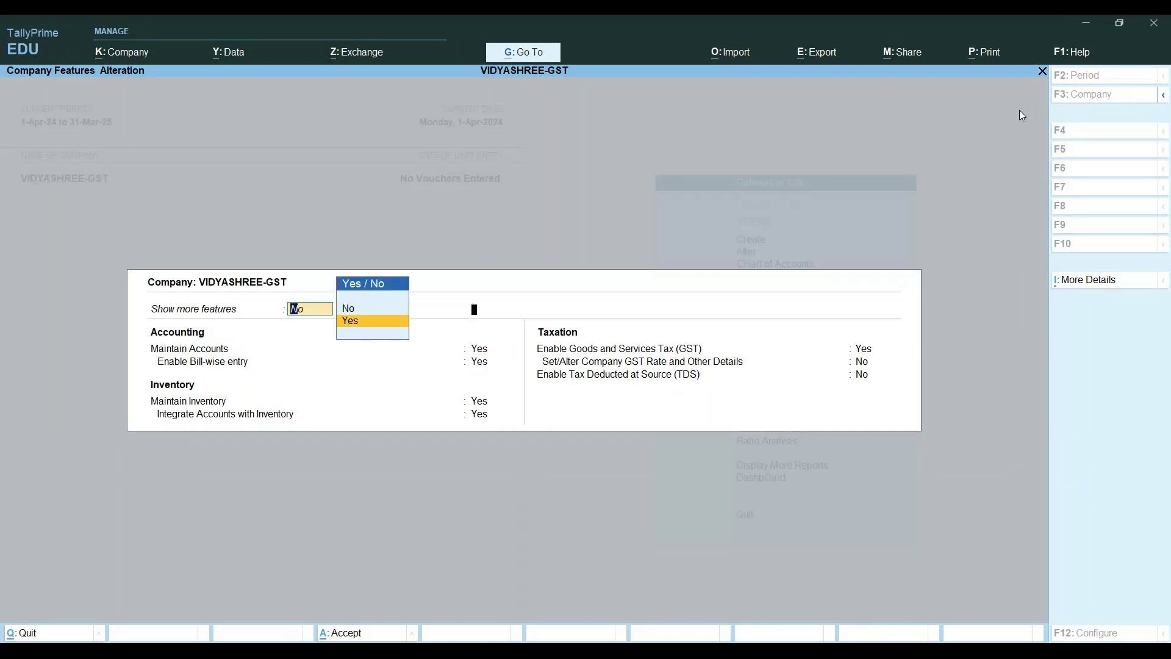
key("Return")
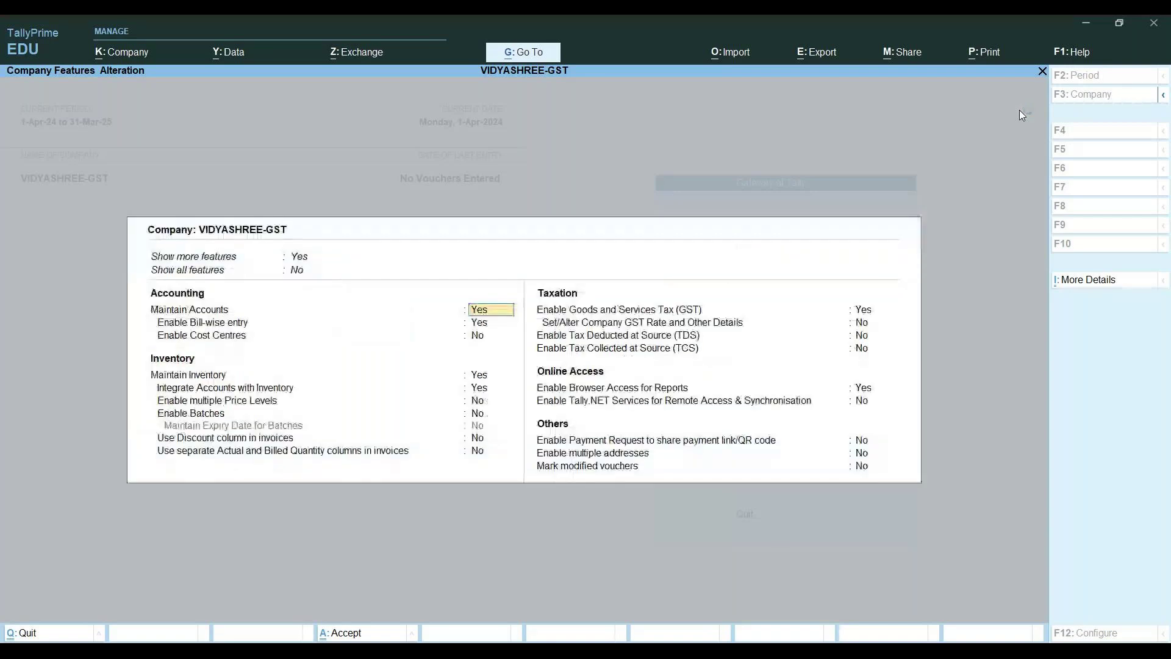
key("Return")
key("Return")
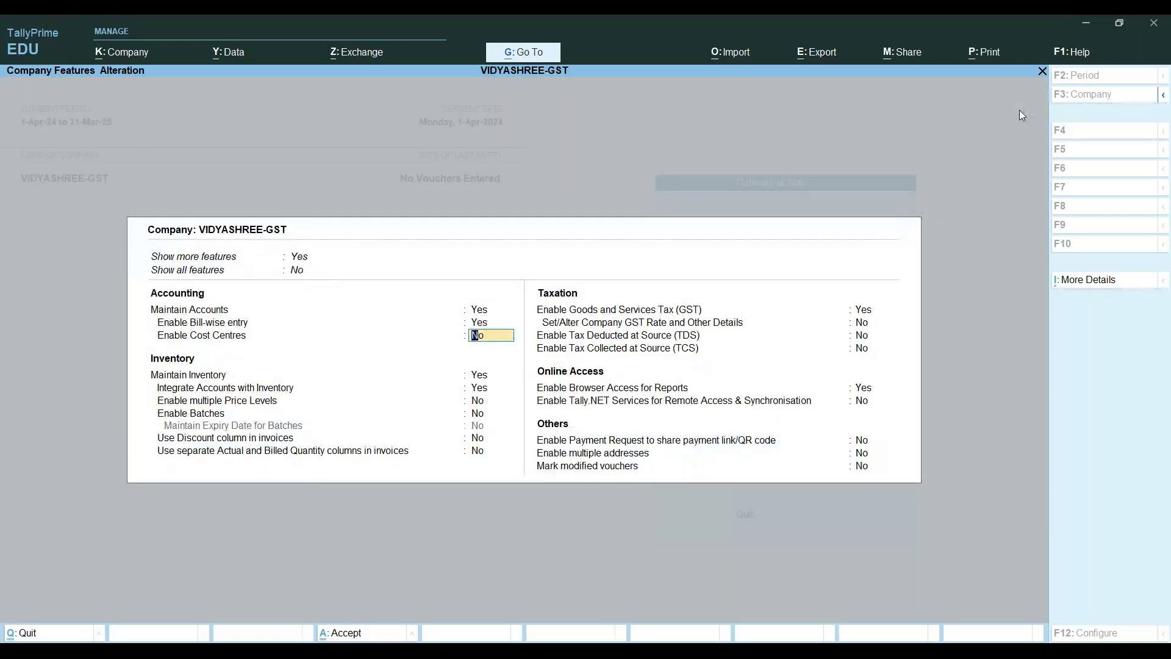
key("Return")
key("Return")
key("Return")
key("Return")
key("Return")
key("Return")
key("Return")
key("Return")
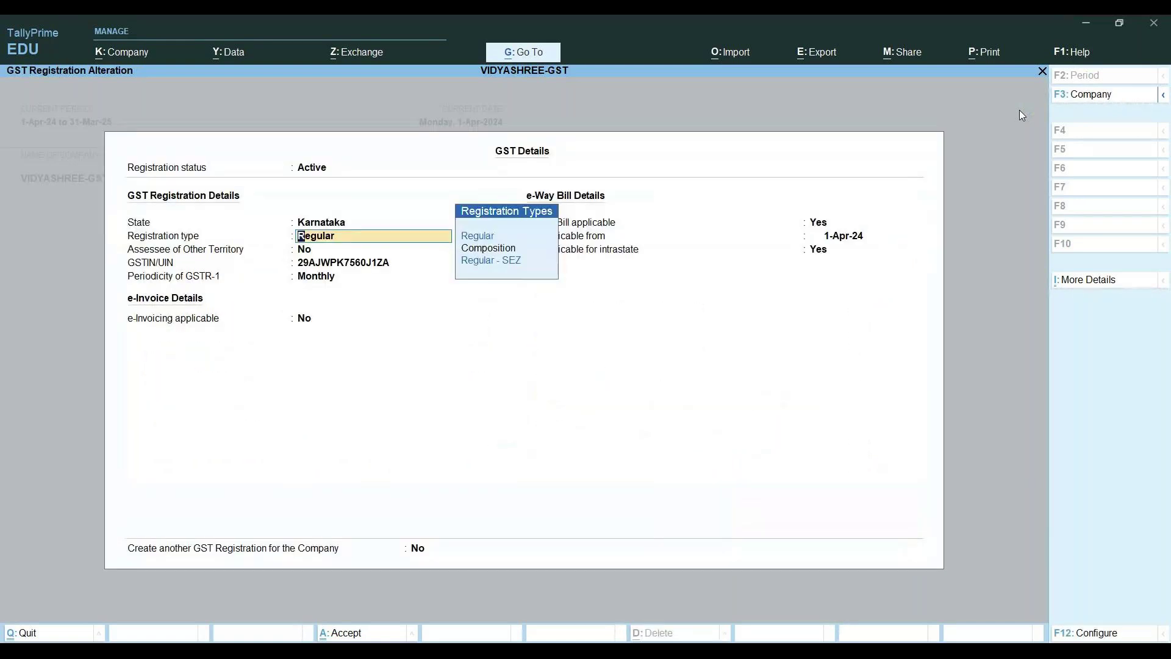
key("Return")
key("Return")
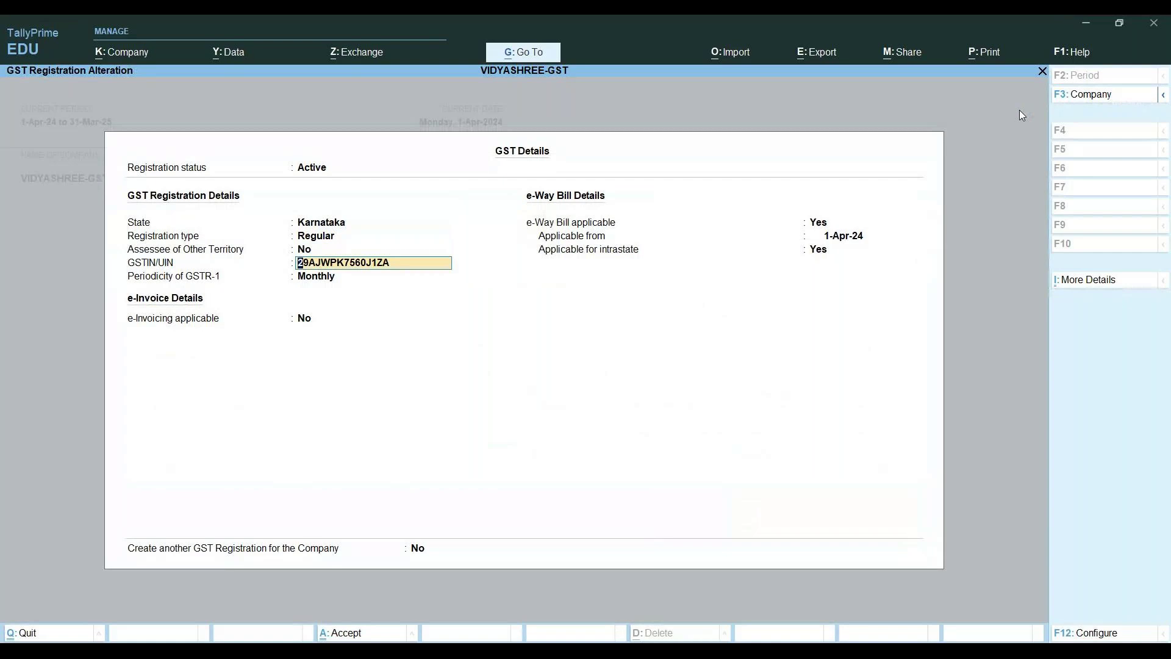
Check the Monthly GSTR-1 periodicity, then quit GST details and Company Features unsaved
key("Return")
key("Return")
key("Return")
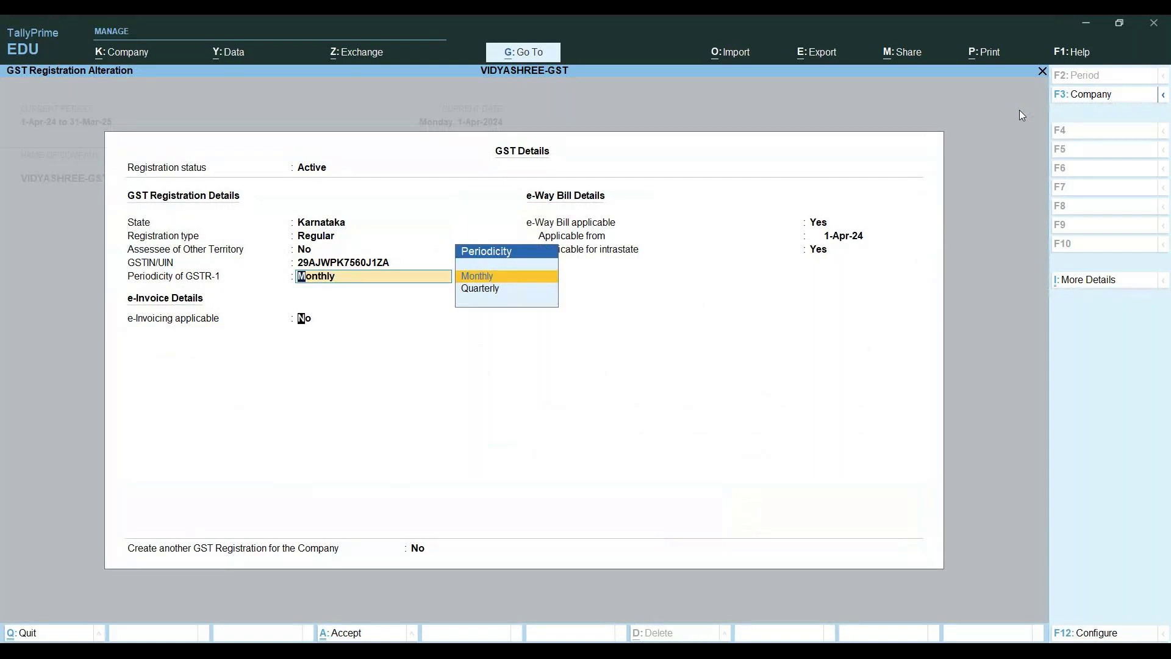
key("BackSpace")
key("BackSpace")
key("Escape")
key("Escape")
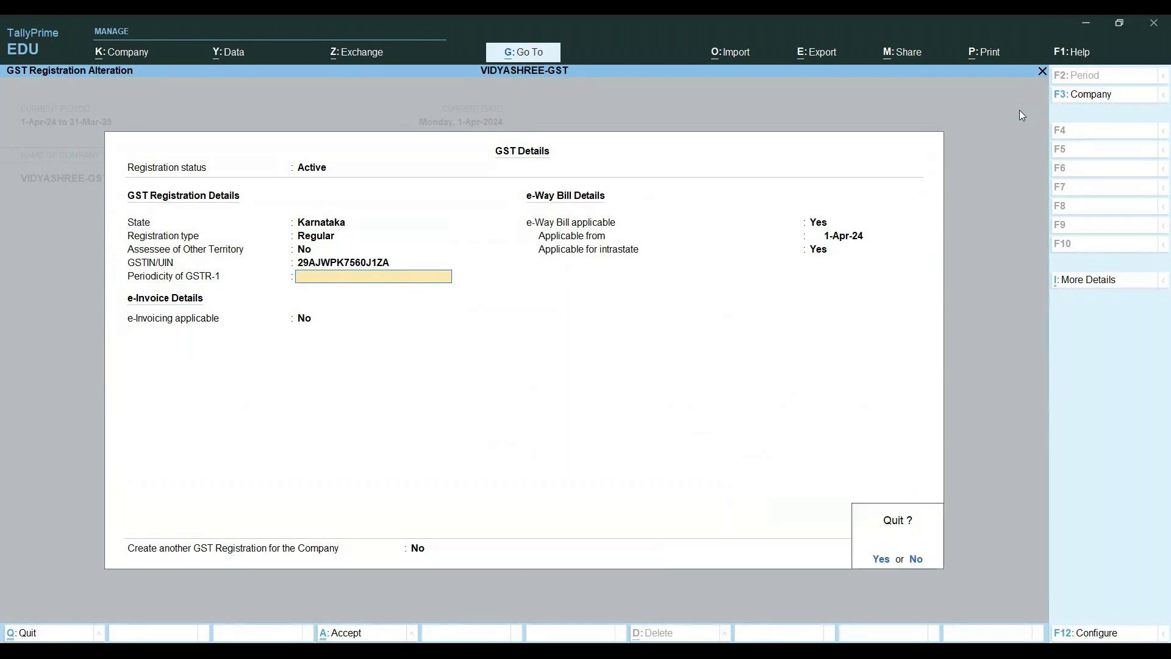
key("y")
key("Escape")
key("y")
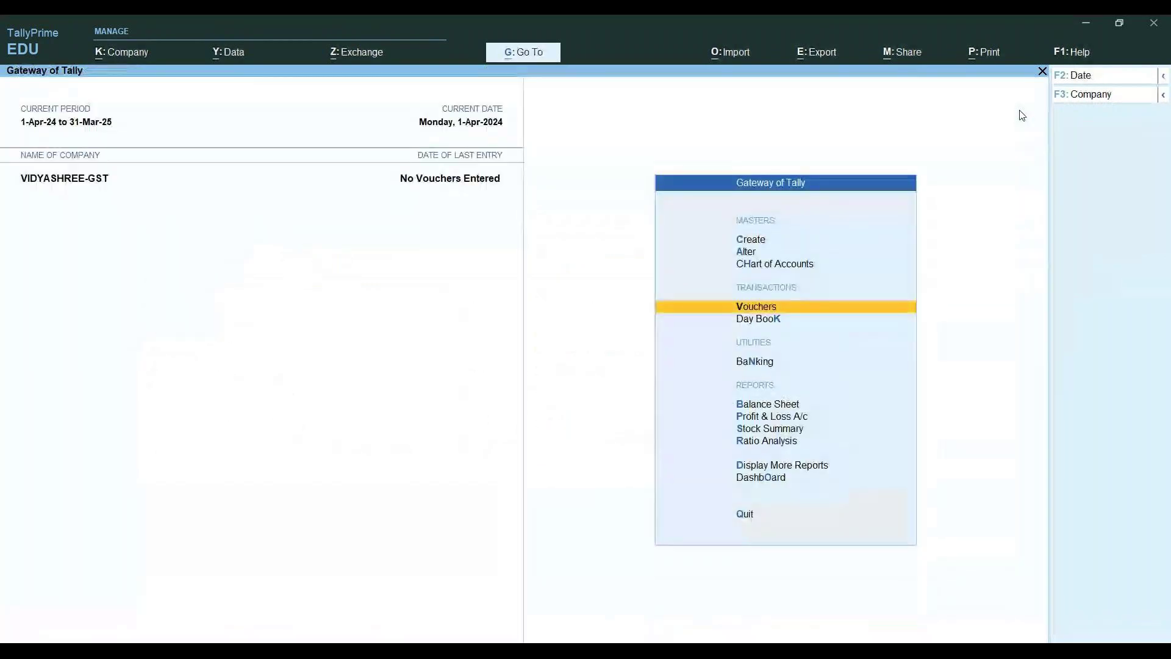
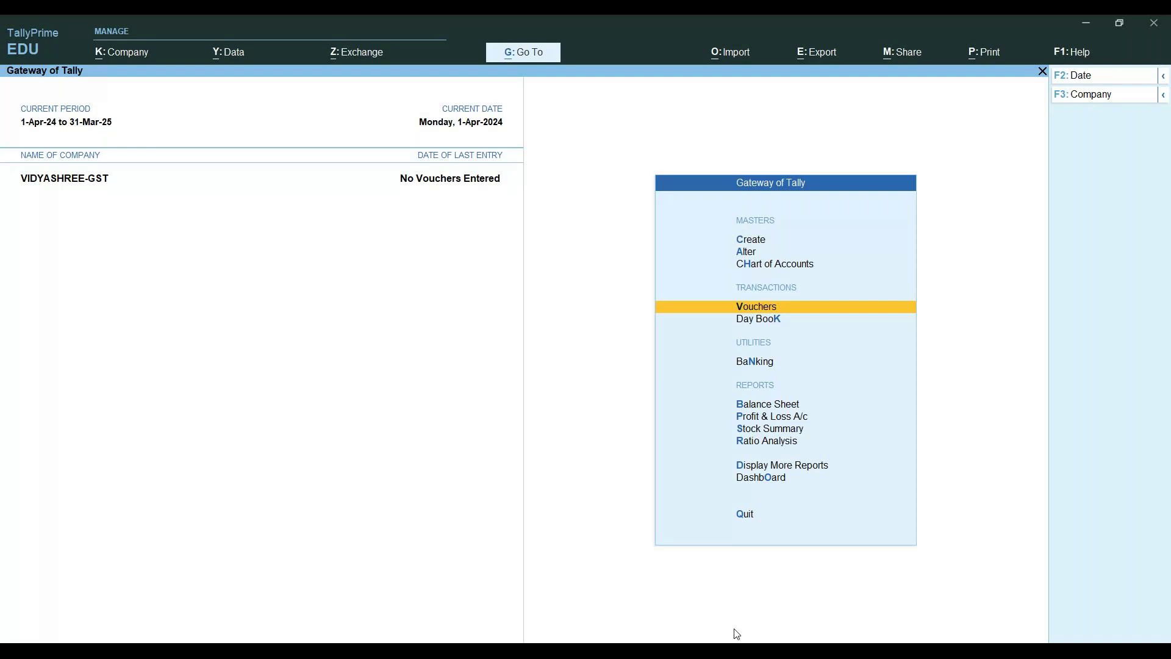
Refocus Tally on the Gateway and bring up the Company menu with Alt+K
key("F11")
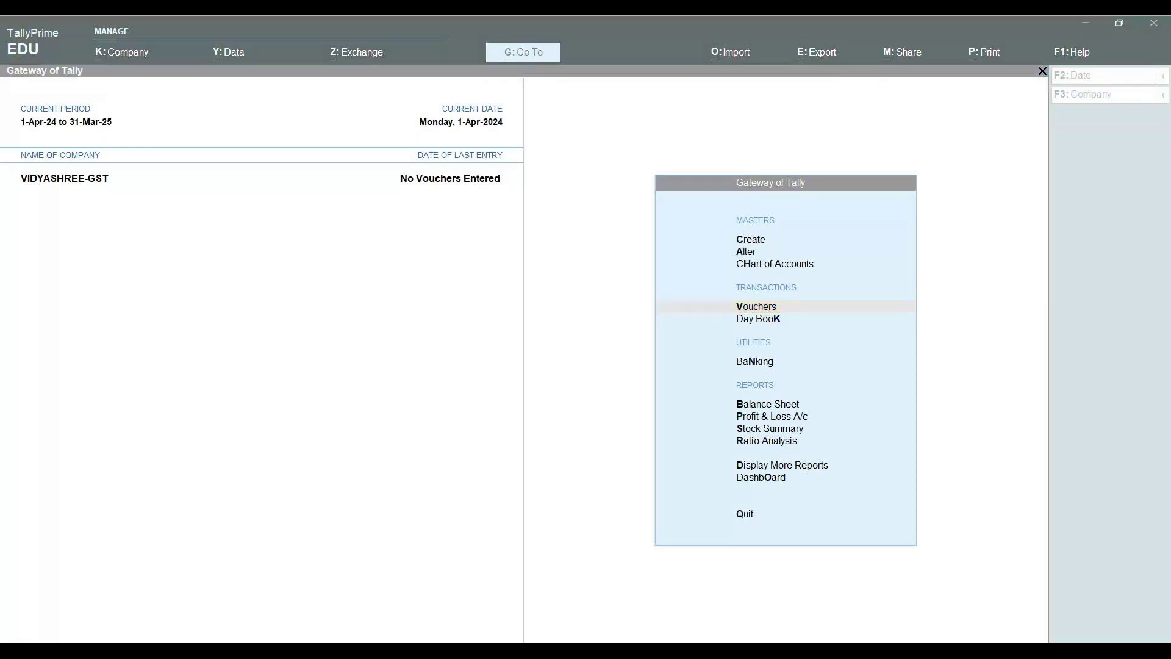
left_click(758, 571)
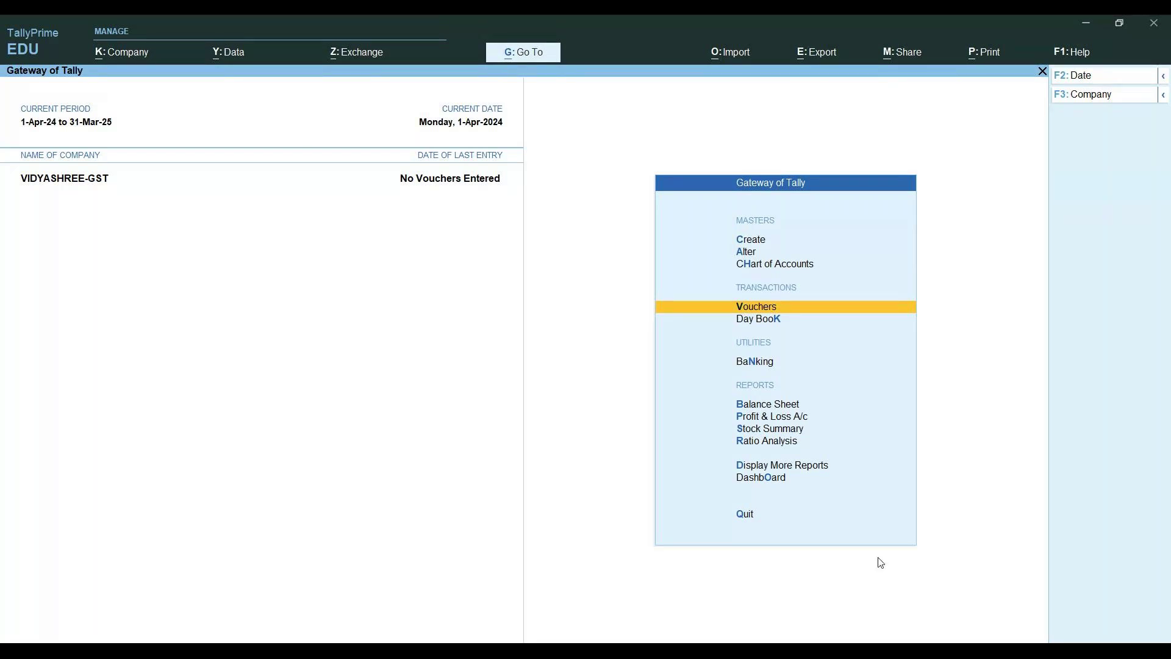
key("Up")
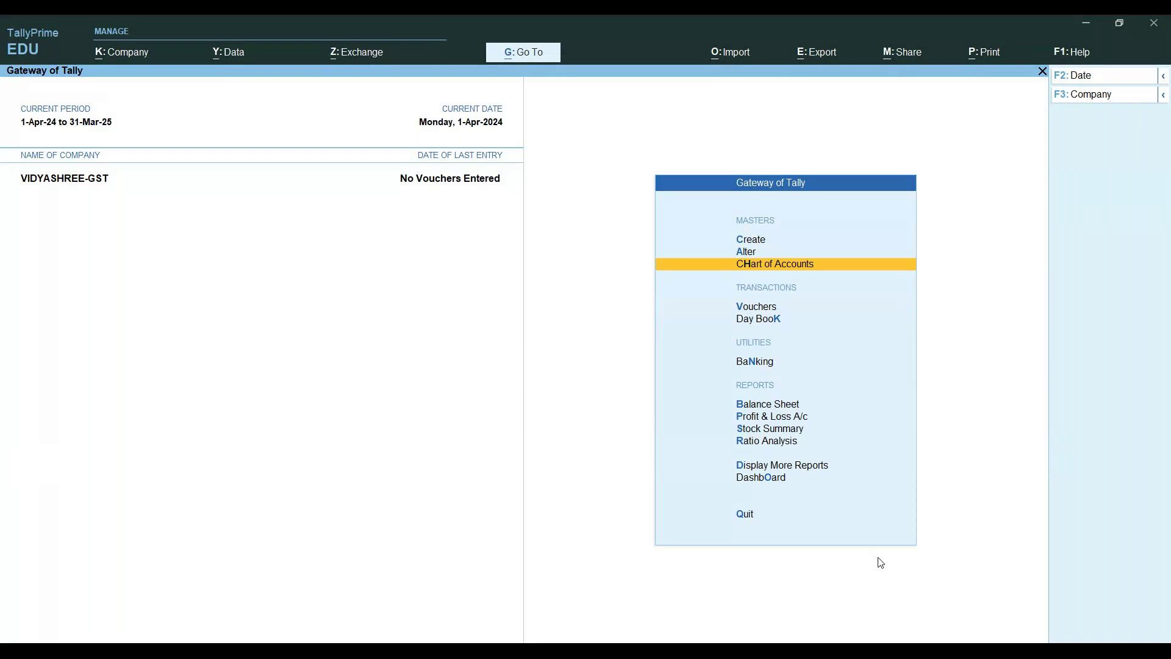
key("alt")
key("alt+k")
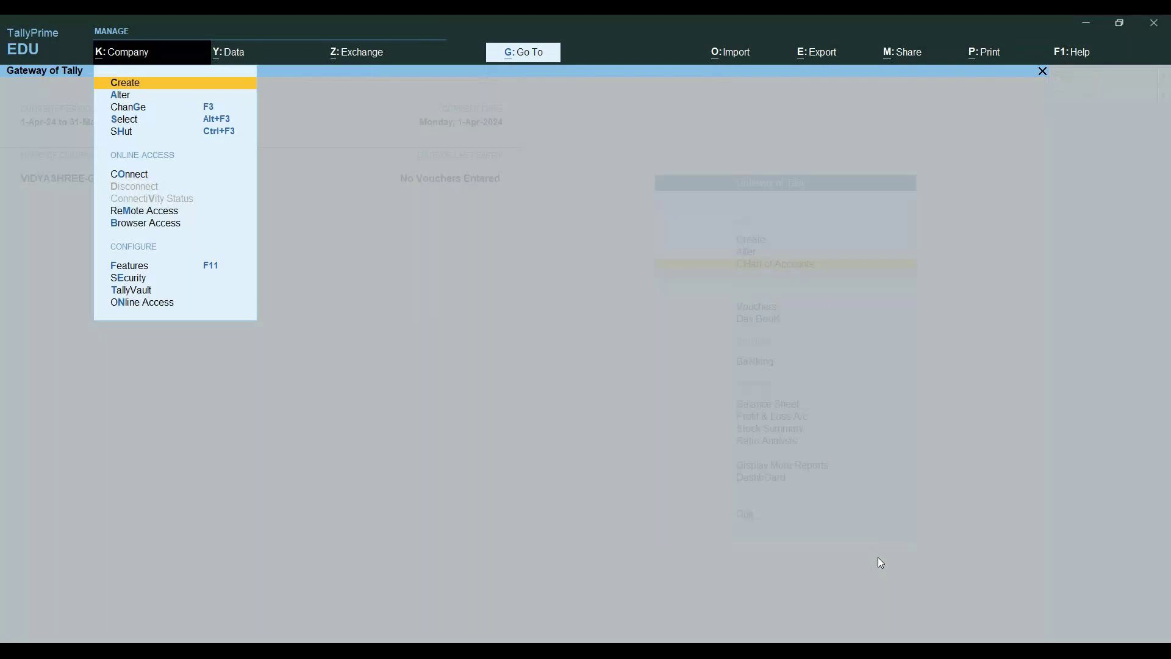
Shut the company VIDYASHREE-GST
key("Down")
key("Down")
key("Down")
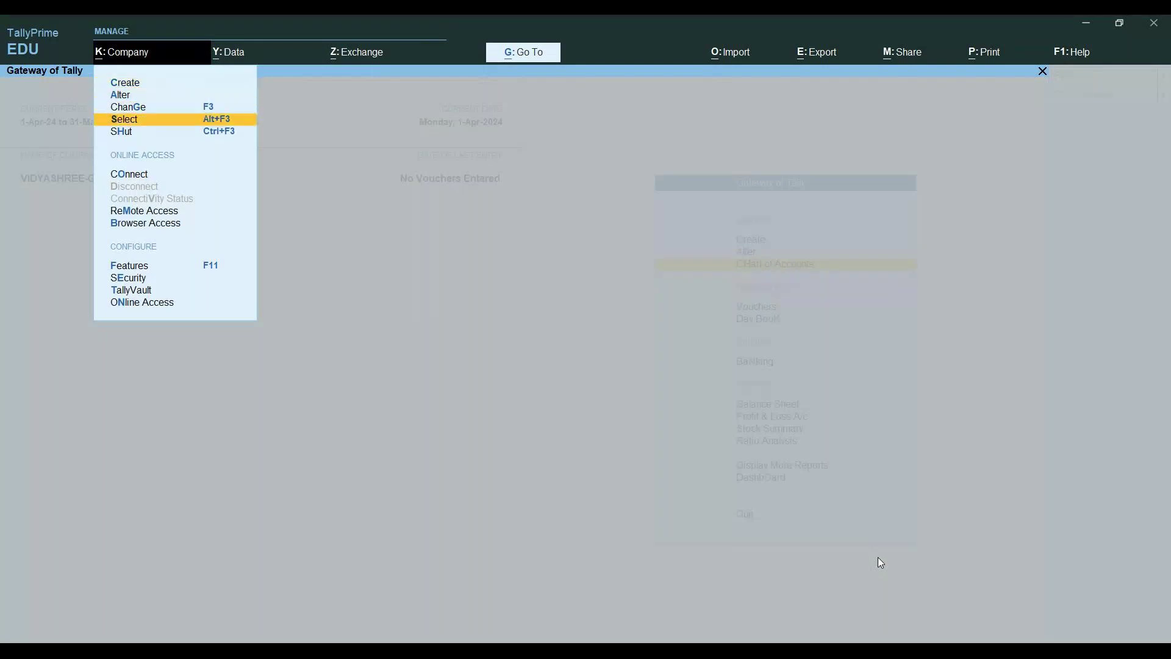
key("Down")
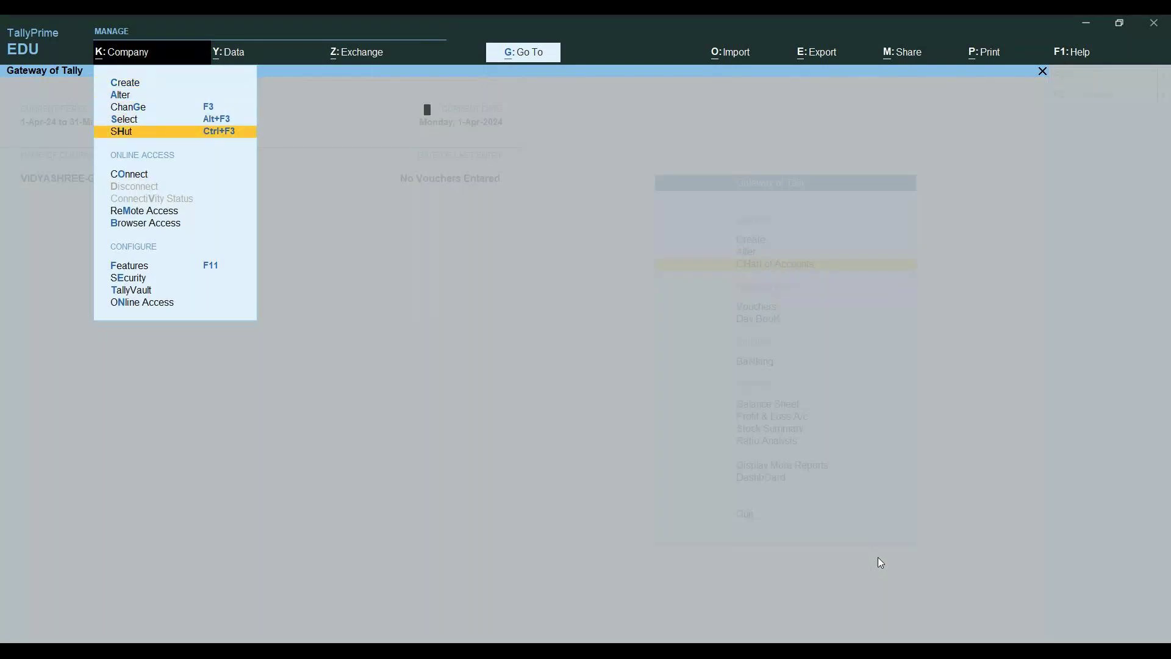
key("Return")
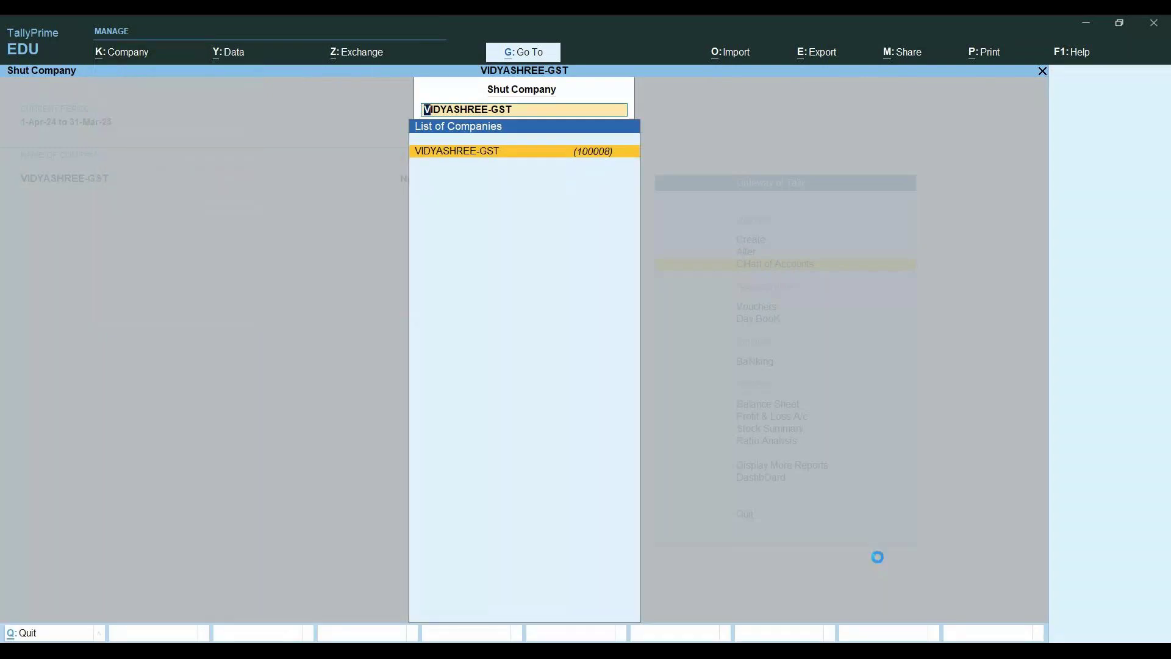
key("Return")
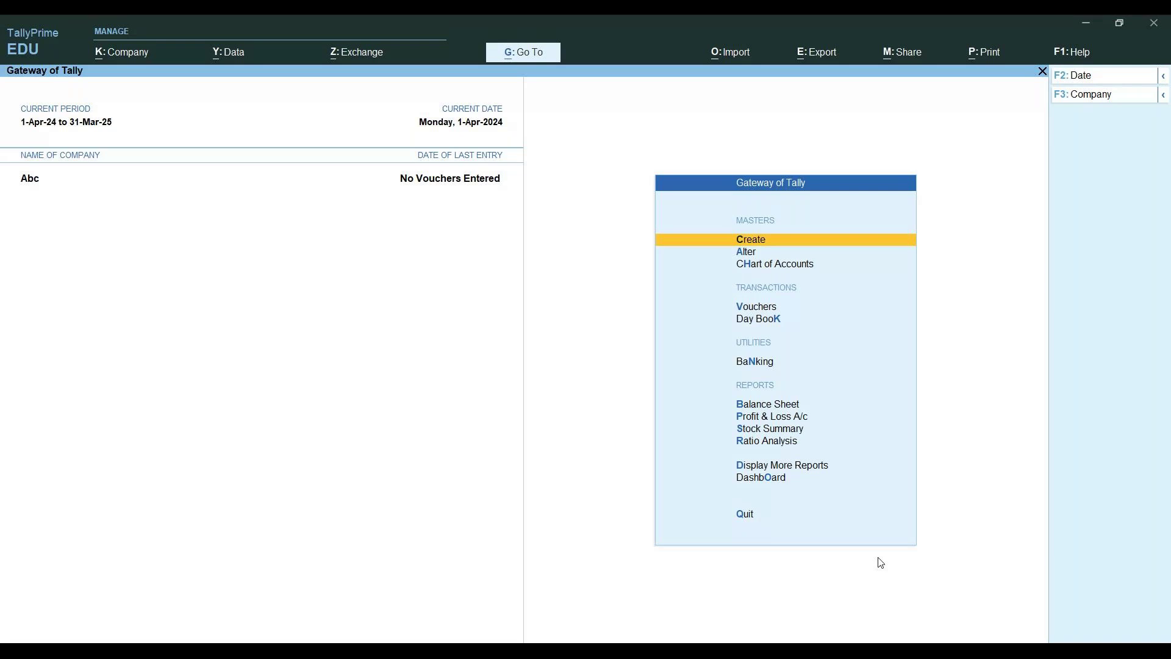
Shut the company Abc, stay in Tally, and start a new company
key("alt")
key("alt+k")
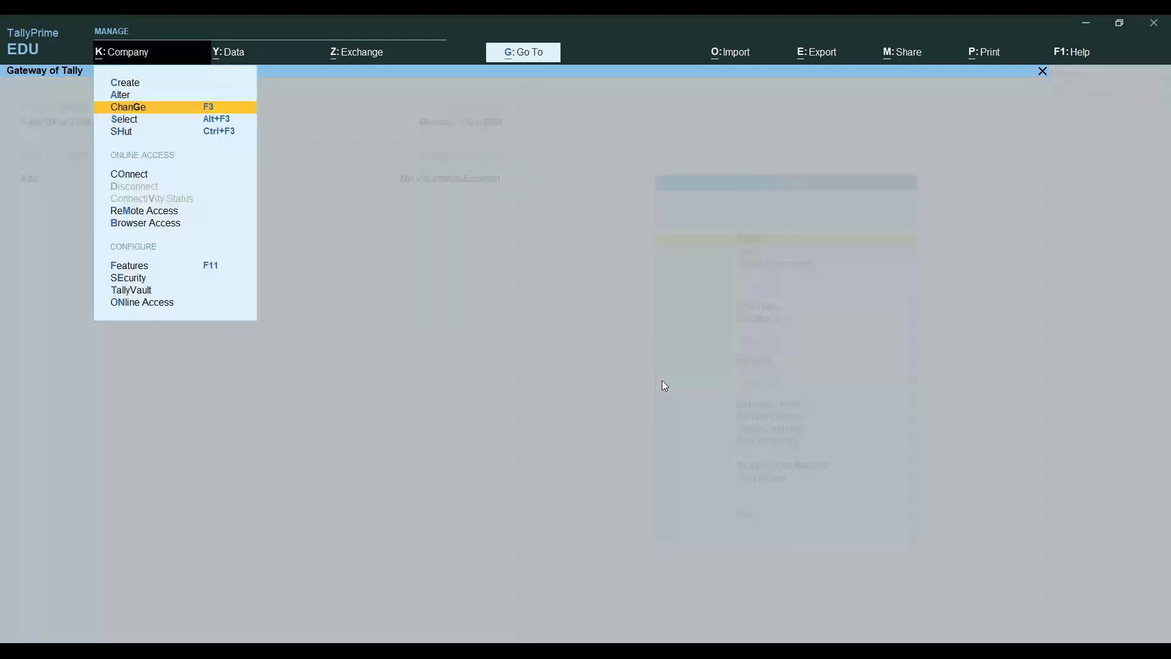
key("h")
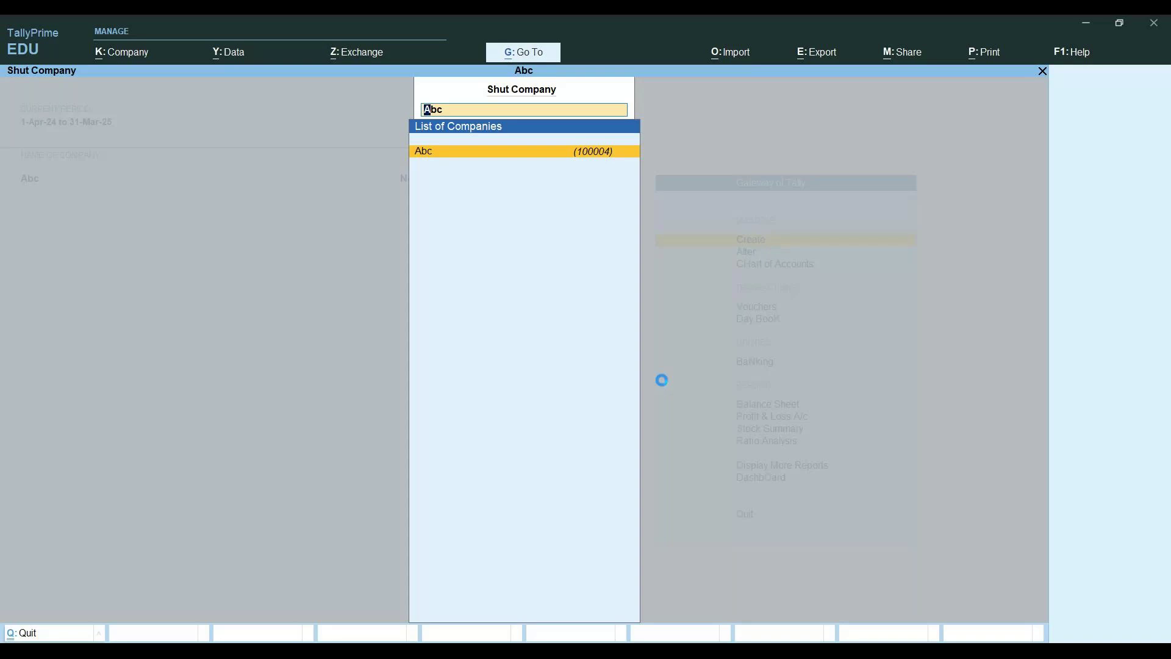
key("Return")
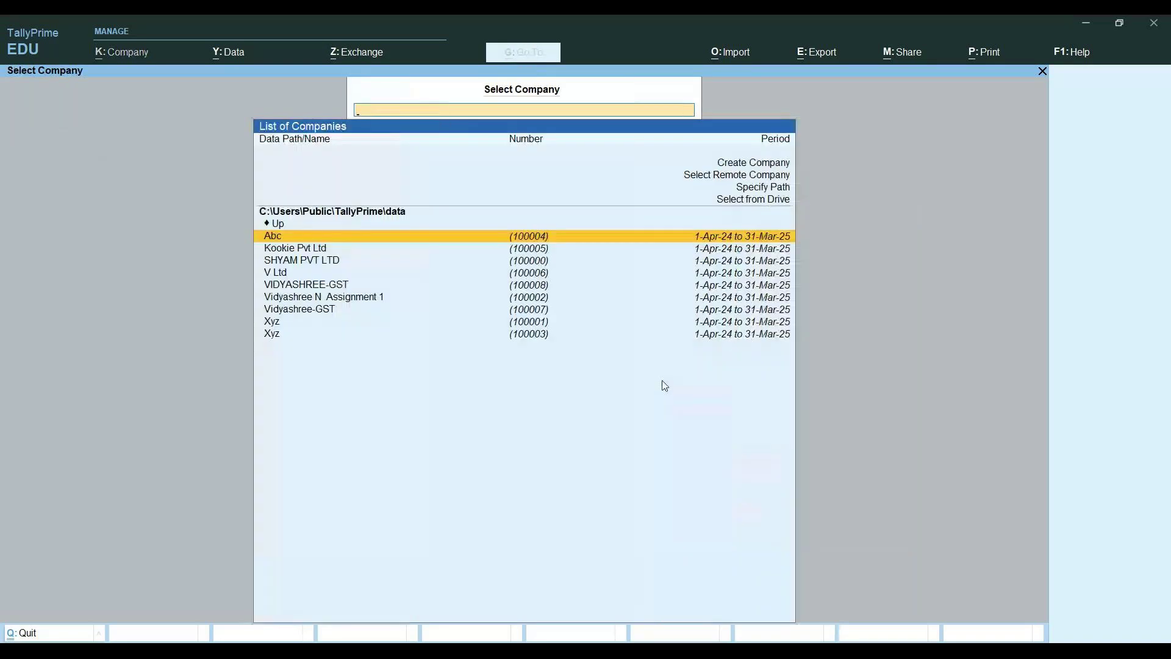
key("Escape")
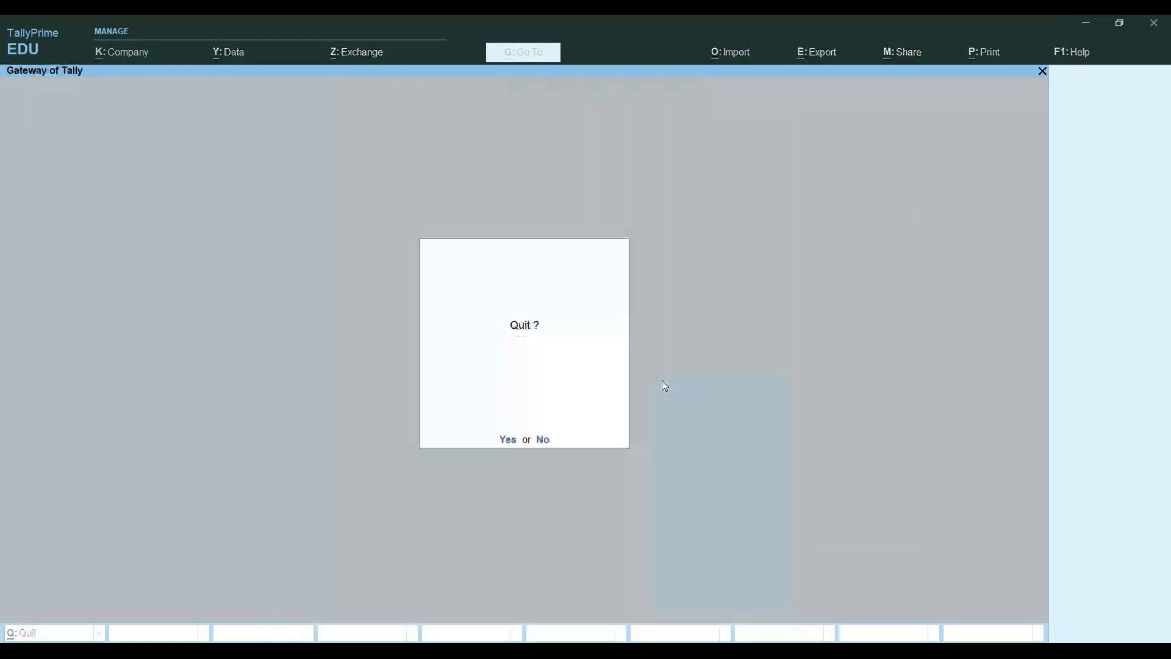
key("Return")
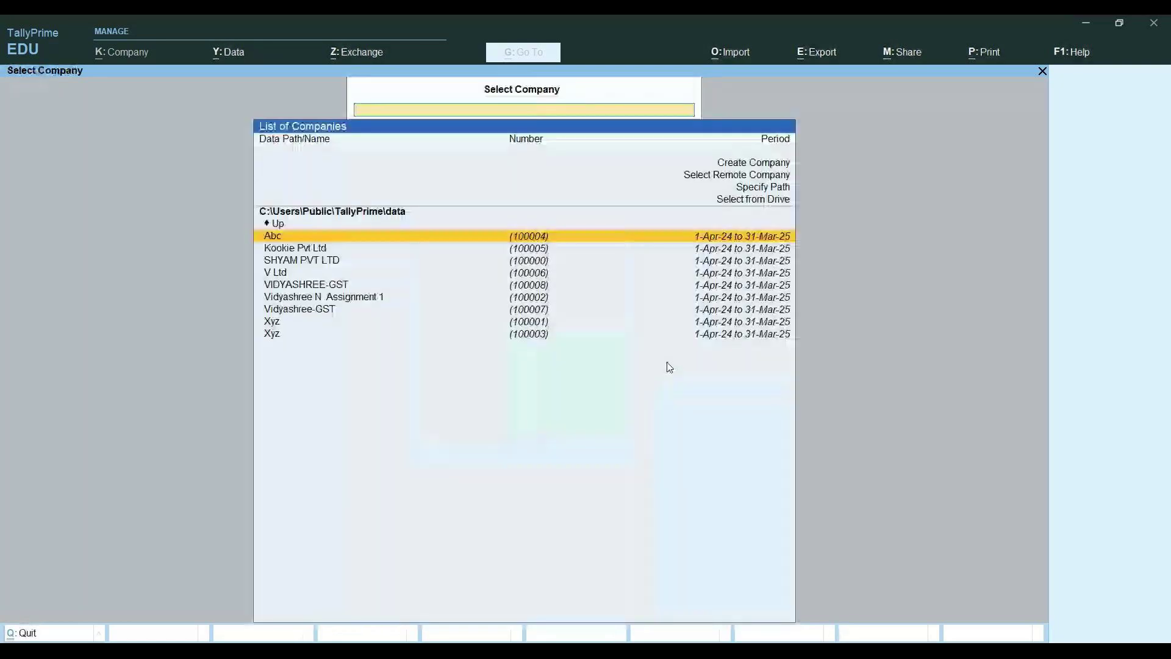
left_click(770, 165)
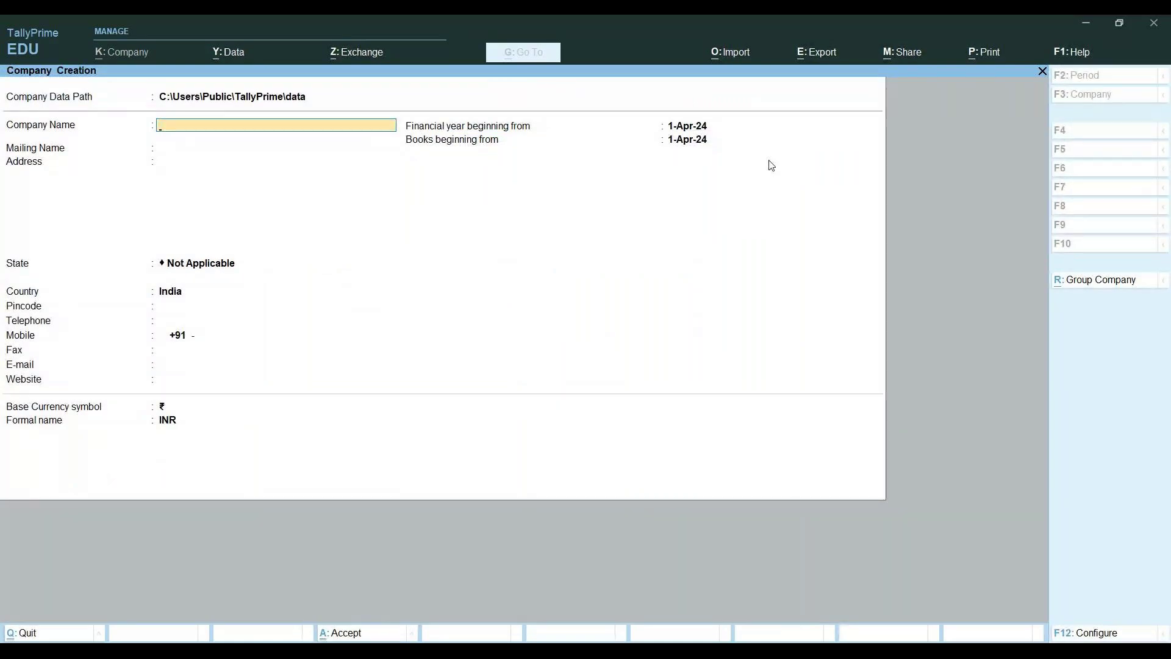
Name the new company ABC GST, keeping the same mailing name
type("ABC GST")
key("Return")
key("Return")
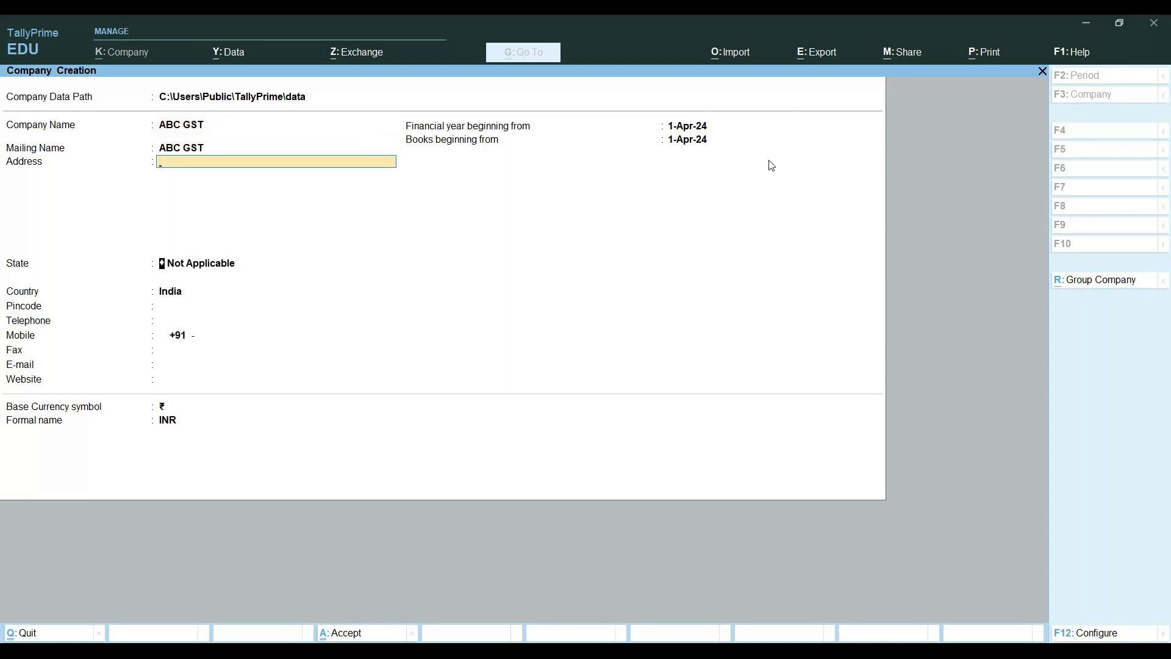
key("Return")
Set the state to Karnataka and accept the 1-Apr-24 financial year
key("Down")
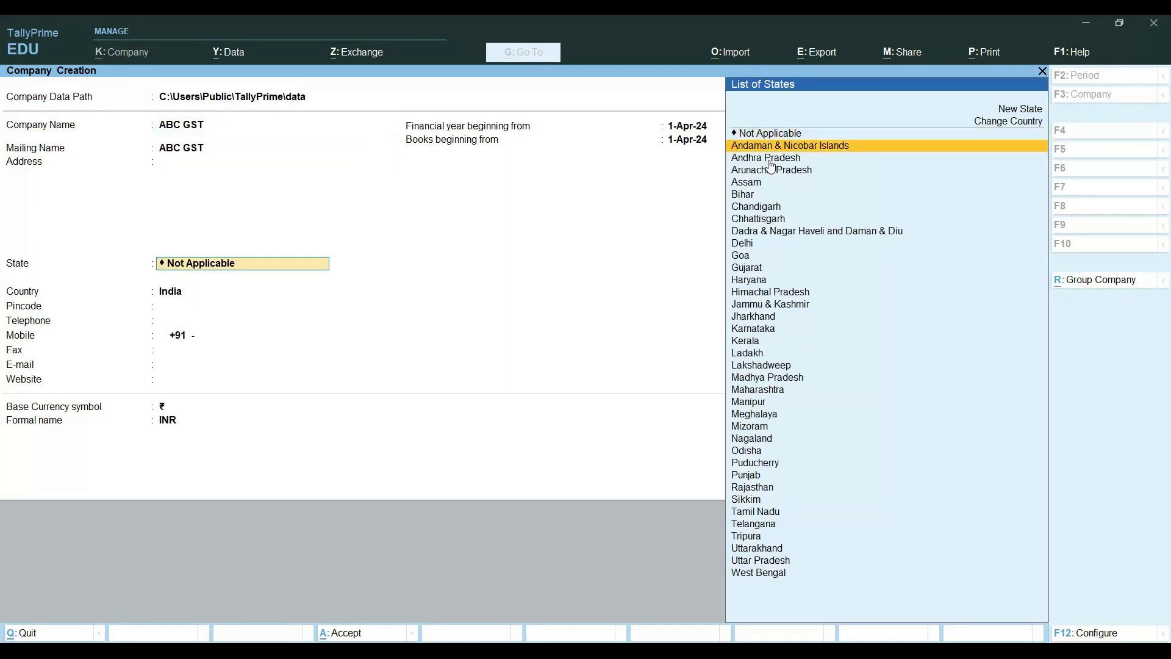
key("Down")
key("Down")
key("Down")
key("Down")
key("Down")
key("Down")
key("Down")
key("Down")
key("Down")
key("Down")
key("Down")
key("Down")
key("Down")
key("Down")
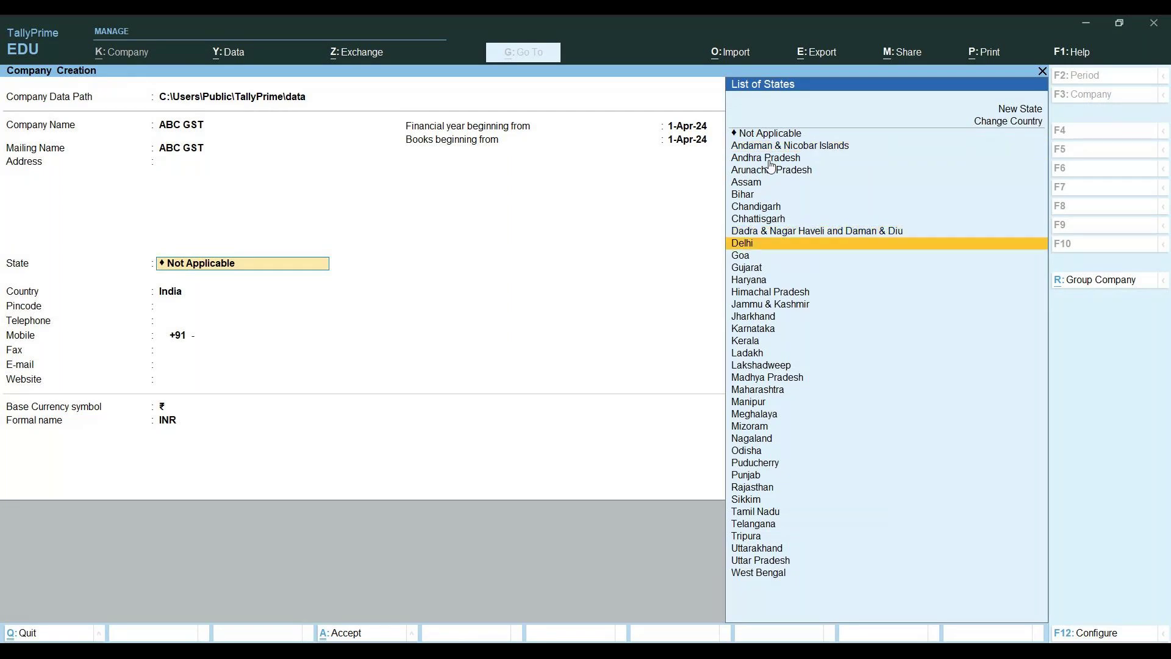
key("Down")
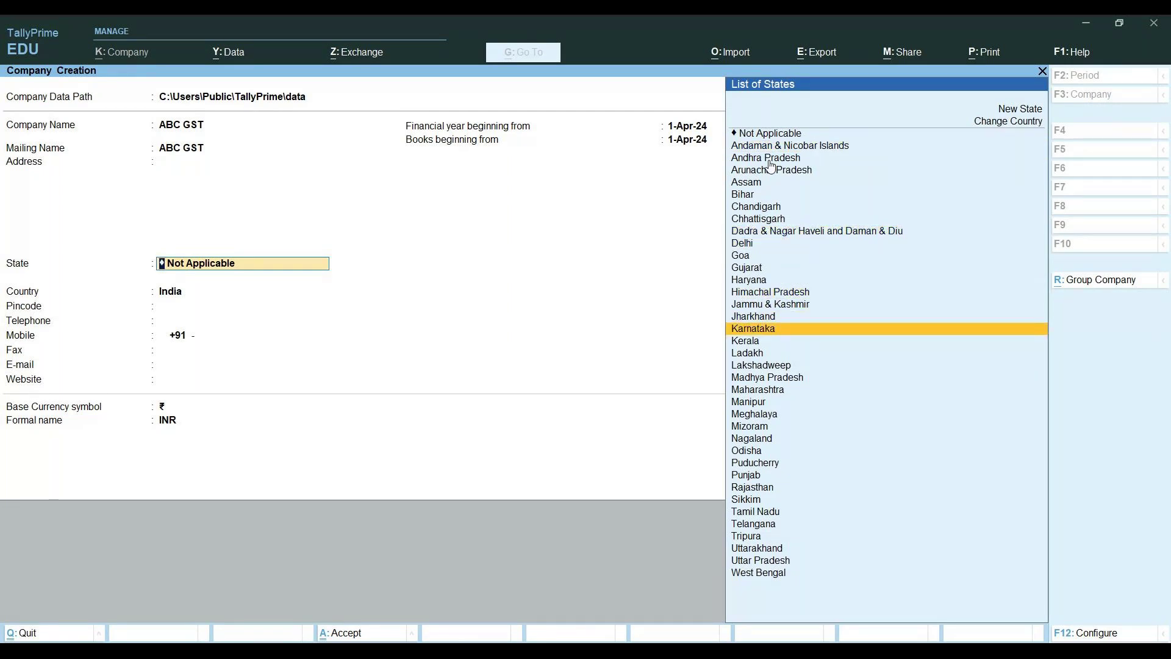
key("Return")
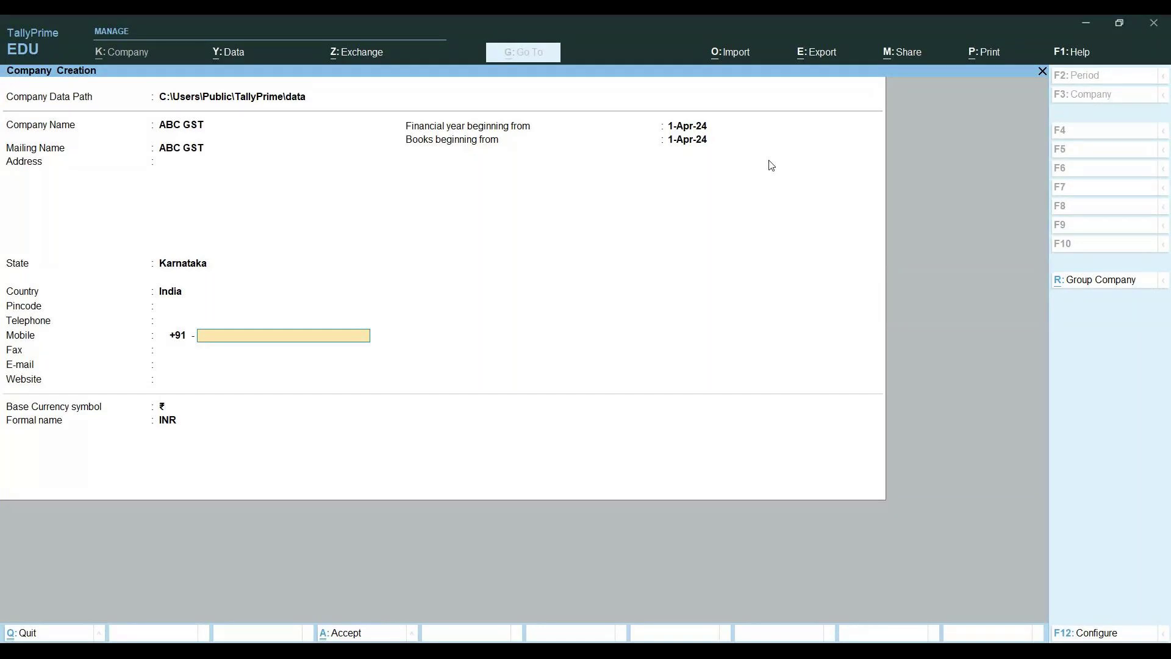
key("Return")
key("Return")
key("Return")
key("Return")
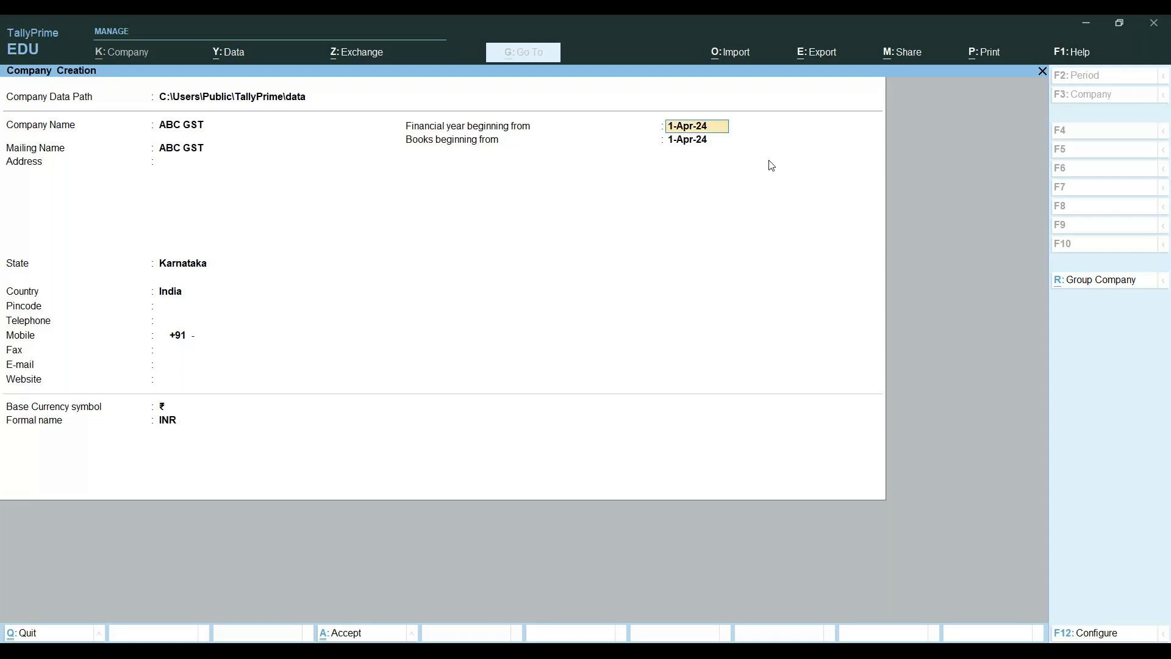
key("Return")
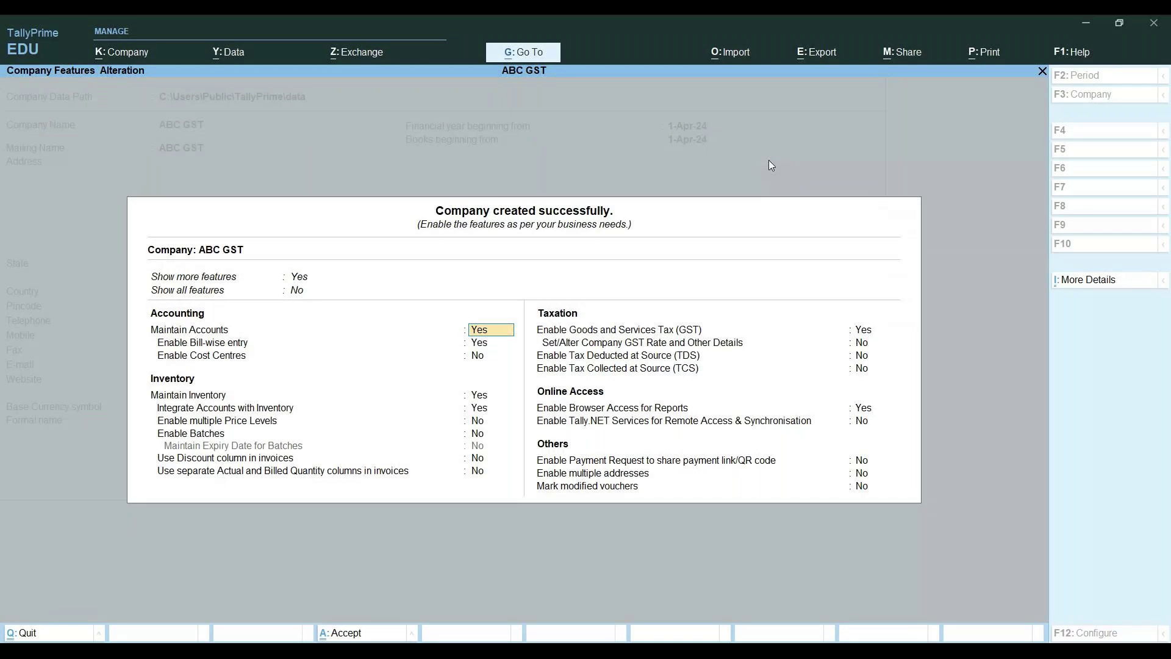
Accept Company Features with GST set to Yes and dismiss the missing-GSTIN warning
key("Return")
key("Return")
key("Return")
key("Return")
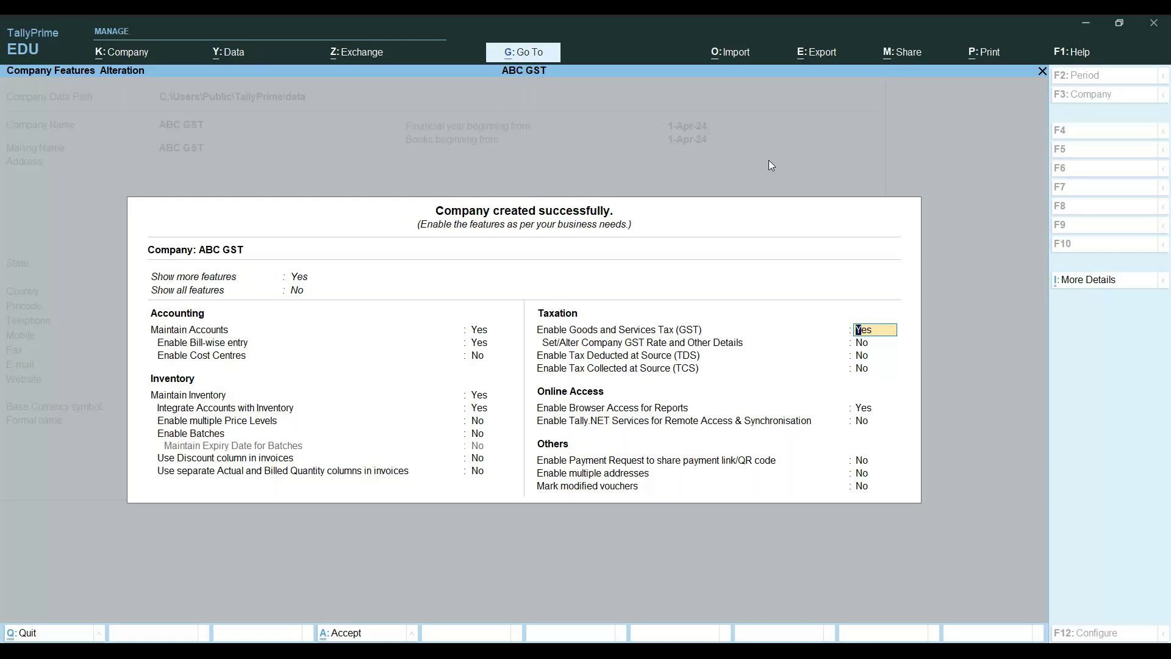
key("Return")
key("Return")
key("Return")
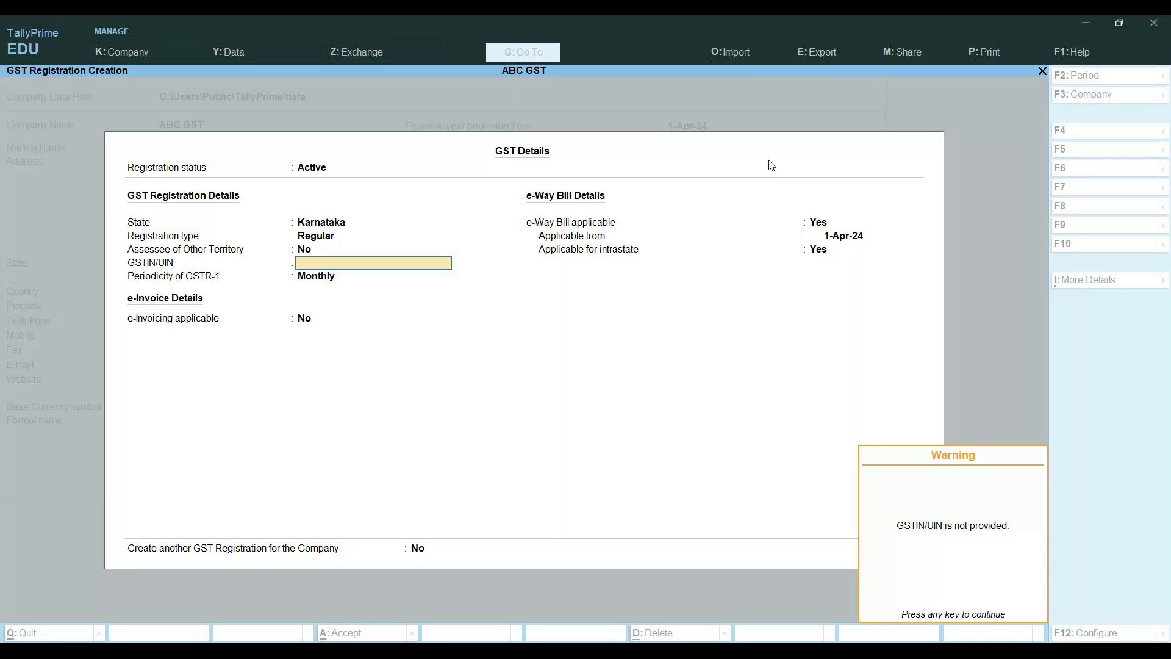
key("Return")
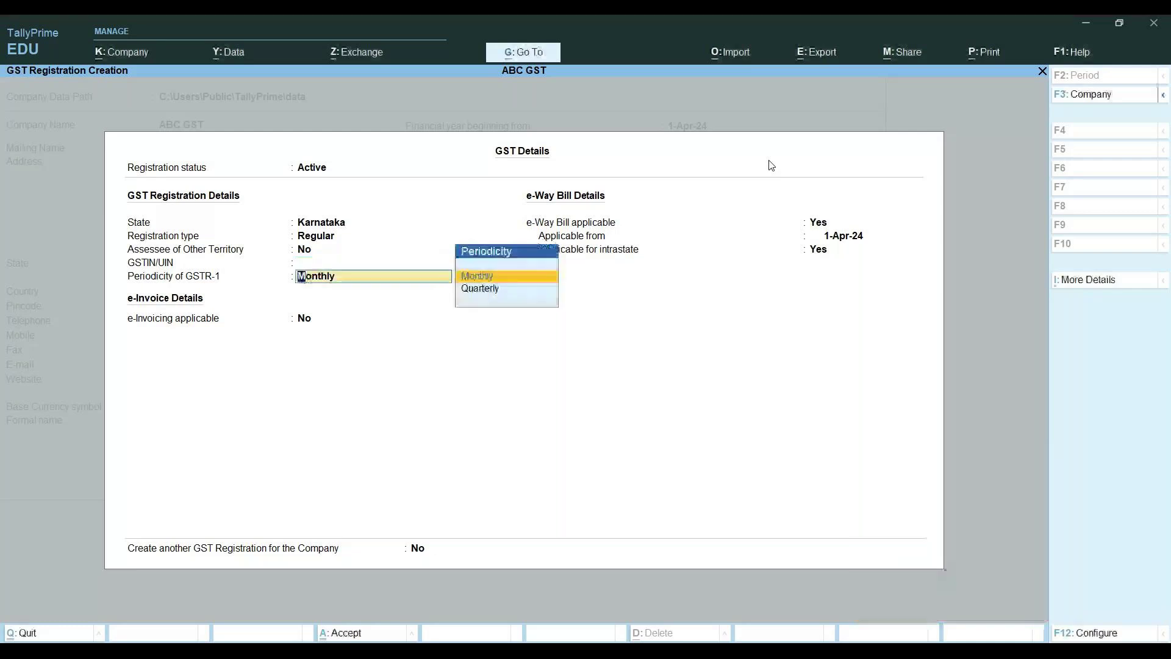
Enter the company's GSTIN and accept the Karnataka GST registration details
key("BackSpace")
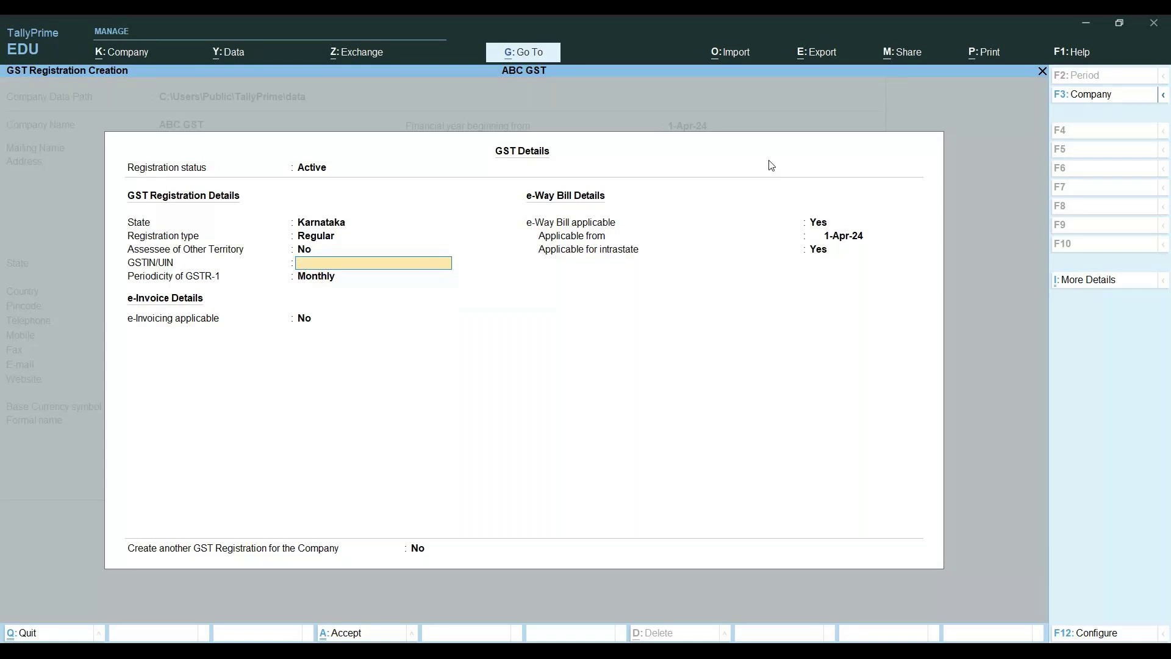
key("Return")
key("Return")
key("Return")
key("Return")
key("Return")
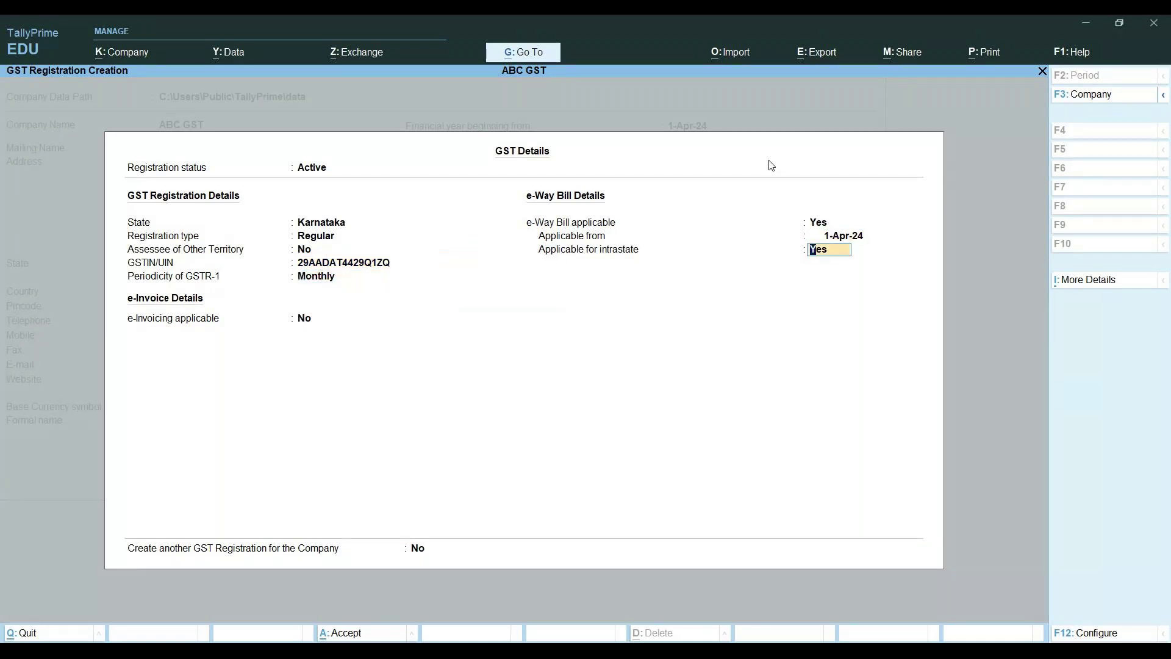
key("ctrl+a")
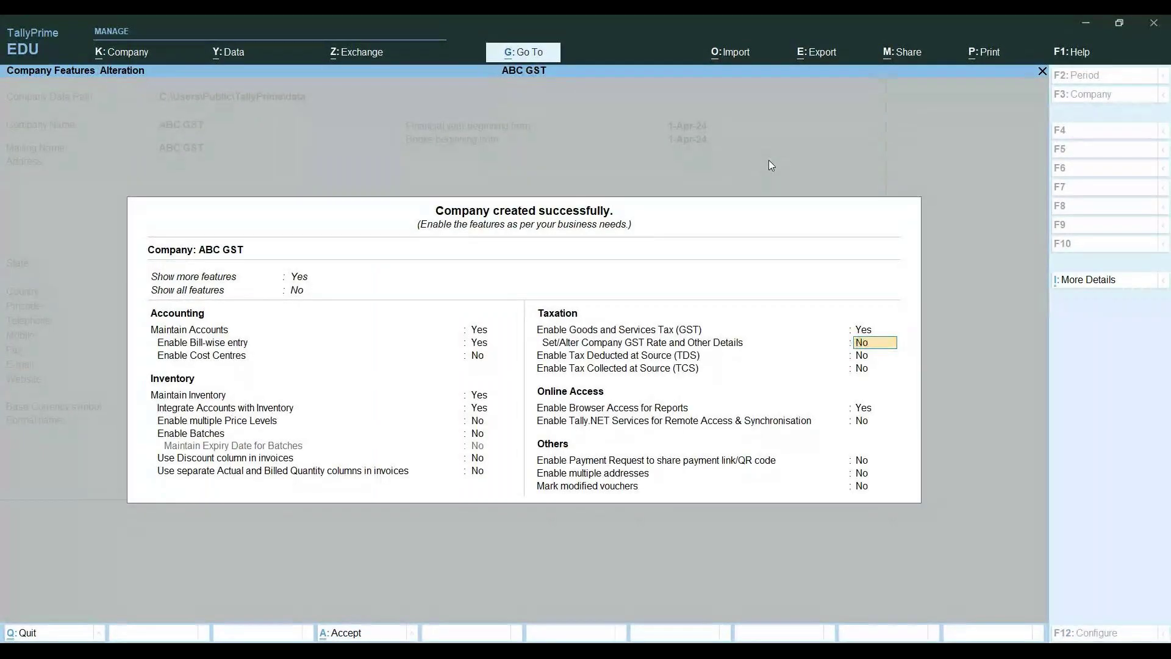
Accept the remaining company features for ABC GST
key("Return")
key("Return")
key("Return")
key("Return")
key("Return")
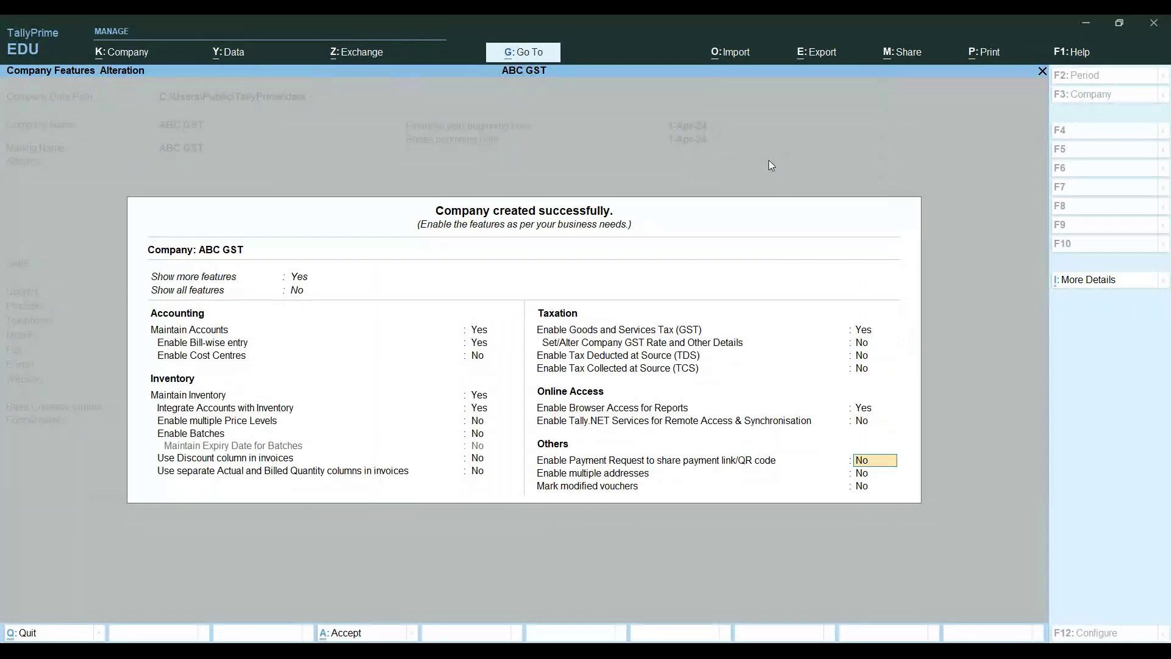
key("Return")
key("Return")
key("Return")
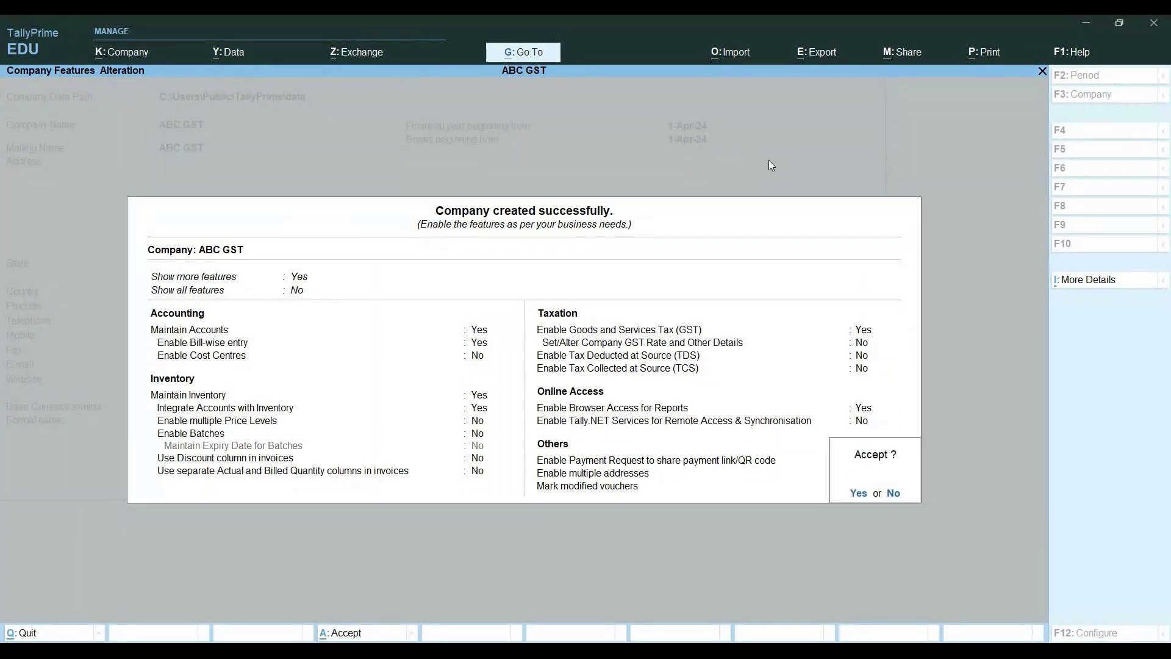
key("Return")
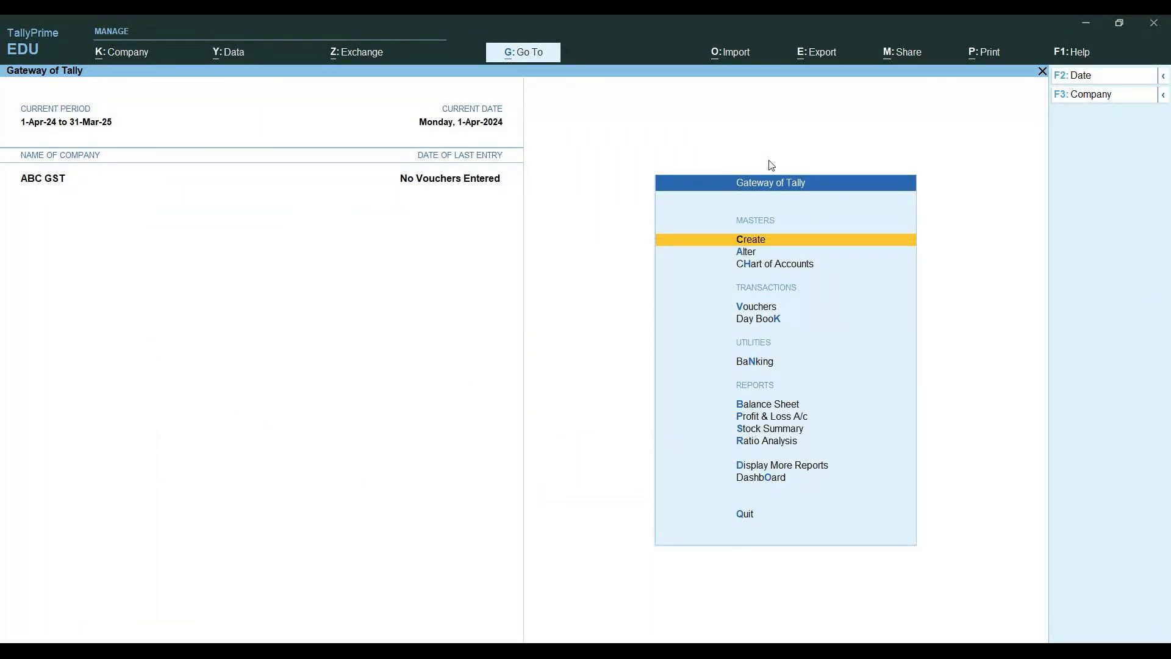
Start a Purchase voucher with supplier invoice 11/10 dated 1-Apr-24, creating a new party ledger
key("Down")
key("Down")
key("Down")
key("Down")
key("Up")
key("Return")
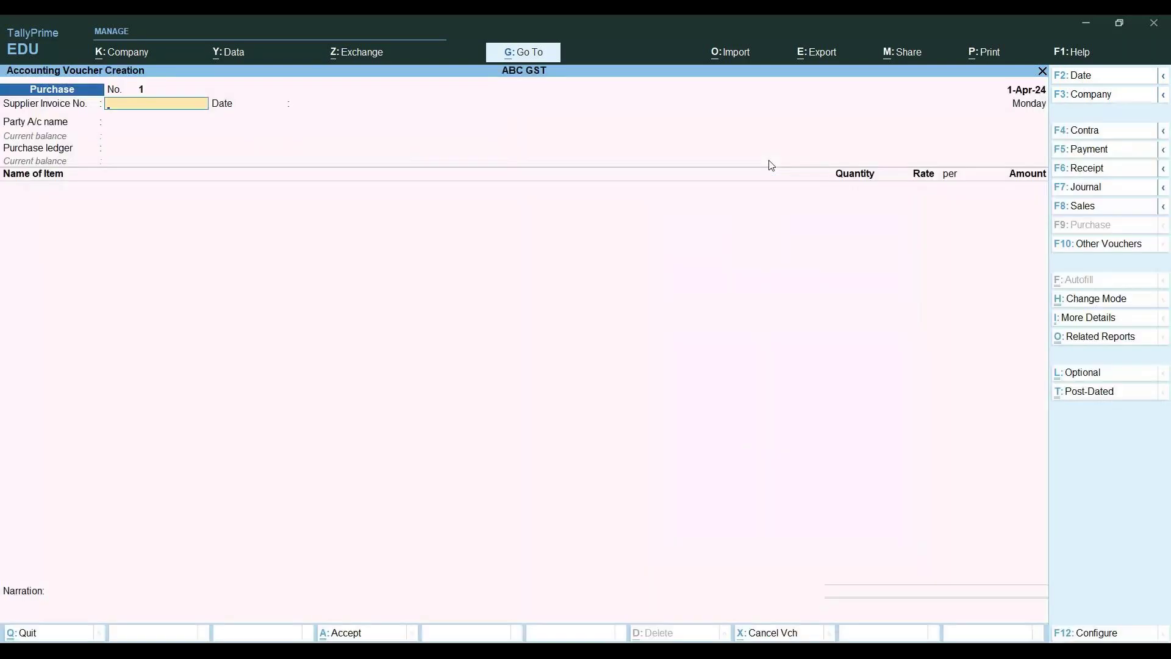
type("1")
type("12")
key("BackSpace")
type("/10")
key("Return")
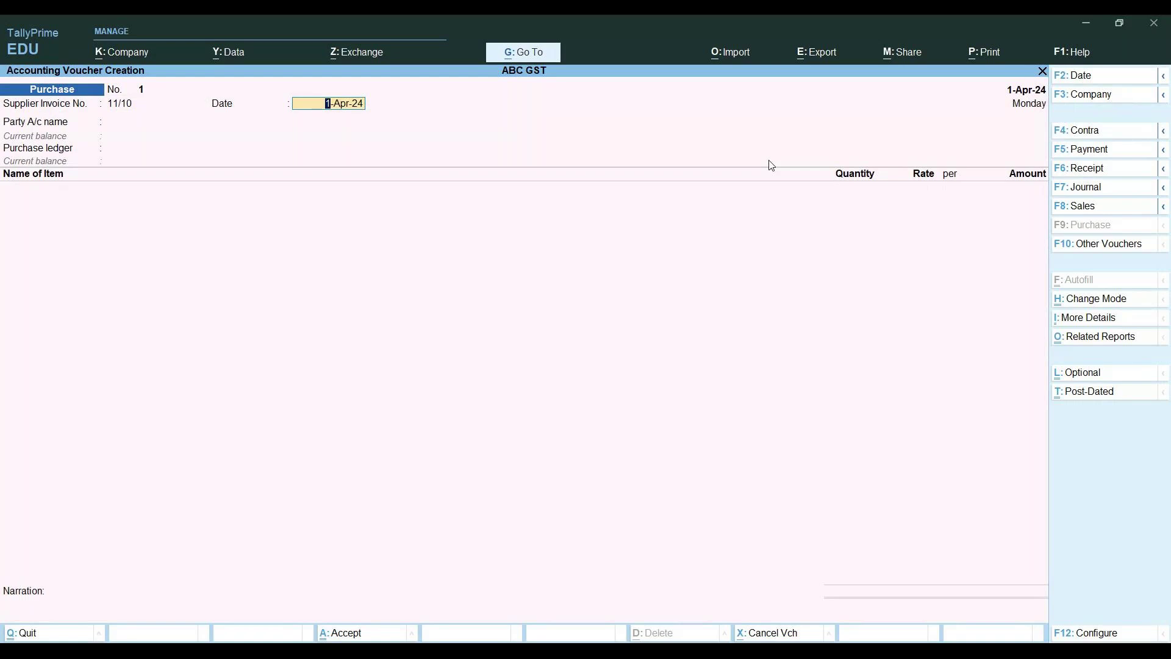
key("Return")
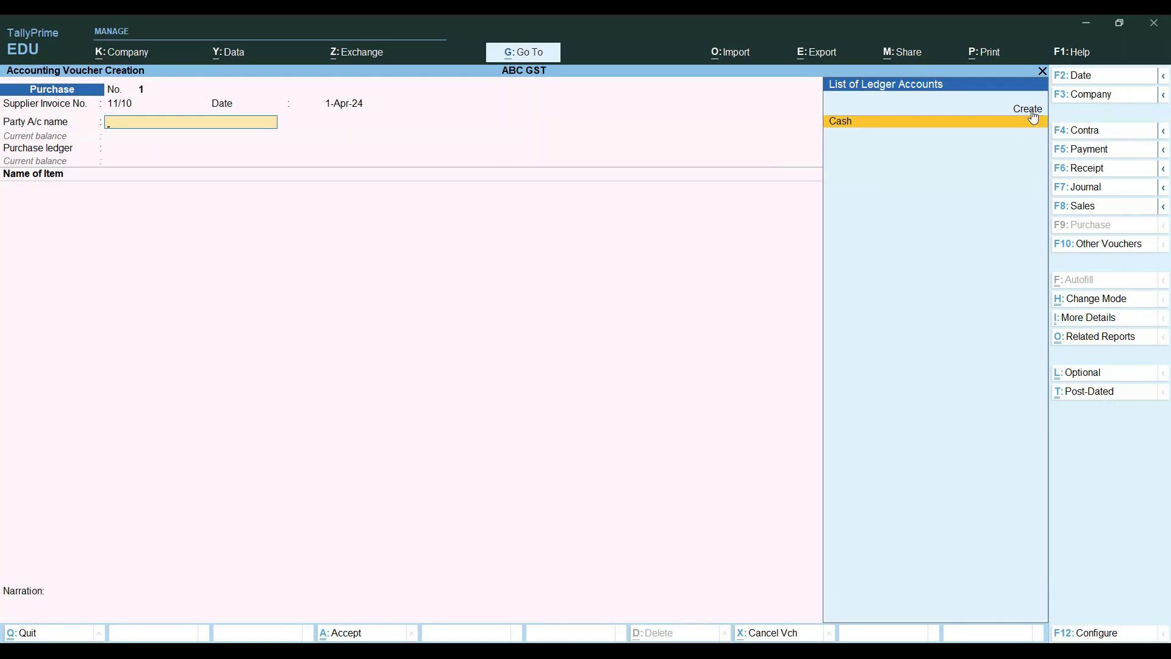
key("ctrl")
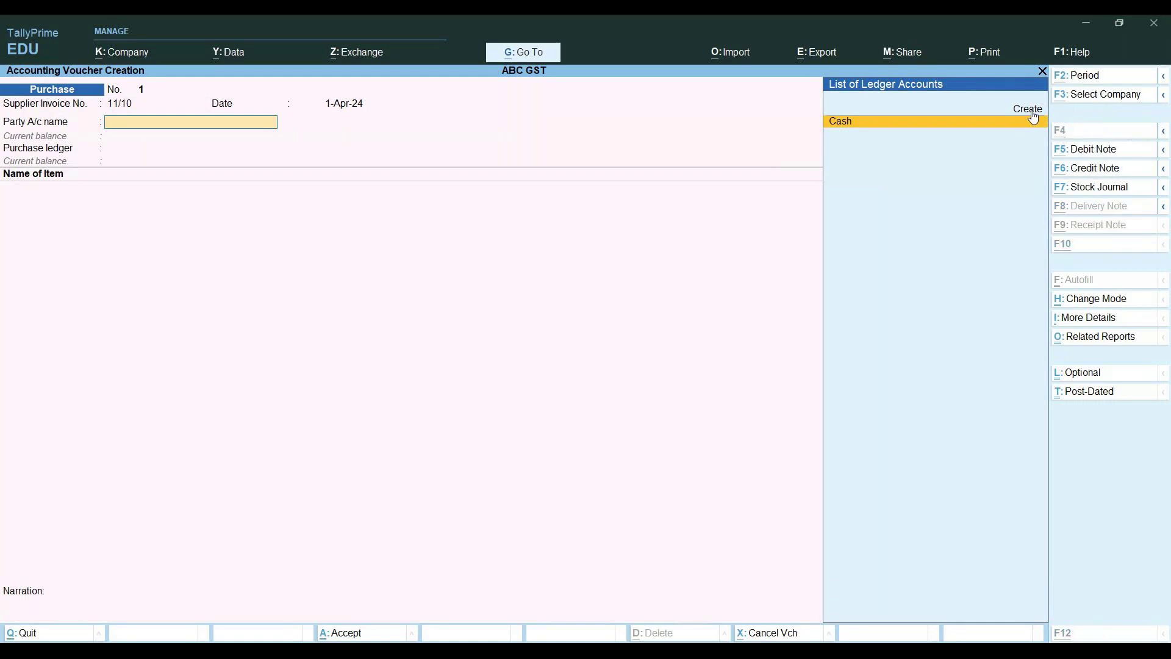
left_click(1030, 111)
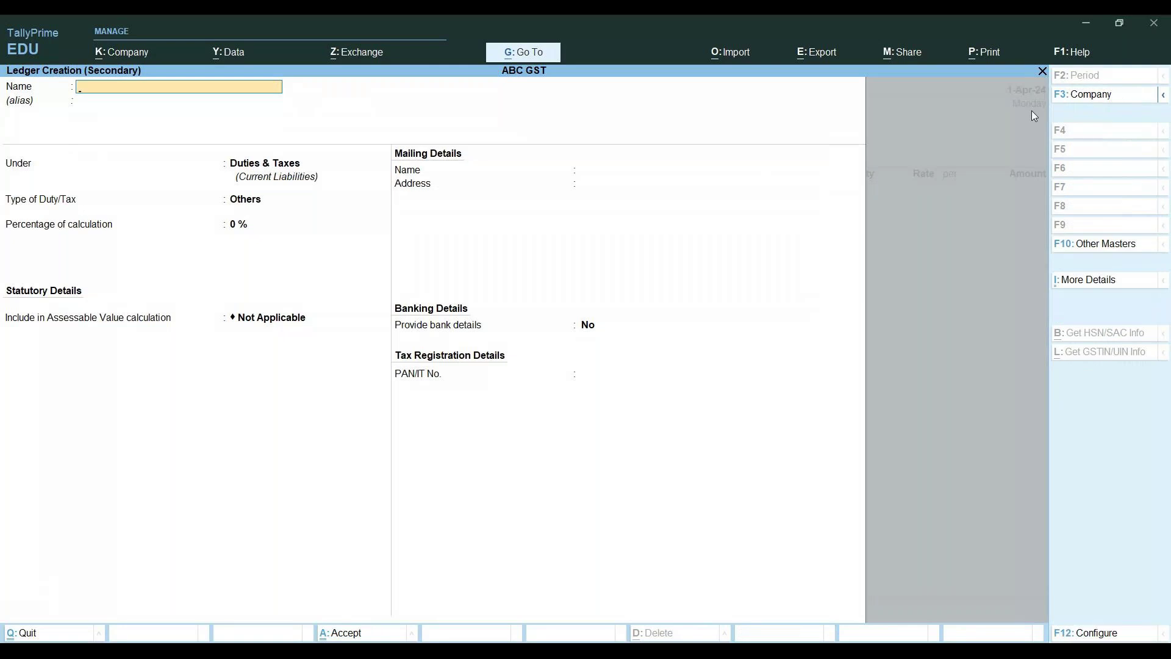
Name the ledger ABC under Sundry Creditors with Regular GST registration
type("ABC")
key("Return")
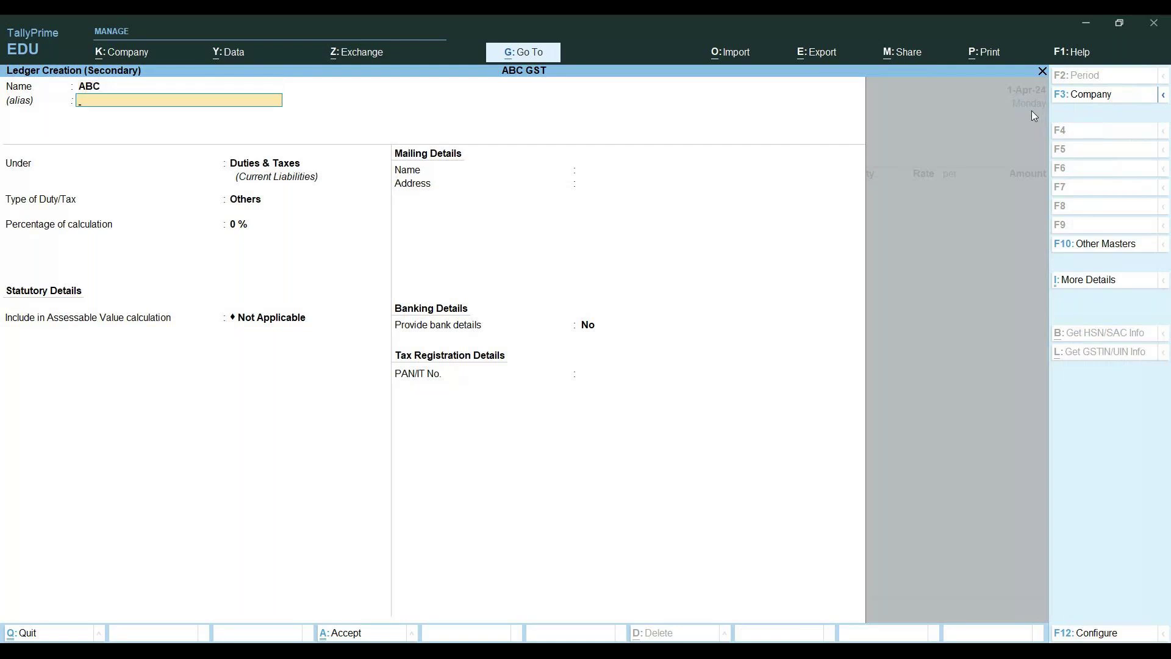
key("Return")
key("Return")
key("Return")
key("Return")
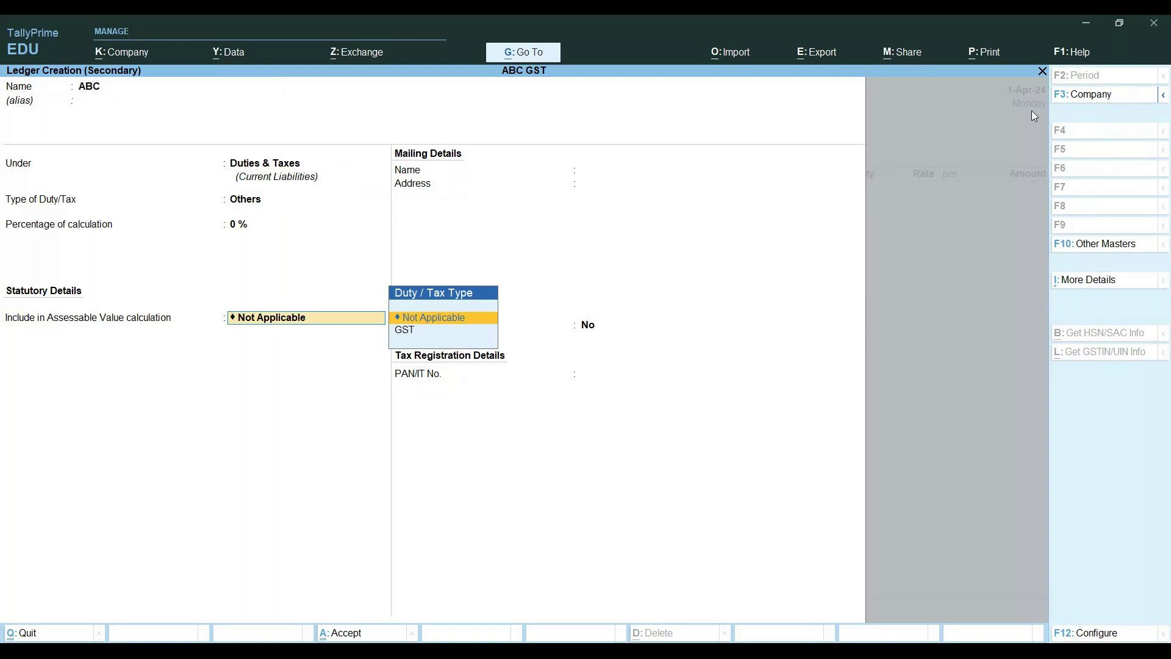
key("BackSpace")
key("BackSpace")
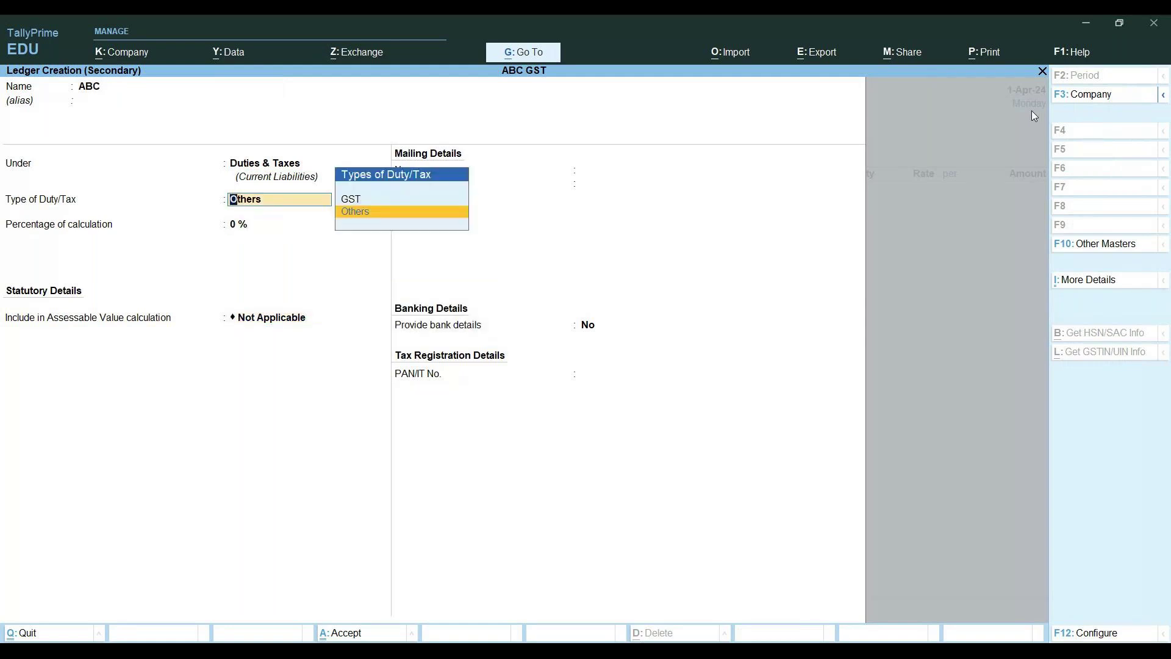
key("BackSpace")
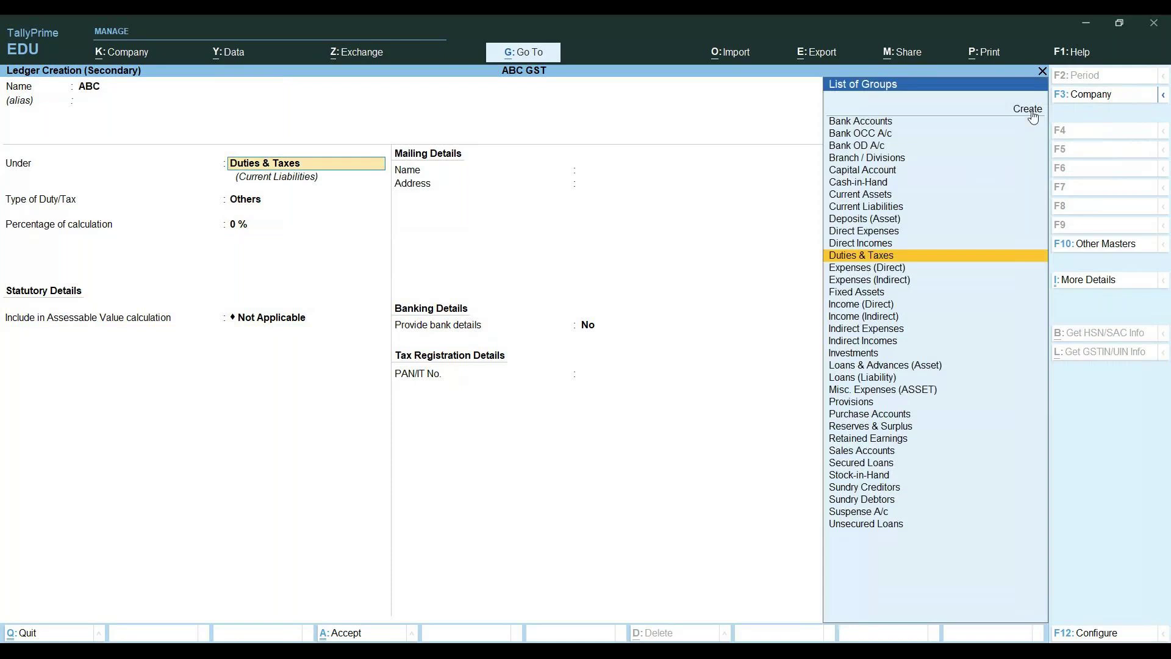
key("Down")
key("Down")
key("Down")
key("Down")
key("Down")
key("Down")
key("Down")
key("Down")
key("Down")
key("Down")
key("Down")
key("Down")
key("Down")
key("Down")
key("Down")
key("Down")
key("Down")
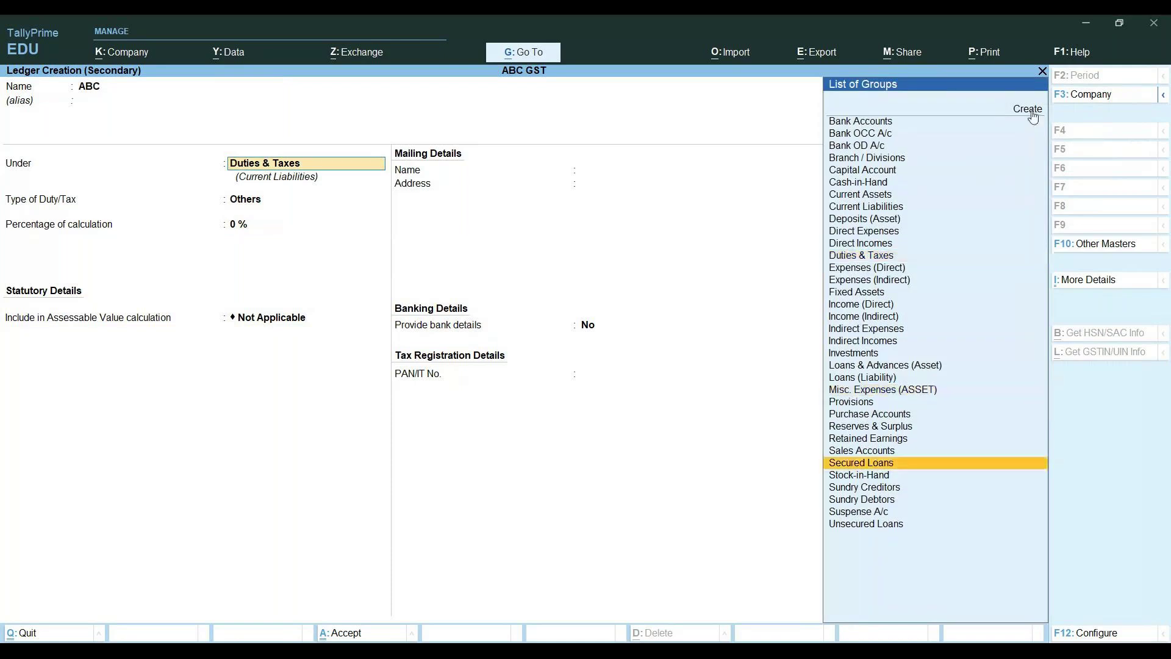
key("Down")
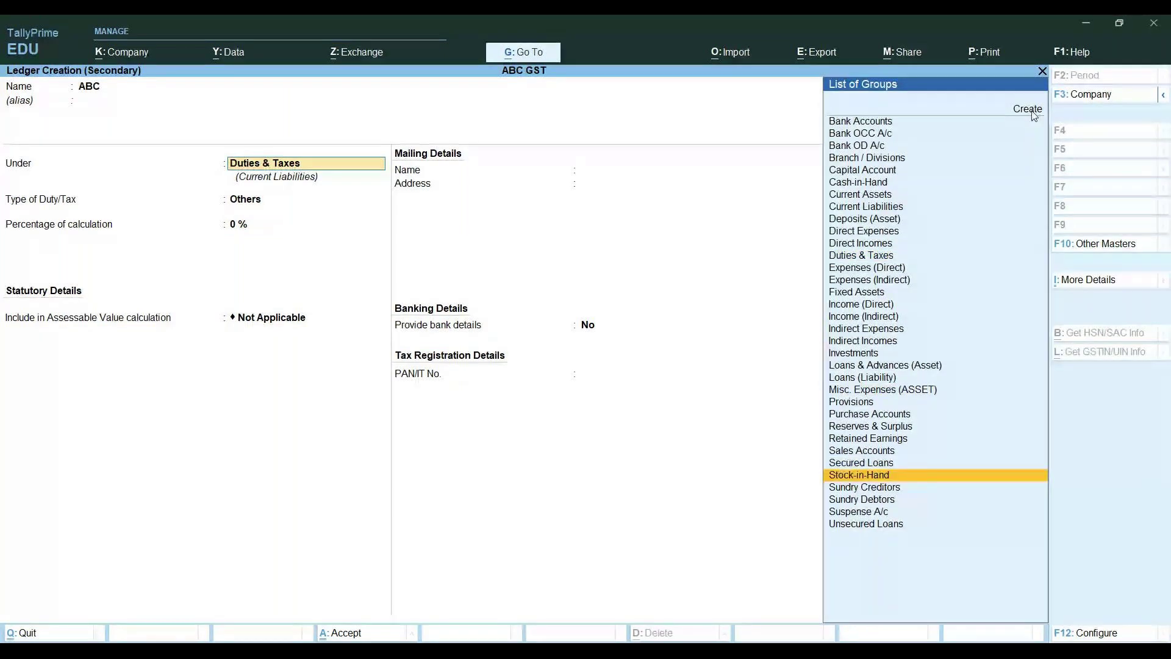
key("Down")
key("Return")
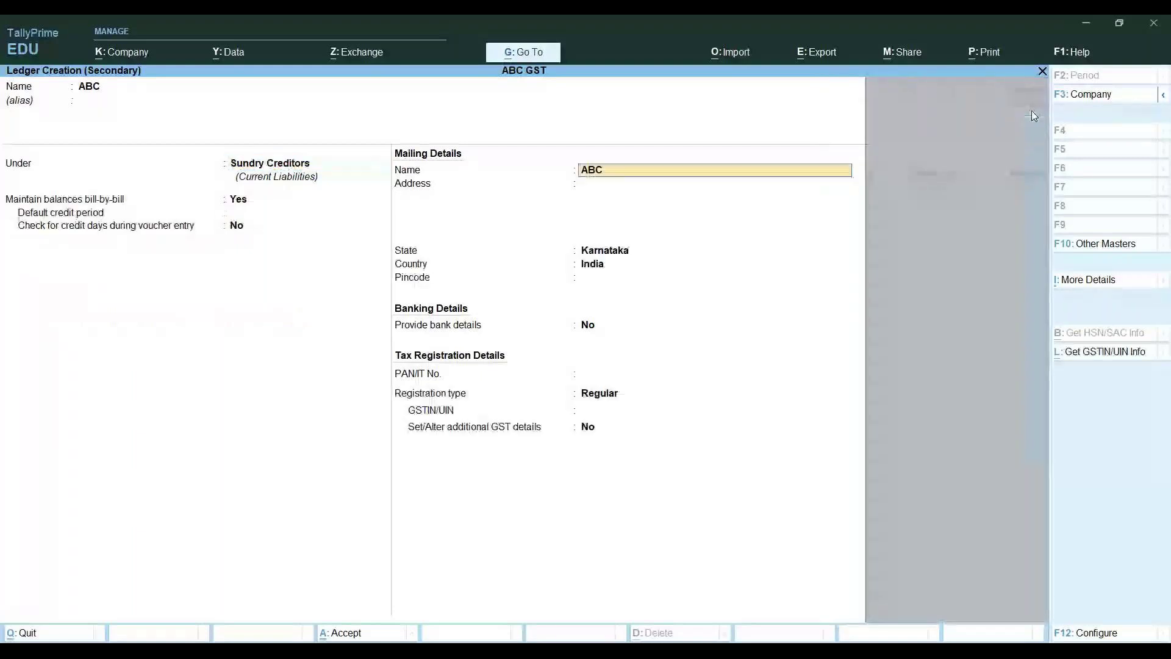
key("Return")
key("Return")
key("Return")
key("Return")
key("Return")
key("Return")
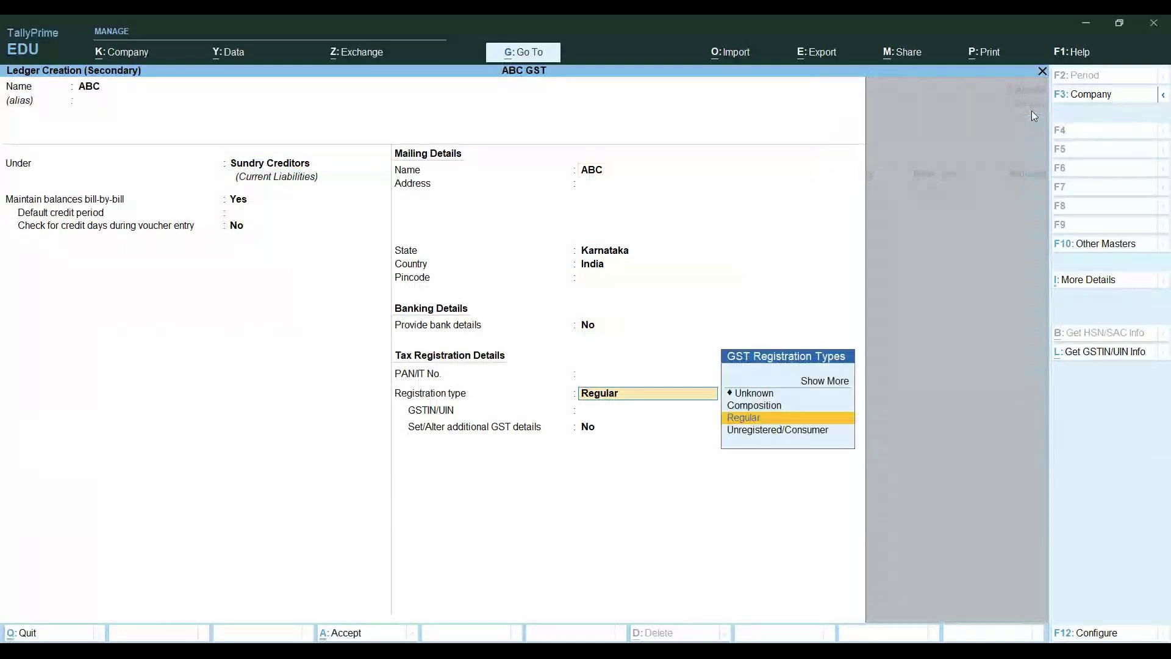
key("Return")
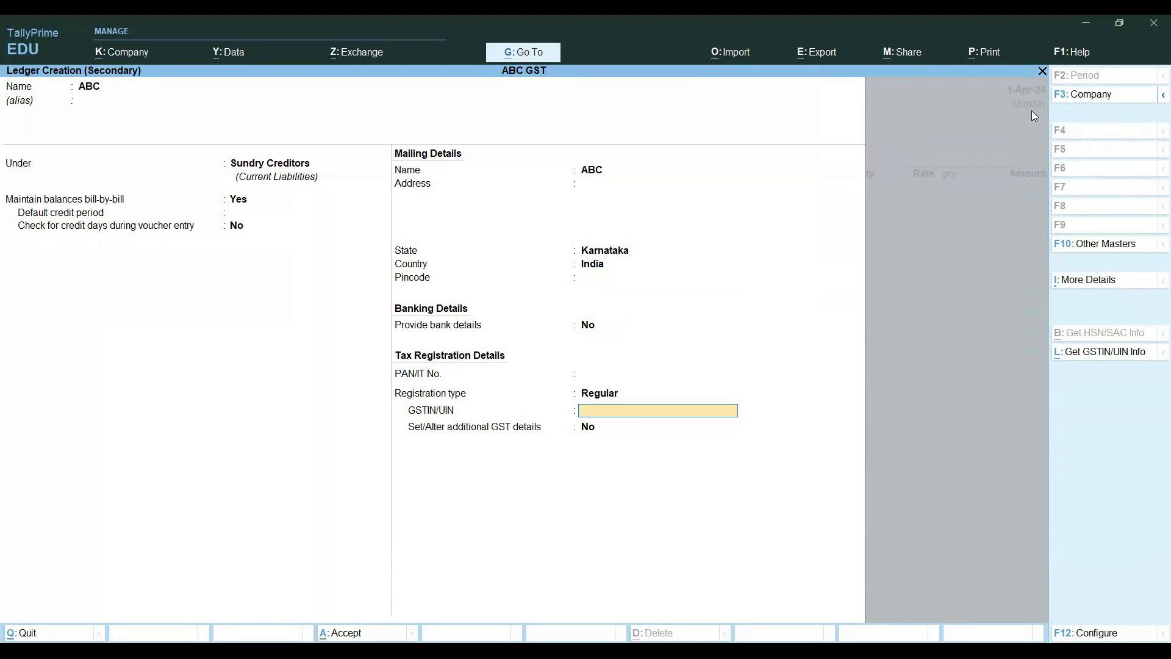
Enter the supplier's GSTIN, save ledger ABC and take it as the voucher's party
key("Return")
key("Return")
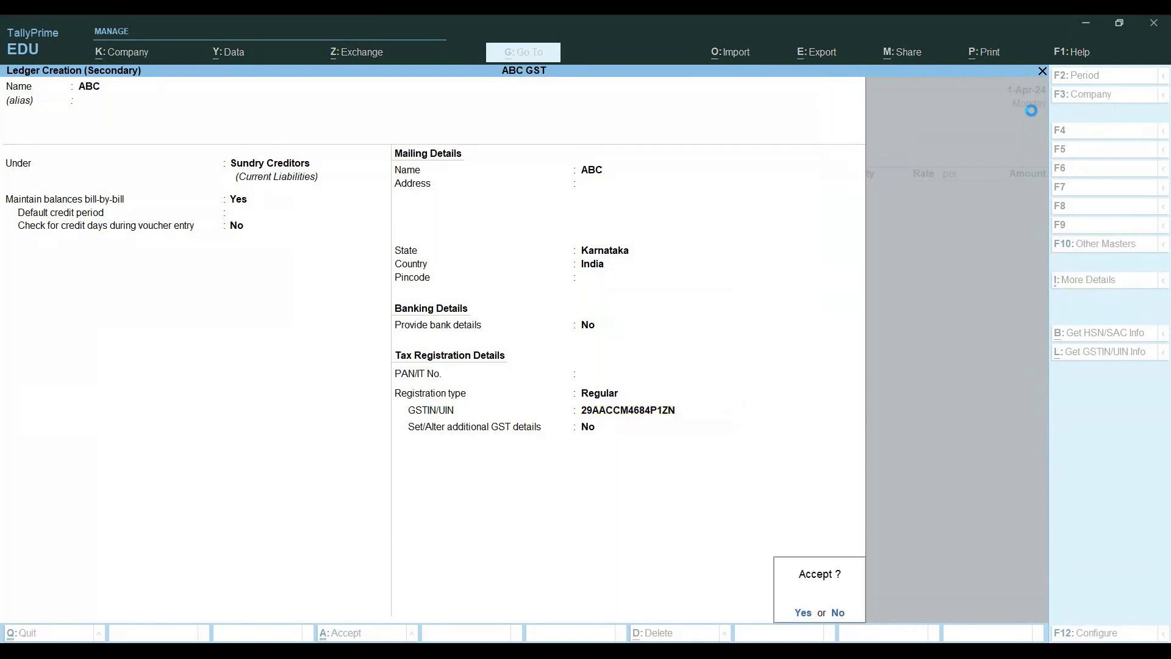
key("Return")
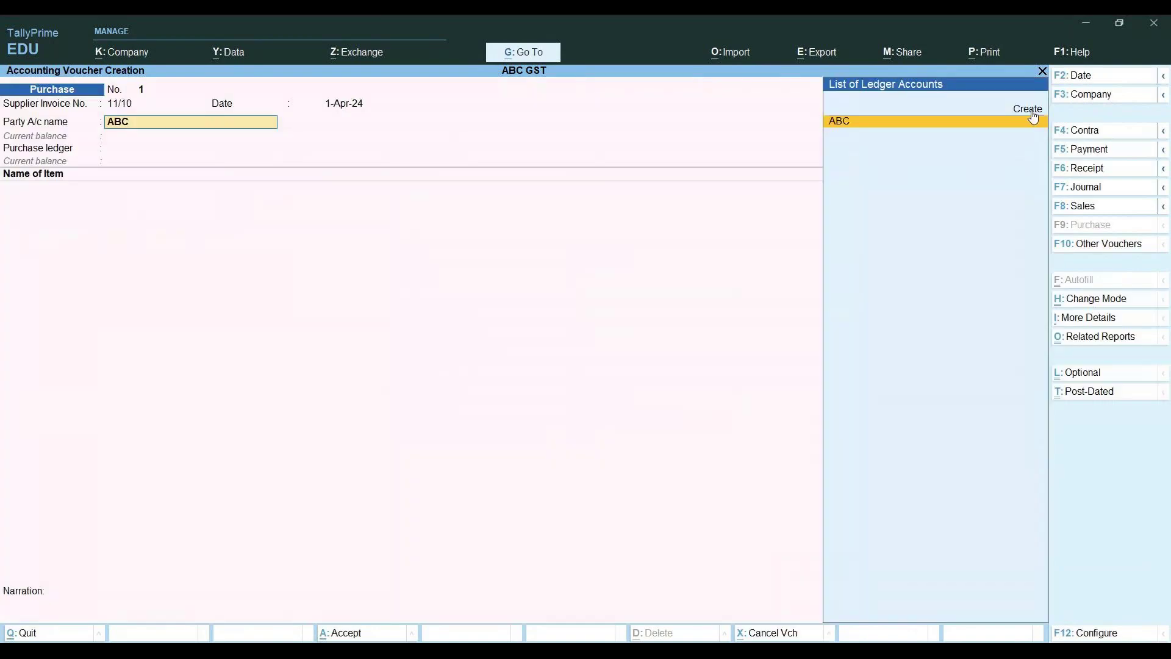
key("Return")
key("Return")
Confirm party details with Karnataka as place of supply and discard an empty ledger form
key("ctrl+a")
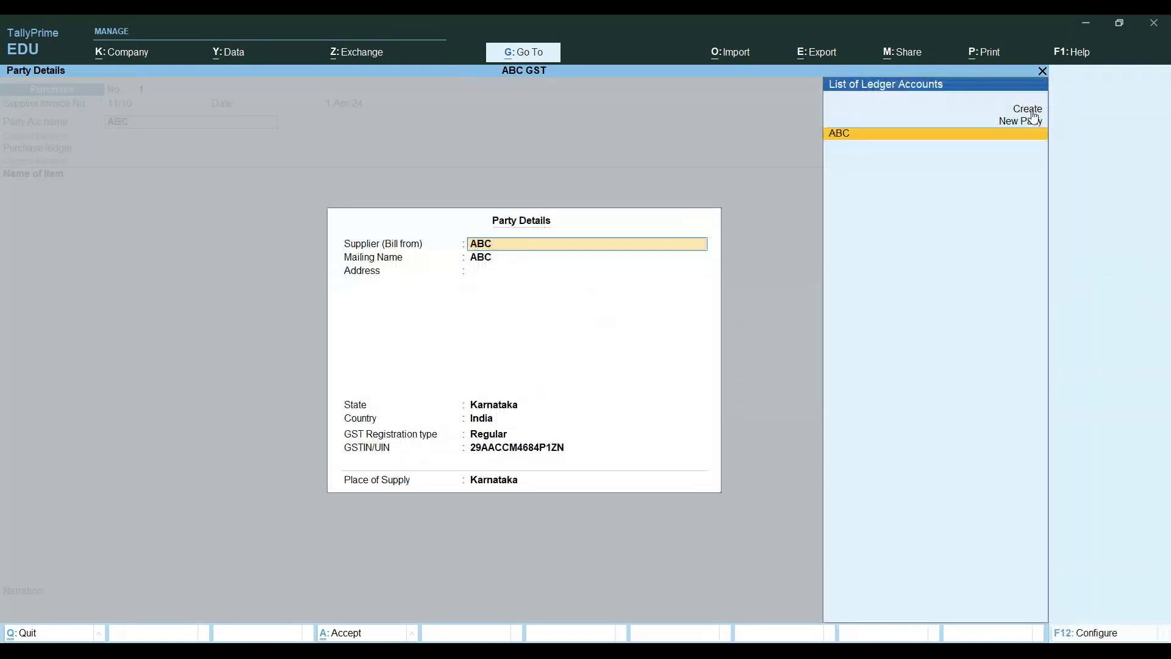
key("Return")
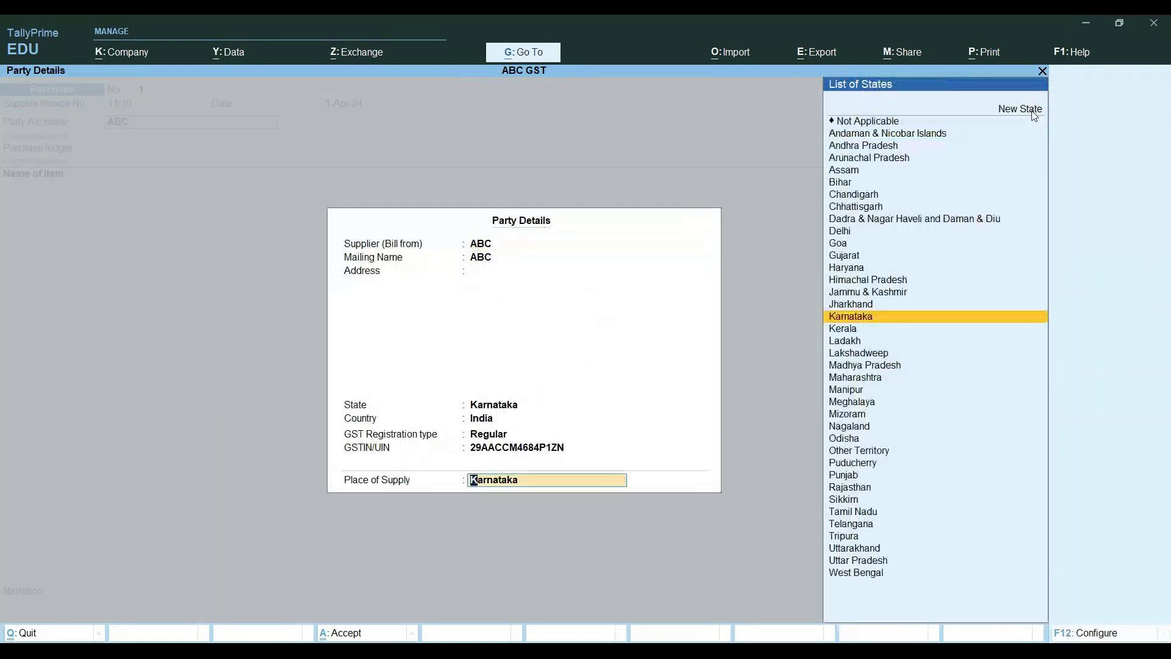
key("Return")
left_click(1032, 111)
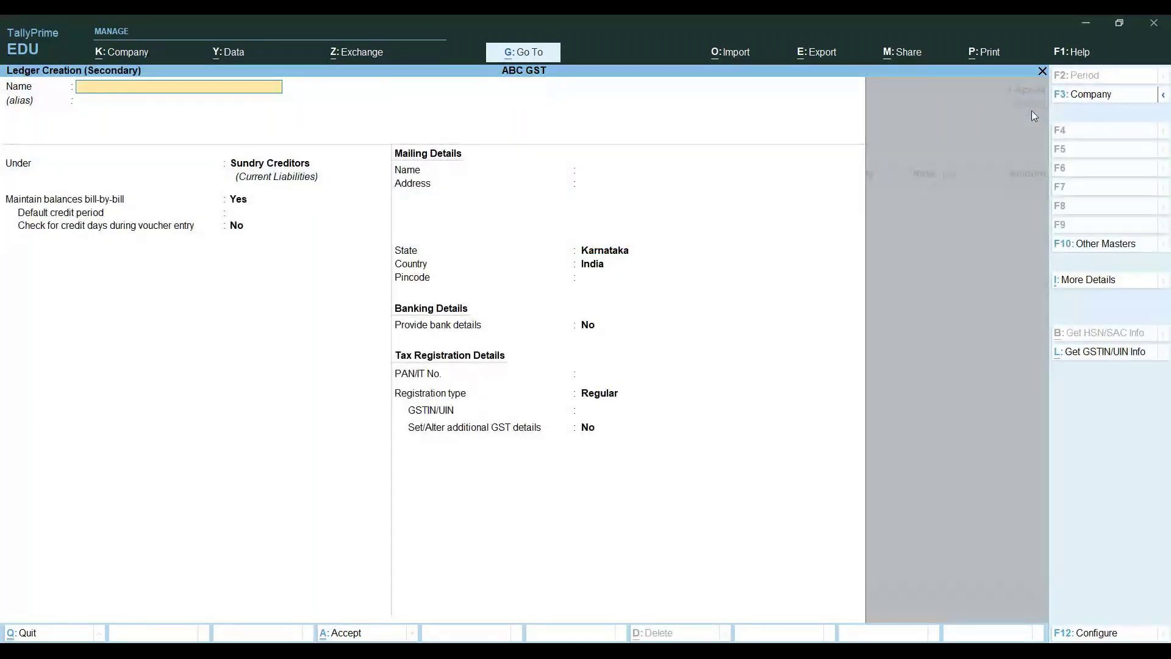
key("Escape")
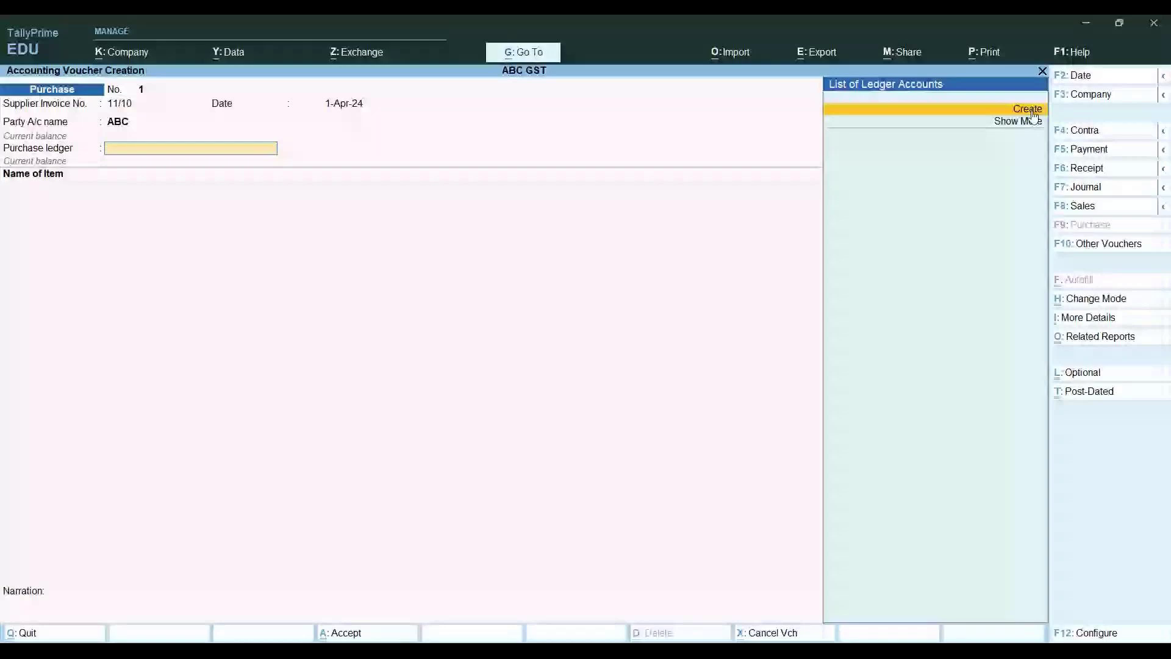
Create ledger PURCHASE A/C under Purchase Accounts with GST included in assessable value
left_click(1031, 109)
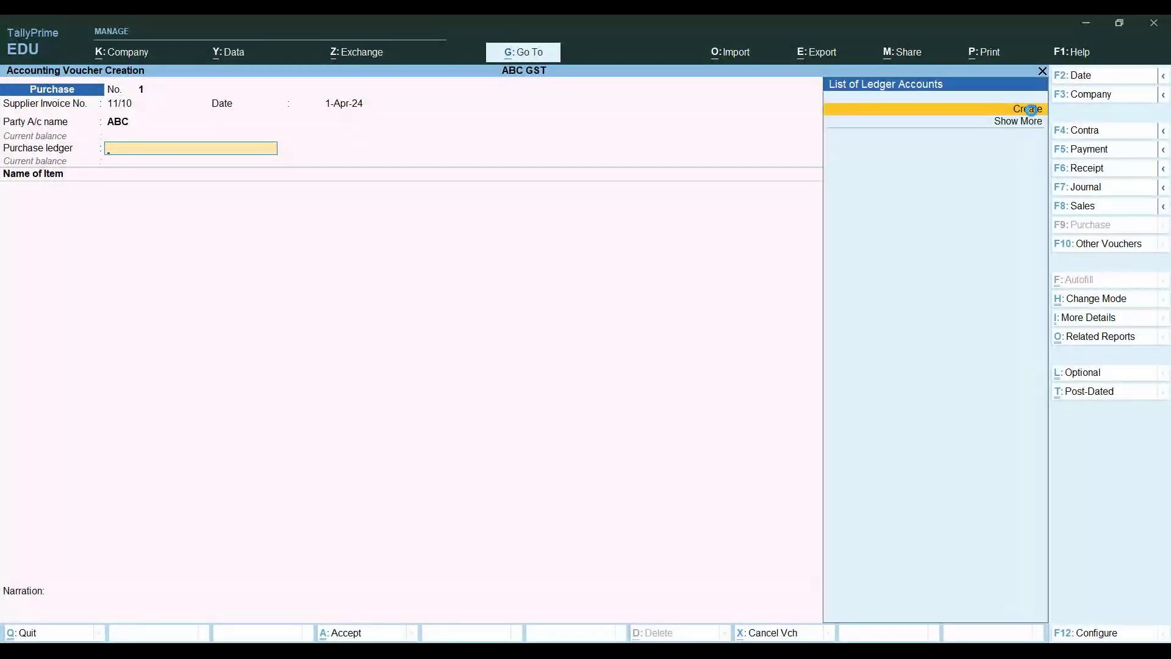
type("PUR")
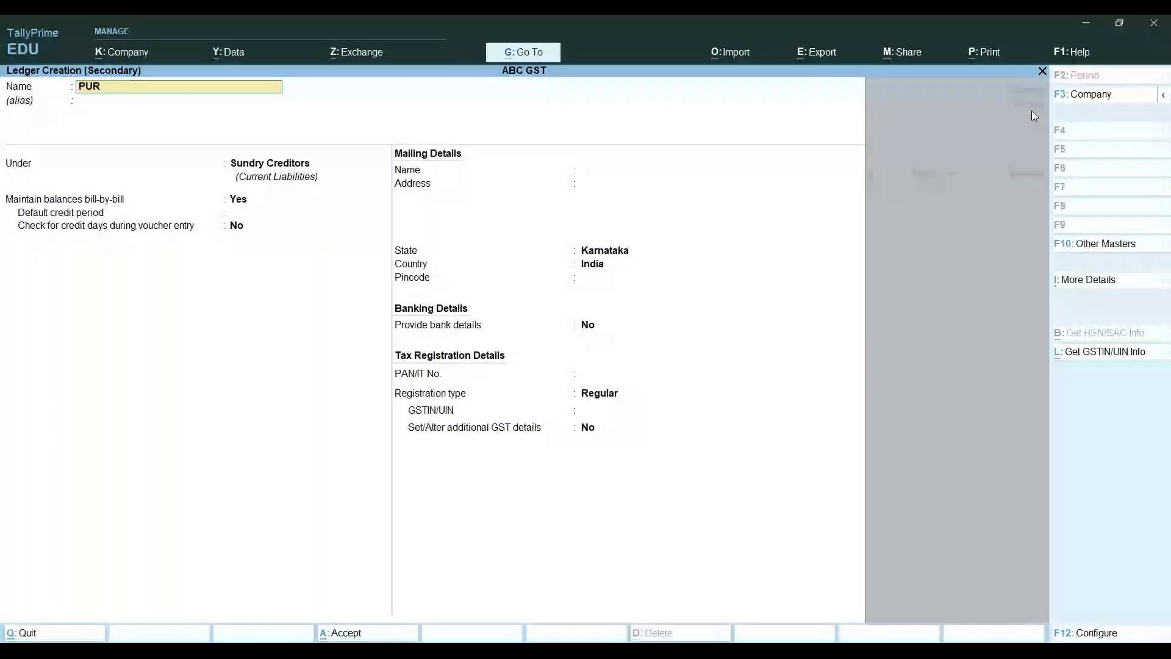
type("CHASE A/C")
key("Return")
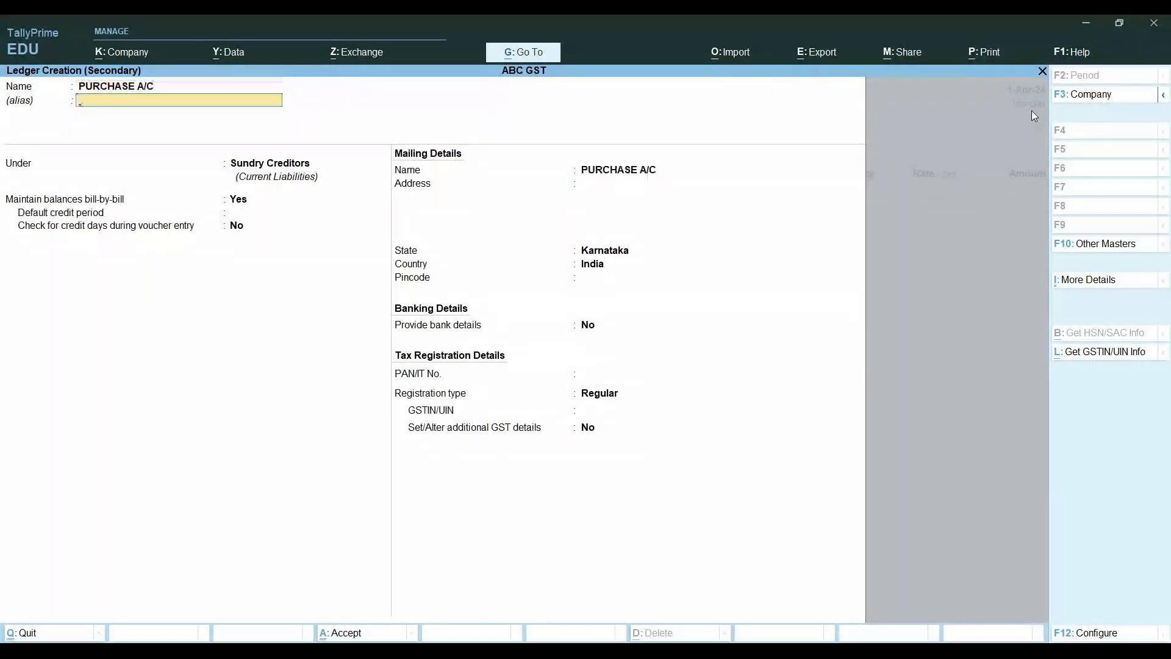
key("Return")
type("PU")
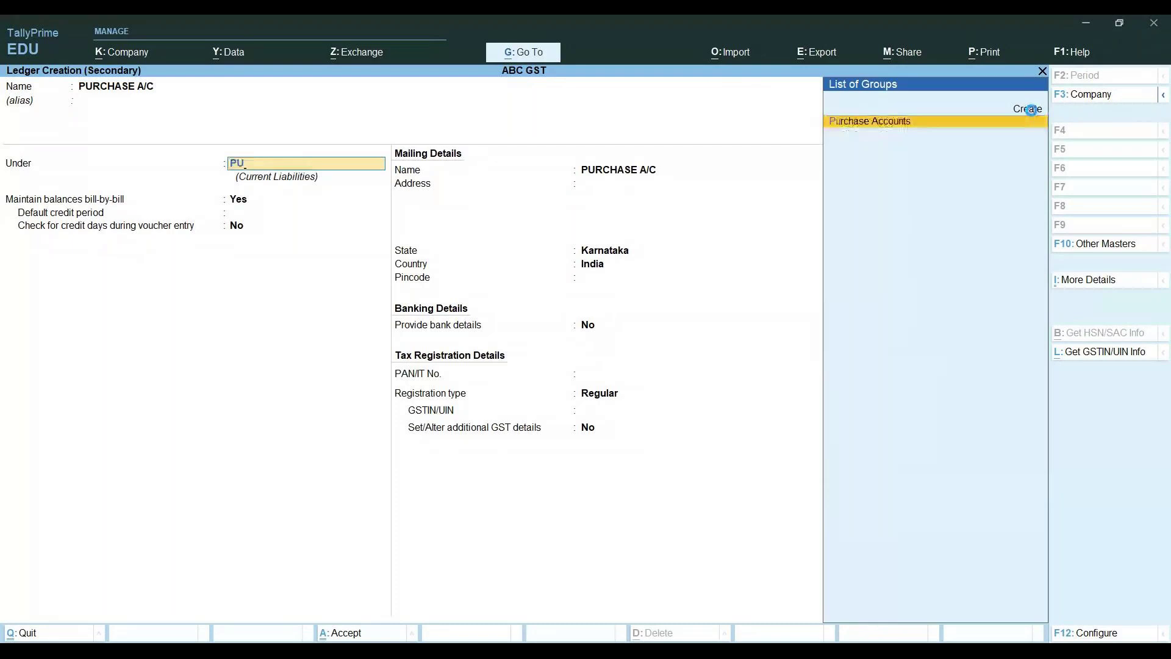
left_click(1033, 119)
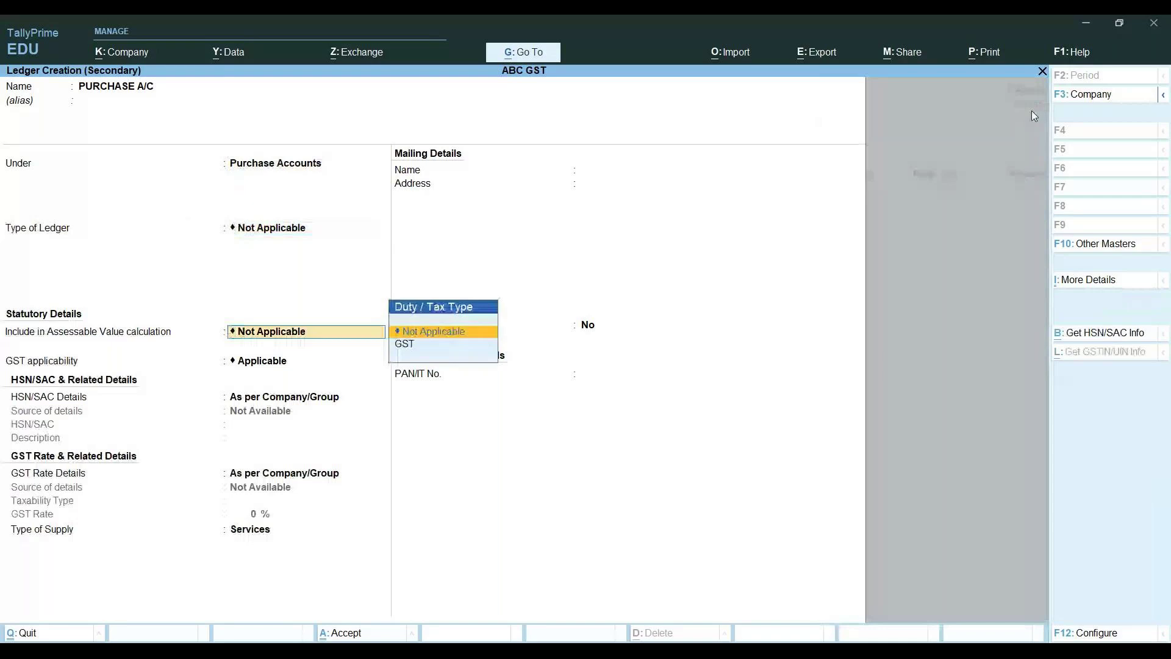
key("Down")
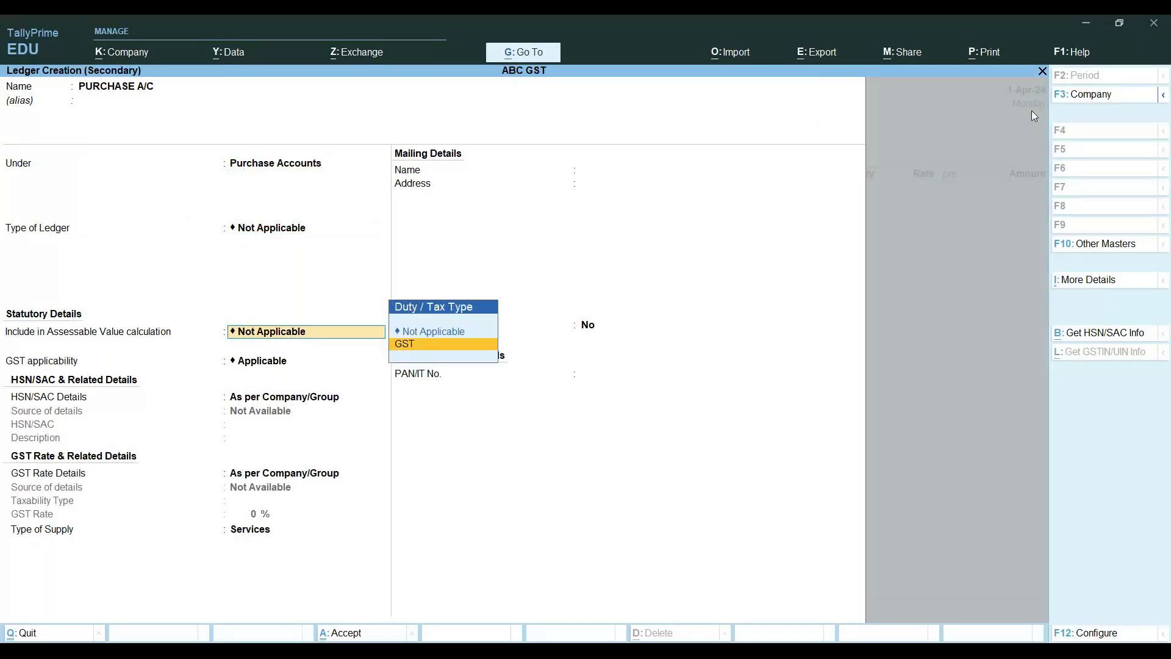
key("ctrl+a")
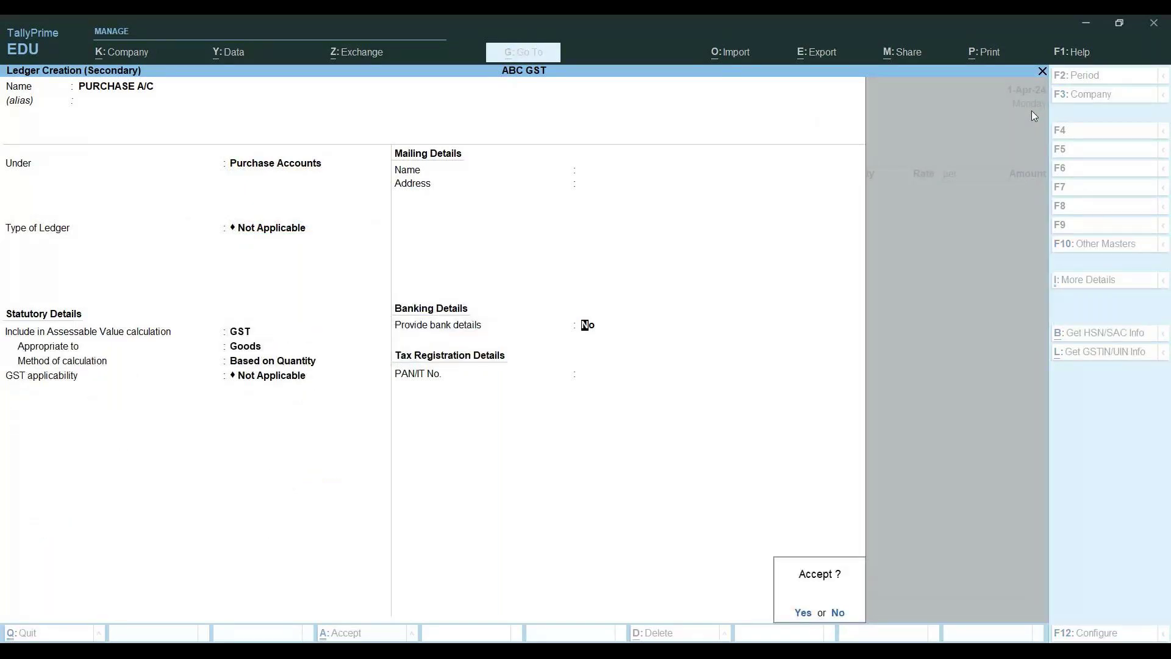
key("Return")
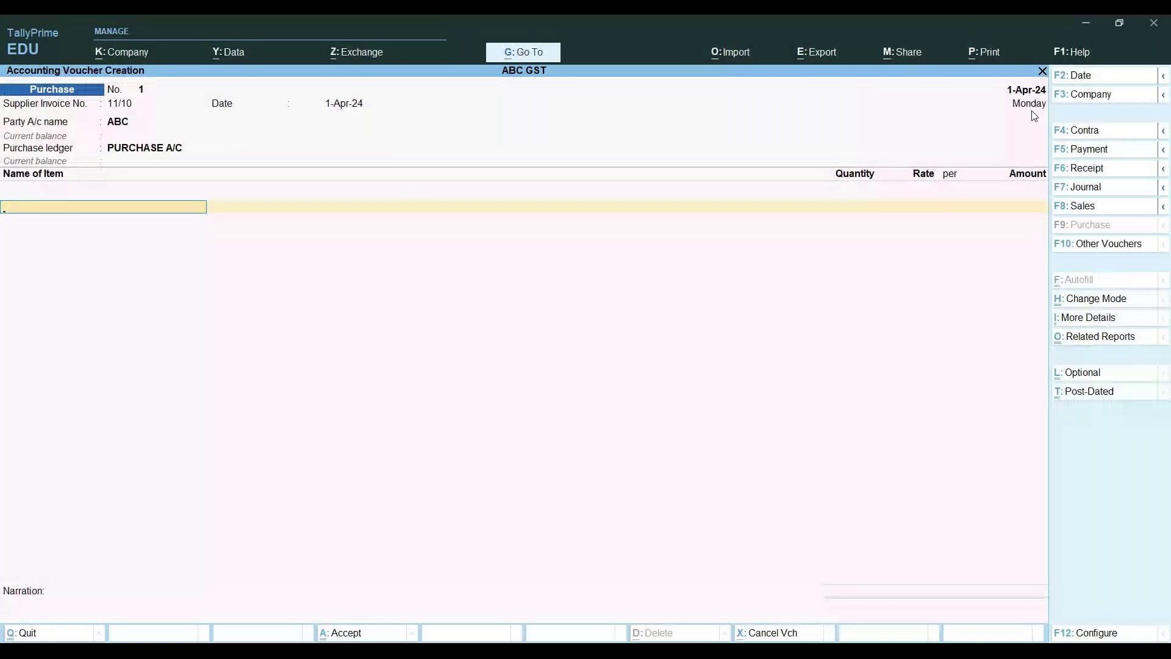
Take PURCHASE A/C as purchase ledger, then open it for alteration and its configuration
key("BackSpace")
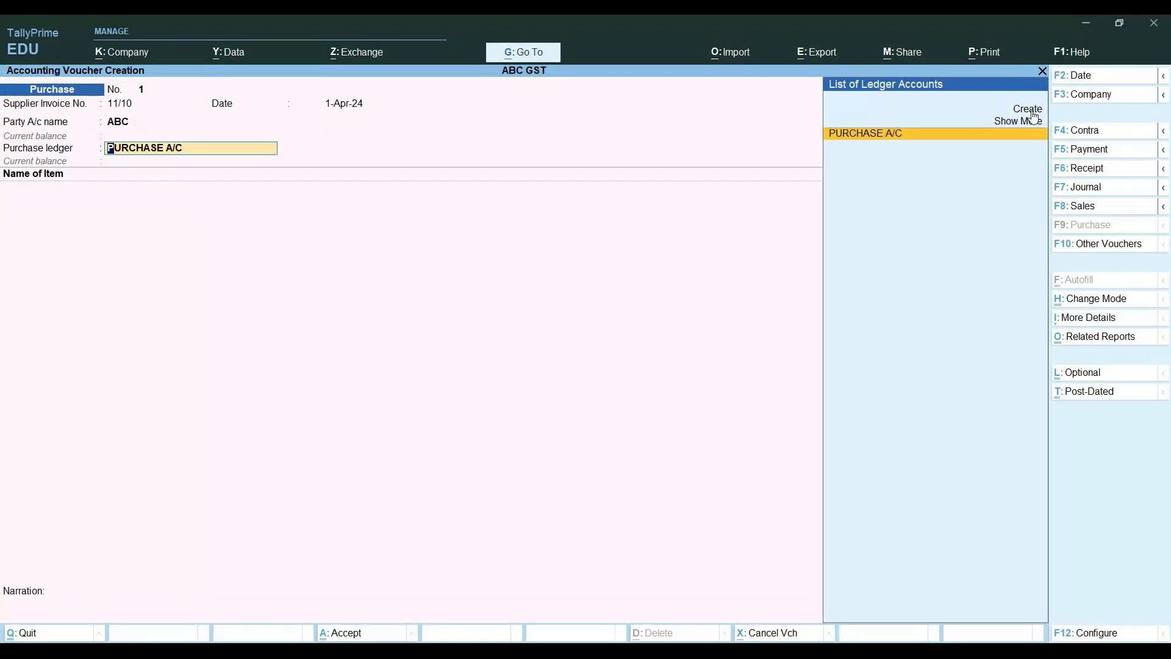
key("Return")
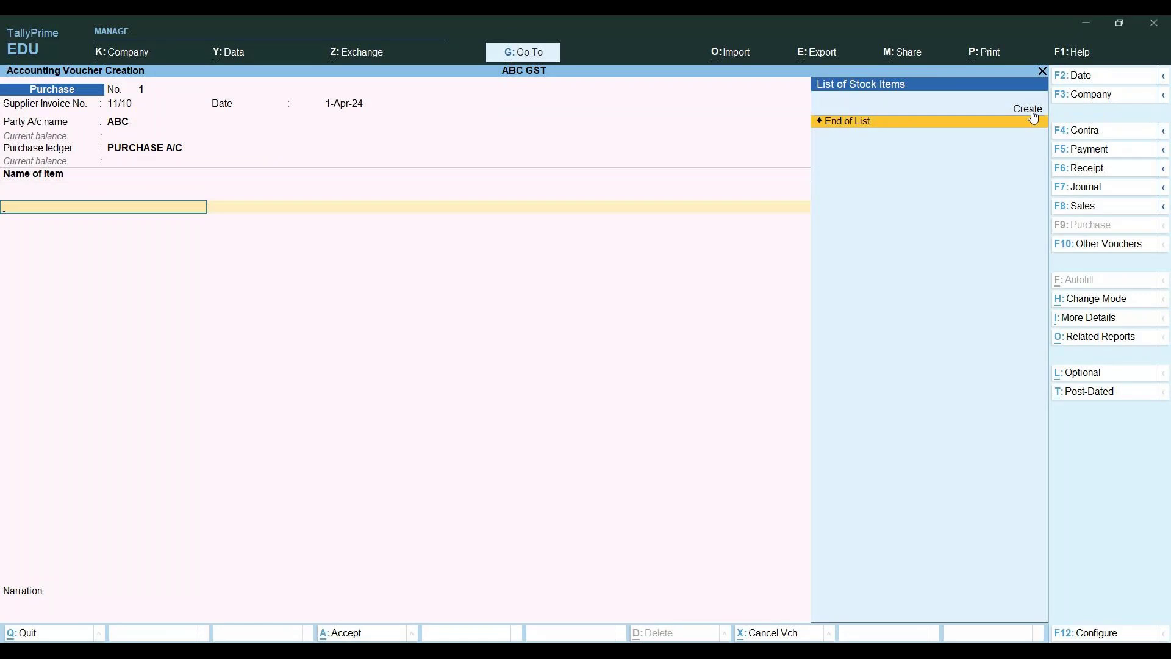
key("BackSpace")
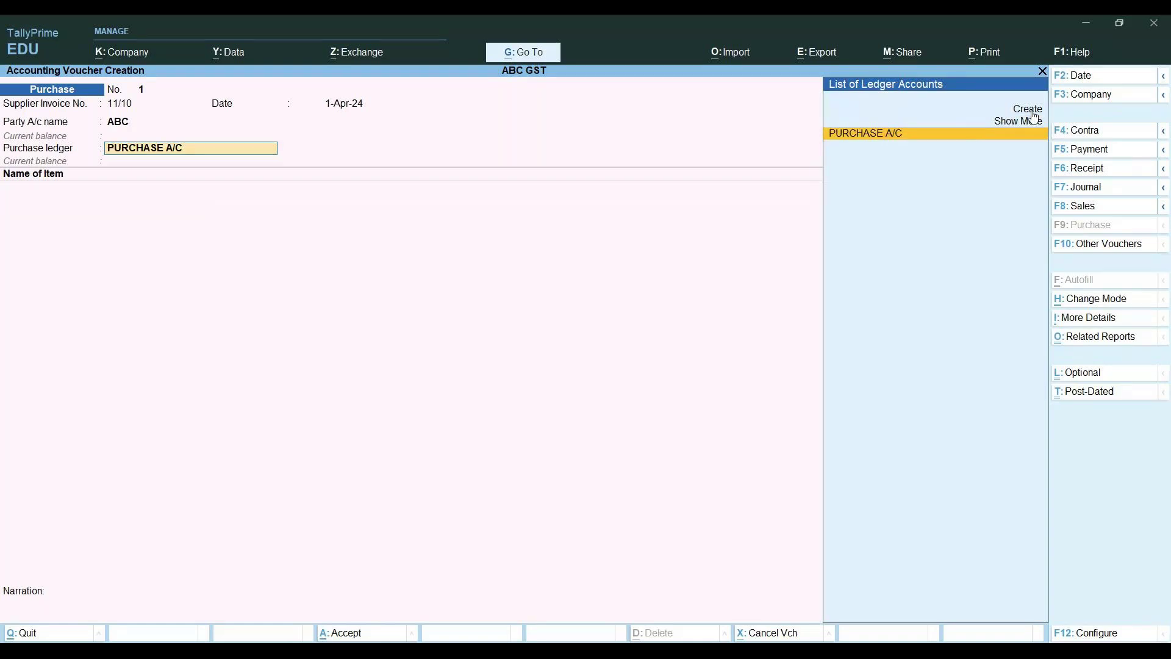
key("ctrl+Return")
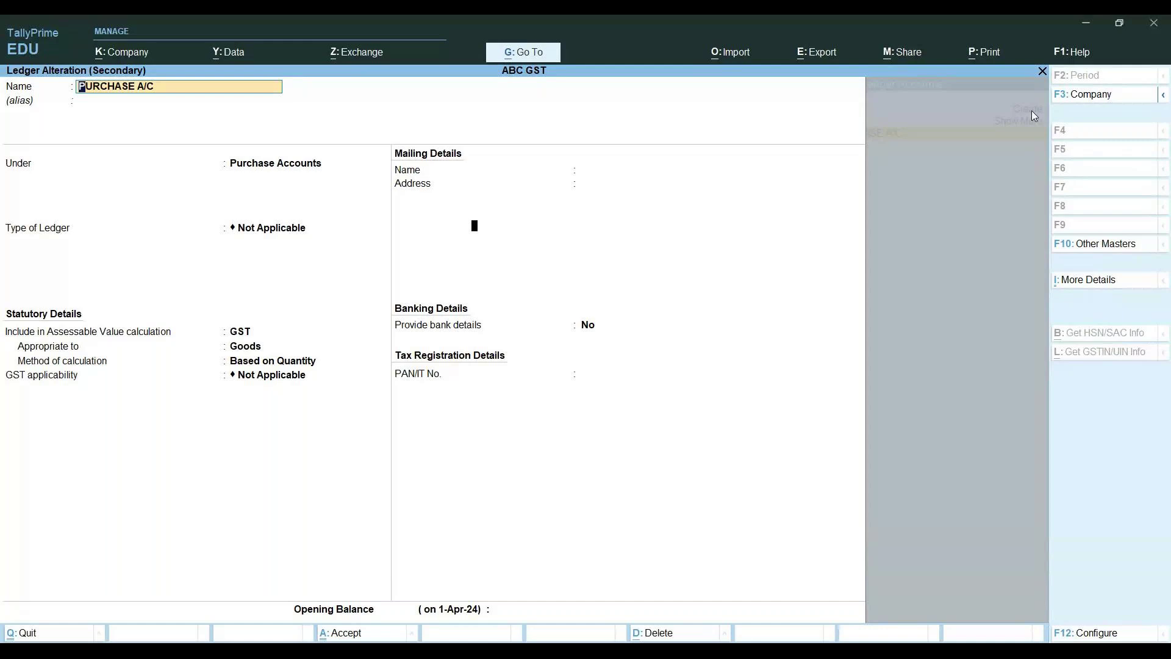
key("F12")
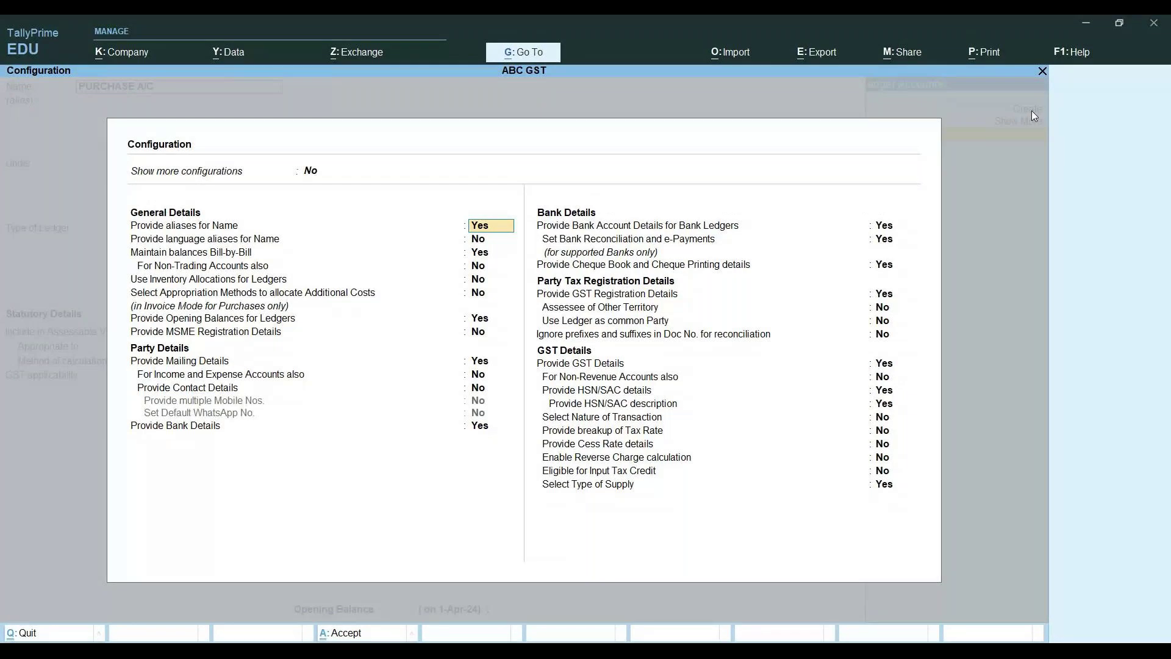
Close the configuration settings and quit the PURCHASE A/C ledger alteration without changes
key("Up")
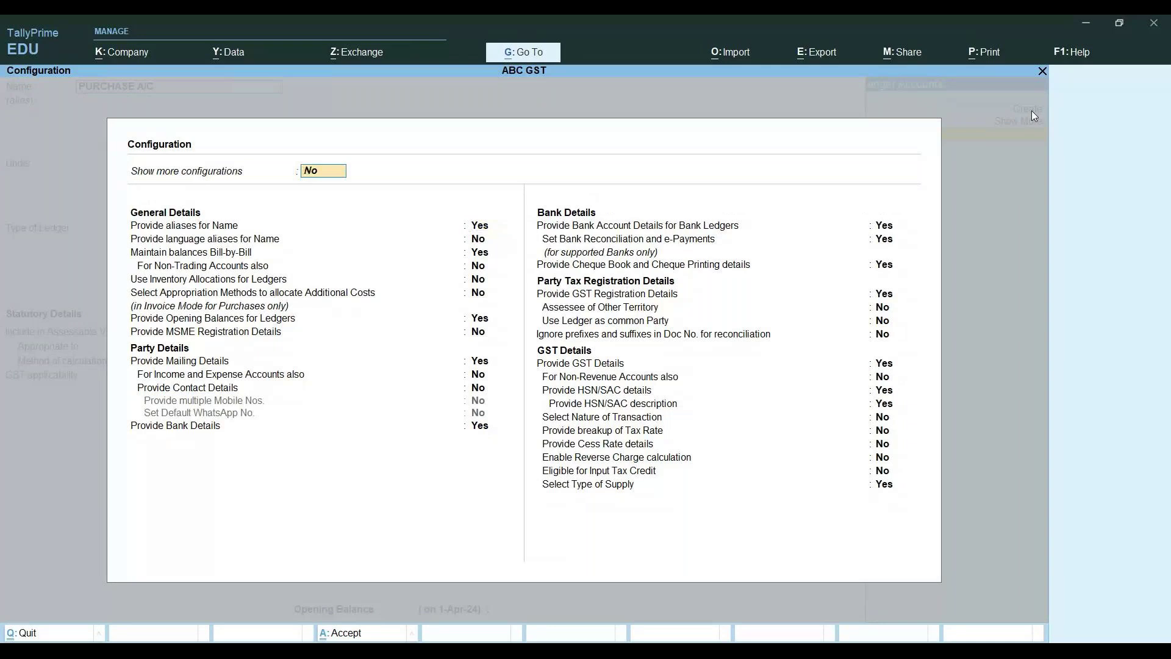
key("Escape")
key("Escape")
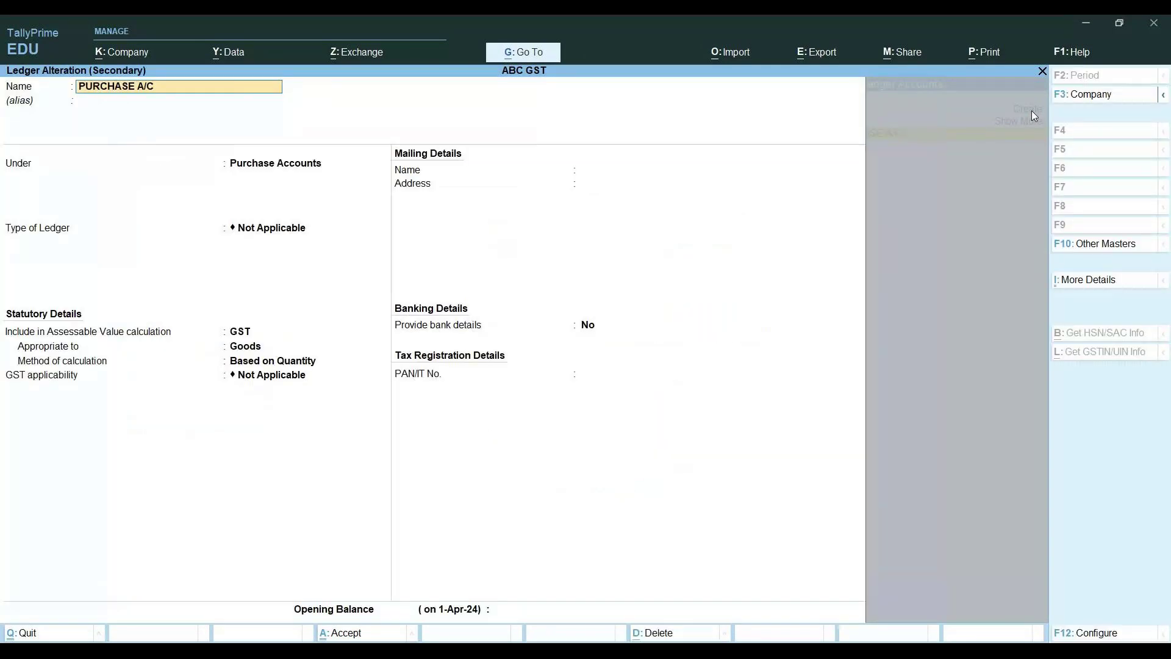
key("BackSpace")
key("Escape")
key("y")
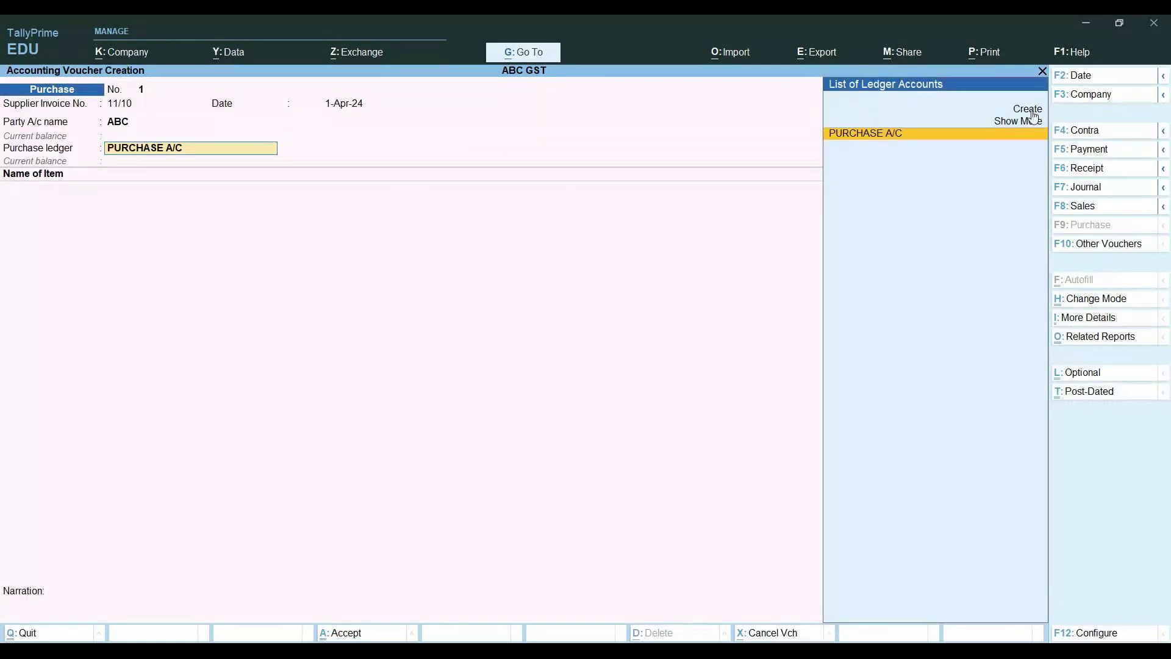
Reopen the PURCHASE A/C purchase ledger for alteration from the voucher with Ctrl+Enter
key("Return")
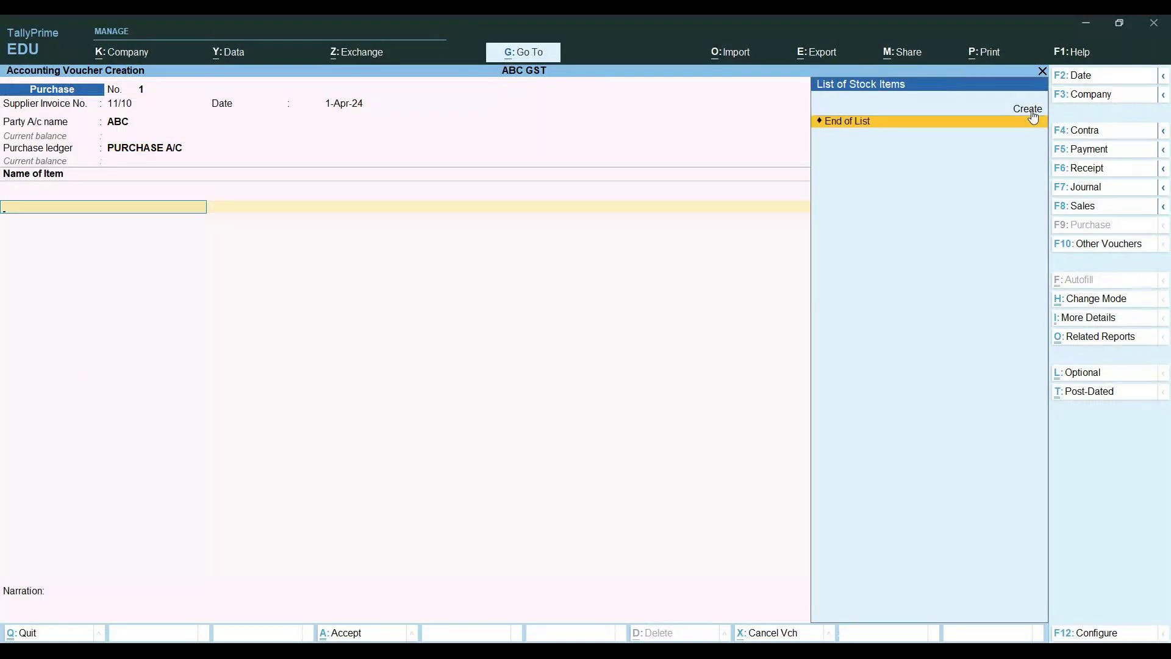
key("BackSpace")
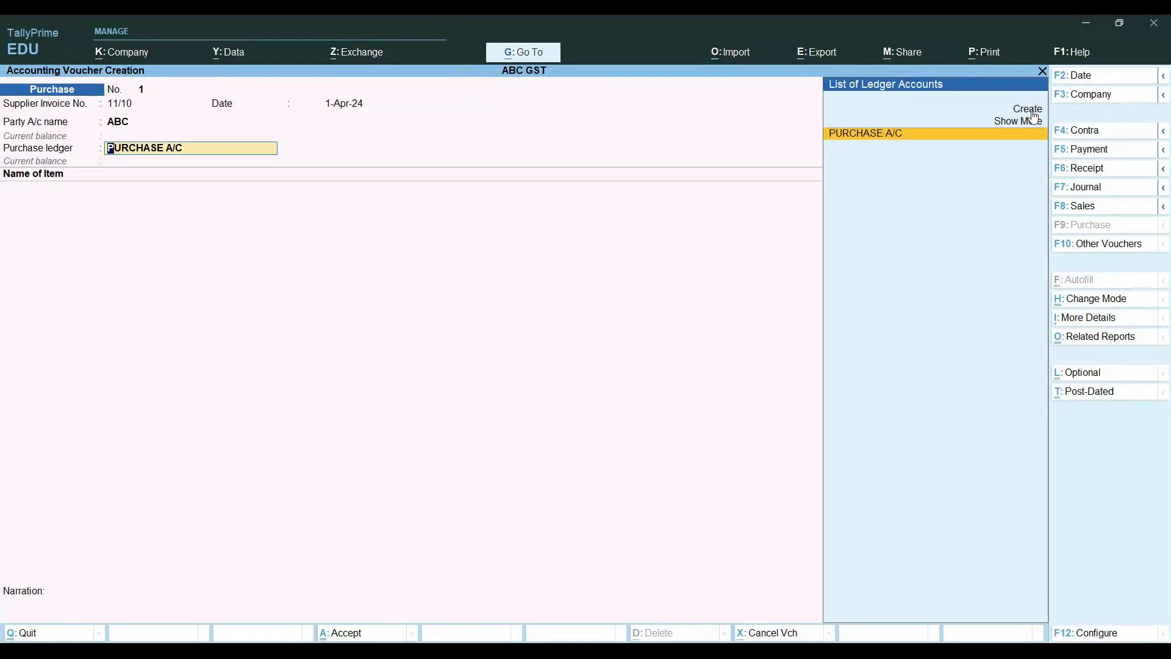
key("ctrl")
key("ctrl+Return")
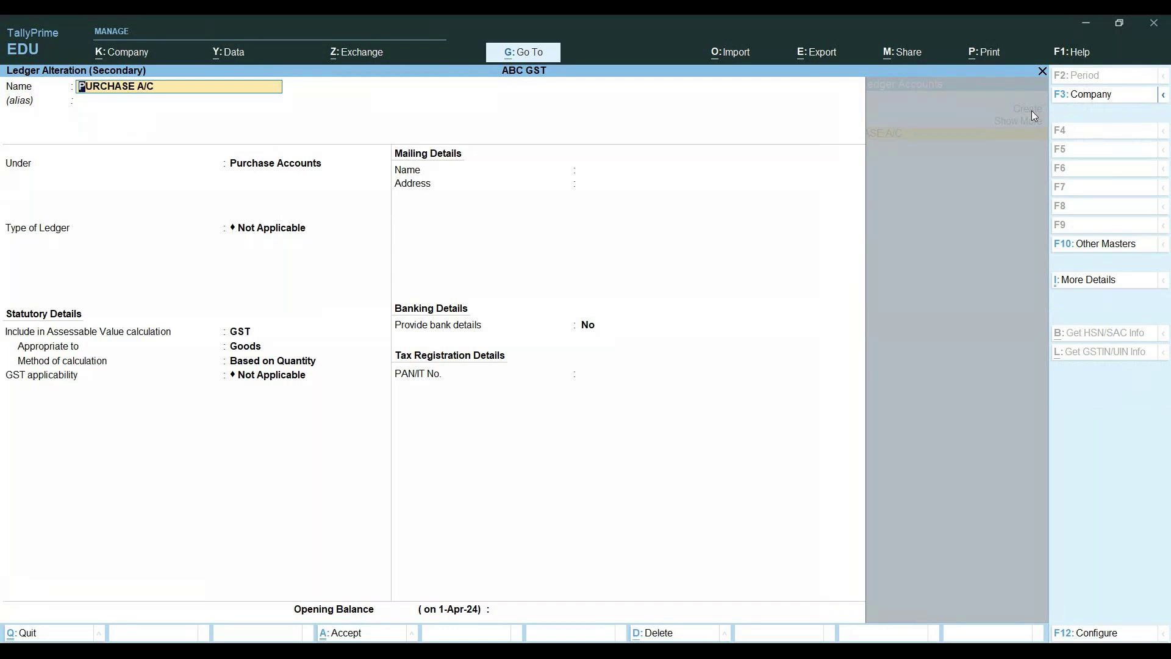
Keep duty/tax type Not Applicable and set PURCHASE A/C's GST applicability to Applicable
key("Return")
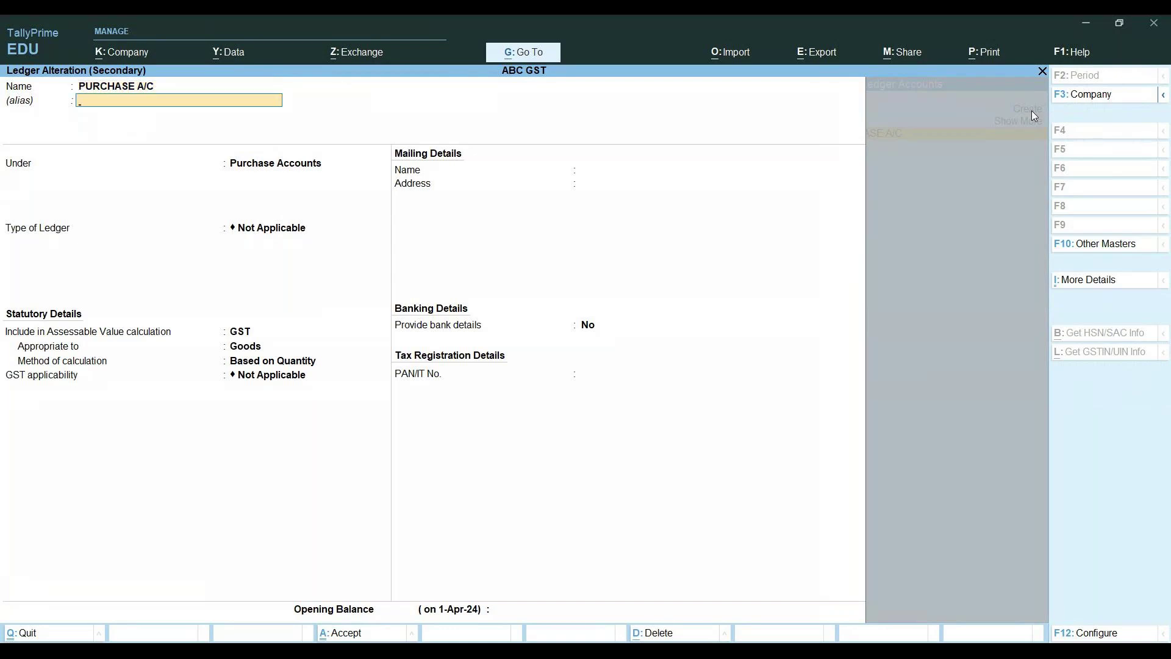
key("Return")
key("Return")
key("Return")
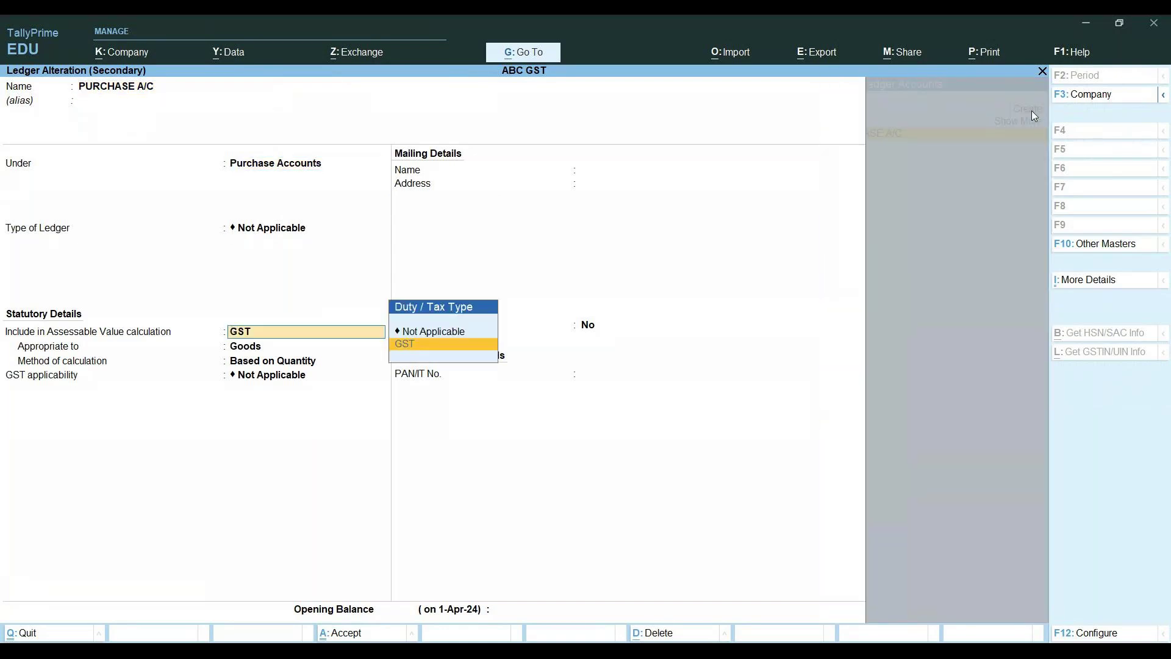
key("Up")
key("Return")
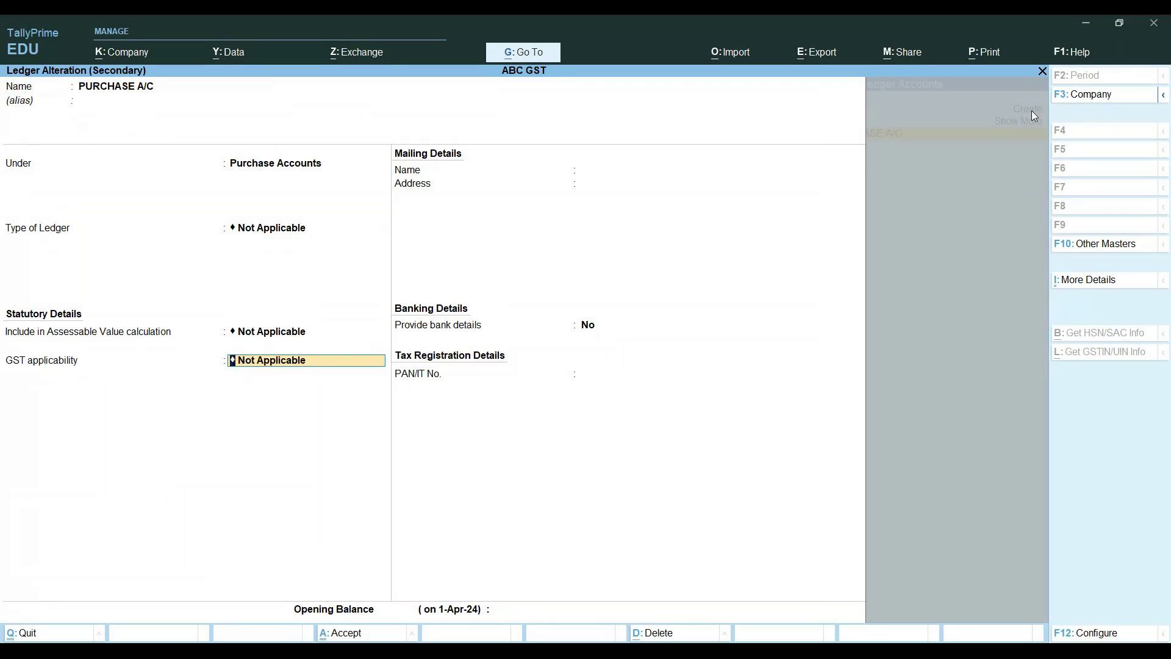
key("Return")
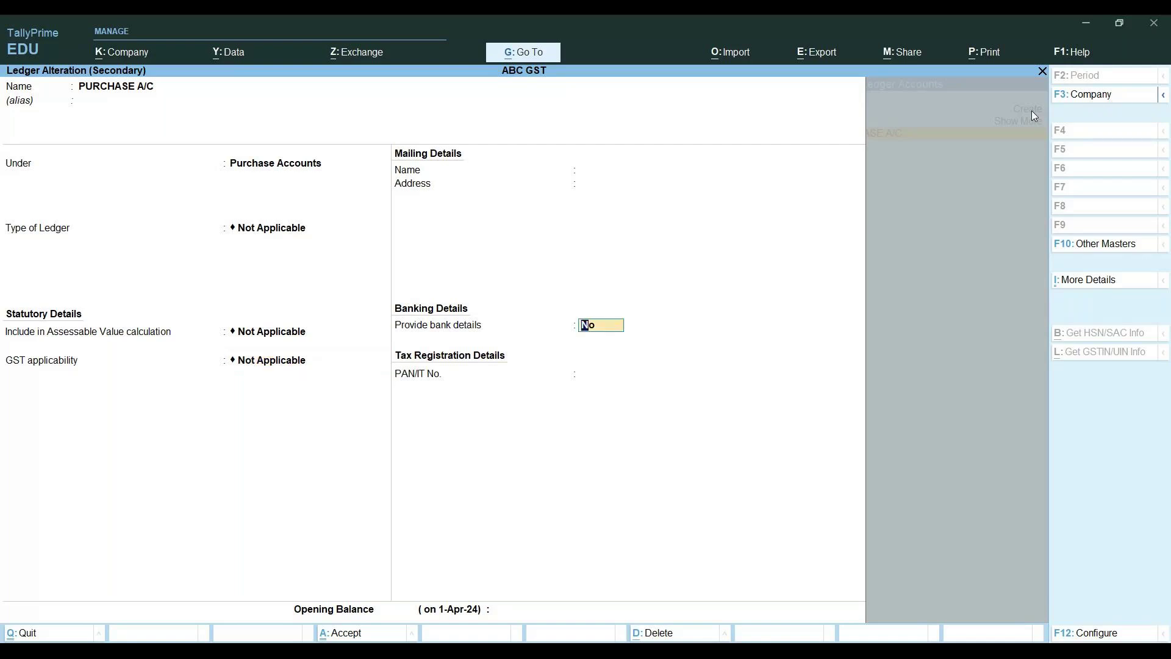
key("BackSpace")
key("Up")
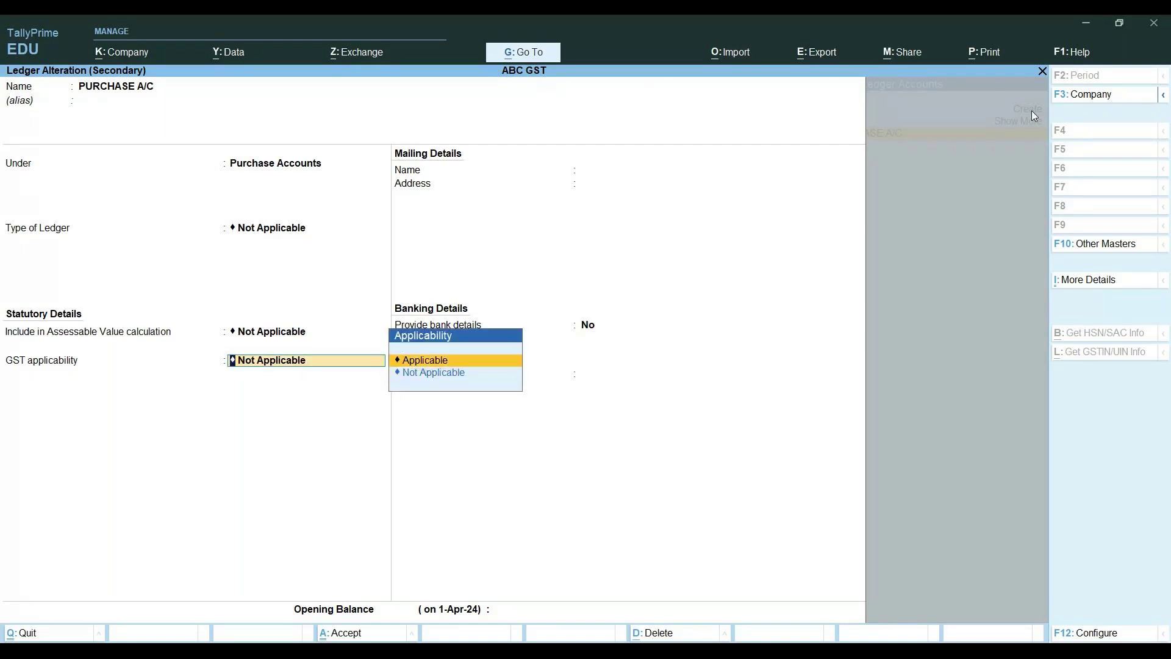
key("Return")
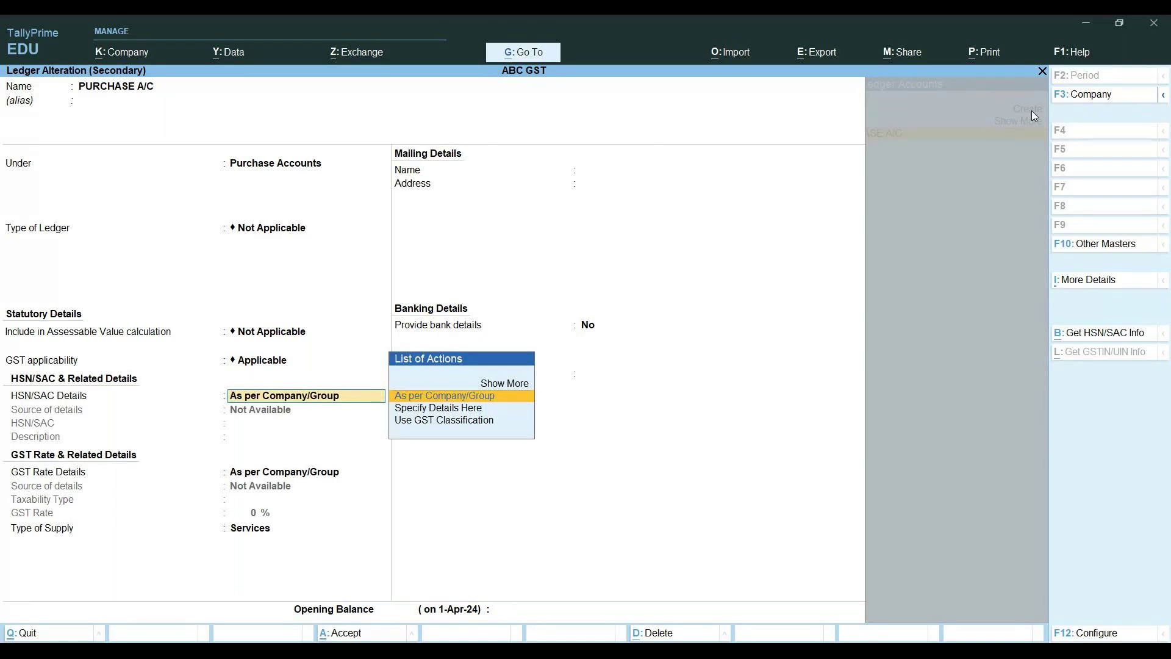
key("Return")
key("Return")
key("Return")
key("Return")
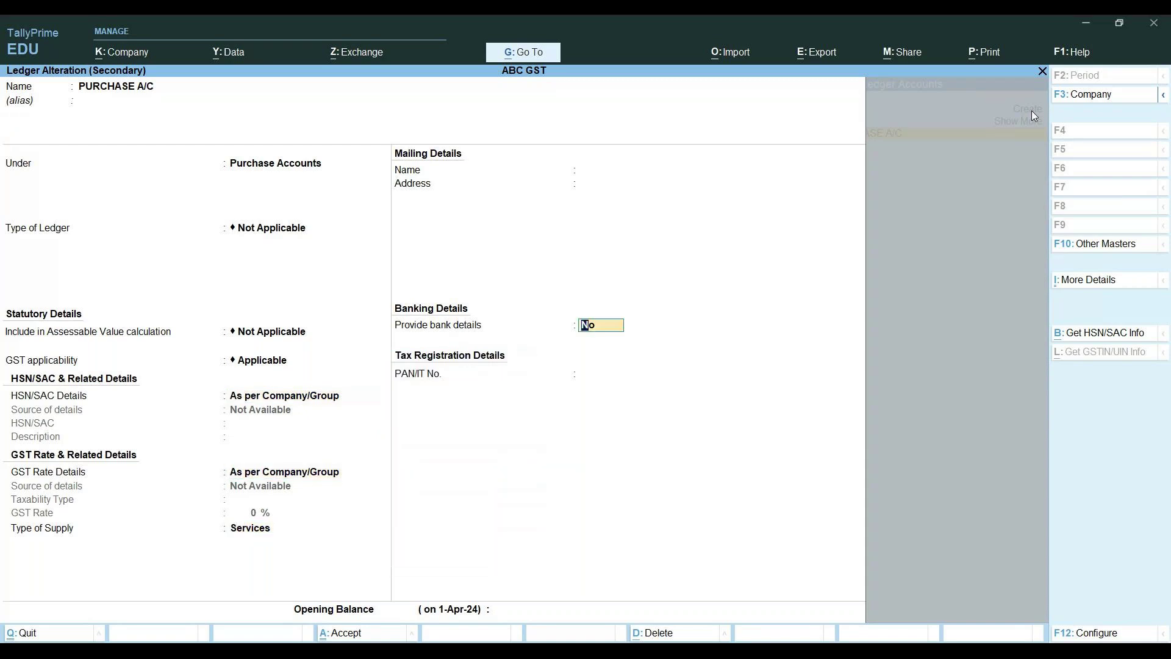
key("Return")
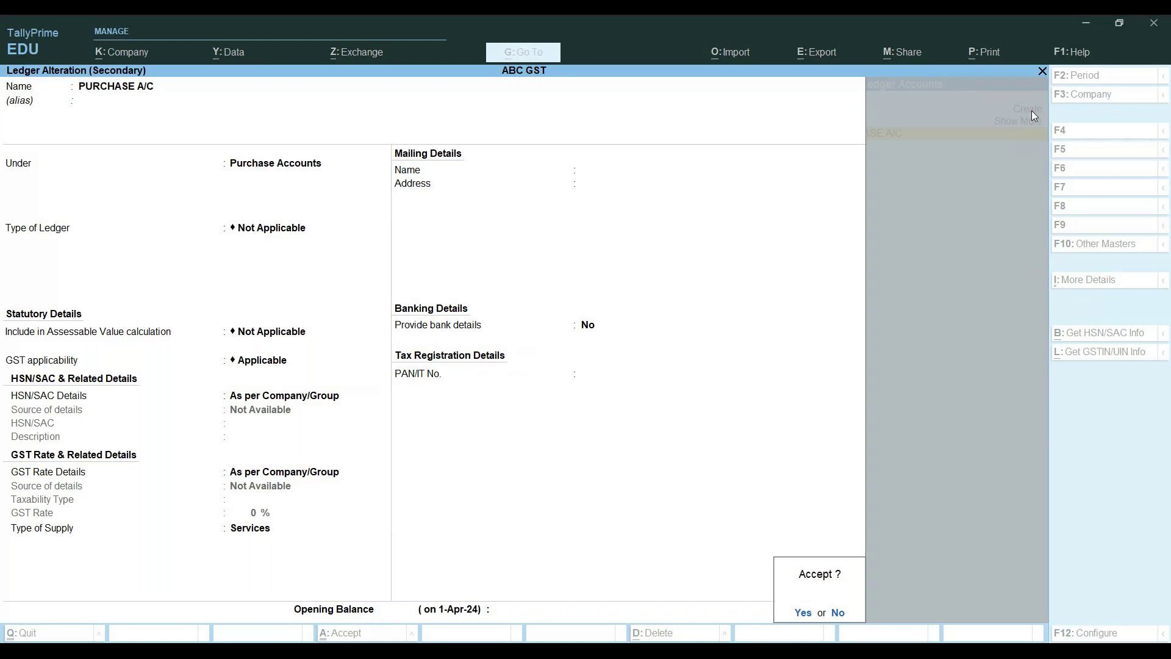
Change the ledger's type of supply from Services to Goods and save it
key("Escape")
key("BackSpace")
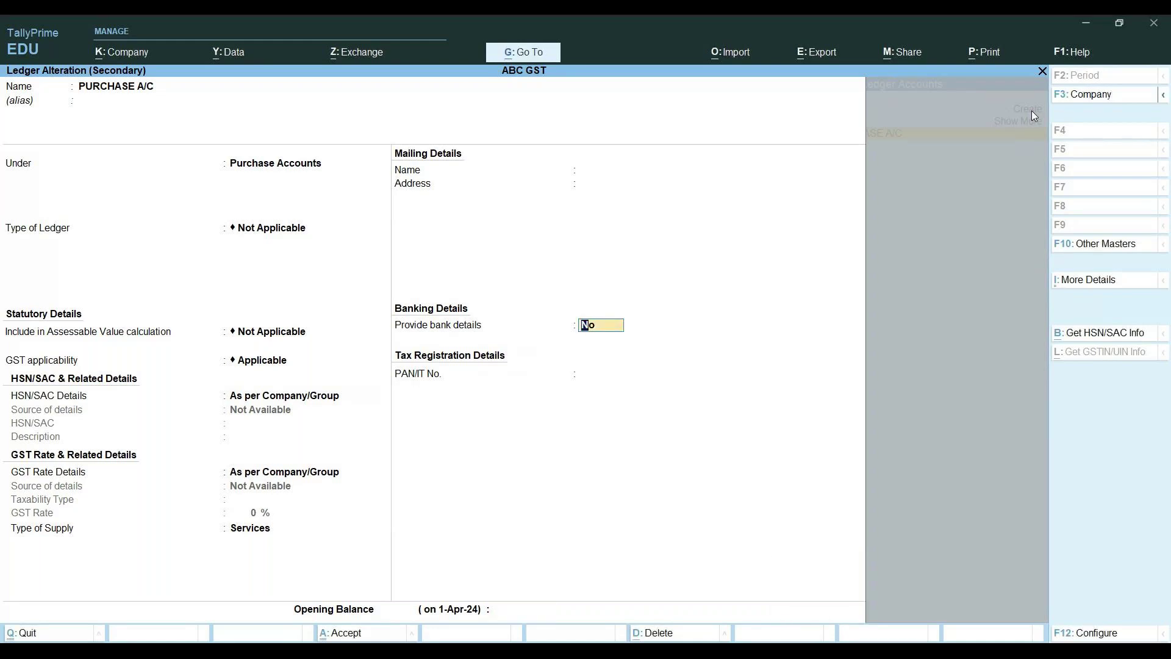
key("BackSpace")
key("Up")
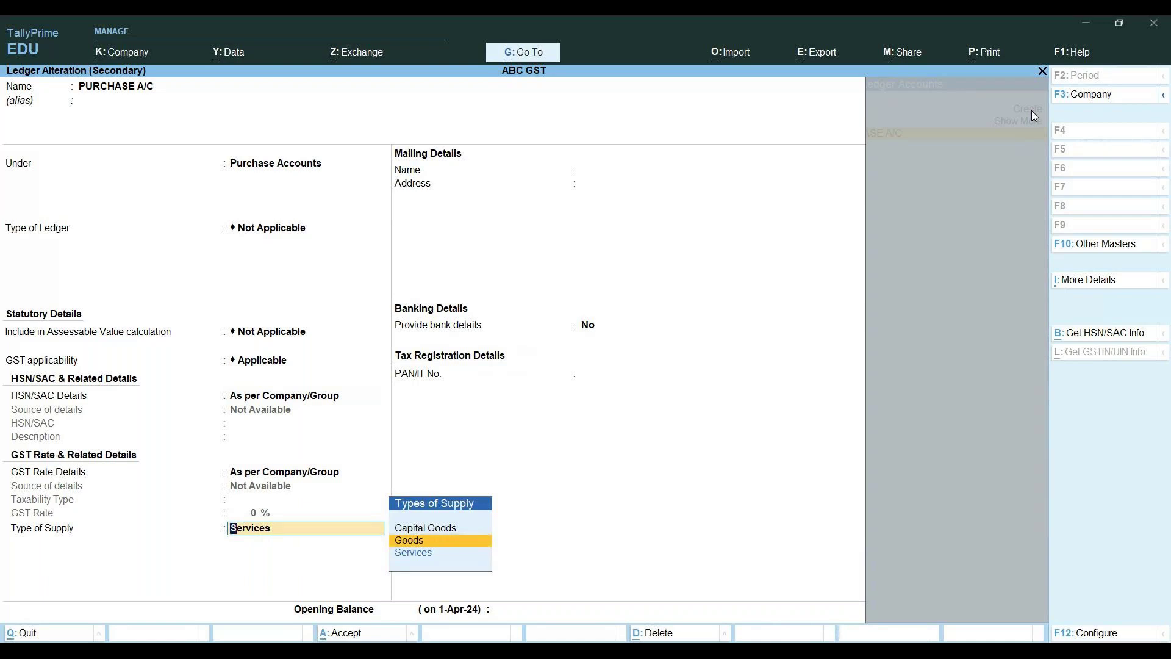
key("Return")
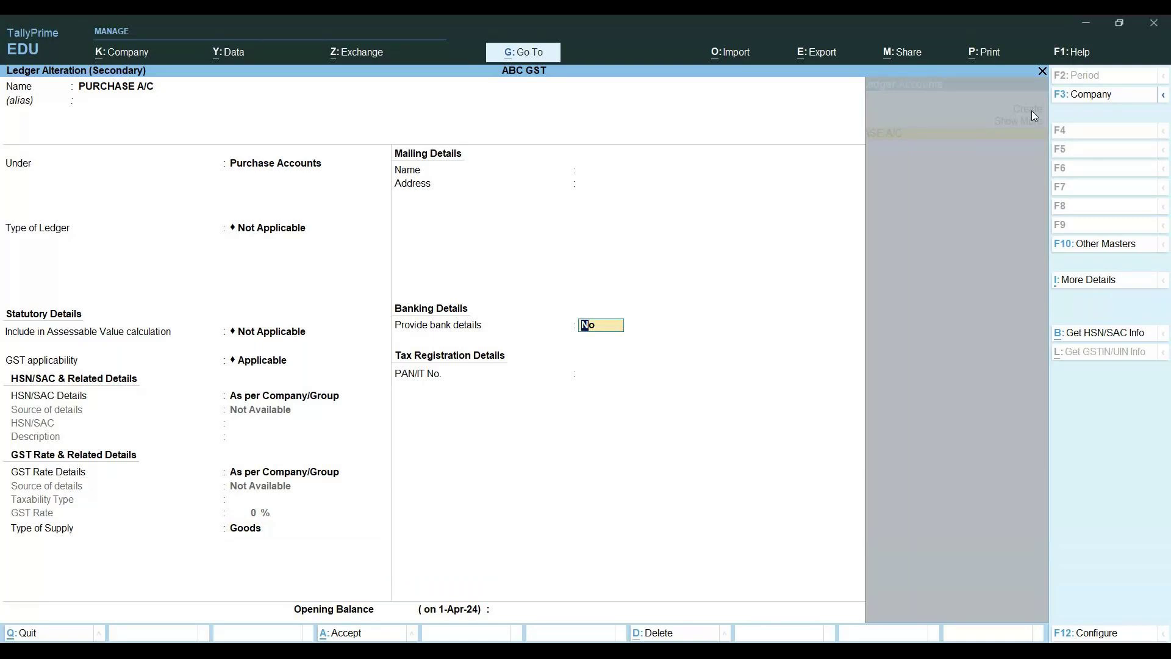
key("Return")
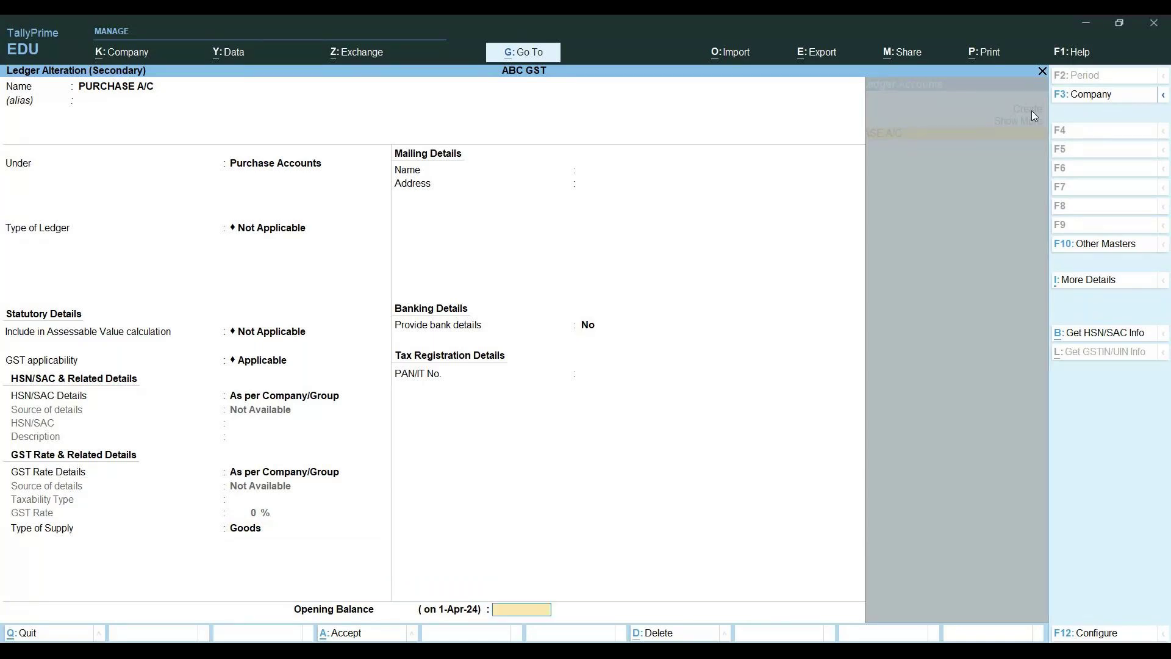
key("Return")
key("Return")
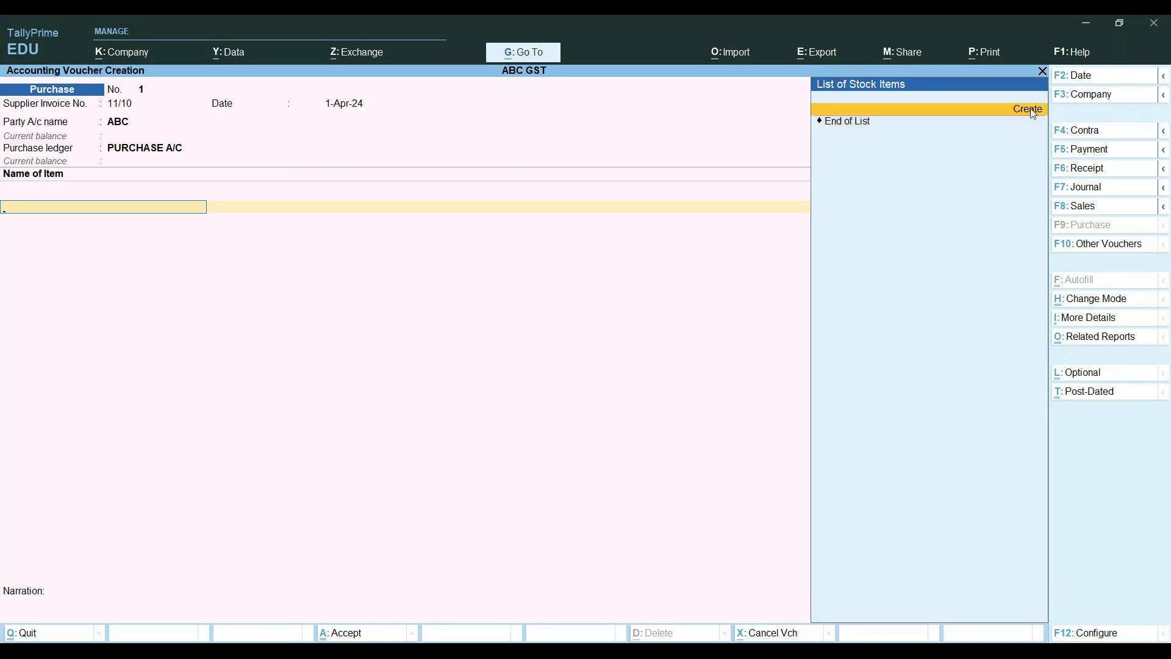
Start a new stock item named BOOKS and begin a new stock group called CLASSMAT for it
left_click(1027, 109)
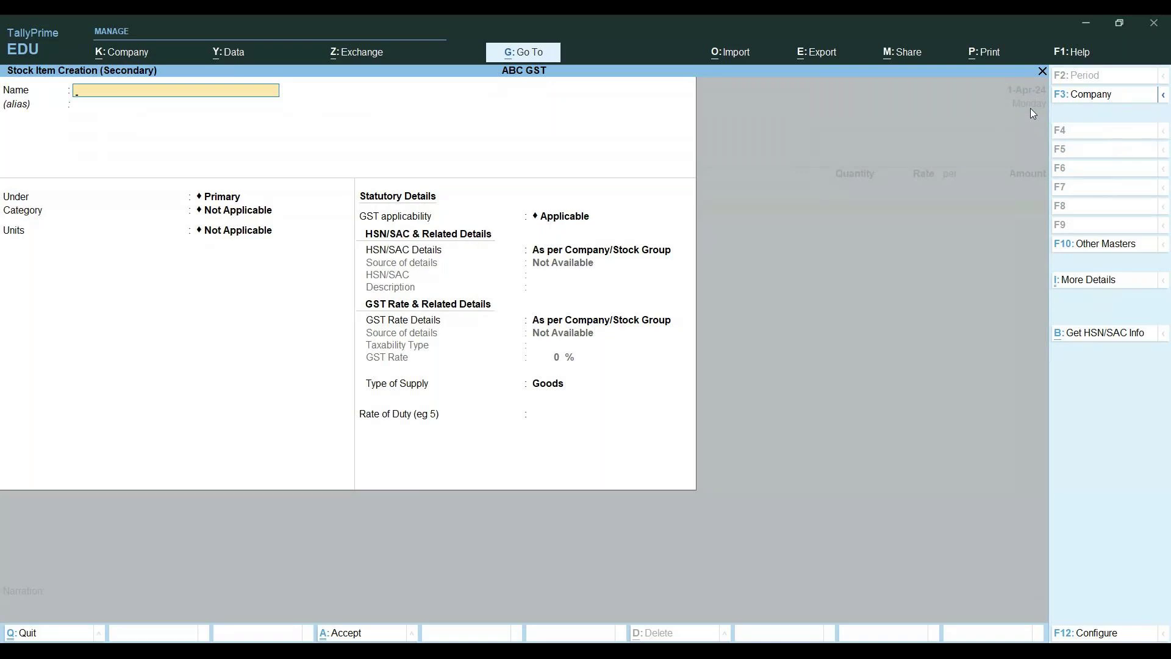
key("Escape")
key("alt")
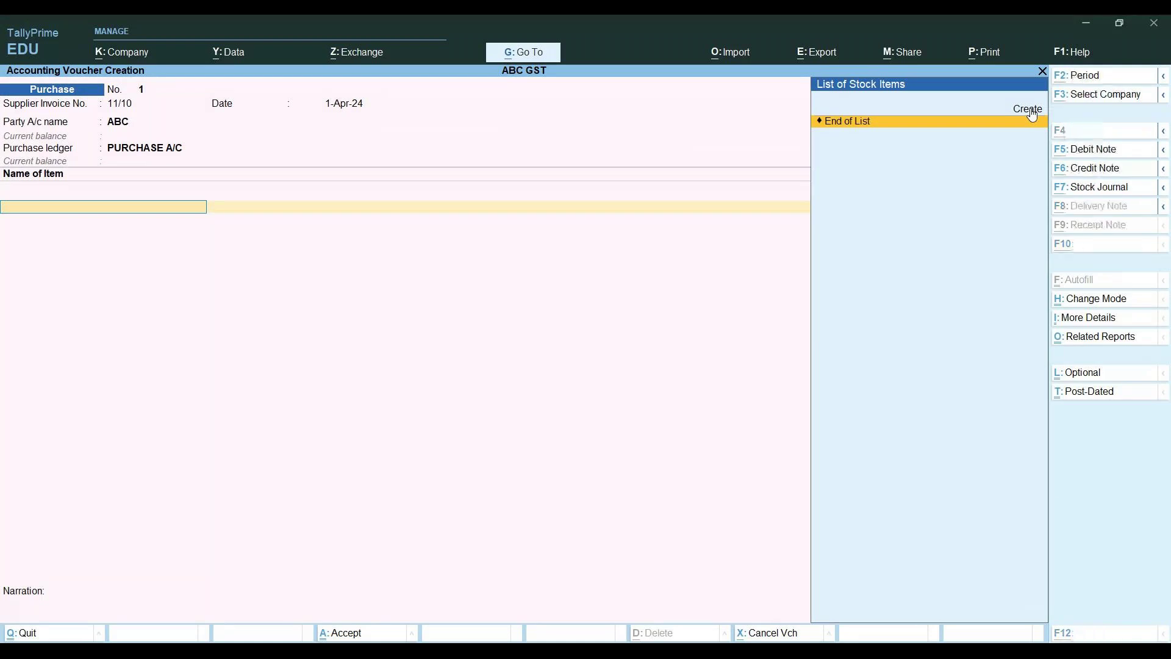
left_click(1028, 110)
type("BOOKS")
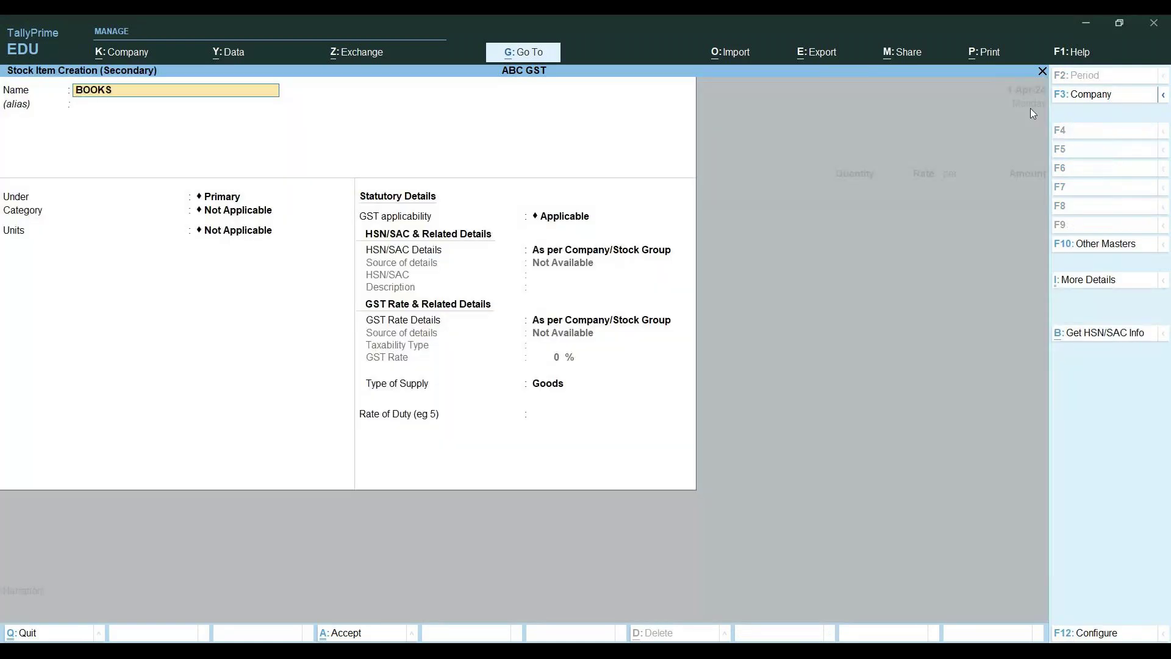
key("Return")
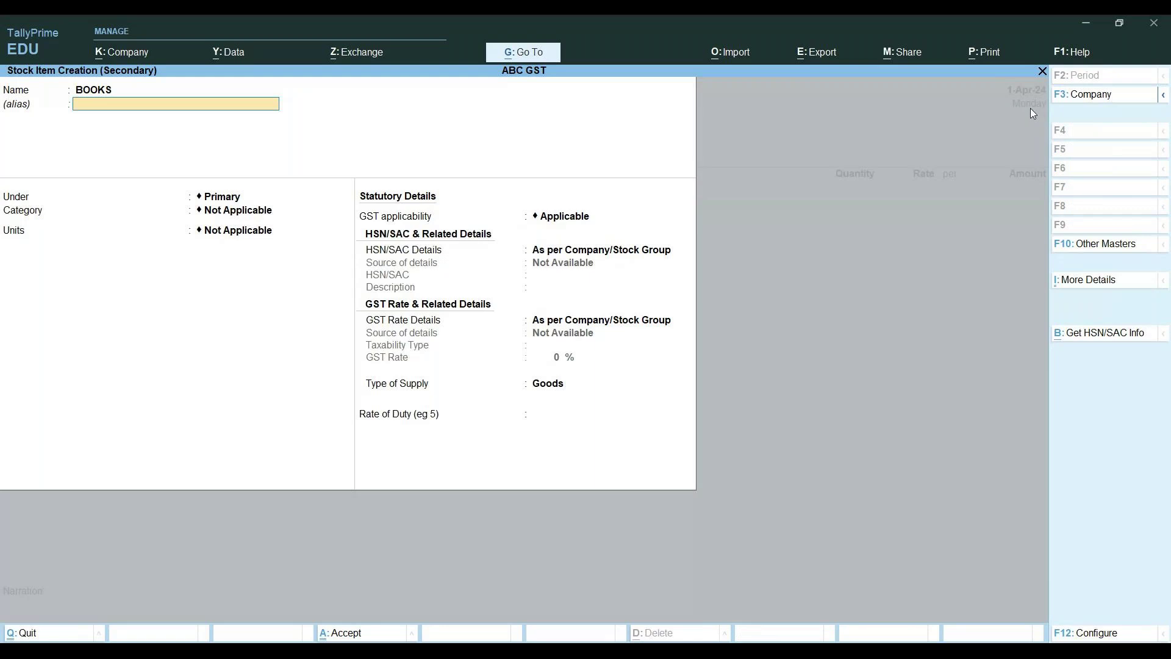
key("Return")
key("alt+c")
type("CLASSMAT")
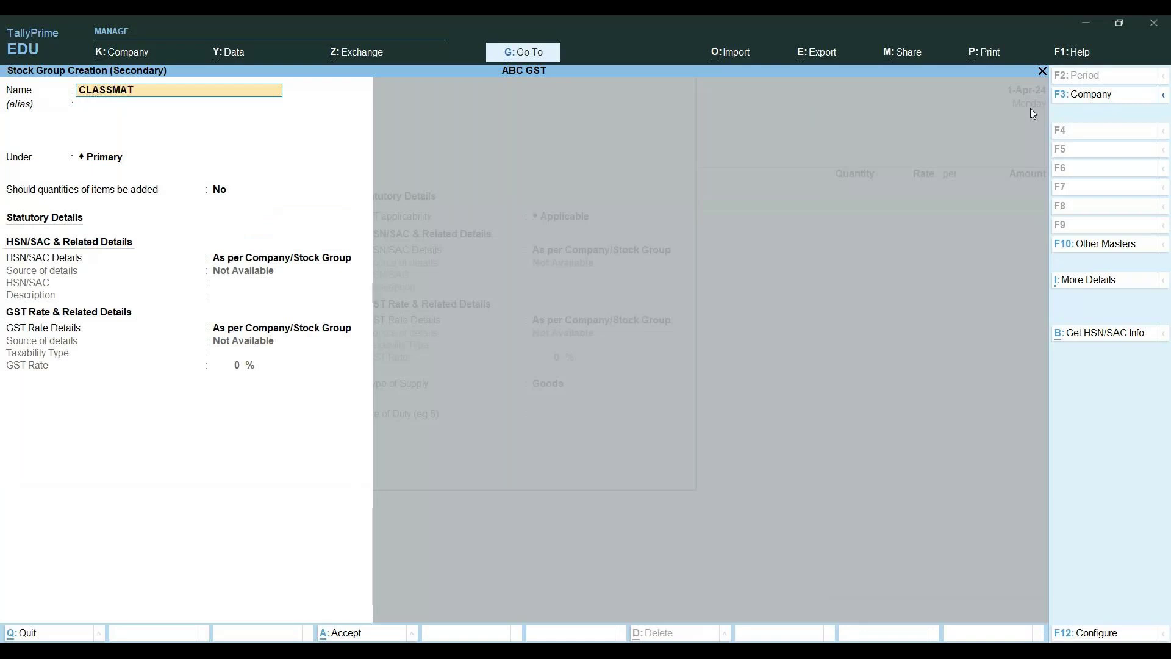
Correct the stock group name to CLASSMATE and save the group
key("BackSpace")
key("BackSpace")
key("BackSpace")
key("BackSpace")
key("BackSpace")
key("BackSpace")
key("BackSpace")
key("BackSpace")
key("Escape")
type("CLA")
type("E")
key("ctrl+a")
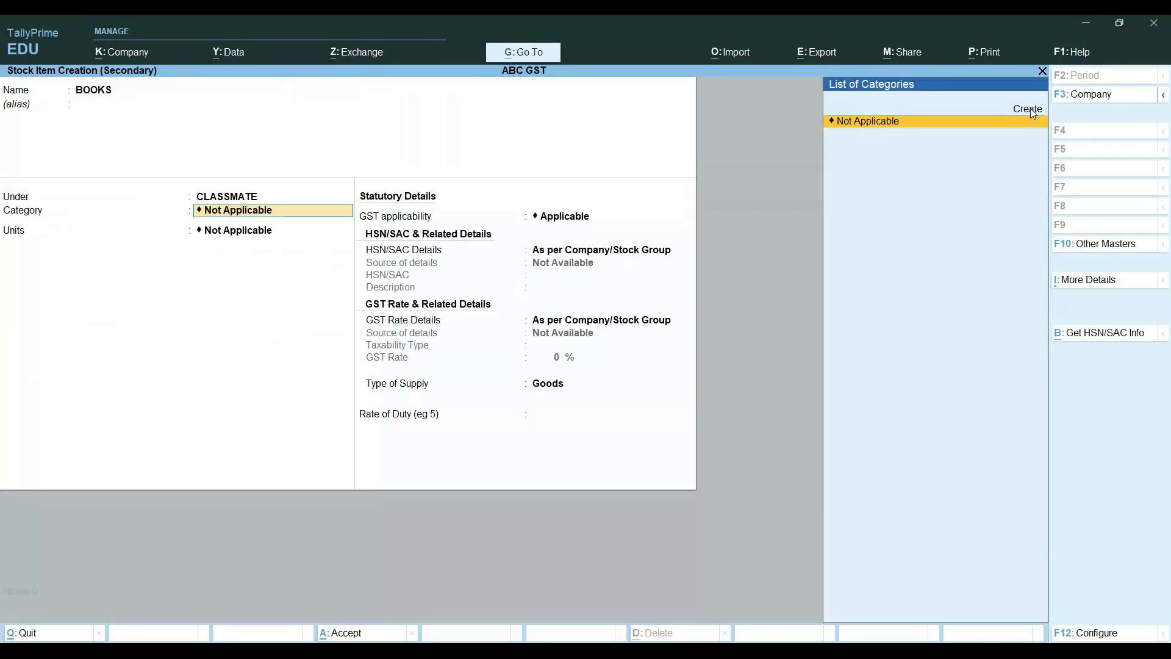
Create a new stock category STATIONARY and assign it to BOOKS
left_click(1030, 110)
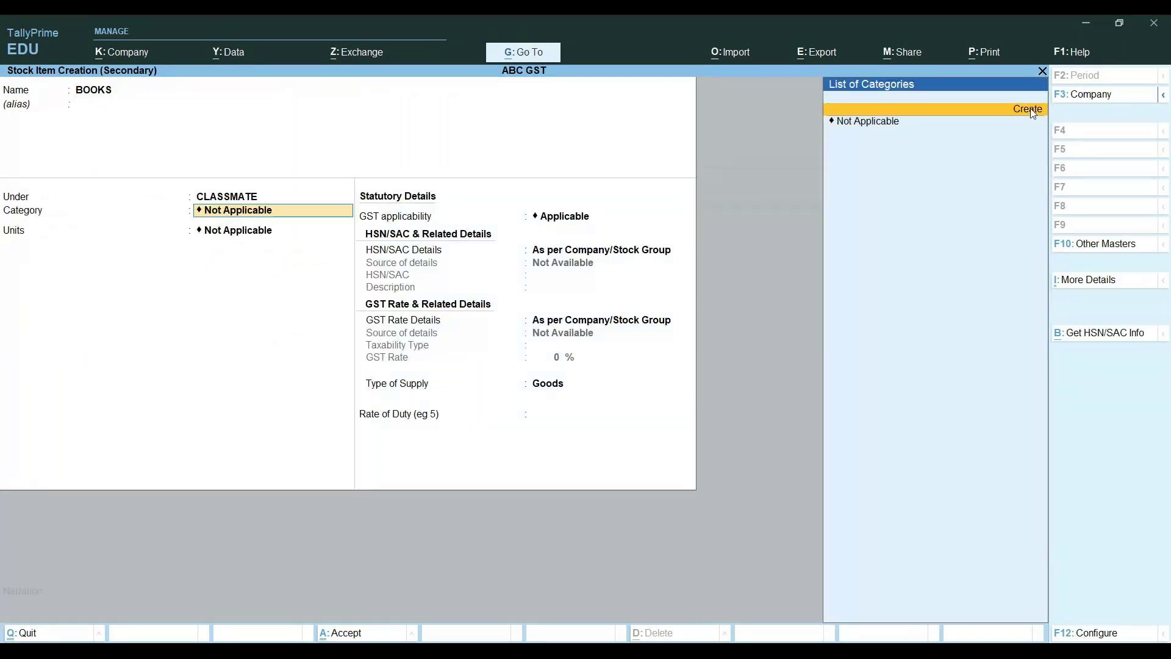
key("Return")
type("STAT")
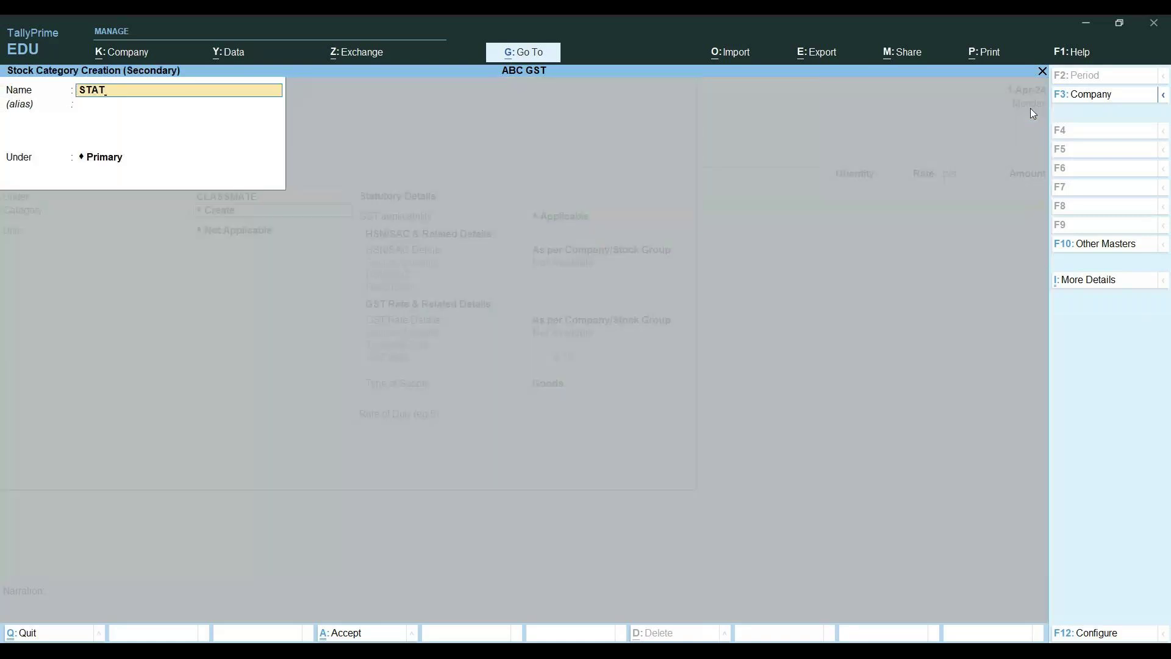
key("BackSpace")
type("STATIONARY")
key("Return")
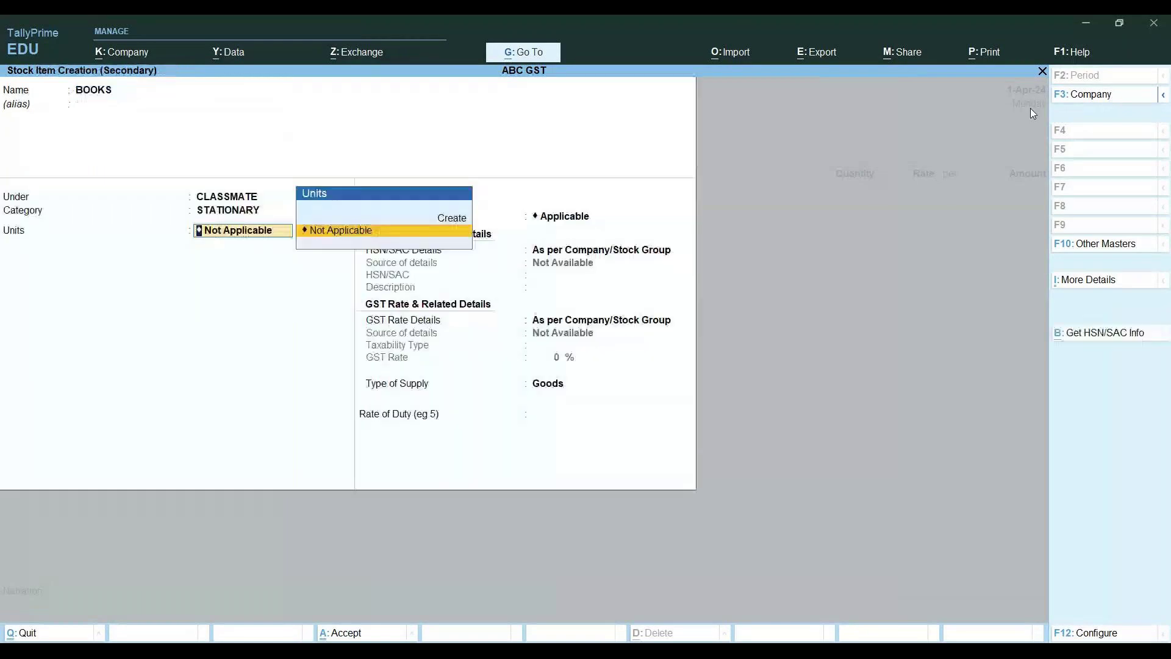
Begin creating a new unit of measure for BOOKS with symbol NOS
key("Return")
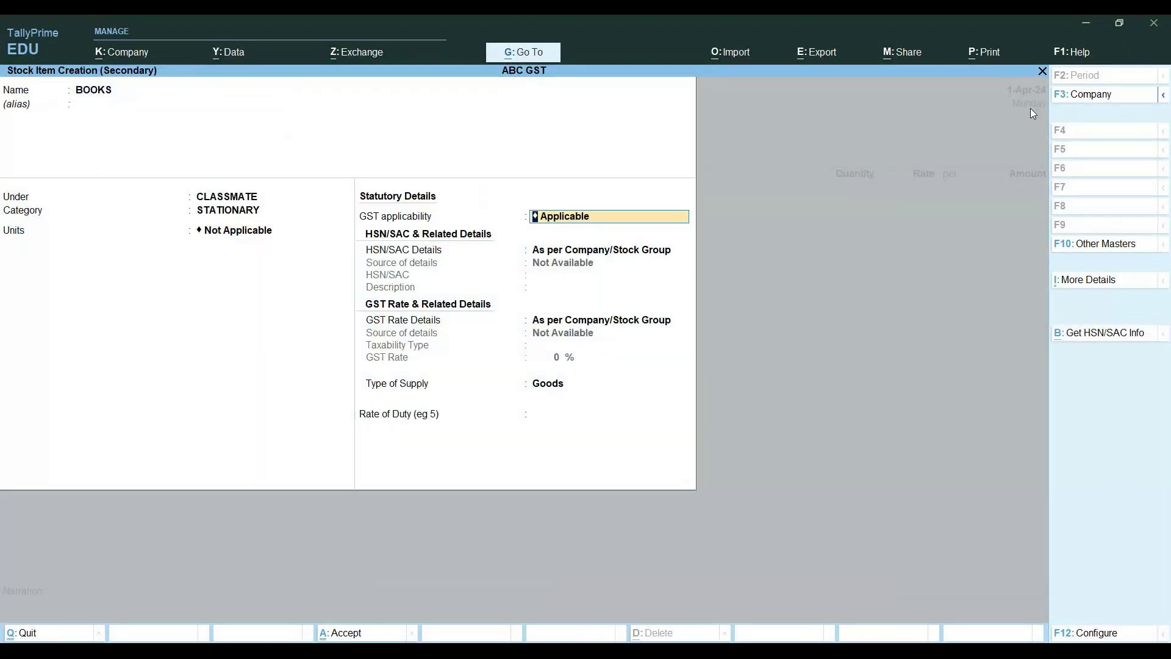
key("Return")
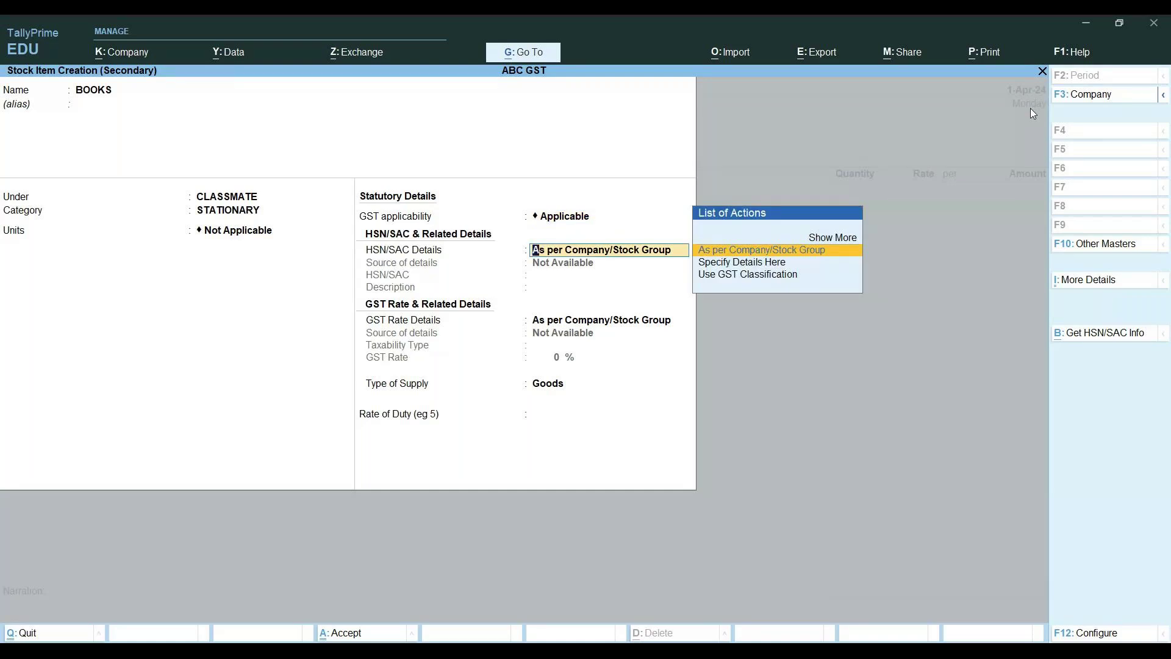
key("BackSpace")
key("BackSpace")
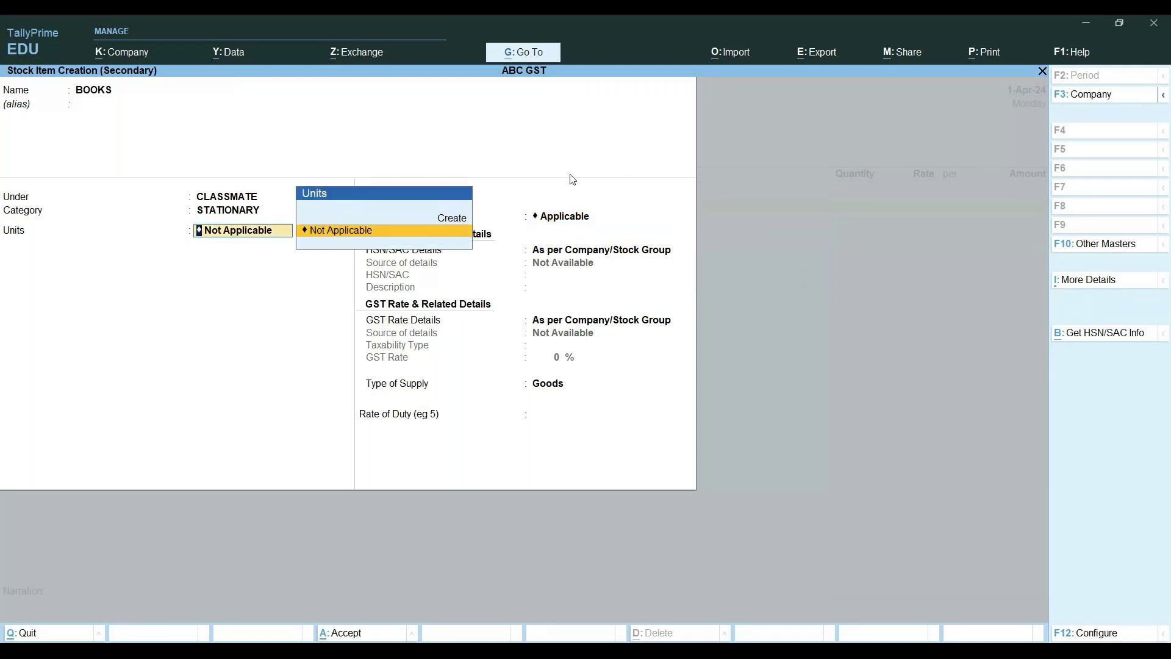
left_click(447, 219)
type("UN")
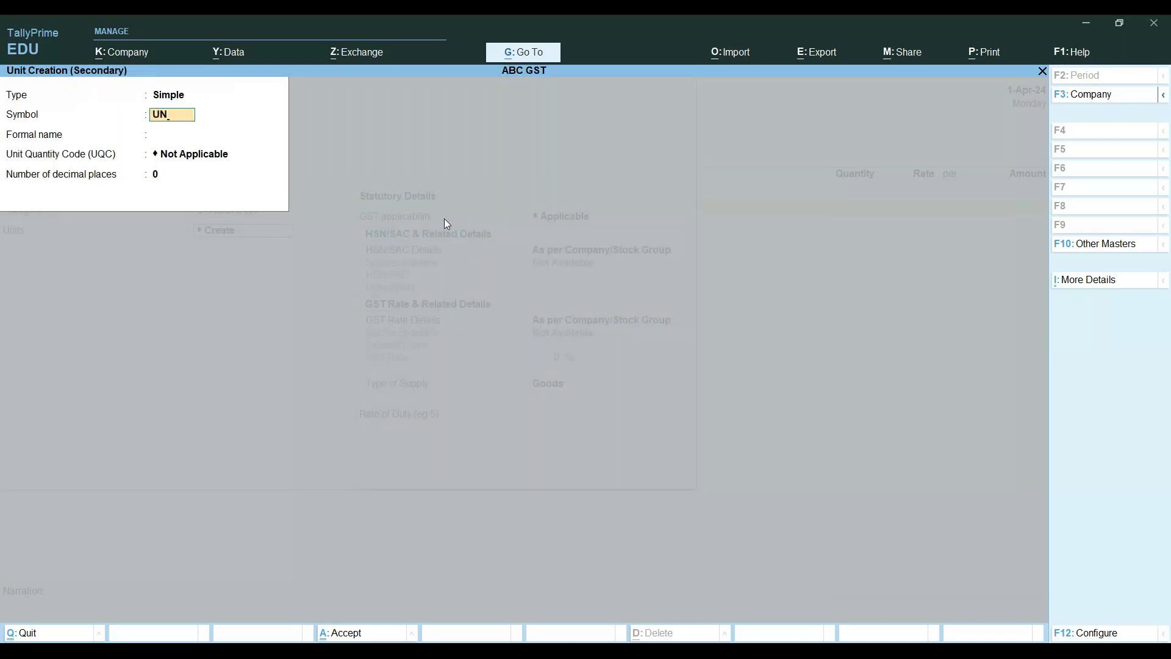
type("I")
key("Return")
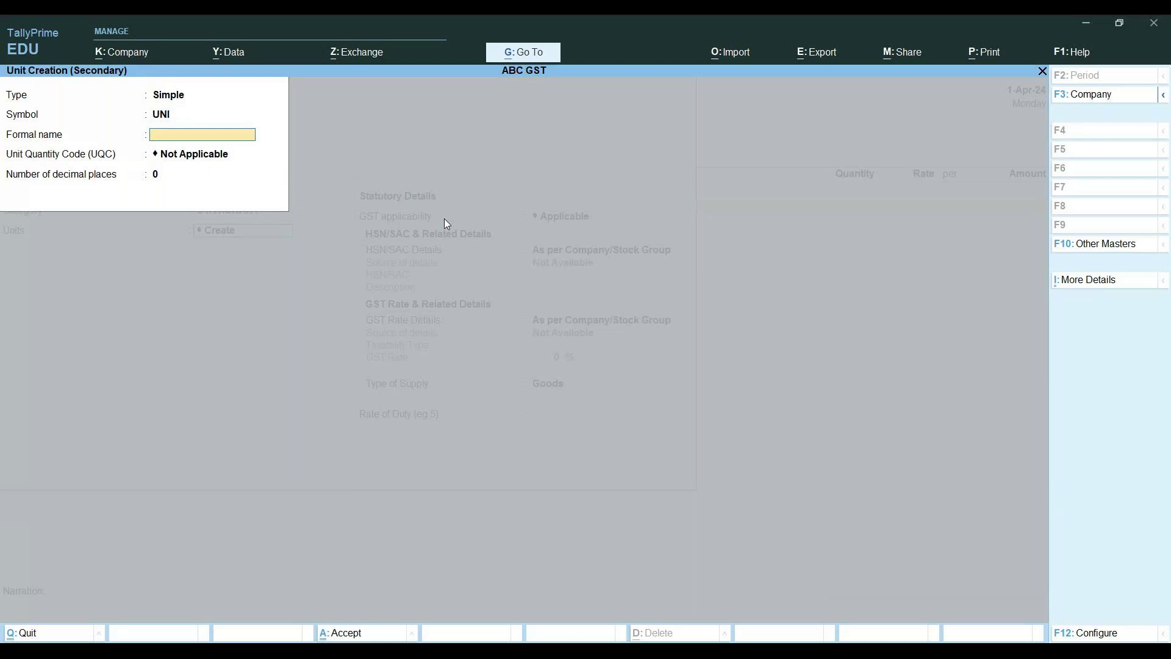
key("BackSpace")
type("NOS")
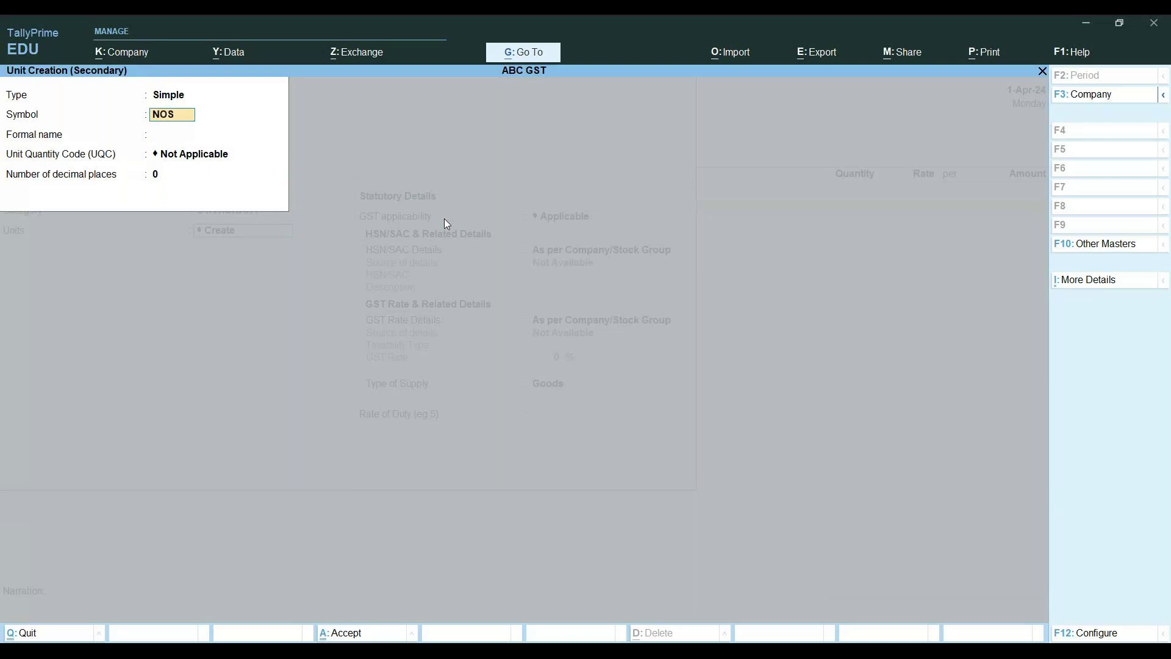
key("Return")
Give the NOS unit formal name NUMBERS and UQC NOS-NUMBERS, save it, and keep GST applicable
type("NU")
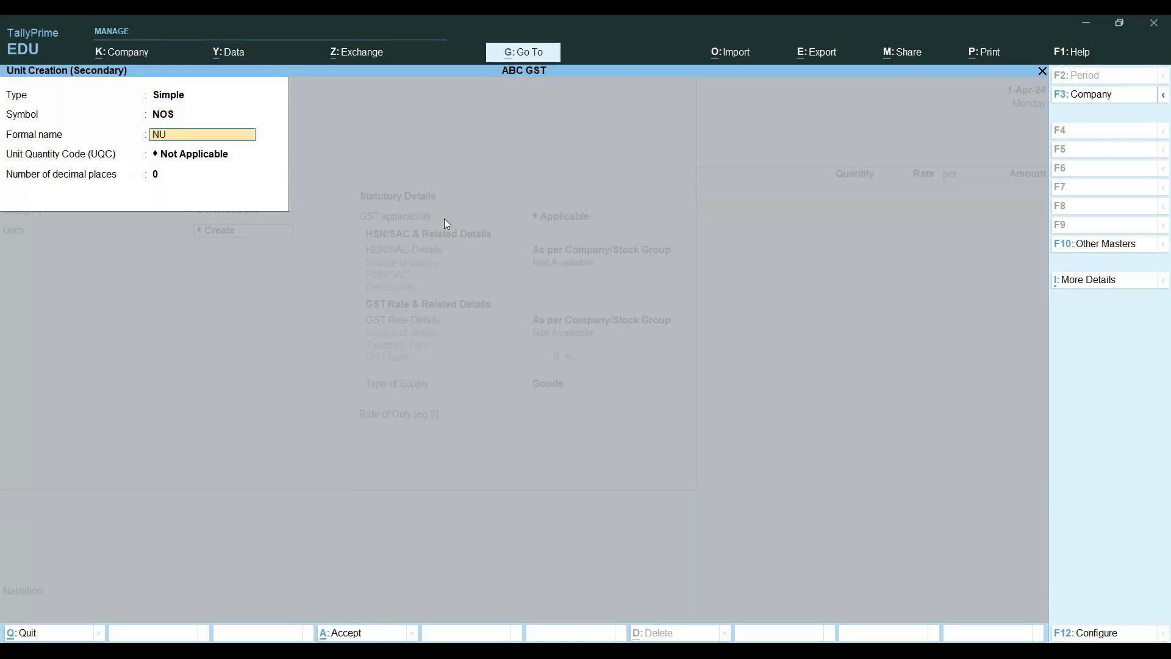
type("MBERS")
key("Return")
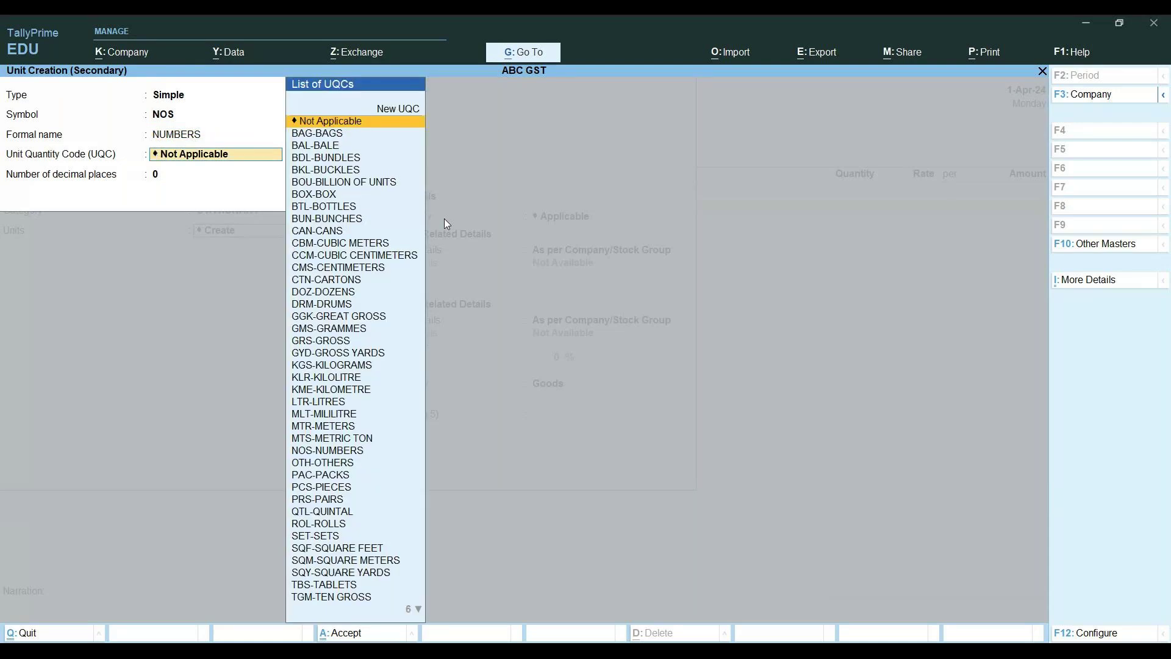
type("NOS-NUMBERS")
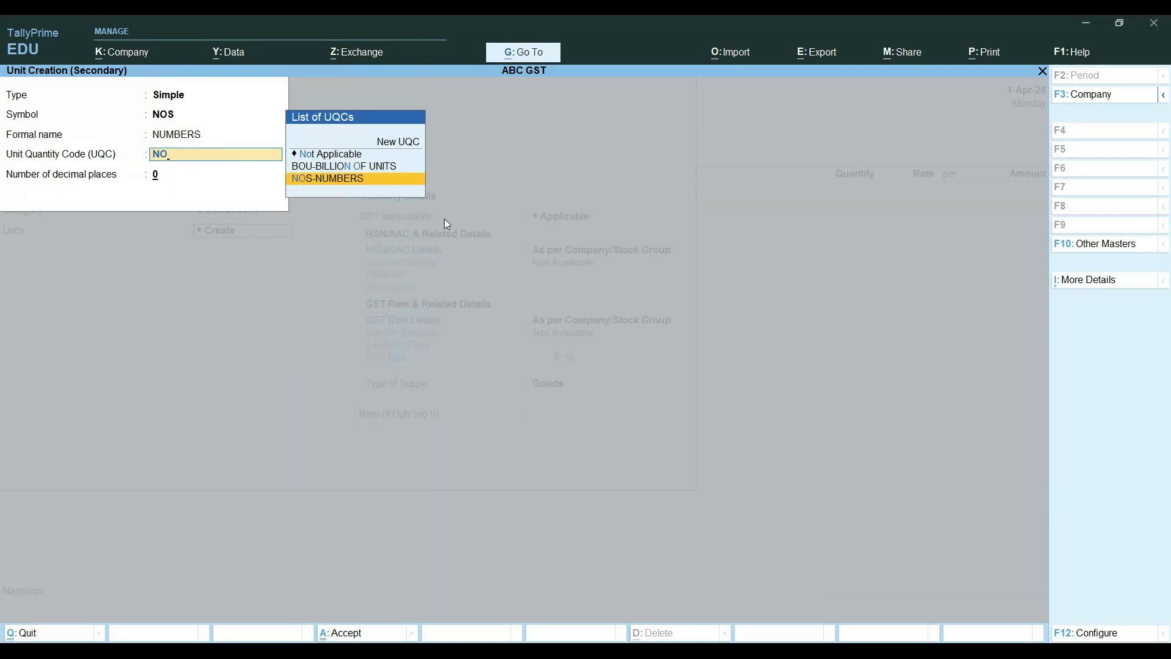
key("Return")
key("Return")
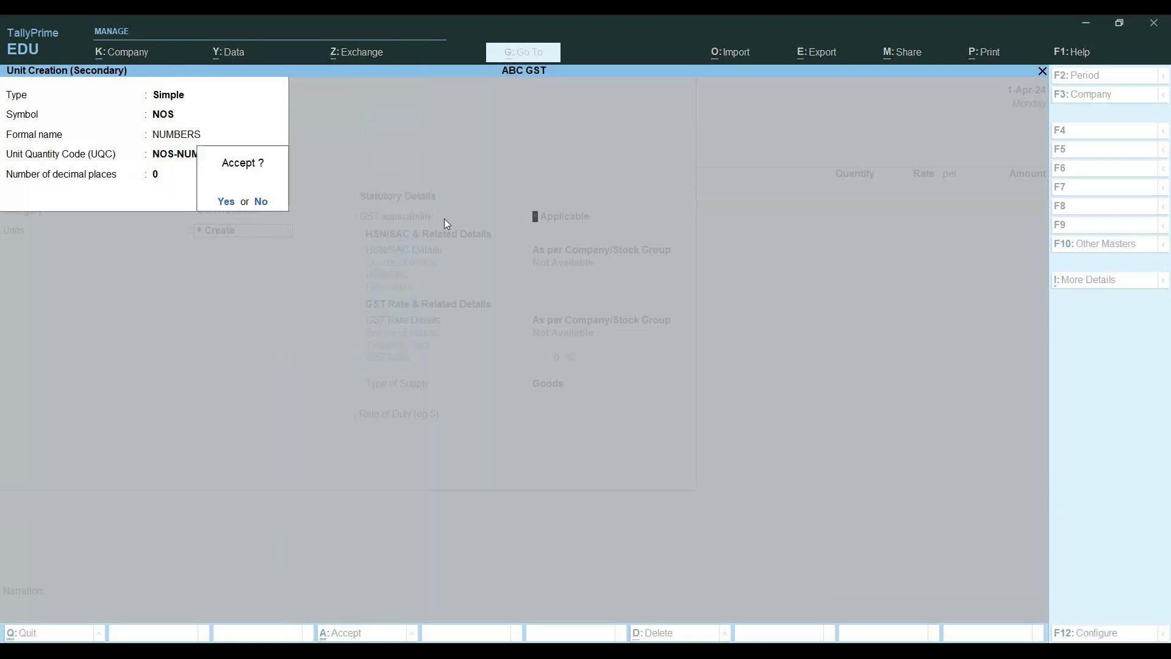
key("Return")
key("Return")
key("Down")
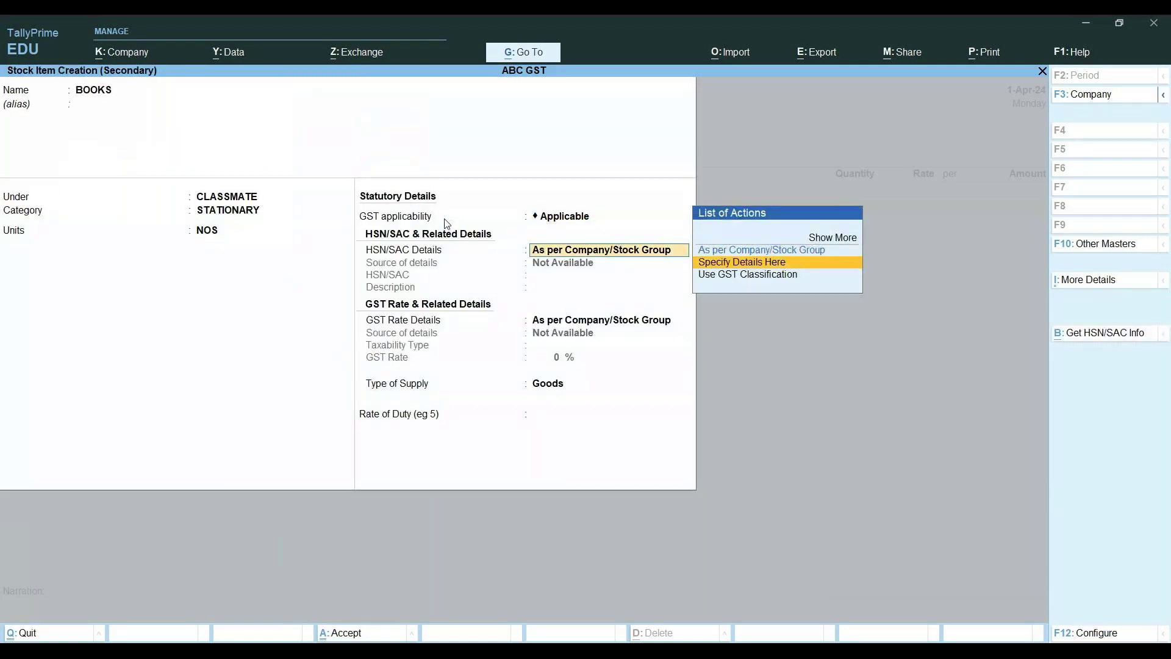
key("Return")
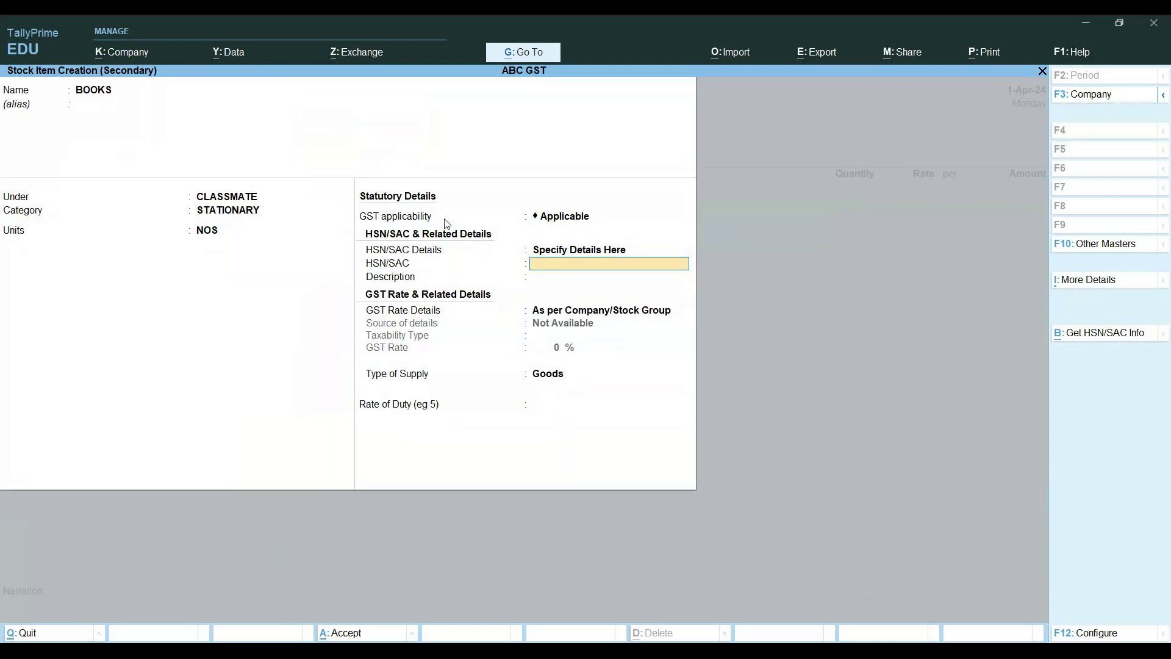
Keep HSN/SAC details specified on the BOOKS item and return to the GST rate details field
key("Return")
key("Return")
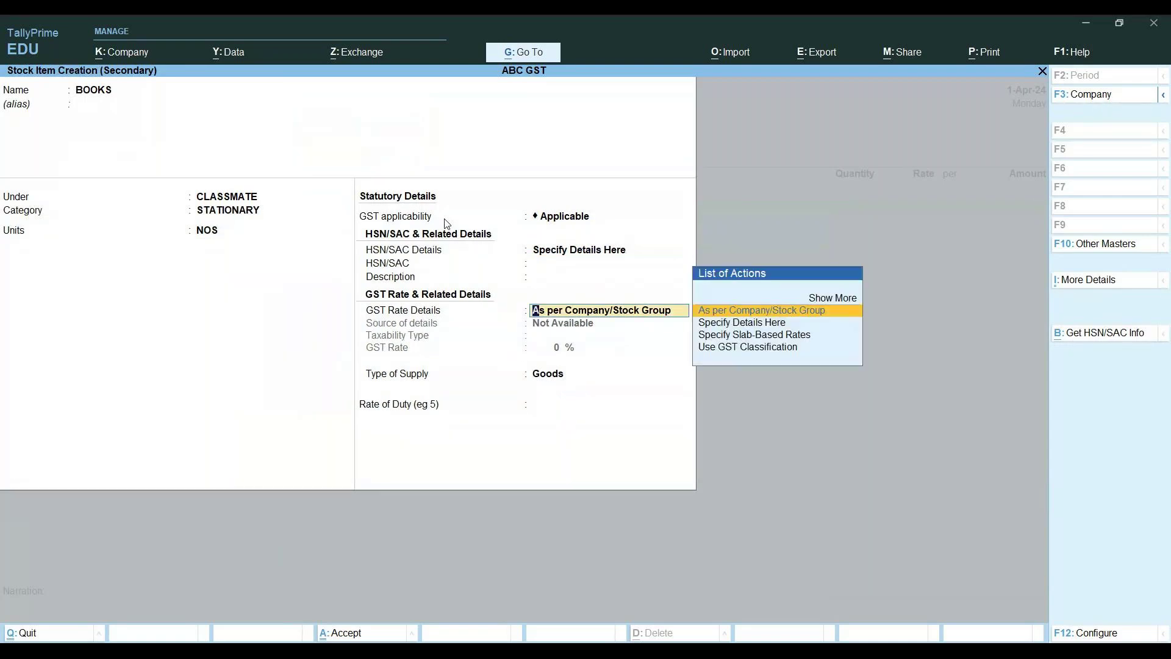
key("Return")
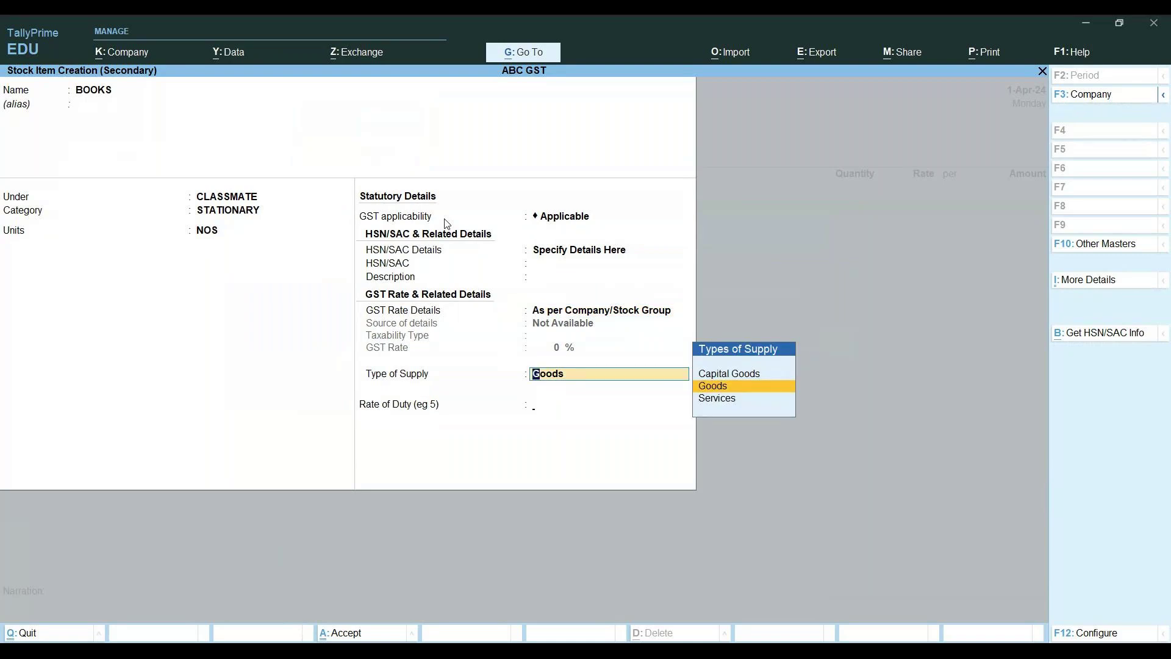
key("Return")
key("BackSpace")
key("BackSpace")
key("BackSpace")
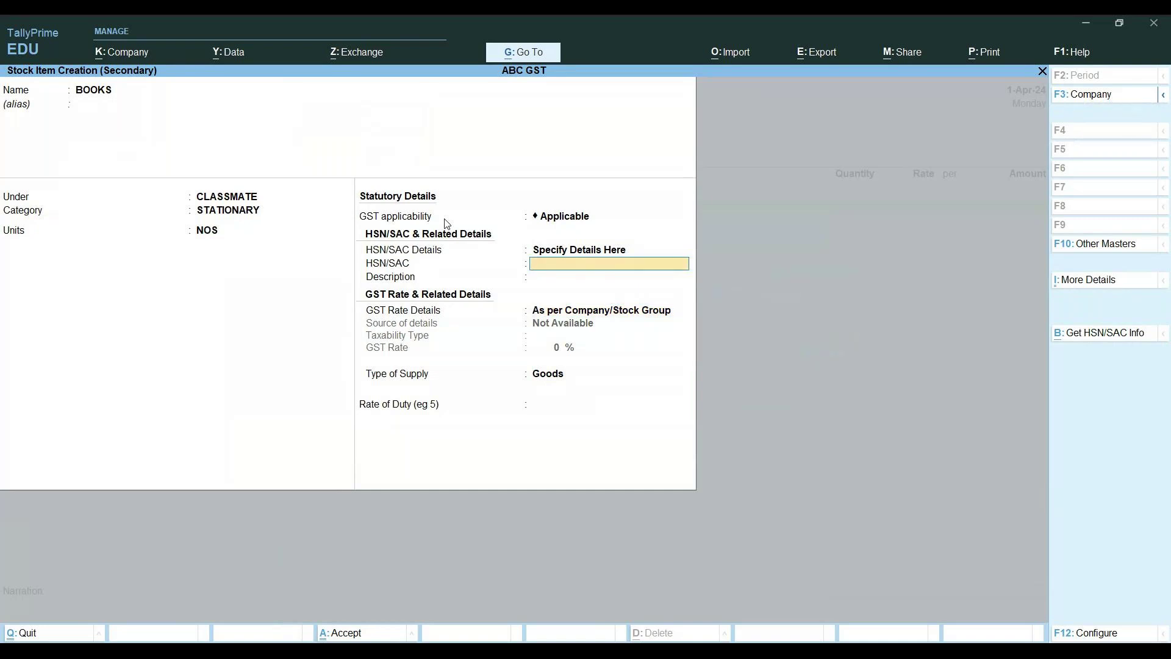
key("BackSpace")
key("Return")
key("Return")
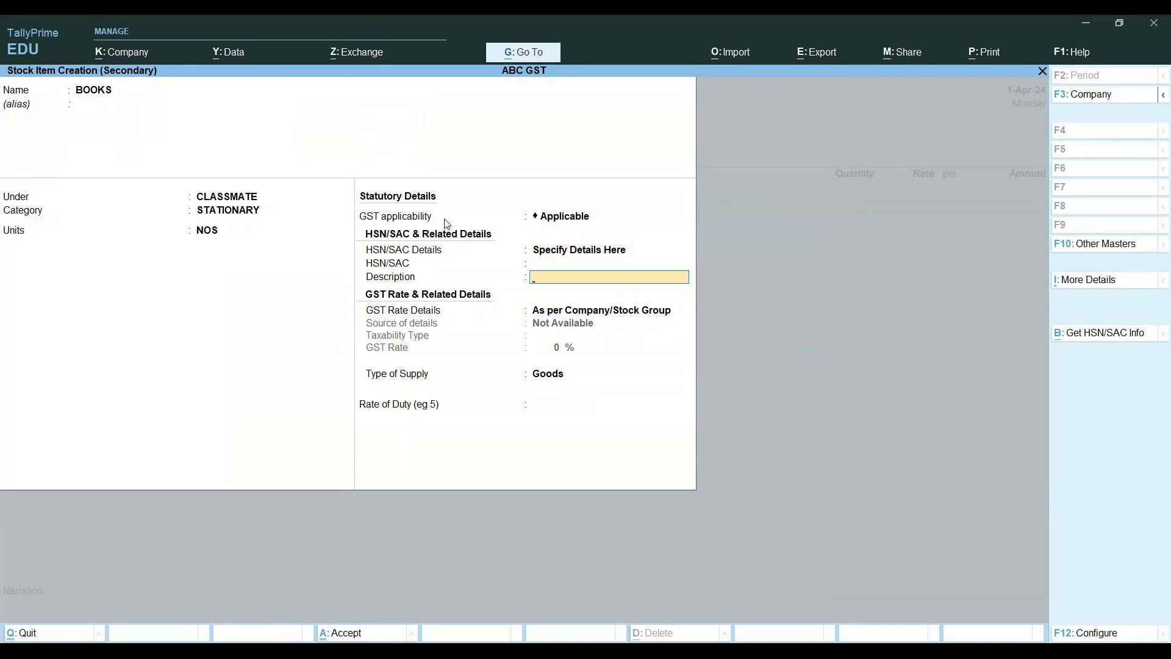
key("Return")
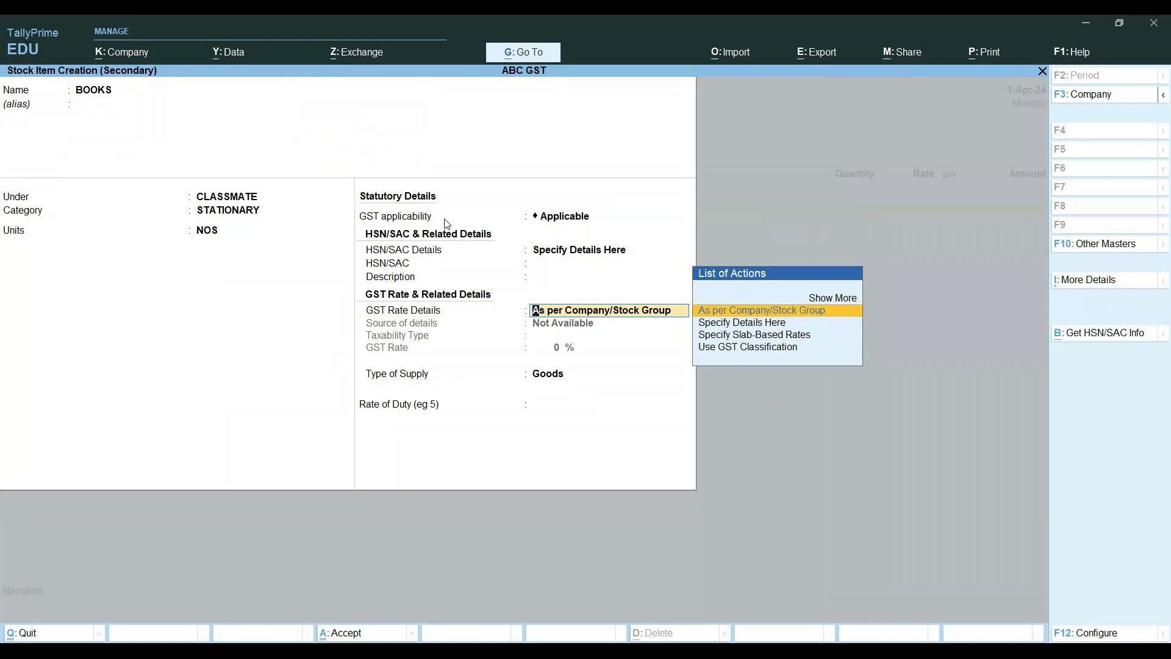
key("BackSpace")
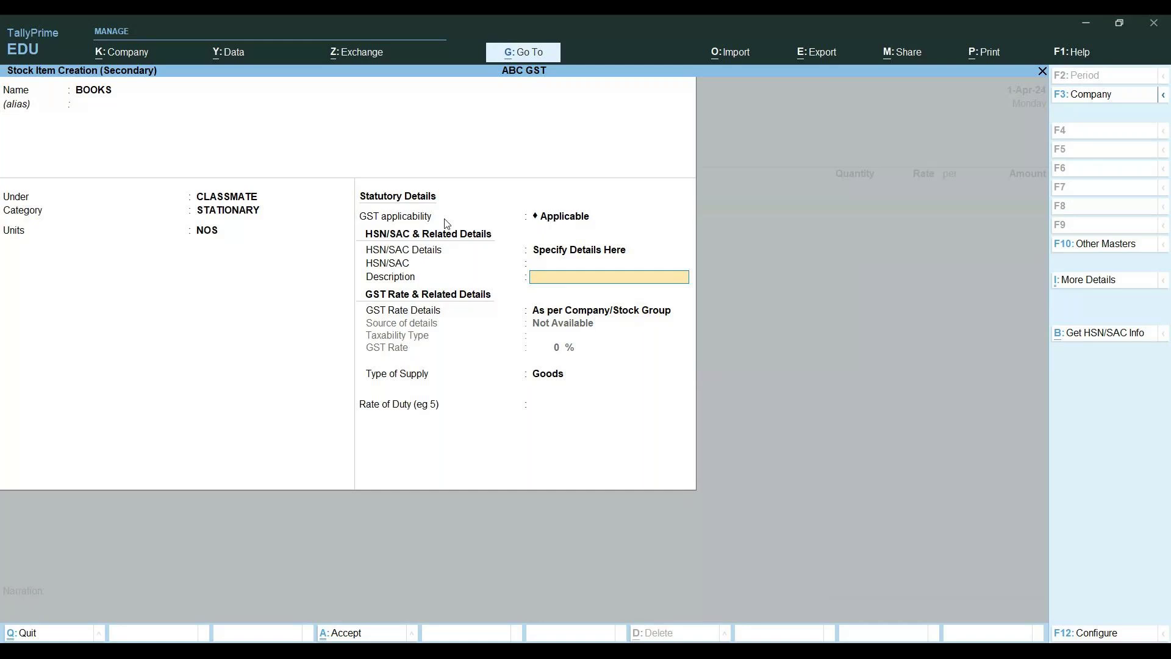
key("BackSpace")
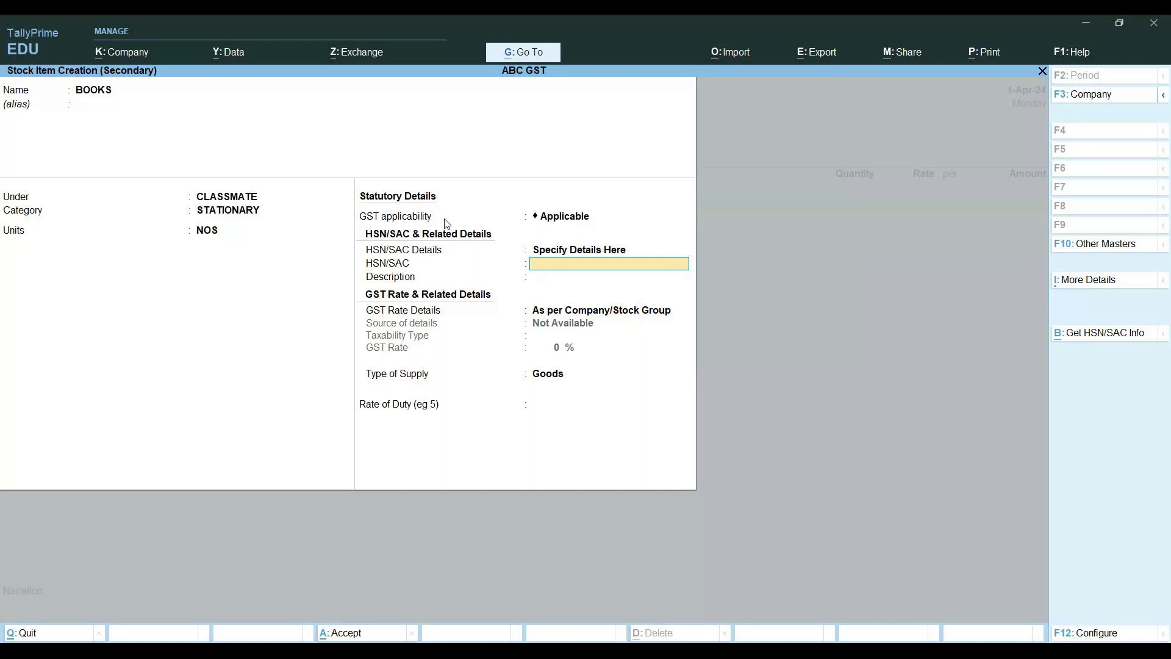
key("Return")
key("Return")
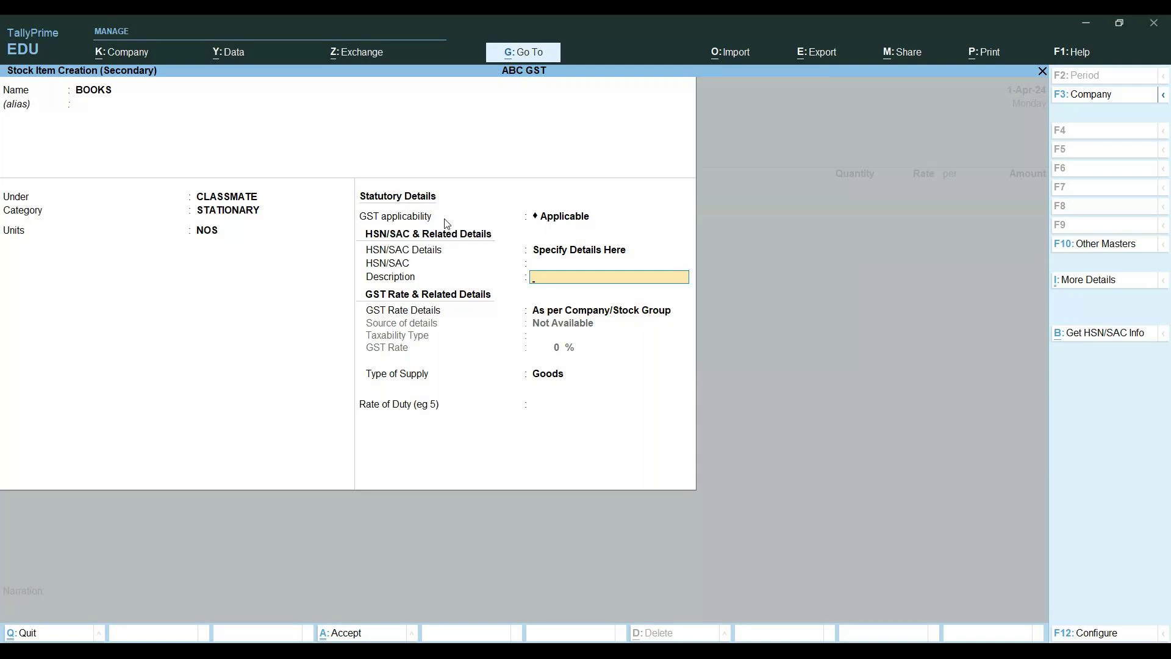
Specify GST rate details as Taxable at 5% for Goods, save BOOKS, and add it to the voucher
key("Down")
key("Return")
key("Return")
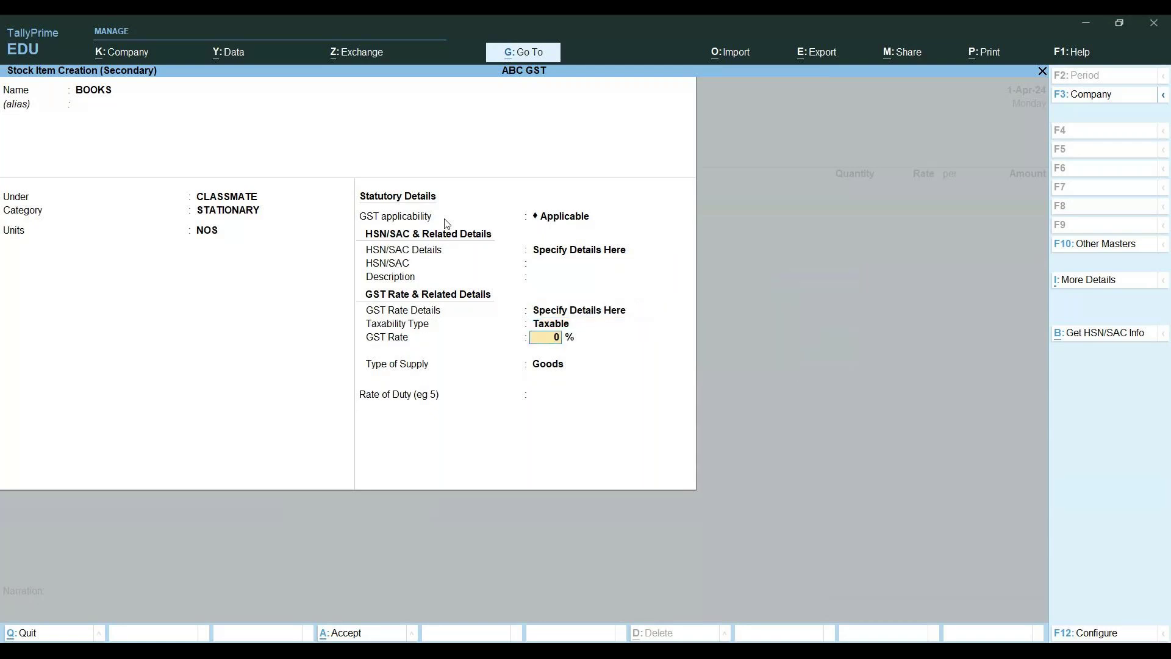
type("5")
key("Return")
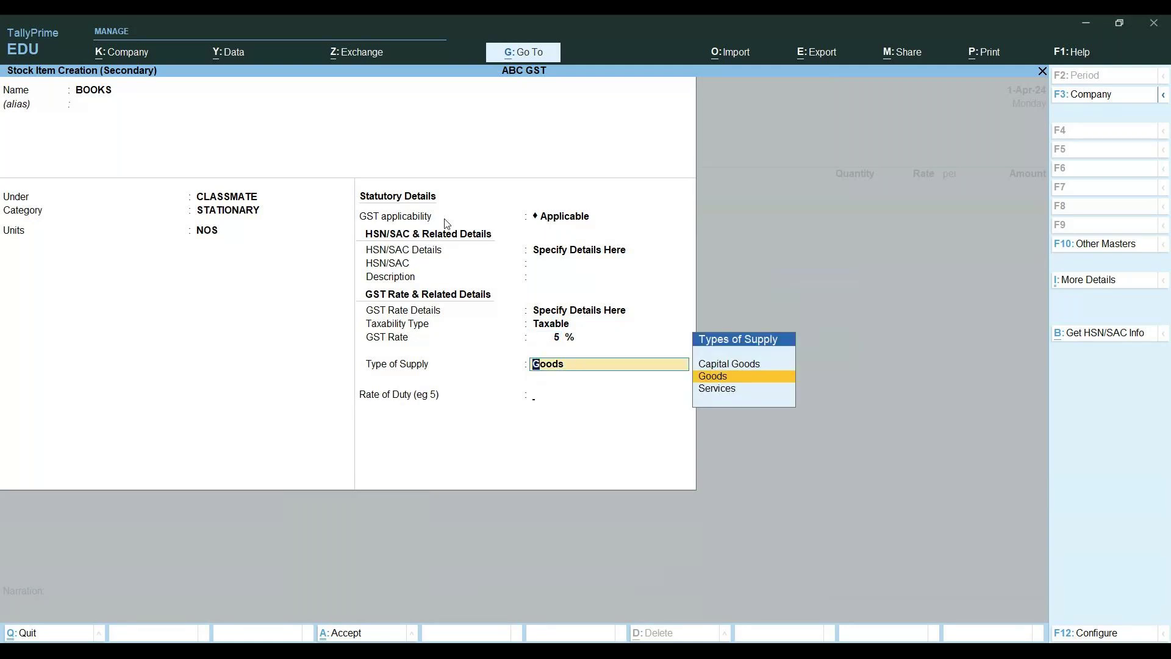
key("Return")
key("Return")
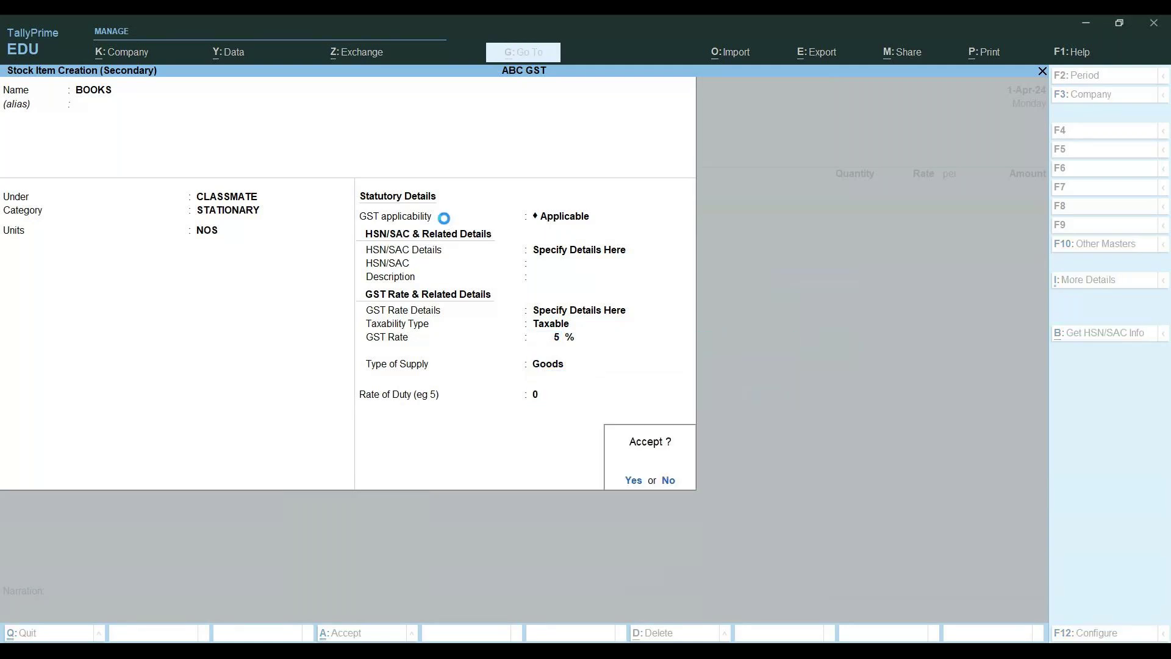
key("Return")
key("Return")
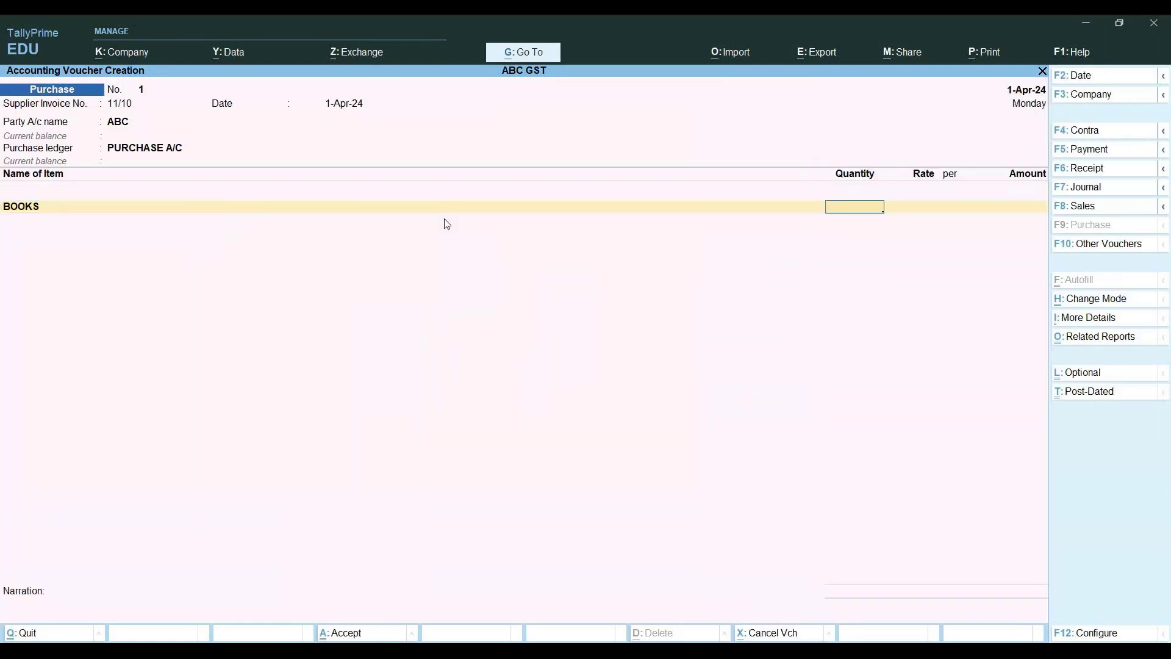
Enter 10 NOS at 1,000 for BOOKS and close the item list
type("10")
key("Return")
type("1,000")
key("Return")
key("Return")
key("Return")
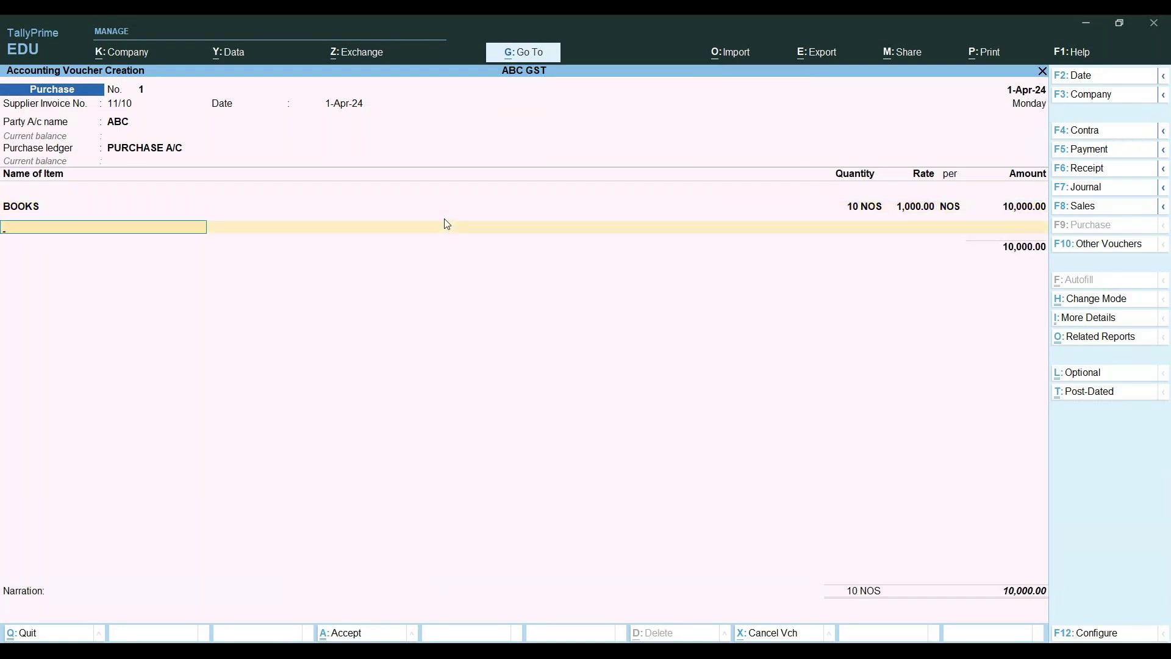
key("Return")
key("Return")
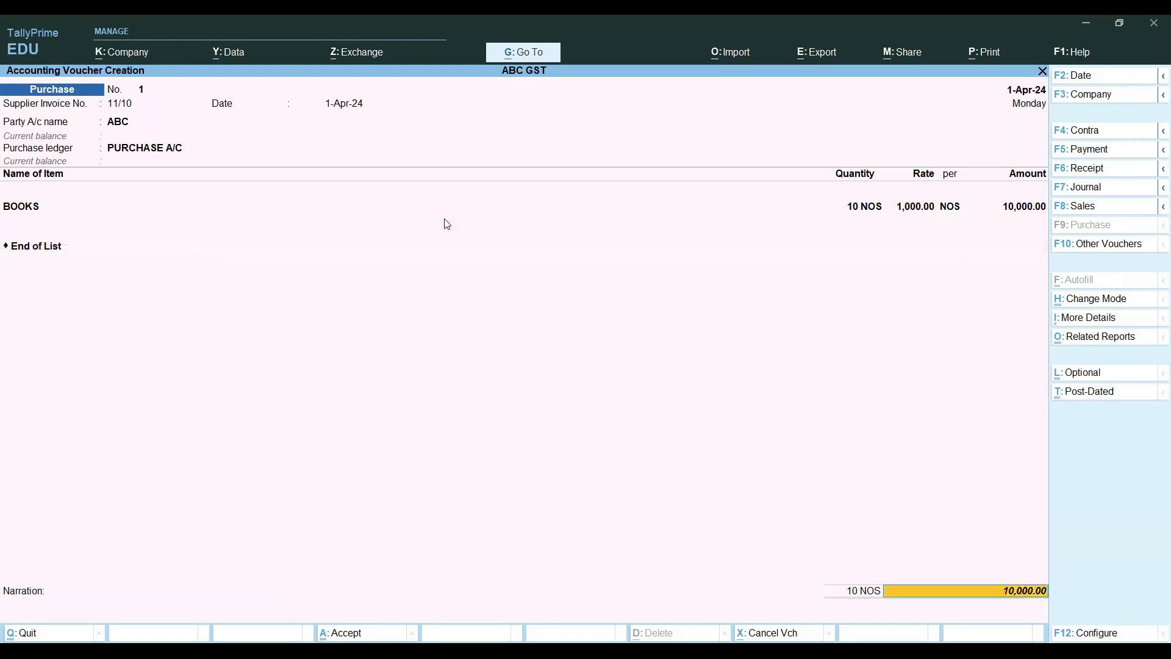
key("Return")
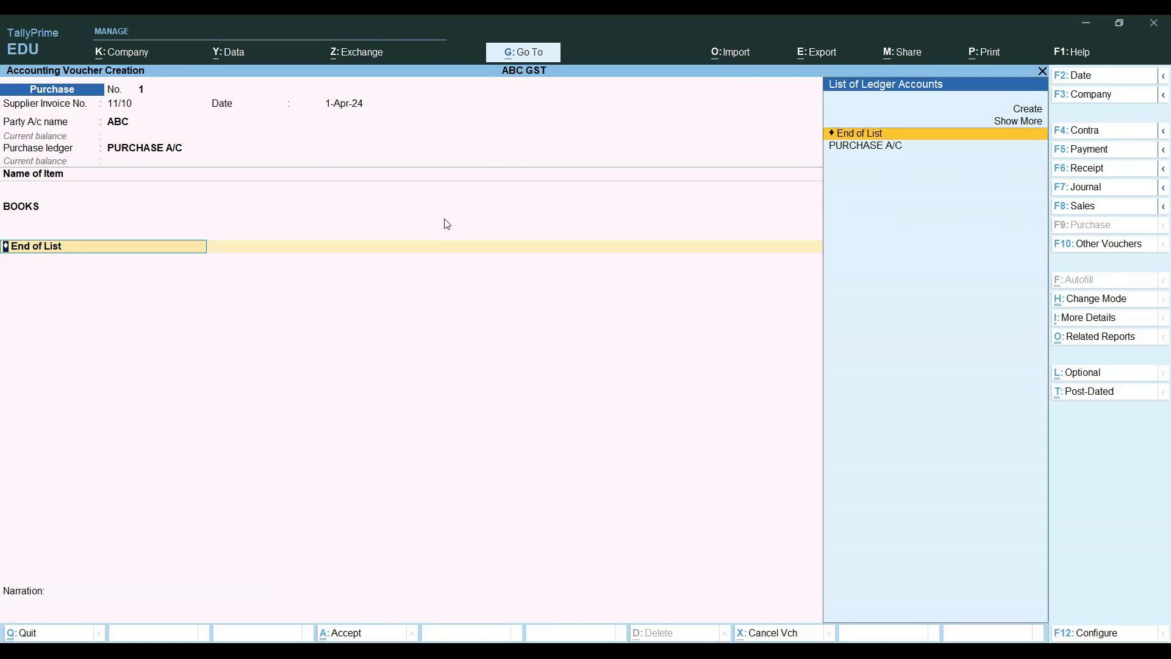
Create a ledger named CGST under Duties & Taxes with GST as the type of duty
key("alt+c")
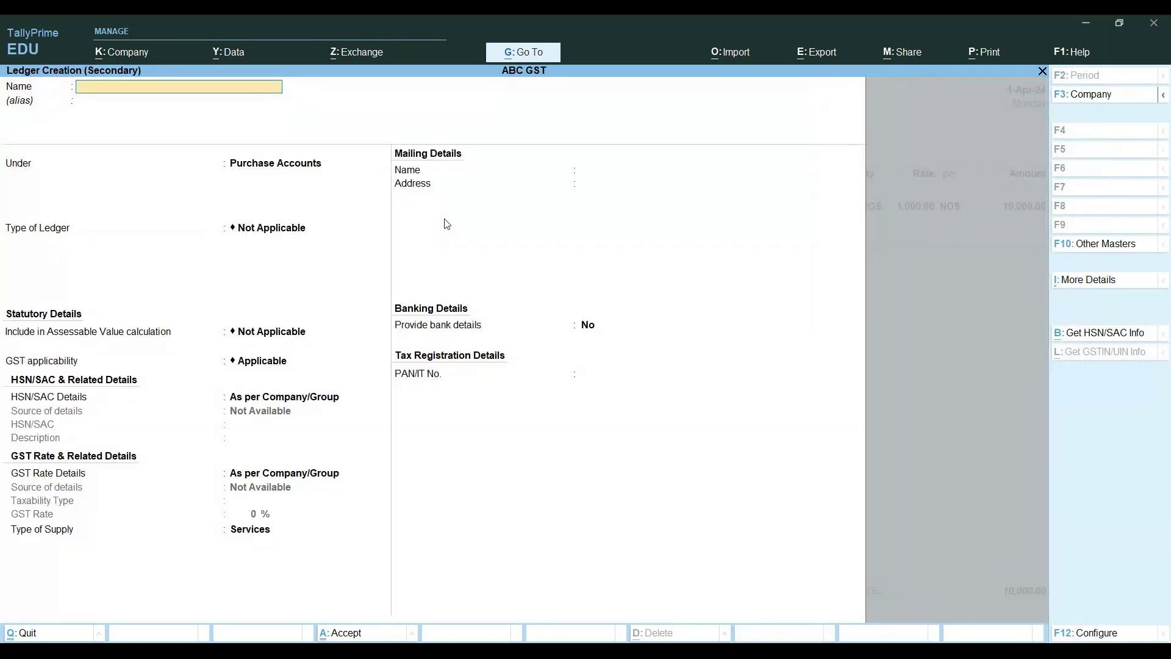
type("CGST")
key("Return")
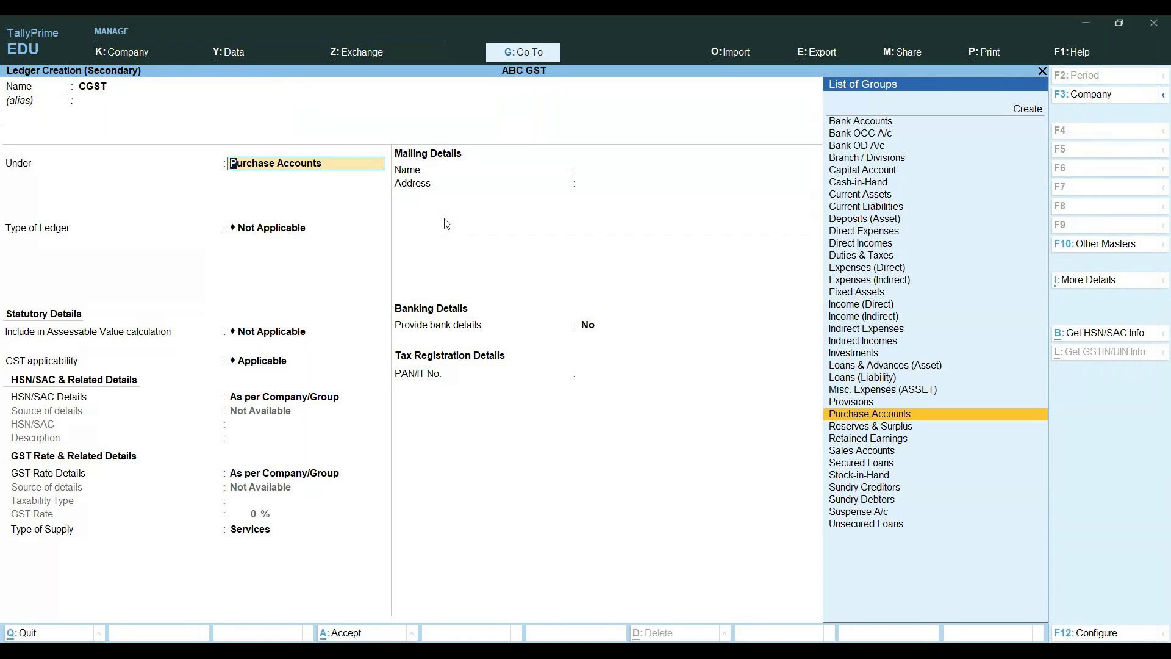
type("du")
key("Return")
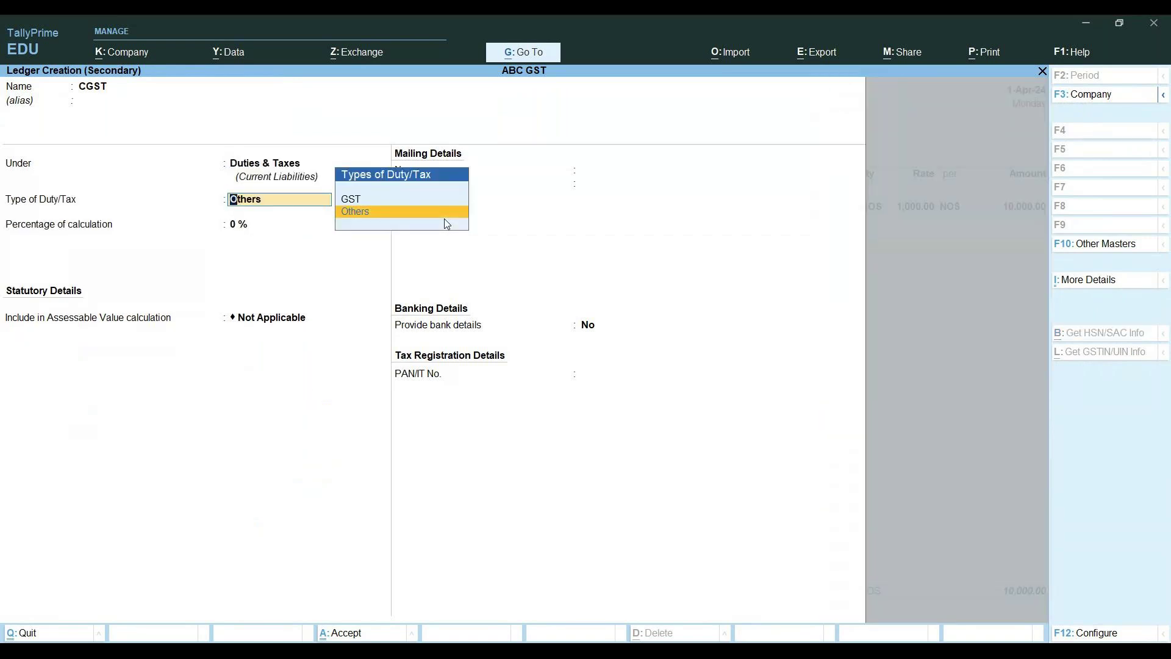
key("Up")
key("Return")
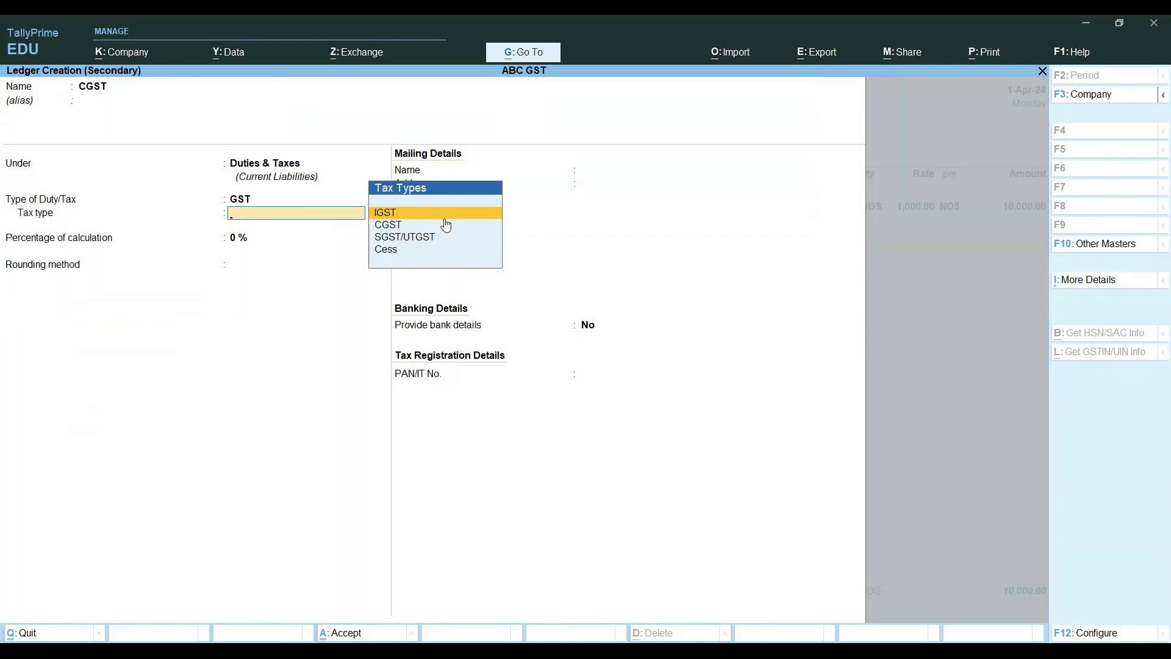
Set the ledger's tax type to CGST, save it, and confirm the 250.00 CGST line
key("Down")
key("Return")
key("Return")
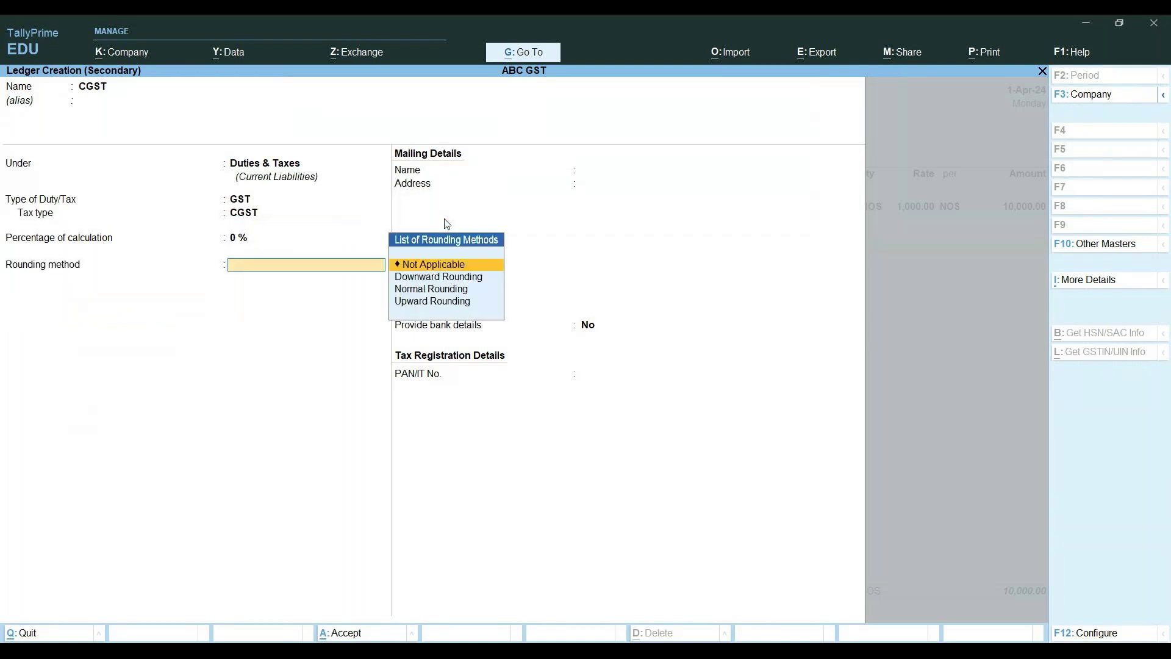
key("Return")
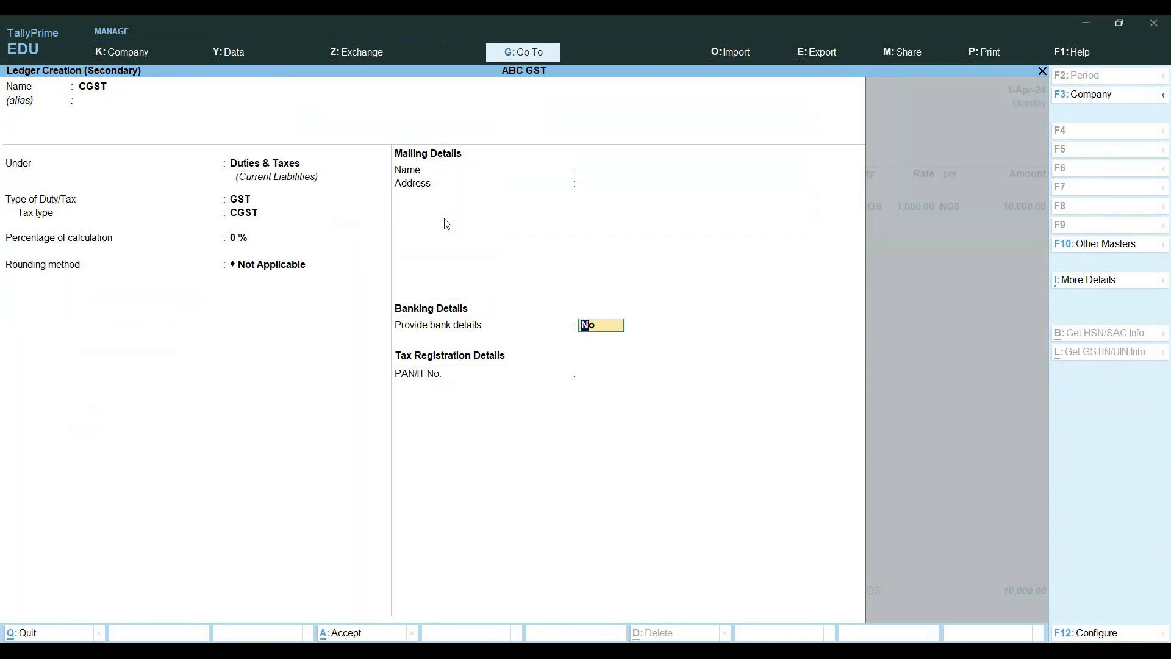
key("Return")
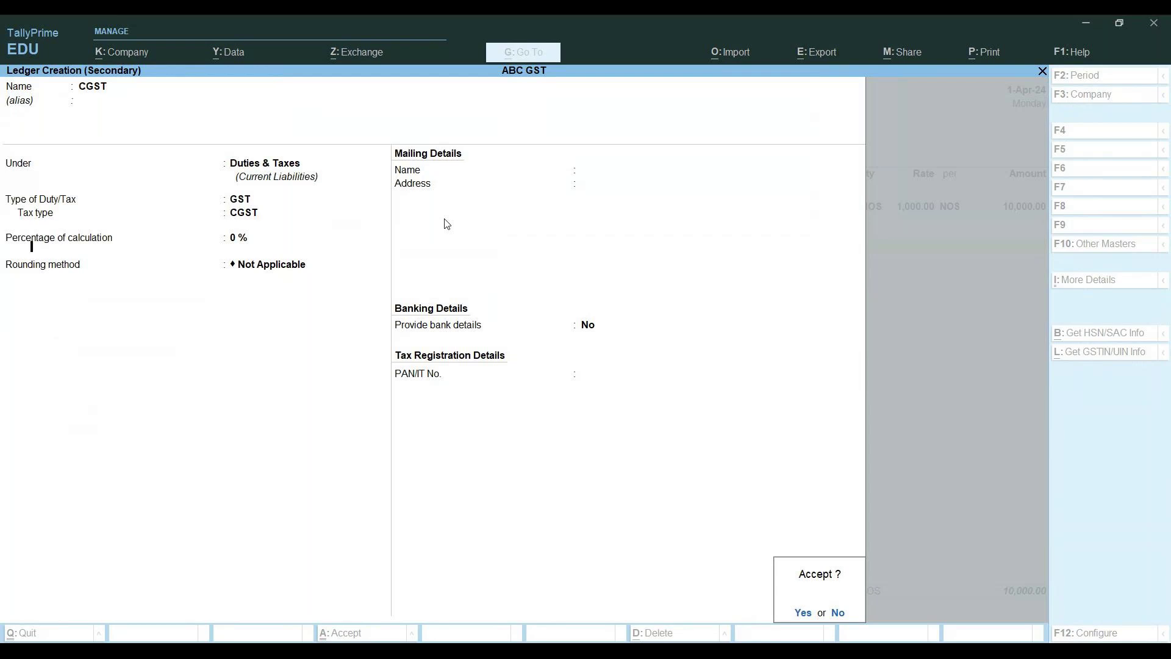
key("Return")
key("Return")
key("Return")
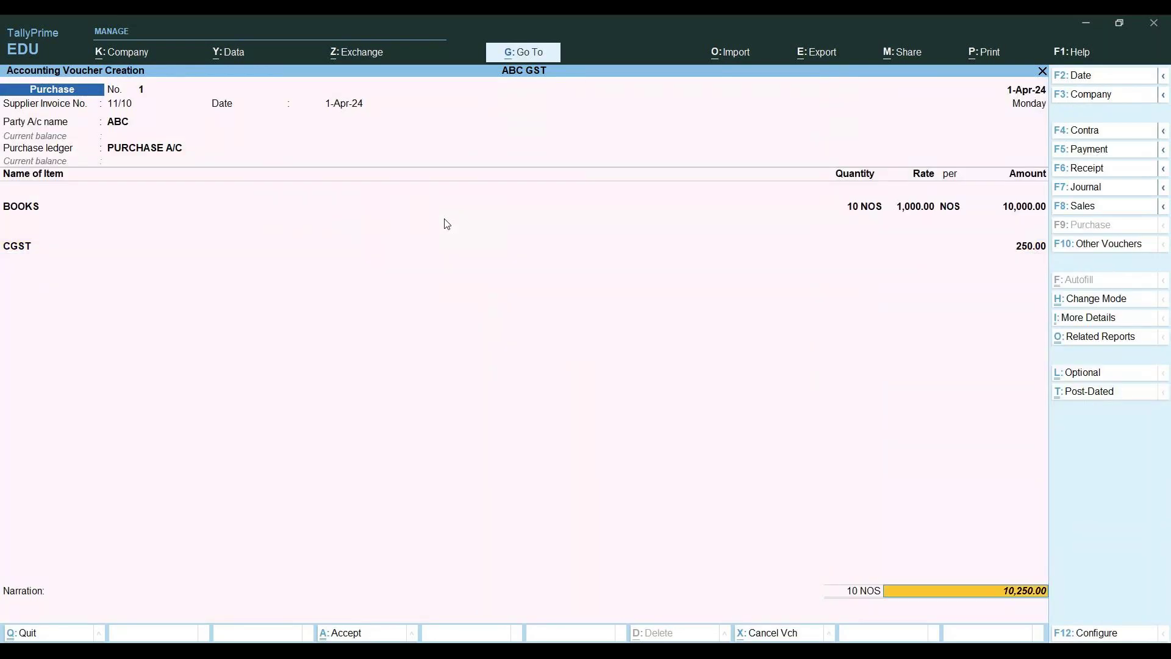
key("BackSpace")
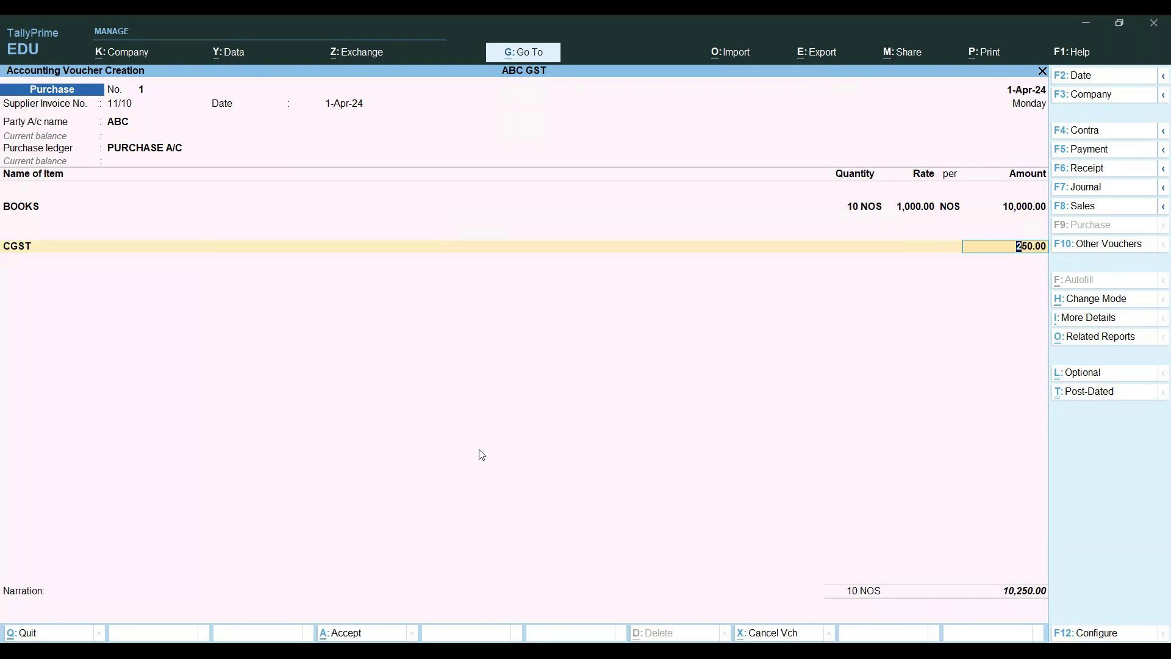
left_click(537, 650)
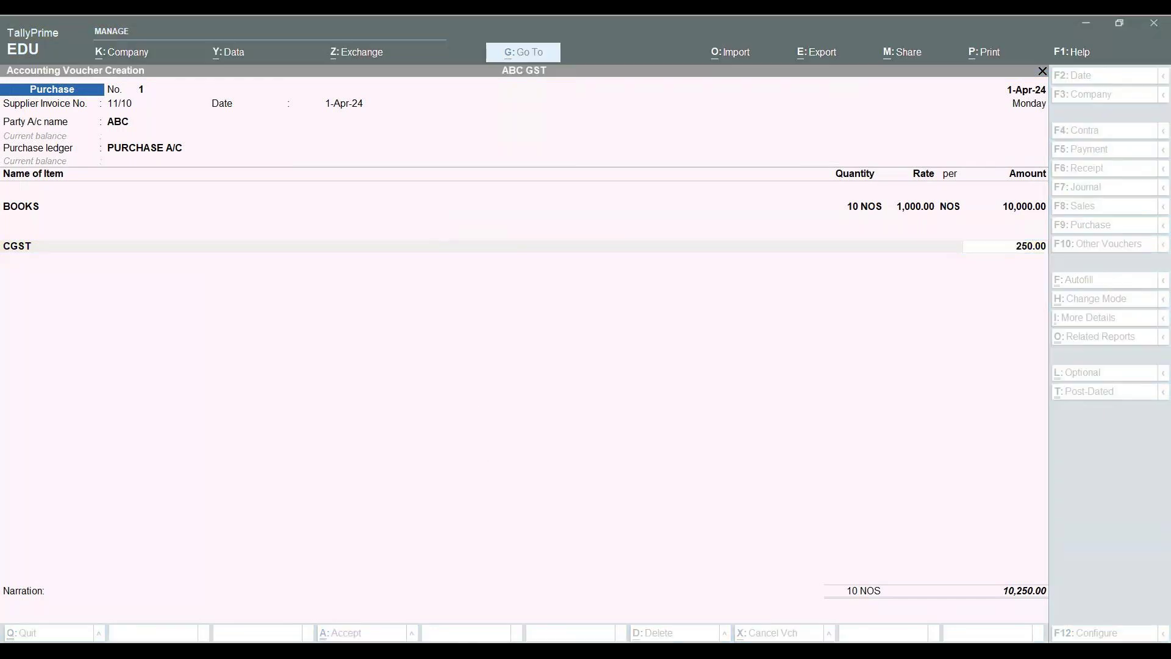
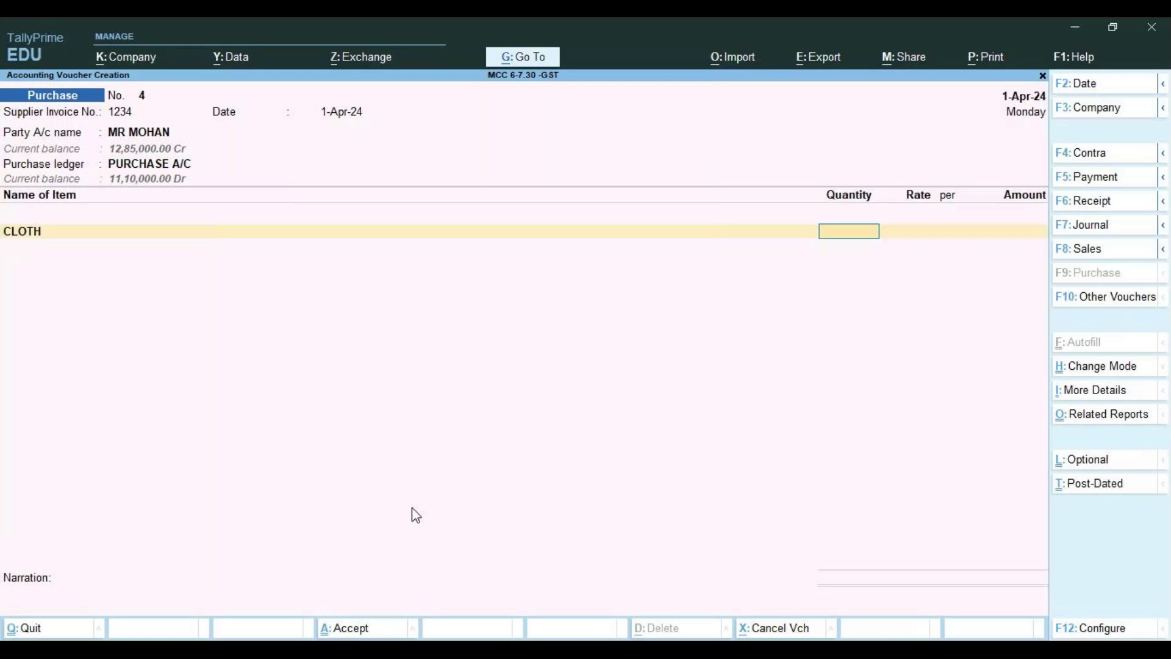
Enter CLOTH at quantity 100 and rate 1,000, accepting its GST details
type("100")
key("Return")
key("BackSpace")
type("1,000")
key("Return")
key("Return")
key("Return")
key("Return")
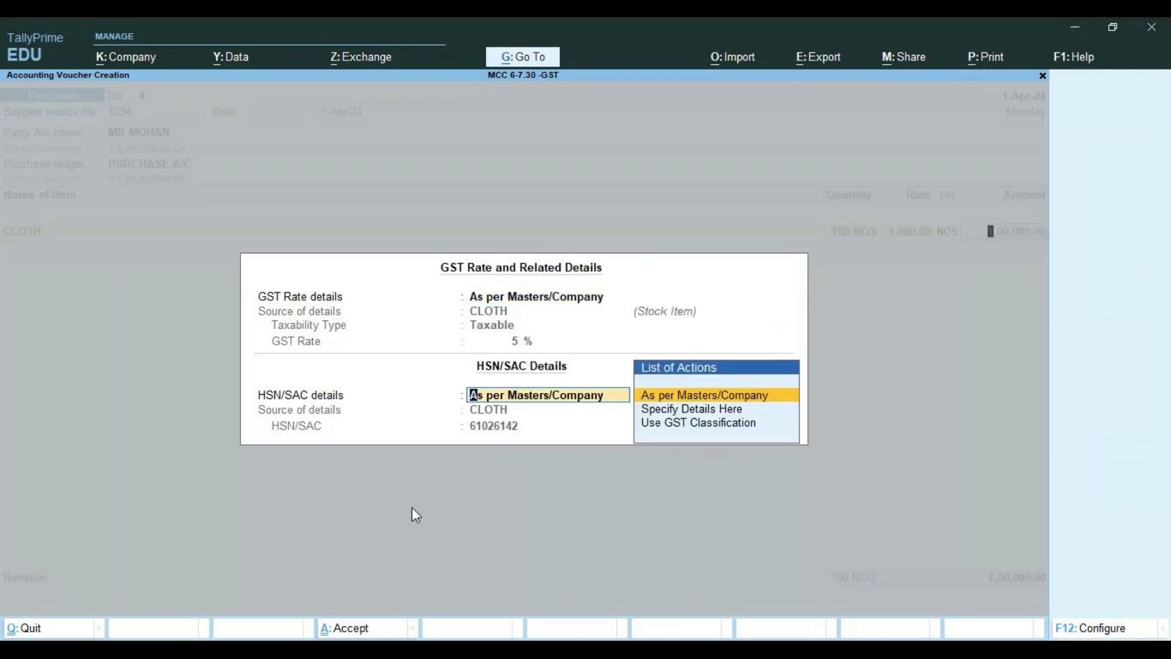
key("Return")
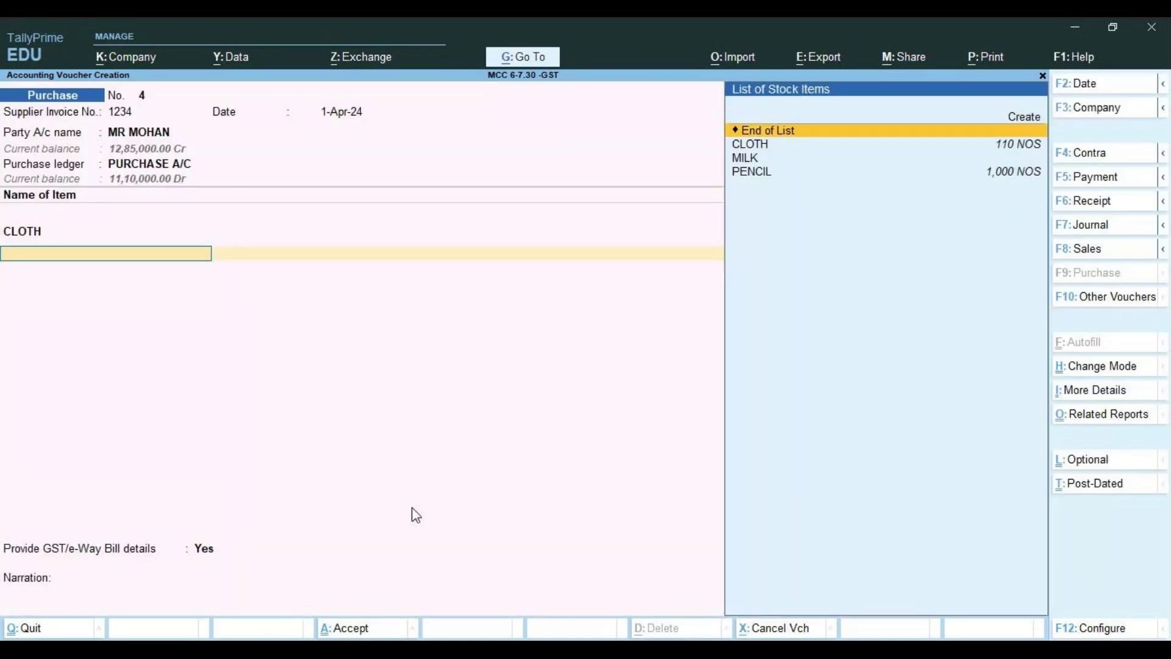
Add MILK at 100 and a rate of 1,000
key("Down")
key("Down")
key("Return")
type("100")
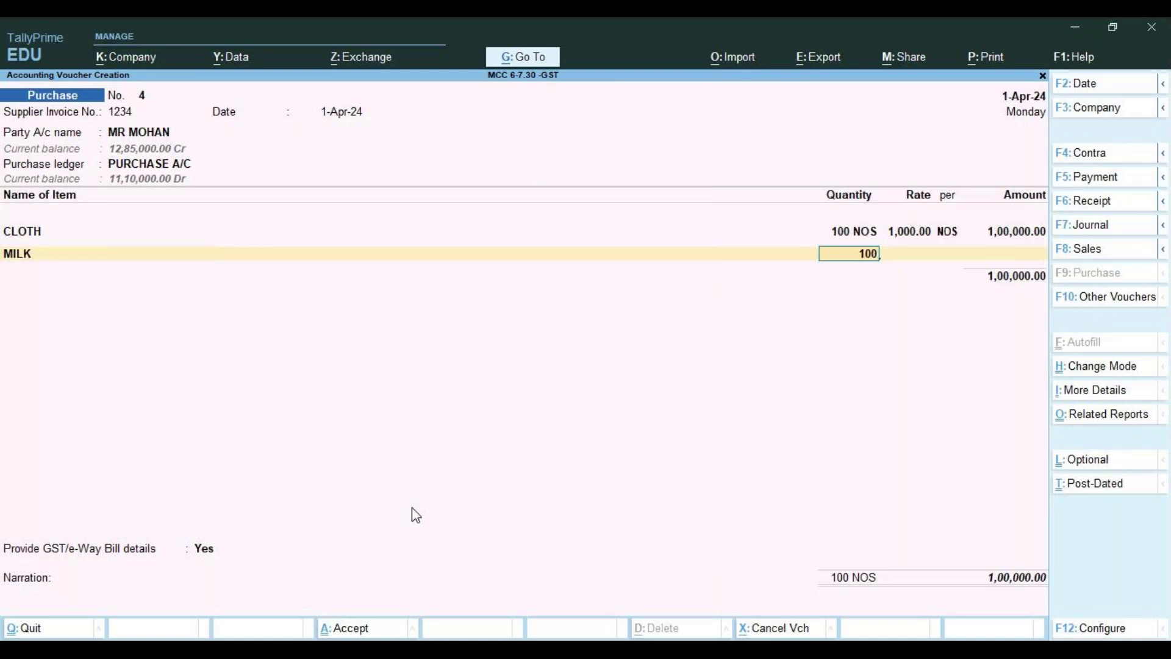
key("Return")
type("1000")
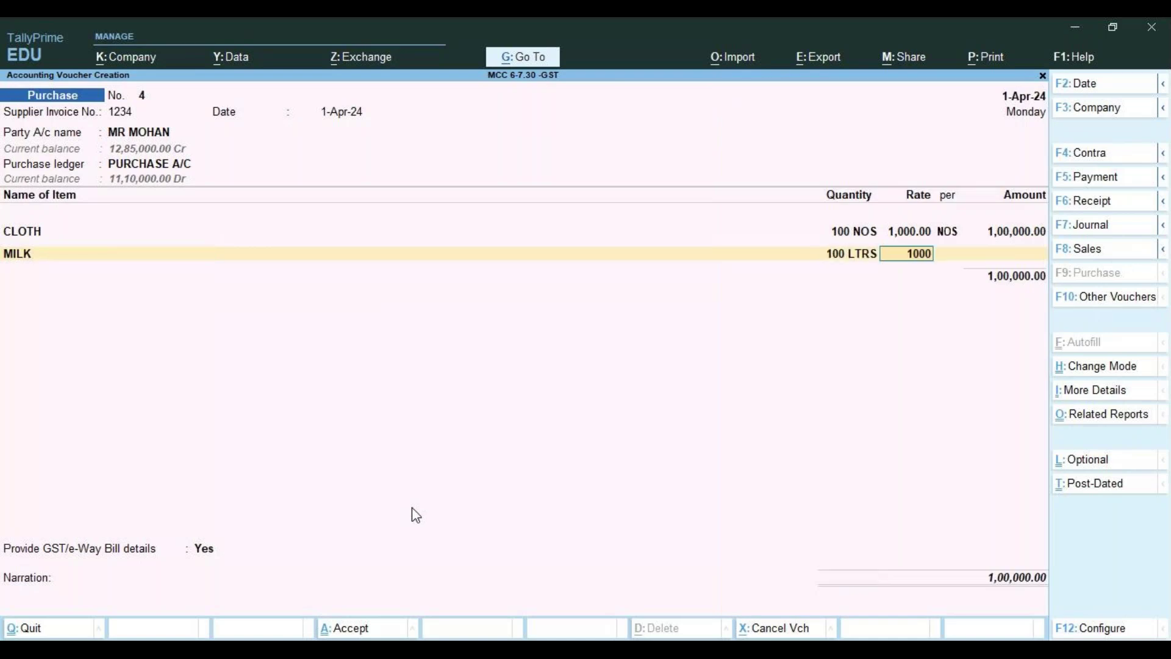
key("Return")
key("Return")
key("Return")
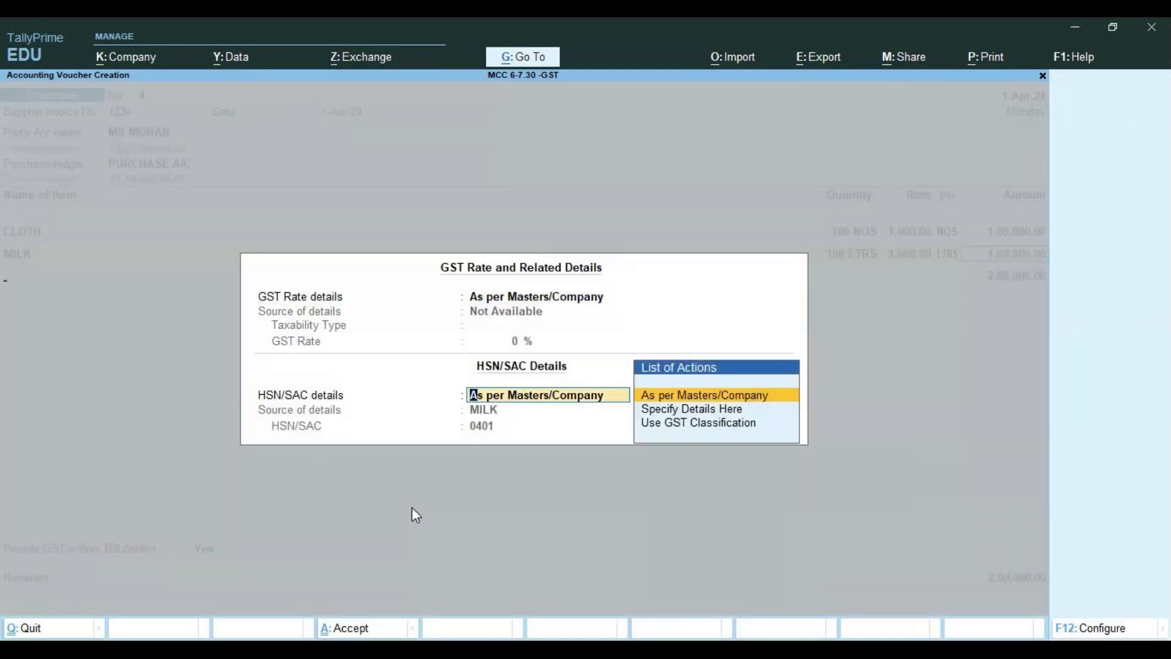
key("Return")
Add PENCIL at 100, correcting its mistyped rate to 1,000
key("Down")
key("Down")
key("Down")
key("Down")
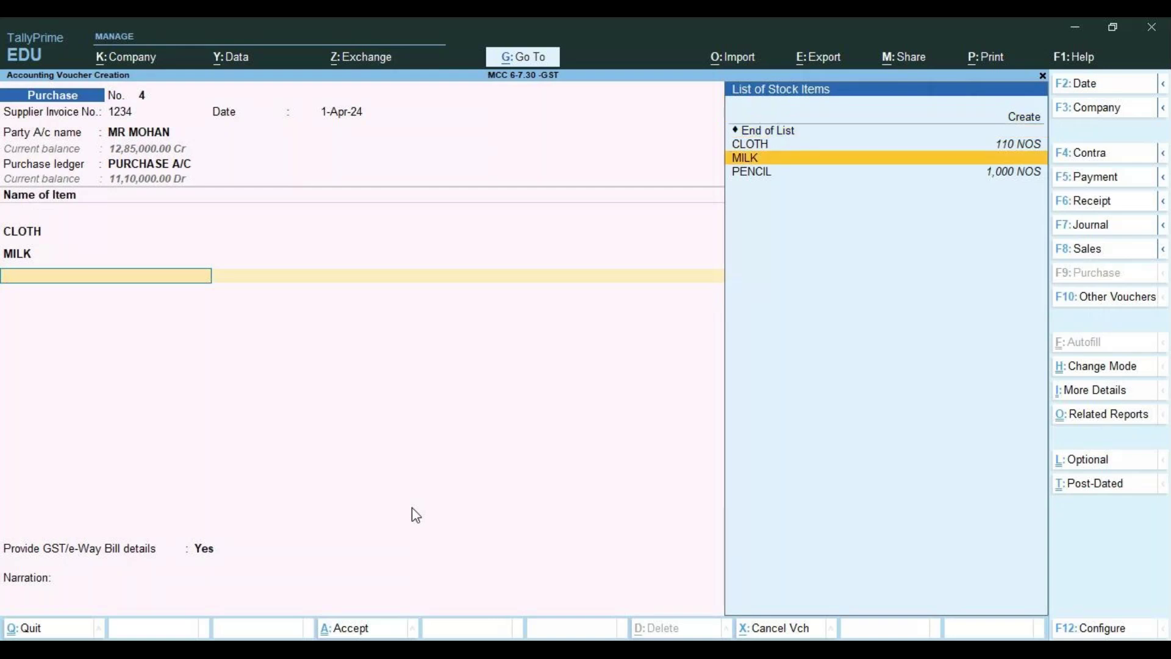
key("Return")
type("100")
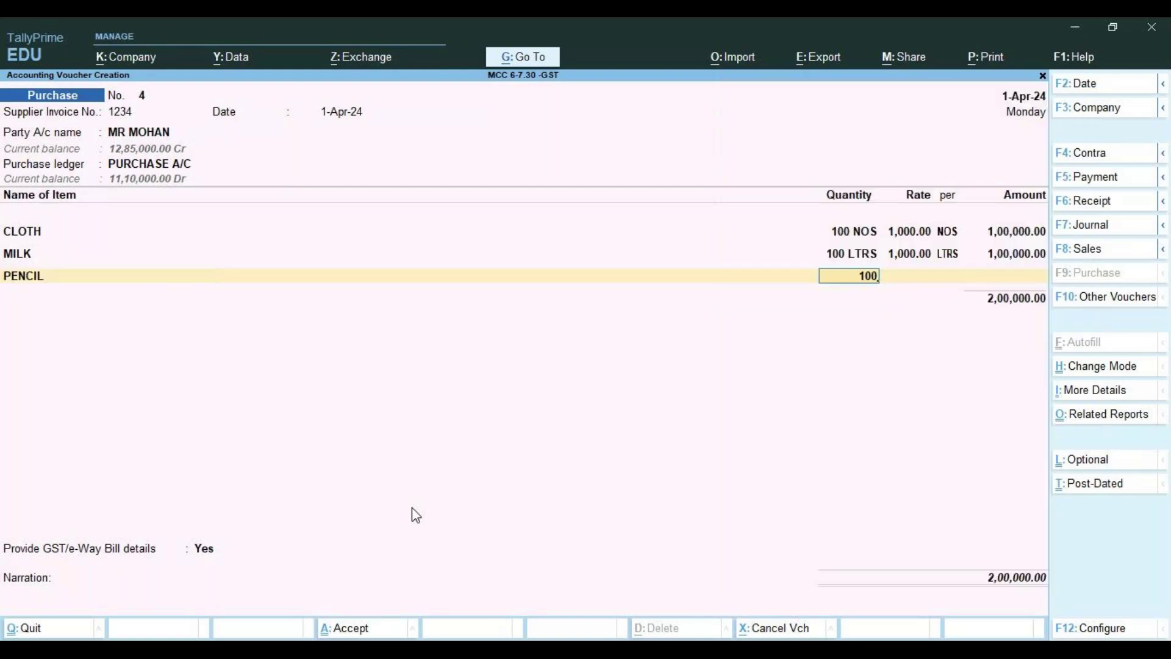
key("Return")
type("100")
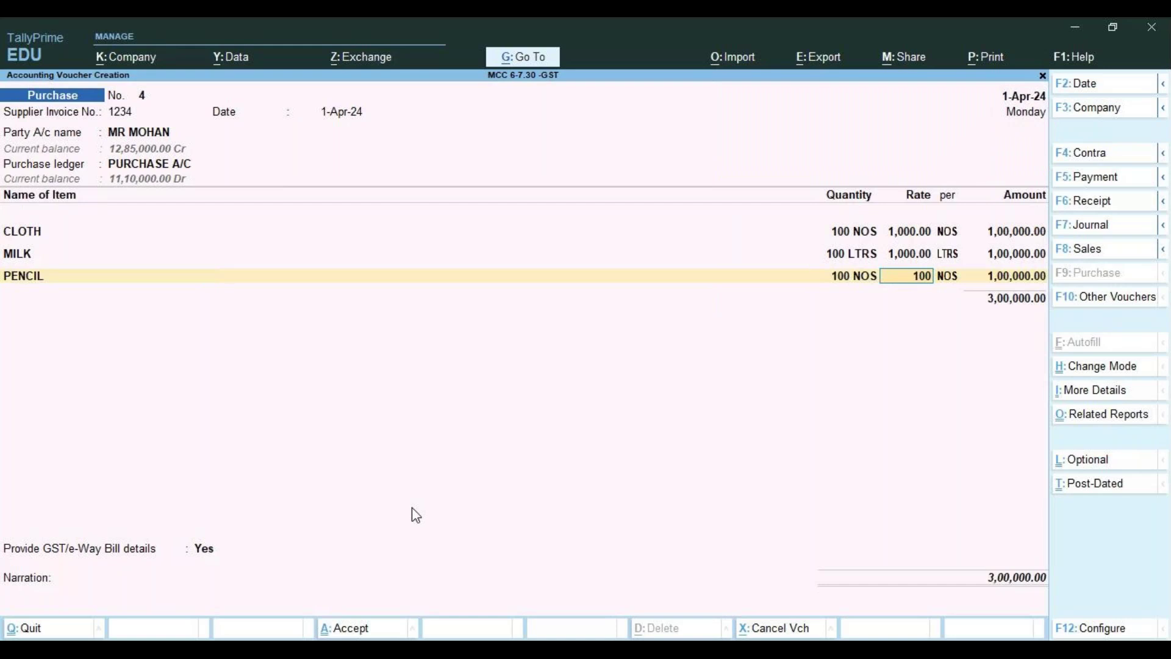
key("Return")
key("BackSpace")
type("1,000")
key("Return")
key("Return")
key("Return")
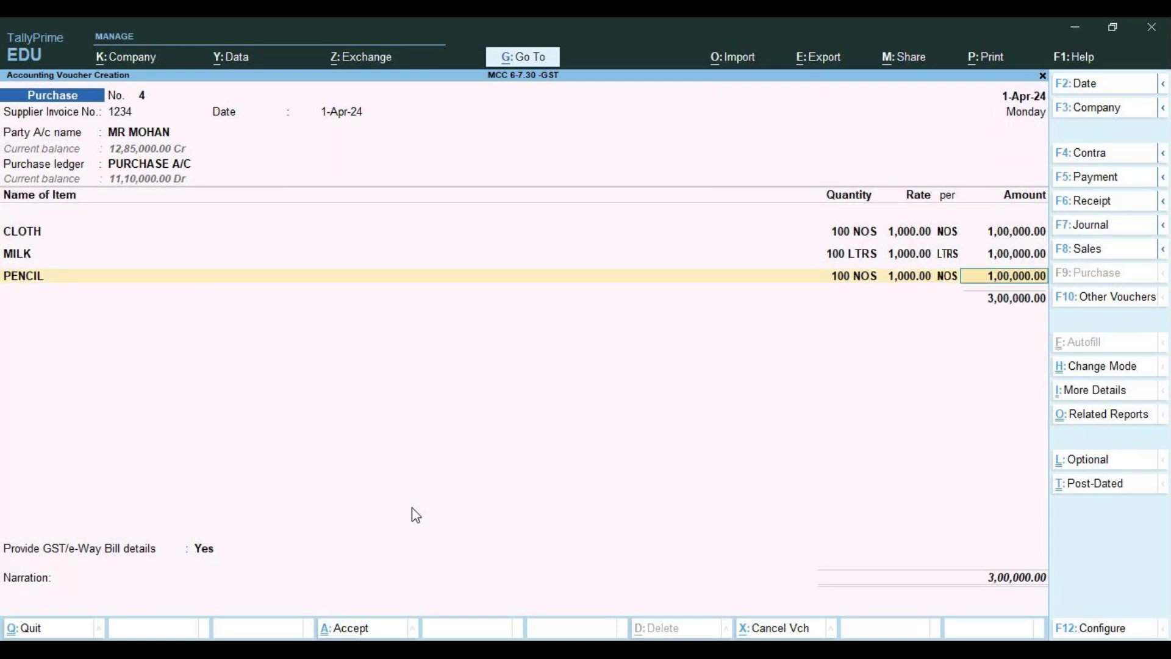
key("Return")
key("Return")
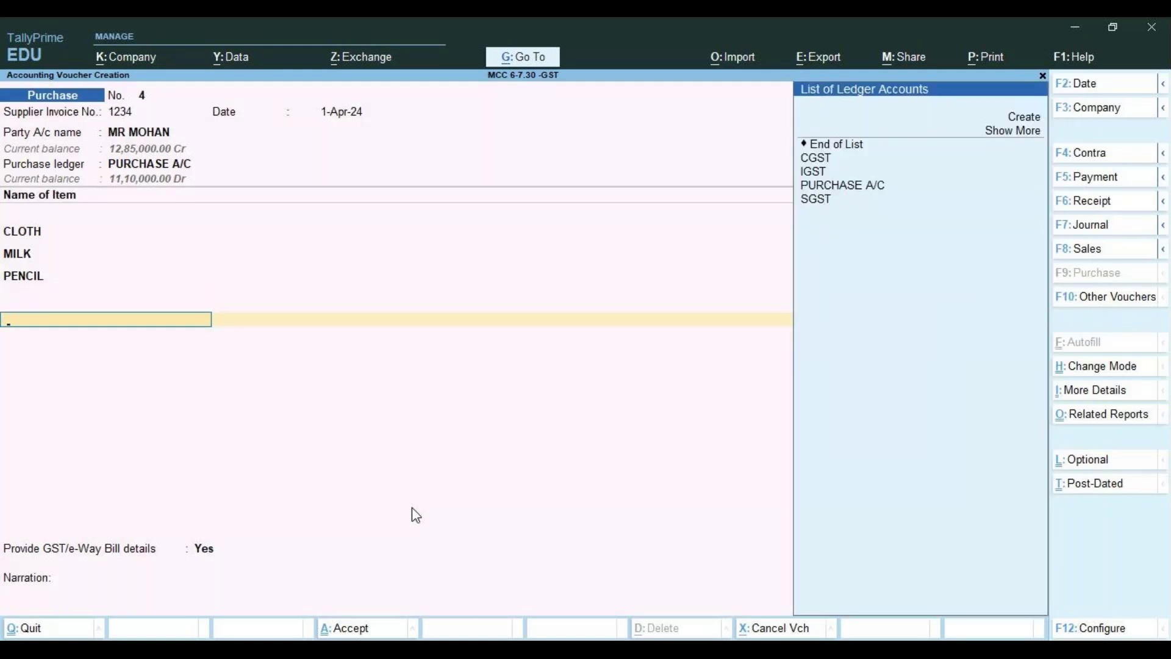
Add CGST as a tax line, then step back up to the MILK line
key("Down")
key("Down")
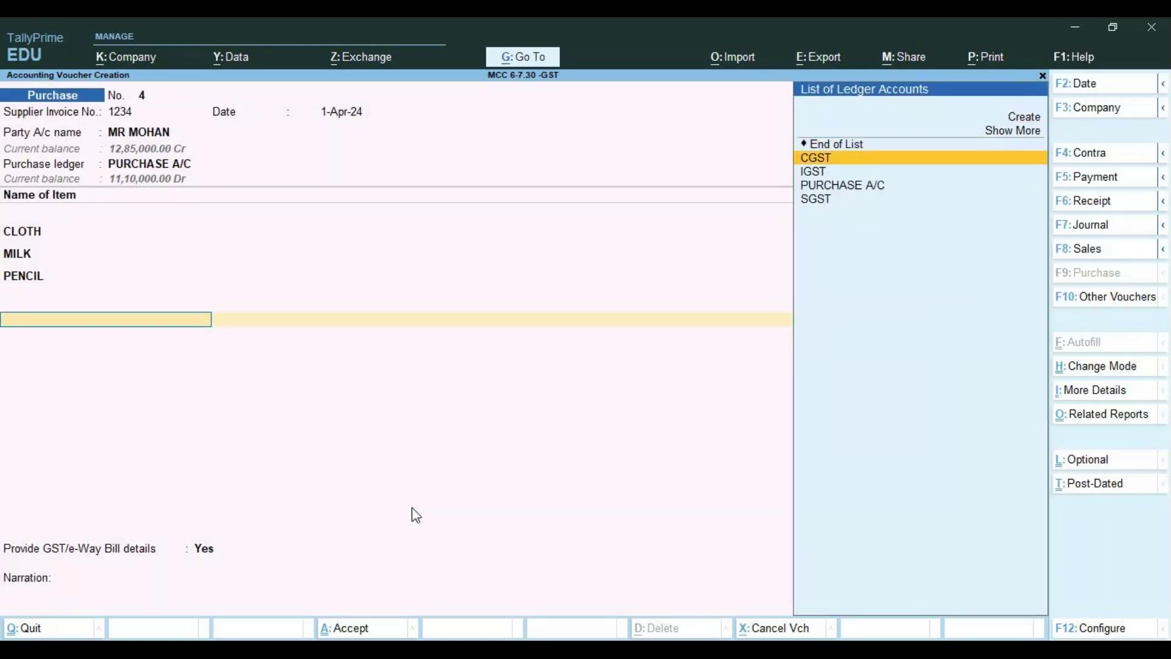
key("Return")
key("BackSpace")
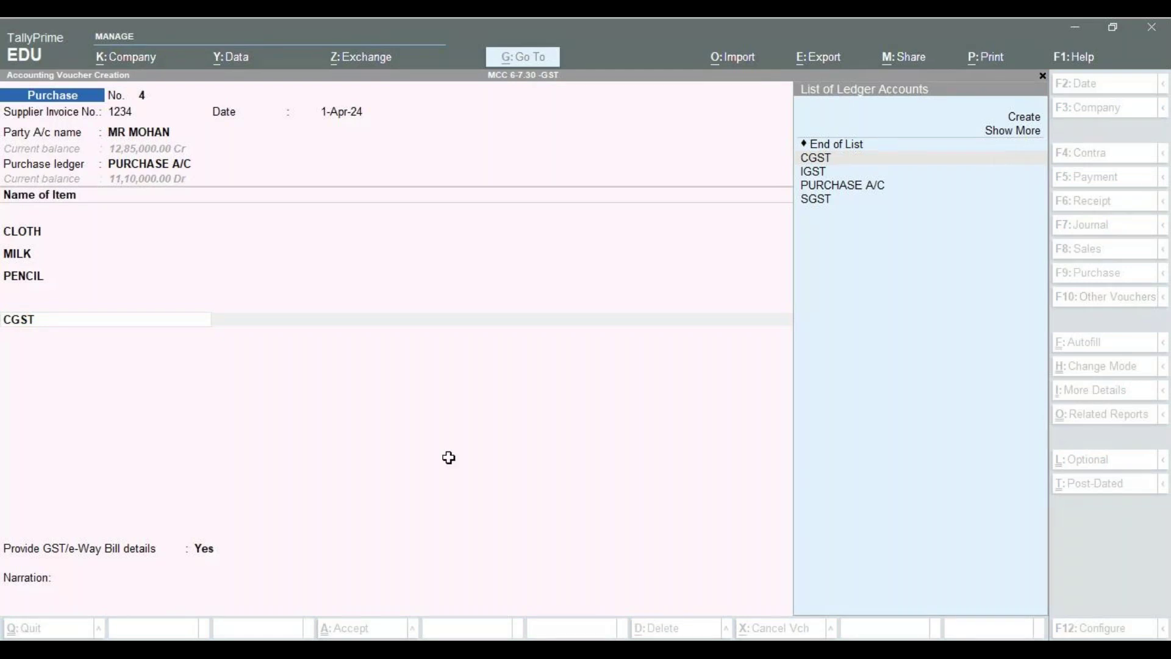
left_click(199, 434)
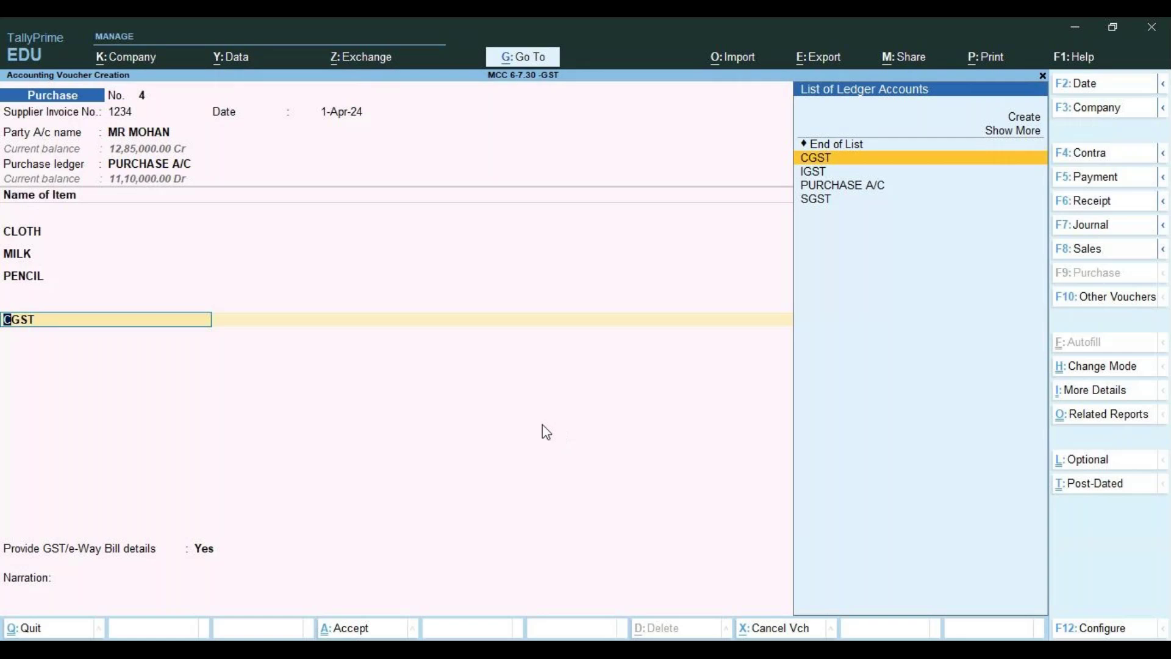
key("BackSpace")
key("BackSpace")
key("BackSpace")
key("BackSpace")
key("BackSpace")
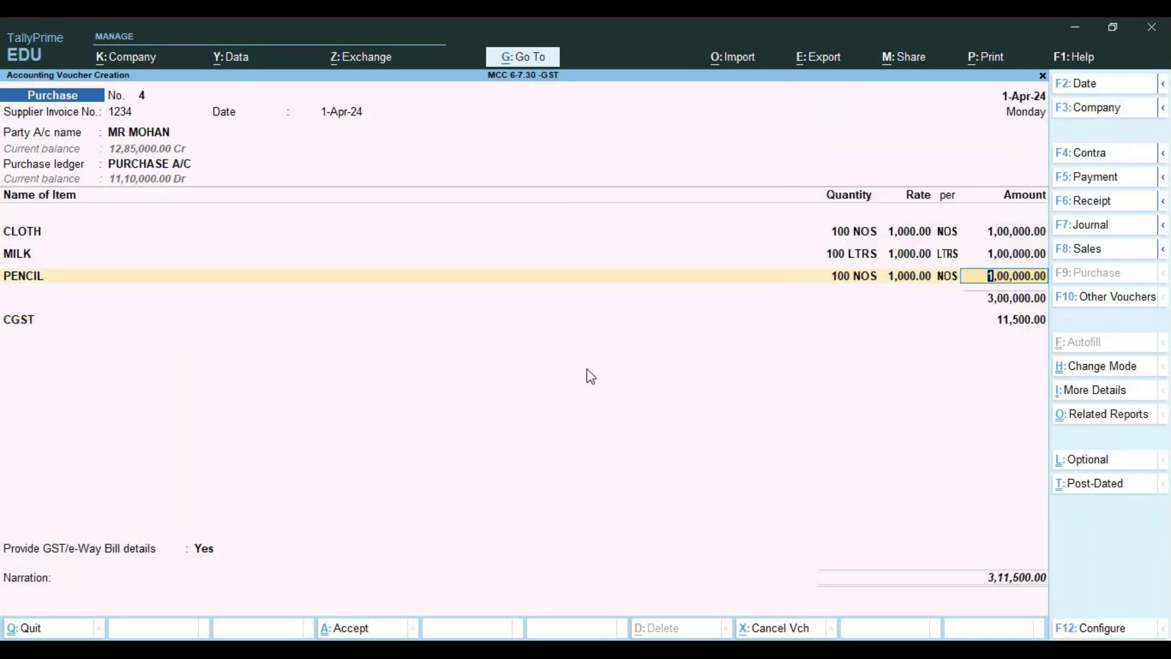
key("BackSpace")
key("BackSpace")
key("BackSpace")
key("BackSpace")
key("BackSpace")
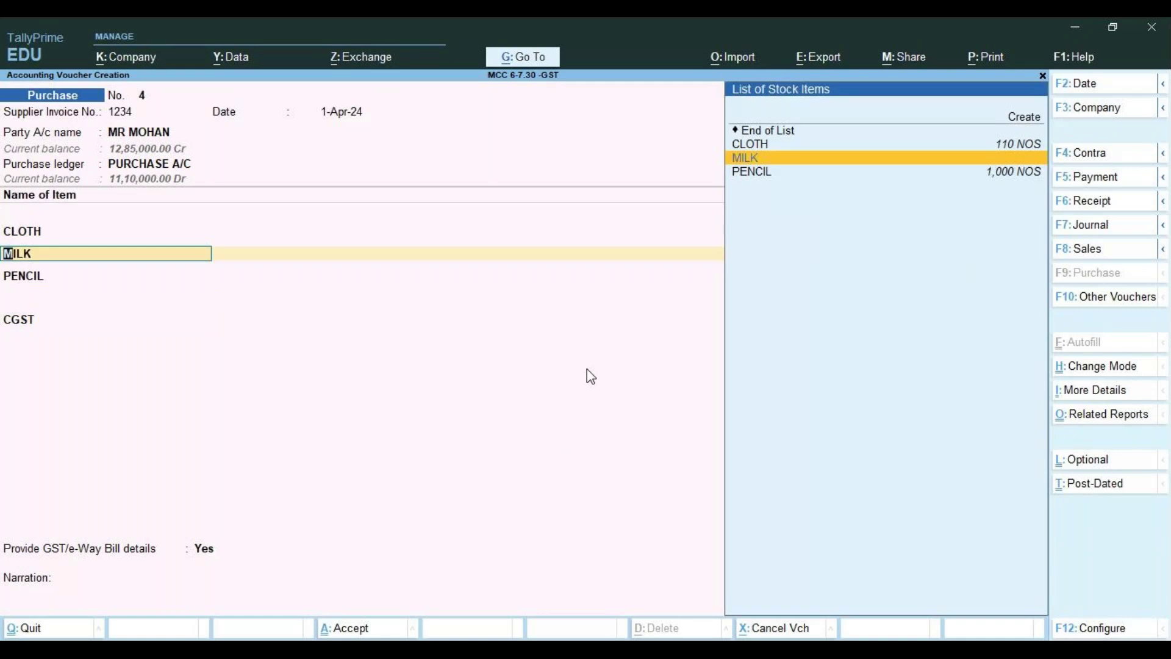
Create stock item WOOD in Primary with units NOS, GST specified here, taxable at 28%
key("ctrl")
key("alt+c")
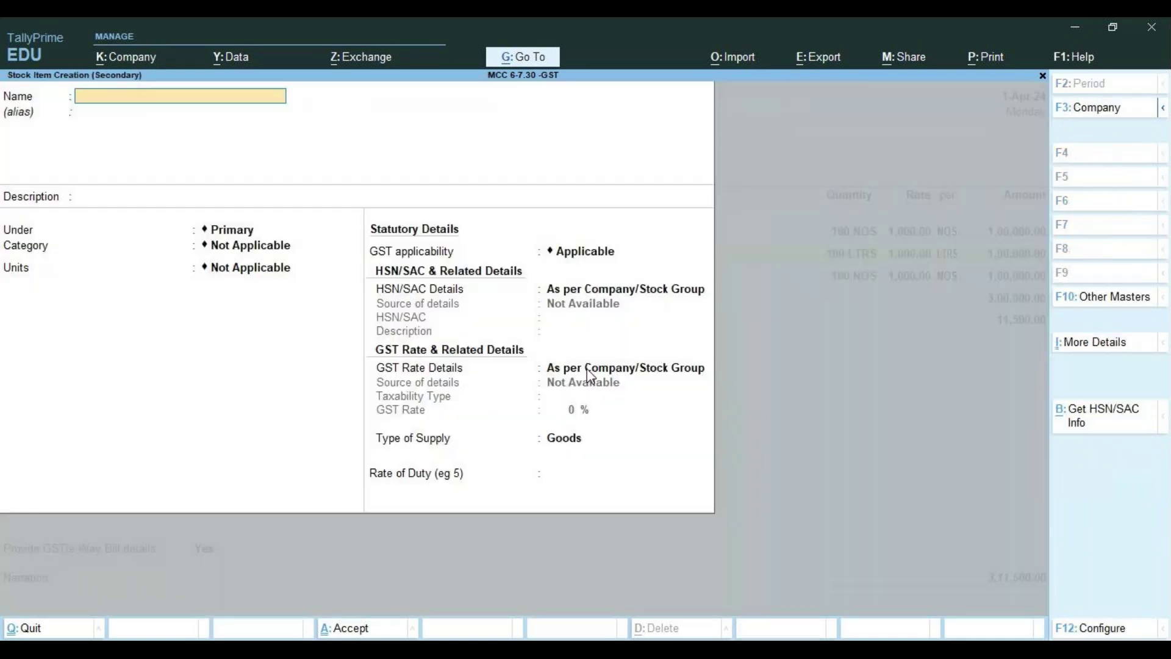
type("WOOD")
key("Return")
key("Return")
key("Return")
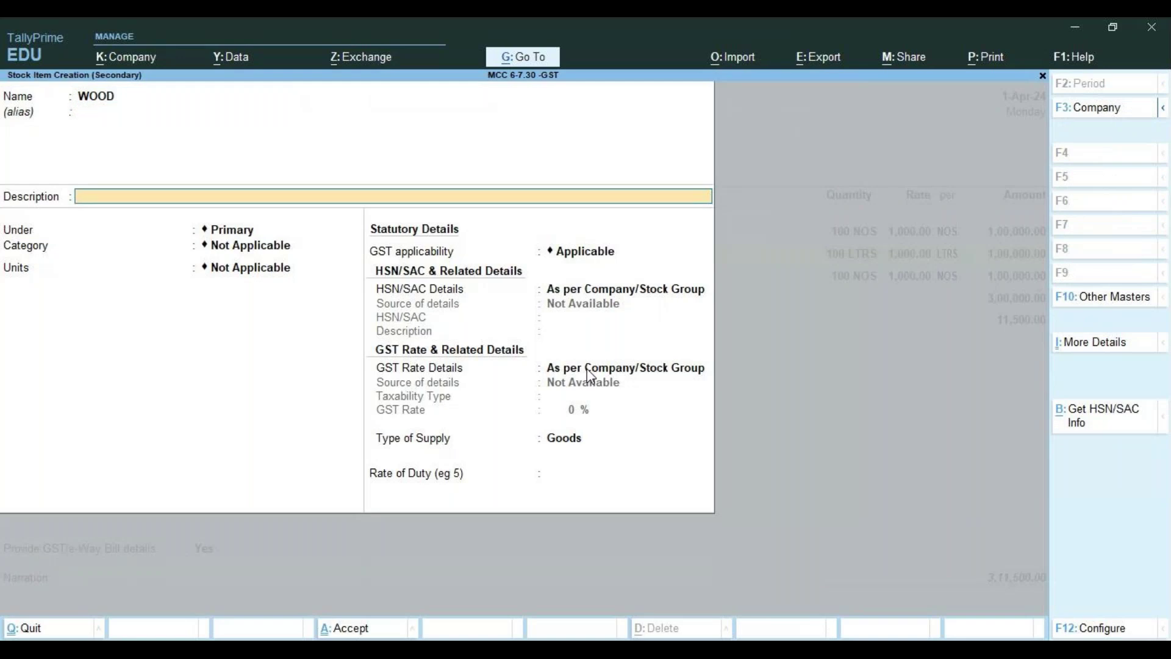
key("Return")
key("Return")
key("Down")
key("Down")
key("Return")
key("Return")
key("Return")
key("Return")
key("BackSpace")
key("Down")
key("Down")
key("Up")
key("Return")
key("Return")
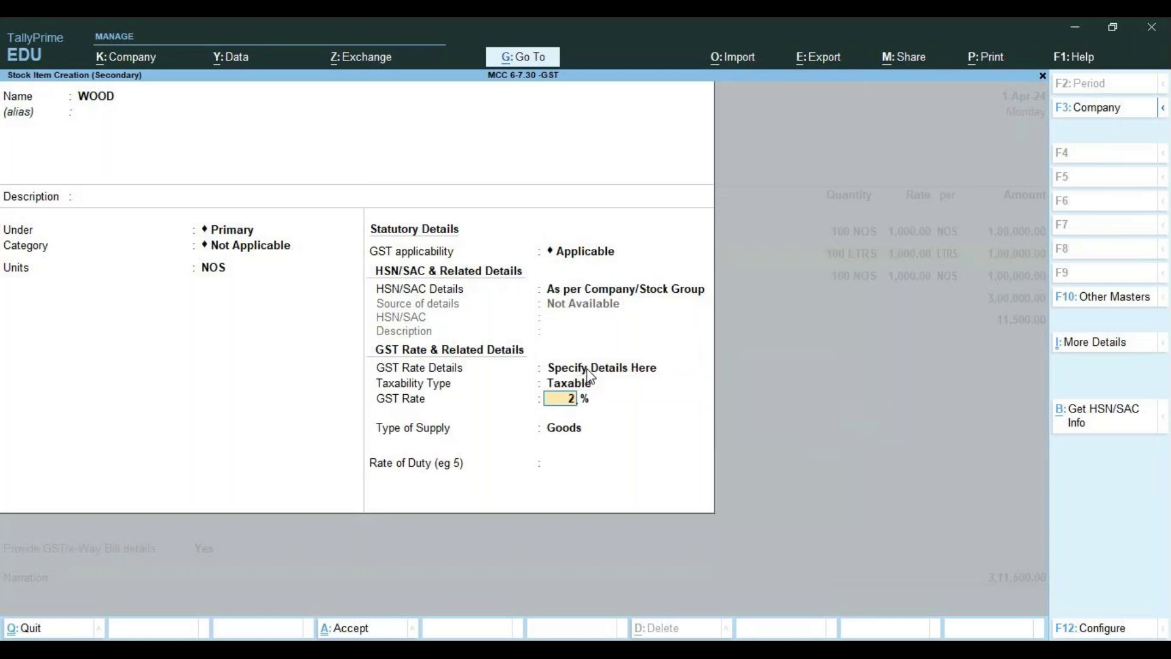
type("28")
key("Return")
key("Return")
key("Return")
Put WOOD on the line at 100 NOS, correcting its rate from 10,000 to 1,000
key("Return")
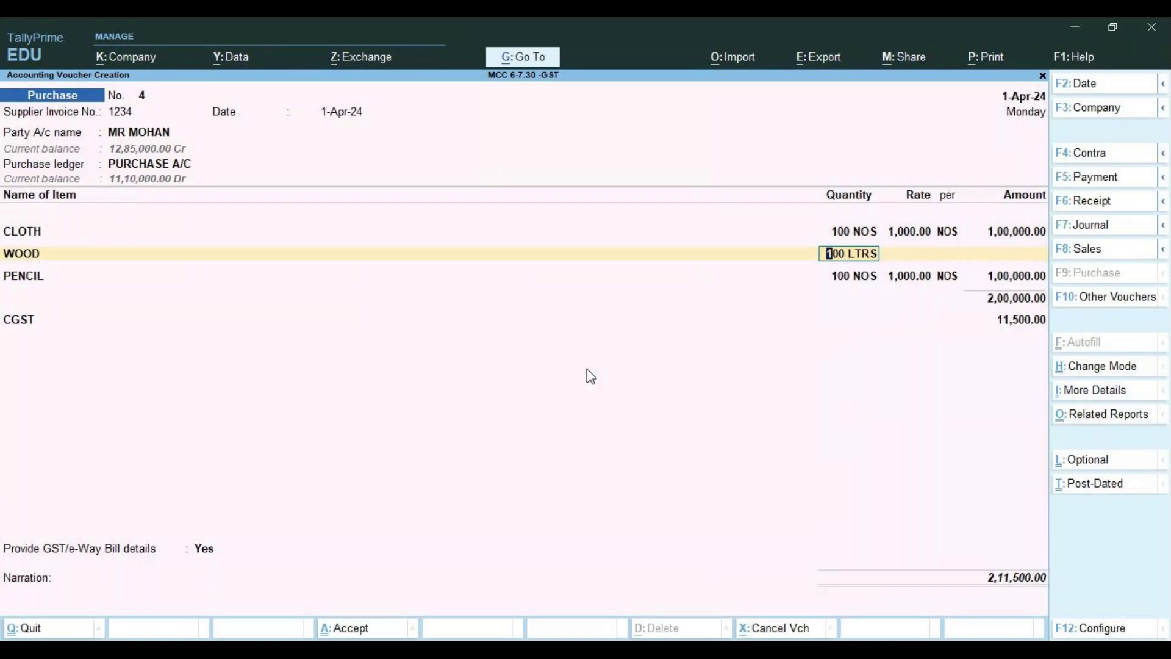
key("BackSpace")
key("BackSpace")
key("BackSpace")
key("BackSpace")
key("BackSpace")
key("BackSpace")
key("BackSpace")
key("BackSpace")
type("100")
key("Return")
type("10,00")
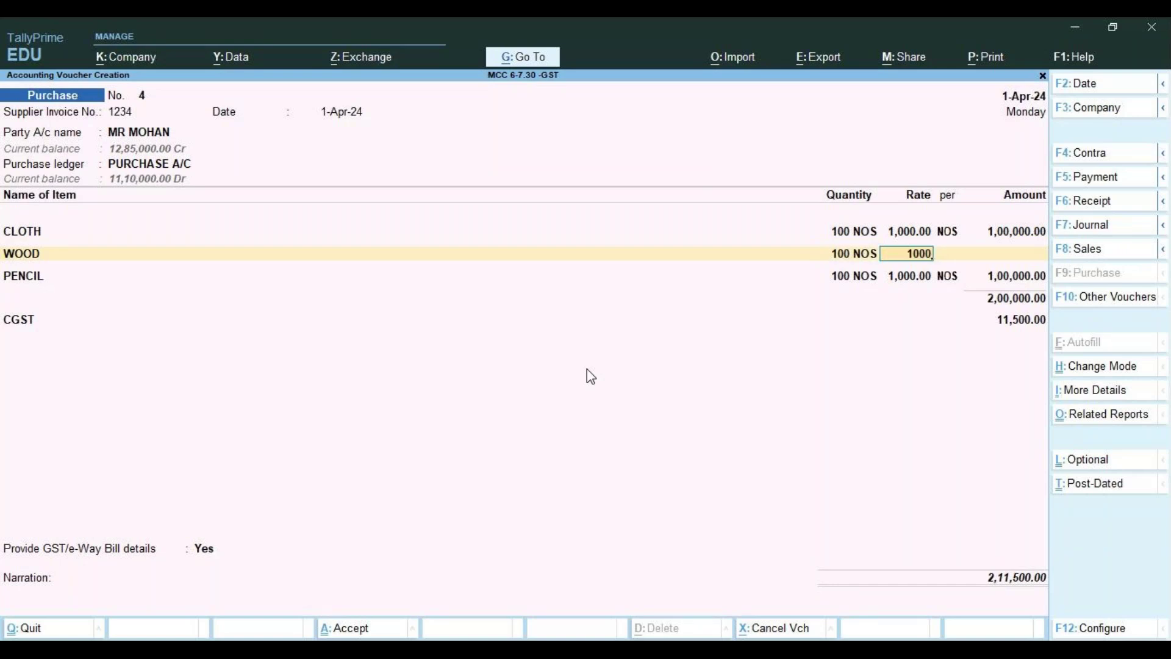
type("0")
key("Return")
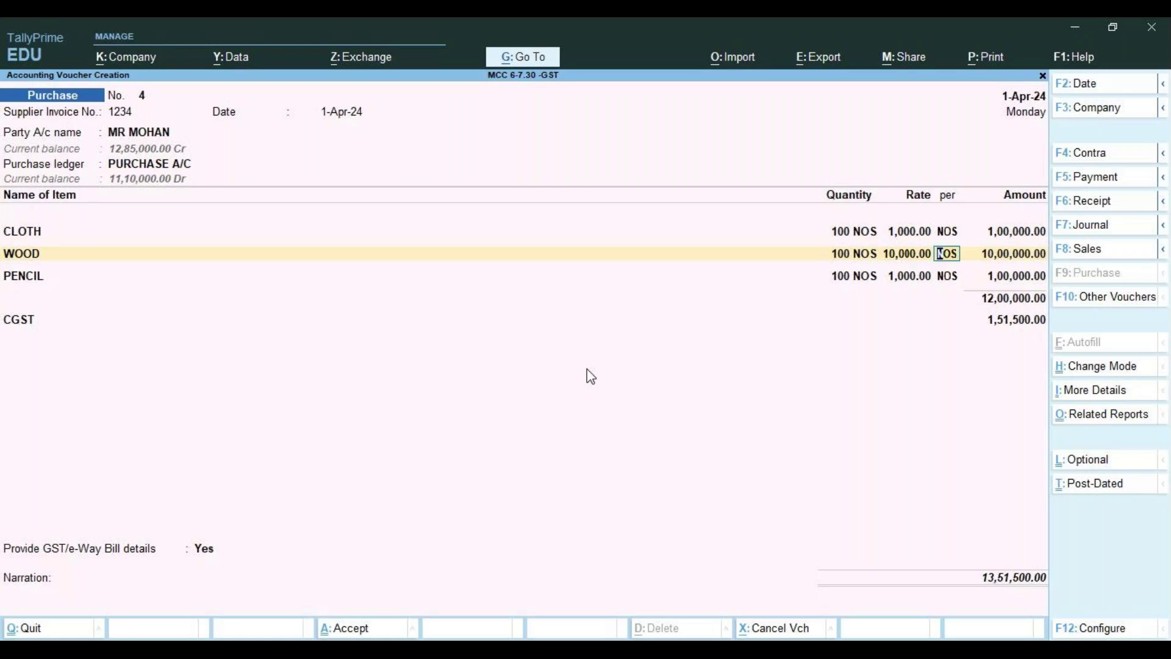
key("BackSpace")
type("1,00")
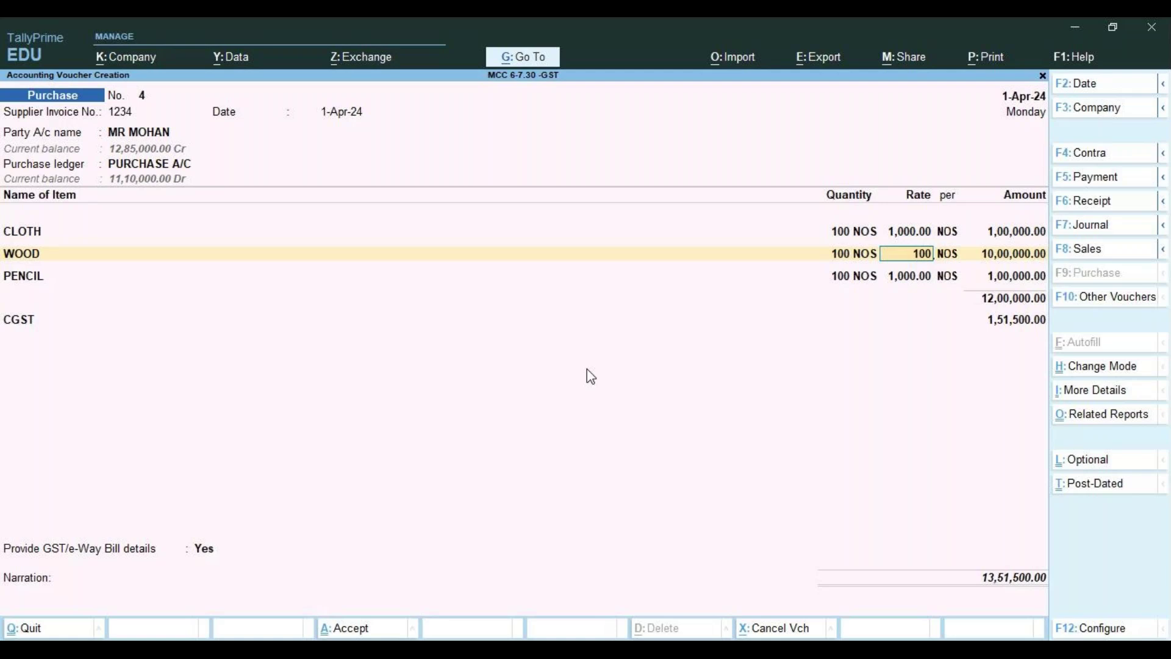
type("0")
key("Return")
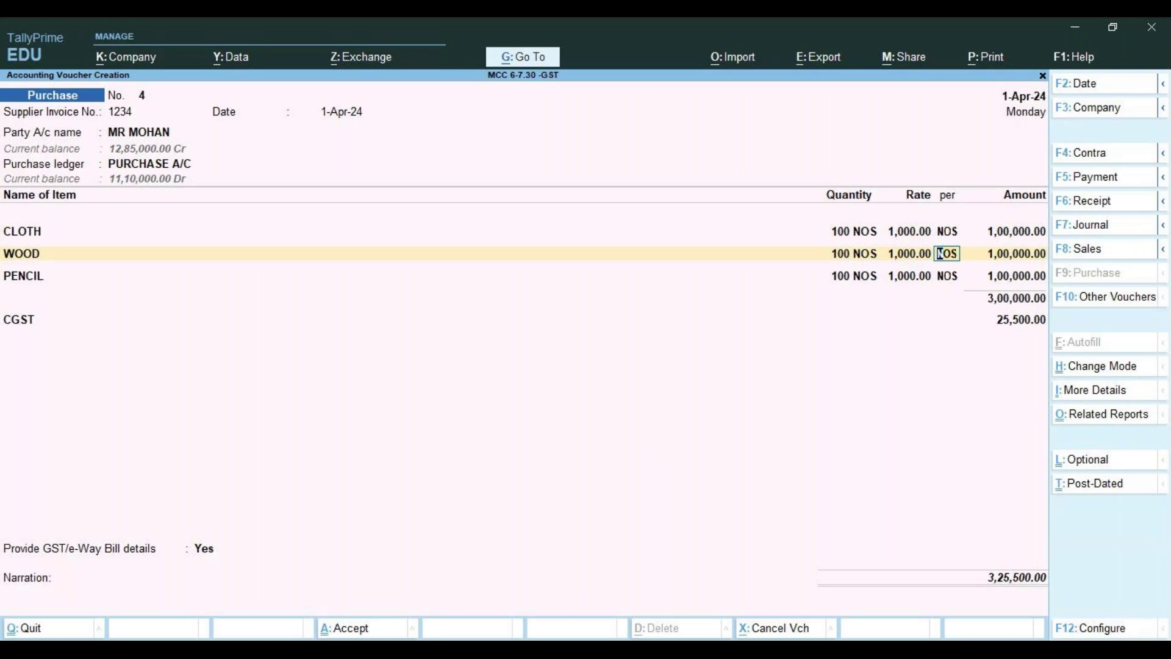
left_click(773, 649)
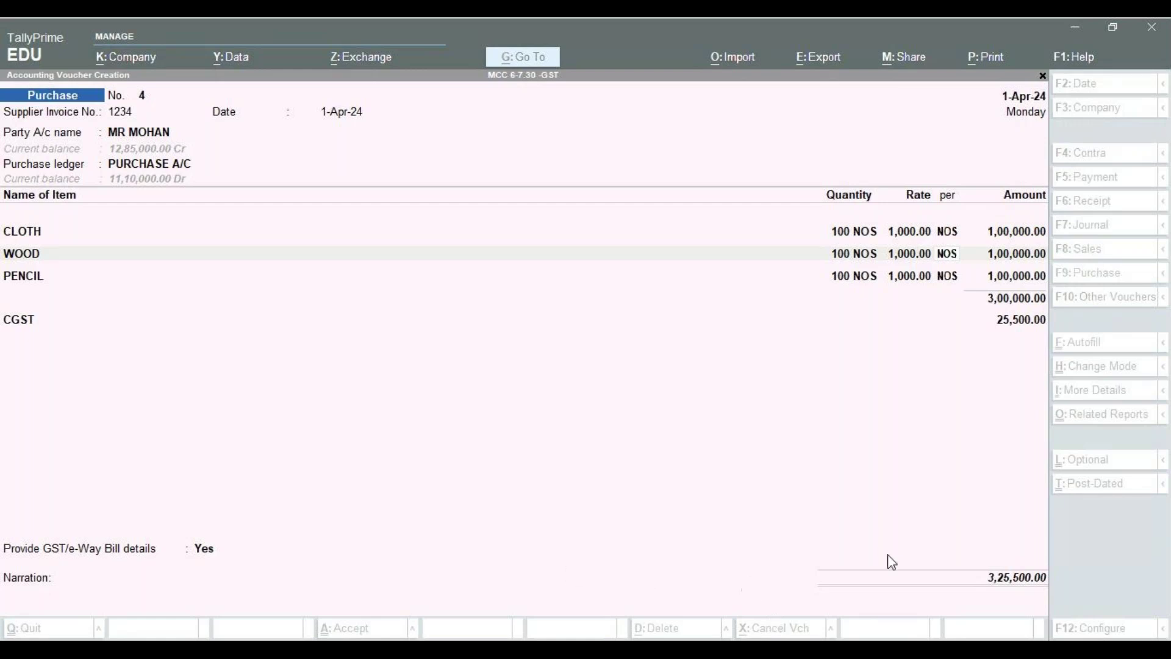
left_click(973, 550)
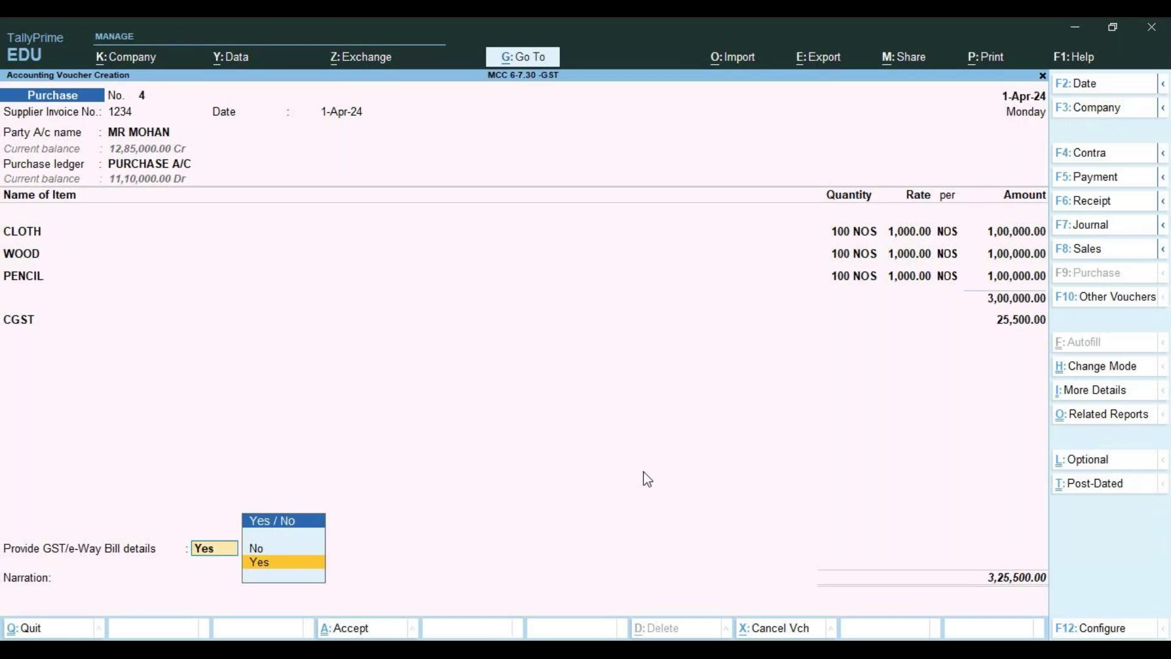
left_click(643, 473)
key("Return")
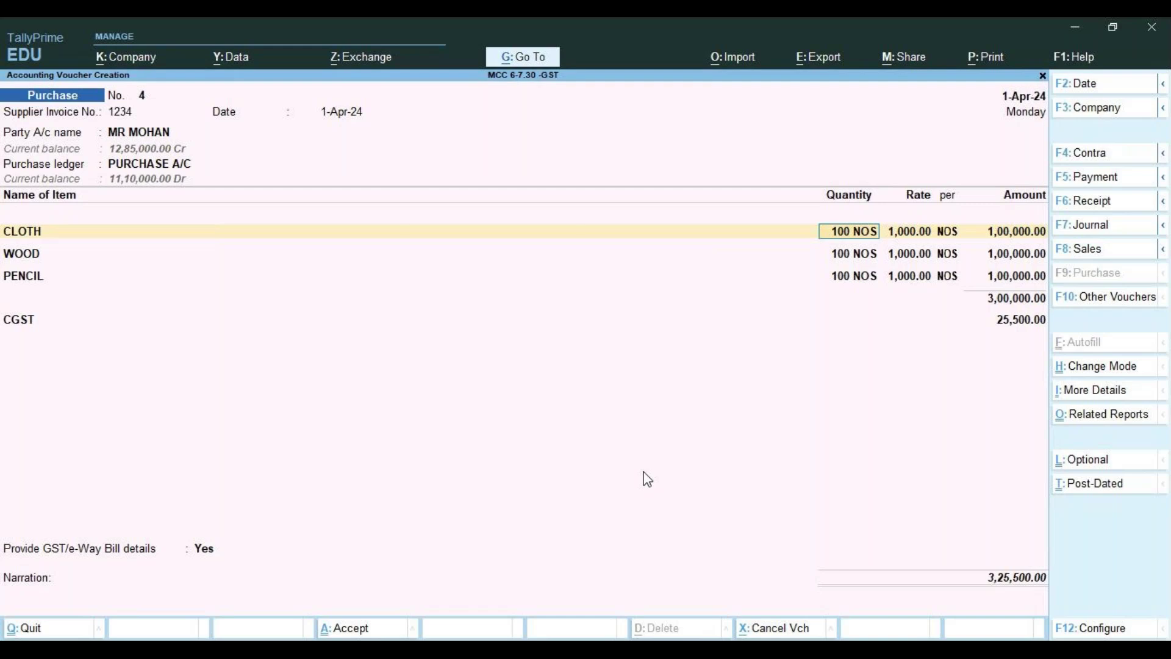
Accept the GST details of the CLOTH, WOOD and PENCIL lines, reaching a blank row below CGST
key("Return")
key("Return")
key("Return")
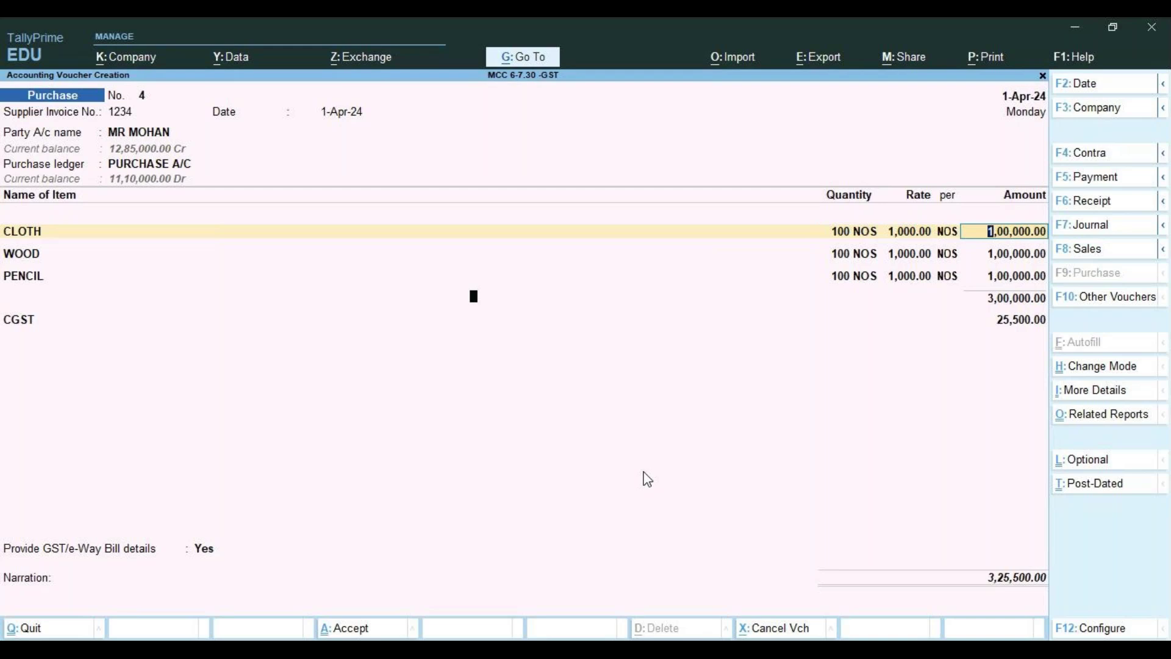
key("Return")
key("Return")
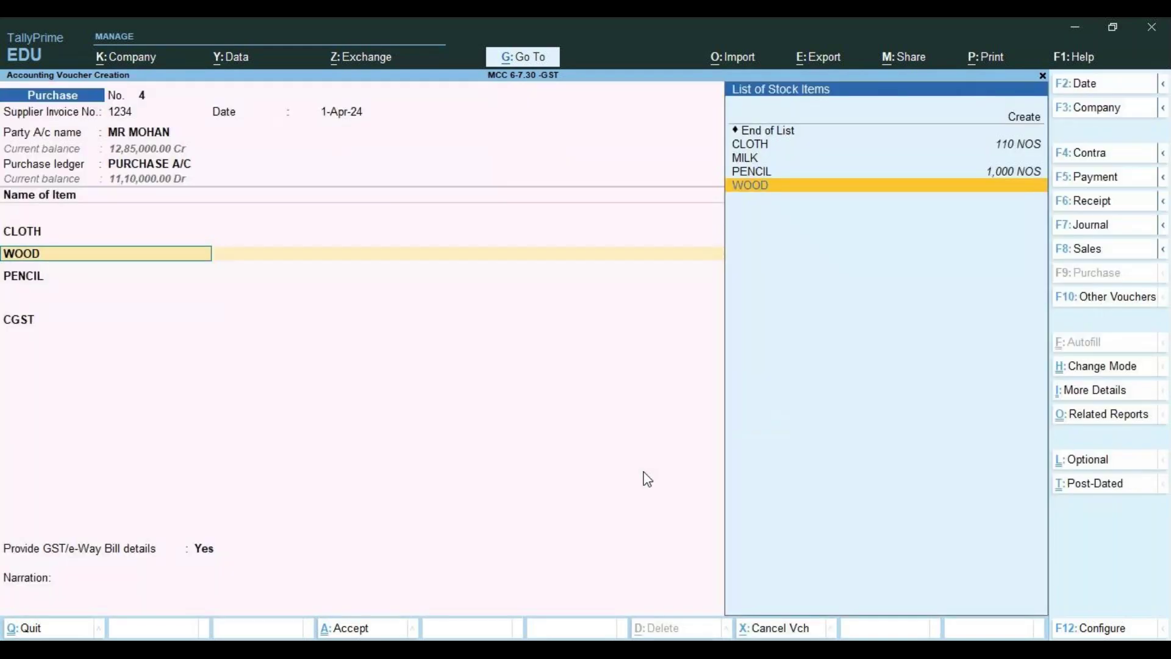
key("Return")
key("Return")
key("Return")
key("Return")
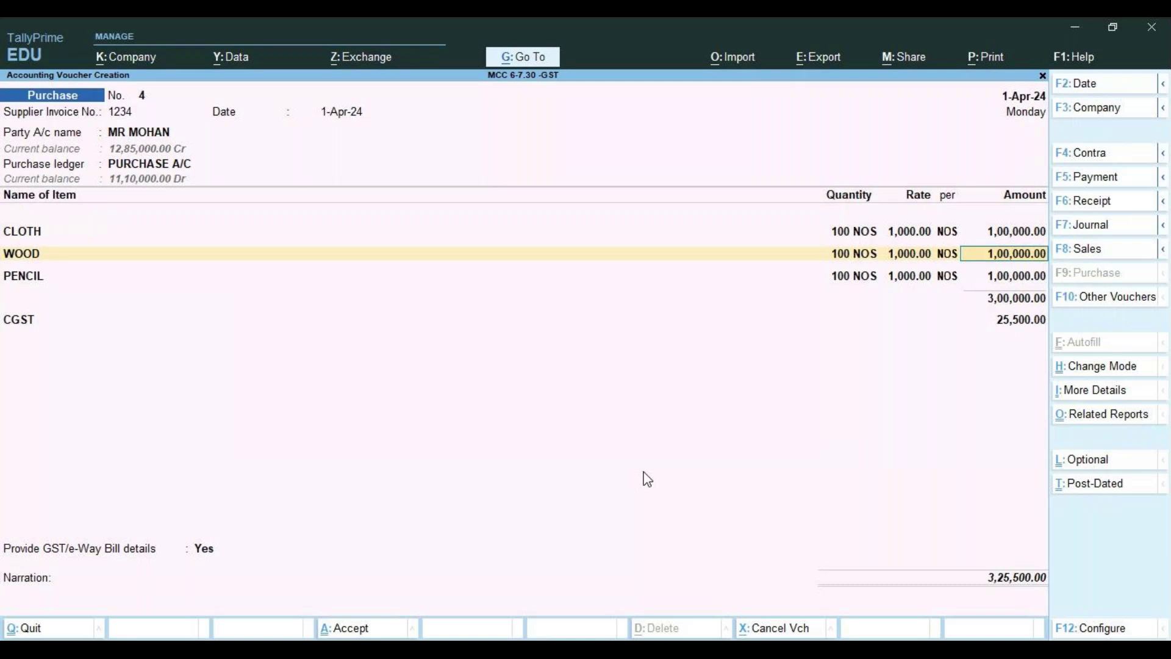
key("Return")
key("Return")
key("Return")
key("Return")
key("Return")
key("Return")
key("Return")
key("Return")
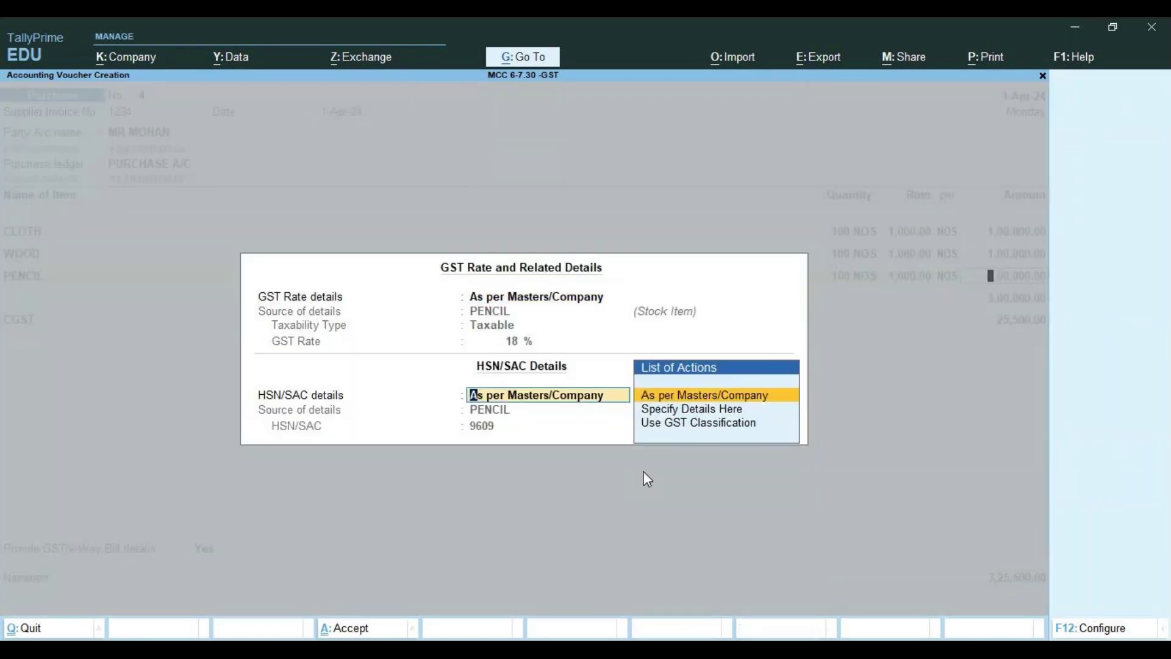
key("Return")
key("Return")
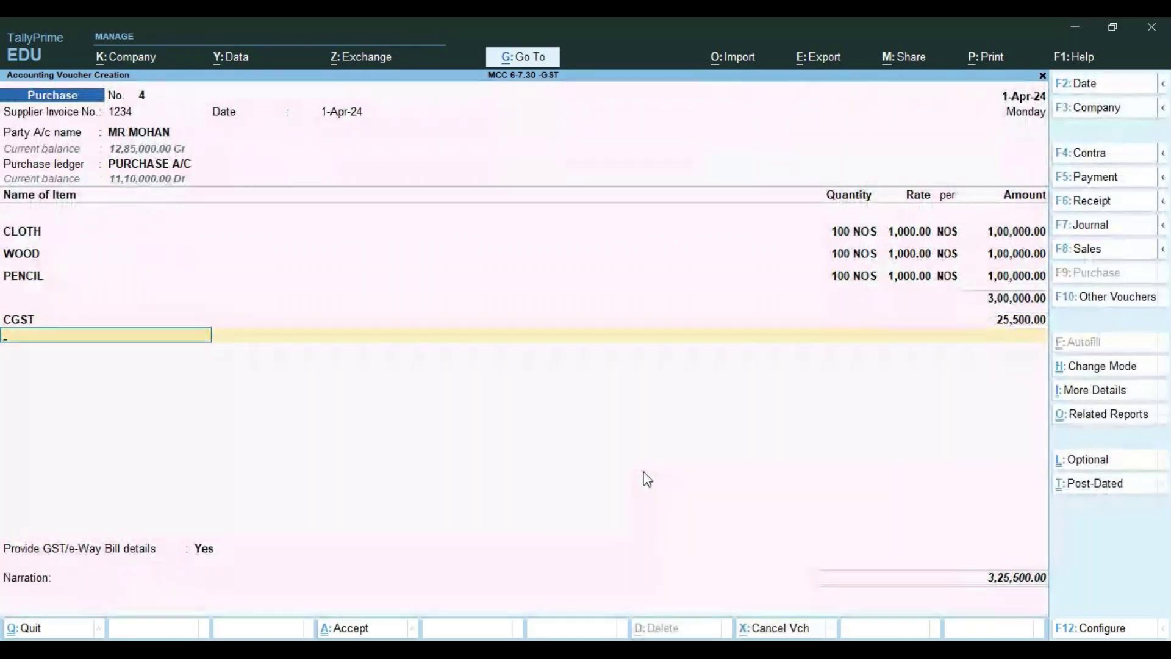
Add SGST of 25,500.00, record bill reference New Ref 1234, and save voucher 4
key("space")
key("Down")
key("Down")
key("Down")
key("Down")
key("Down")
key("Down")
key("Down")
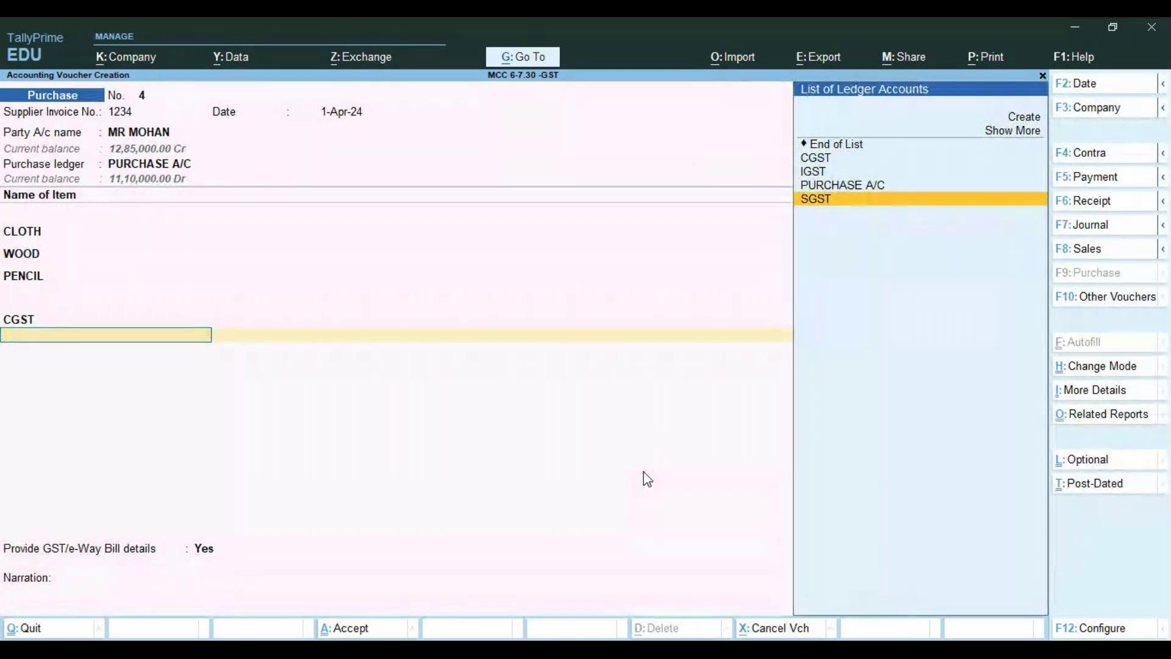
key("Return")
key("Return")
key("Return")
key("Return")
key("Return")
key("Return")
key("Return")
key("Return")
key("Return")
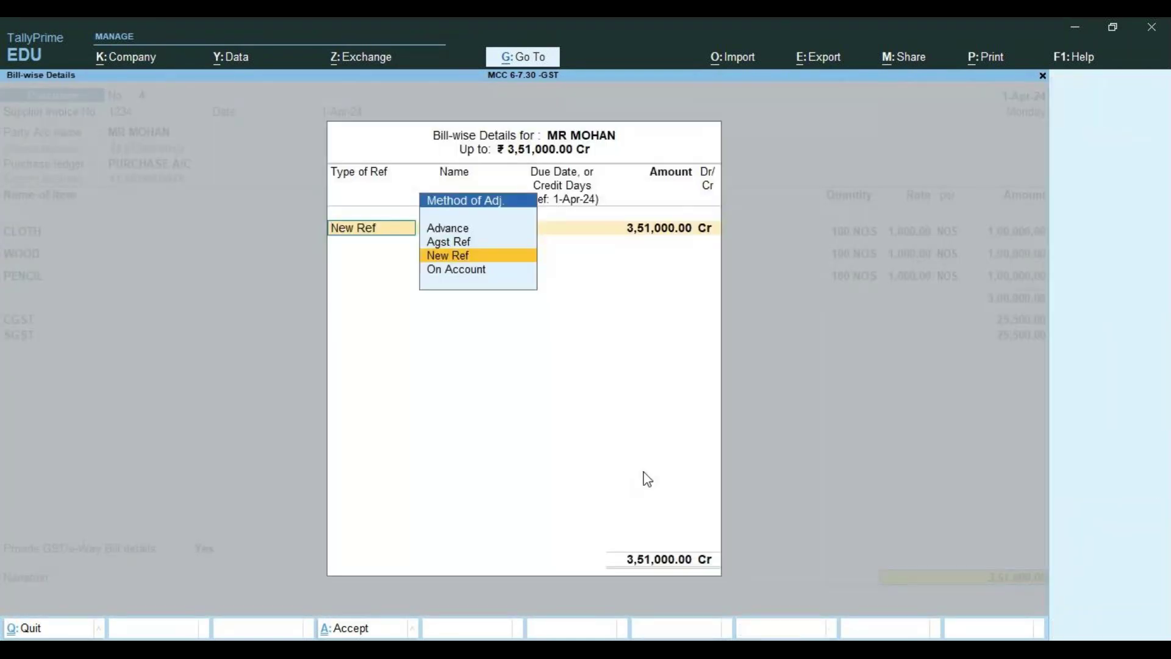
key("Return")
key("Return")
key("Return")
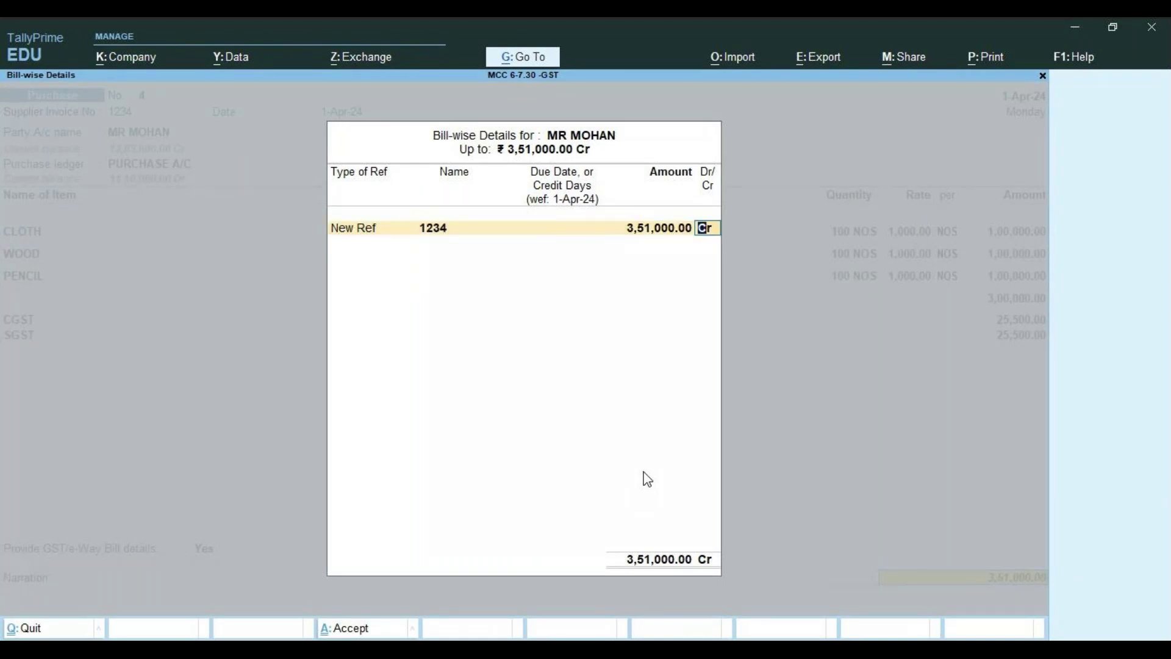
key("Return")
key("Return")
key("Return")
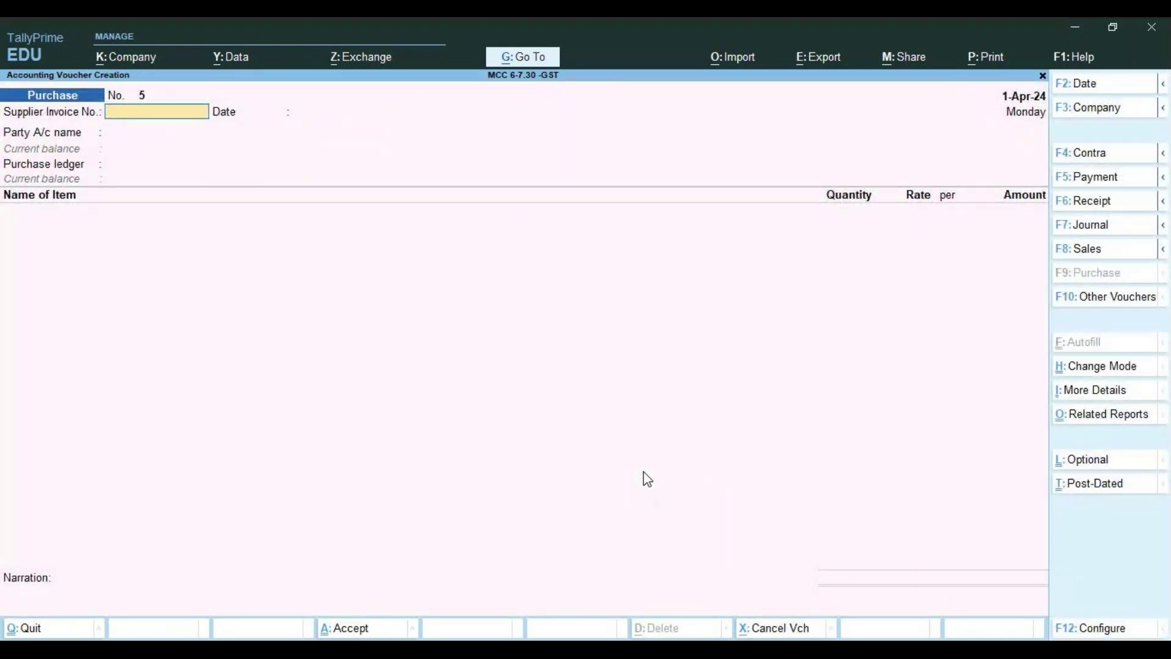
Select the supplier party ledger on voucher 5, keeping its existing receipt and party details
key("Return")
key("Return")
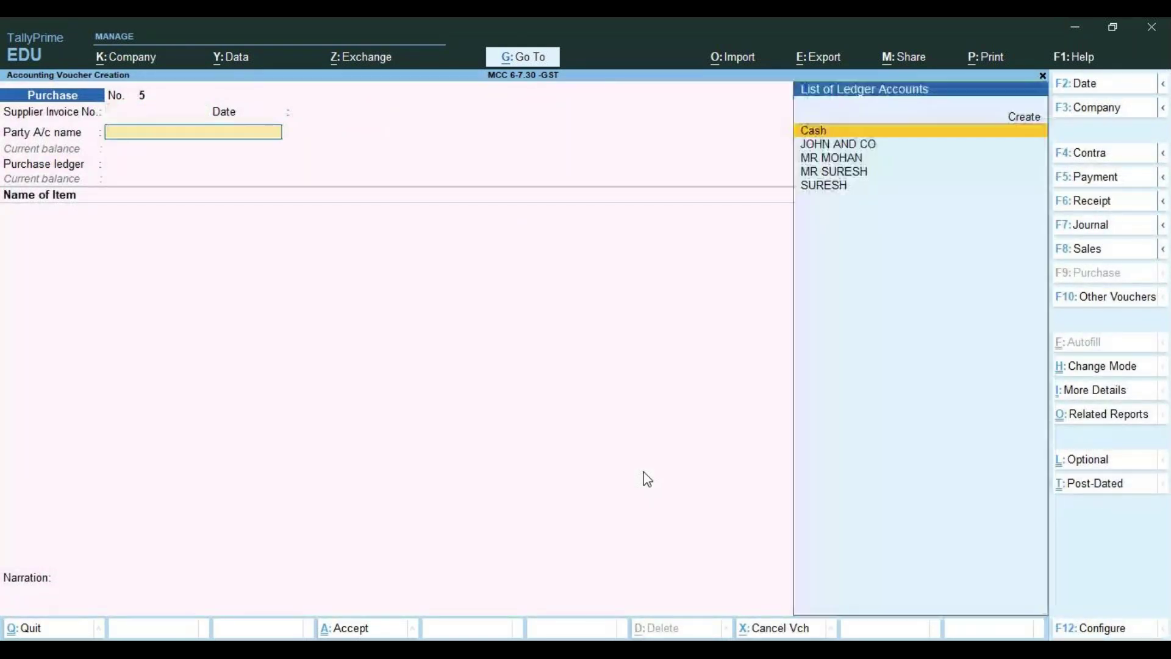
key("Down")
key("Down")
key("Return")
key("Return")
key("Return")
key("Return")
key("Return")
key("Return")
key("Return")
key("Return")
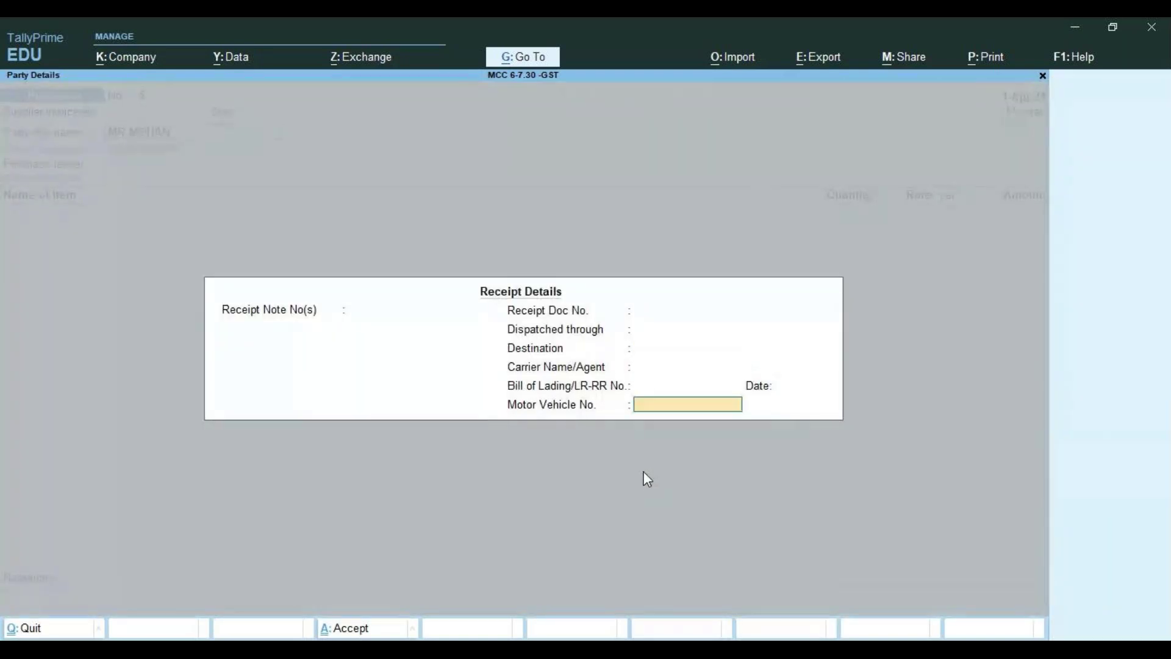
key("Return")
key("Return")
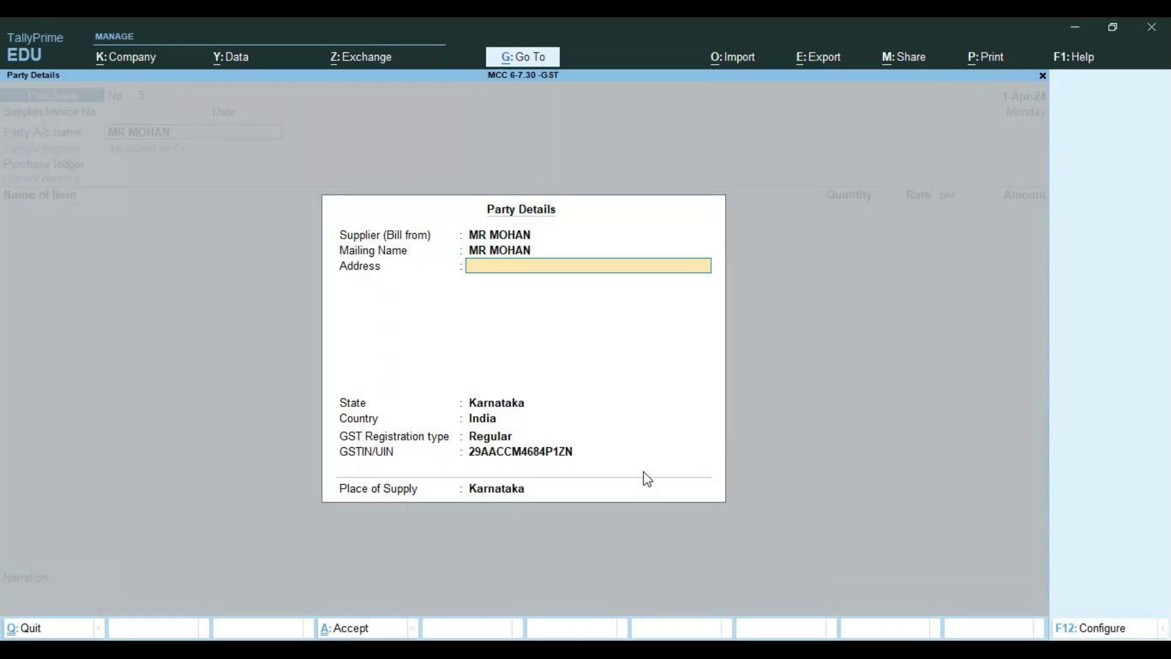
key("Return")
key("Return")
key("ctrl+a")
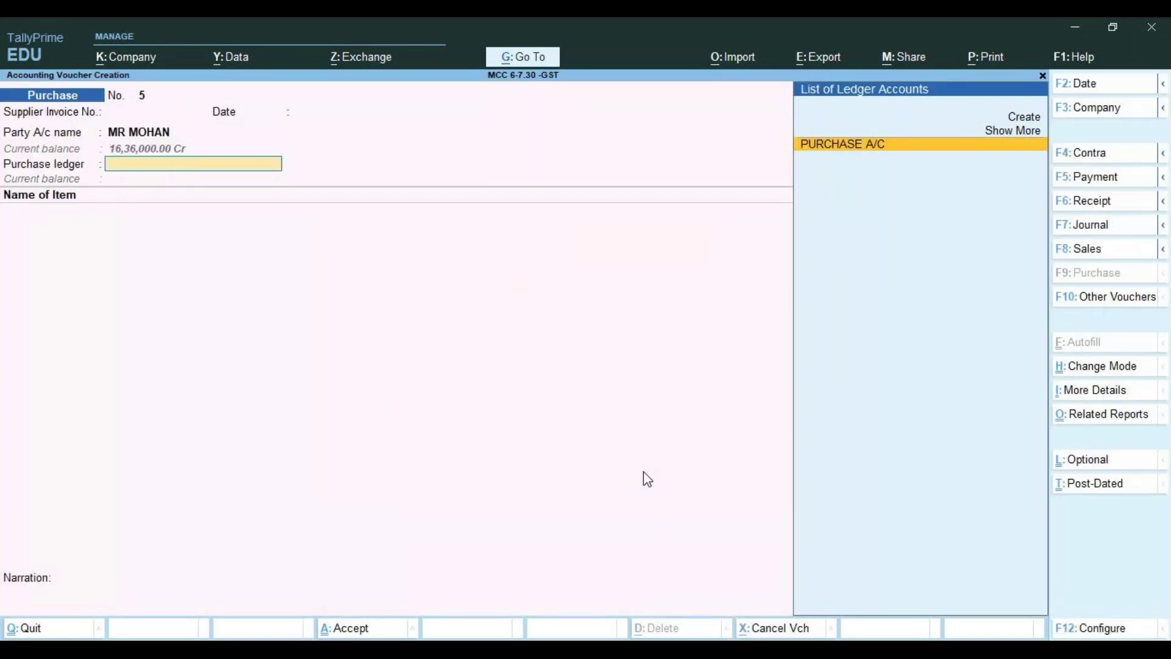
key("alt+c")
Create ledger PUR A/C under Purchase Accounts, taxable at 18% GST on Goods
type("PUR A/C")
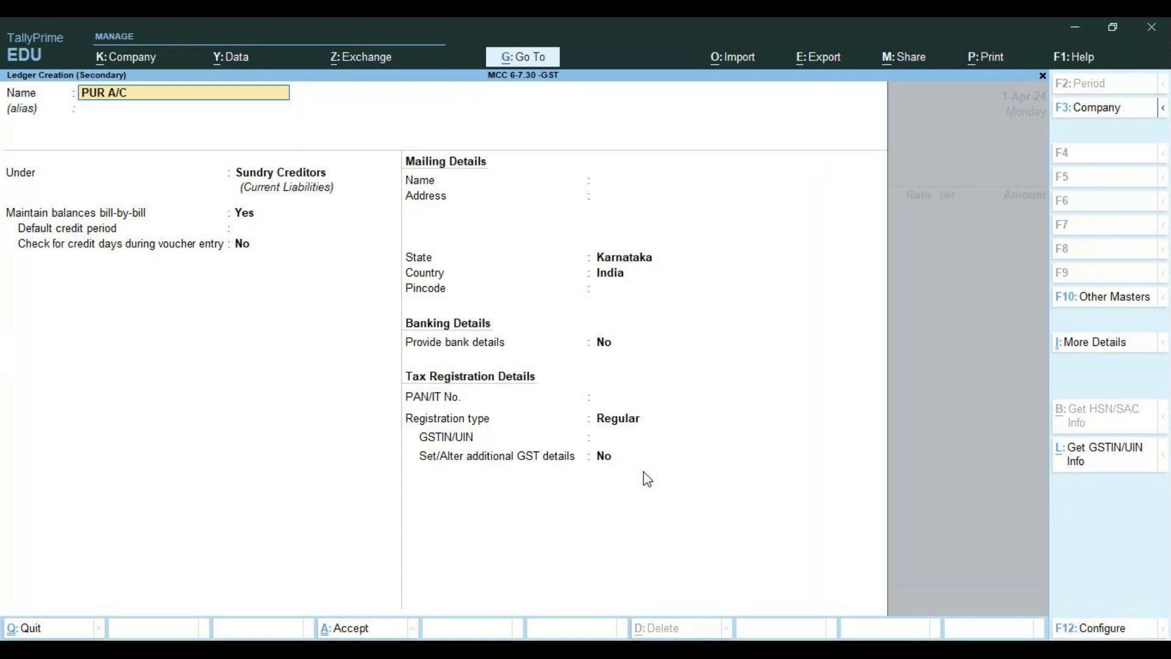
key("Return")
key("Return")
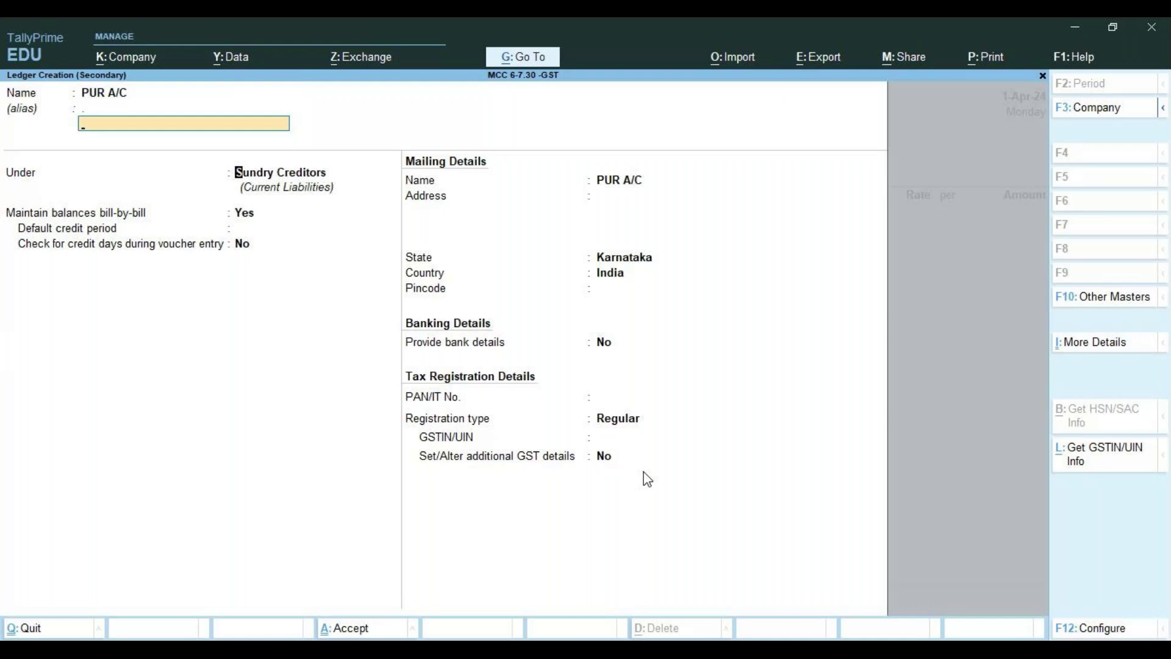
key("Return")
type("PU")
key("Return")
key("Return")
key("Return")
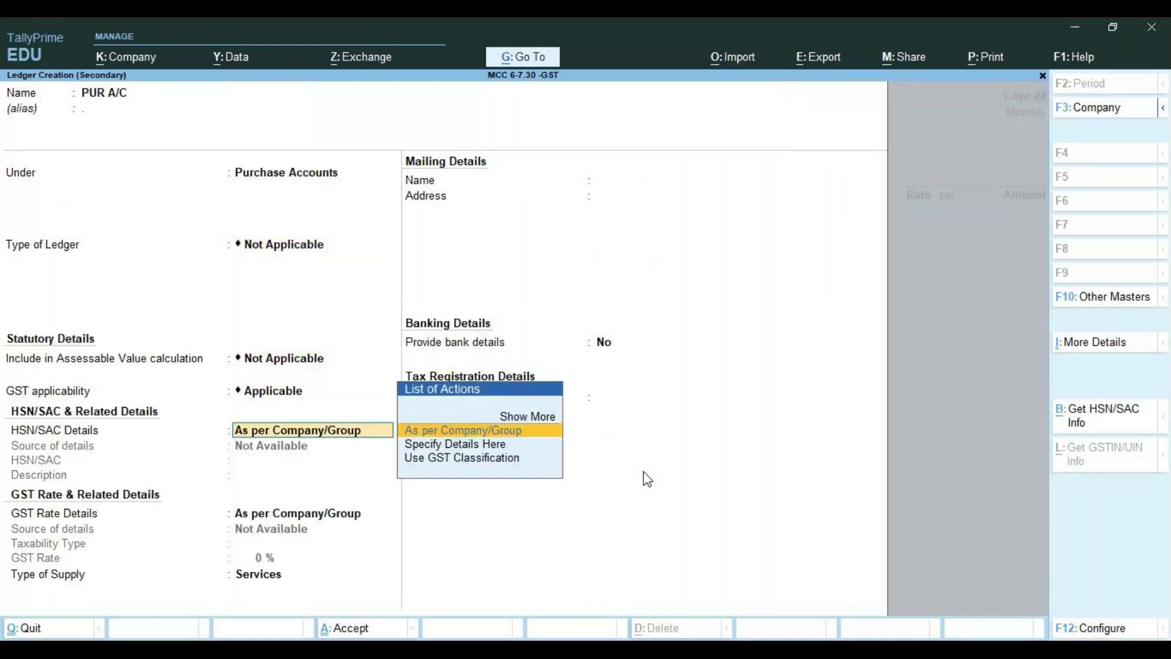
key("Return")
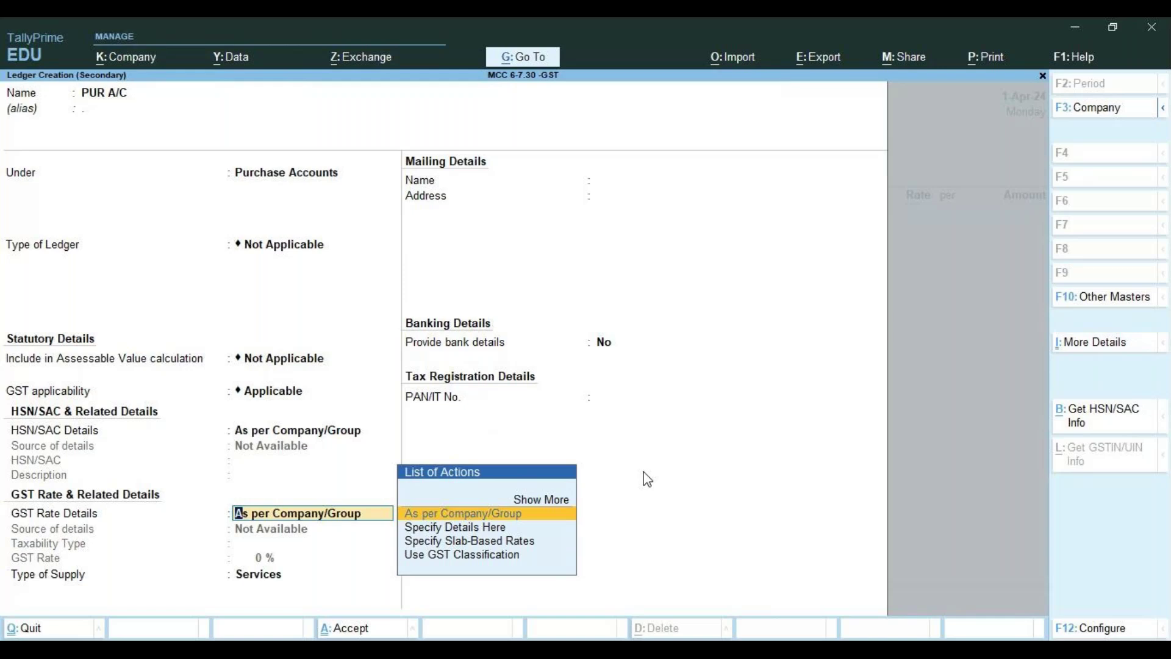
key("Down")
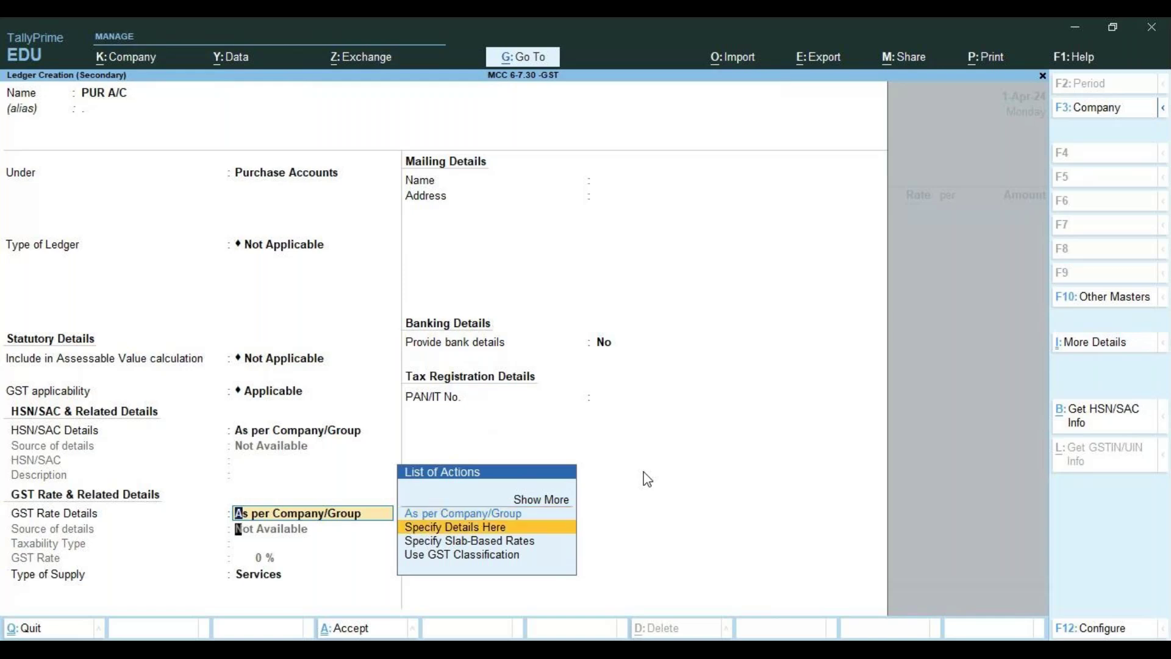
key("Return")
key("Return")
type("1")
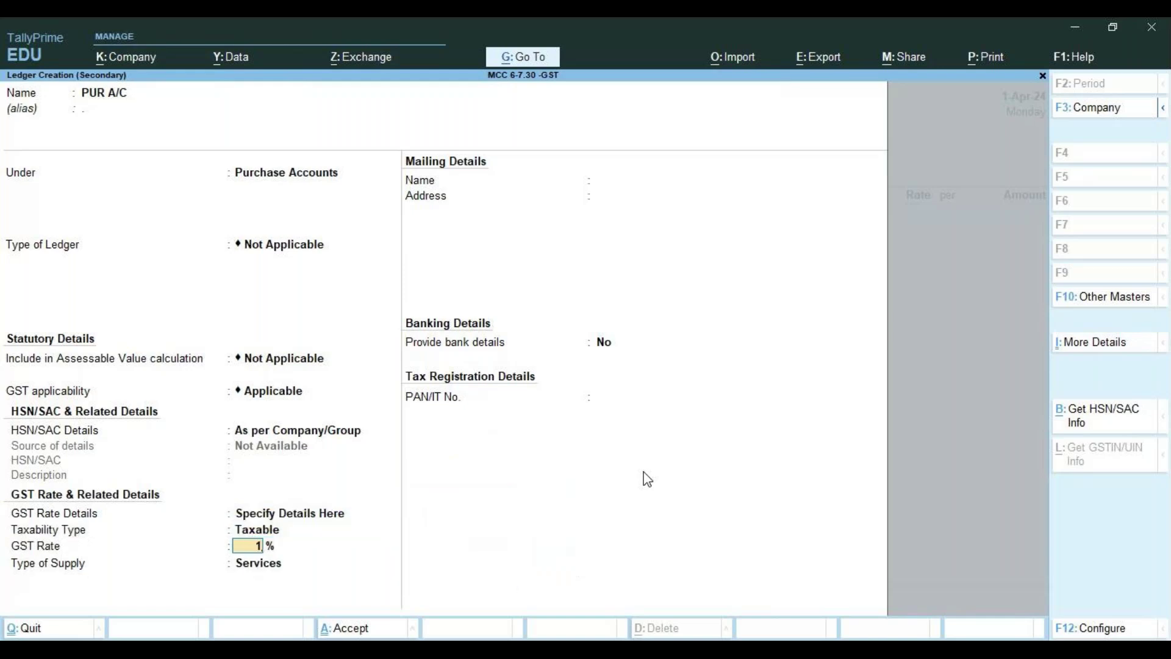
type("8")
key("Return")
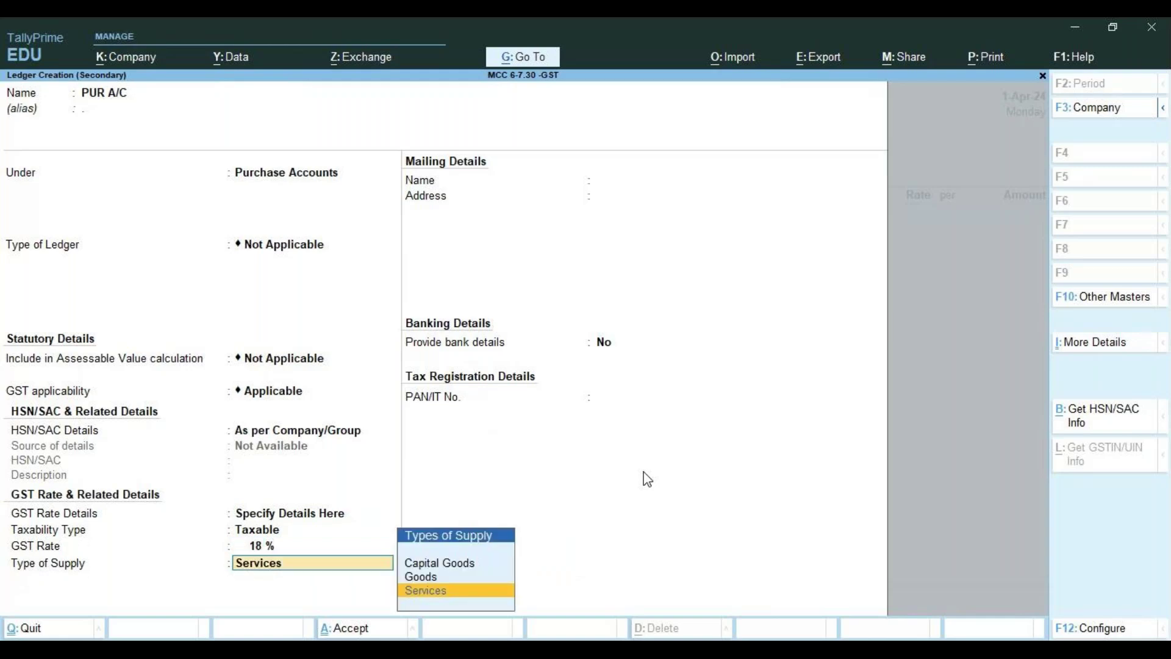
key("Up")
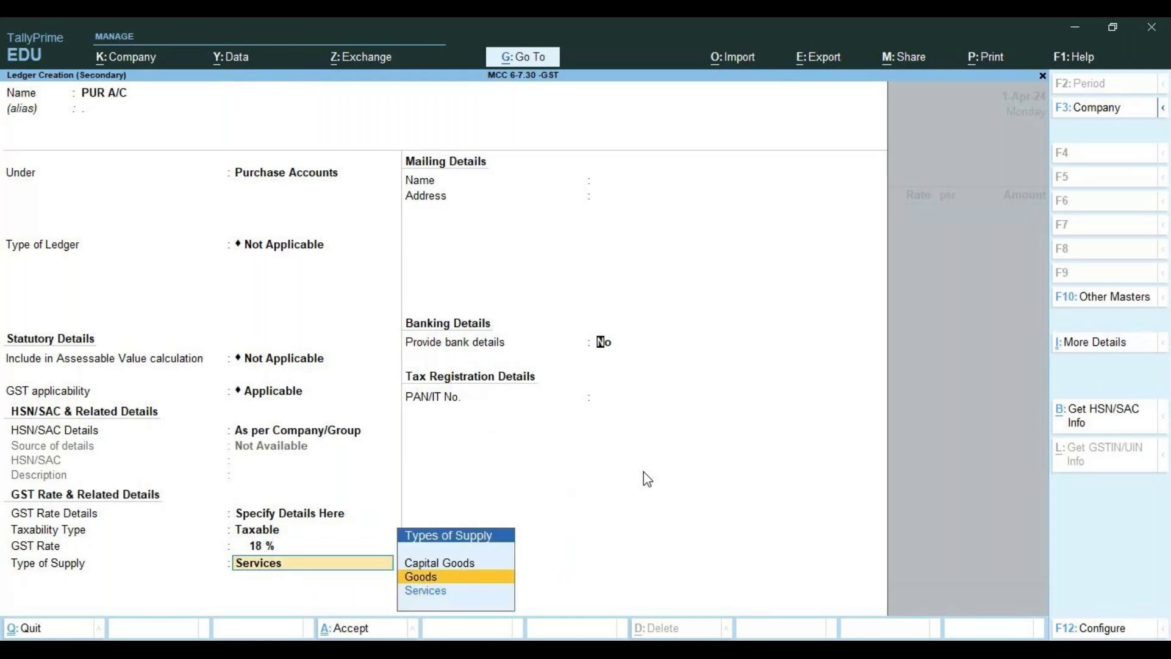
key("Return")
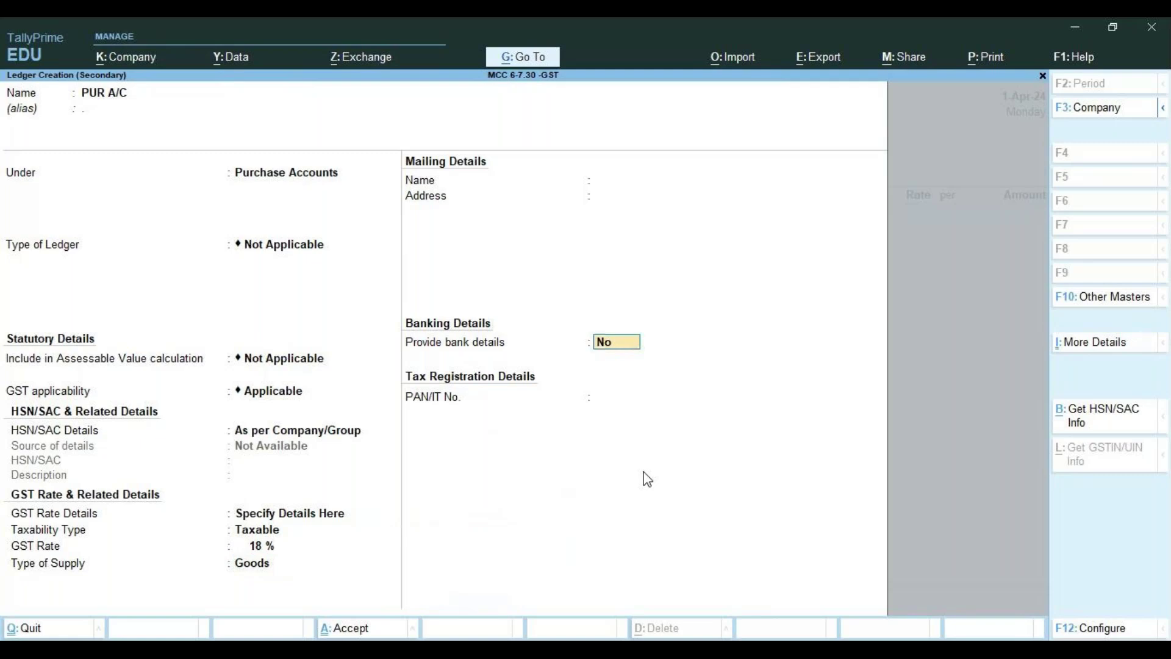
key("Return")
key("Return")
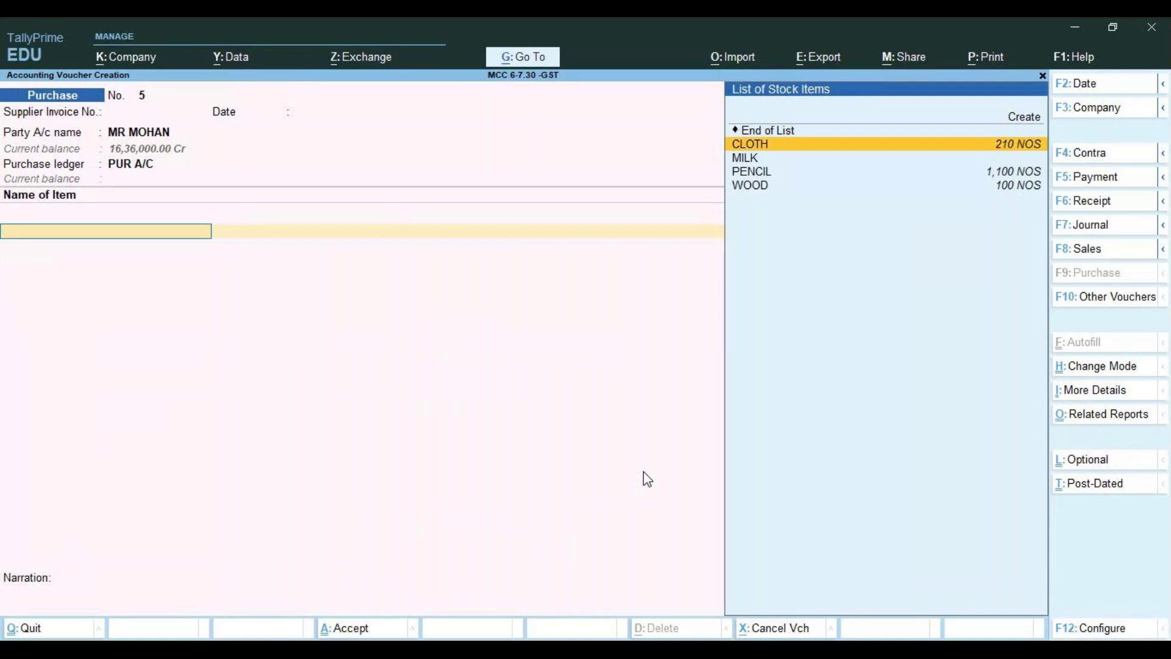
Enter CLOTH as the first item at quantity 10
key("Return")
type("10")
key("Return")
key("Return")
key("Return")
key("Return")
key("ctrl+a")
Add PENCIL at 10 NOS, keeping the GST rate as per masters
key("Down")
key("Down")
key("Down")
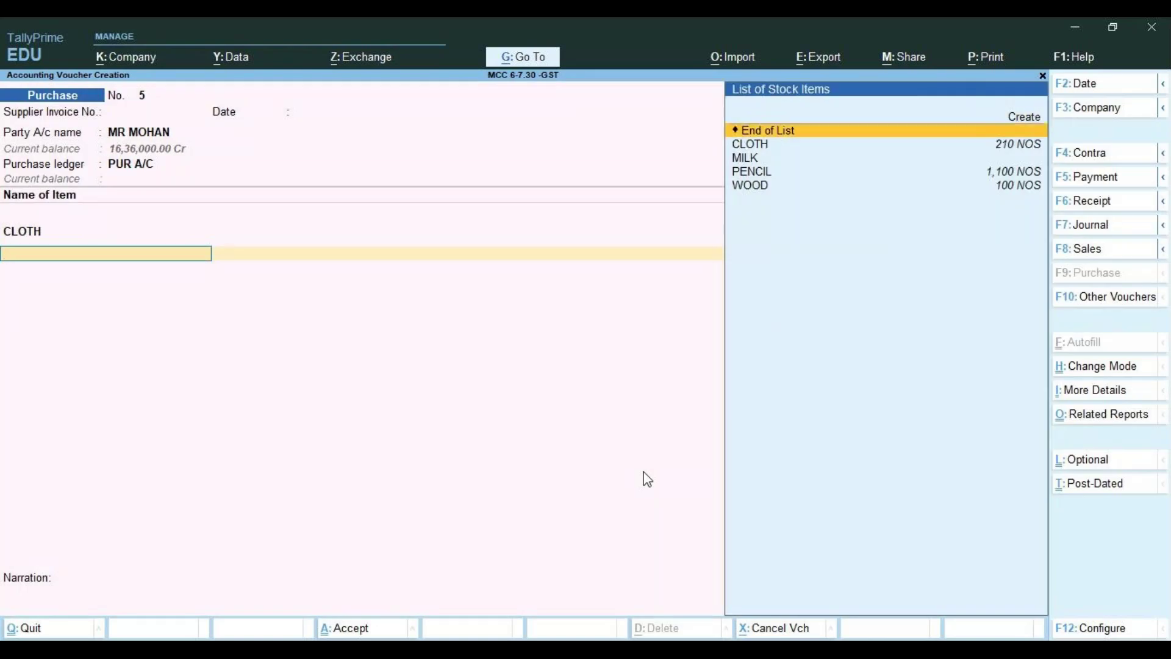
key("Return")
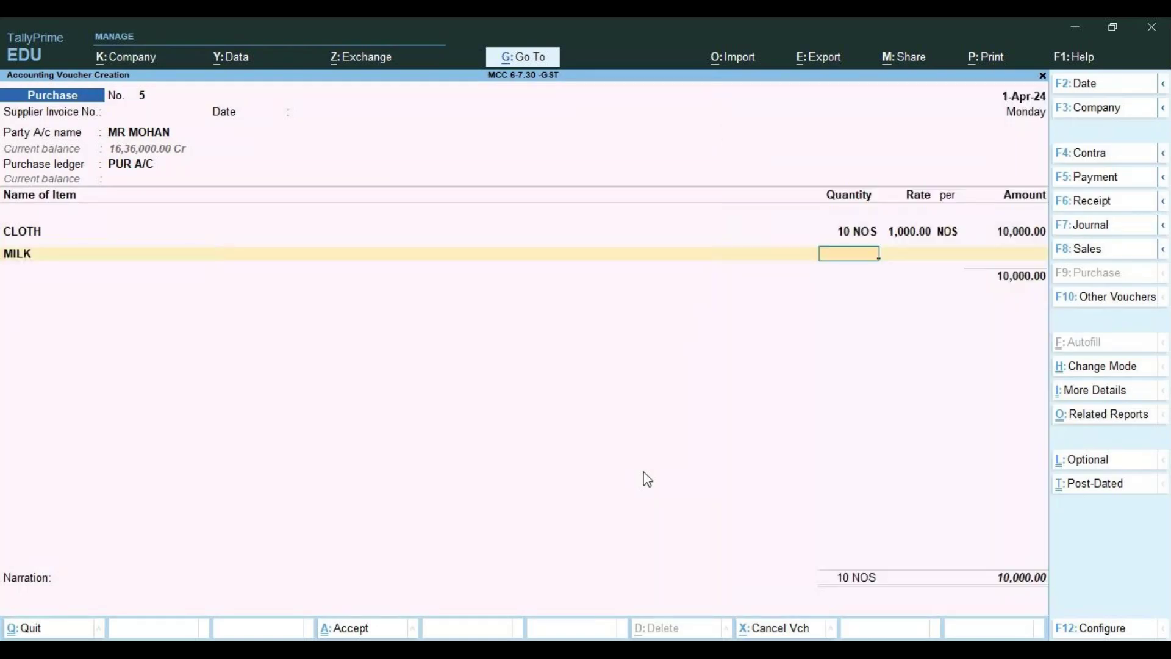
key("BackSpace")
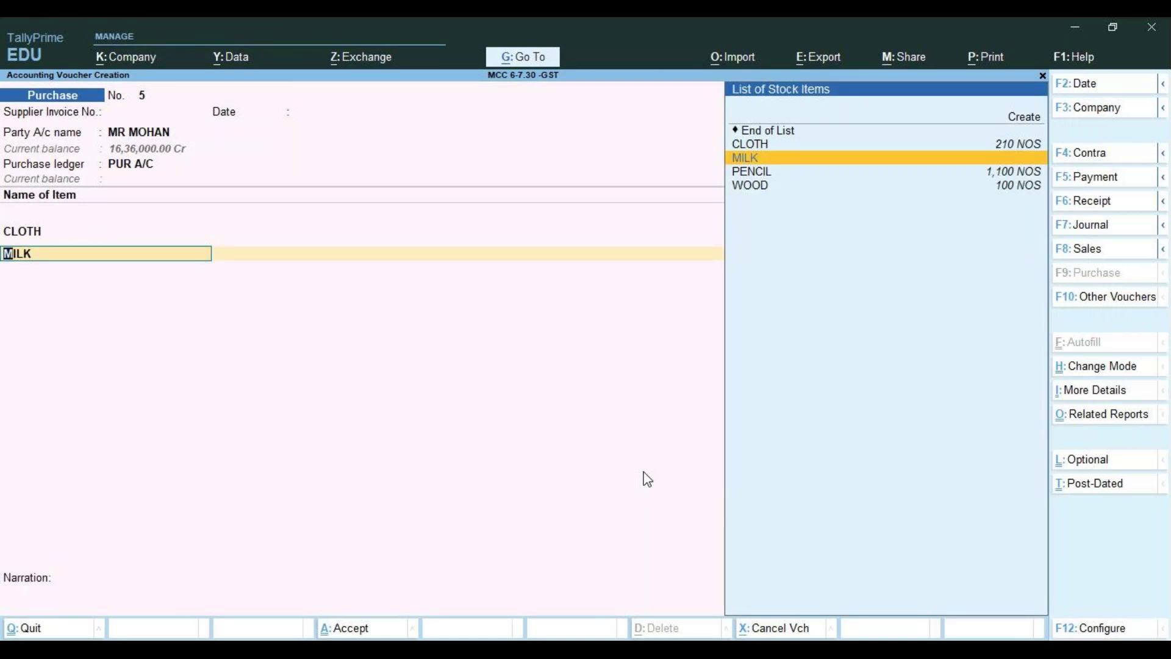
key("Down")
key("Return")
type("1")
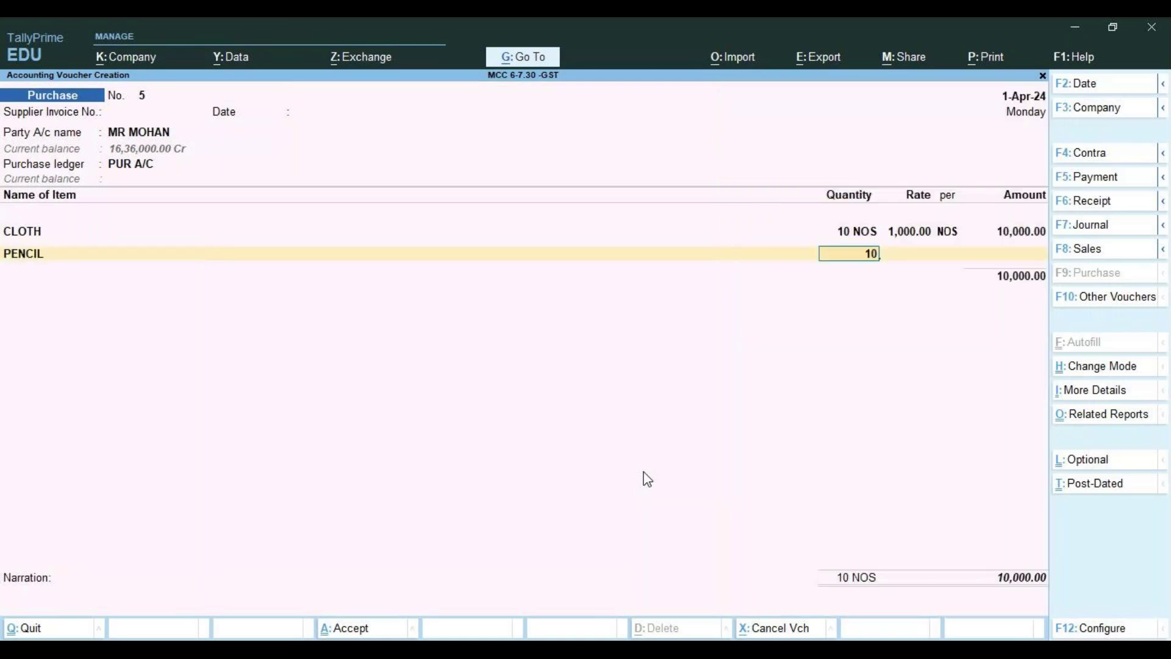
type("0")
key("Return")
key("Return")
key("Return")
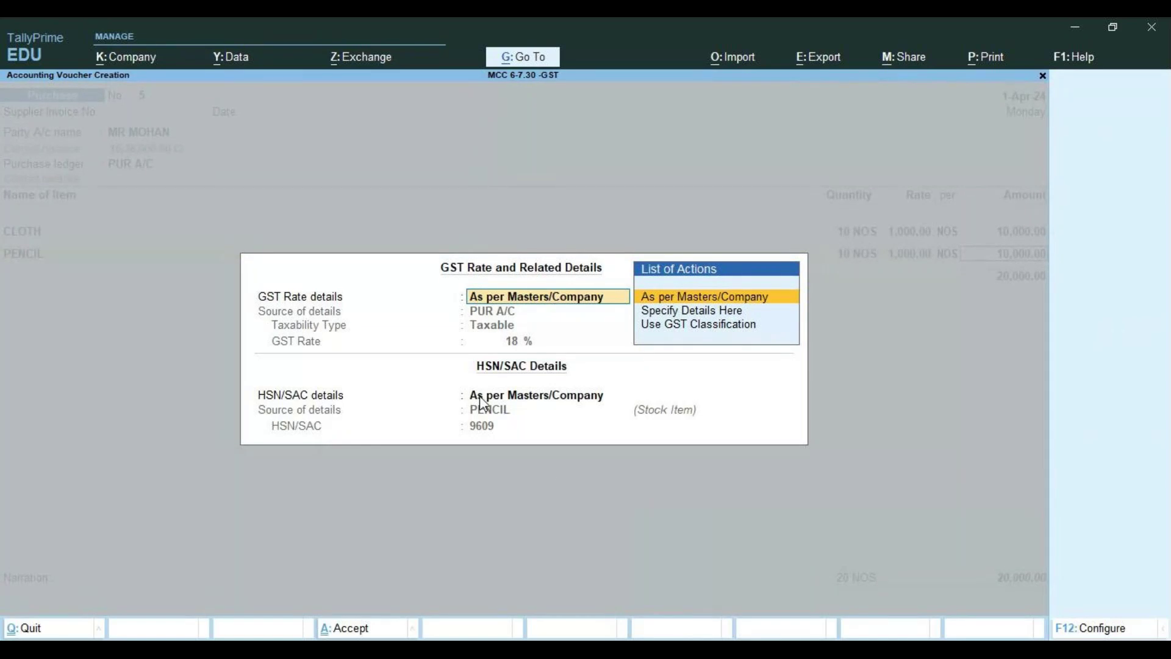
key("Return")
key("Return")
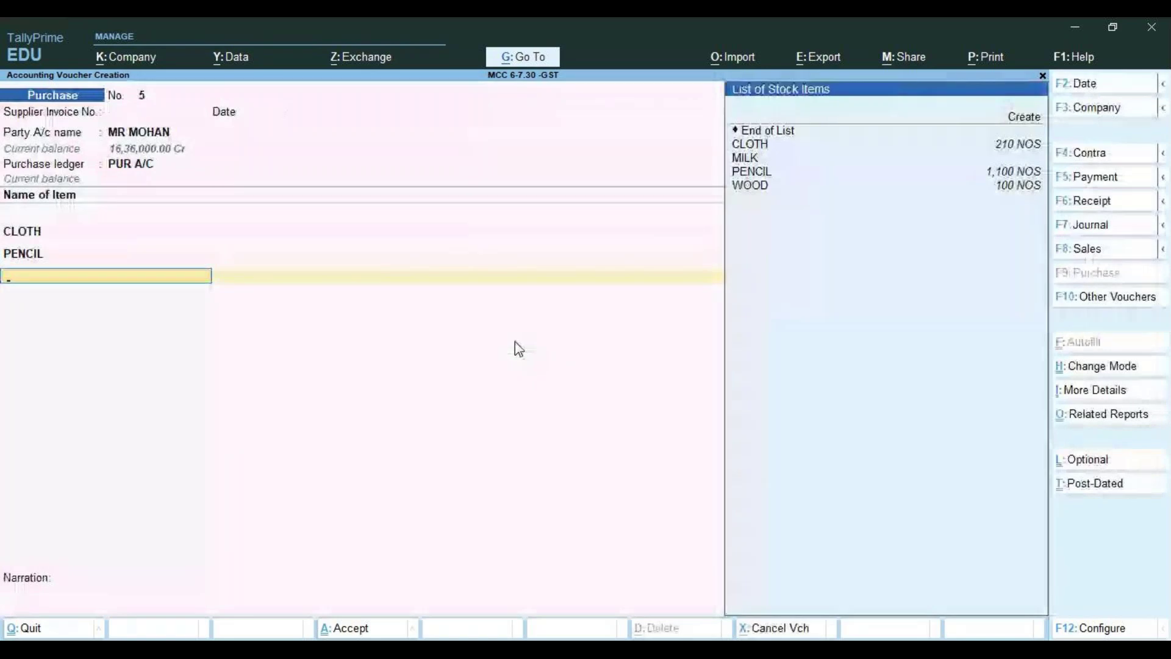
Add WOOD at 10 NOS and 1,000.00, accepting its GST and HSN/SAC details
key("Down")
key("Down")
key("Down")
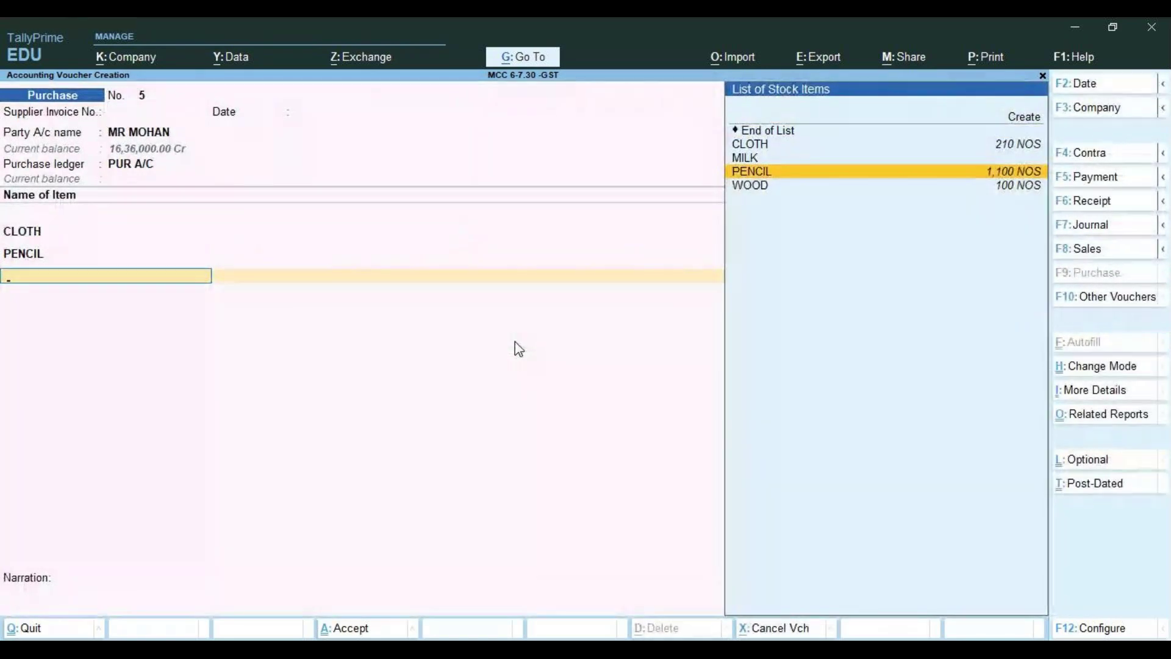
key("Down")
key("Return")
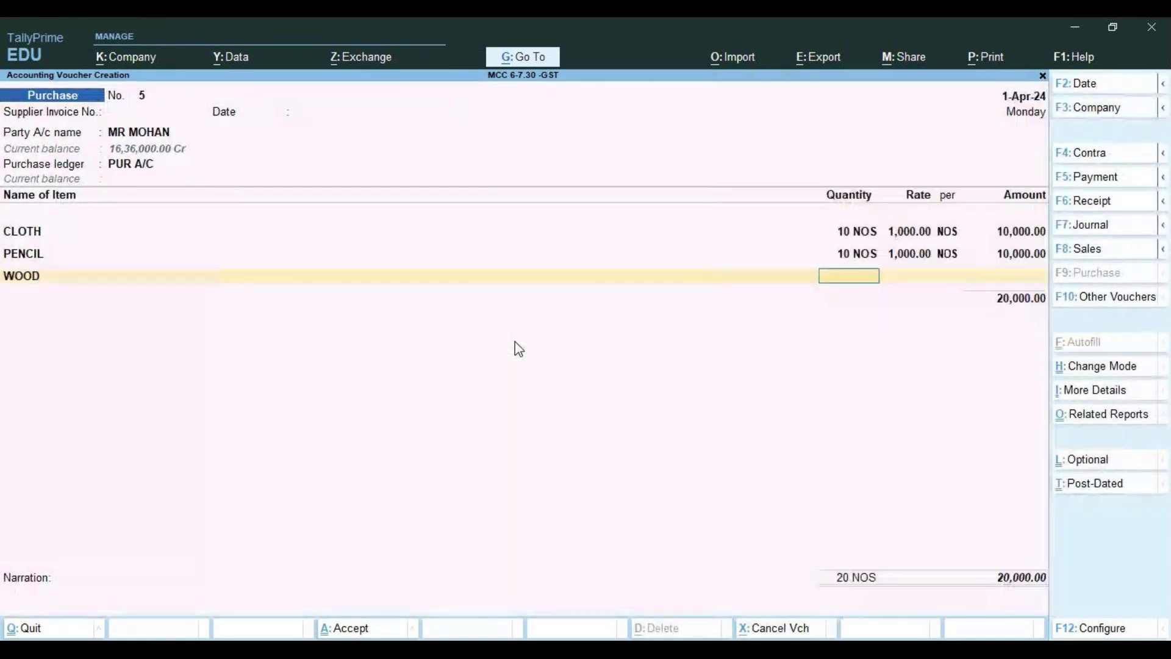
type("10")
key("Return")
key("Return")
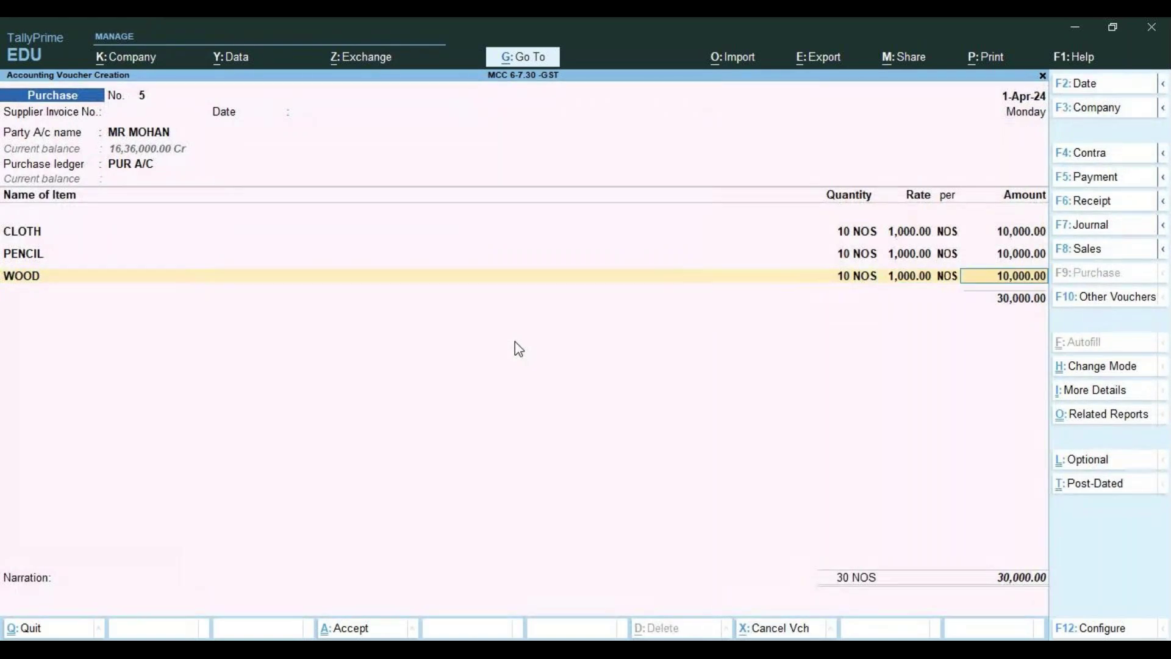
key("Return")
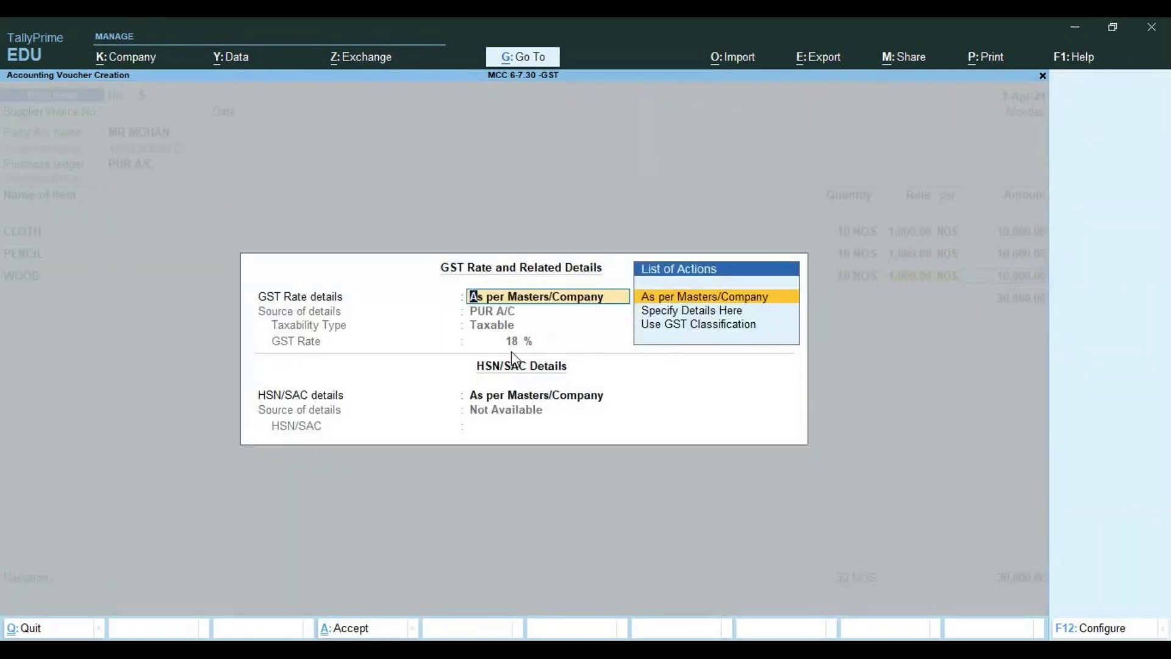
key("Return")
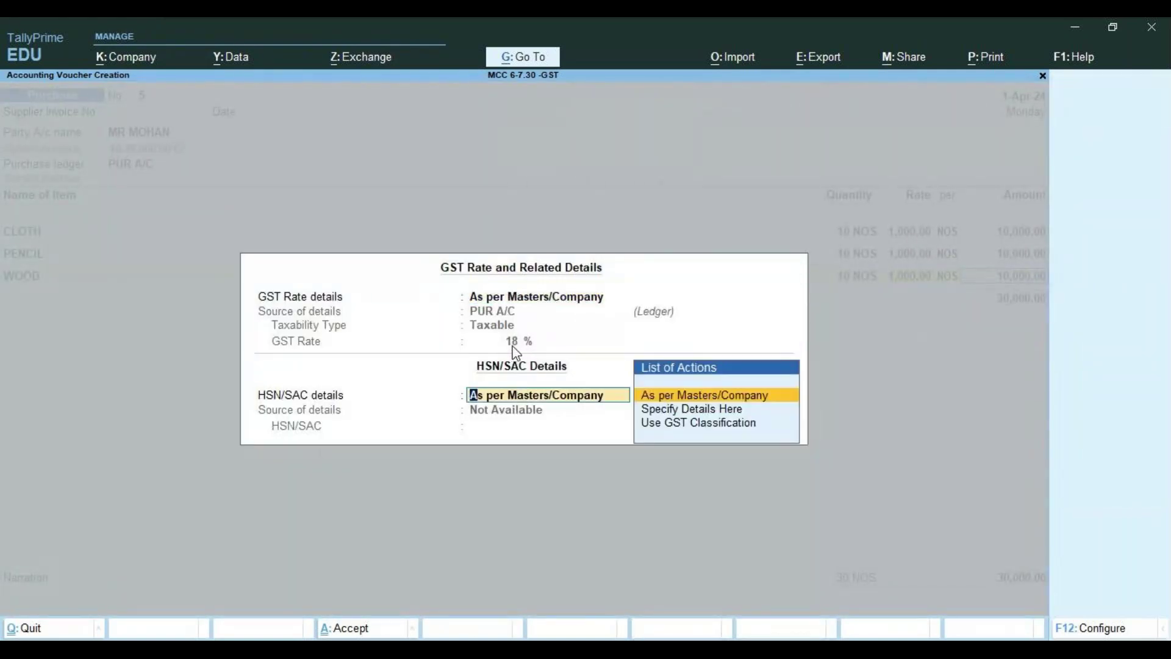
key("Return")
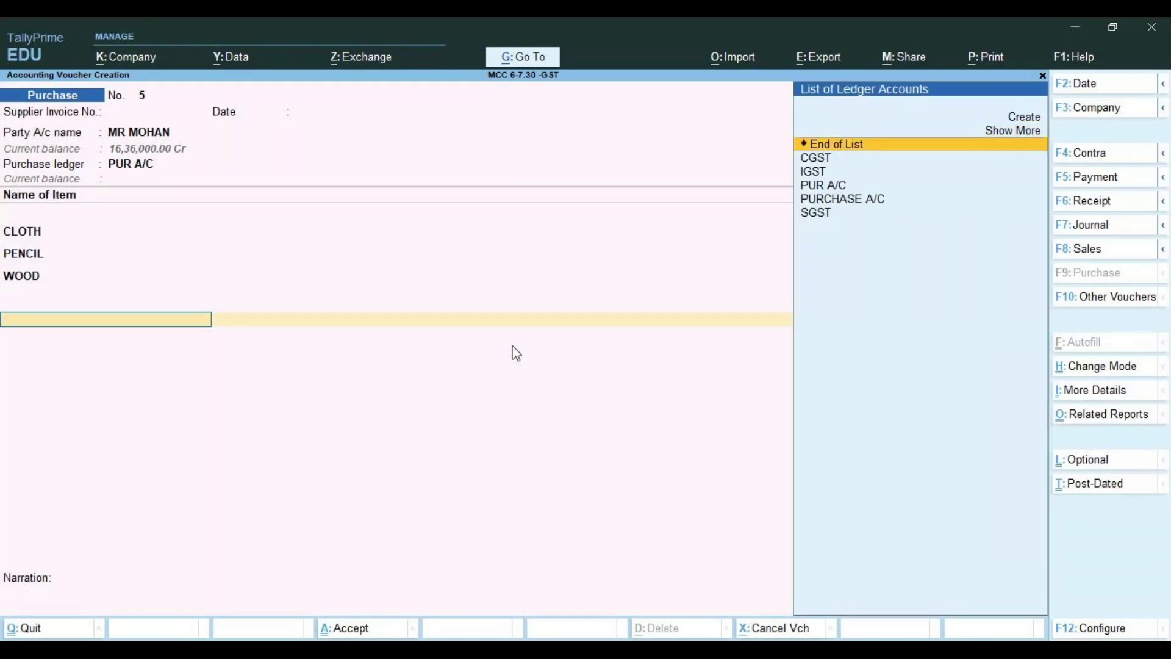
Add CGST and SGST lines of 2,700.00 each, then step back up to the WOOD item
key("Return")
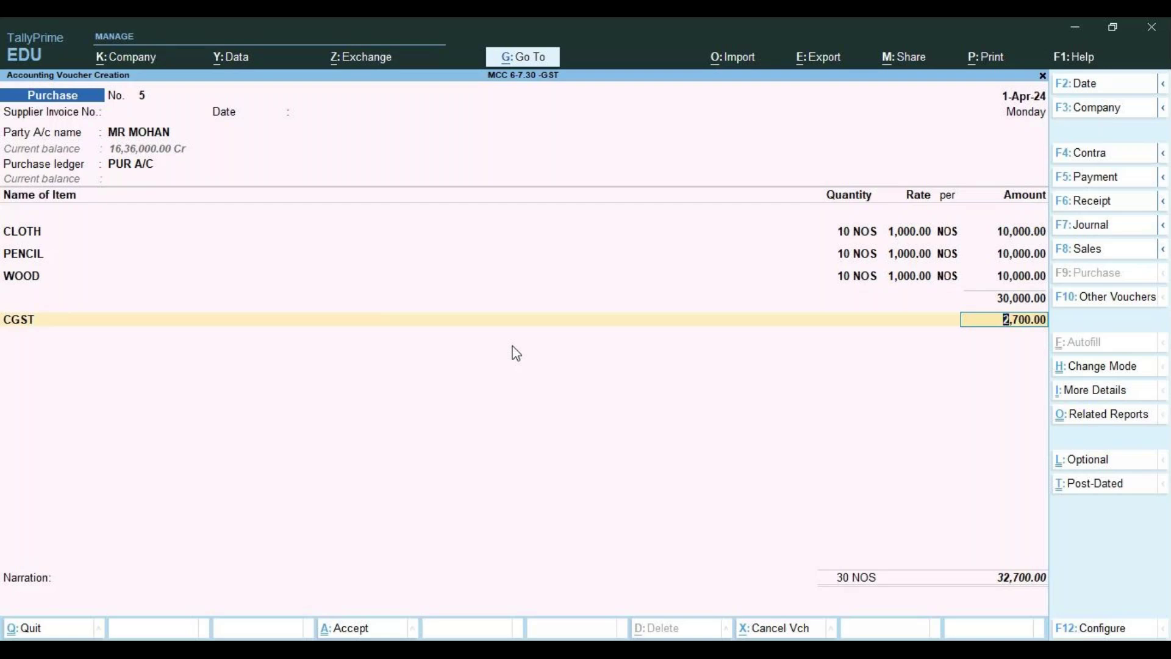
key("Return")
type("S")
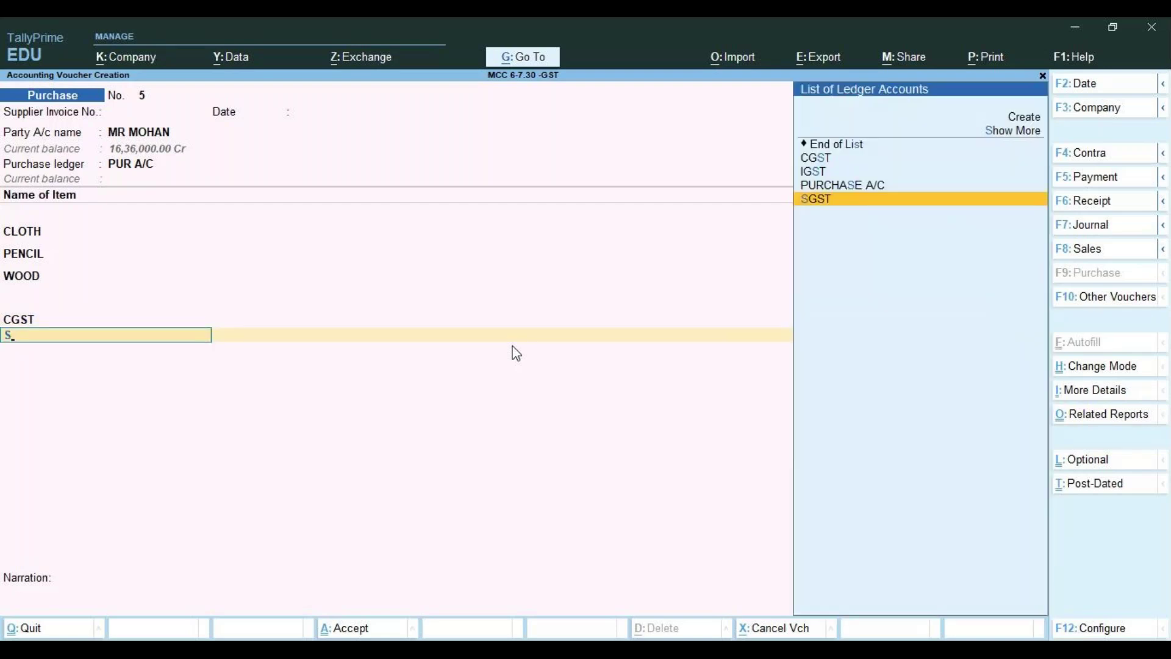
key("Return")
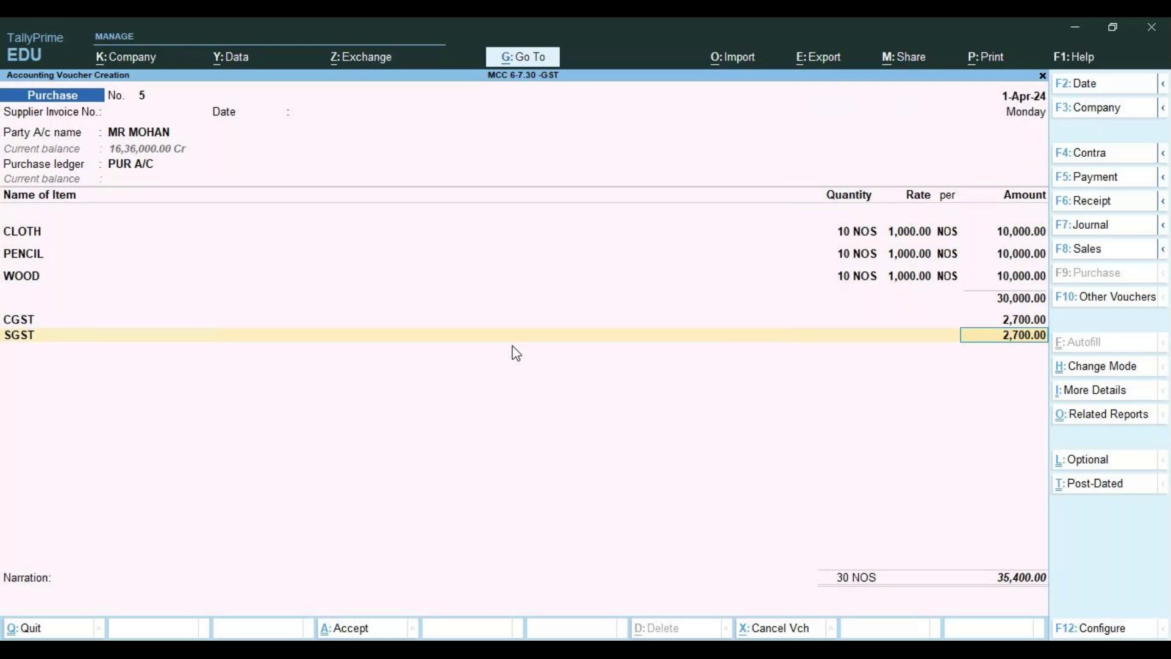
key("BackSpace")
key("BackSpace")
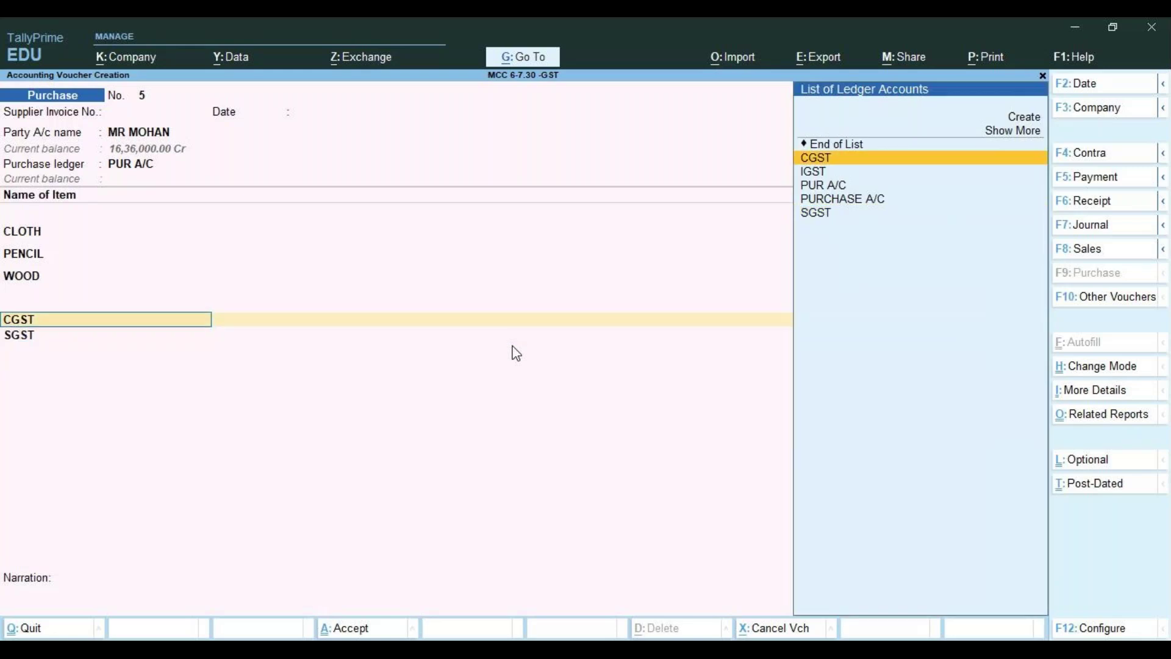
key("BackSpace")
key("BackSpace")
type("100")
key("BackSpace")
key("BackSpace")
key("BackSpace")
key("BackSpace")
key("BackSpace")
key("BackSpace")
Change the CLOTH, PENCIL and WOOD quantities to 100 NOS each, accepting their rates and GST details
key("BackSpace")
key("BackSpace")
key("BackSpace")
key("BackSpace")
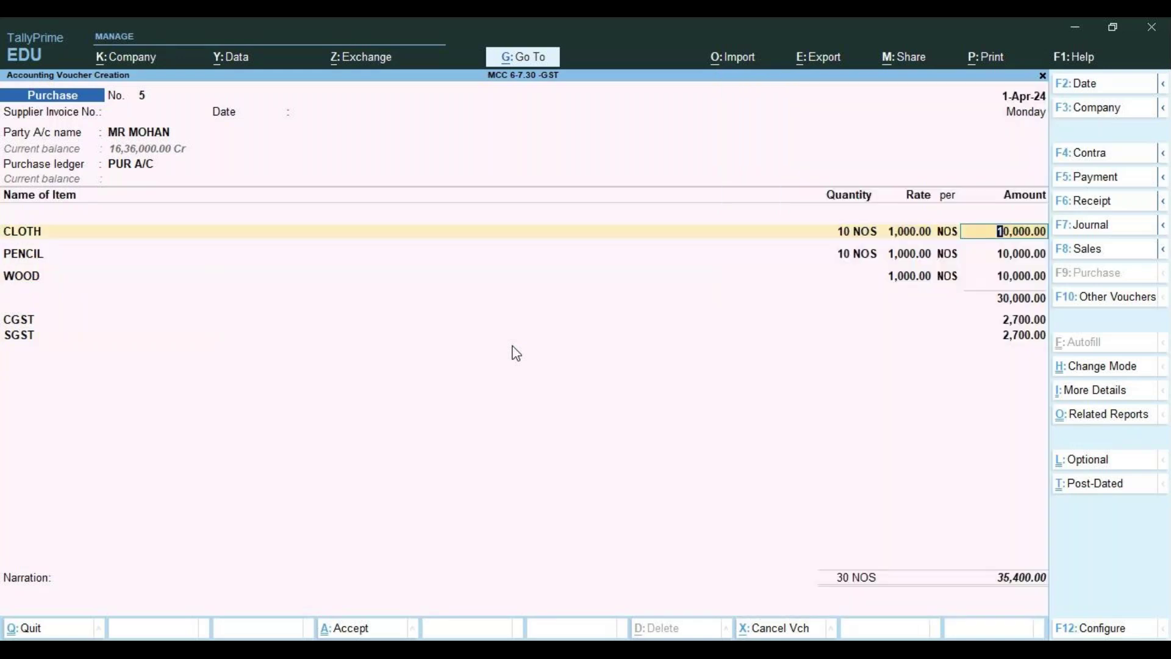
key("BackSpace")
type("100")
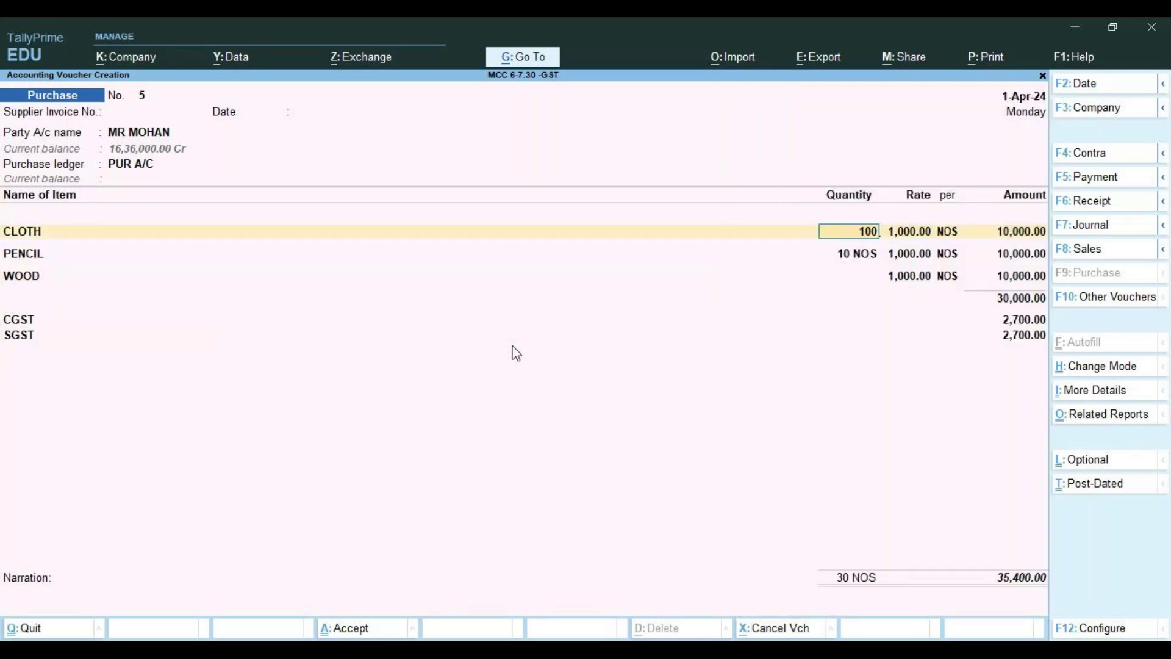
key("Return")
key("Return")
key("Return")
key("Return")
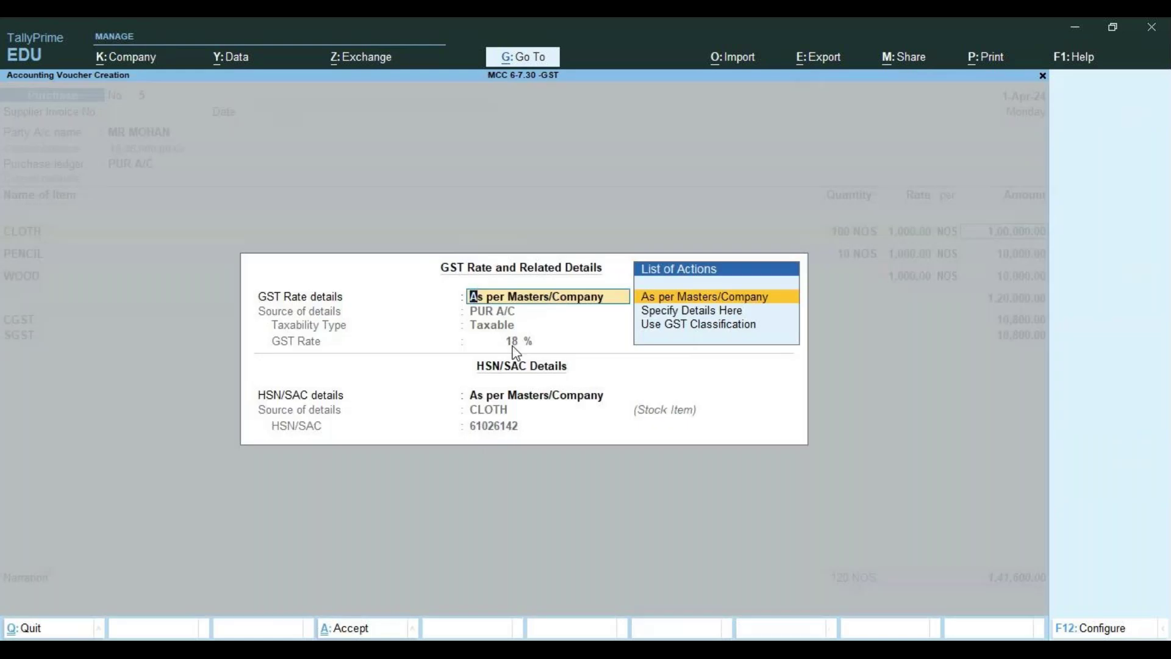
key("Return")
key("Return")
type("100")
key("Return")
key("Return")
key("Return")
key("Return")
key("Return")
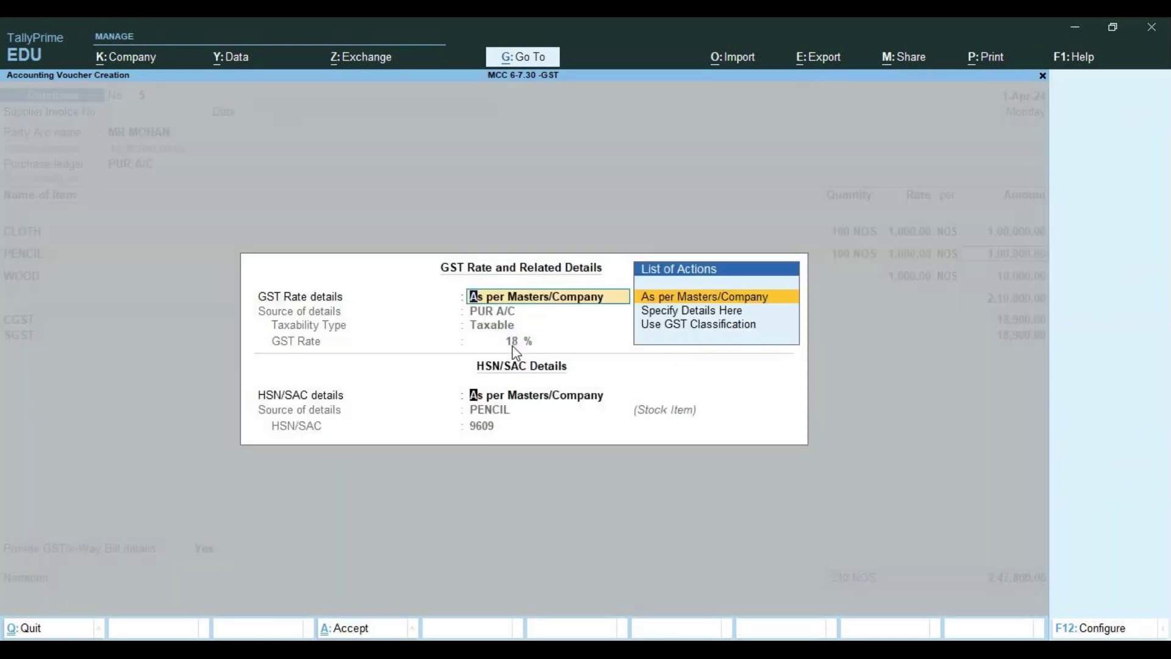
key("Return")
key("Return")
type("100")
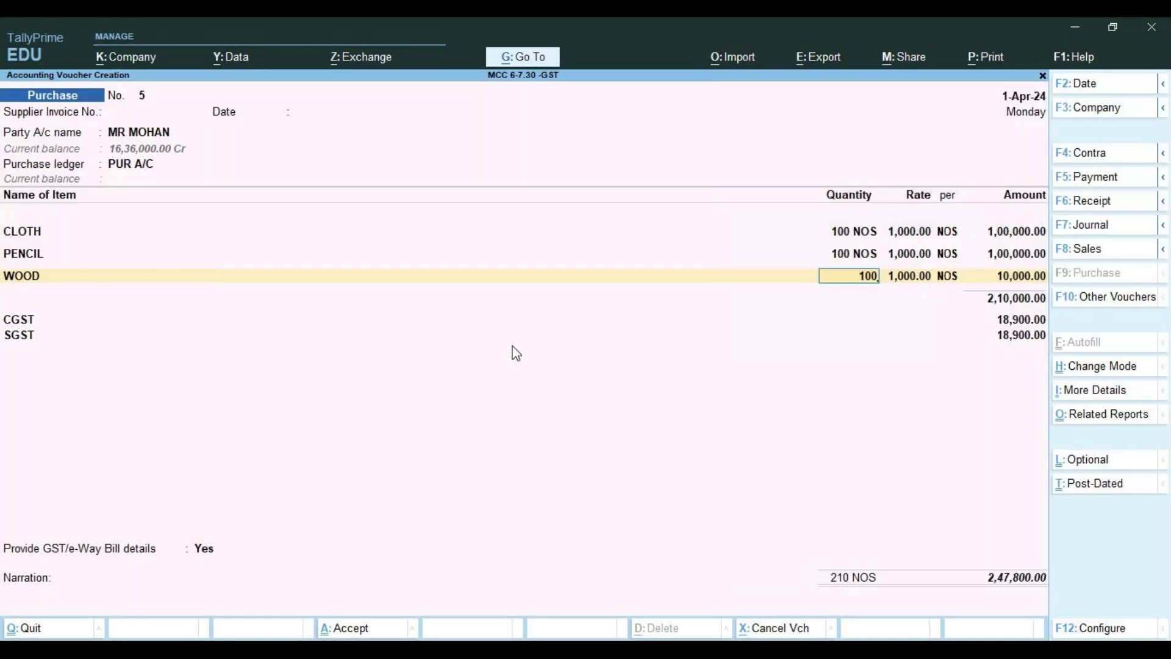
key("Return")
key("Return")
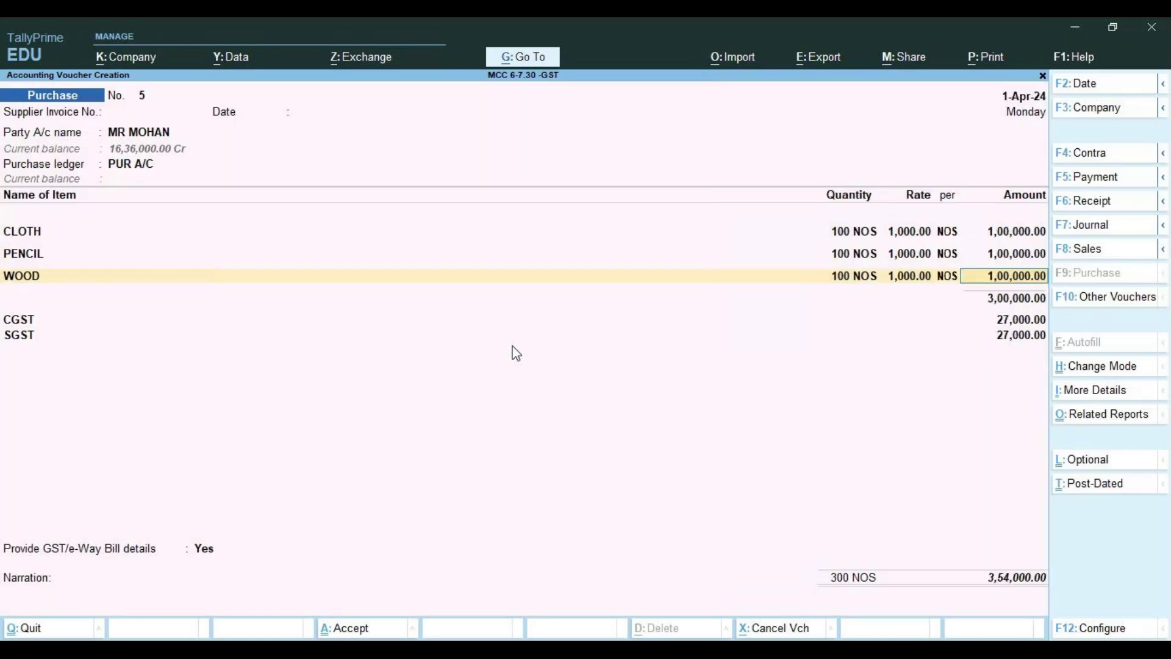
key("Return")
key("Return")
key("Return")
key("Return")
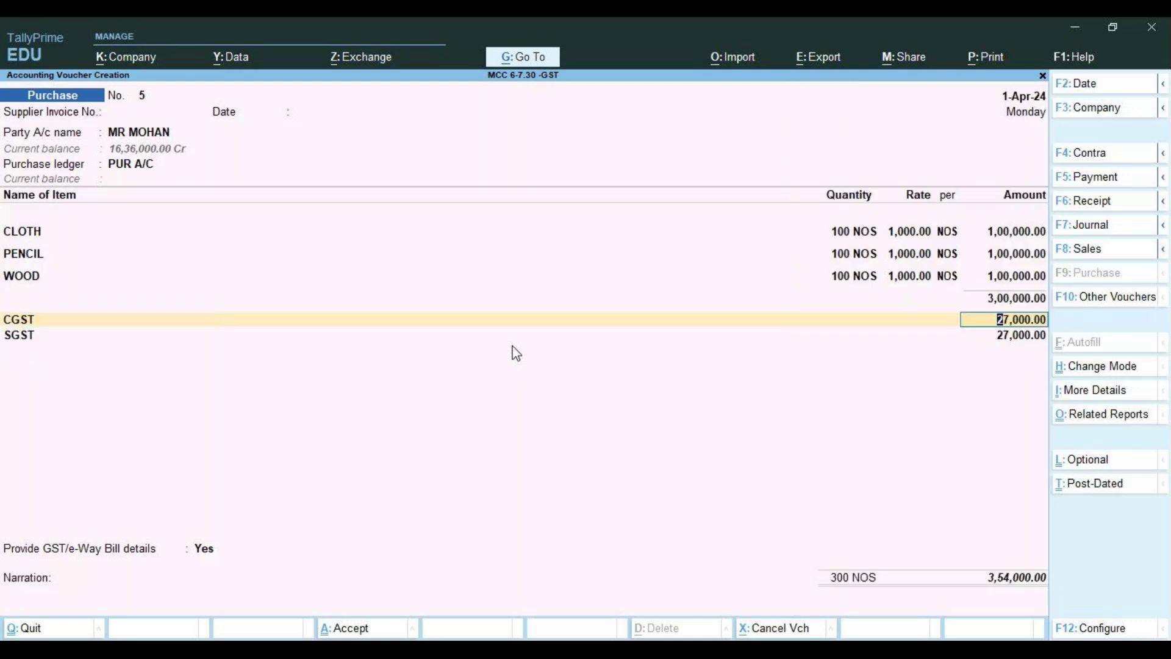
key("Return")
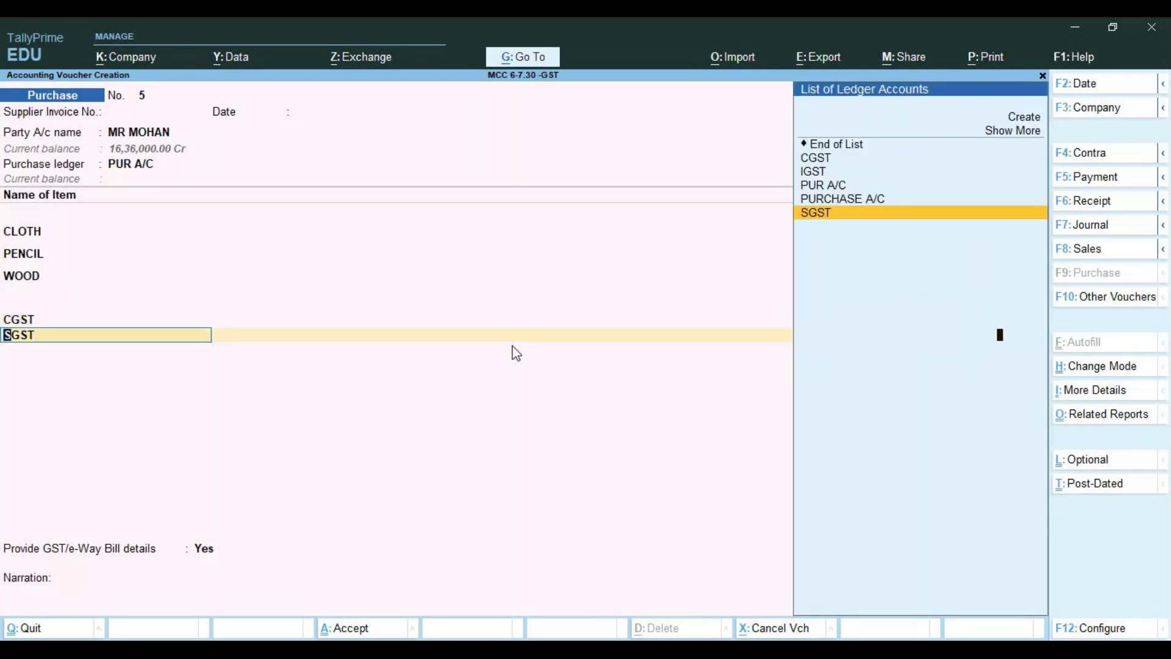
Keep SGST at 27,000.00 and make the purchase voucher window active again
key("Return")
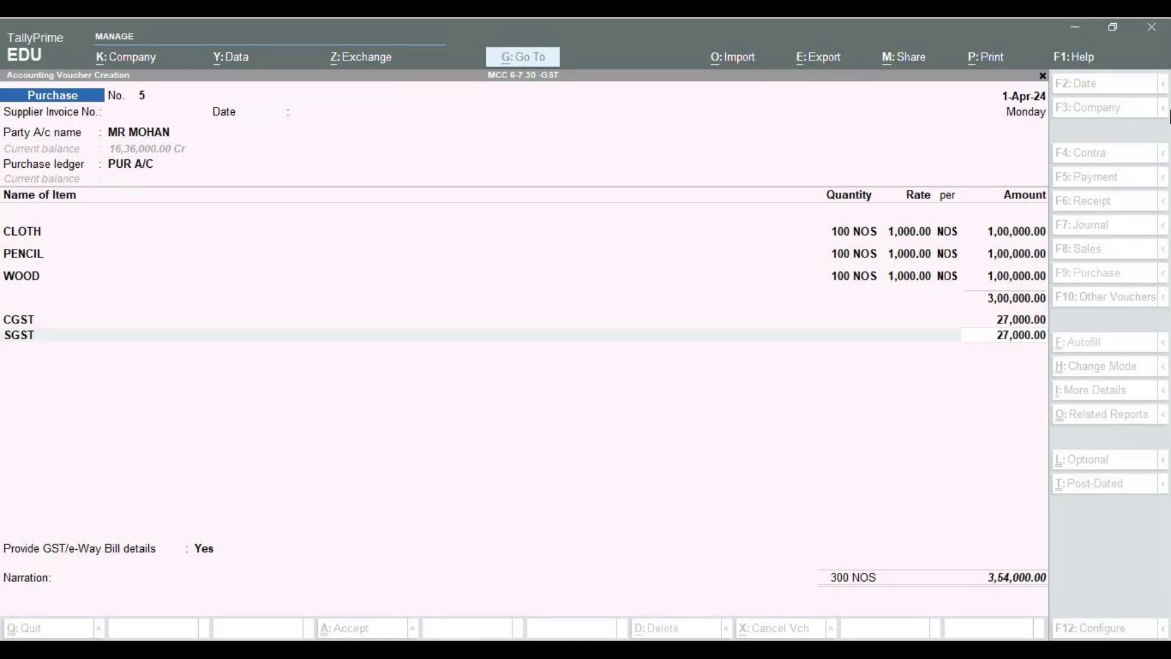
left_click(649, 390)
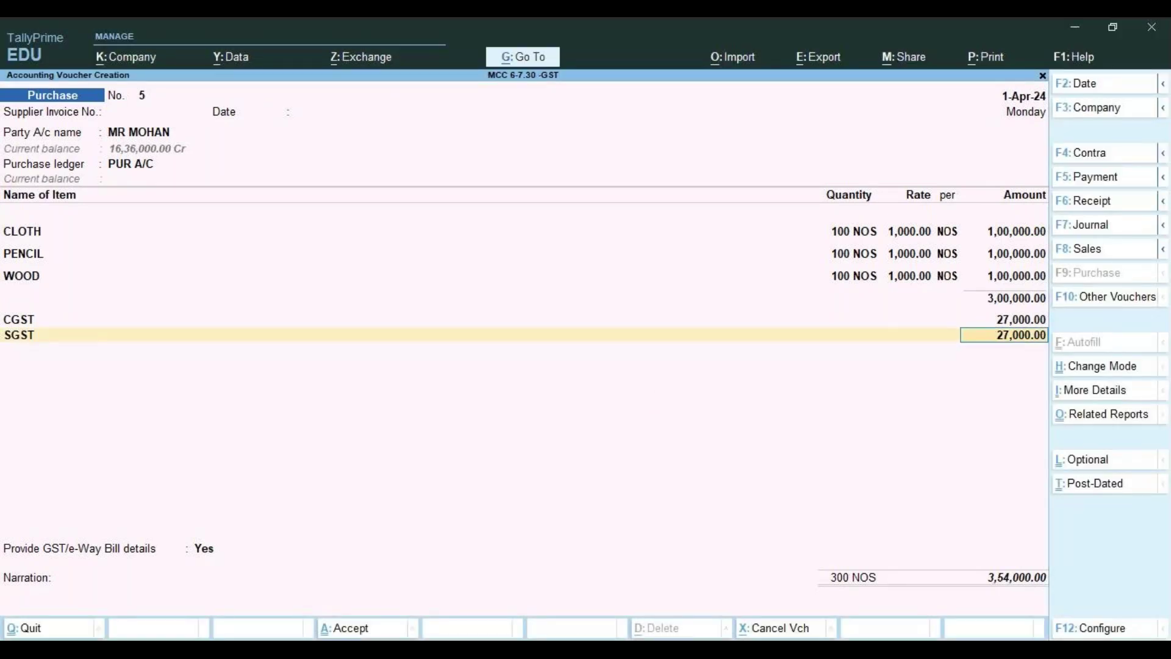
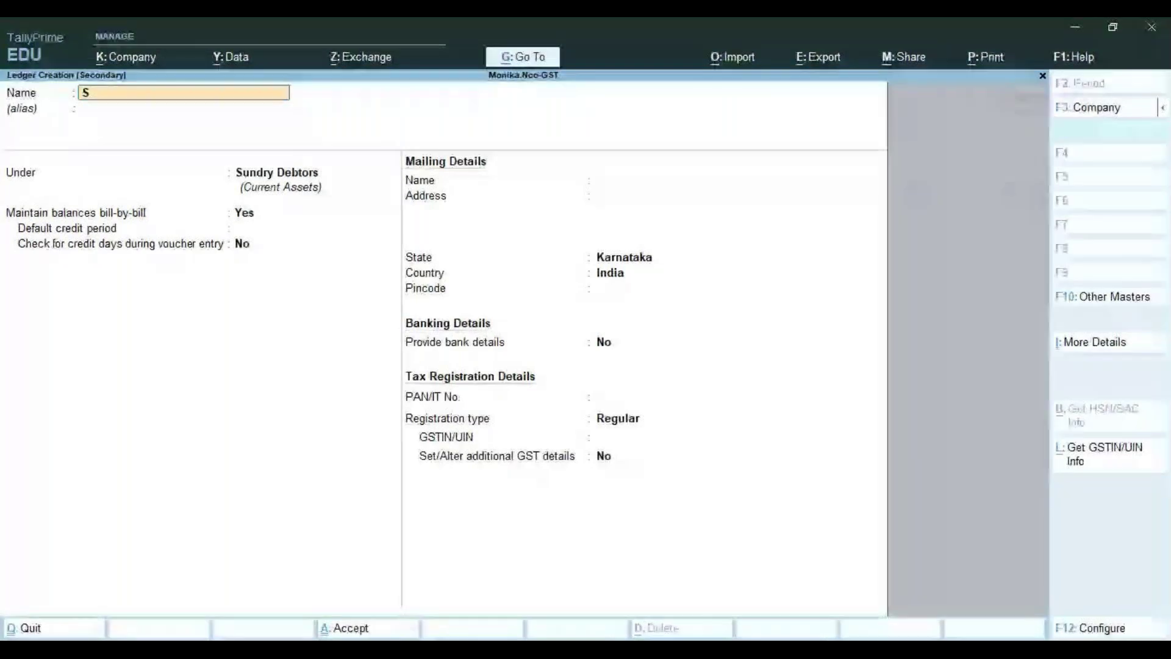
Save party ledger SWATHI ENTERPRISE and accept its receipt and party details for voucher No. 6
type("WATHI ENTERPRISE")
key("Return")
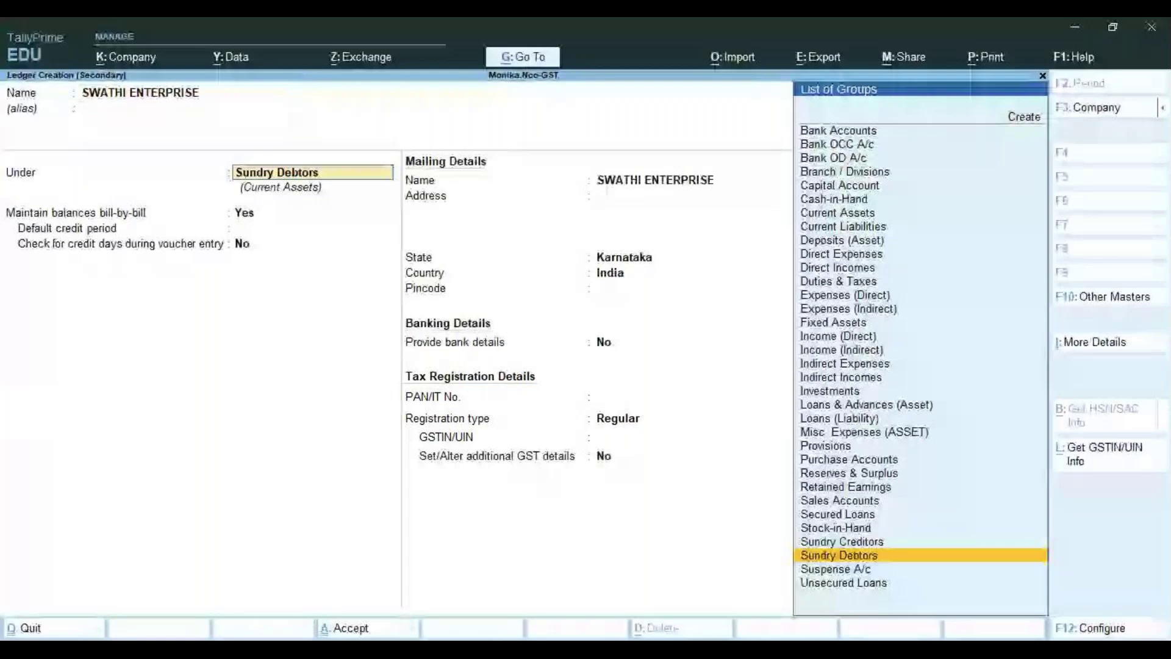
left_click(665, 418)
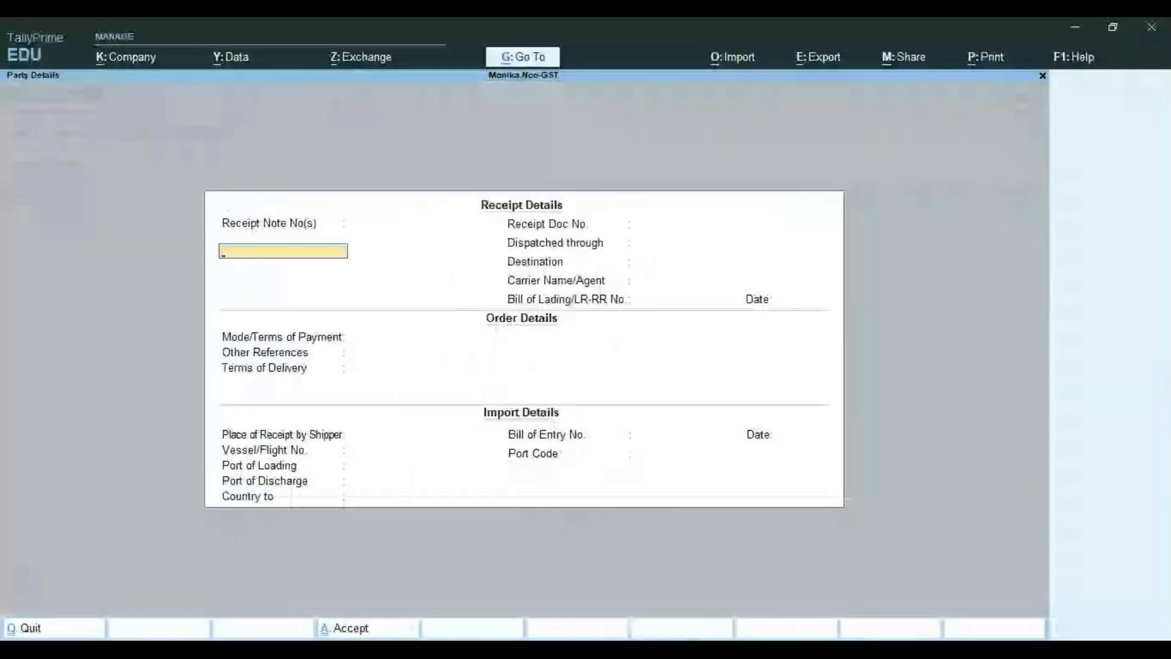
key("Return")
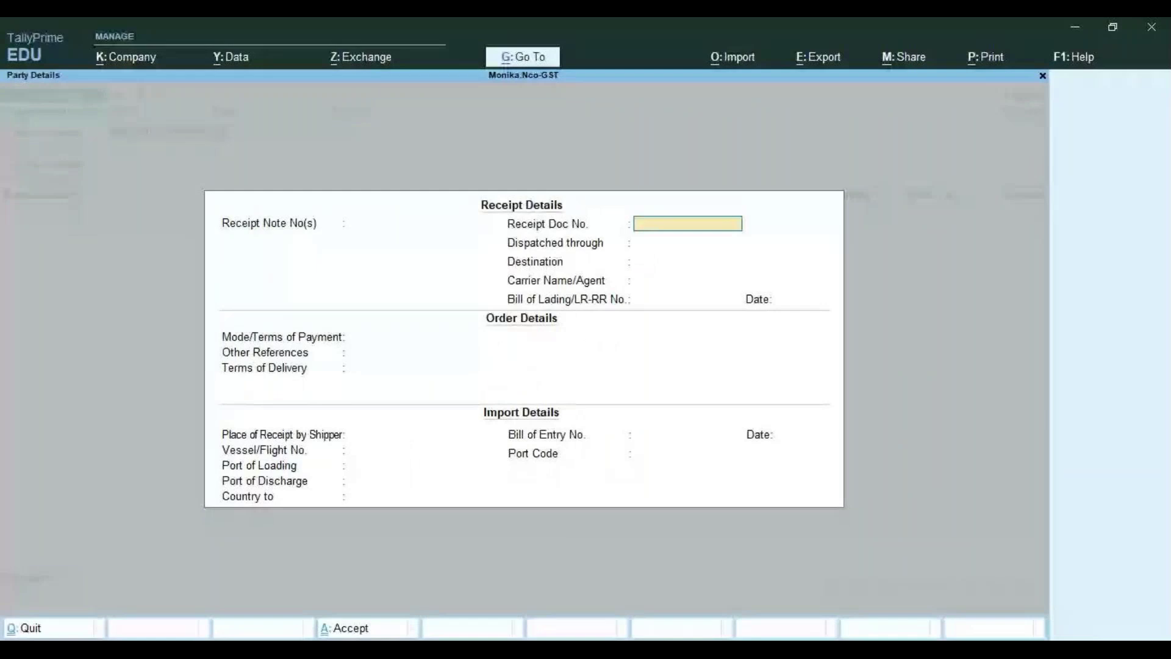
key("ctrl+a")
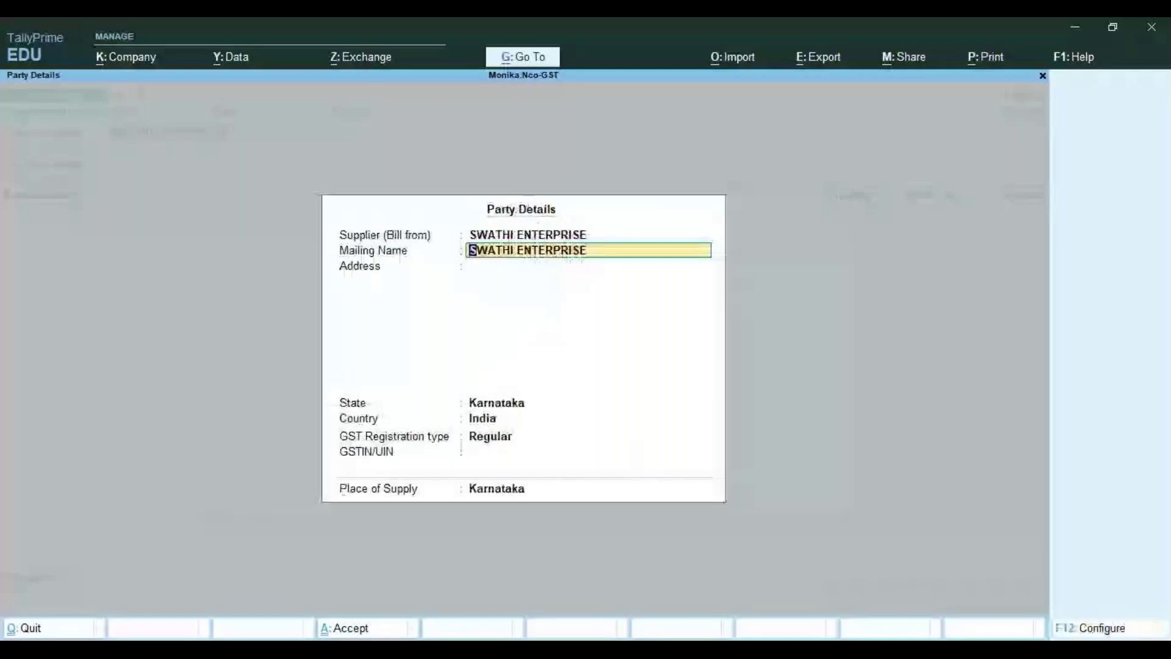
key("ctrl+a")
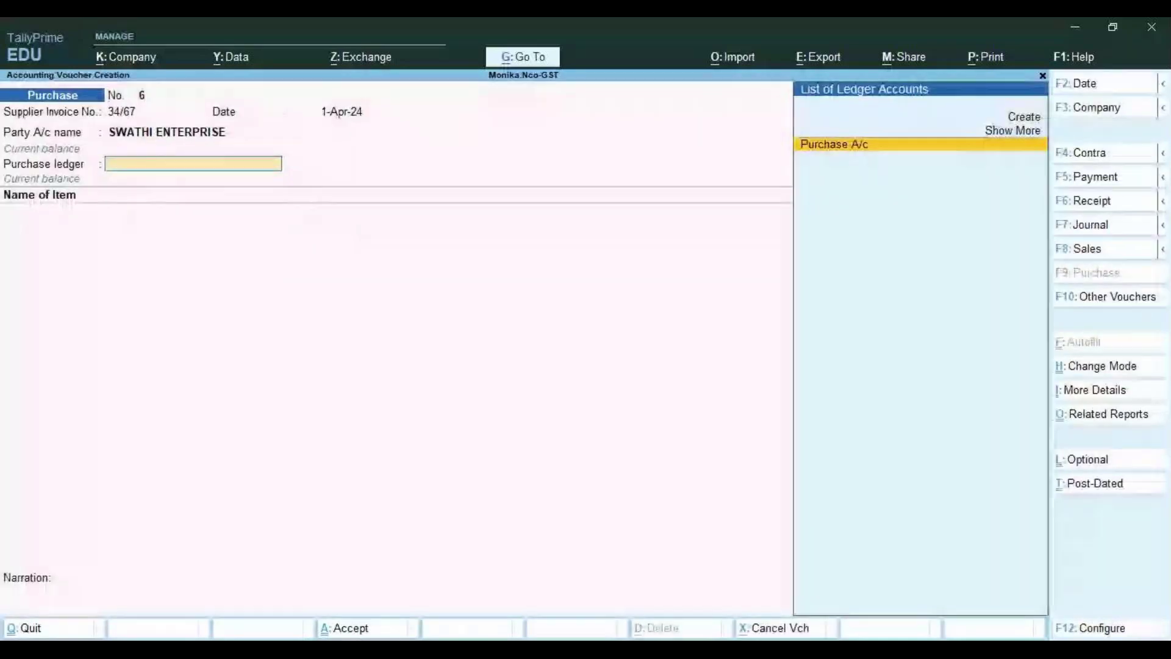
Choose Purchase A/c as purchase ledger and start a new stock item named LEDGER BOOKS
key("Return")
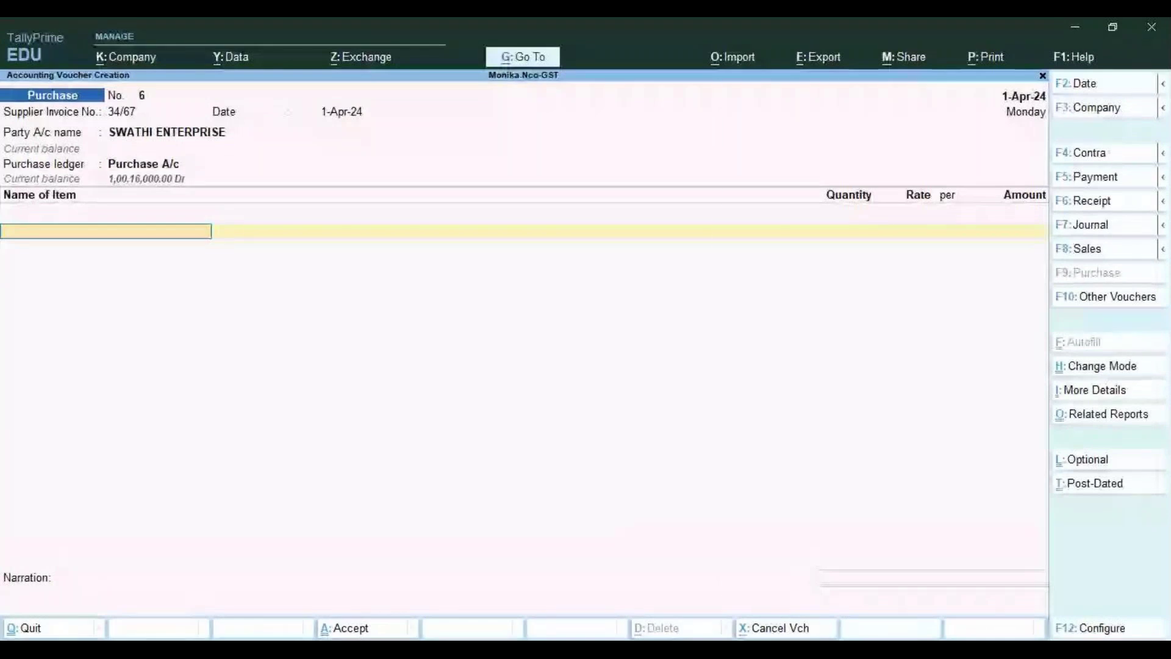
type("L")
key("Up")
key("Up")
key("Up")
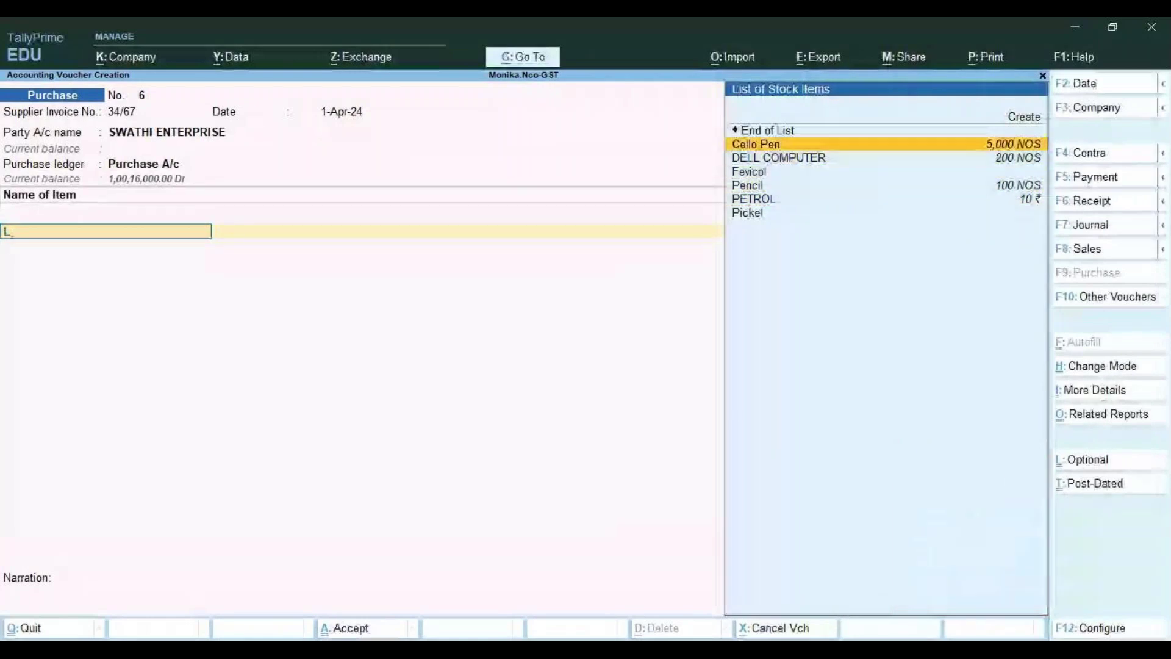
key("alt+c")
type("LEDG")
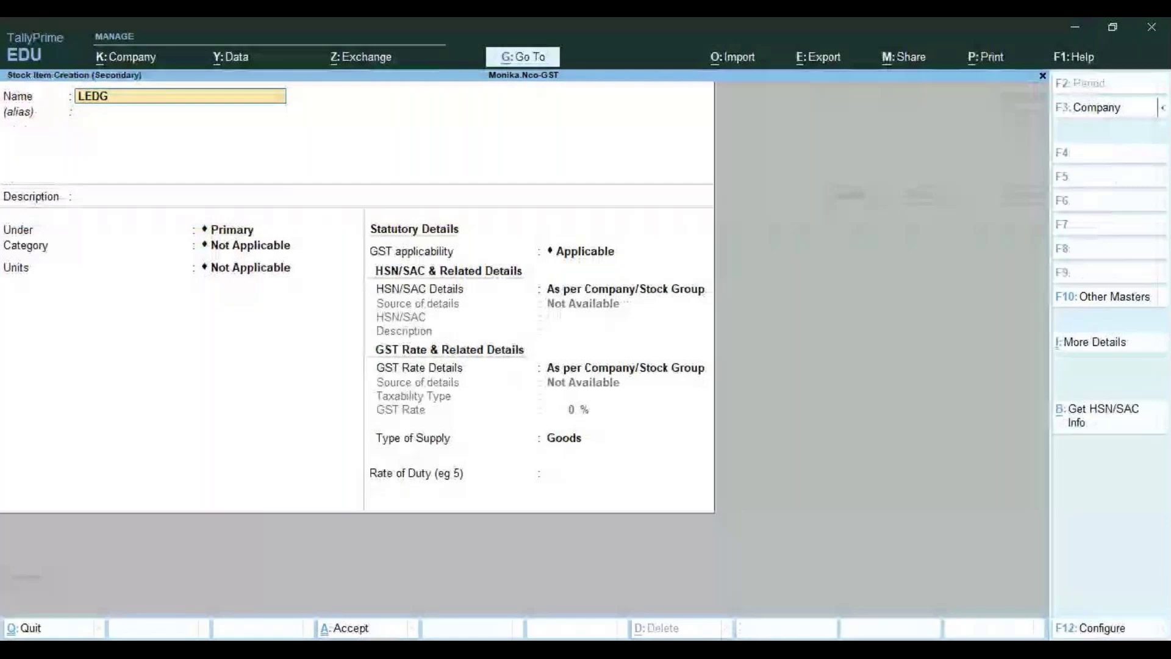
type("ER BOOKS")
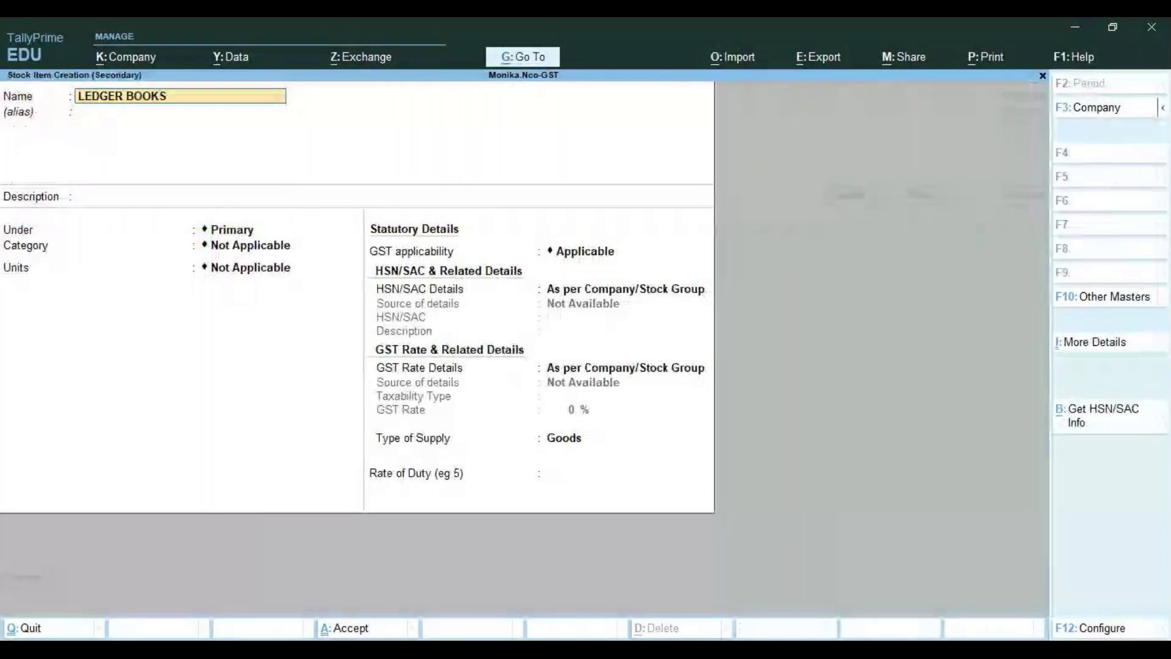
Place LEDGER BOOKS under Classmates, category Stationary, with units NOS
key("Return")
key("Return")
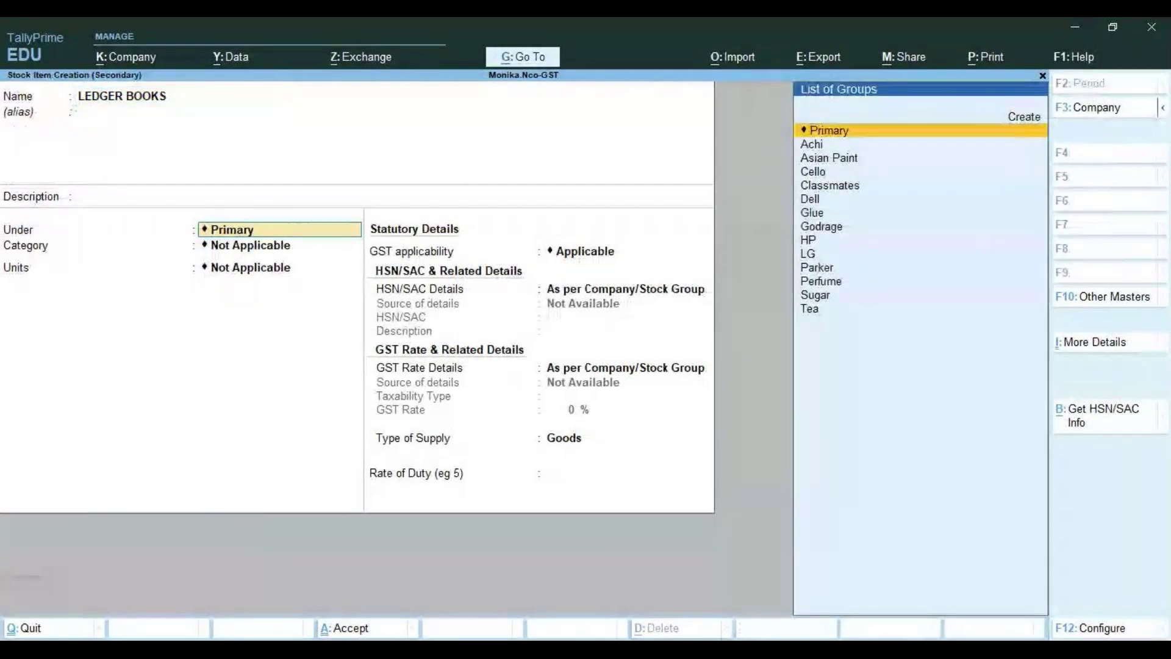
key("Down")
key("Down")
key("Down")
key("Down")
key("Down")
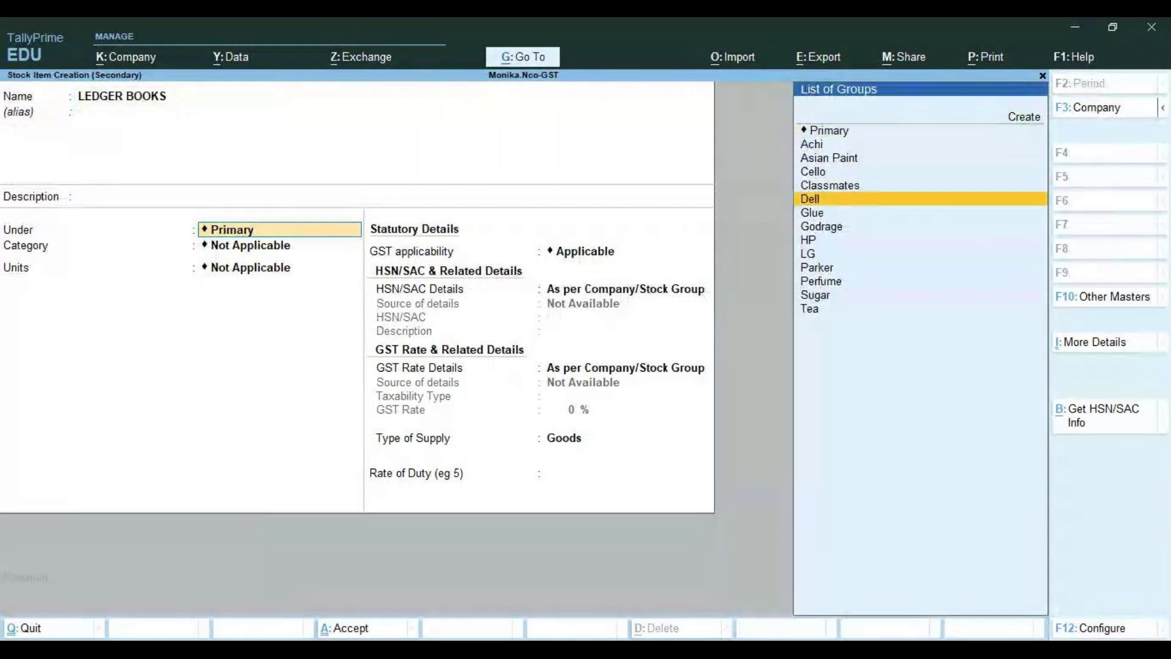
key("Up")
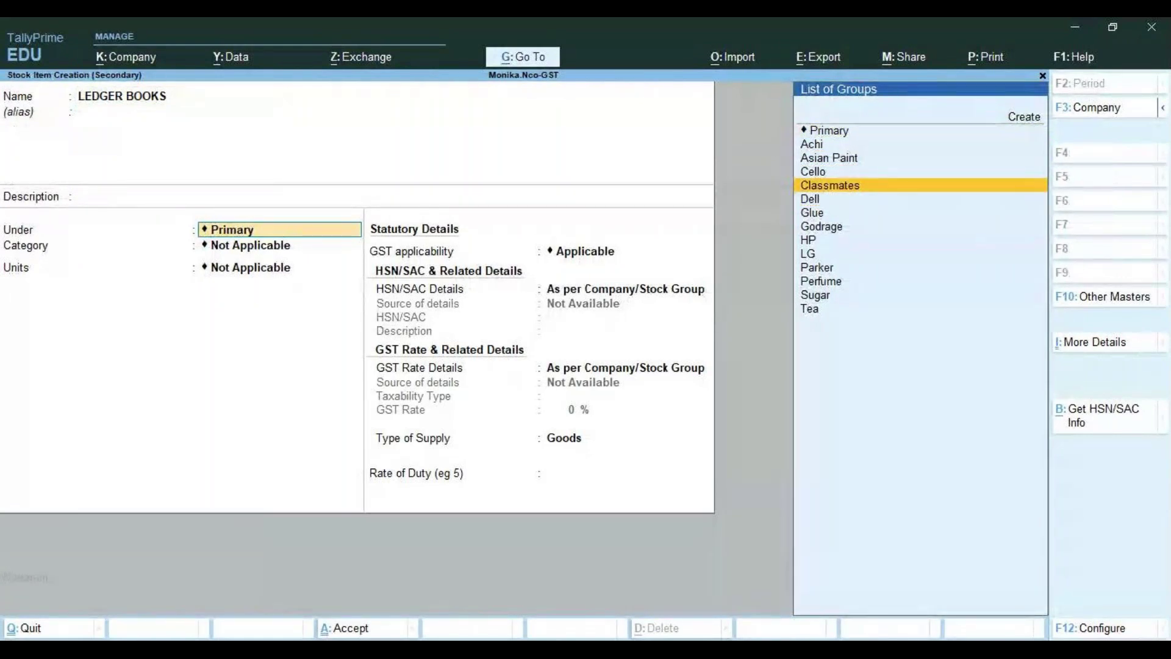
key("Return")
key("Down")
key("Down")
key("Down")
key("Down")
key("Down")
key("Down")
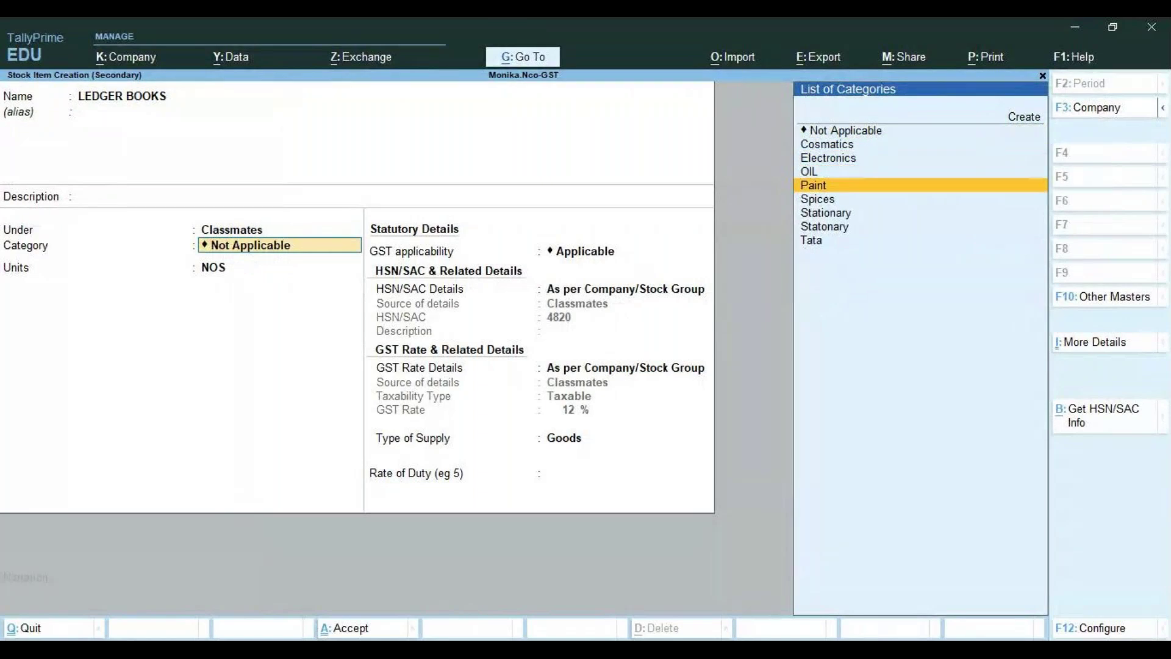
key("Return")
key("Return")
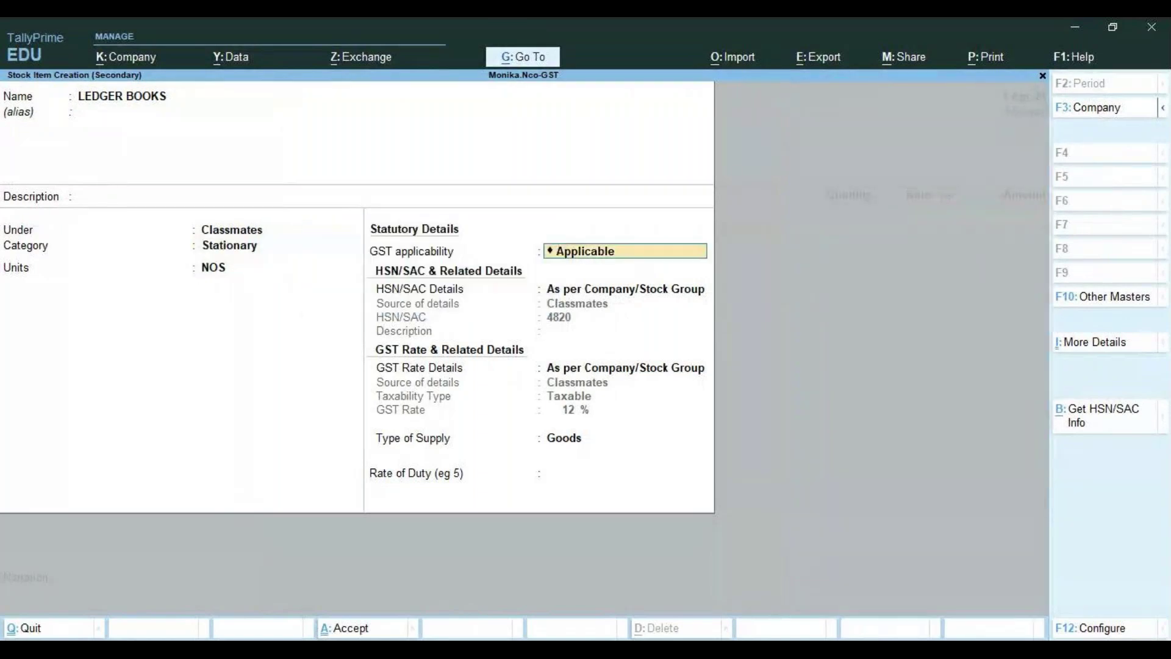
key("Return")
key("Return")
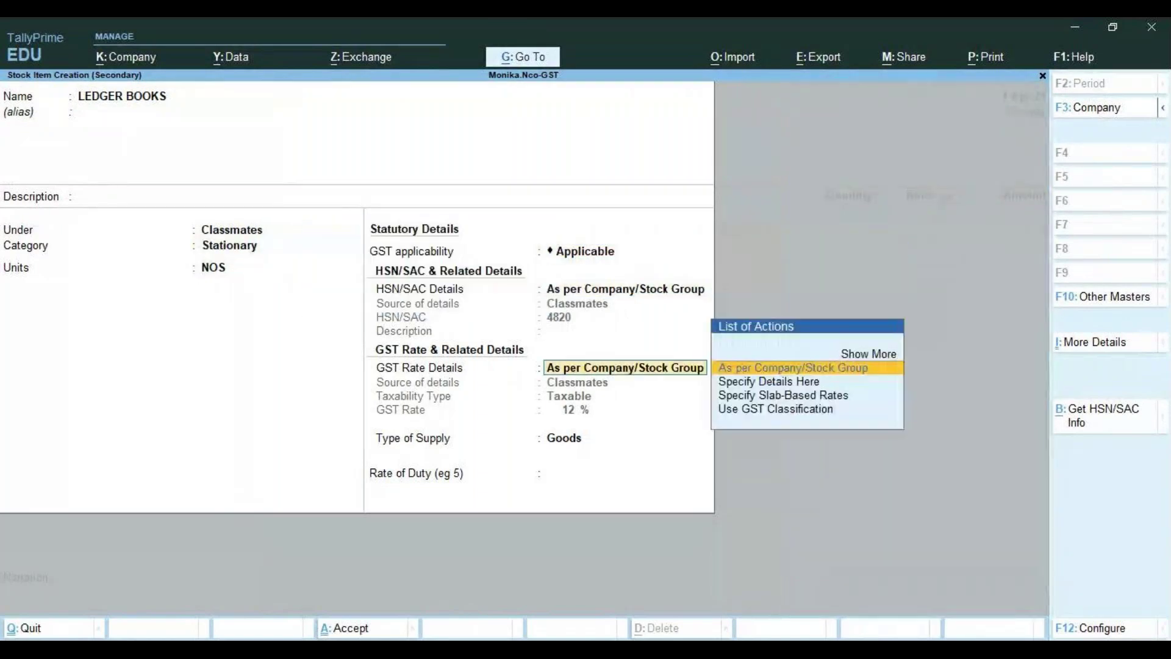
Give LEDGER BOOKS HSN code 4820 and a taxable 12% GST rate, then save it
key("BackSpace")
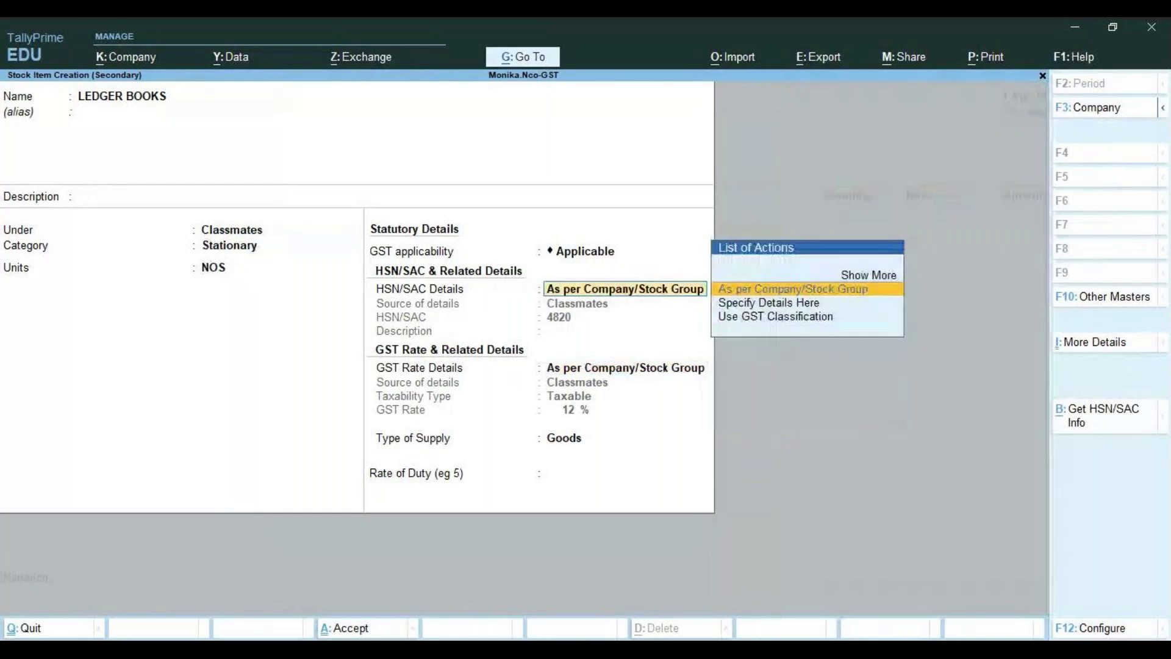
key("Down")
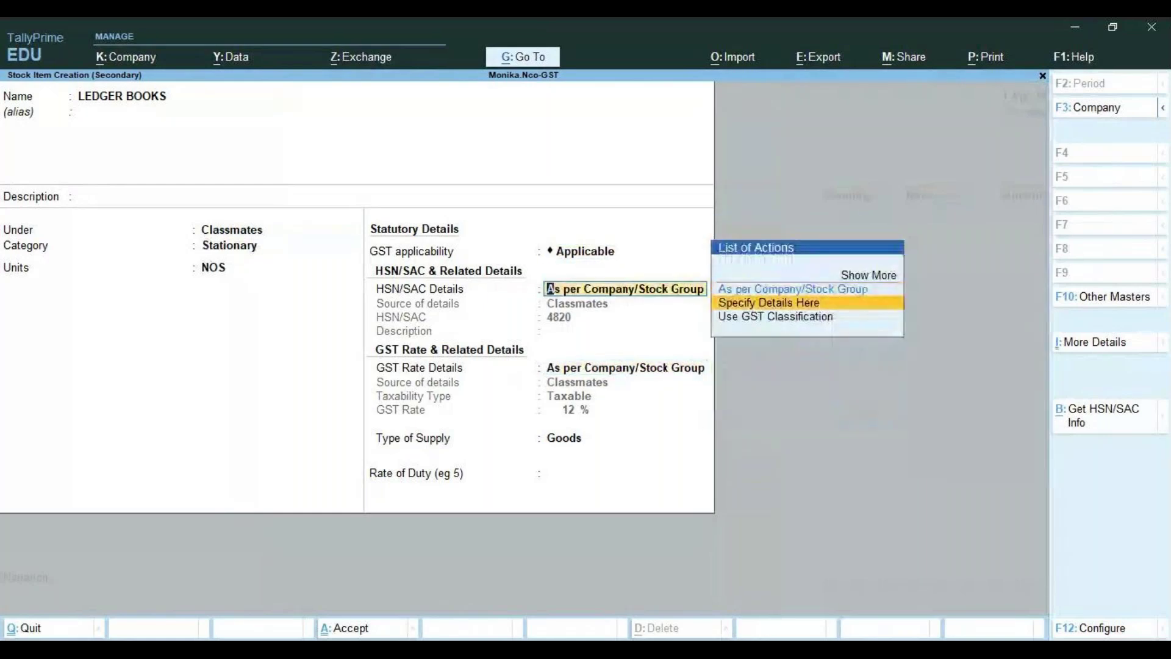
key("Return")
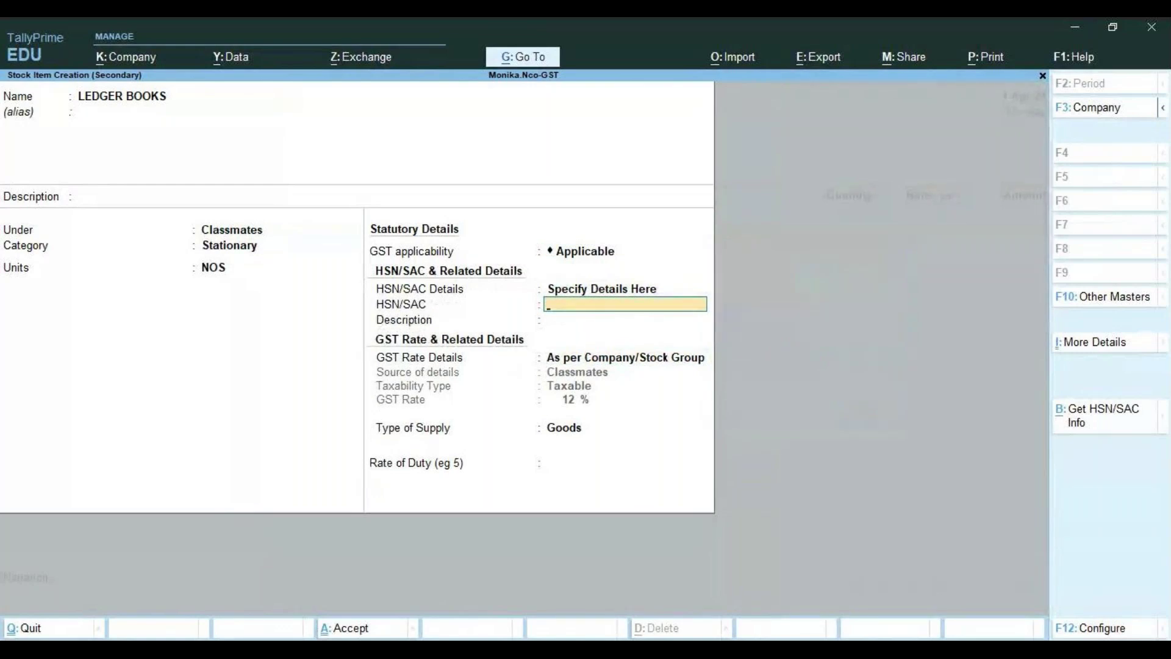
type("4820")
key("Return")
key("Return")
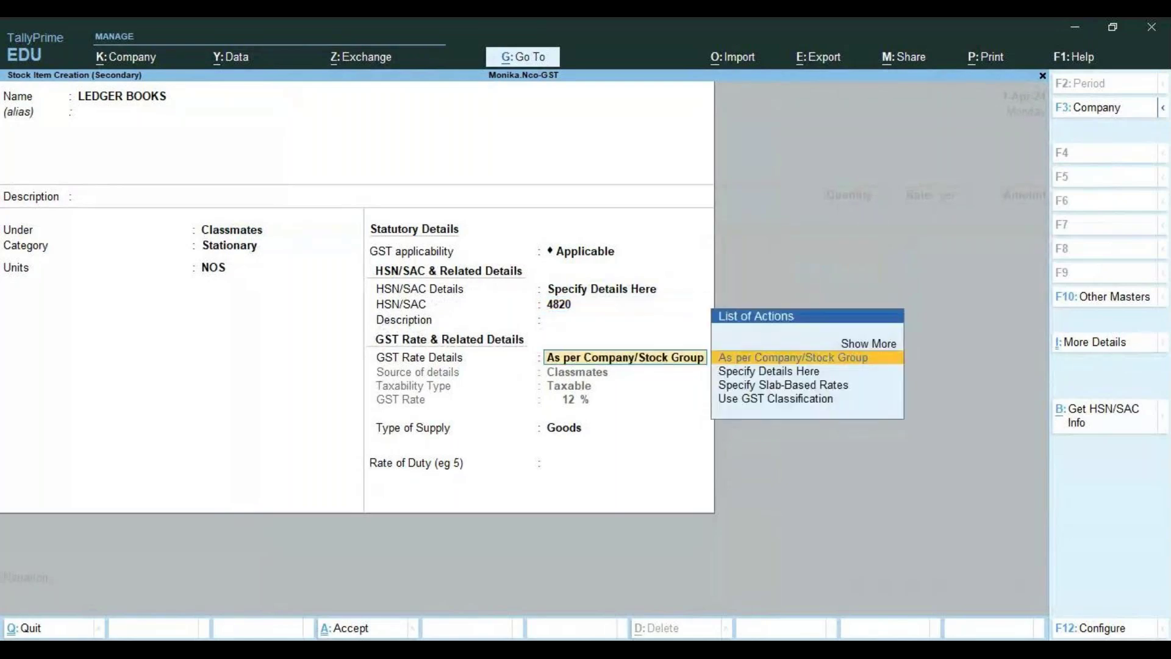
key("Down")
key("Return")
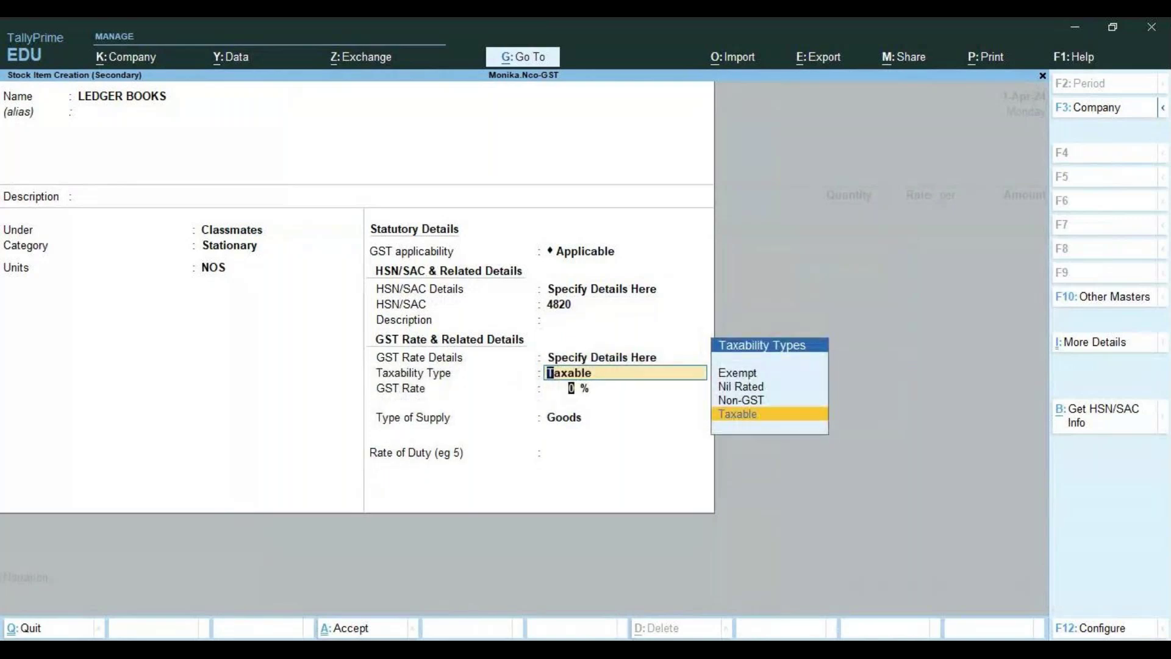
key("Return")
type("12")
key("Return")
key("Return")
key("Return")
key("Return")
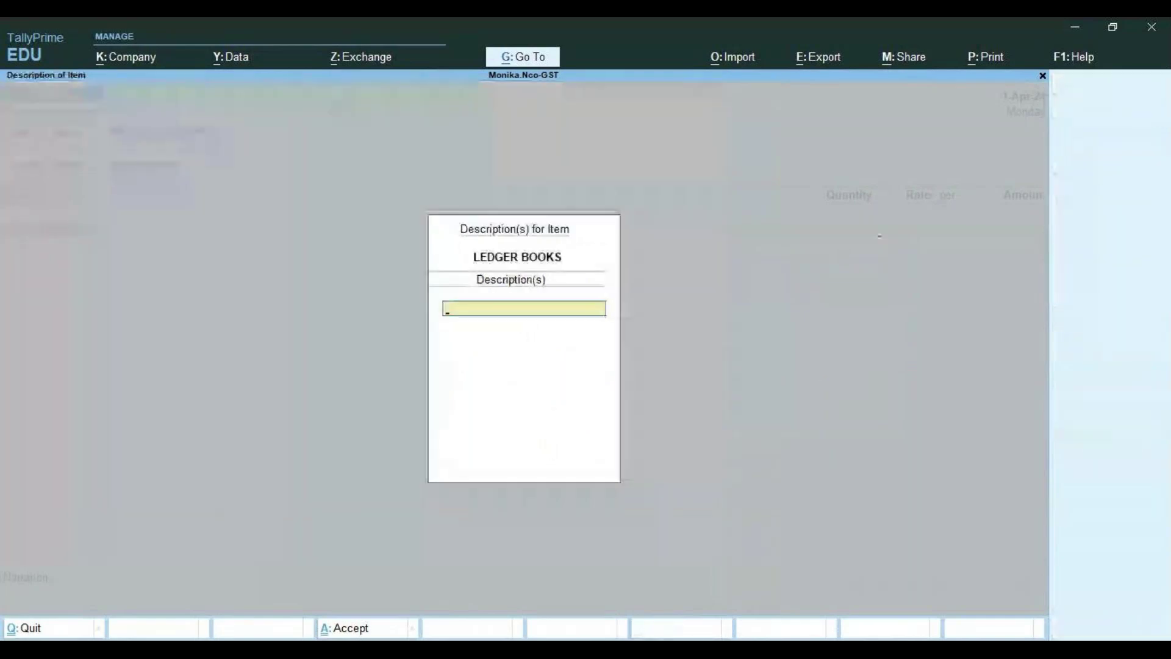
key("Return")
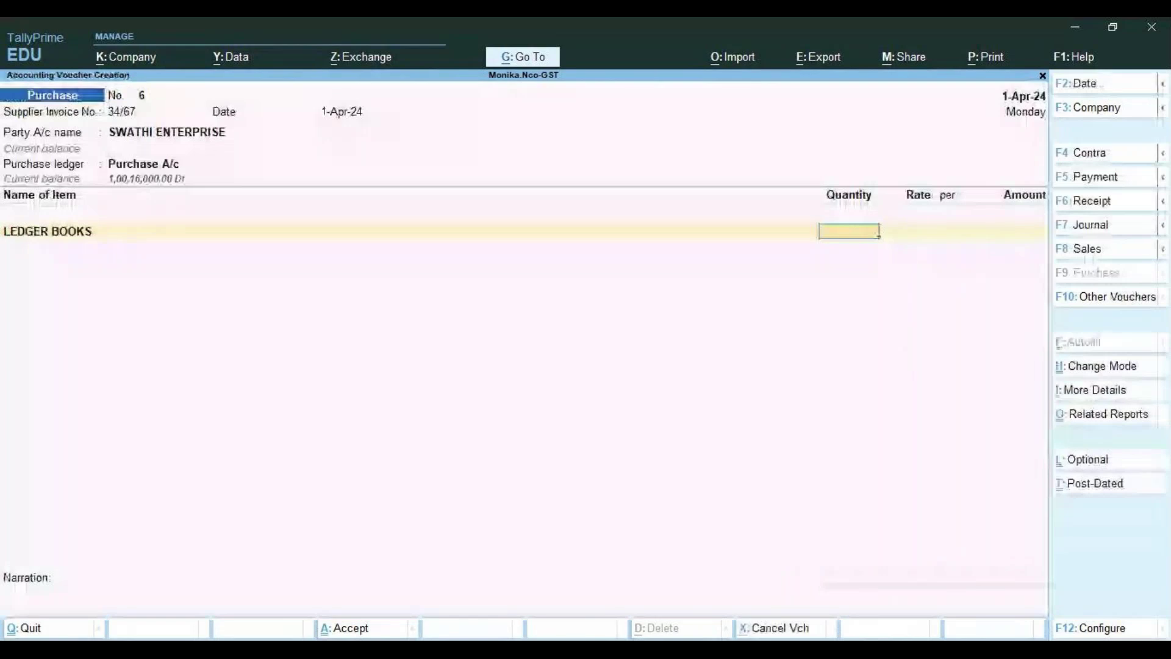
Enter LEDGER BOOKS at 10 NOS @ 45.00 for an amount of 450.00
type("45")
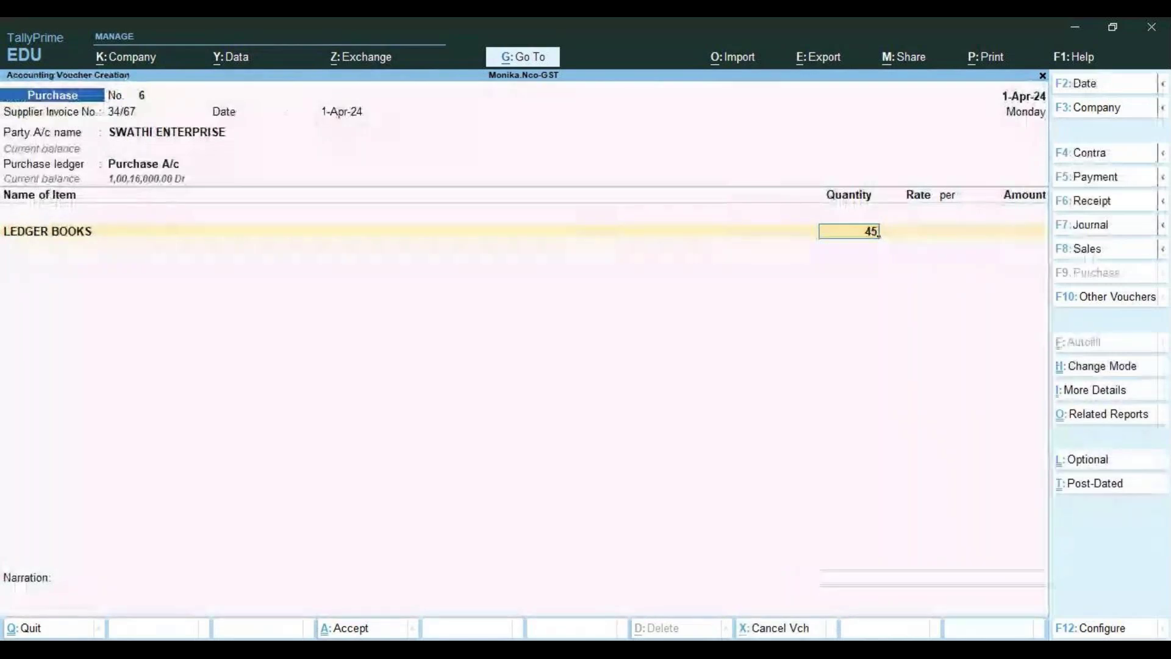
key("BackSpace")
key("BackSpace")
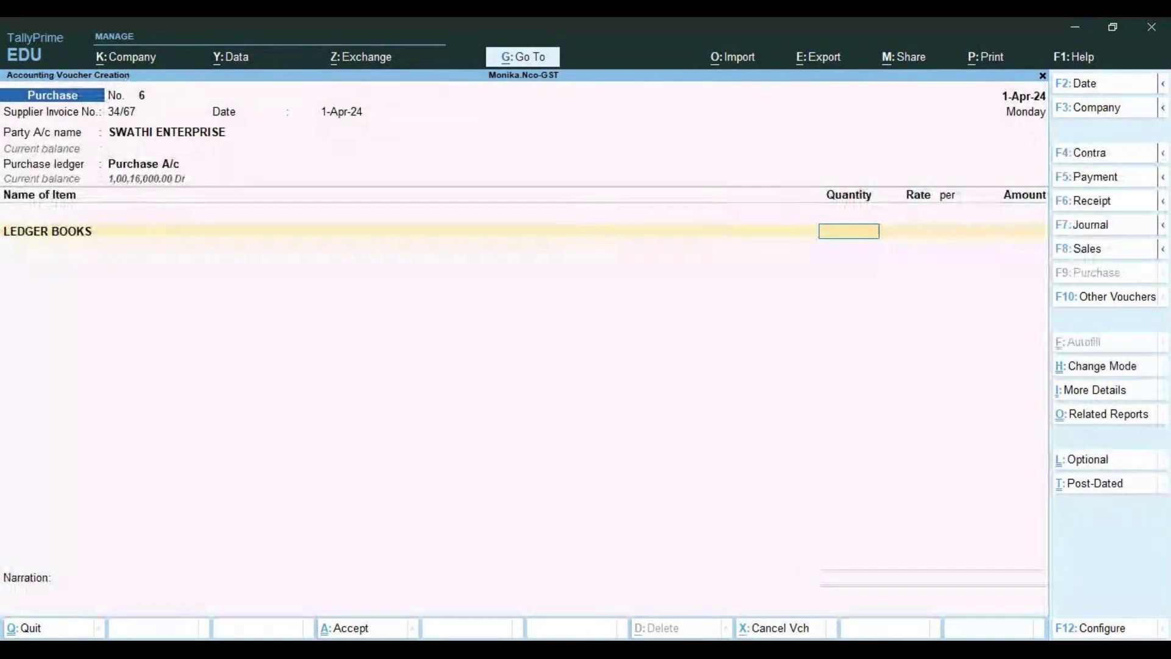
type("10")
key("Return")
type("45")
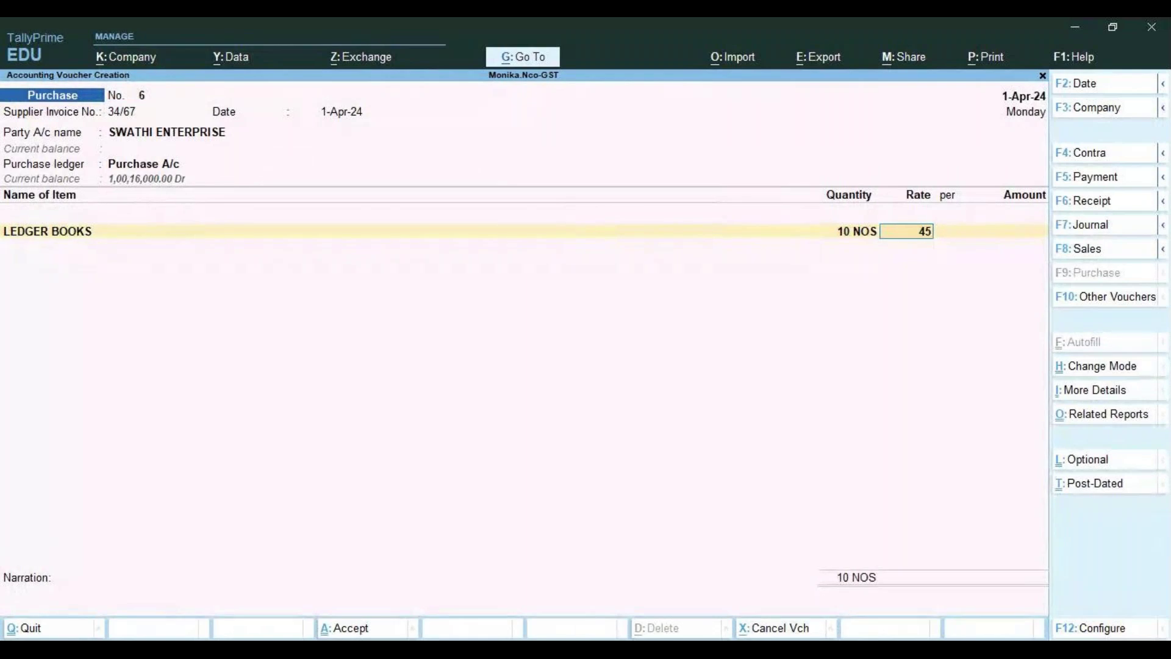
key("Return")
key("Return")
key("Return")
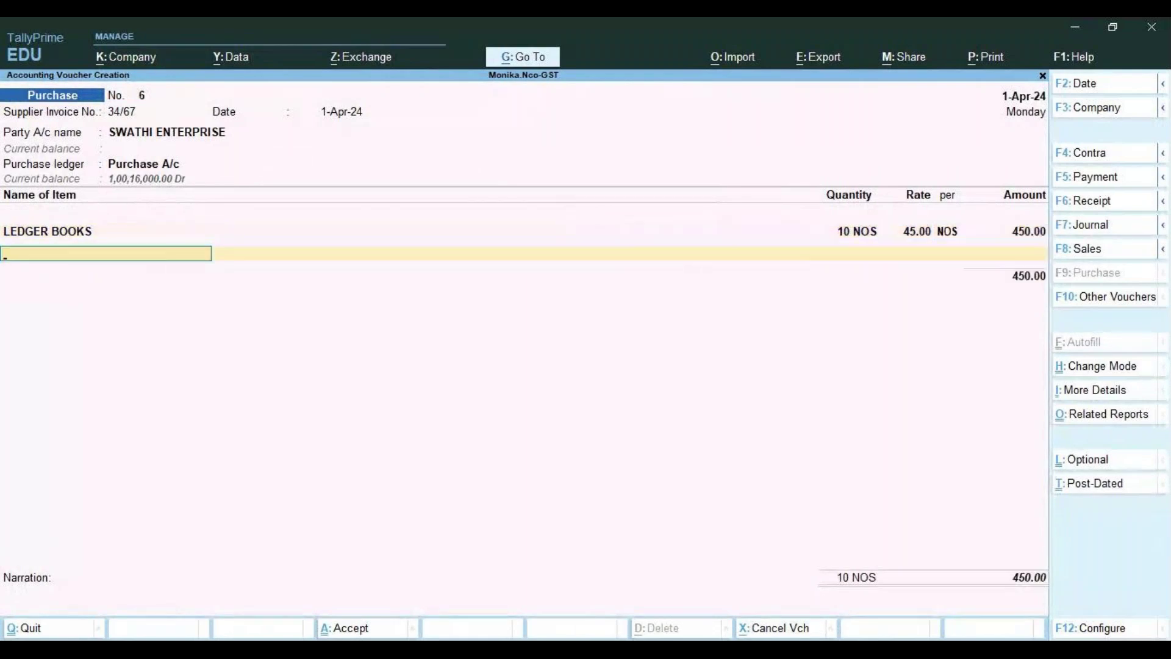
key("Return")
key("BackSpace")
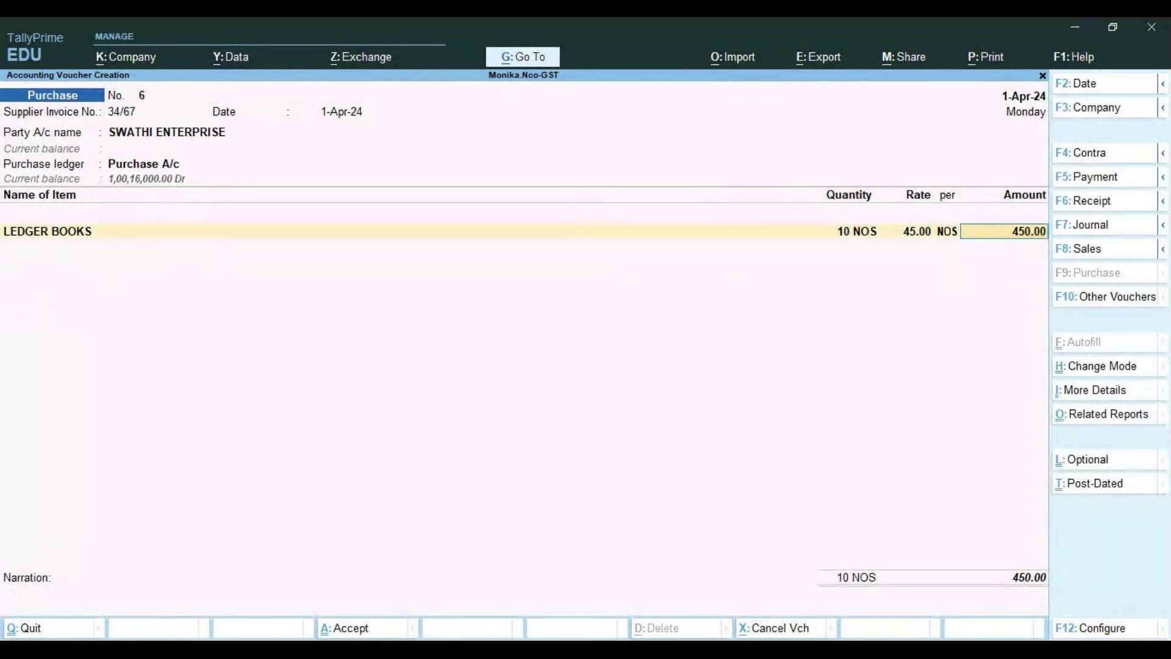
key("Return")
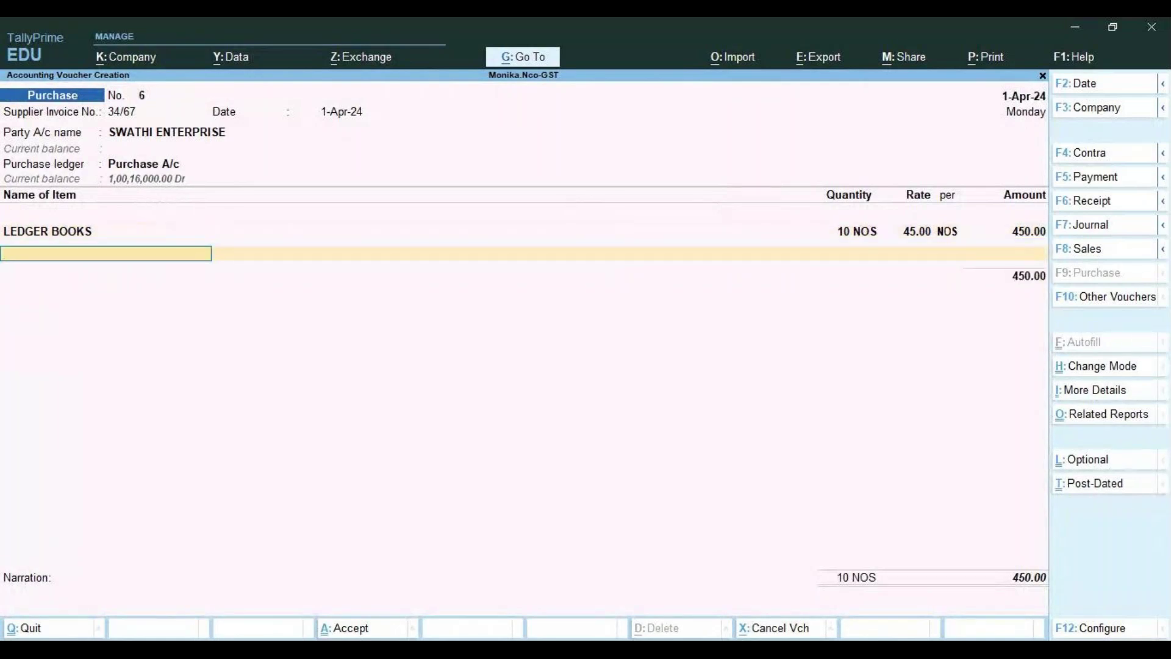
Start creating a new stock item beginning with G on the next item line
type("G")
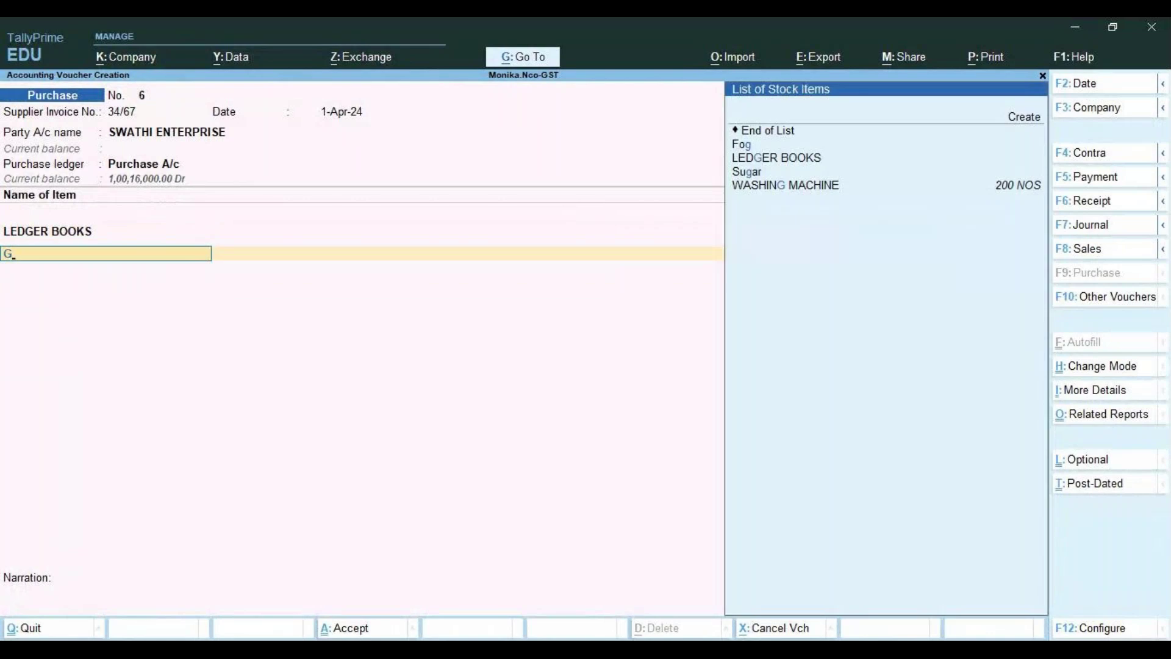
key("Up")
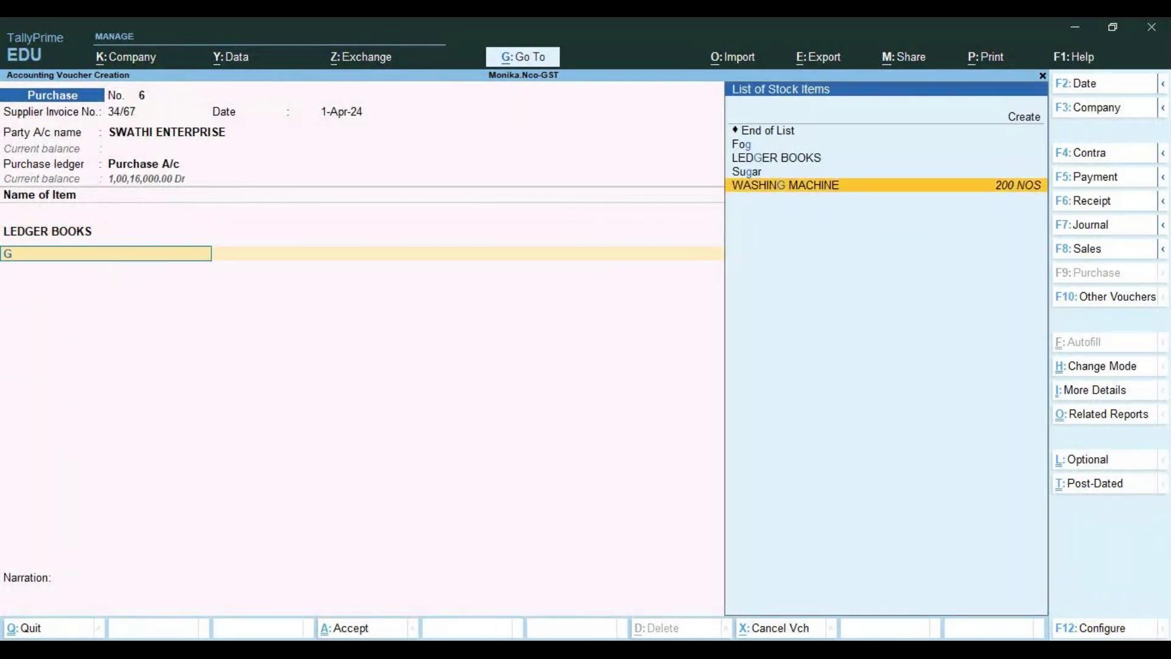
key("Up")
key("Up")
key("Up")
key("Up")
key("Up")
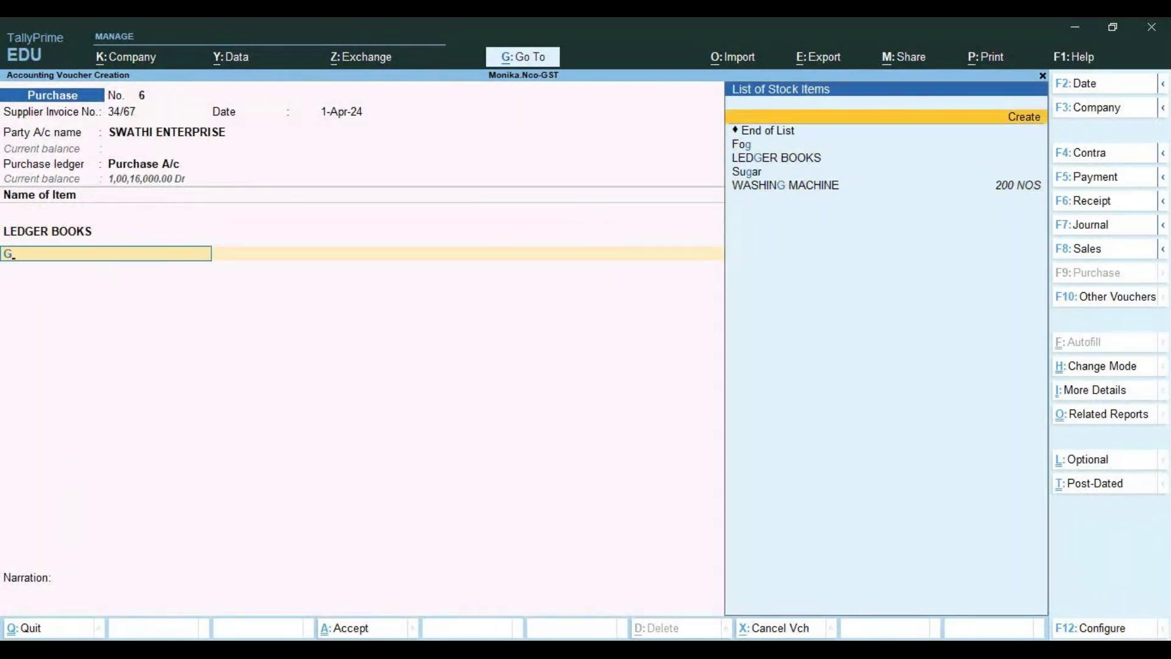
key("Return")
Name the item GELL PENS under the Cello group with category Stationary
type("ELL PE")
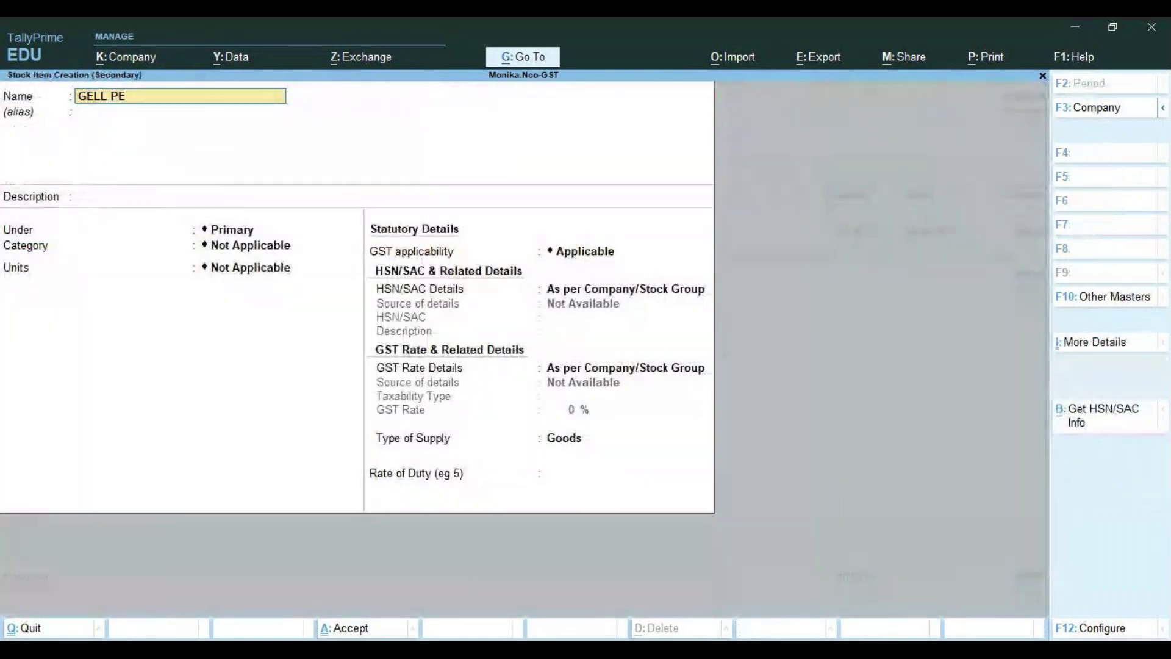
type("NS")
key("Return")
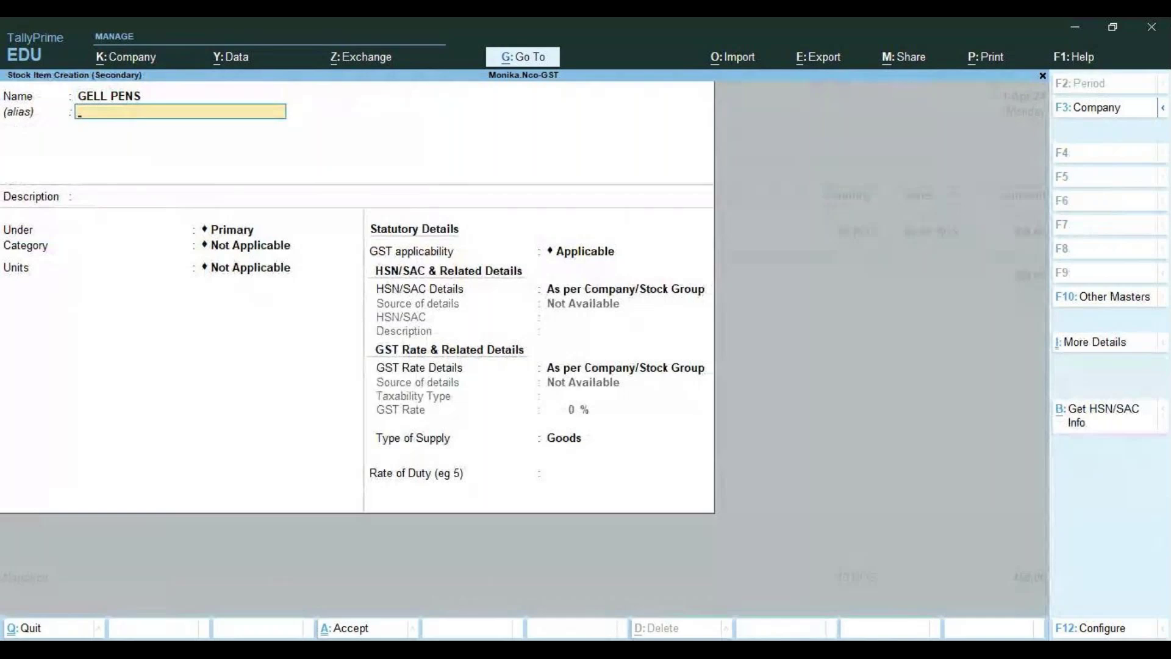
key("Return")
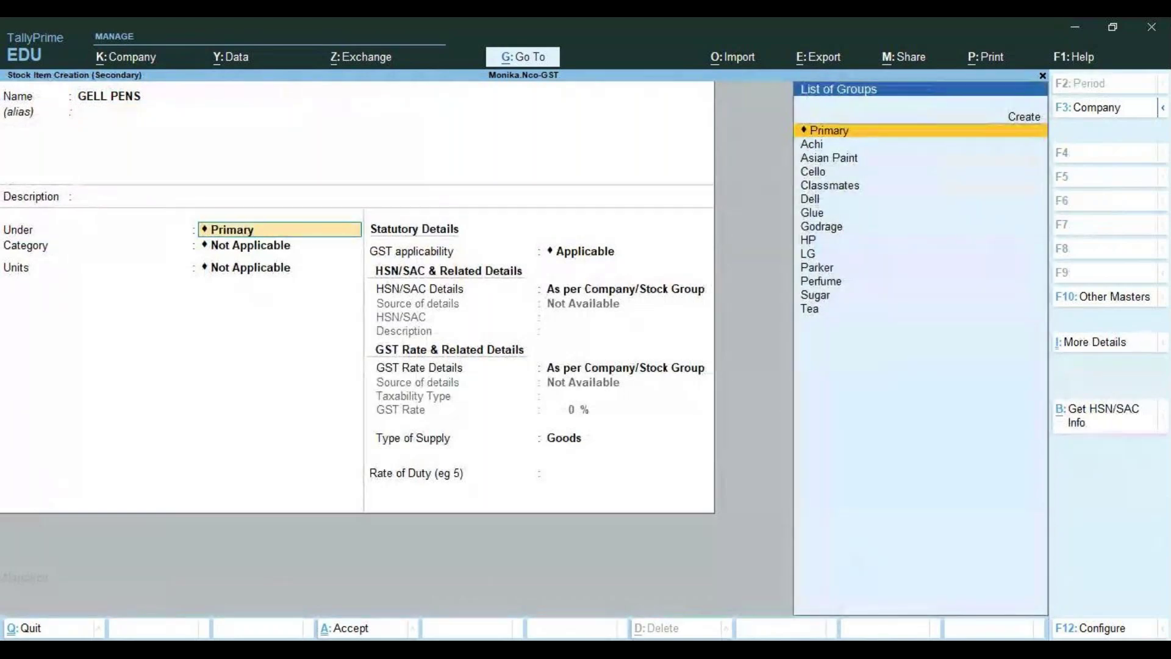
key("Down")
key("Down")
key("Down")
key("Down")
key("Down")
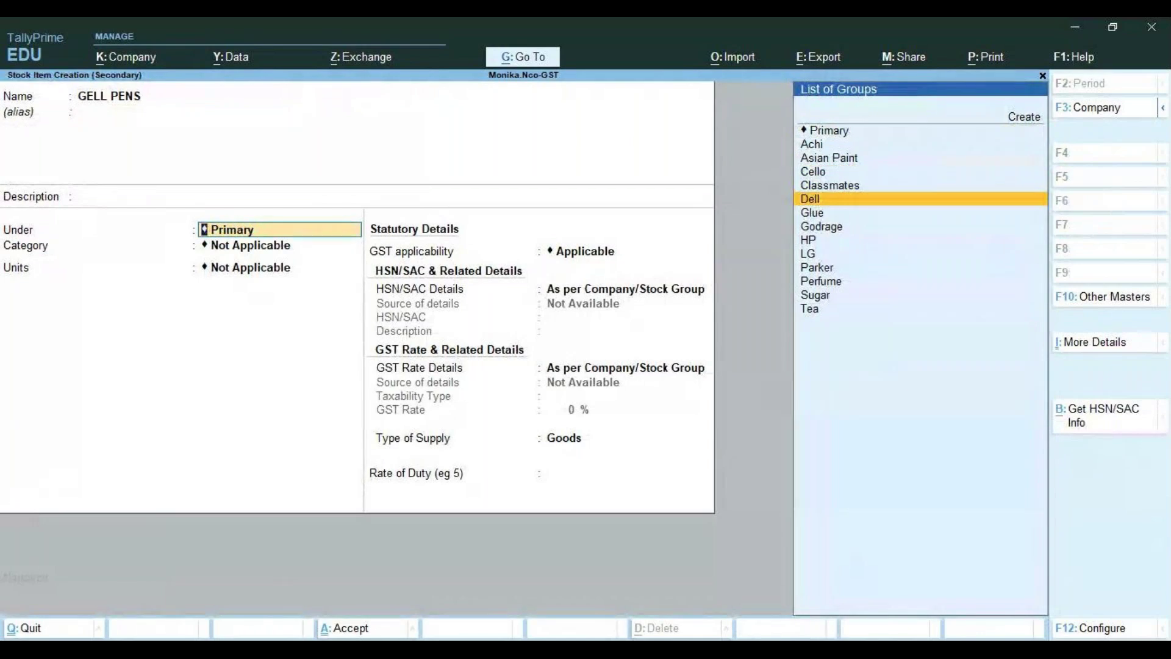
key("Up")
key("Up")
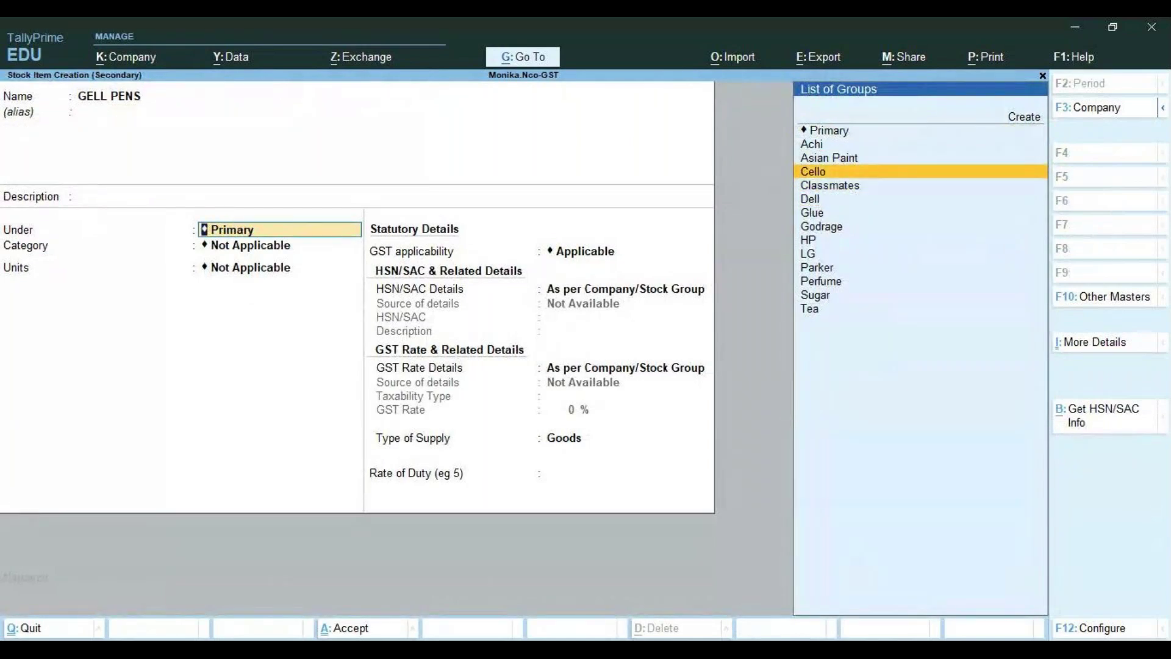
key("Return")
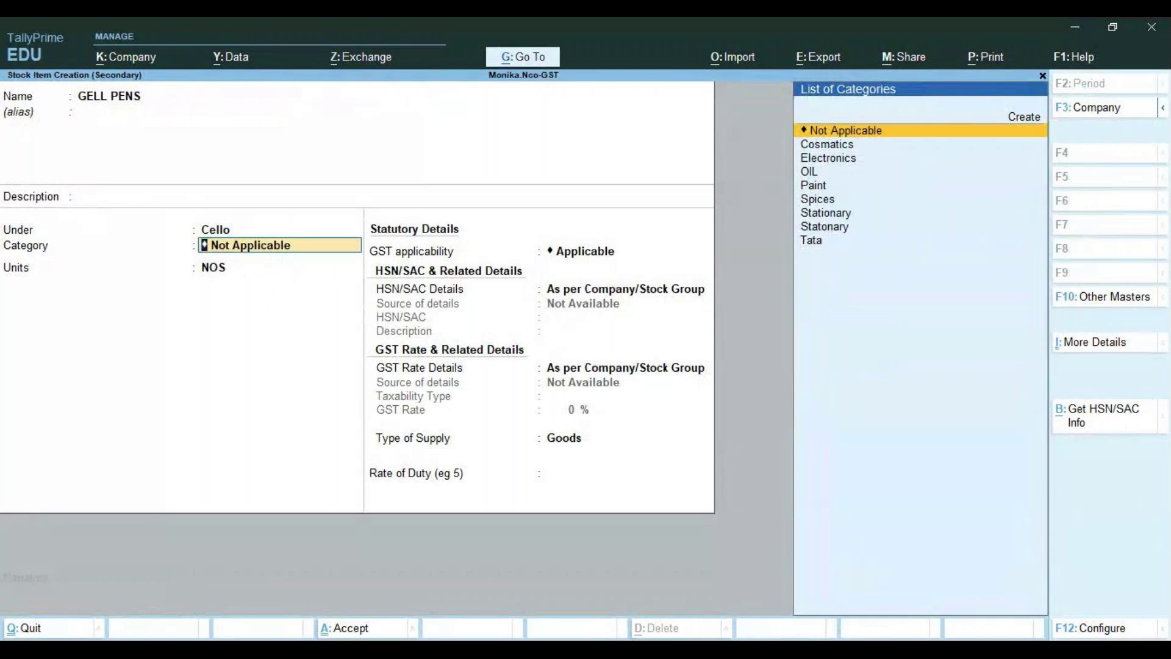
key("Down")
key("Down")
key("Down")
key("Down")
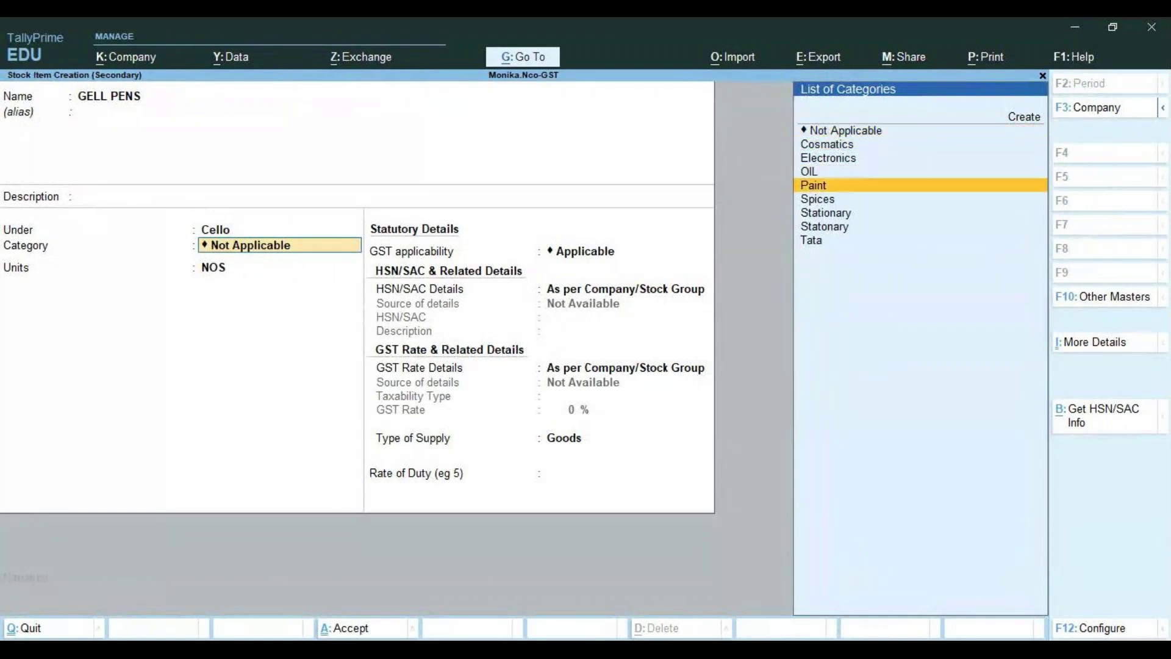
key("Down")
key("Down")
key("Return")
key("Return")
key("Return")
Specify HSN/SAC code 9608 for GELL PENS
key("Down")
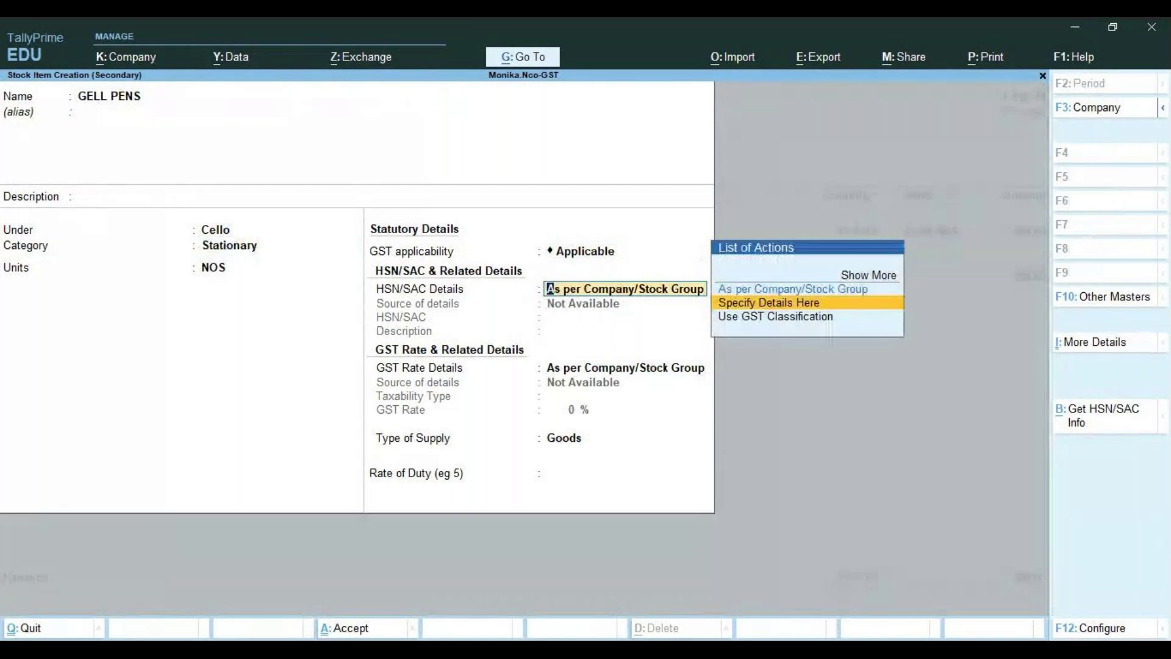
key("Return")
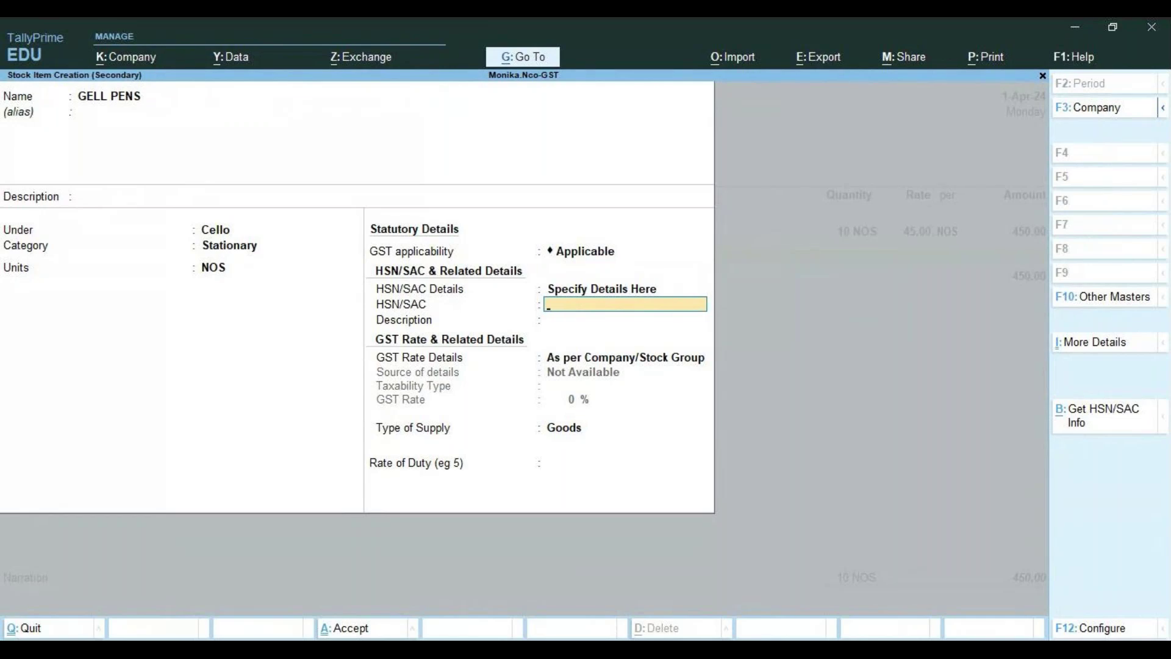
type("9608")
key("Return")
key("Return")
key("Return")
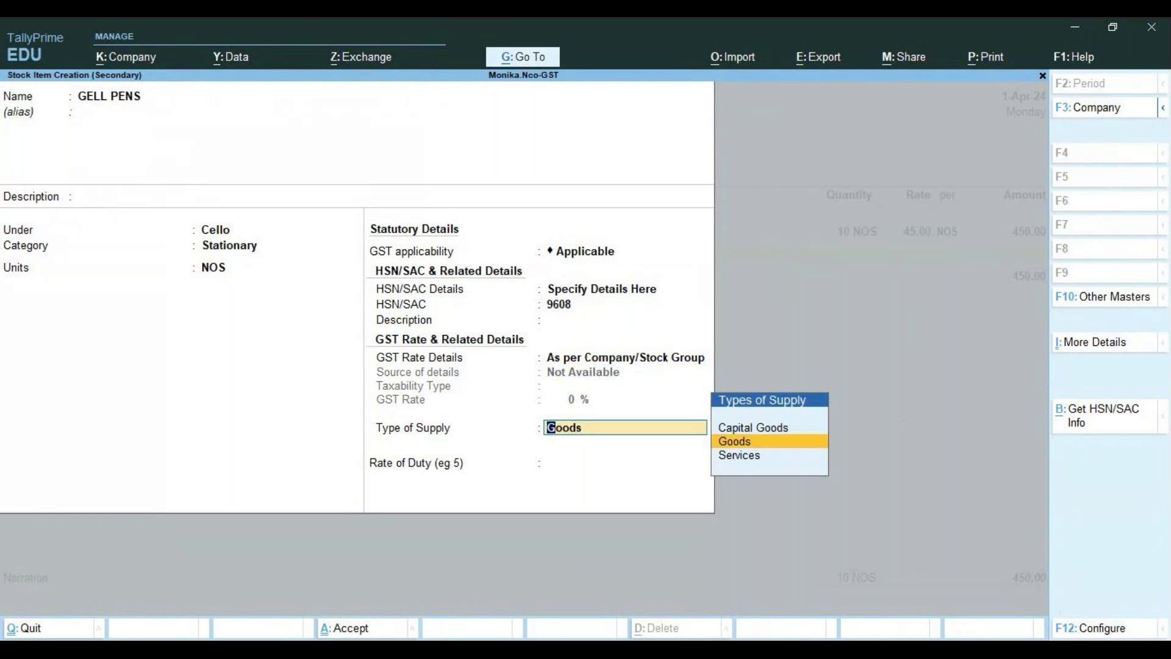
Set GELL PENS as taxable Goods at 18% GST and save the item
key("BackSpace")
key("BackSpace")
key("Return")
key("Down")
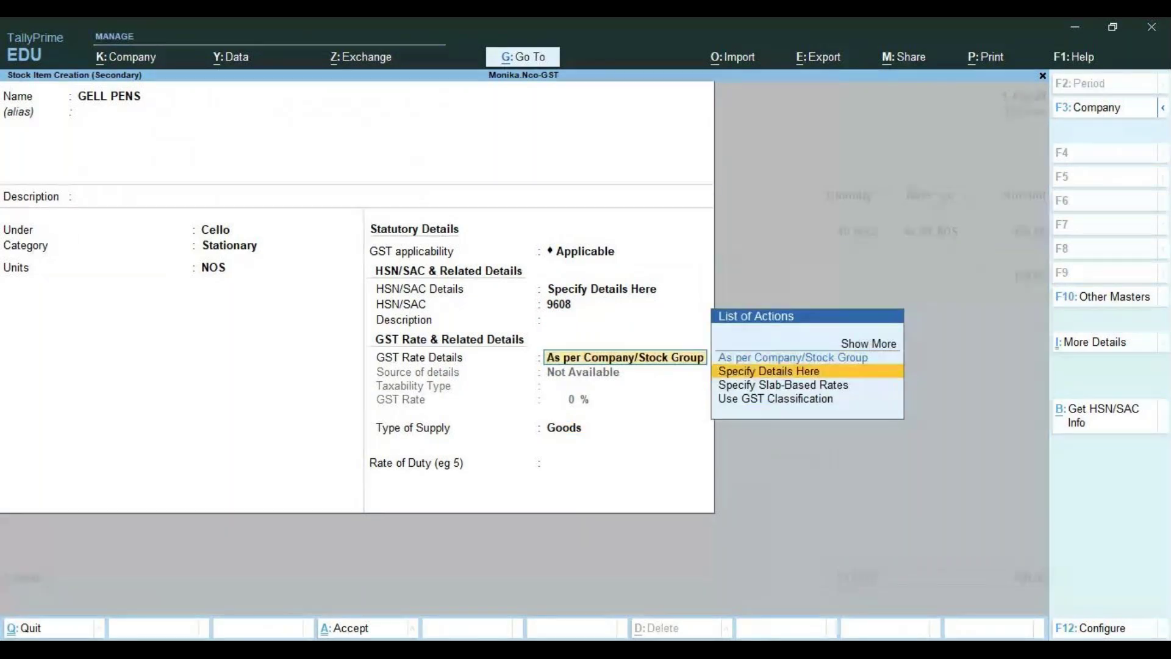
key("Return")
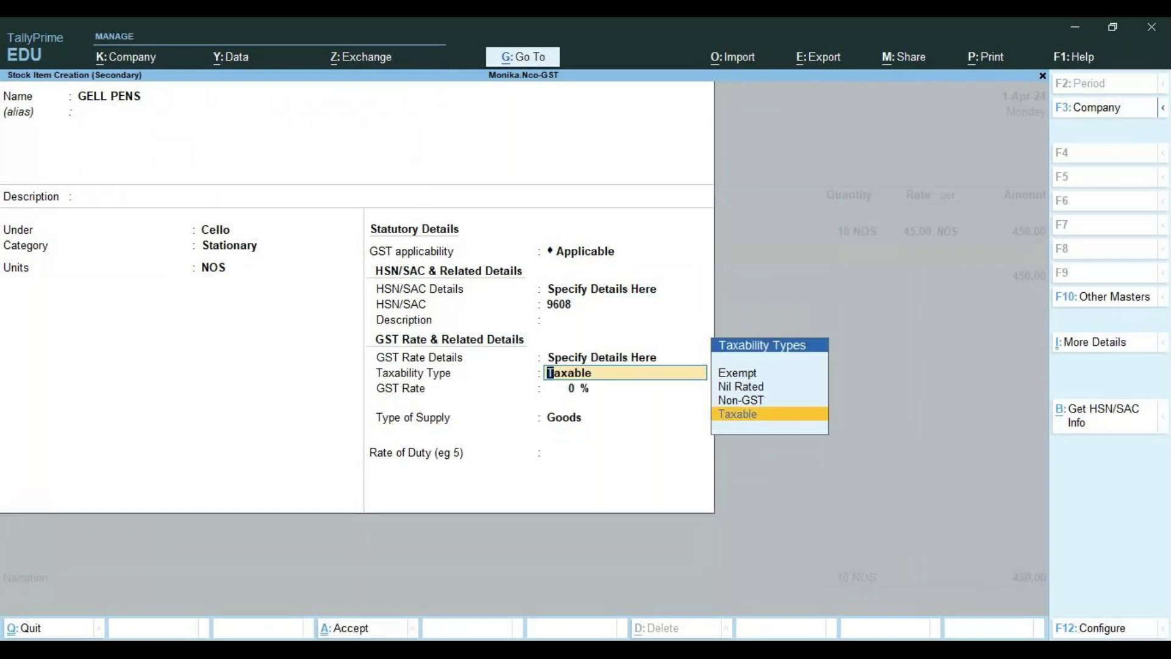
key("Return")
type("18")
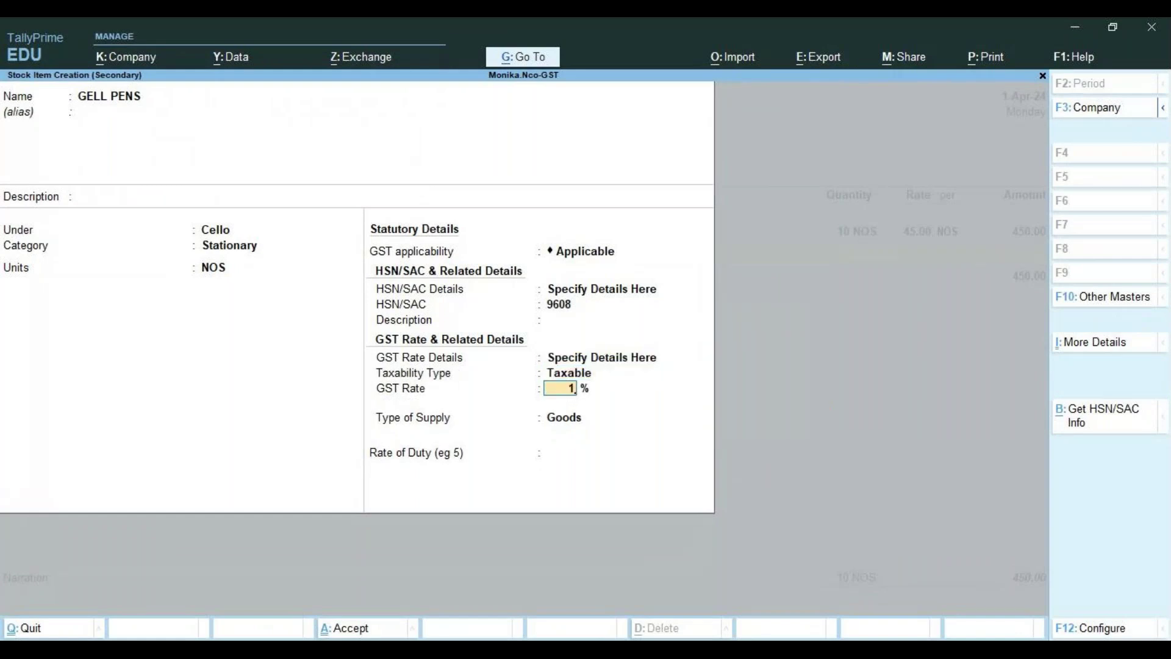
key("Return")
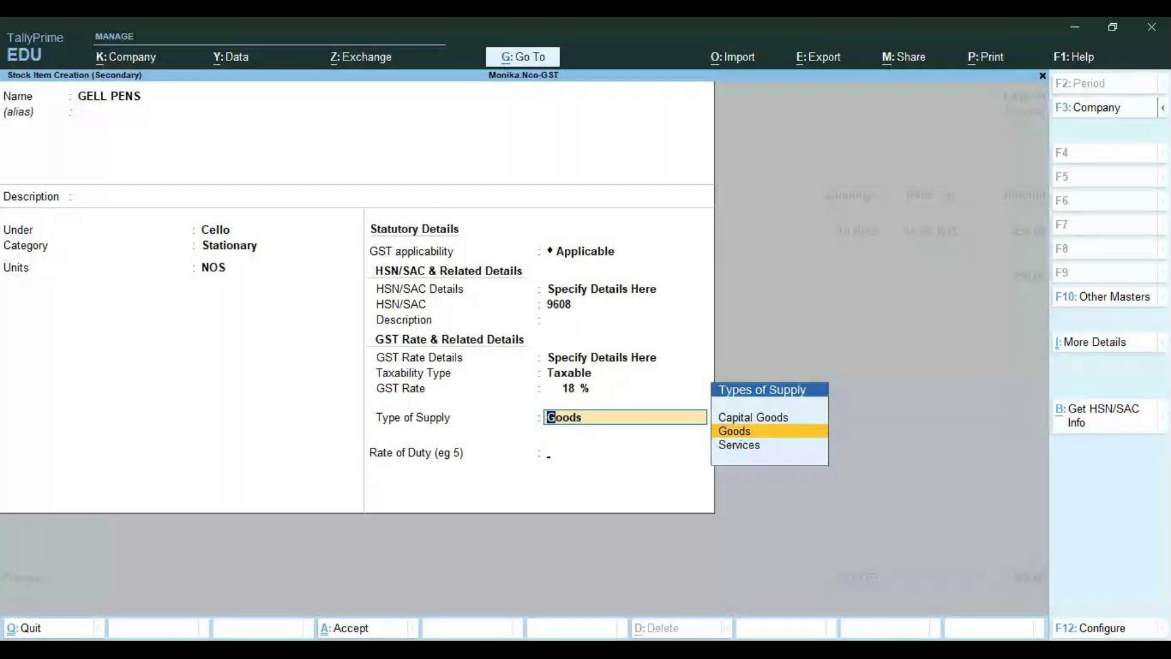
key("Return")
key("Return")
key("Return")
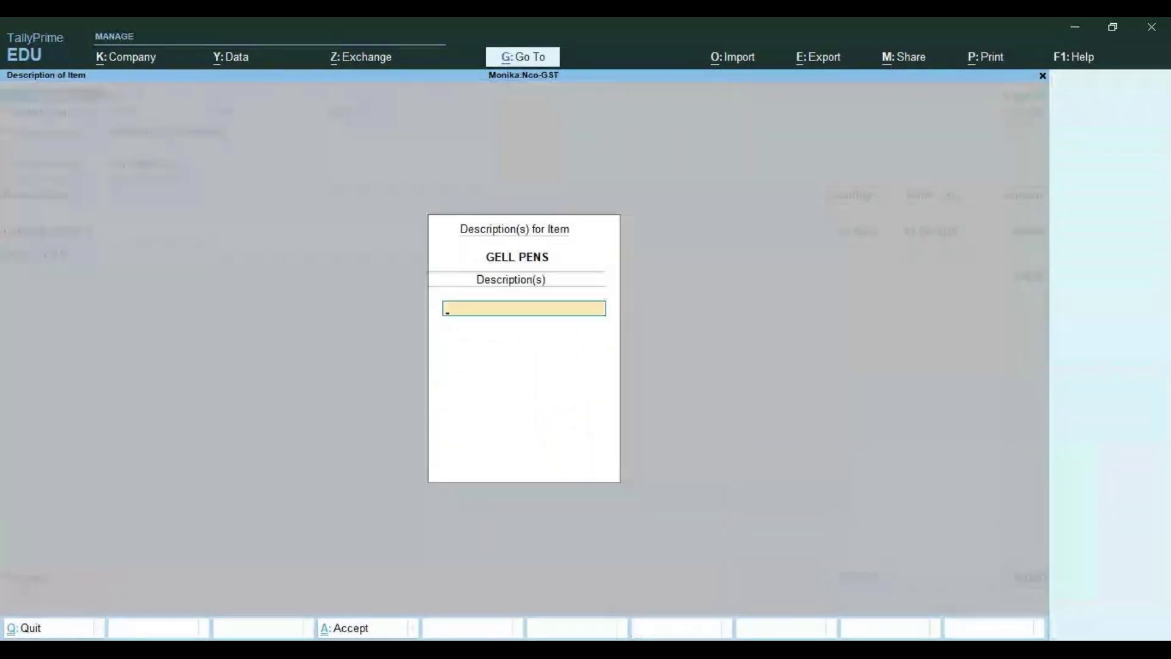
key("Return")
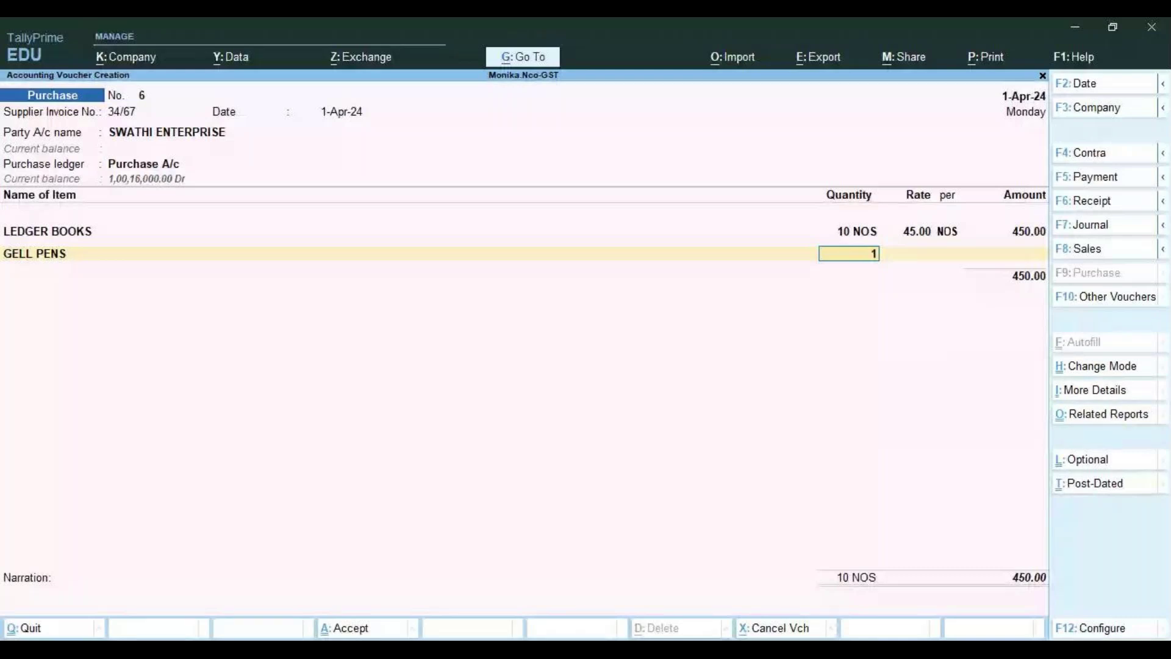
Enter GELL PENS at 10 NOS @ 100.00 for an amount of 1,000.00
type("0")
key("Return")
type("199")
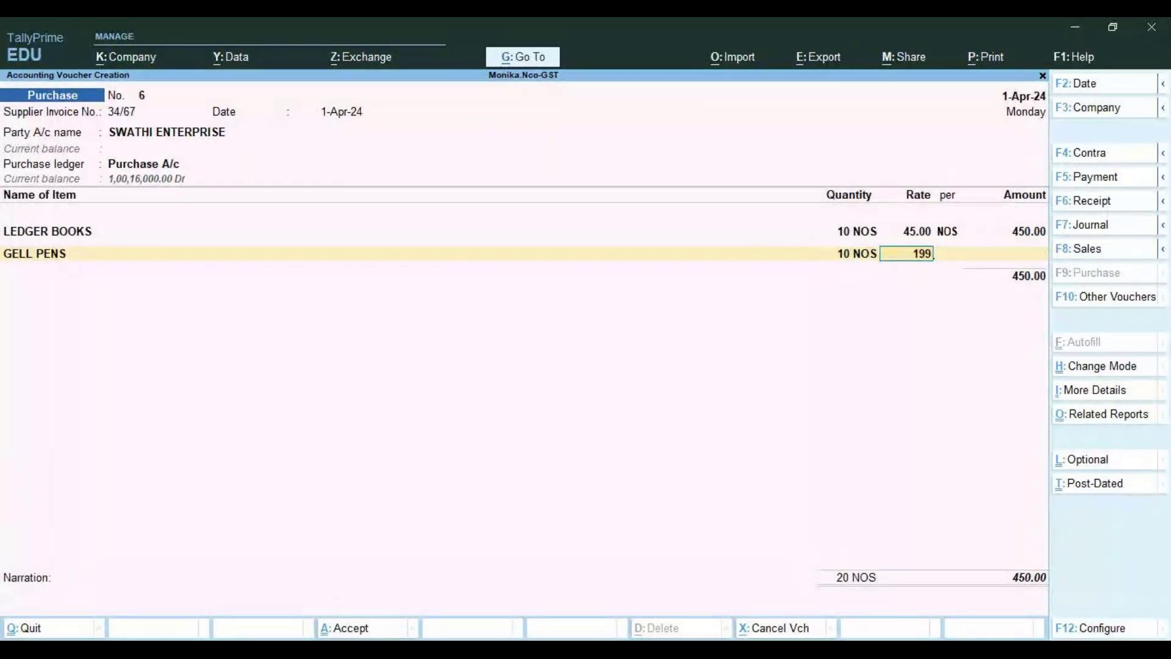
key("BackSpace")
key("BackSpace")
type("00")
key("Return")
key("Return")
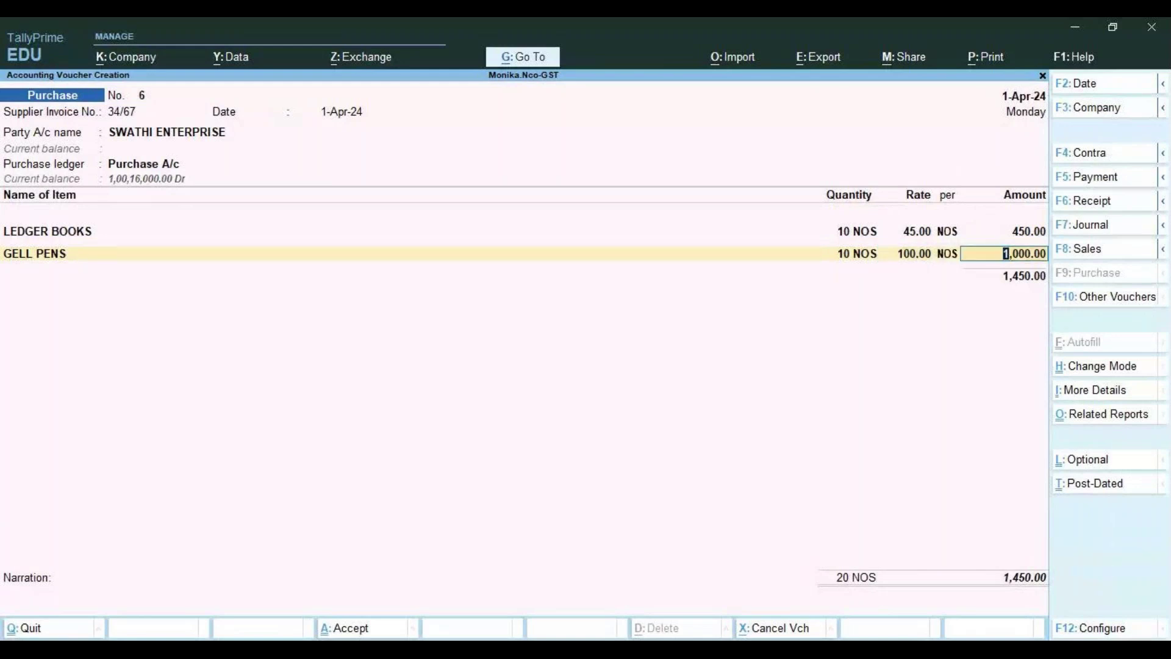
key("Return")
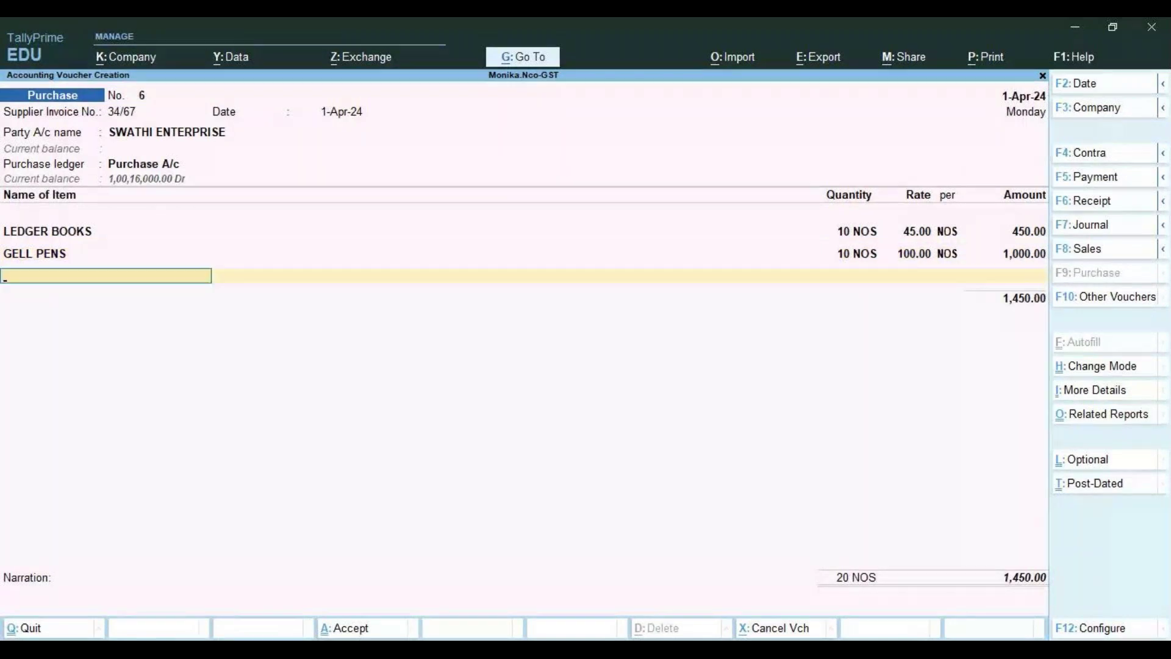
Add Central Tax and Stat Tax ledgers of 117.00 each and accept bill-wise details
key("Return")
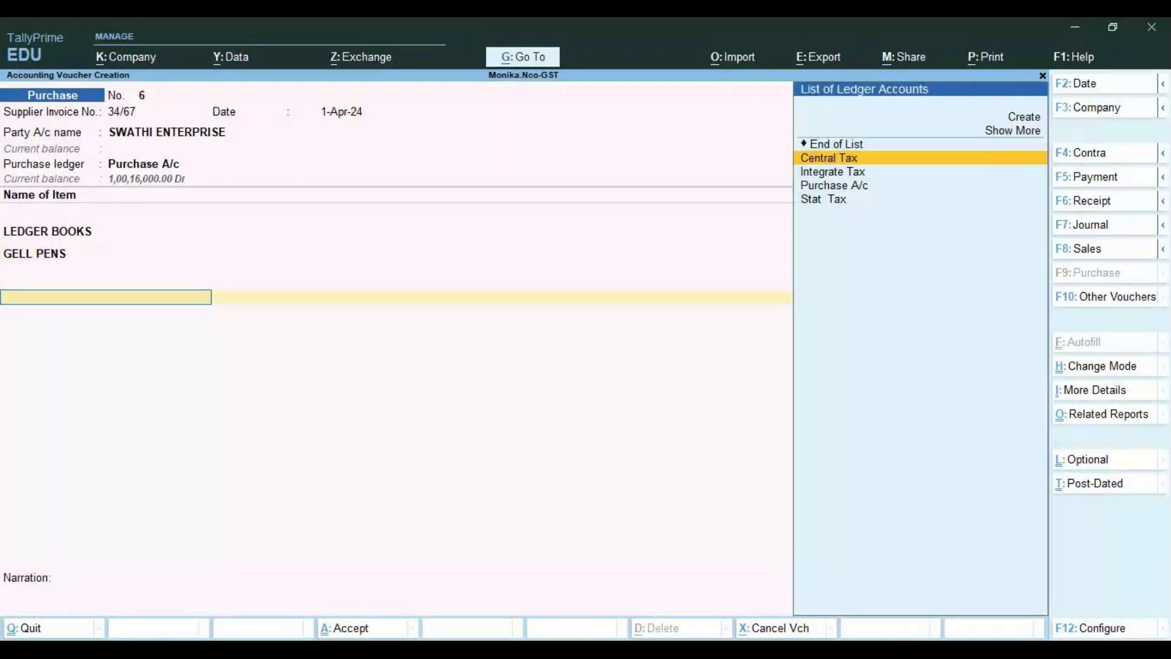
key("Return")
key("Return")
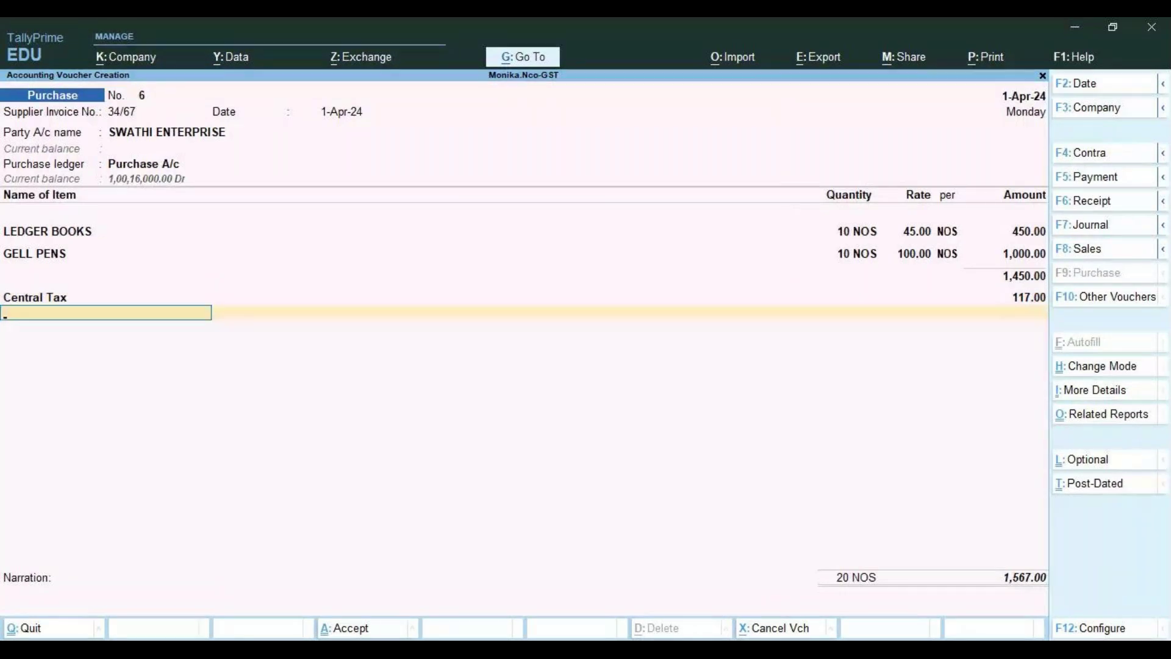
type("S")
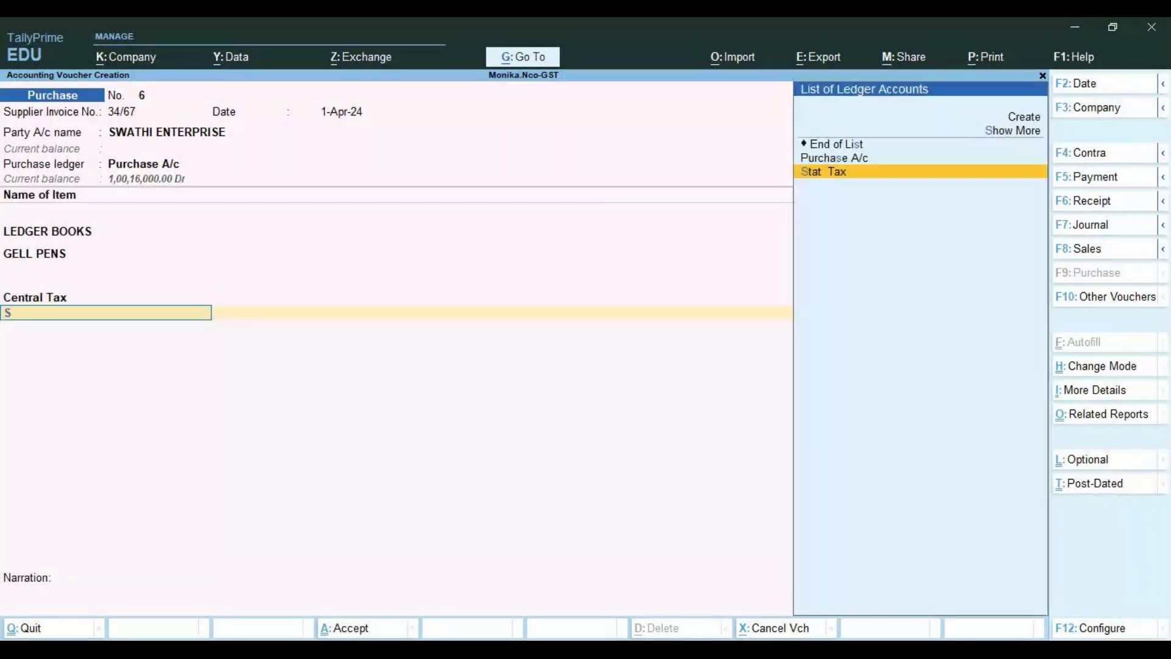
key("Return")
key("Return")
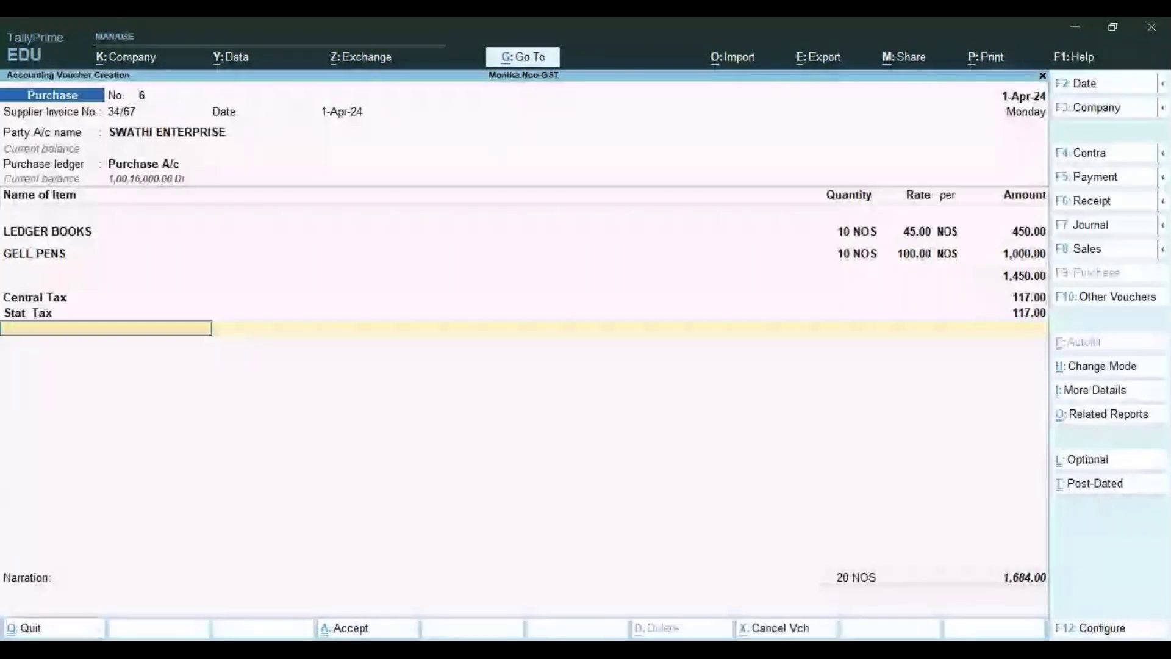
key("Return")
key("Return")
key("Return")
key("Return")
key("Return")
key("Return")
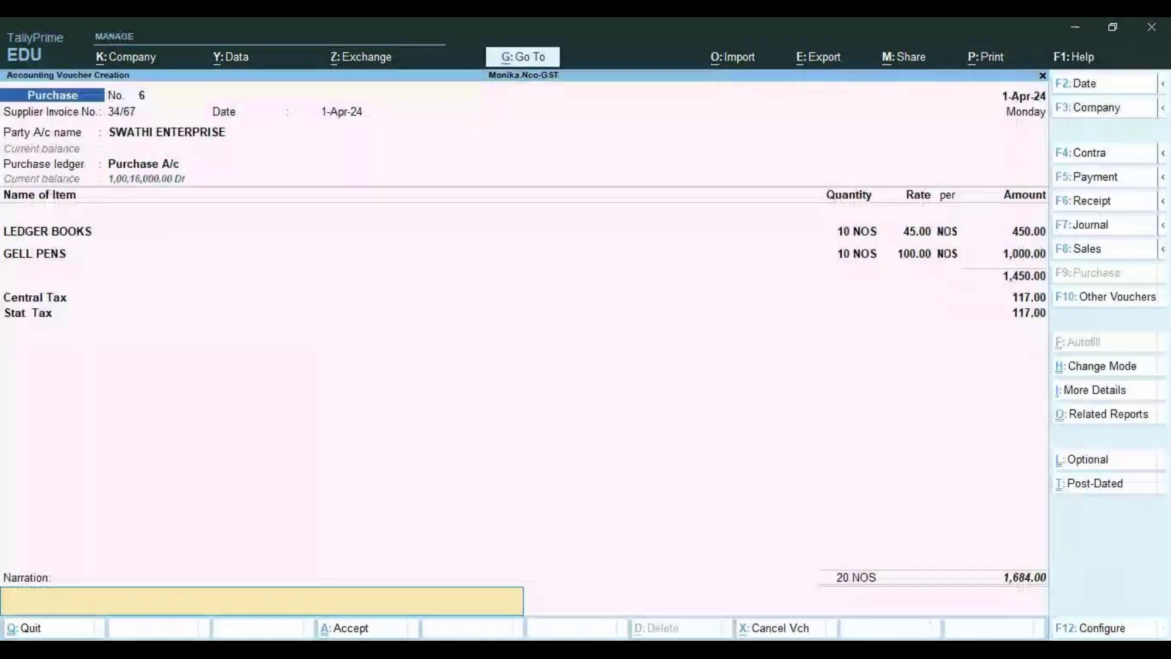
key("Return")
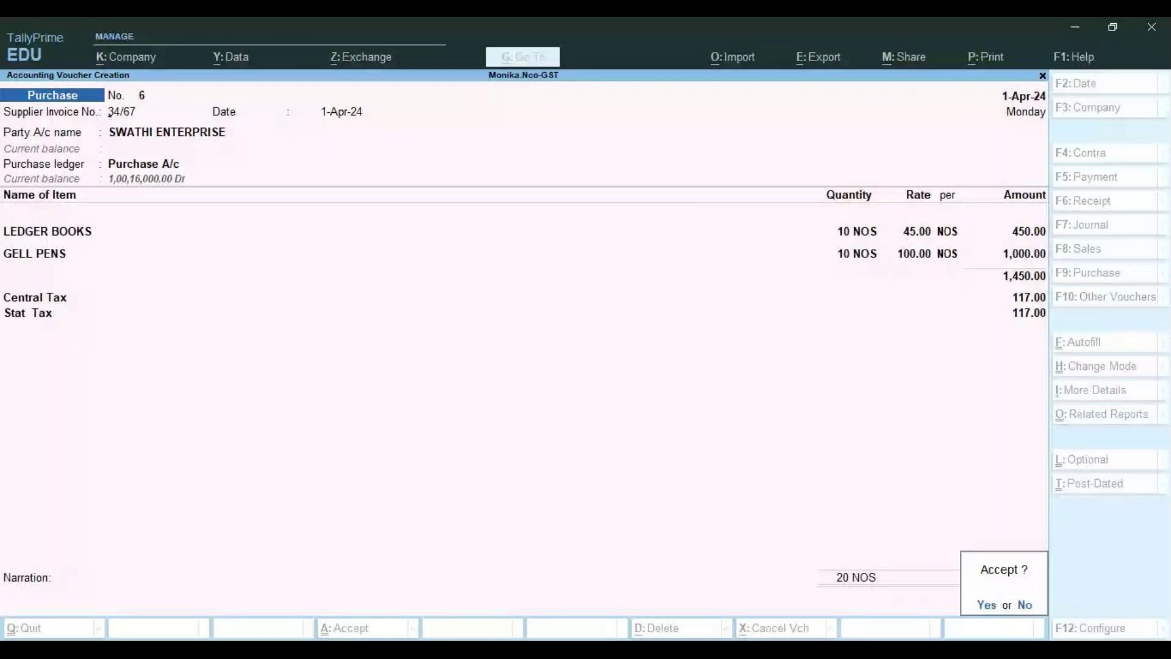
Save purchase voucher No. 6 and enter supplier invoice number 34/67 on voucher No. 7
key("Return")
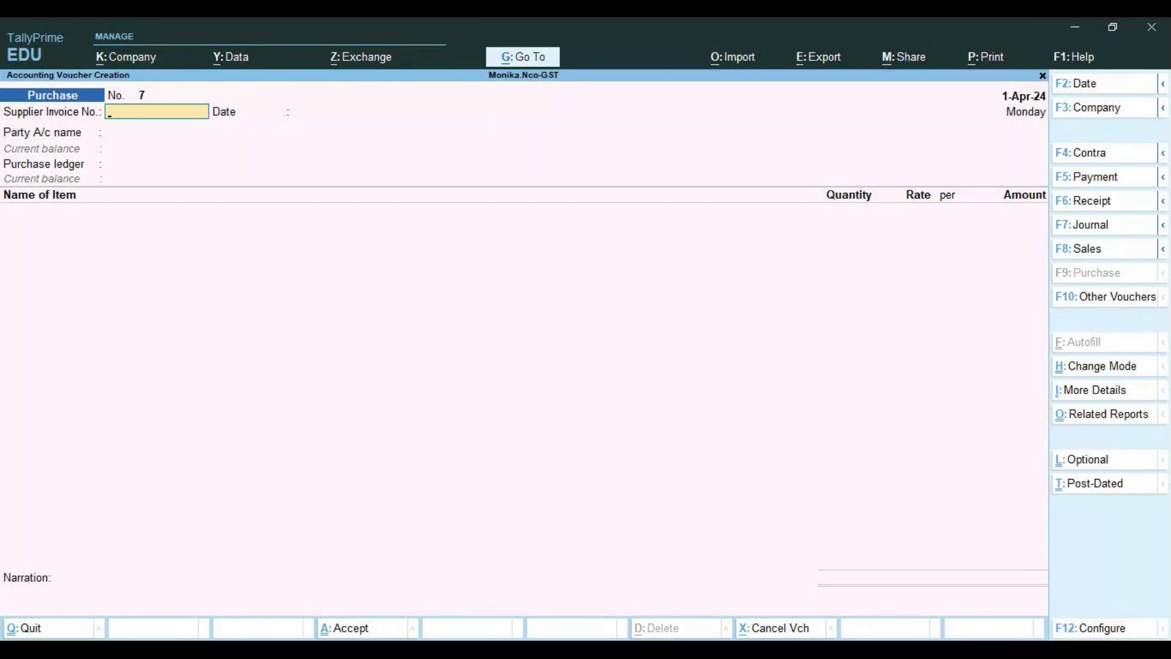
type("P")
key("BackSpace")
type("34/67")
key("Return")
key("Return")
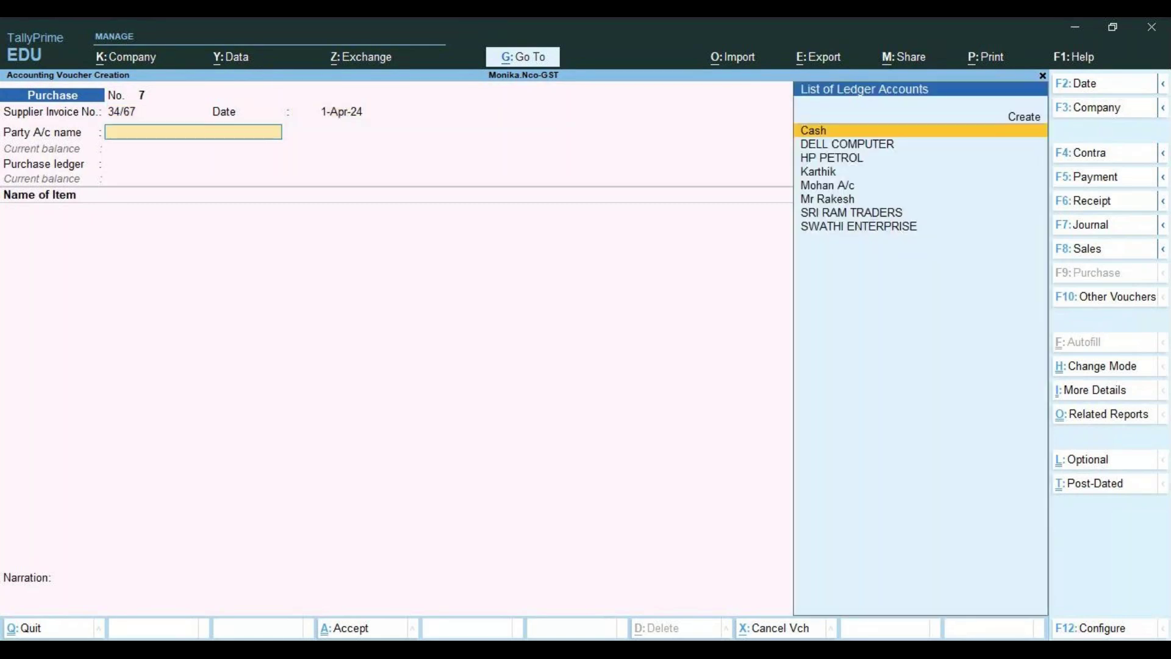
Clear the mistyped date text, keep 1-Apr-24, and choose to create a new party ledger
key("BackSpace")
type("PA")
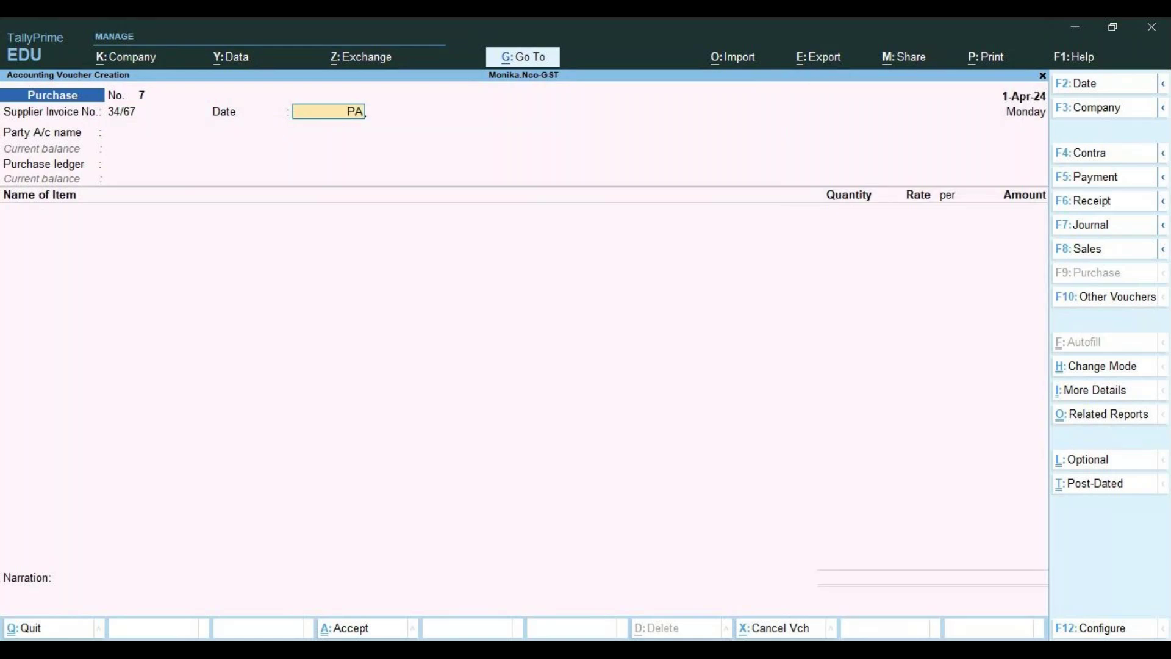
key("BackSpace")
type("ILL")
type("A")
key("BackSpace")
key("BackSpace")
key("BackSpace")
key("BackSpace")
key("BackSpace")
key("Return")
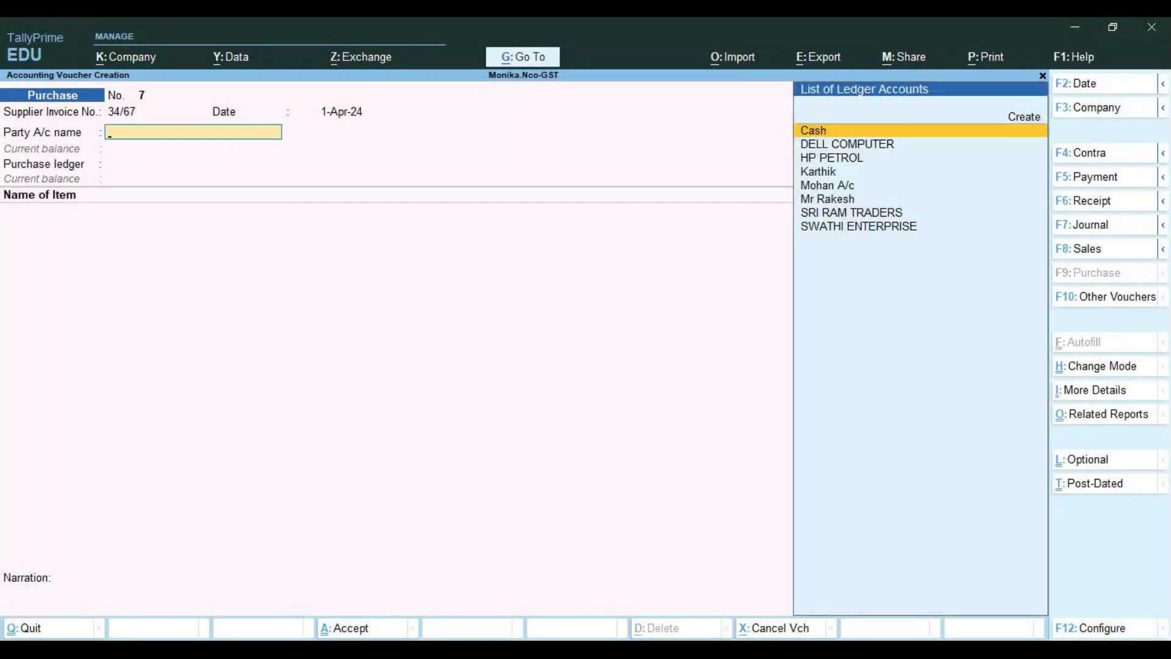
key("Up")
Create party ledger PIALLI TRADERS and proceed with Purchase A/c to the item line
key("Return")
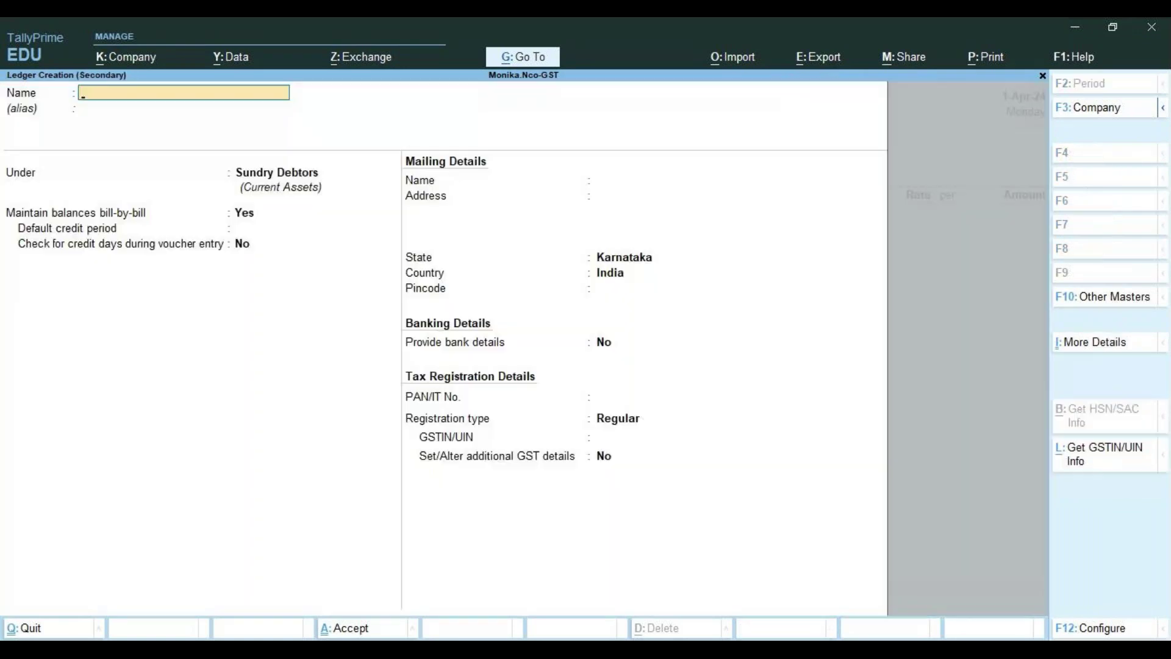
type("PIALLI TRADERS")
key("Return")
key("Return")
key("Return")
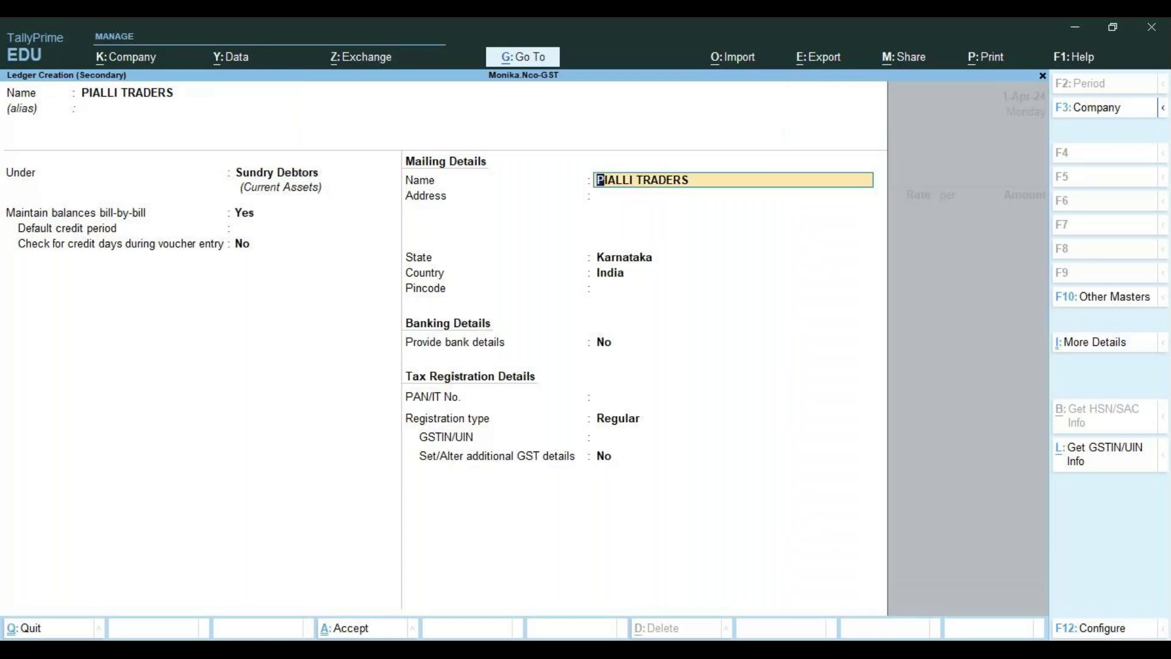
key("Return")
key("Return")
key("Return")
key("Return")
key("Return")
key("Return")
key("Return")
key("Return")
key("Return")
key("Return")
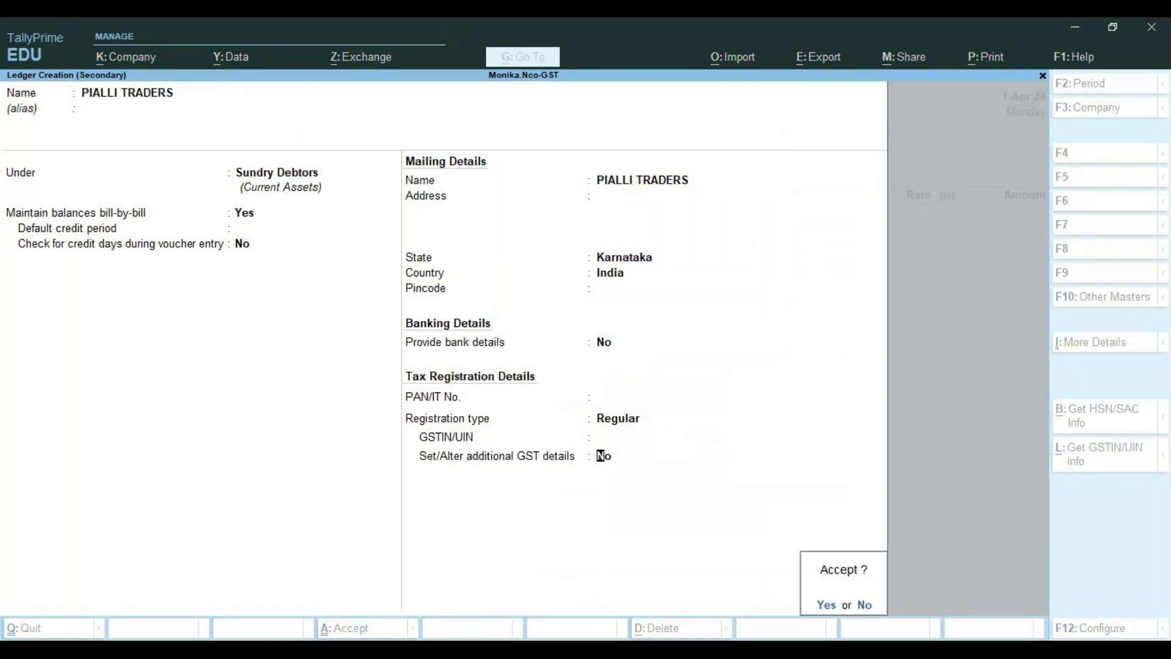
key("Return")
key("Return")
key("Return")
key("Return")
key("Return")
key("Return")
key("Return")
key("Return")
key("Return")
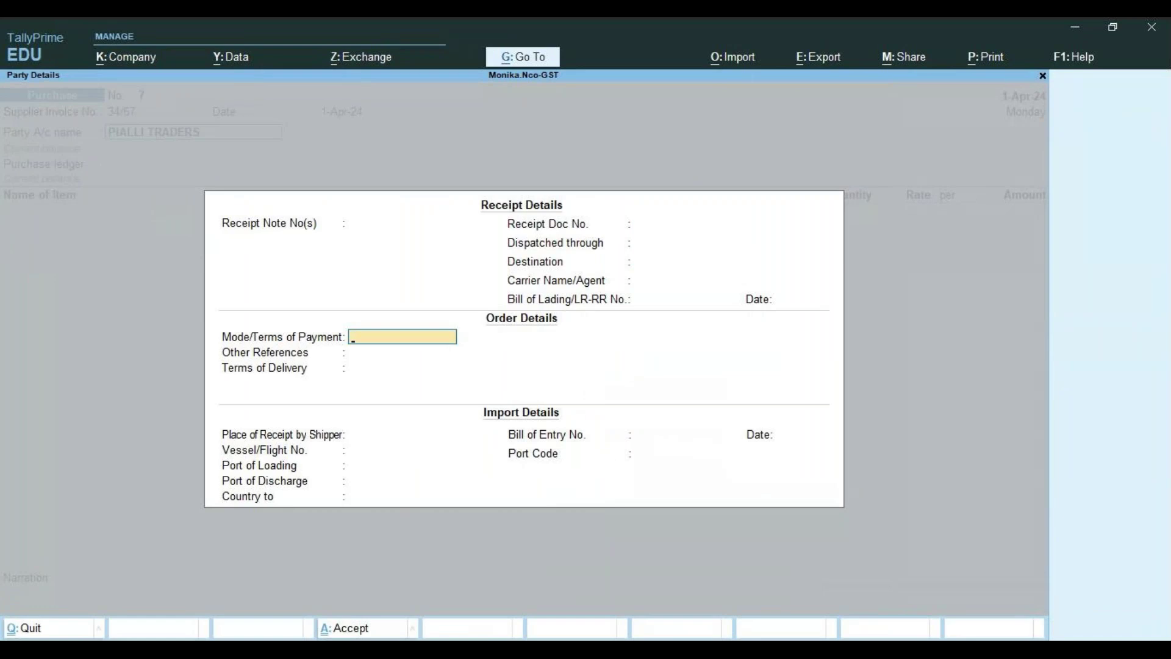
key("Return")
key("Return")
key("Return")
key("Return")
key("Return")
key("Return")
key("Return")
key("Return")
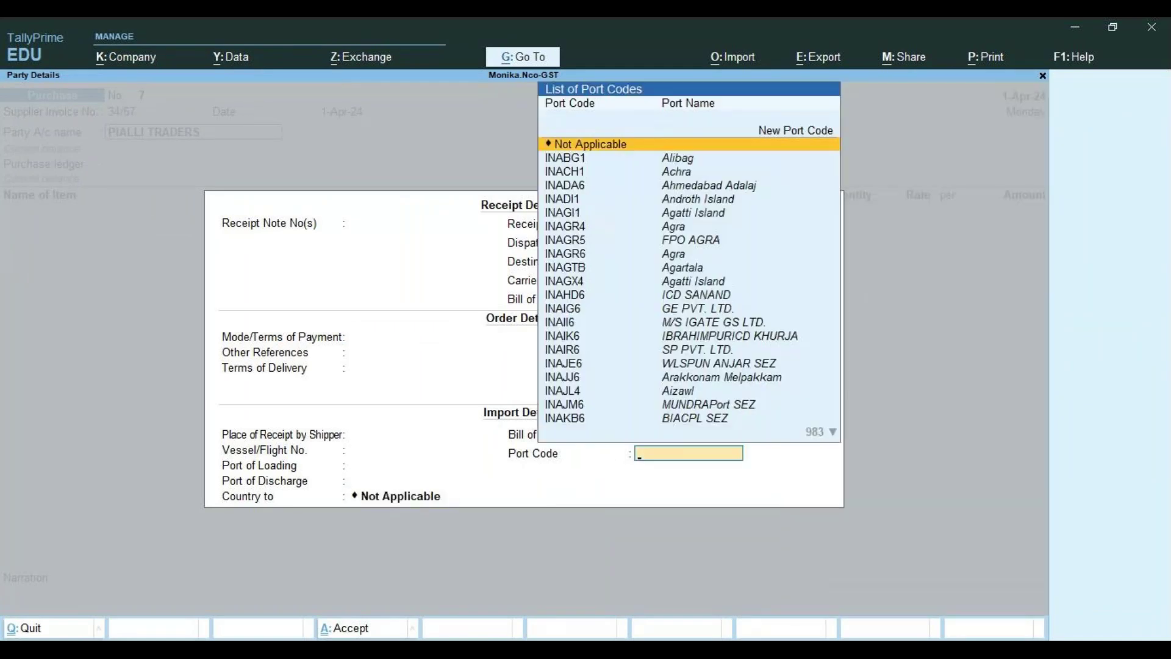
key("Return")
key("Return")
key("Return")
key("Return")
key("Return")
key("Return")
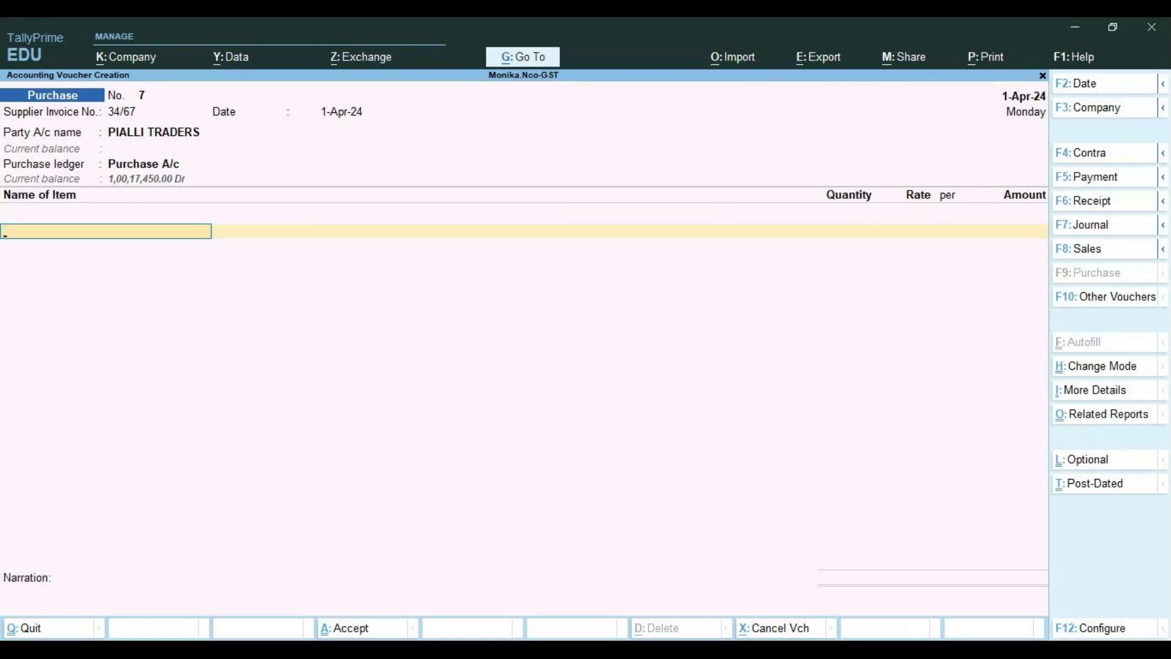
Start a new stock item named LOGISTICS PRINTERS from the item line
type("LO")
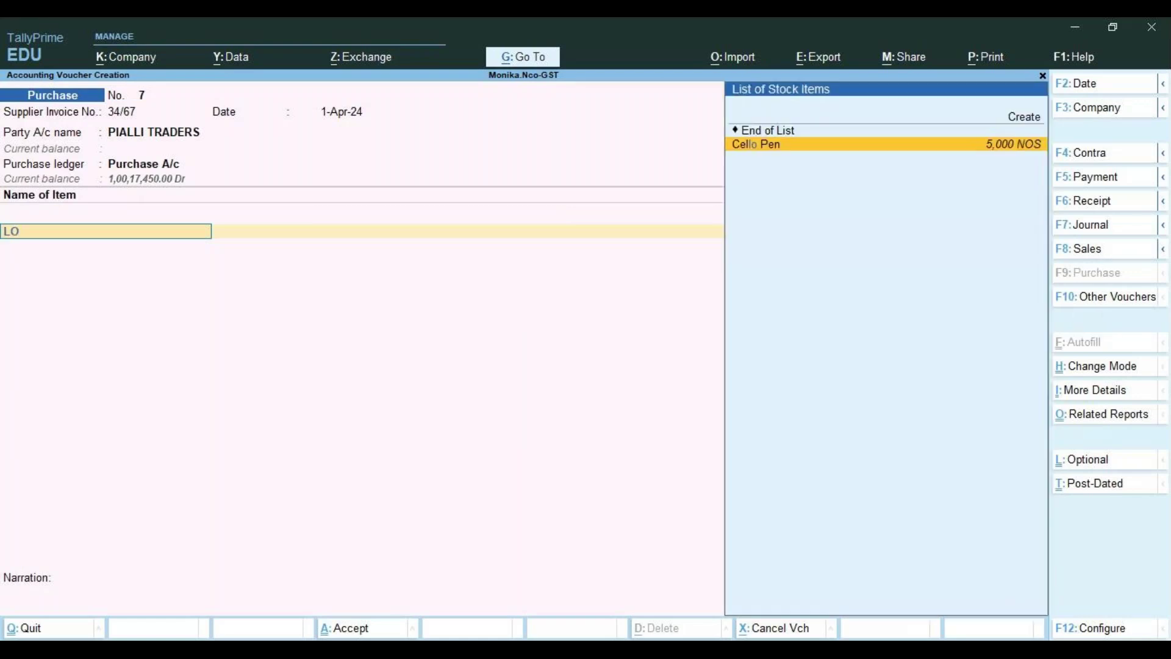
key("Up")
key("Up")
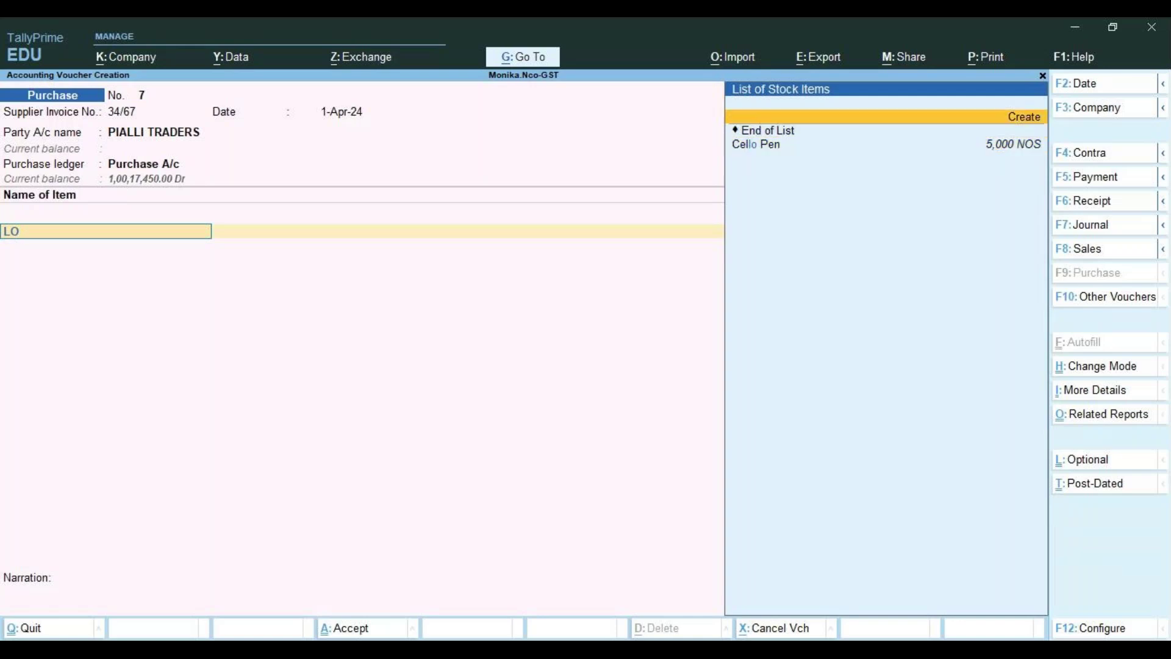
key("Return")
type("LOG")
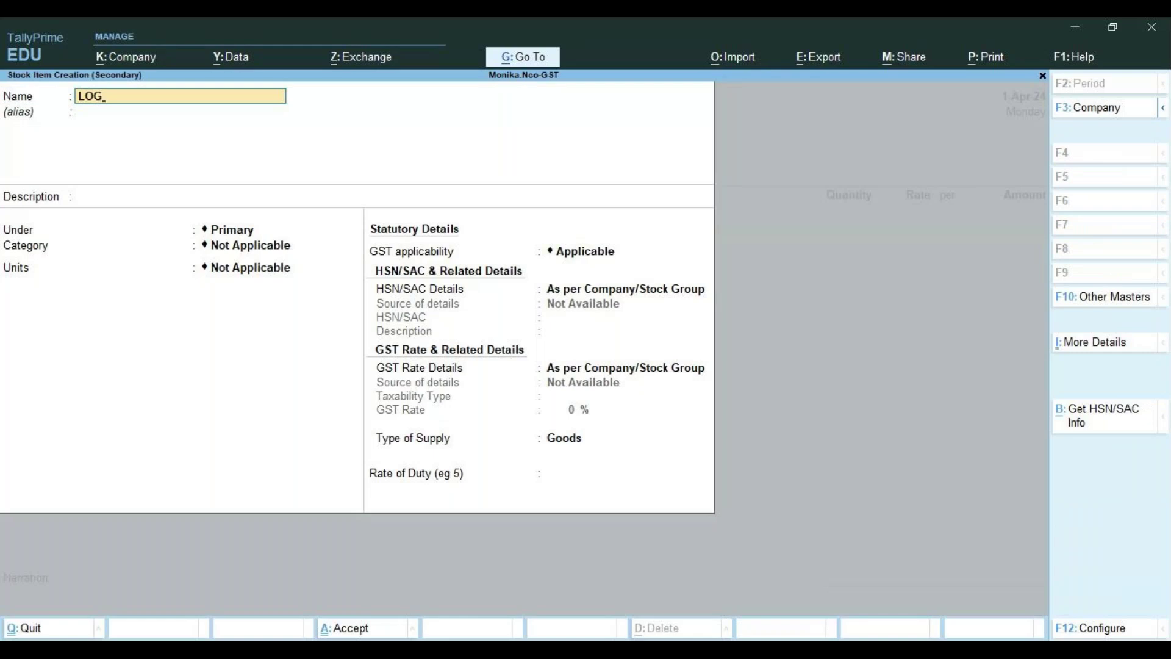
type("ISTICS PRINTERS")
key("Return")
key("Return")
key("Return")
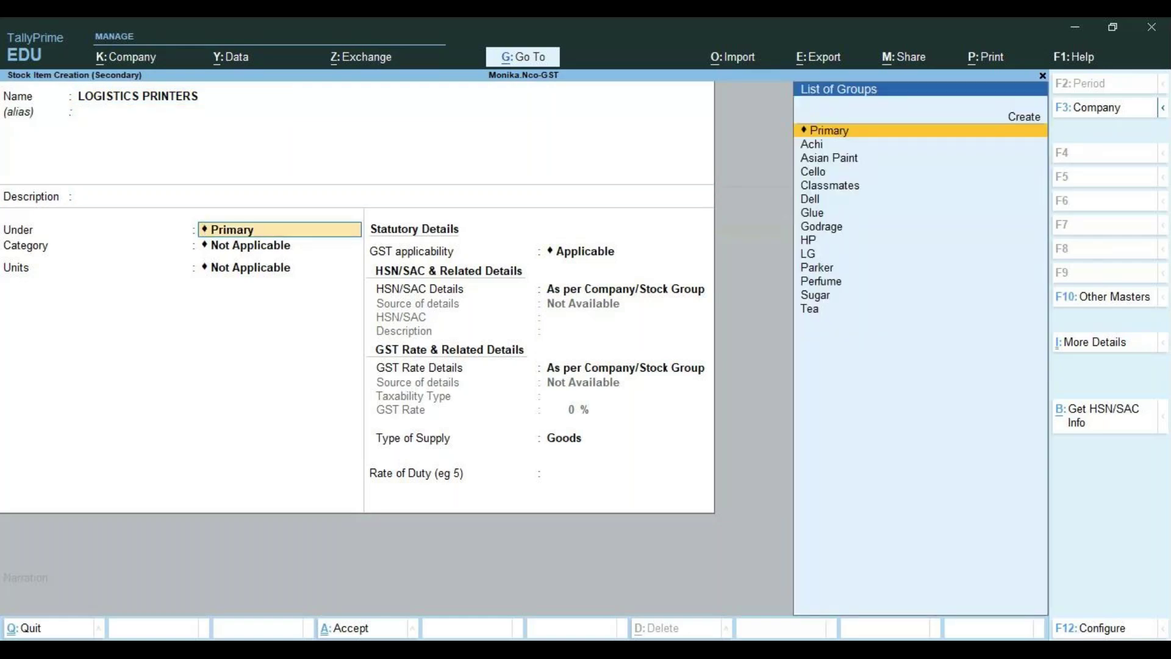
Set LOGISTICS PRINTERS under the HP group, category Electronics, units NOS
key("Down")
key("Down")
key("Down")
key("Down")
key("Down")
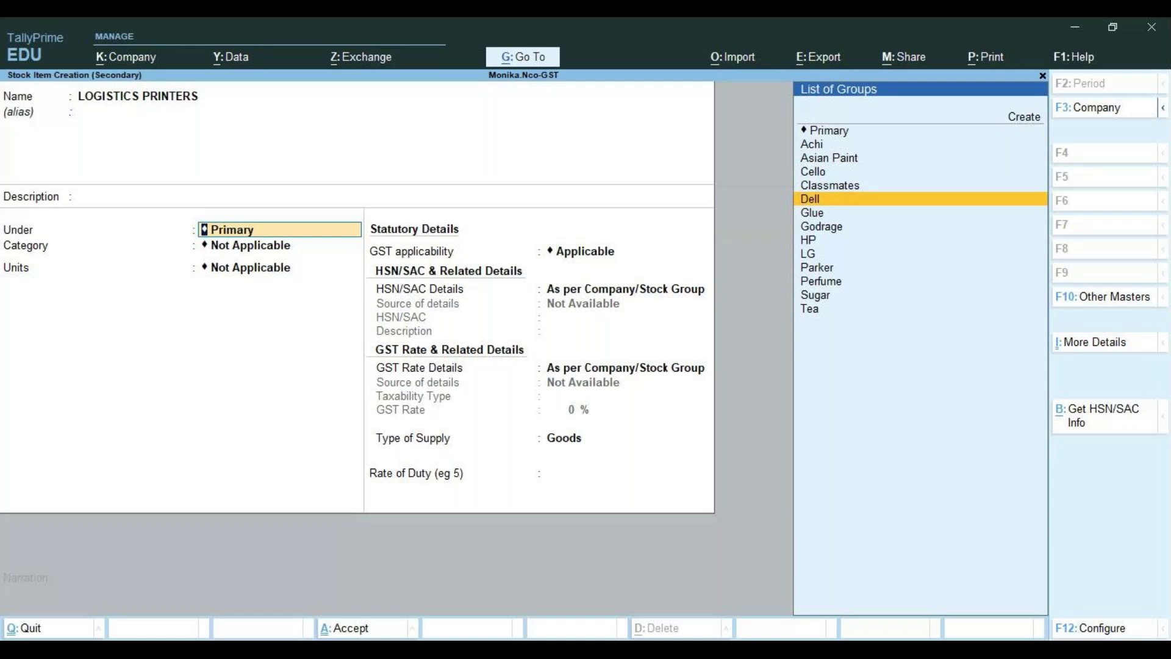
key("Down")
key("Down")
key("Down")
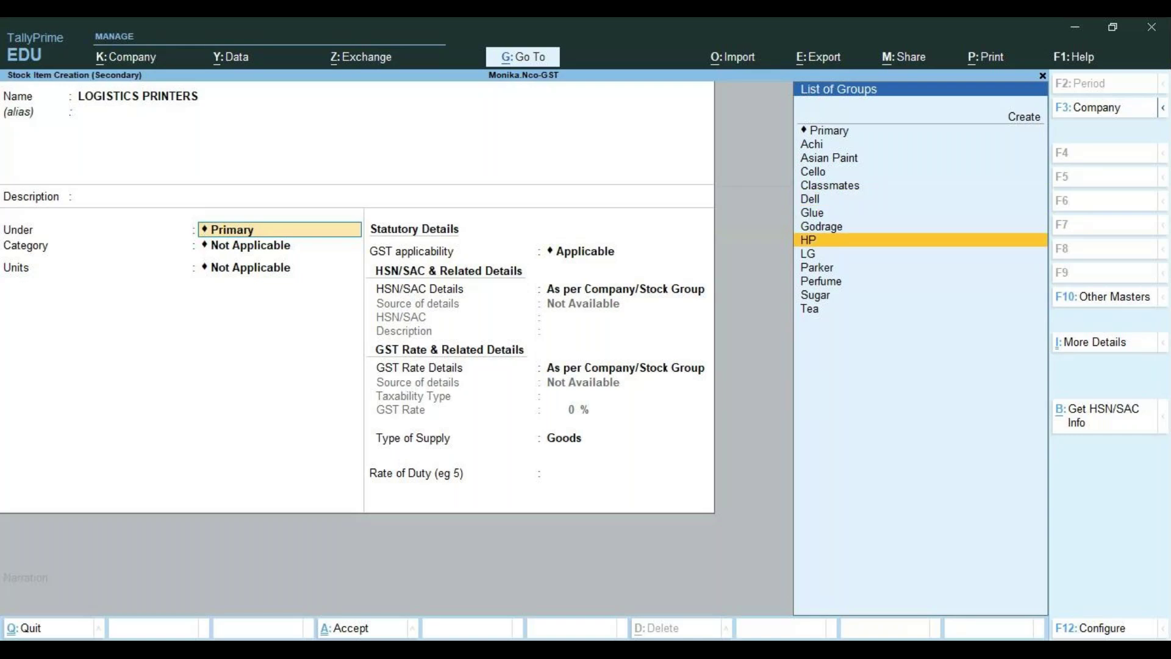
key("Return")
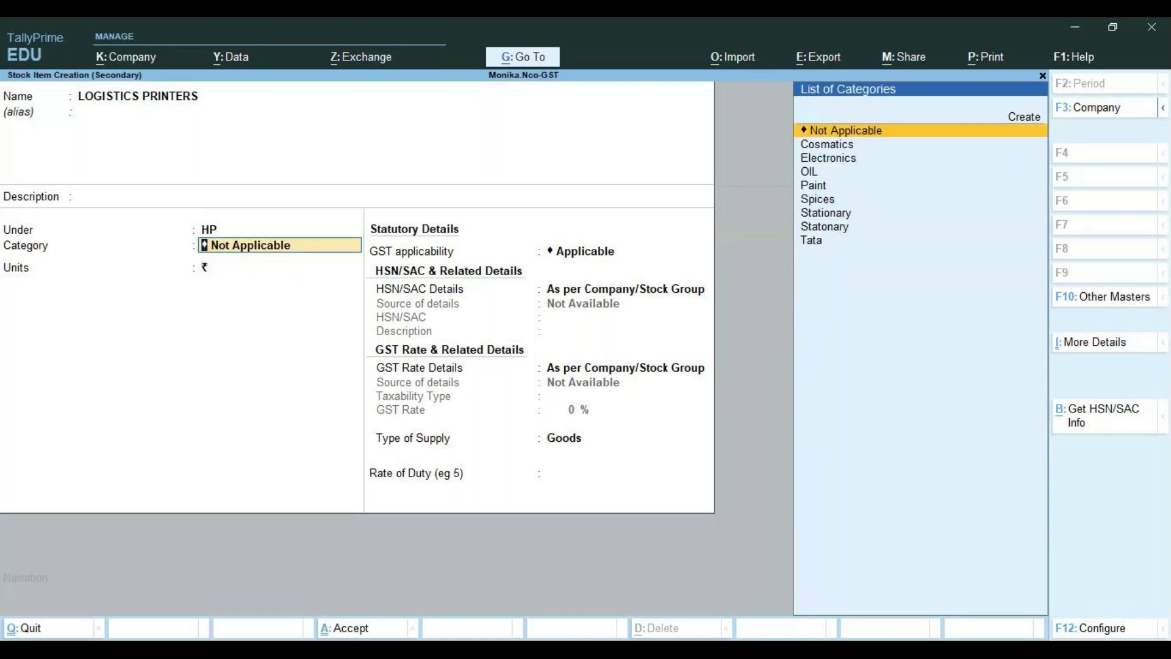
key("Up")
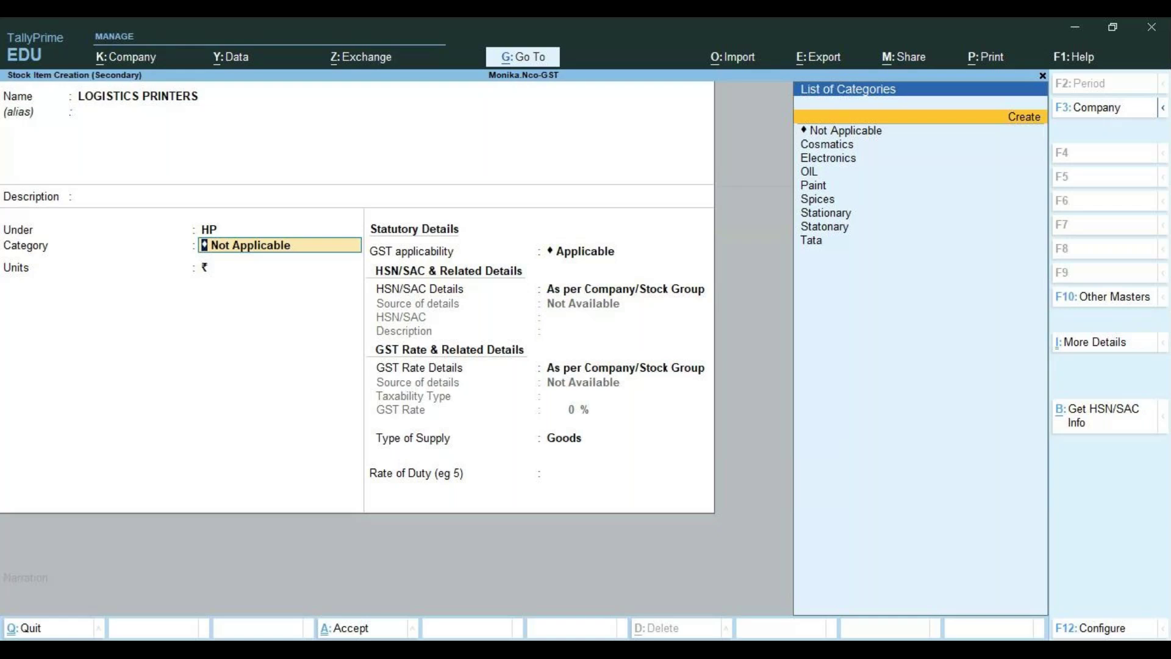
key("BackSpace")
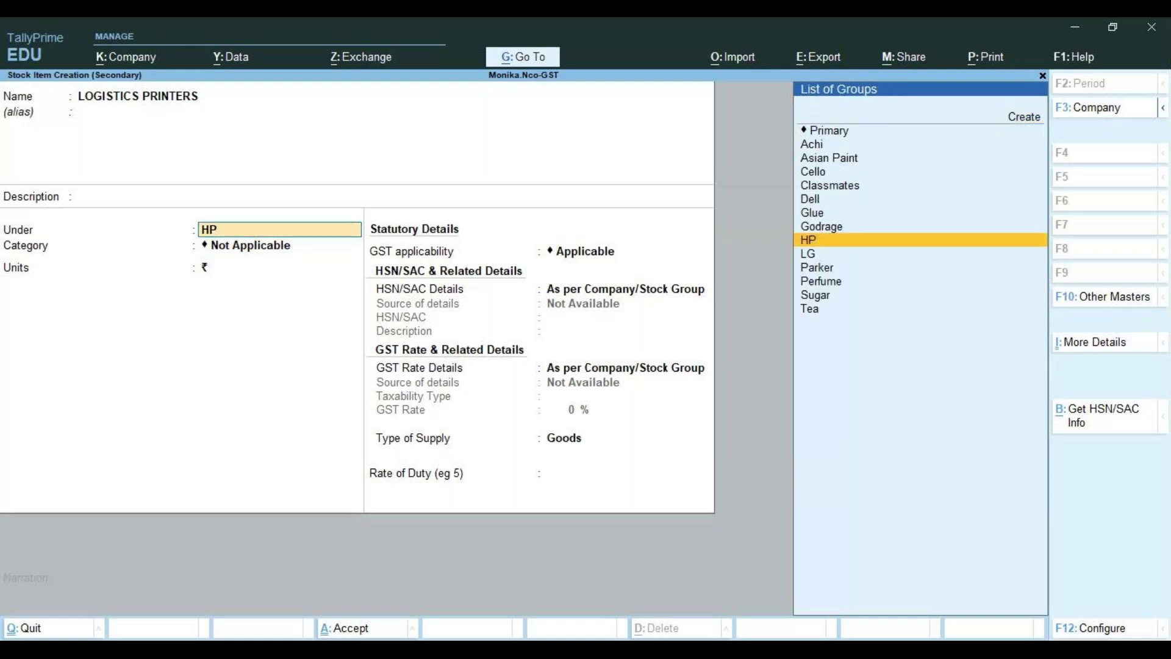
key("Return")
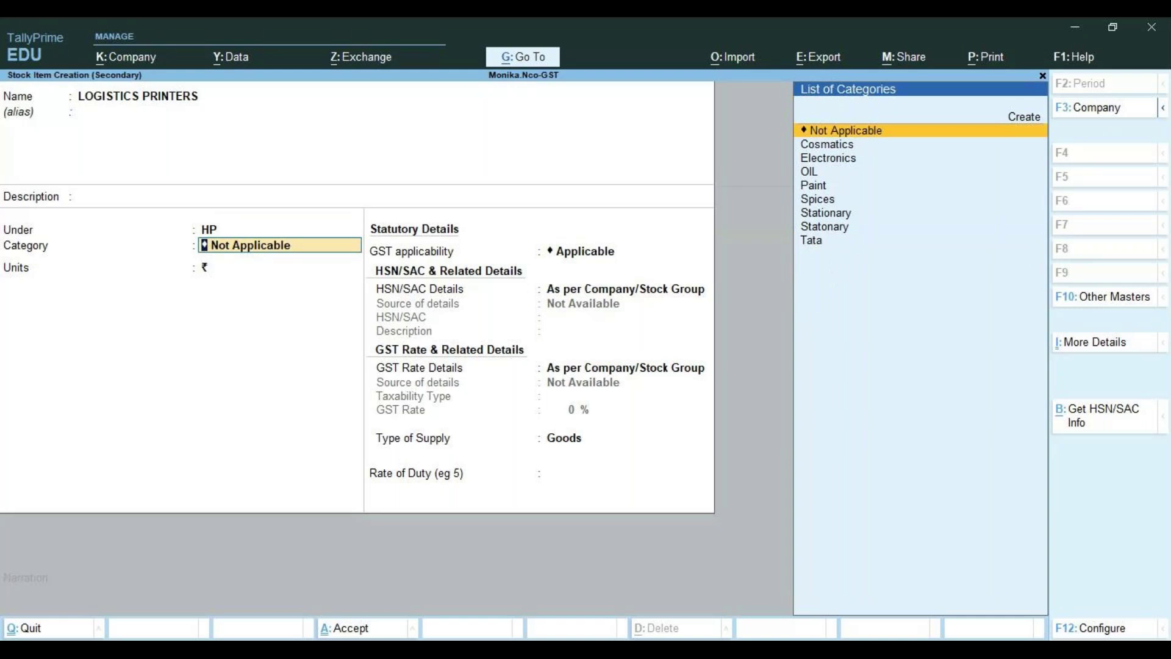
key("Down")
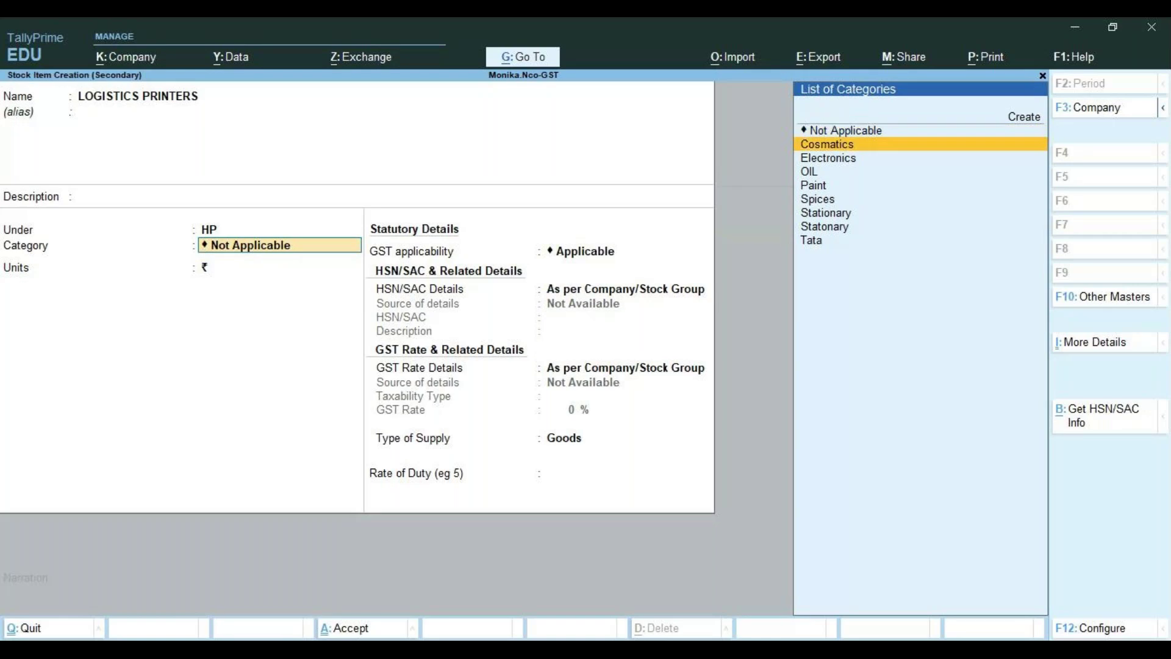
key("Down")
key("Return")
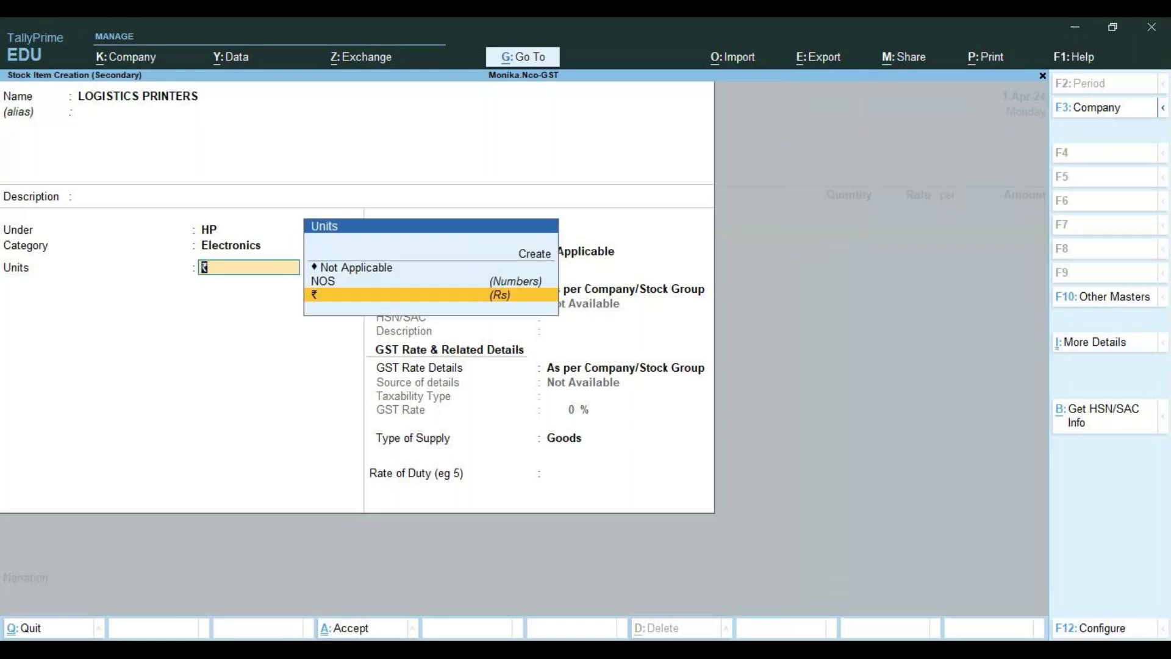
key("Up")
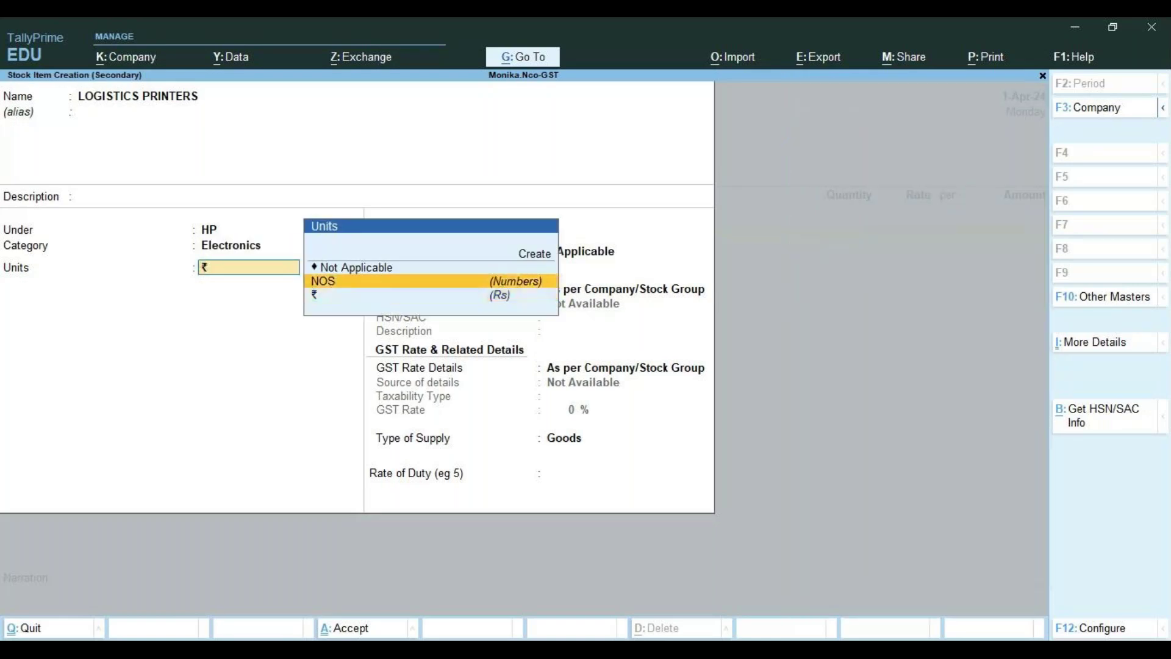
key("Return")
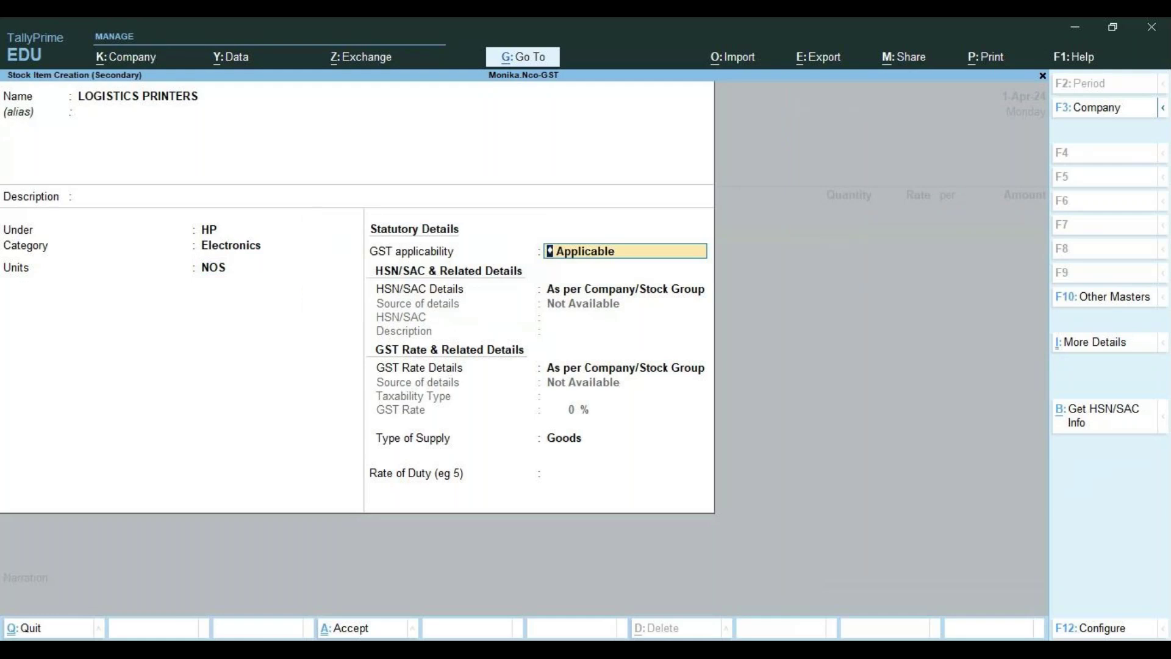
Keep GST applicable and specify HSN/SAC code 8534 for LOGISTICS PRINTERS
key("Return")
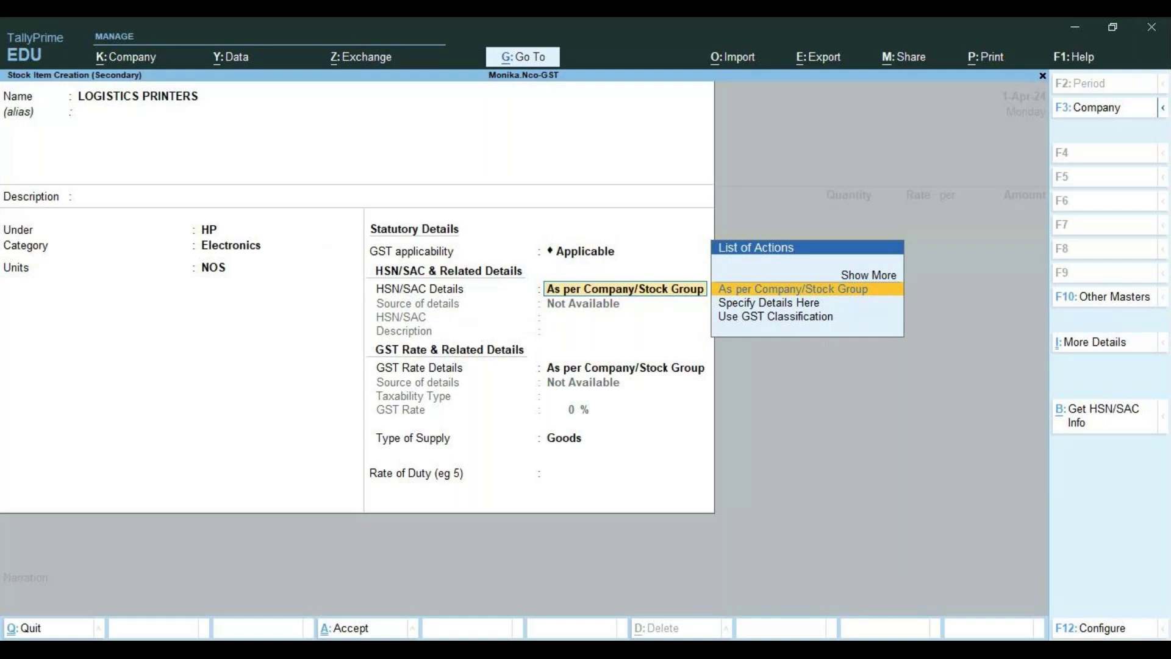
key("Down")
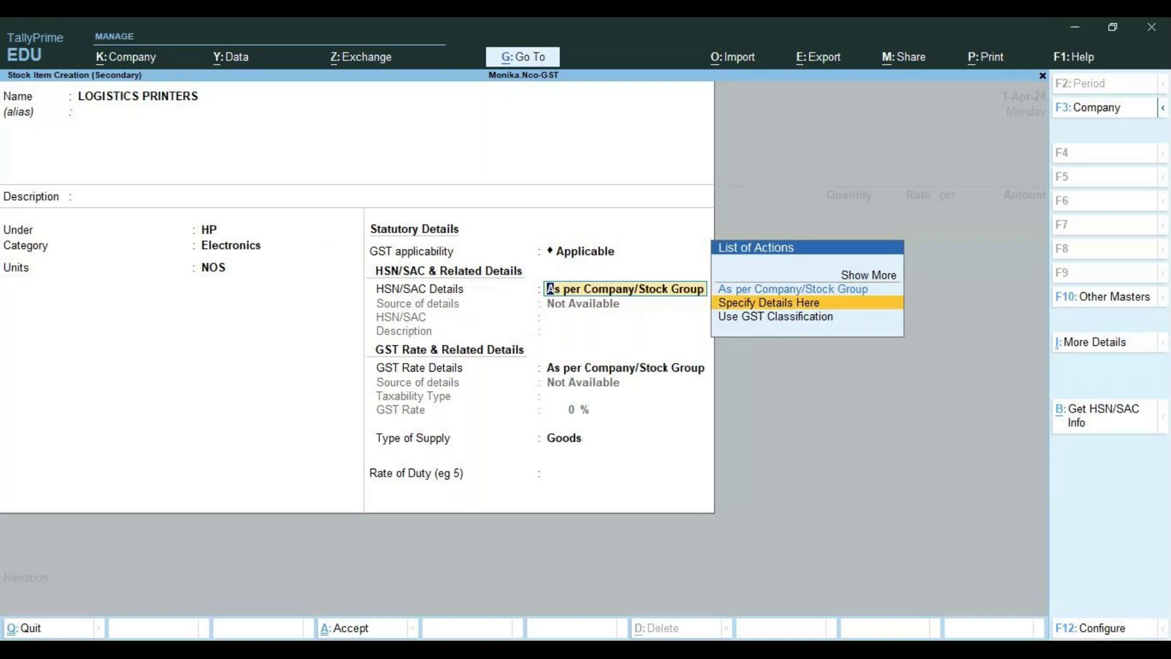
key("Return")
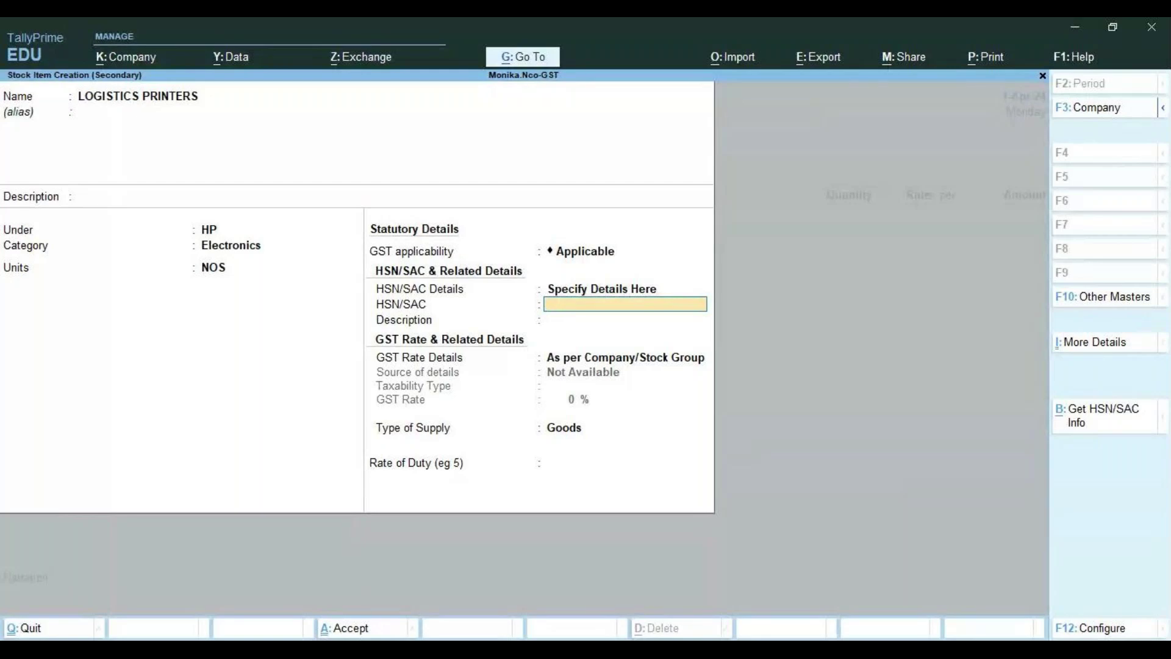
type("8")
type("534")
key("Return")
key("Return")
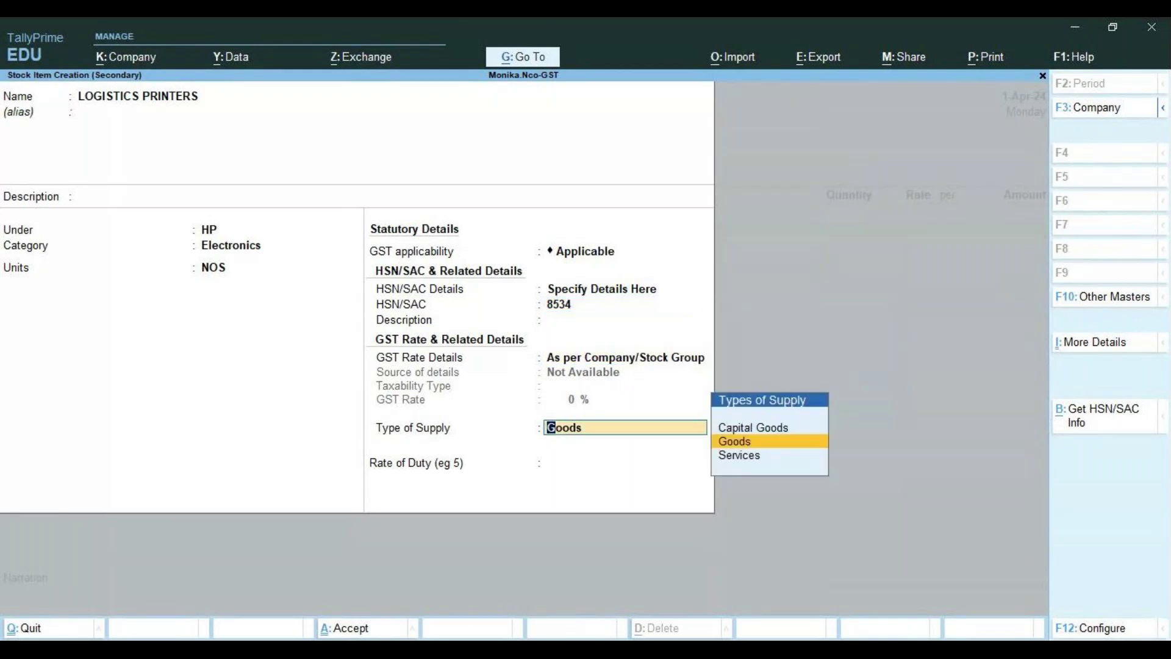
Set LOGISTICS PRINTERS as taxable at 18% GST and pass the remaining statutory fields
key("BackSpace")
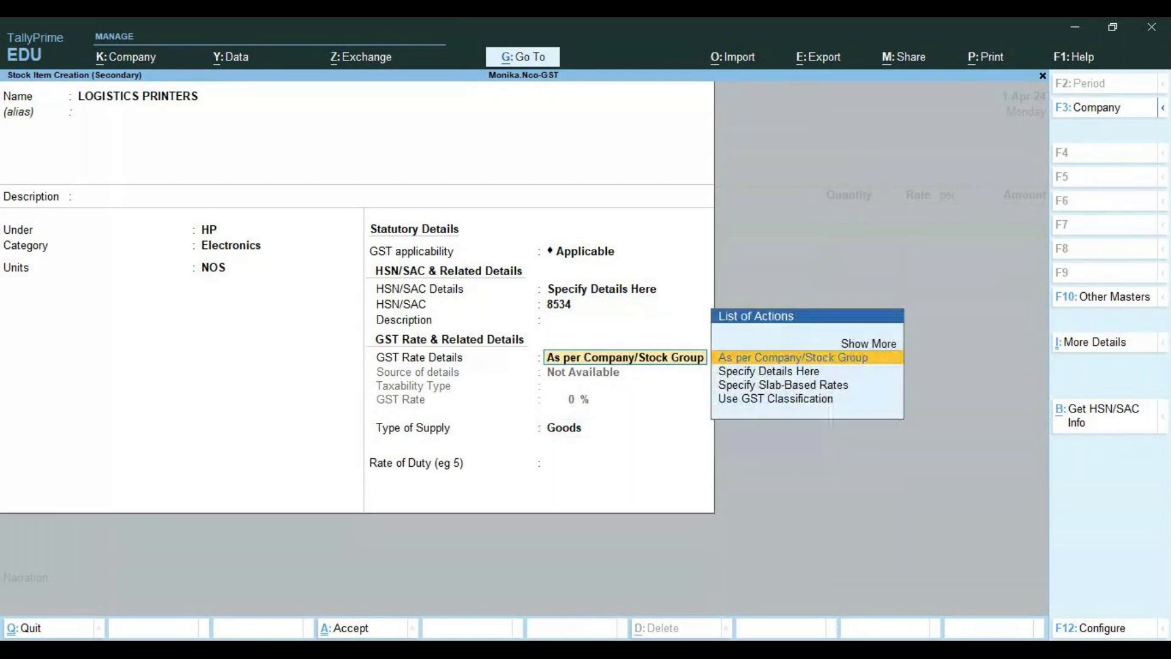
key("Down")
key("Return")
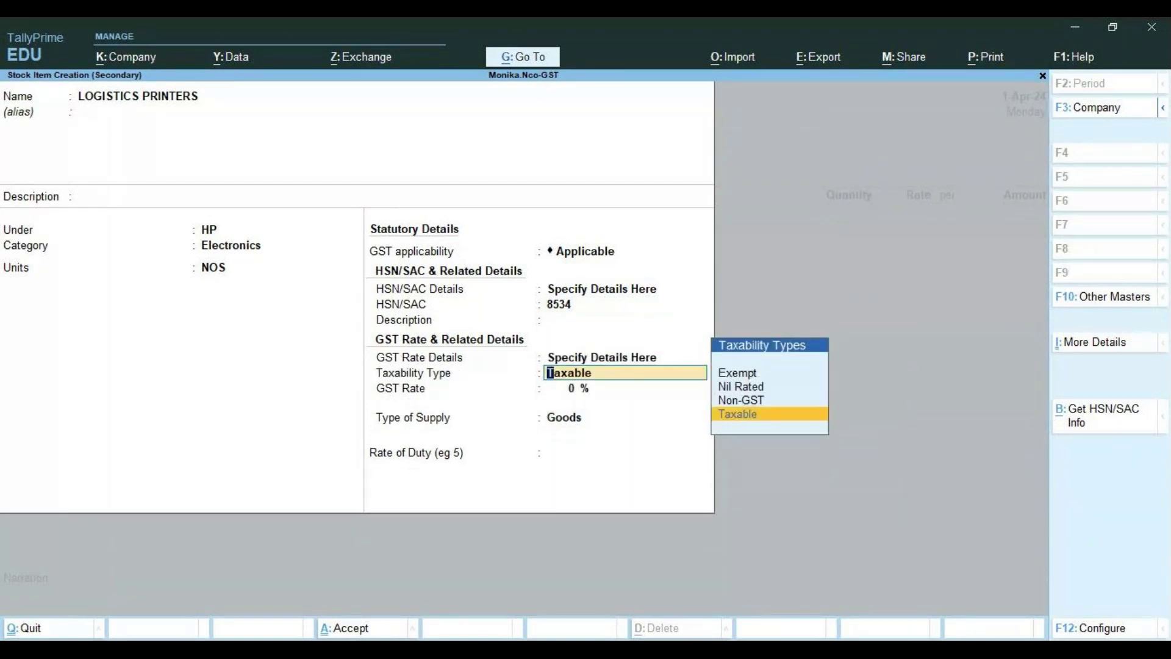
key("Return")
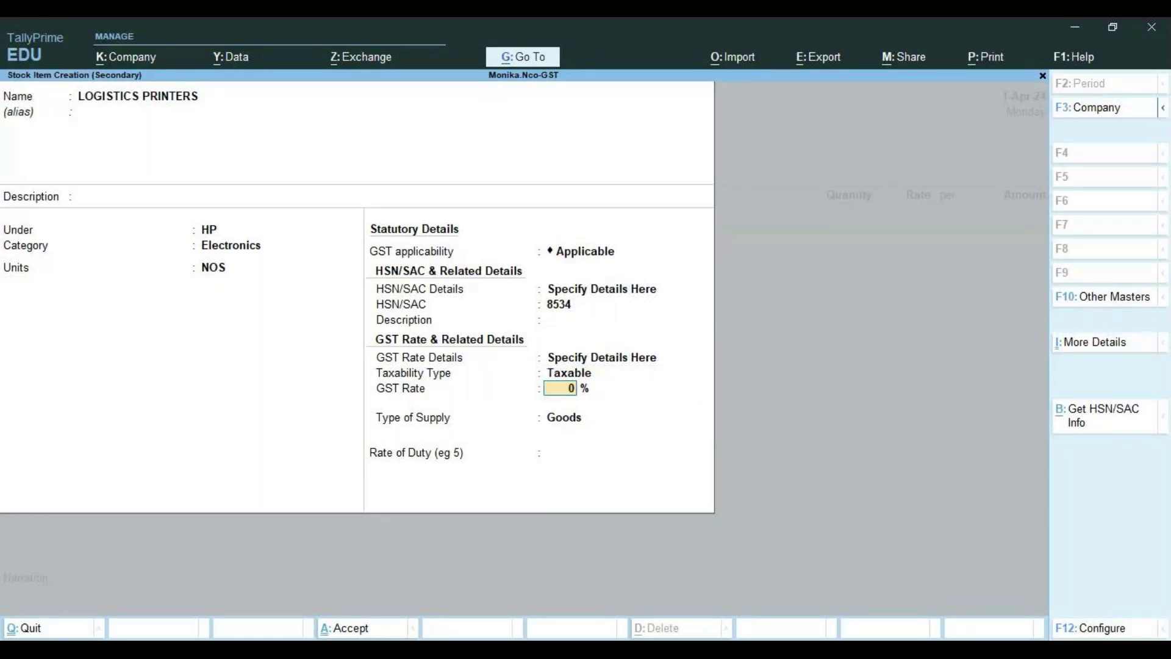
type("18")
key("Return")
key("Return")
key("Return")
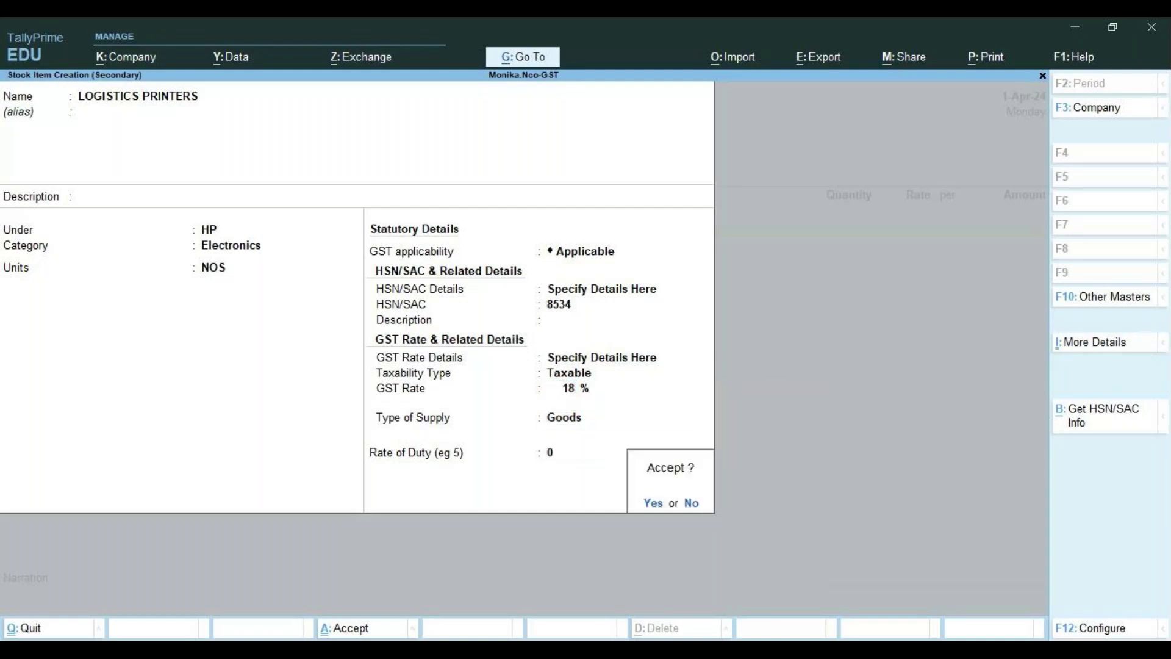
key("Return")
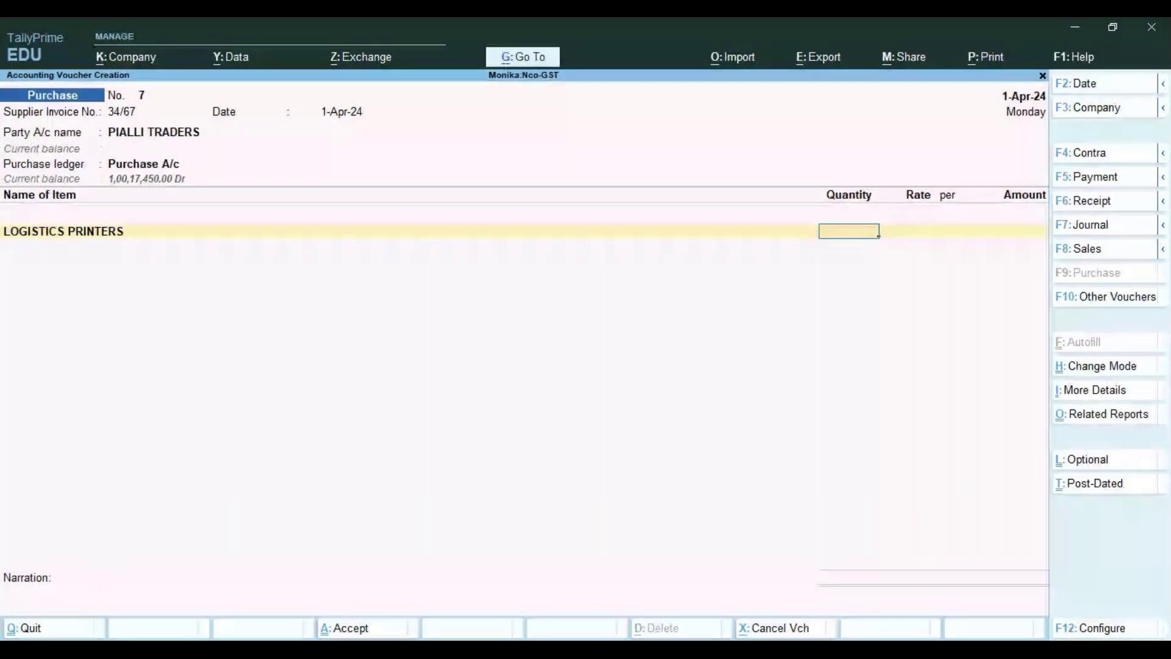
Enter 5 NOS of LOGISTICS PRINTERS at 15,000 each on voucher 7
type("5")
key("Return")
type("1")
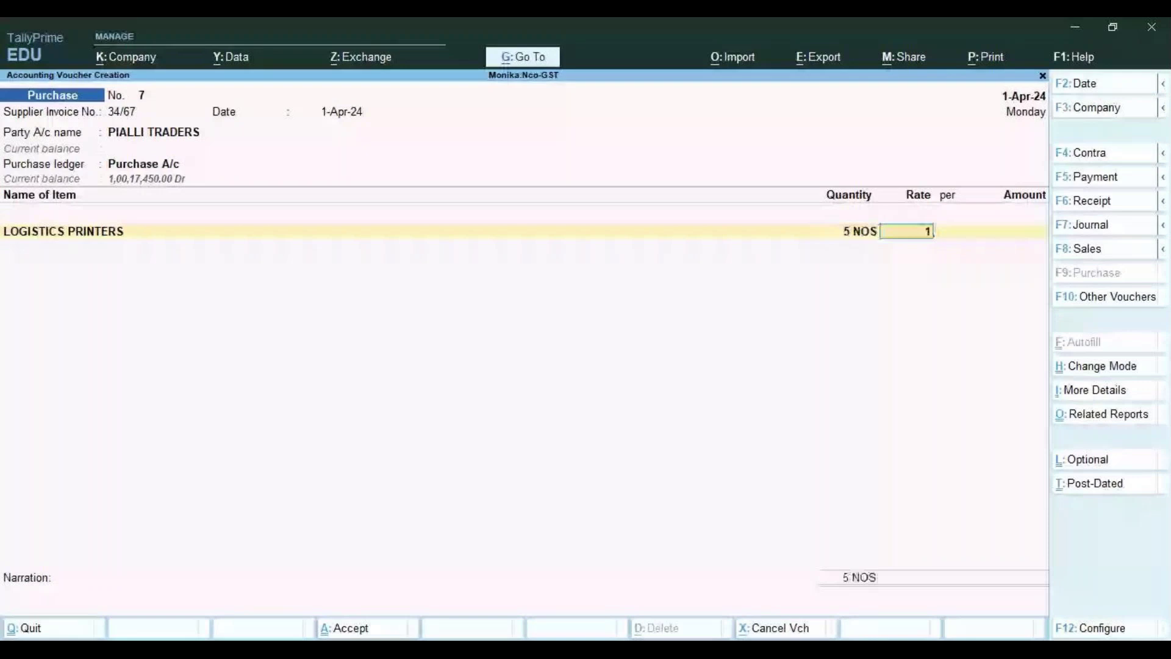
type("5,000")
key("Return")
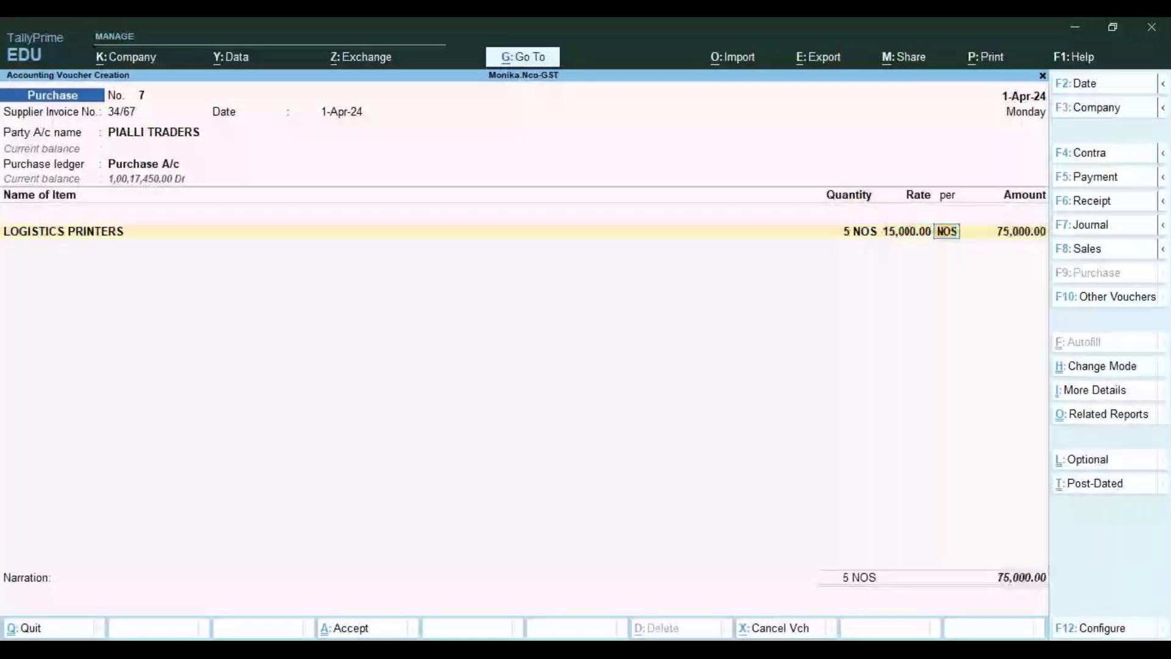
key("Return")
key("Return")
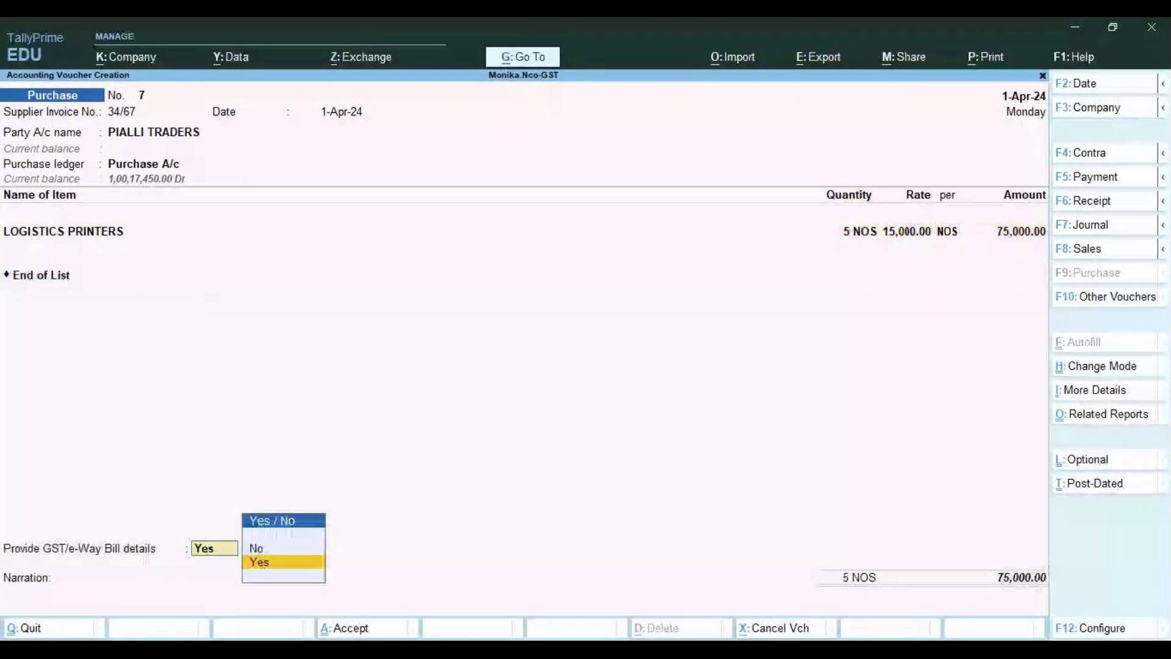
Add Central Tax and Stat Tax ledger lines of 6,750 each
key("Return")
key("Down")
key("Return")
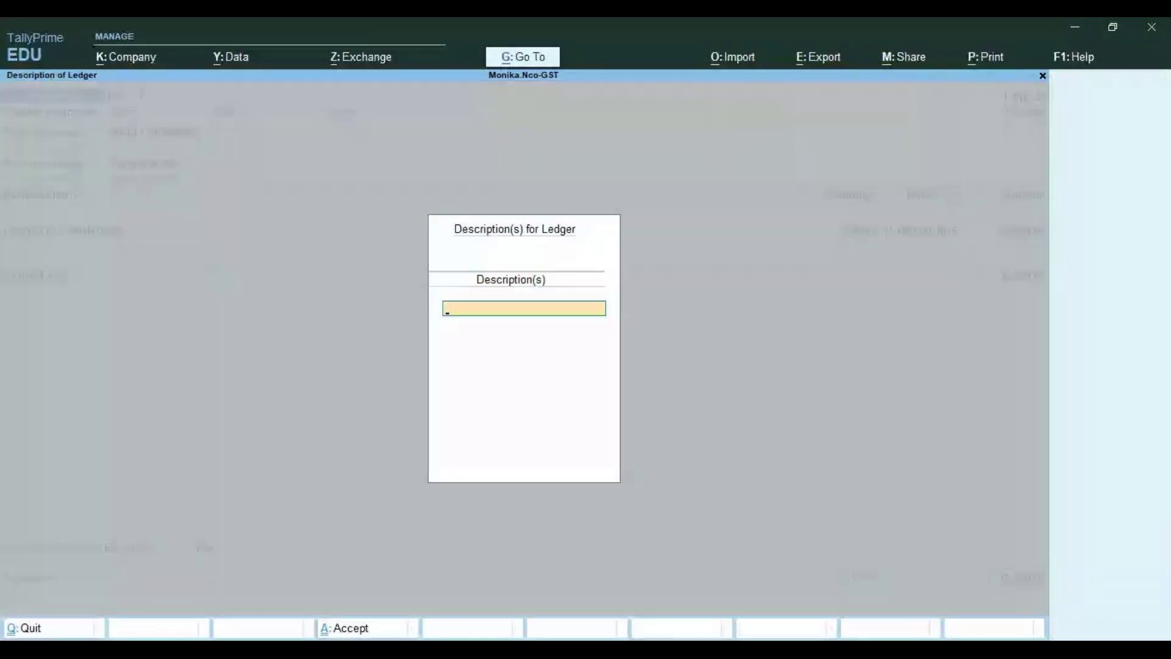
key("Return")
key("Return")
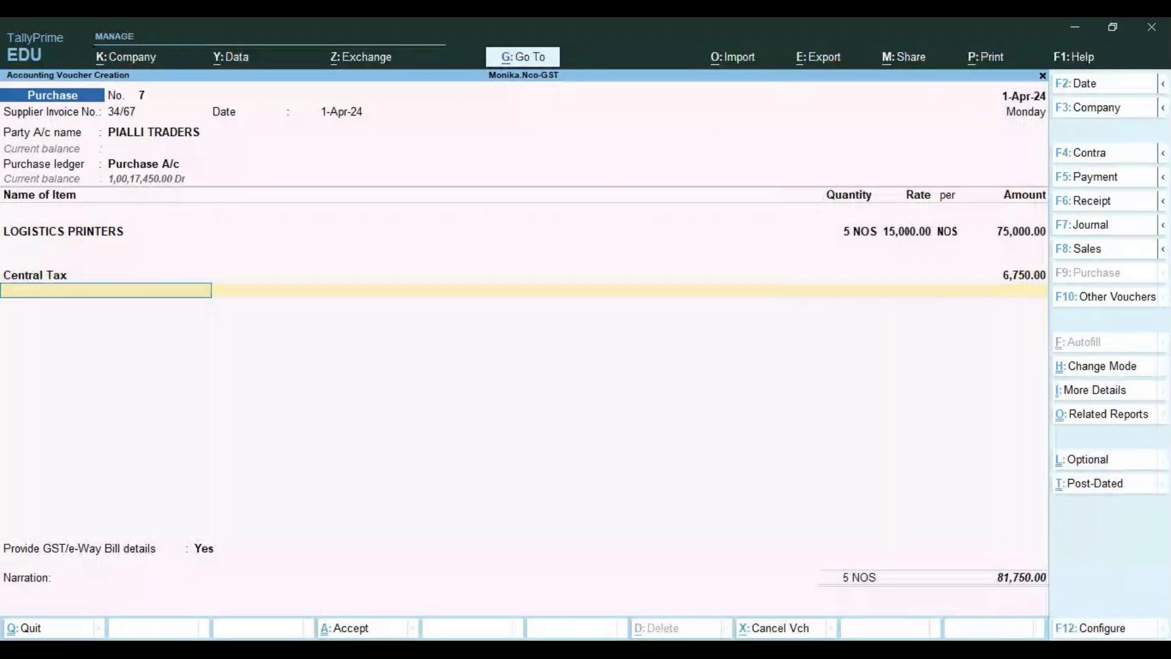
type("S")
key("Return")
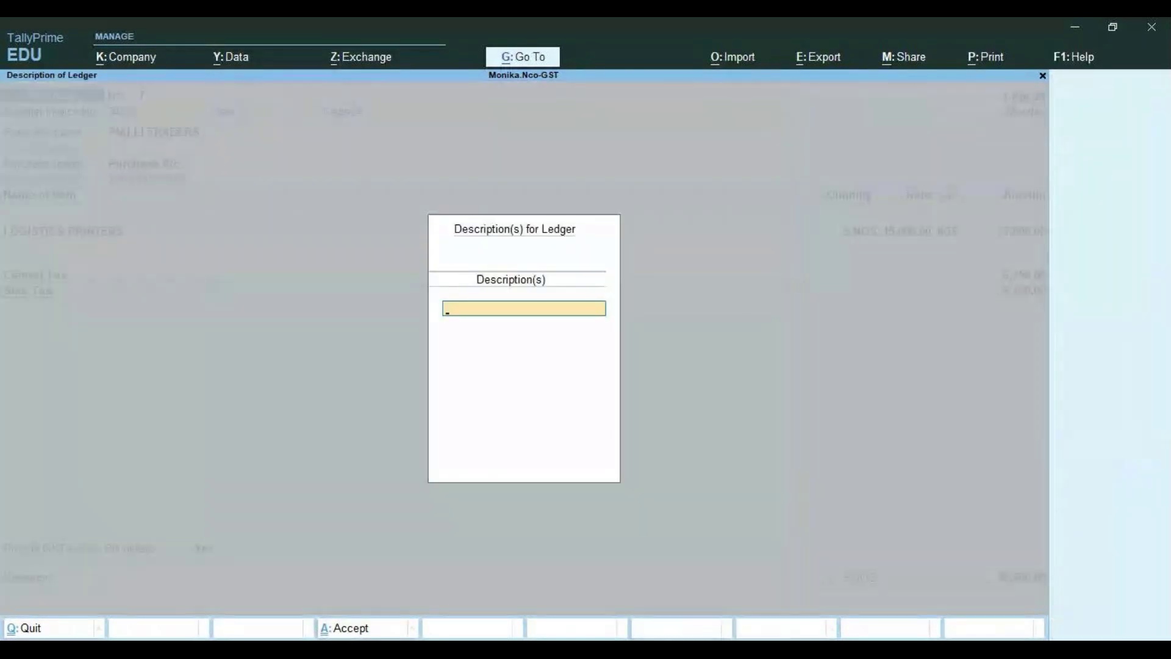
key("Return")
key("Return")
key("Return")
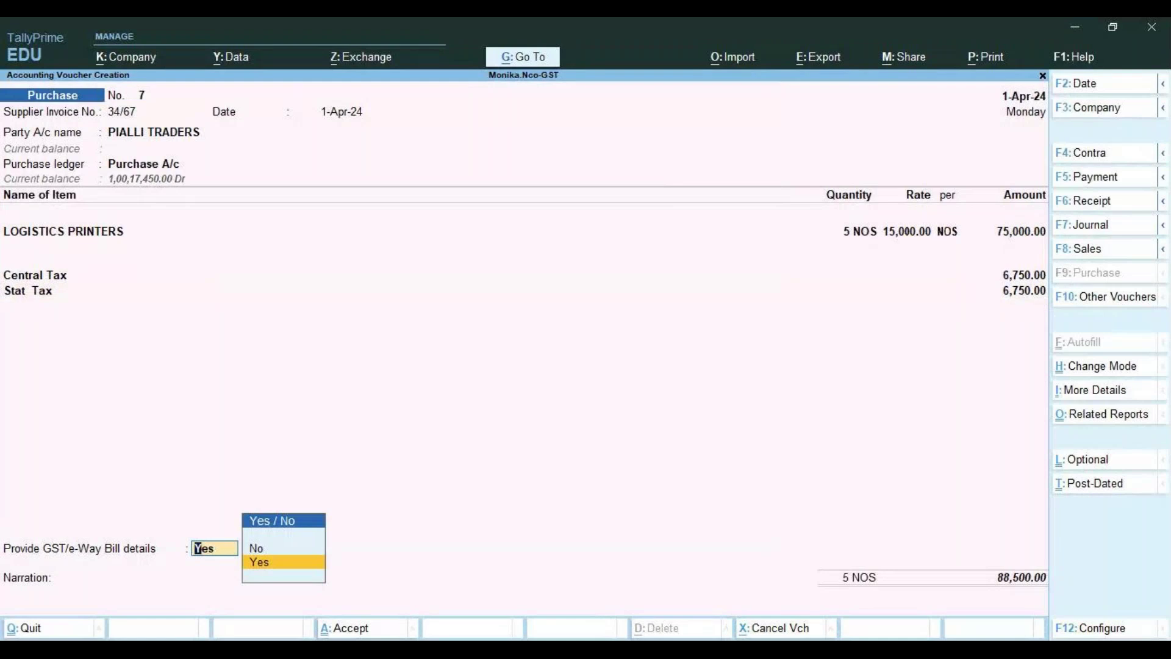
key("Return")
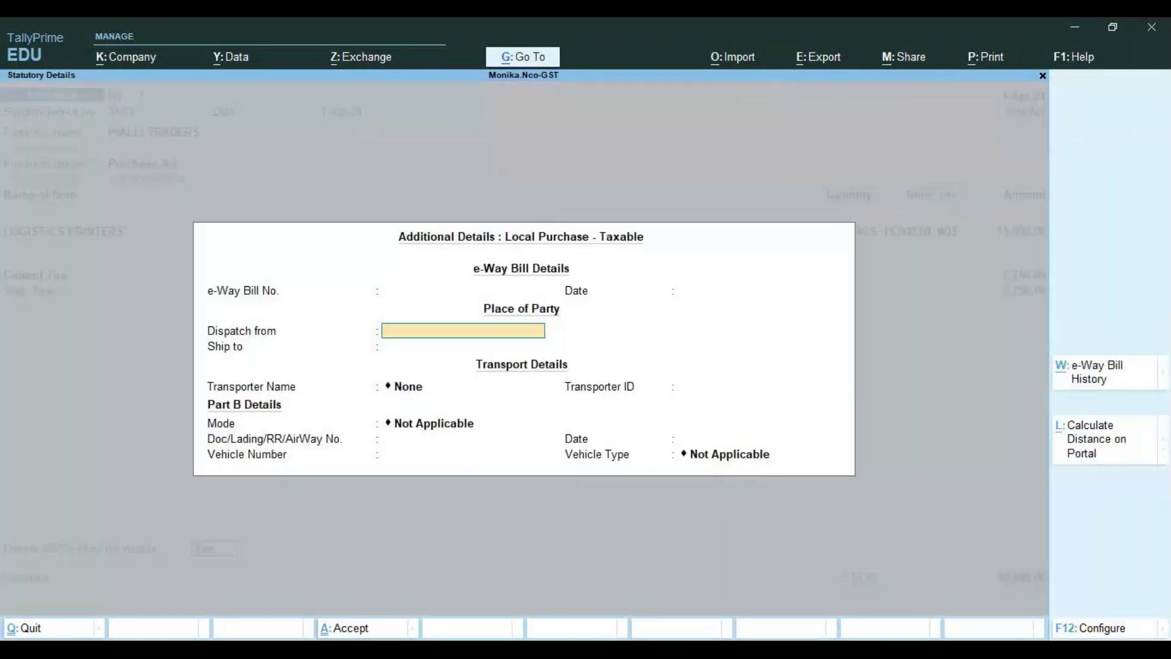
Accept the e-Way Bill and 88,500 bill-wise details, leave narration empty, and save voucher 7
key("ctrl+a")
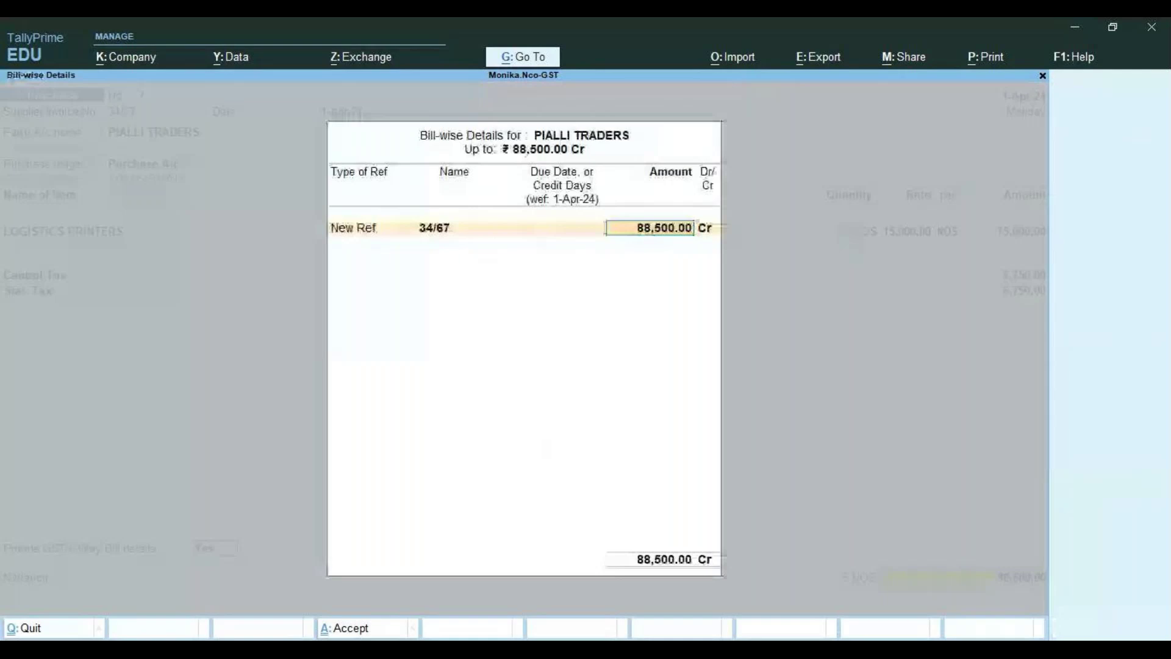
key("ctrl+a")
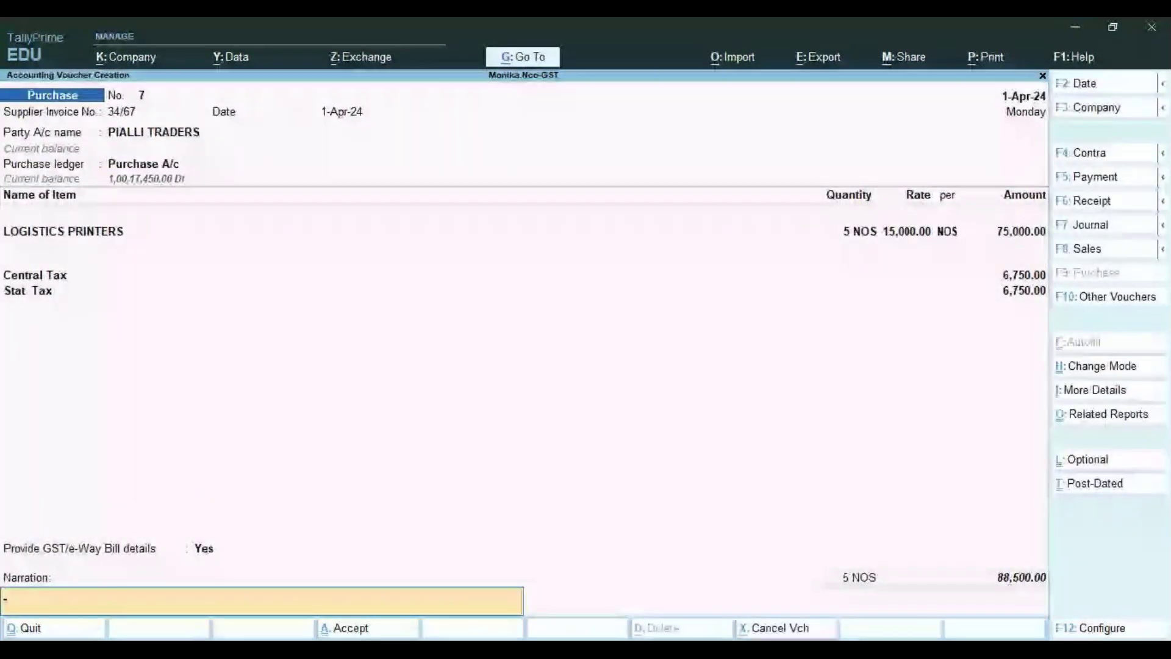
key("Return")
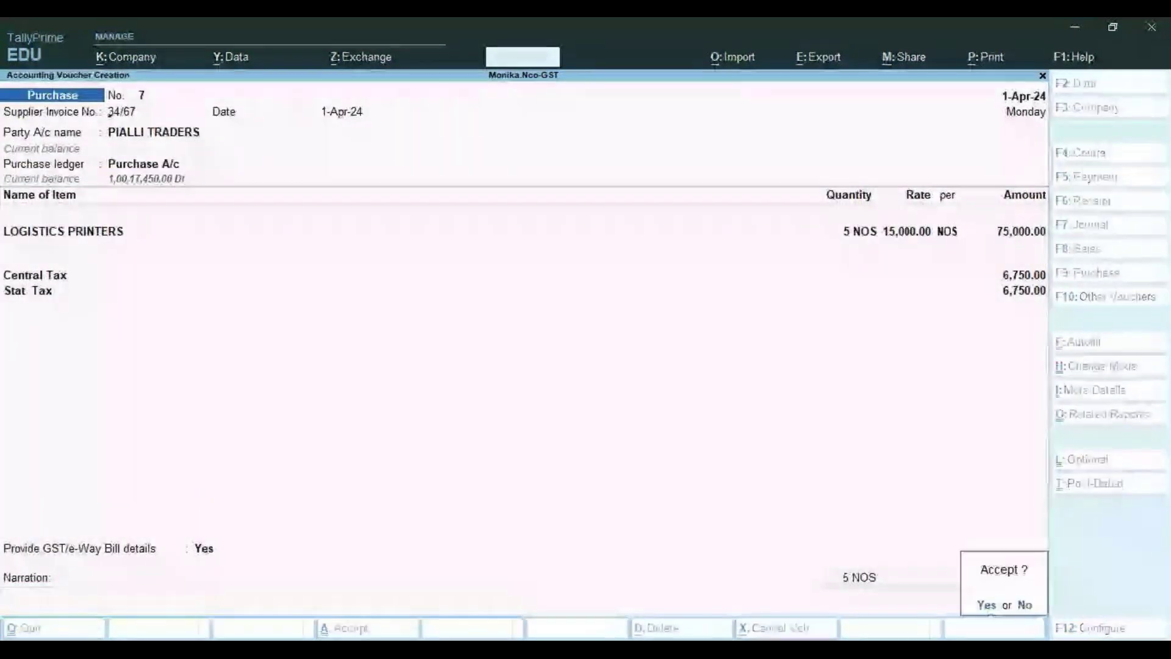
key("y")
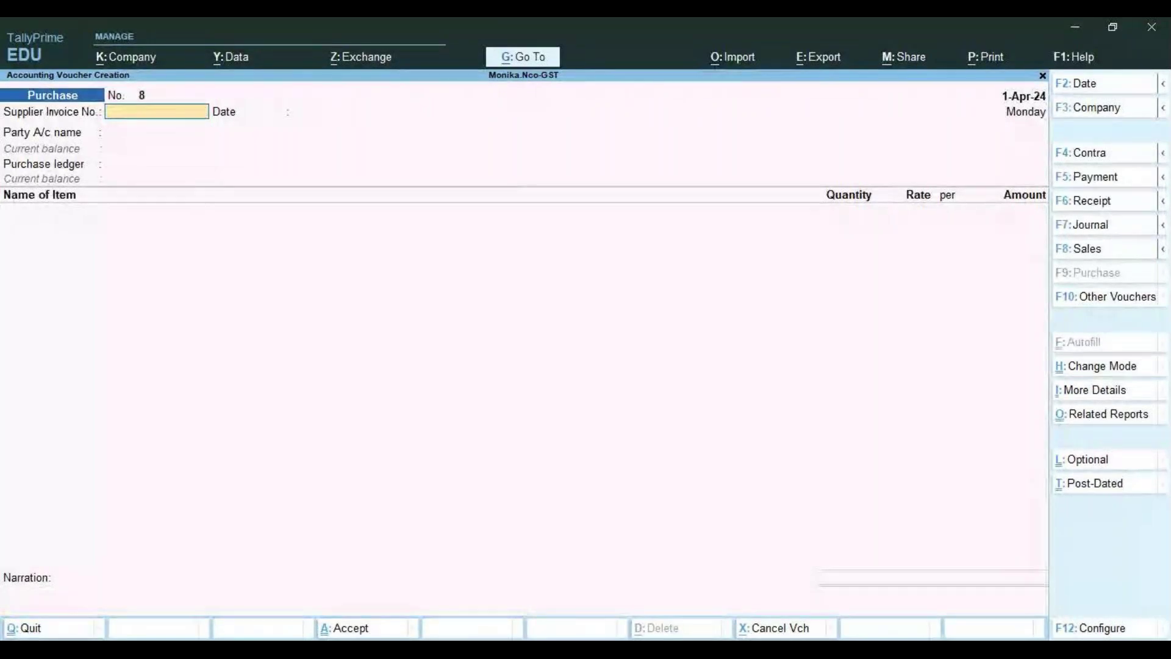
Enter supplier invoice 67/89 on voucher 8 and start creating a new party ledger
type("67/89")
key("Return")
key("Return")
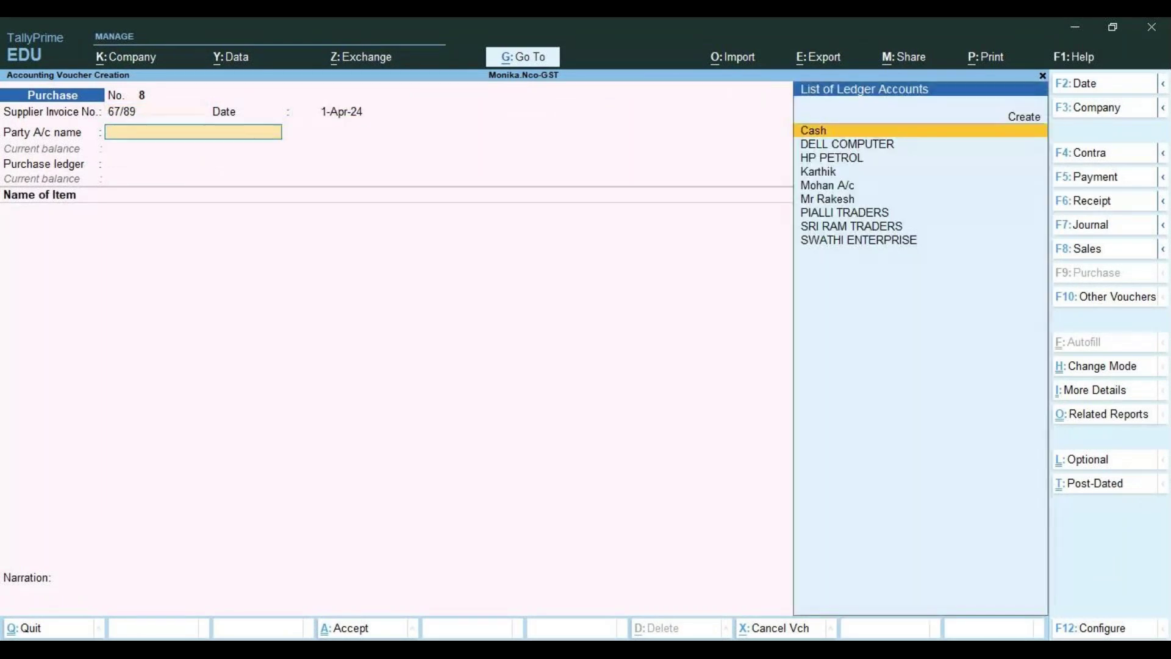
key("Up")
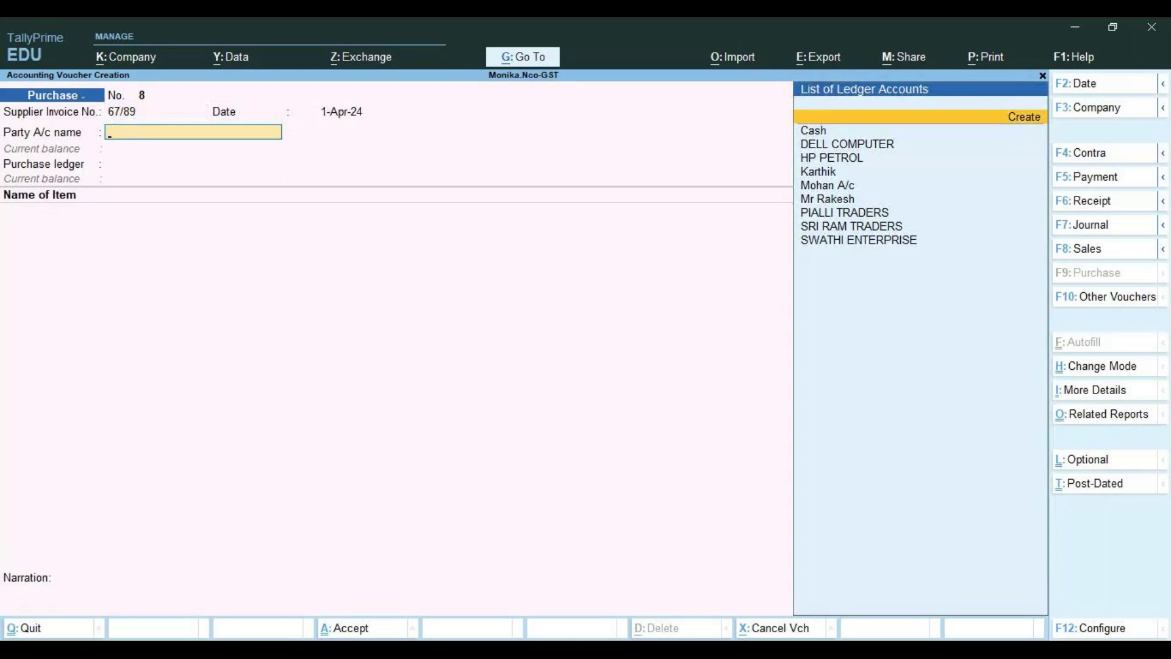
key("Return")
Name the new ledger VINCENT ELECTRONICS, save it, and accept the party details
type("VINCENT")
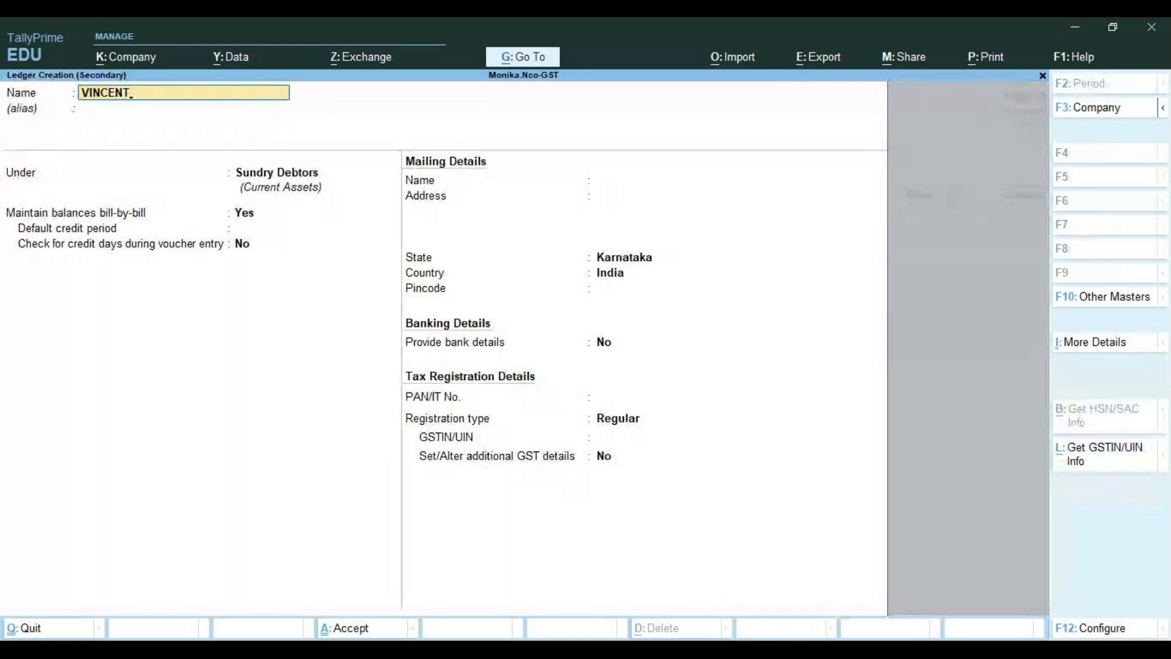
type("B")
key("BackSpace")
type("E")
key("BackSpace")
type("ELECR")
key("BackSpace")
type("TRONICS")
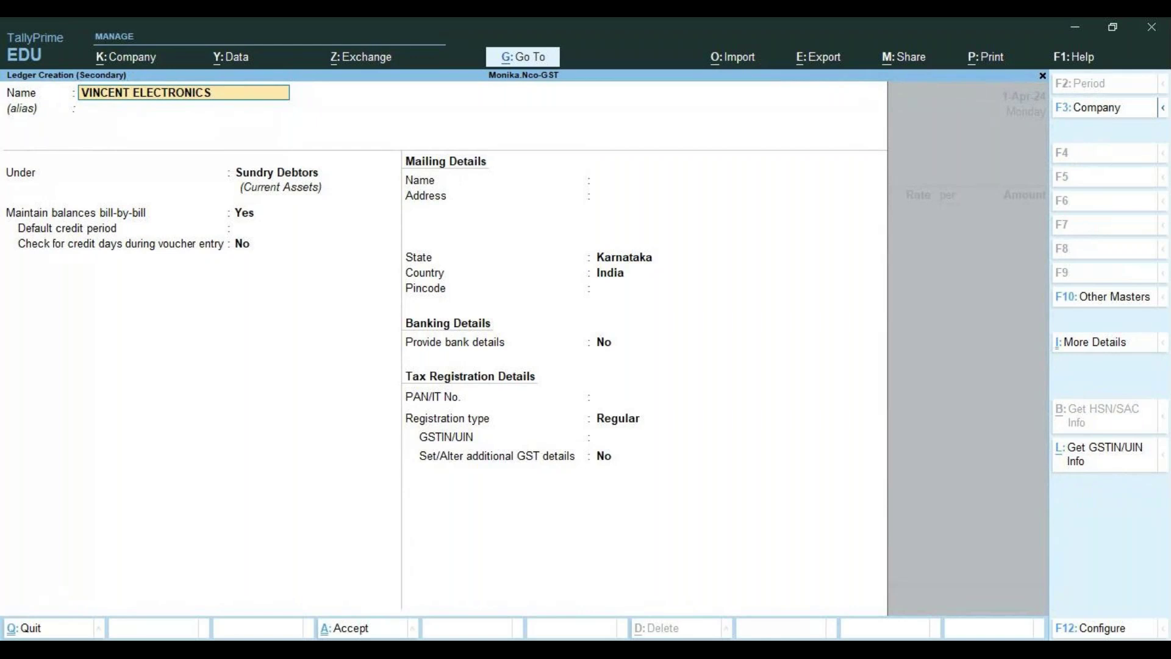
key("Return")
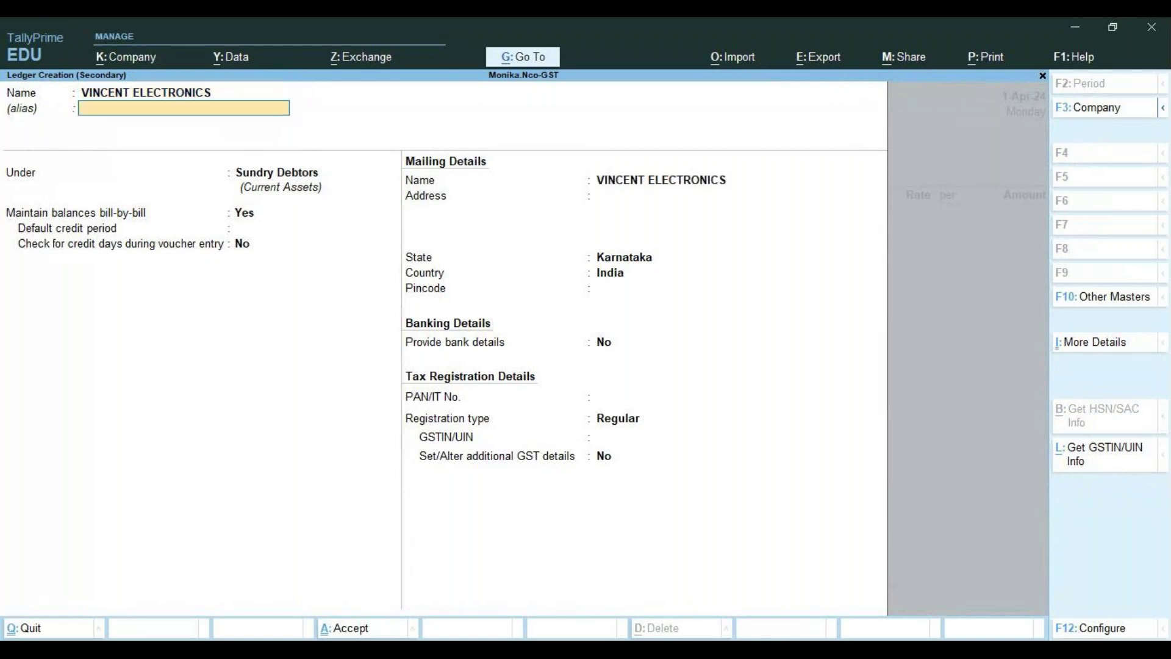
key("Return")
key("Return")
key("Return")
key("Return")
key("Return")
key("Return")
key("Return")
key("Return")
key("Return")
key("Return")
key("Return")
key("Return")
key("Return")
key("Return")
key("Return")
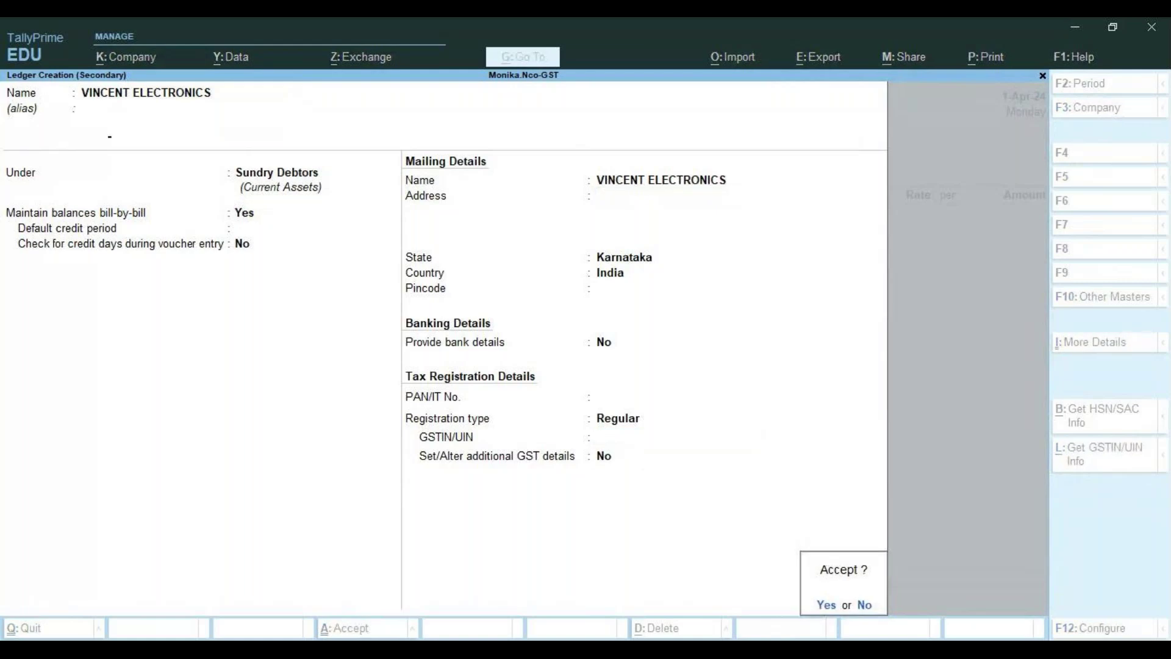
key("Return")
key("Return")
key("Return")
key("Return")
key("Return")
key("Return")
key("Return")
key("Return")
key("Return")
key("Return")
key("Return")
key("Return")
key("Return")
key("Return")
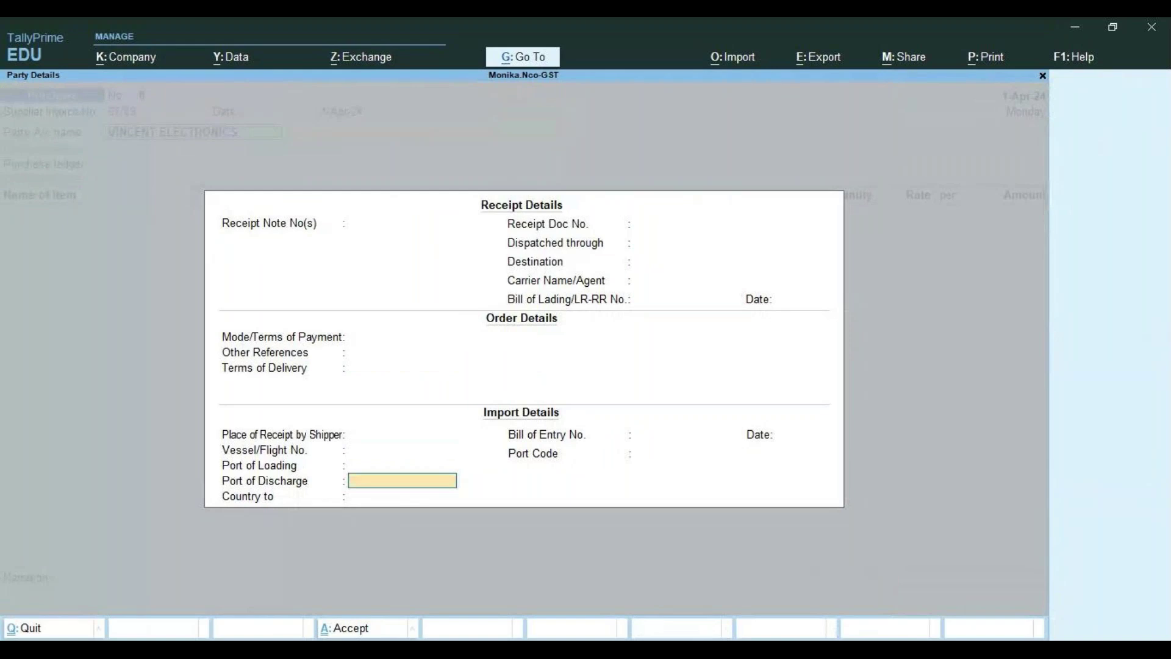
key("Return")
key("Return")
key("Return")
key("Return")
key("Return")
key("Return")
key("Return")
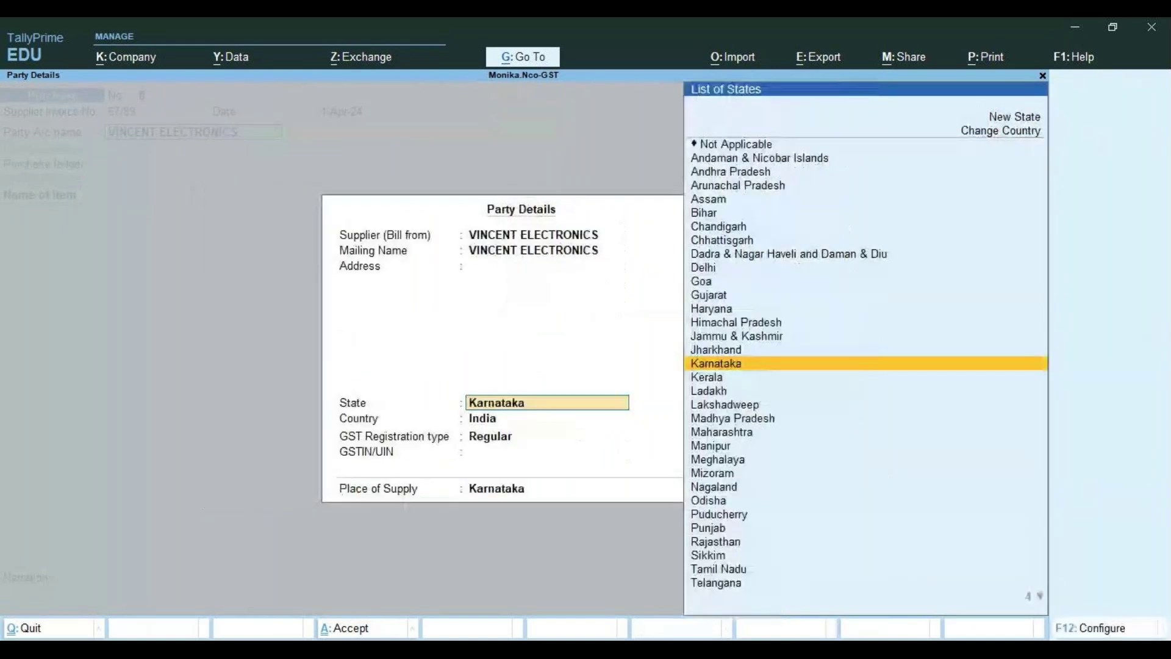
key("Return")
key("Return")
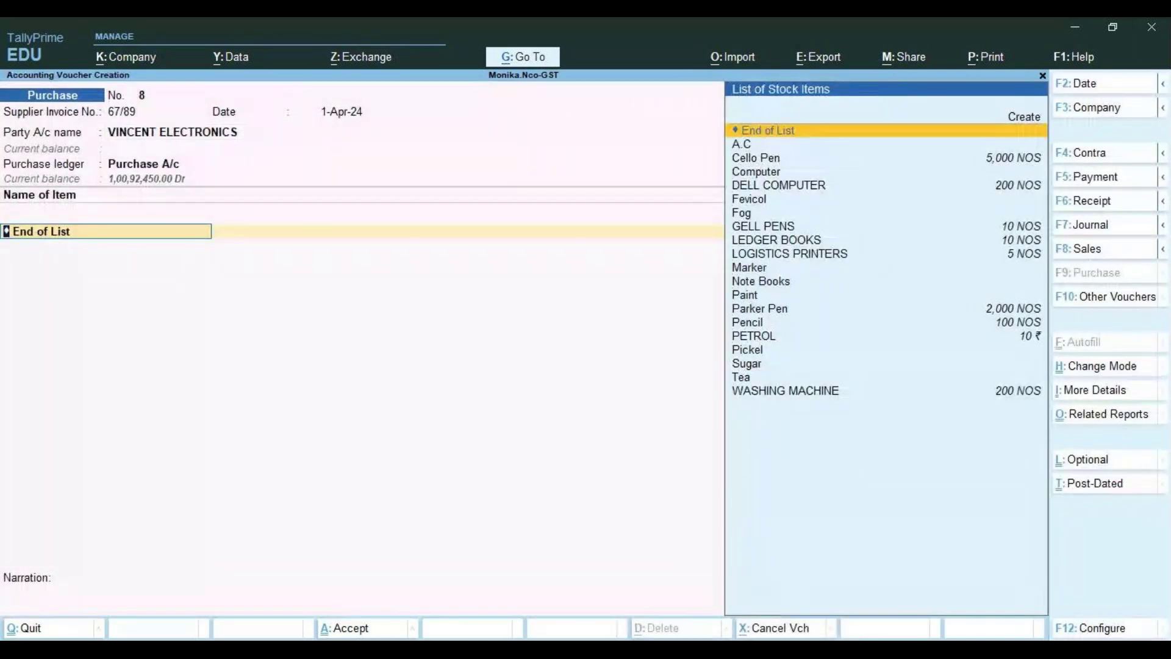
Add a DELL COMPUTER line of 8 NOS at 20,000, totalling 1,60,000
key("Down")
key("Down")
key("Down")
key("Down")
key("Return")
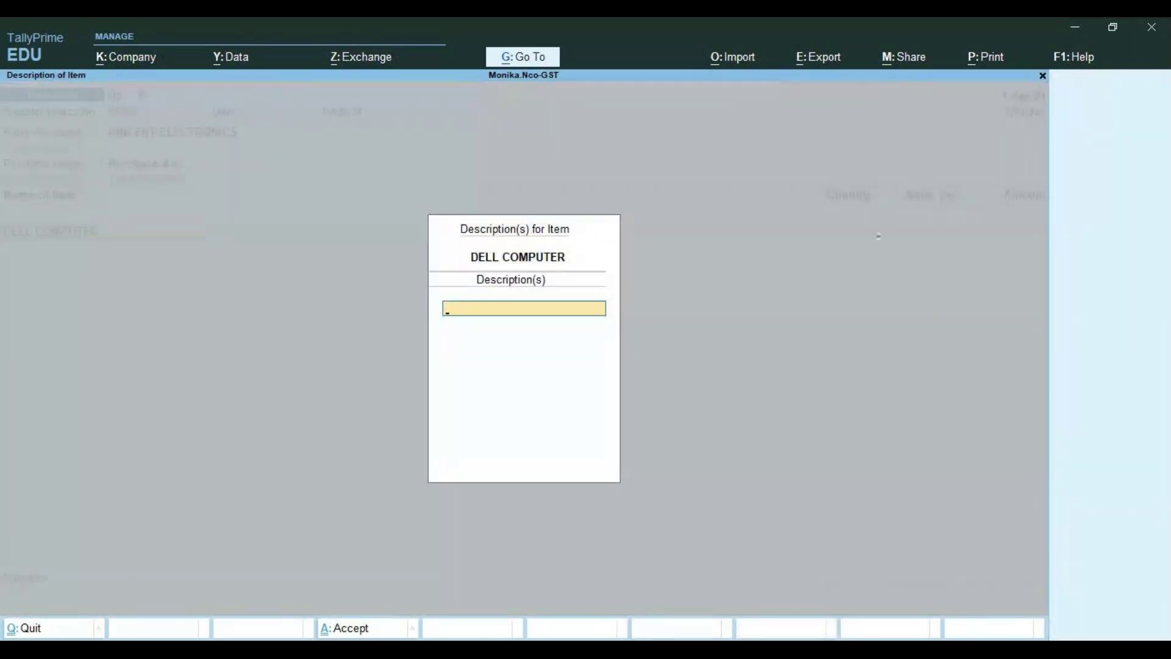
key("Return")
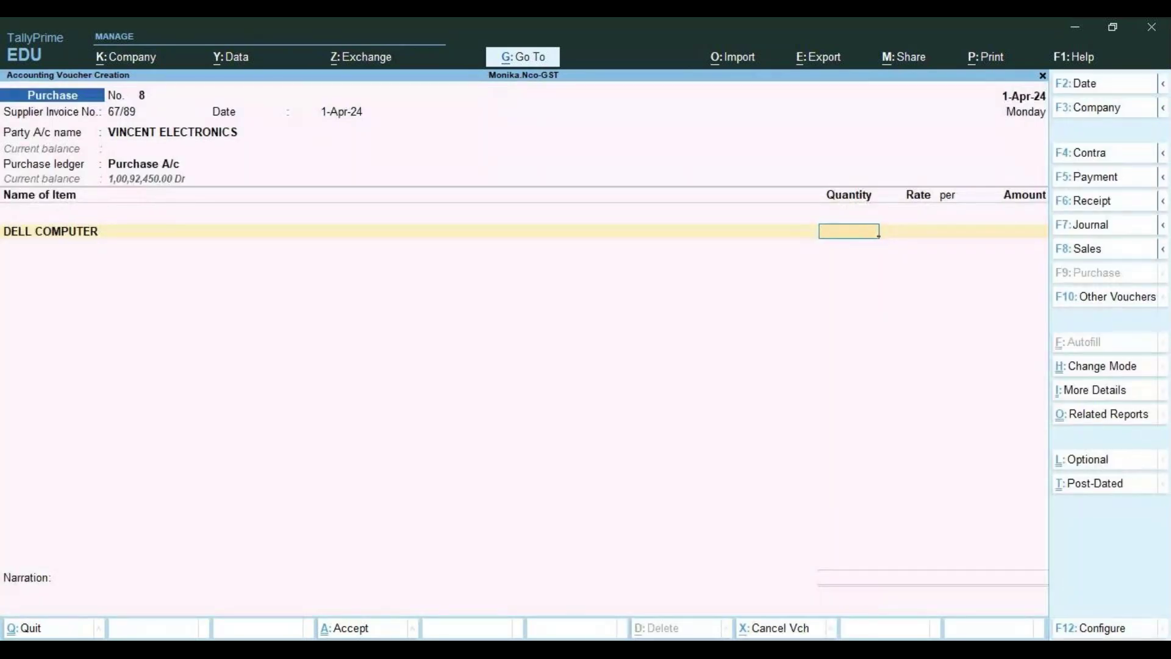
type("8")
key("Return")
type("20000")
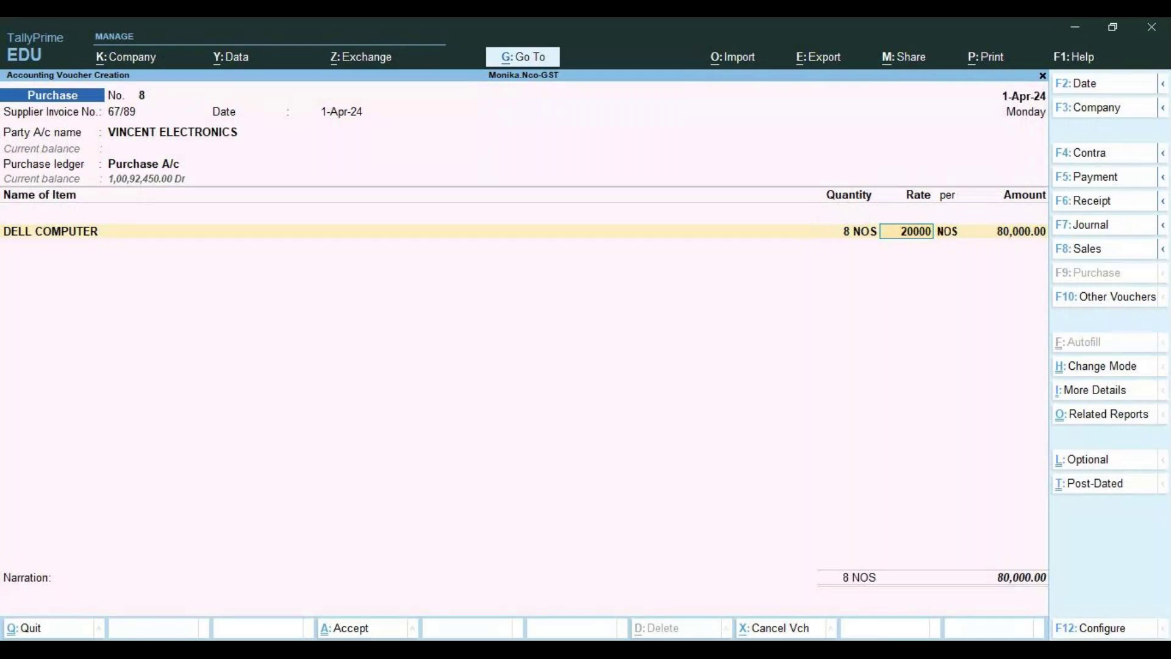
key("Return")
key("Return")
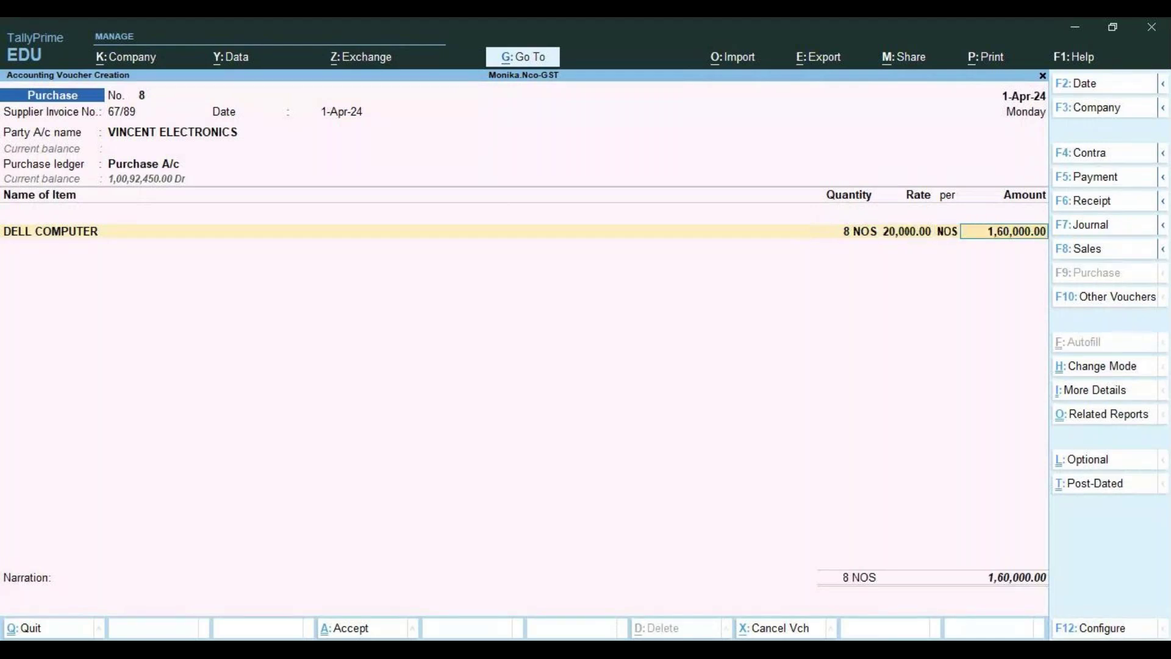
key("Return")
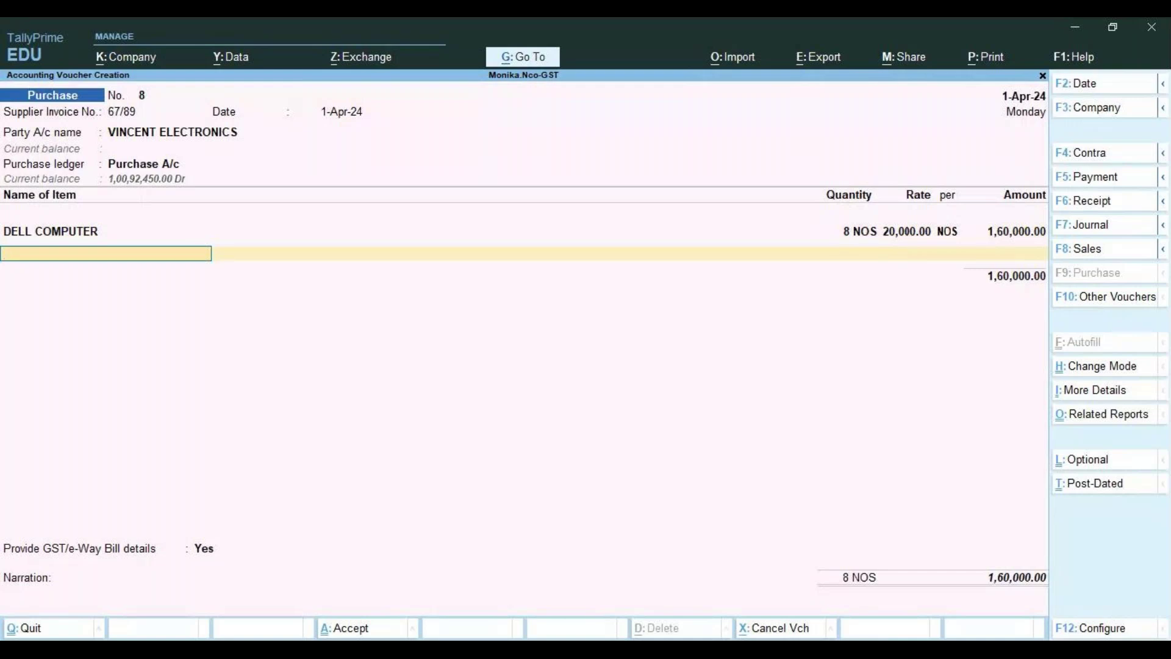
Add a Central Tax ledger line of 14,400.00 to voucher 8
key("Return")
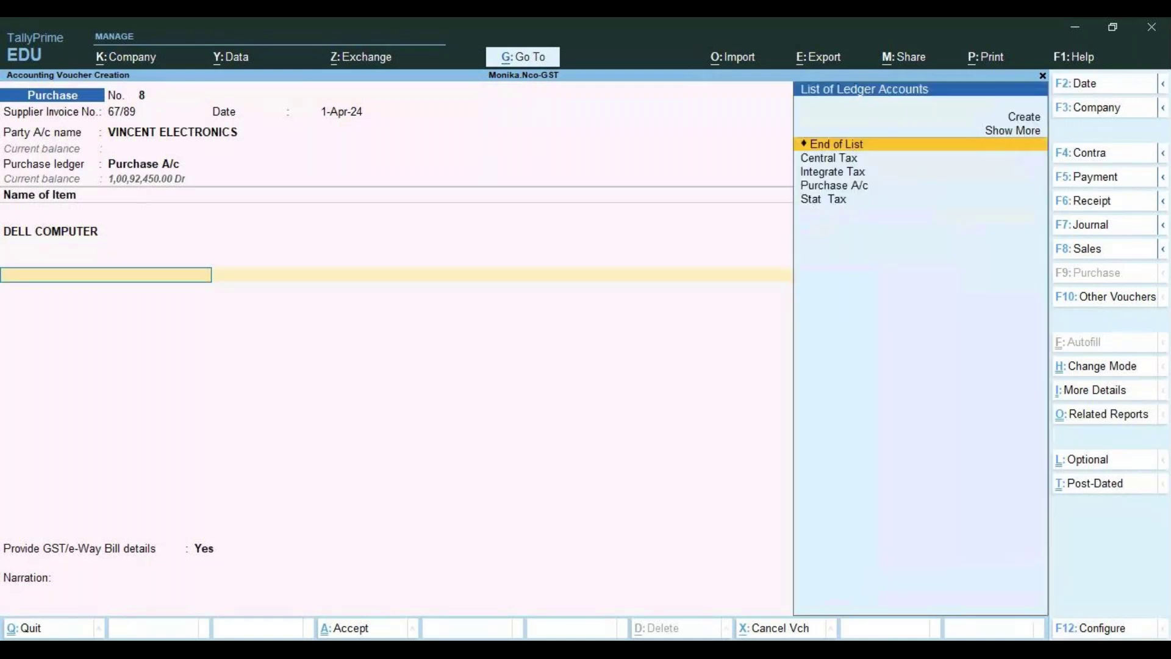
key("Down")
key("Down")
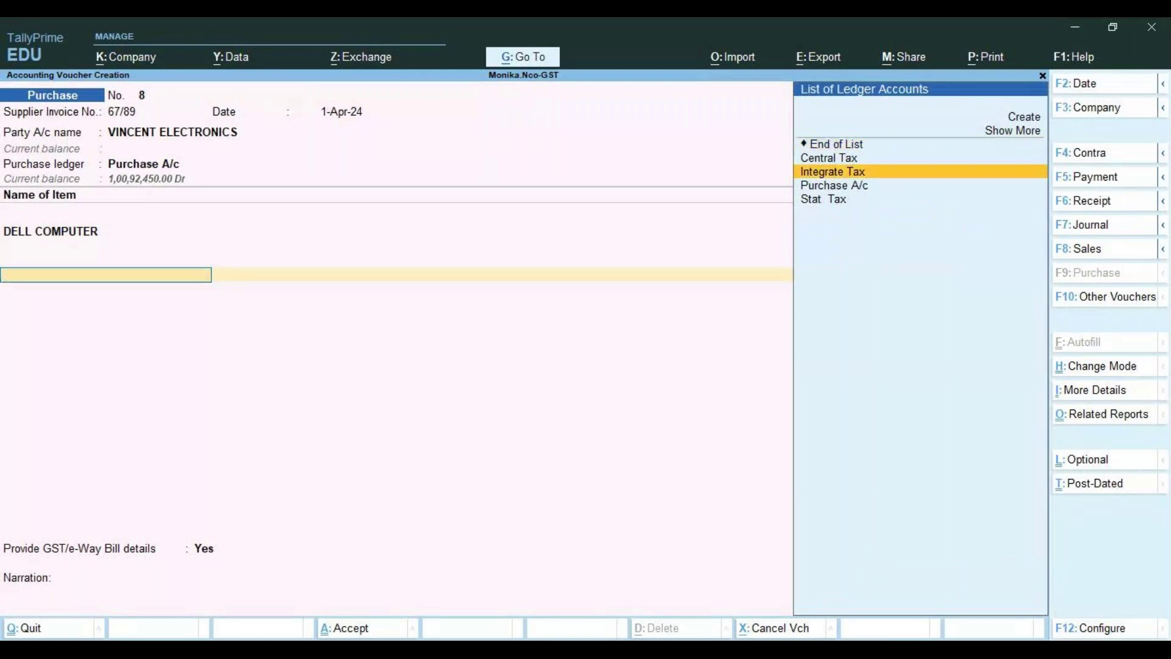
key("Up")
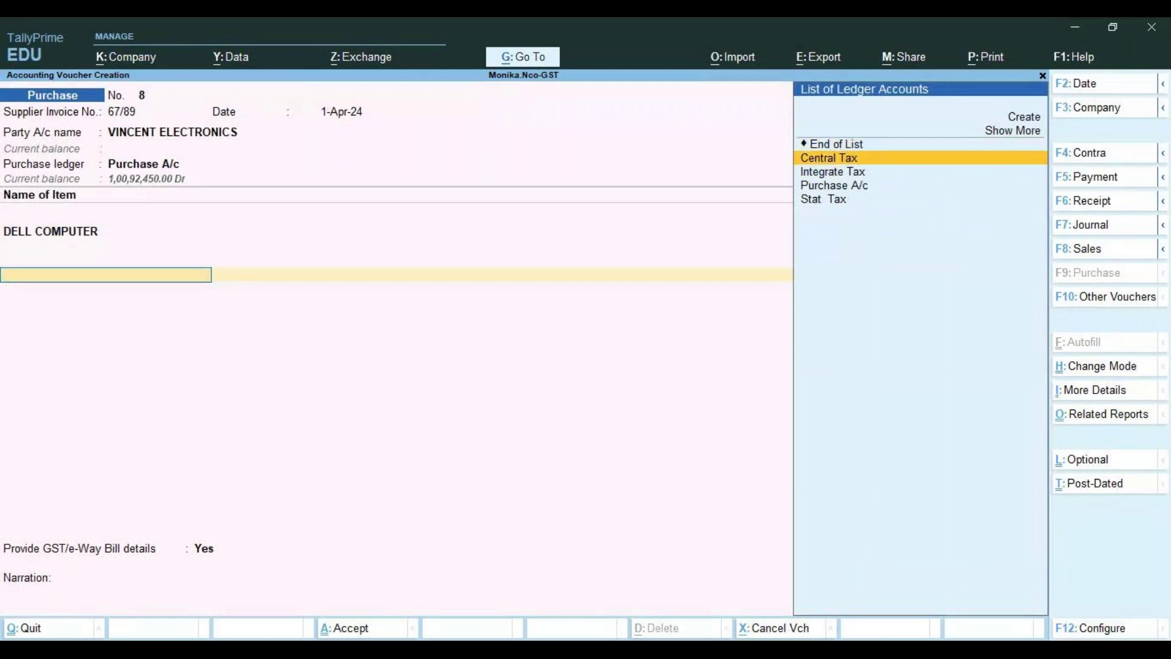
key("Return")
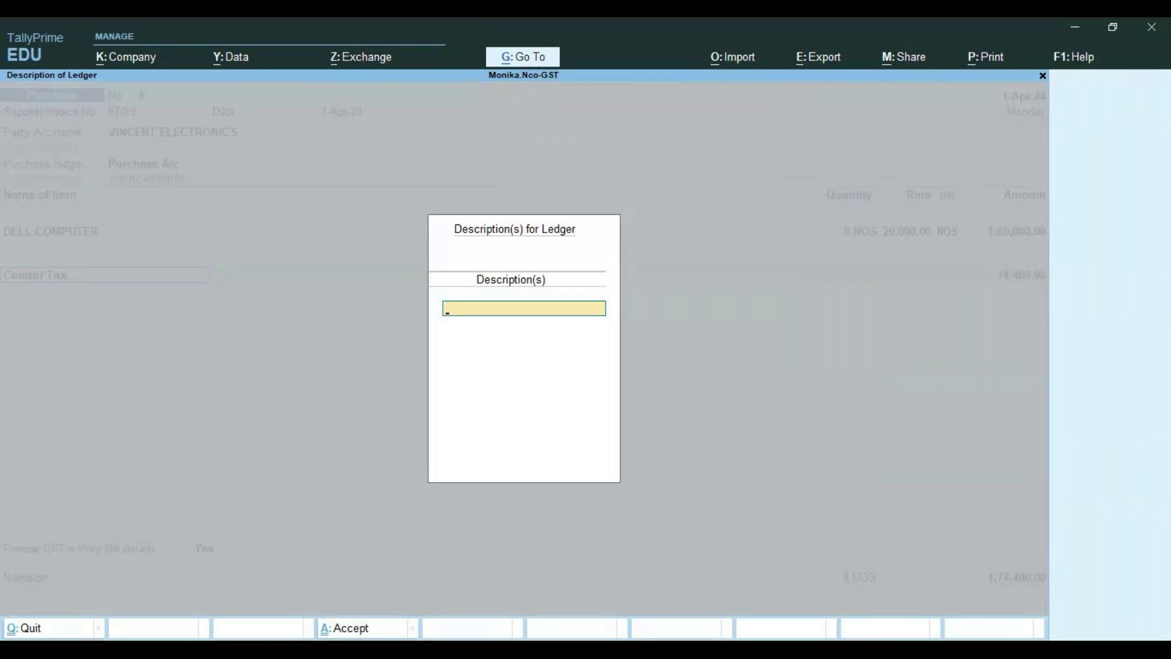
key("Return")
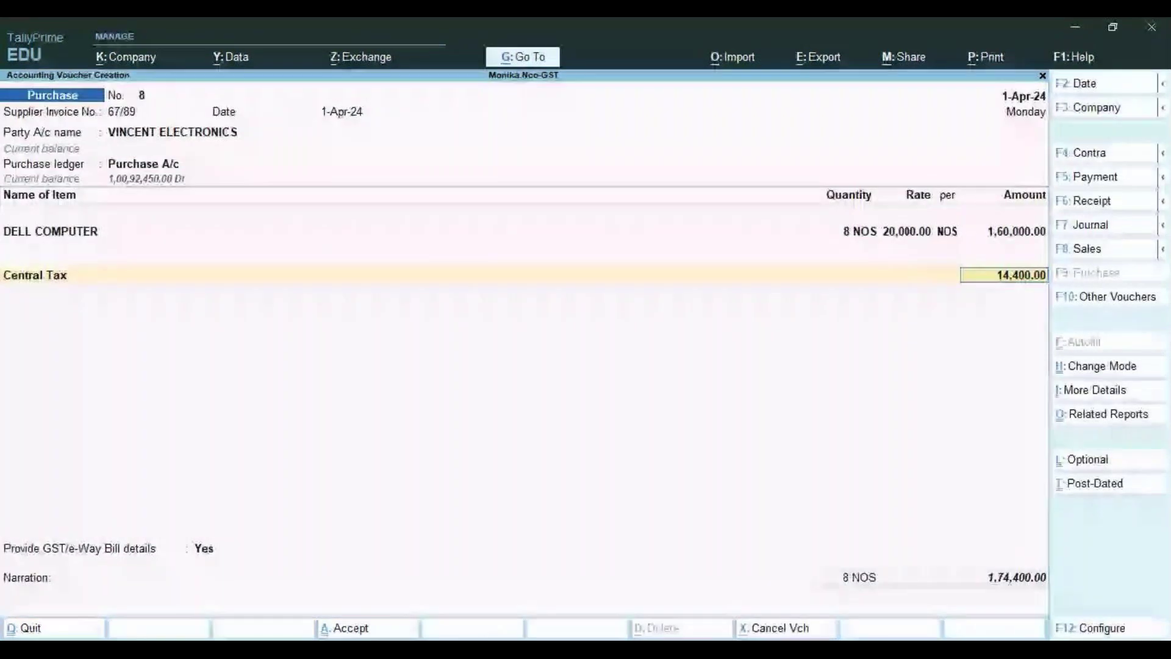
key("Return")
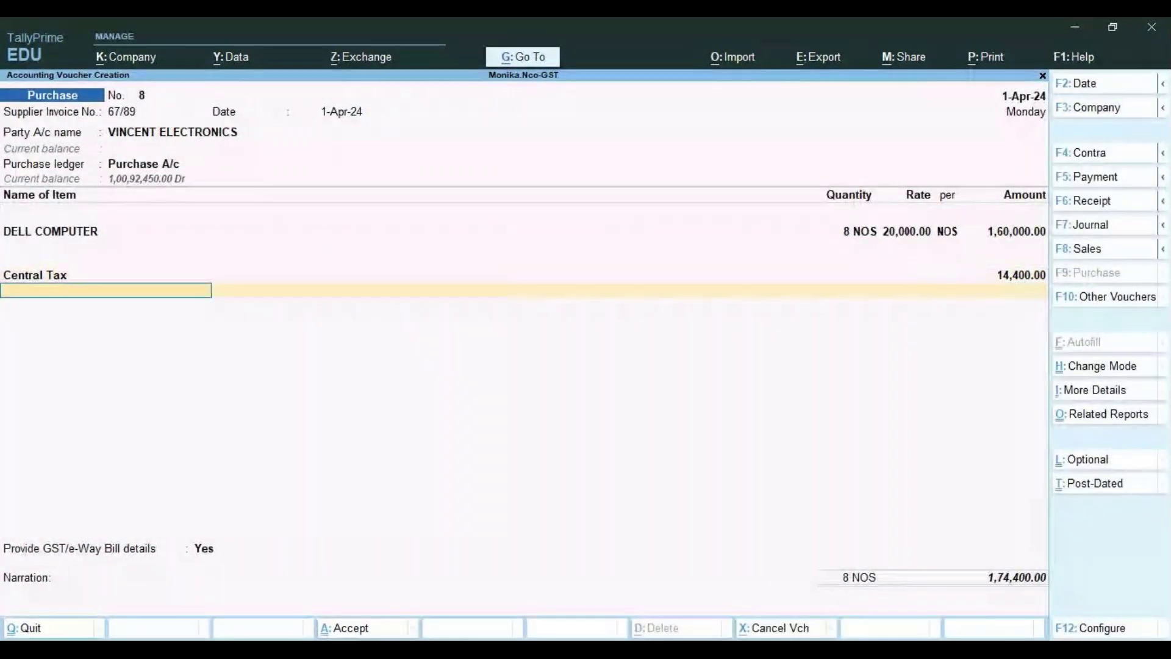
key("Return")
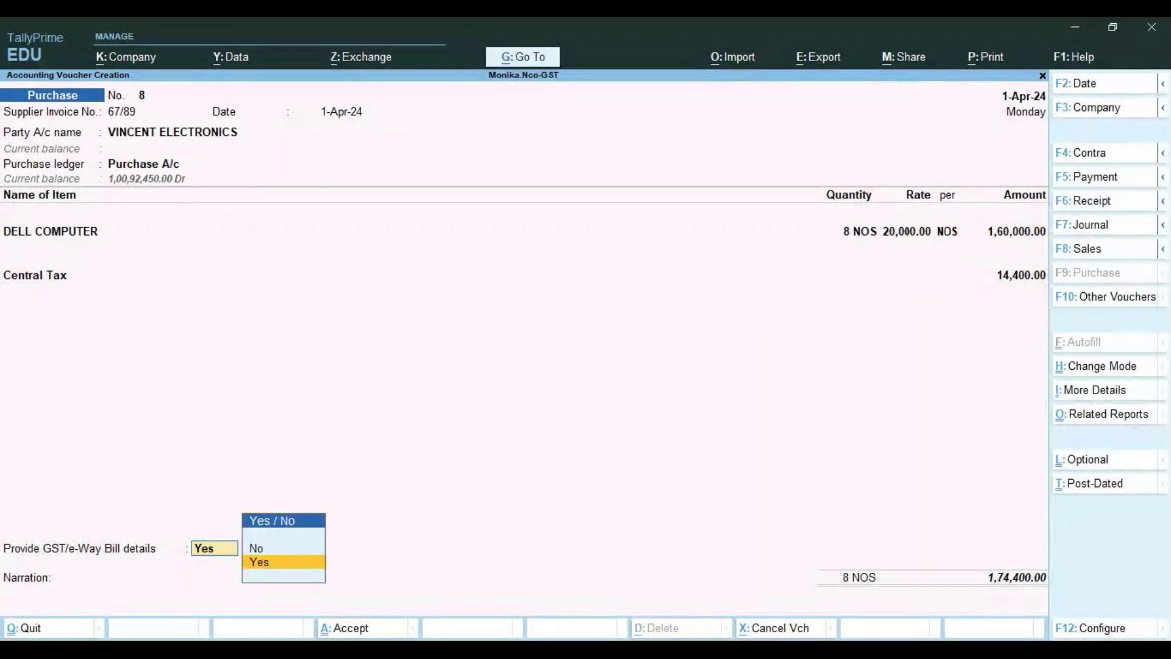
key("BackSpace")
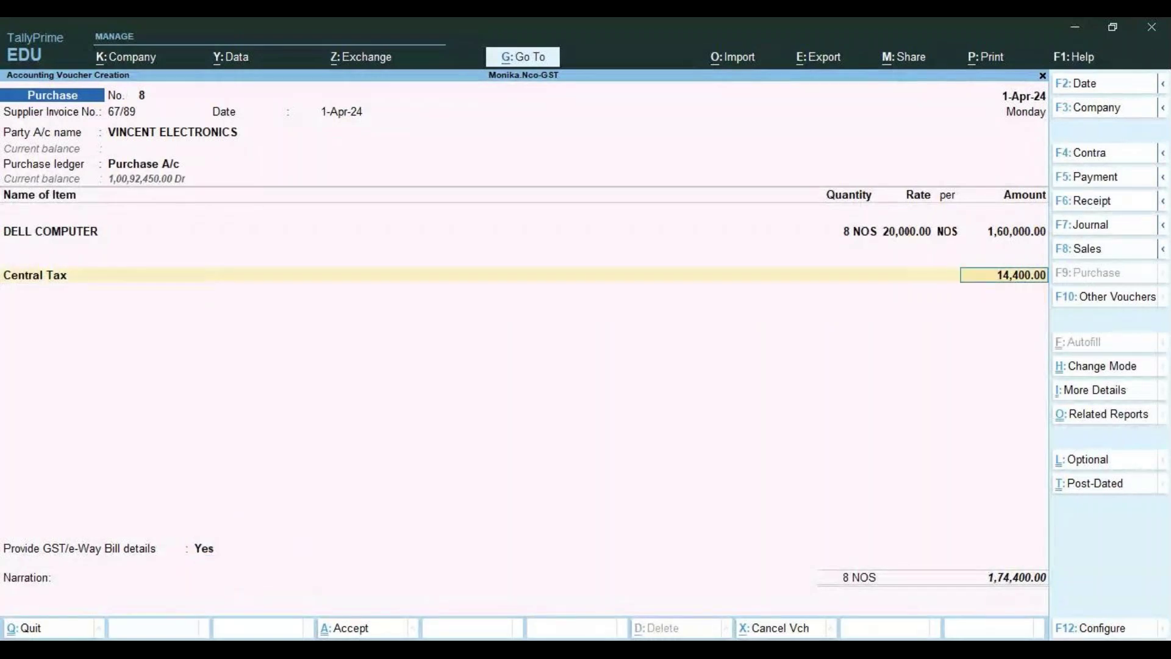
key("Return")
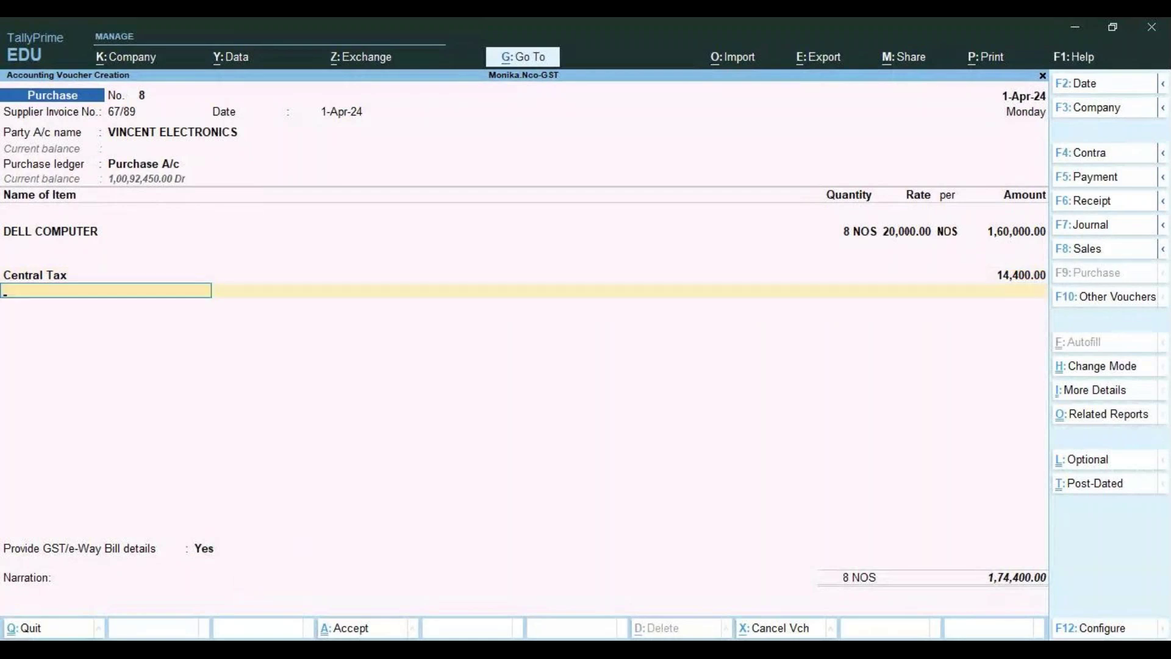
Add Stat Tax of 14,400.00 and accept the 1,88,800.00 bill reference, saving voucher 8
type("s")
key("Return")
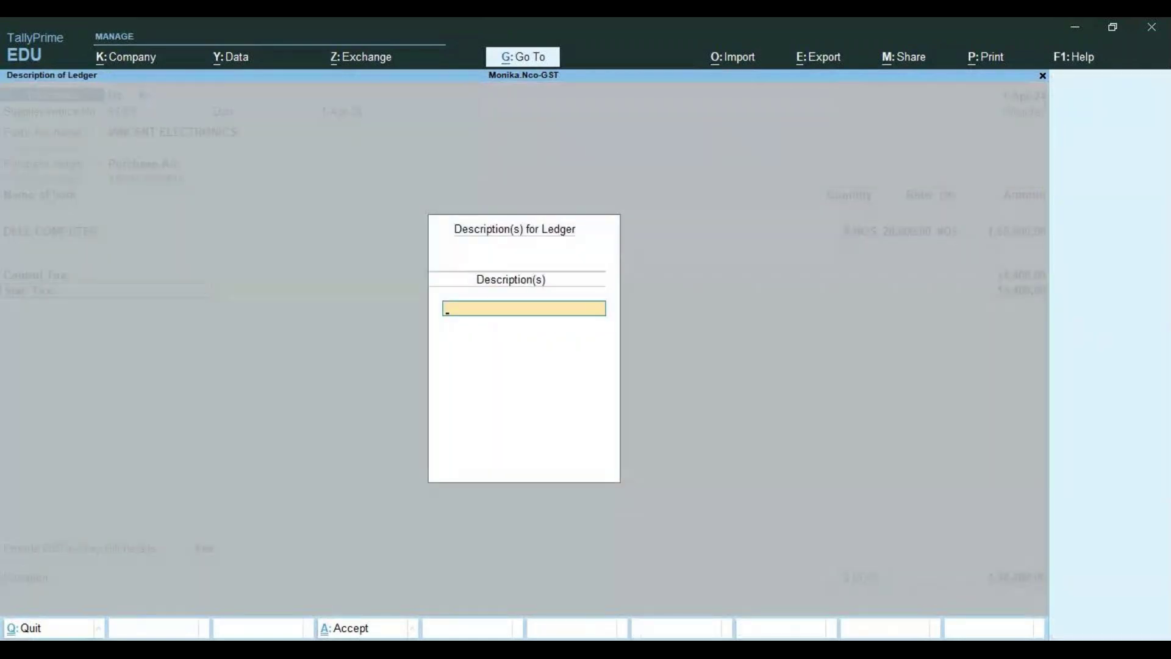
key("Return")
key("Return")
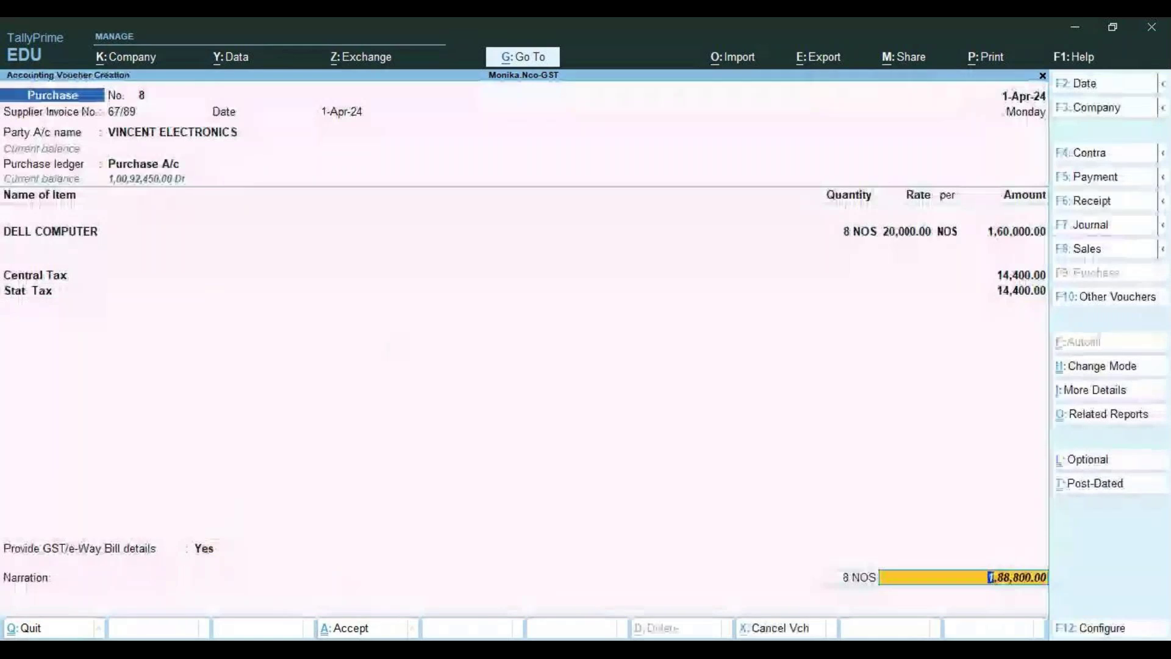
key("Return")
key("Return")
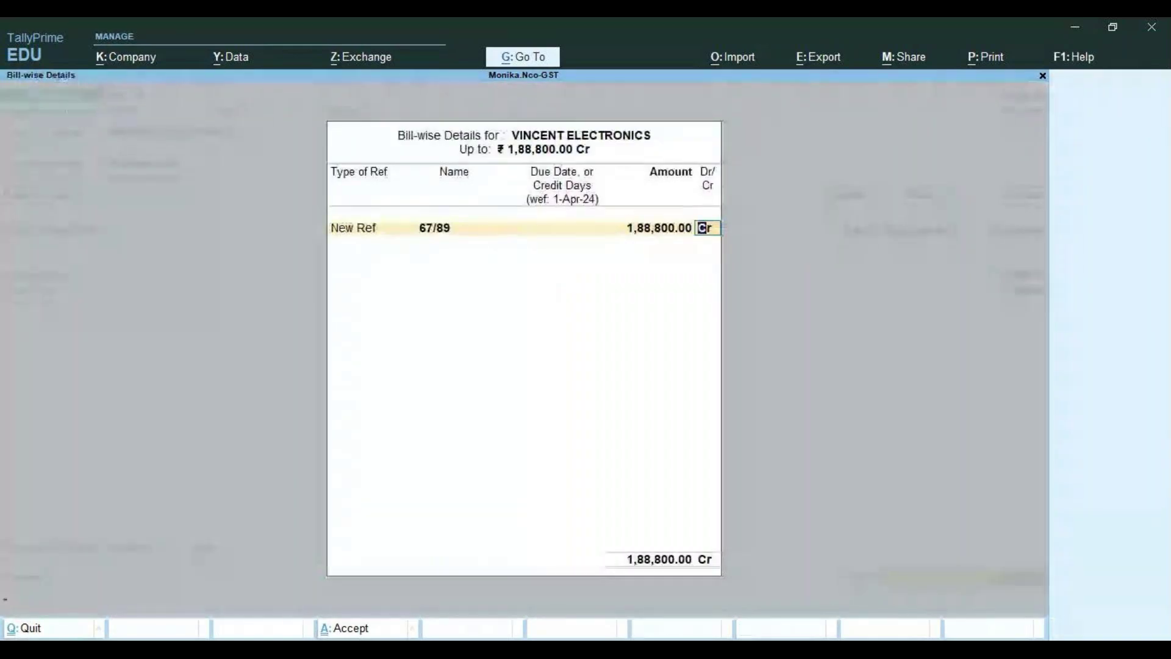
key("Return")
key("Return")
key("Return")
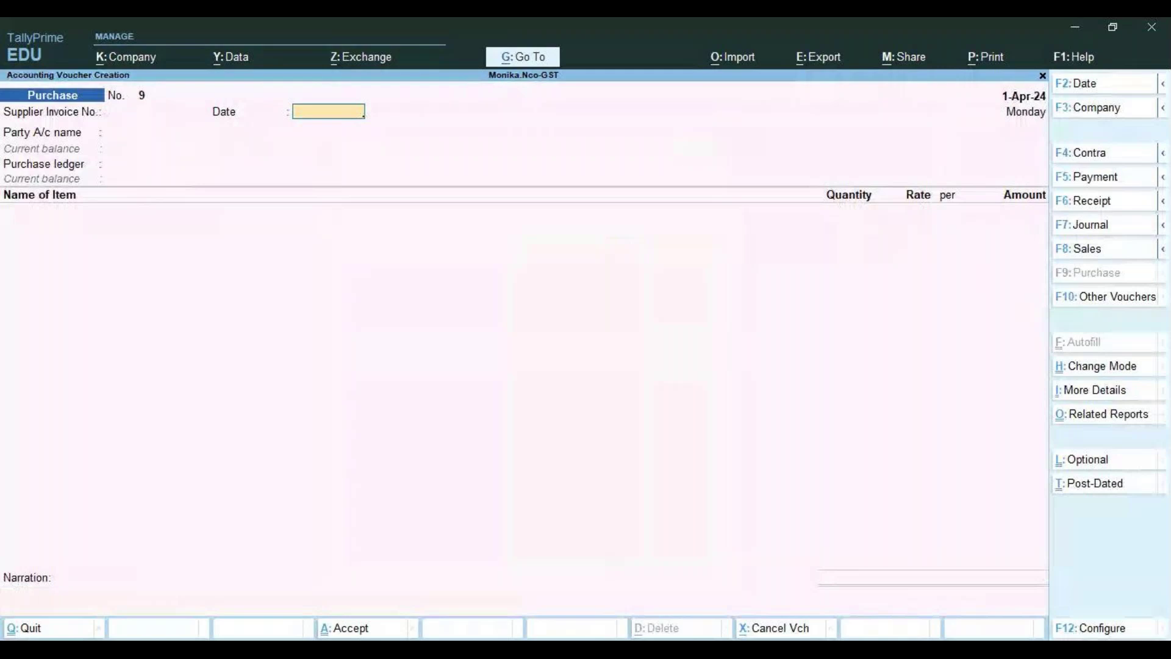
On voucher 9, enter supplier invoice 34/67 and keep the date 1-Apr-24
key("BackSpace")
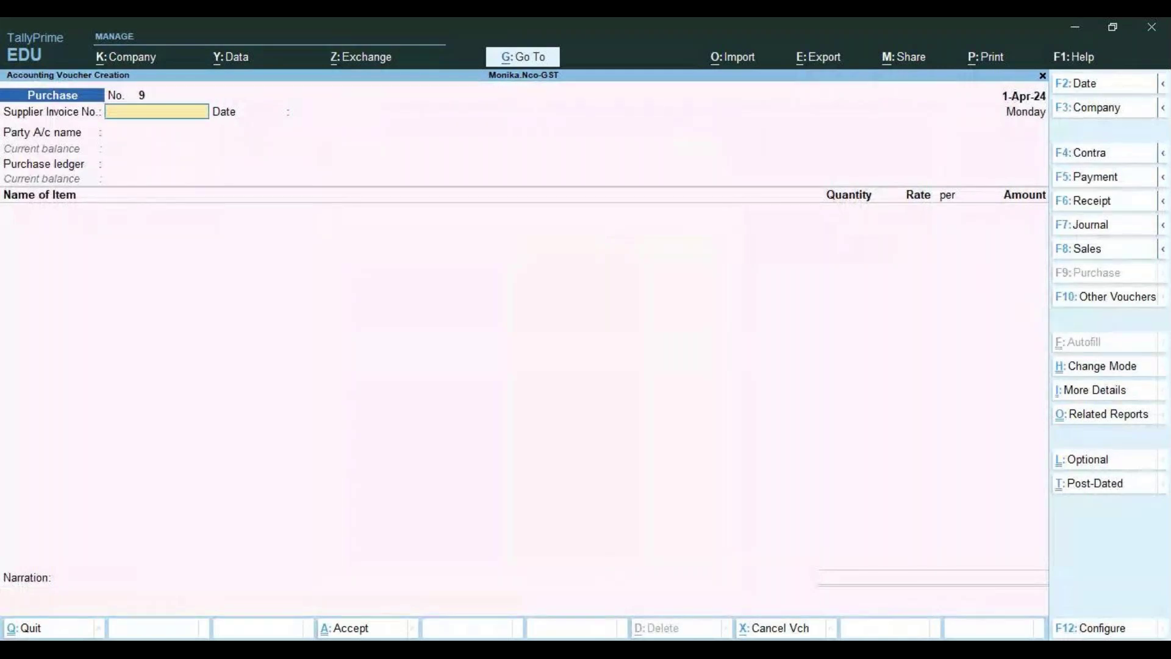
type("34/67")
key("Return")
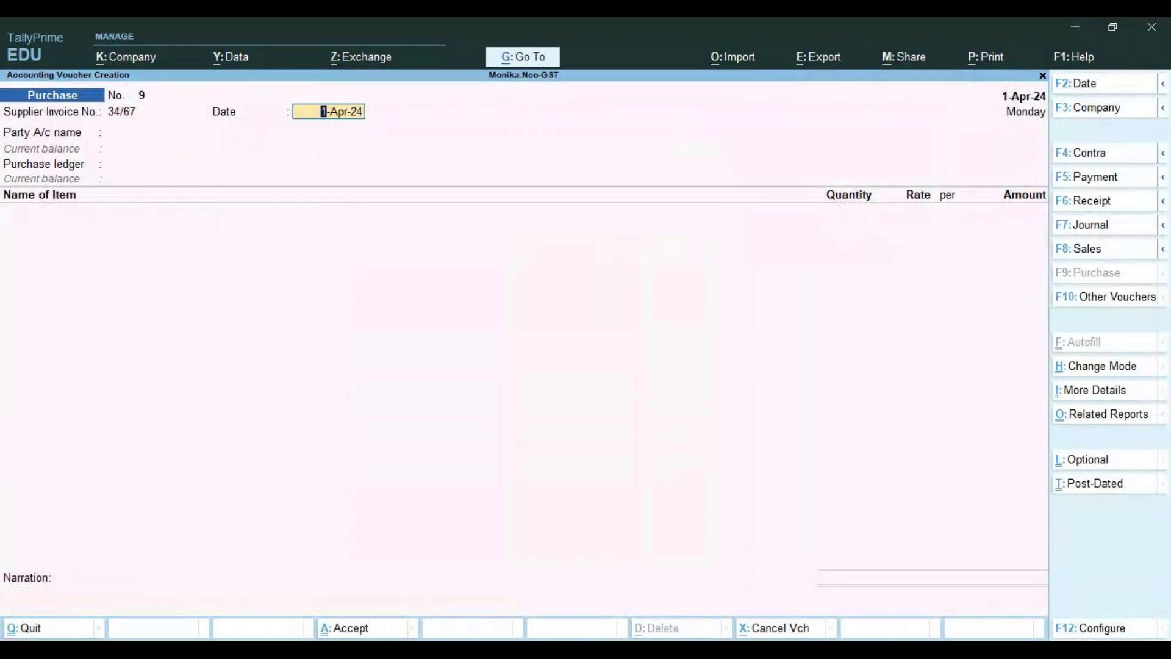
key("Return")
key("Up")
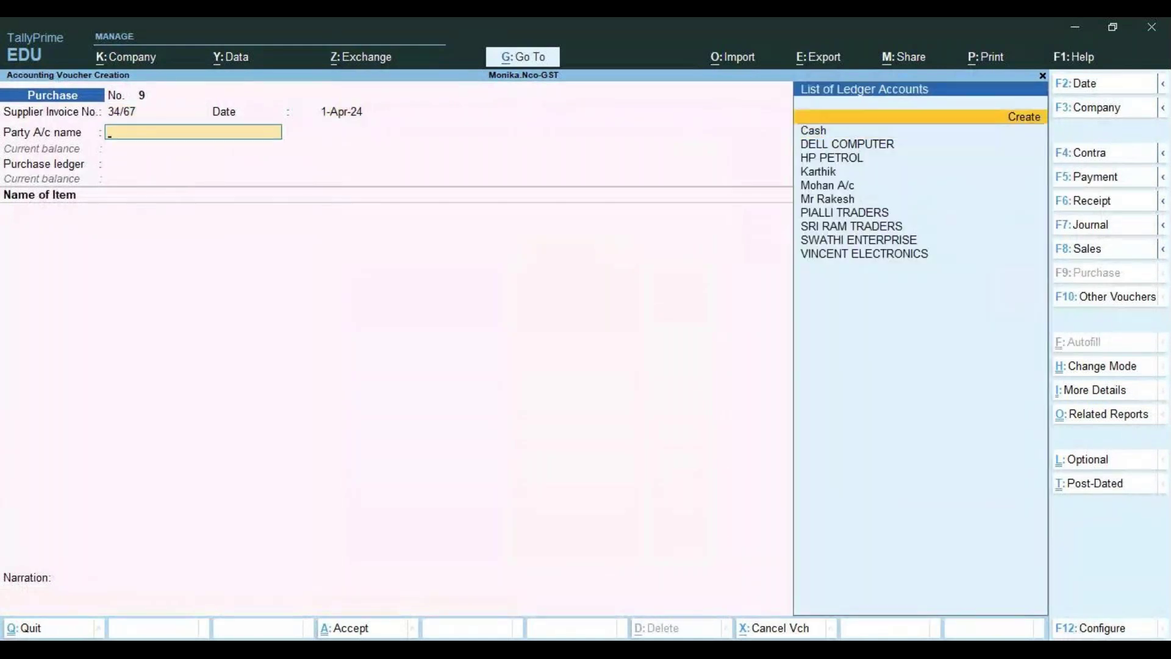
Create party ledger SHIPRA TELECOM with default fields and state Karnataka, and save it
key("Return")
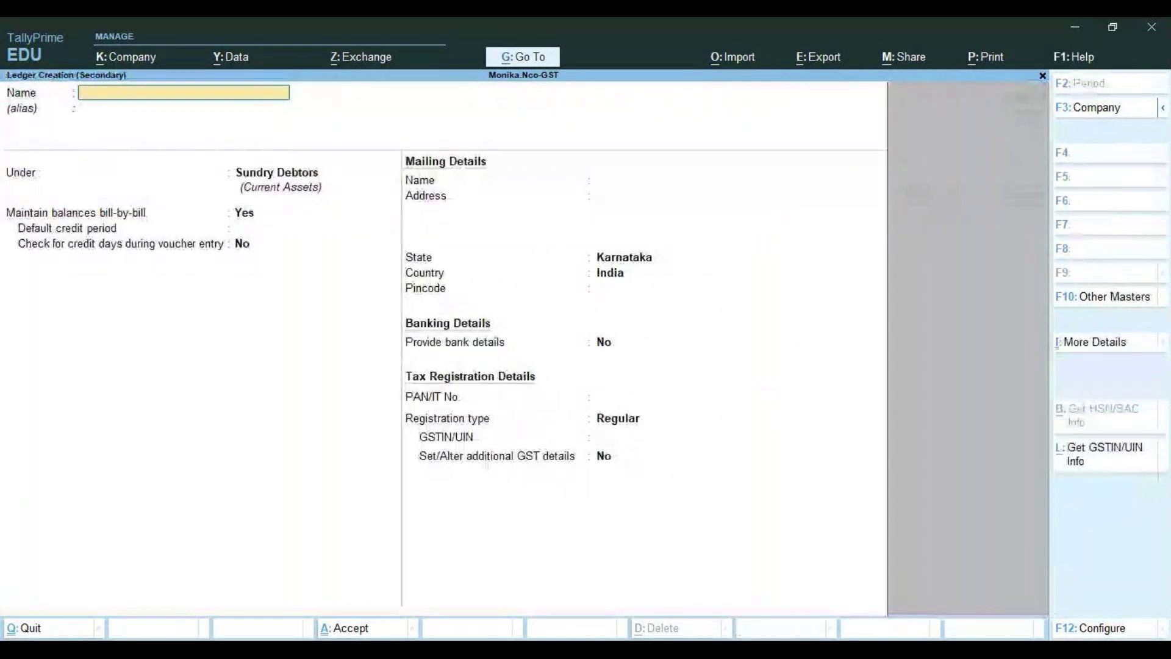
type("SHIPR")
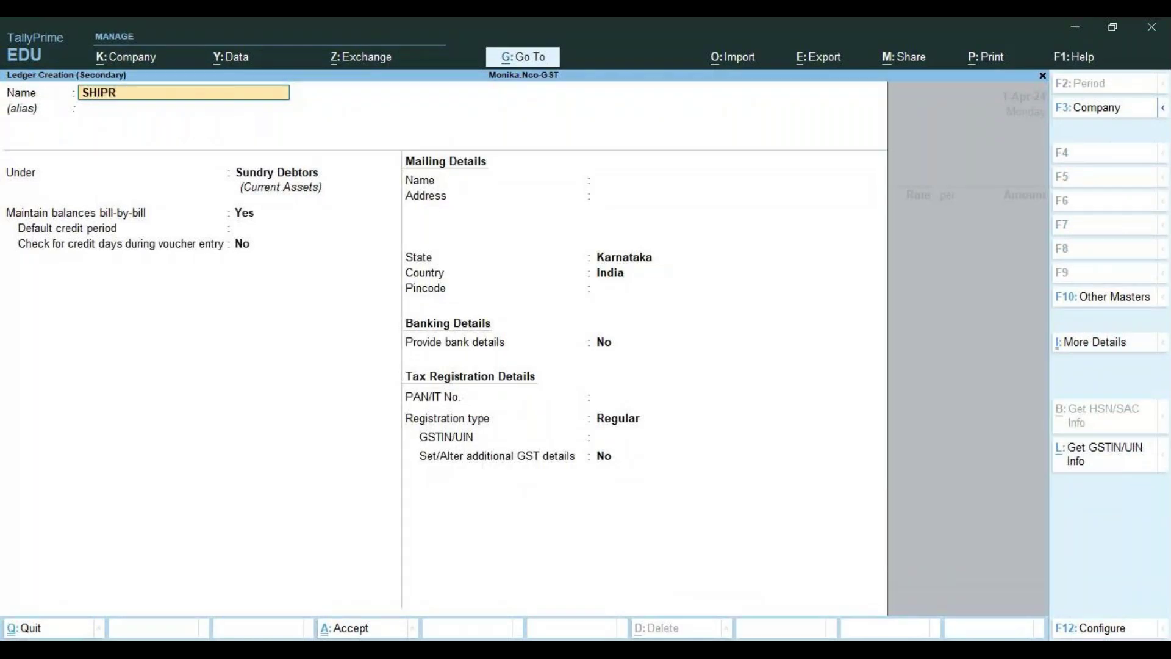
type("A TELECOM")
key("Return")
key("Return")
key("Return")
key("Return")
key("Return")
key("Return")
key("Return")
key("Return")
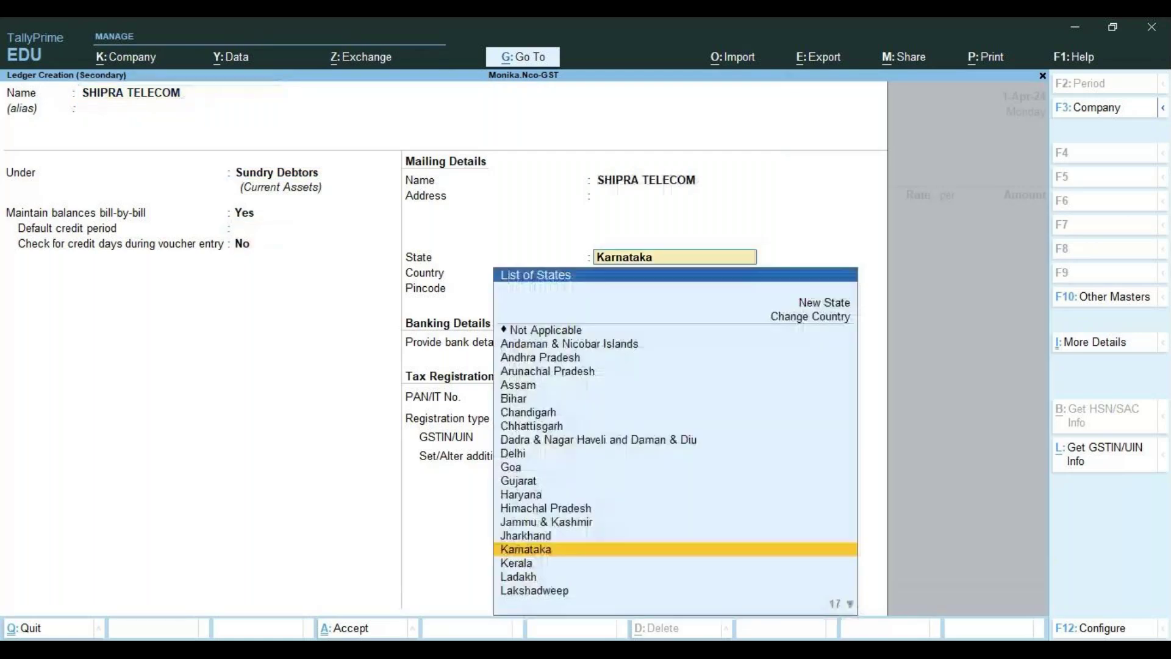
key("Return")
key("Return")
key("Return")
key("Return")
key("Return")
key("Return")
key("Return")
key("Return")
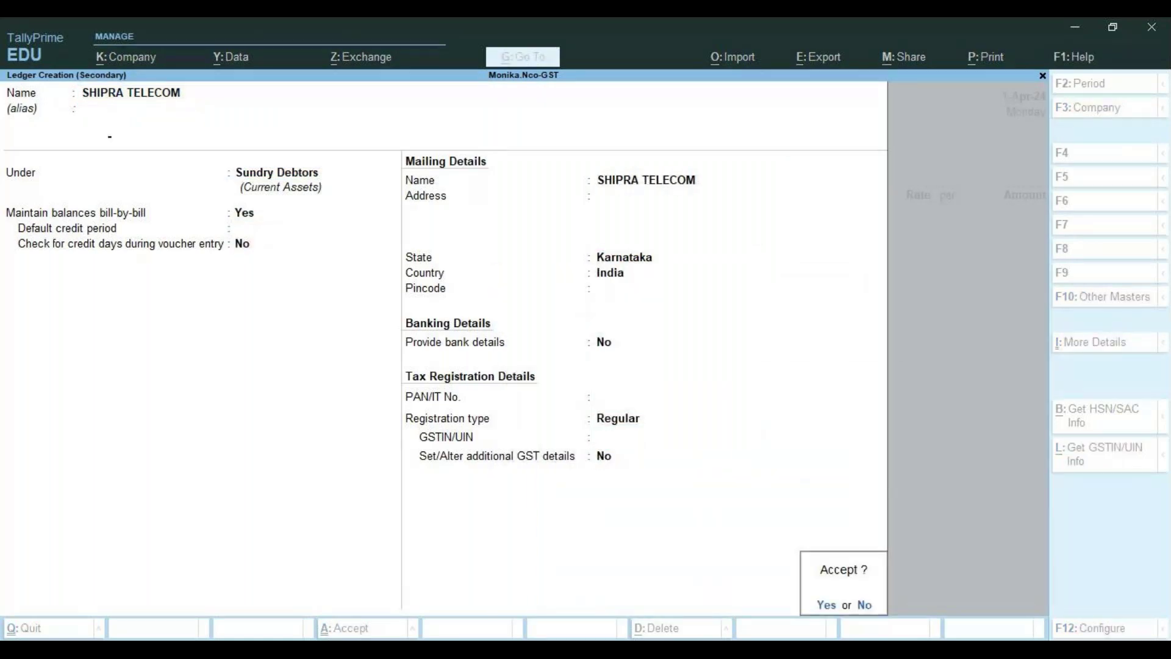
key("Return")
key("Return")
key("Return")
key("Return")
key("Return")
key("Return")
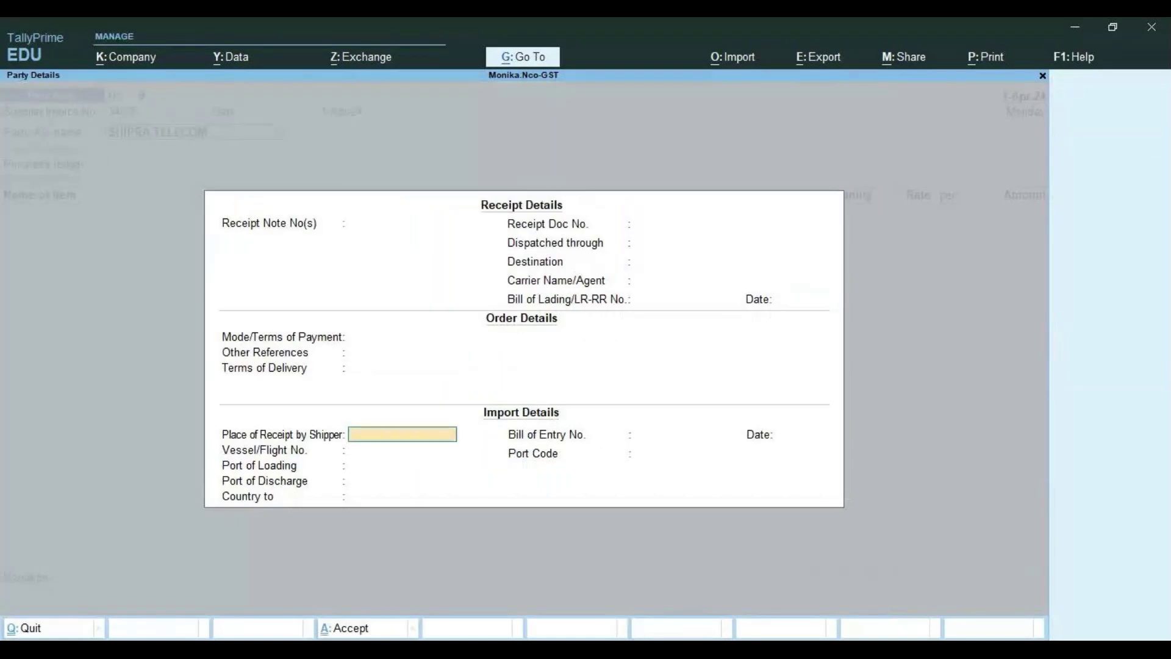
Accept party details with Country Not Applicable and pick Purchase A/c as purchase ledger
key("Return")
key("Return")
key("Return")
key("Return")
key("Return")
key("Return")
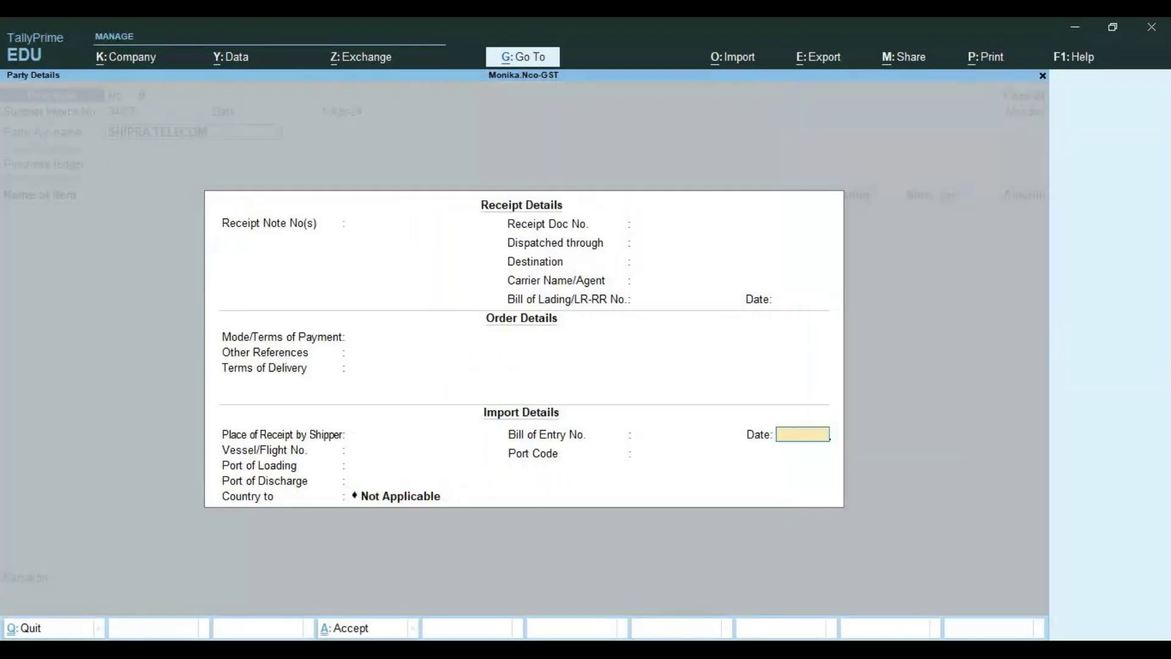
key("Return")
key("Return")
key("Return")
key("Return")
key("Return")
key("Return")
key("Return")
key("Return")
key("Return")
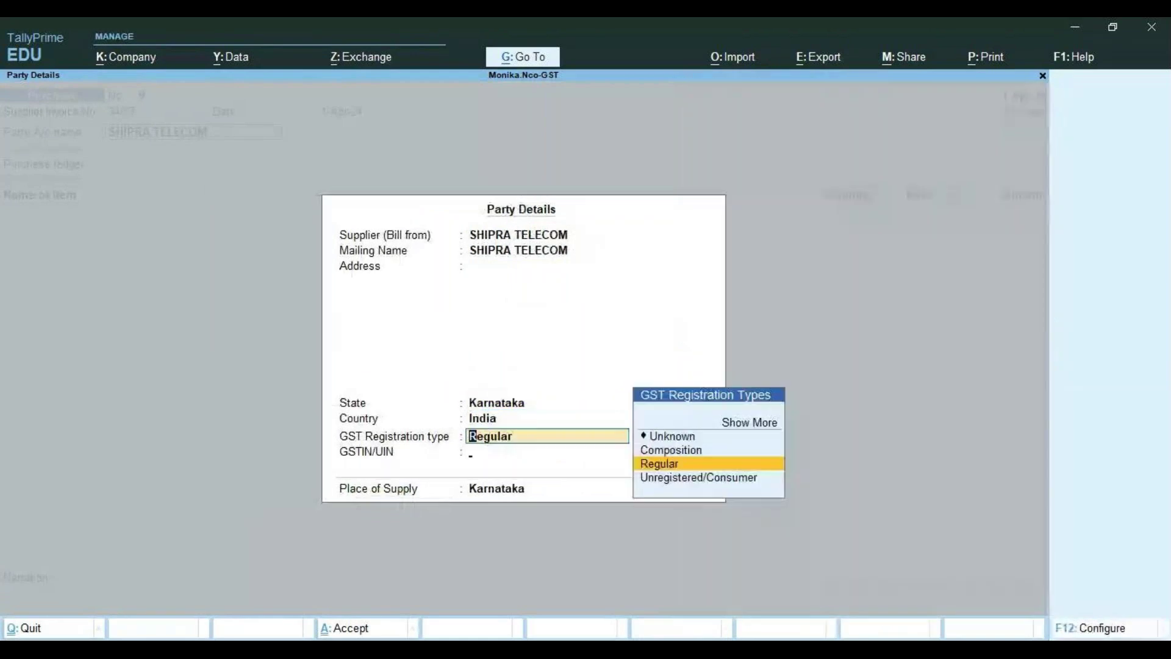
key("Return")
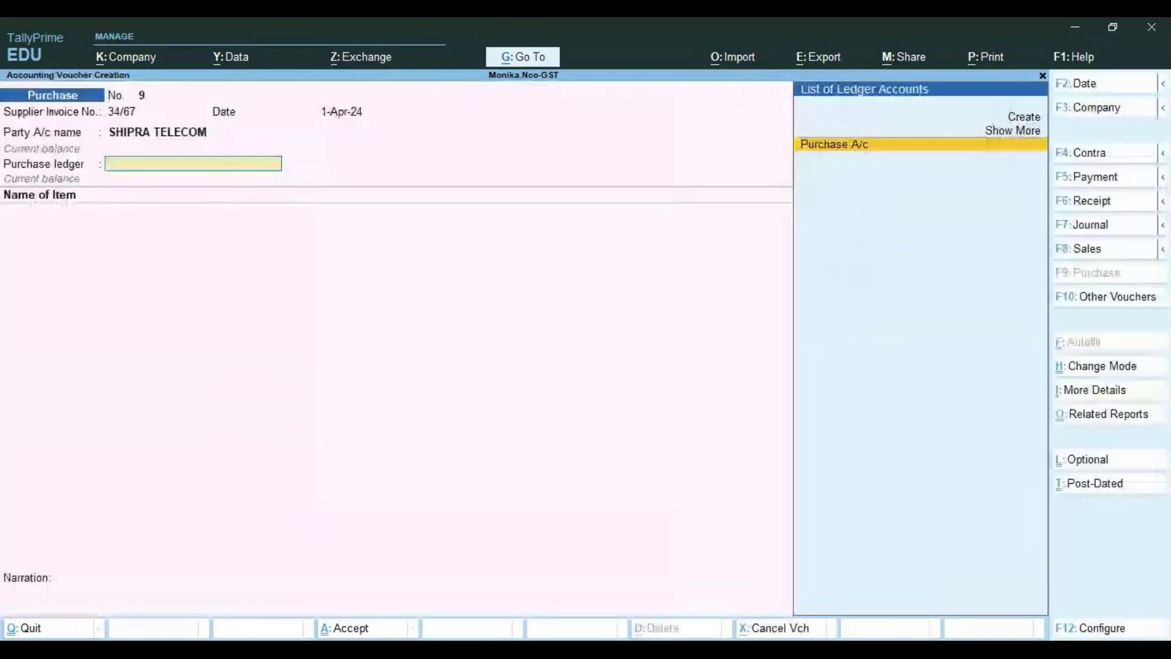
key("Return")
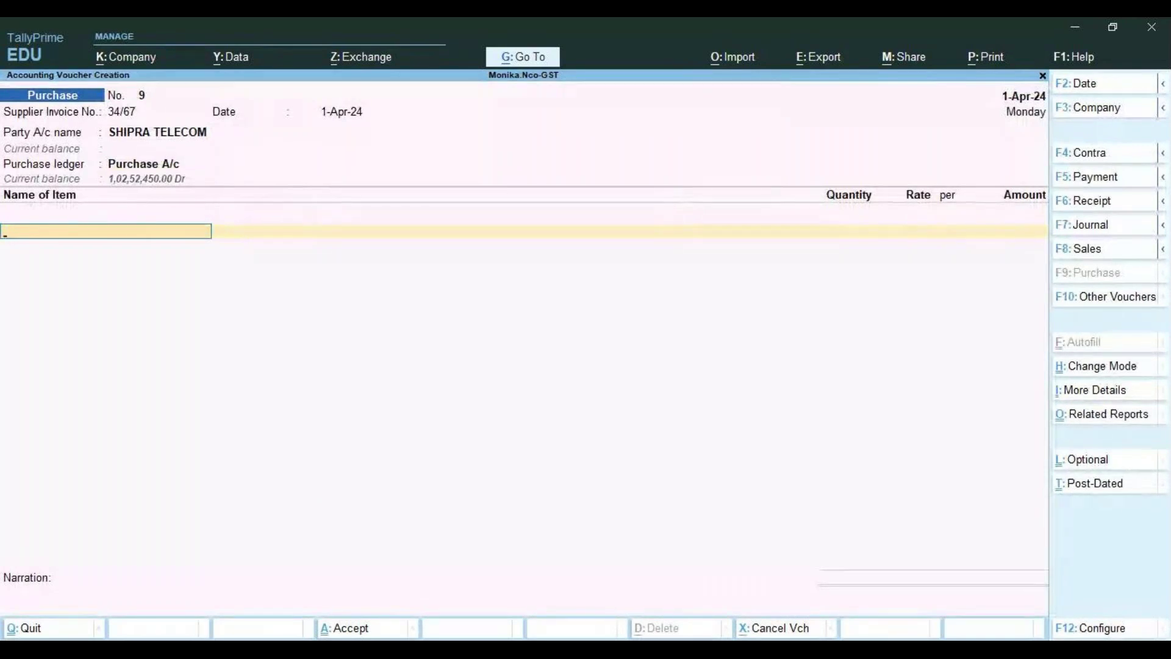
Create a new stock item named VIVO MOBILES and begin a new stock group for it
type("V")
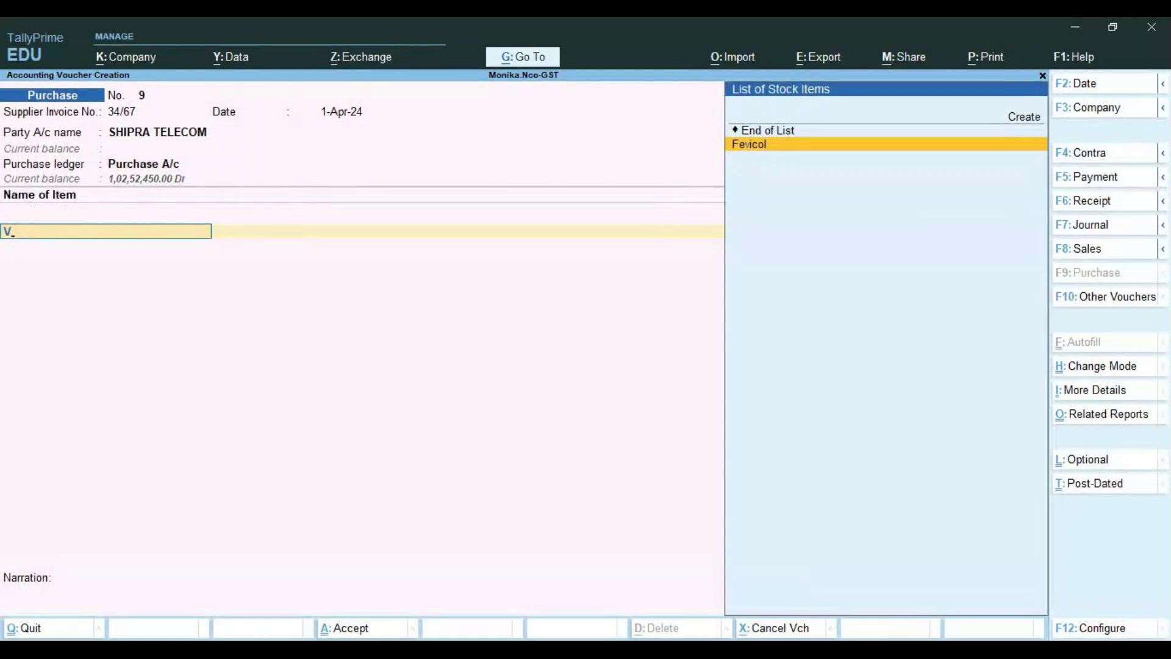
key("Up")
key("Up")
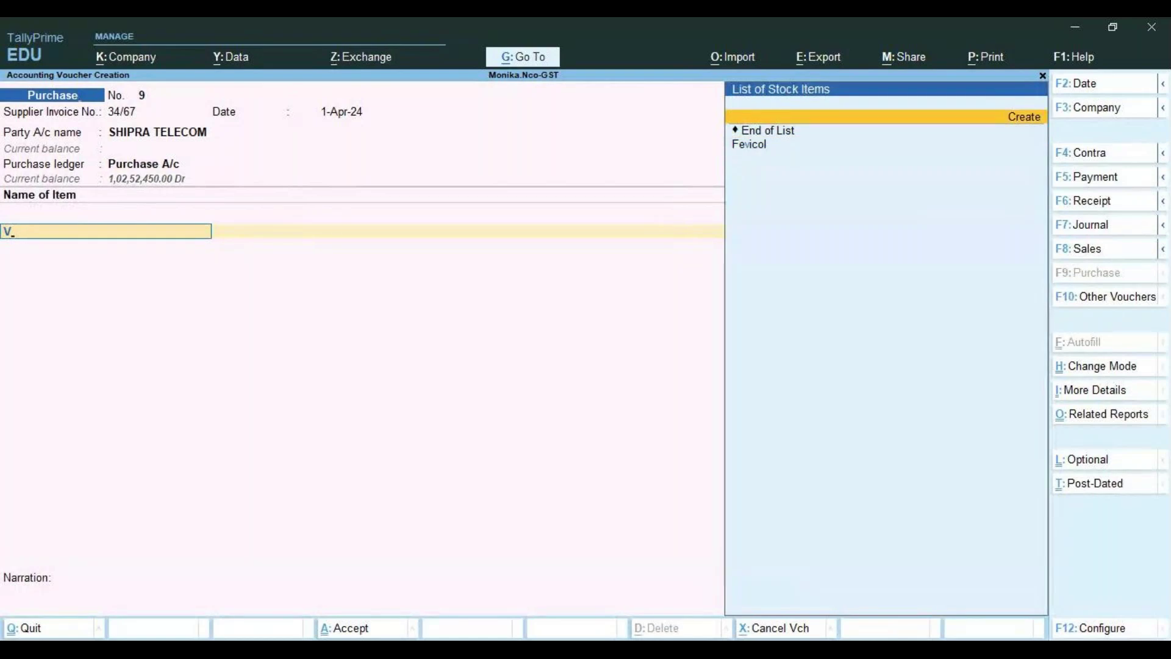
key("Return")
type("VIVO")
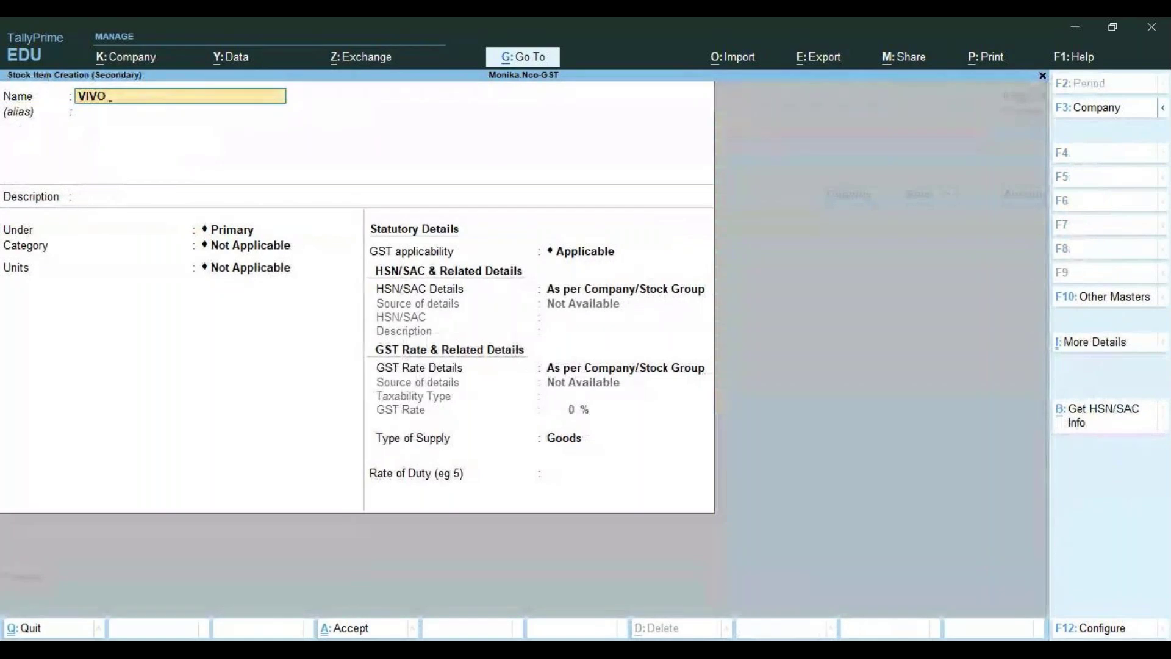
type(" MOBILES")
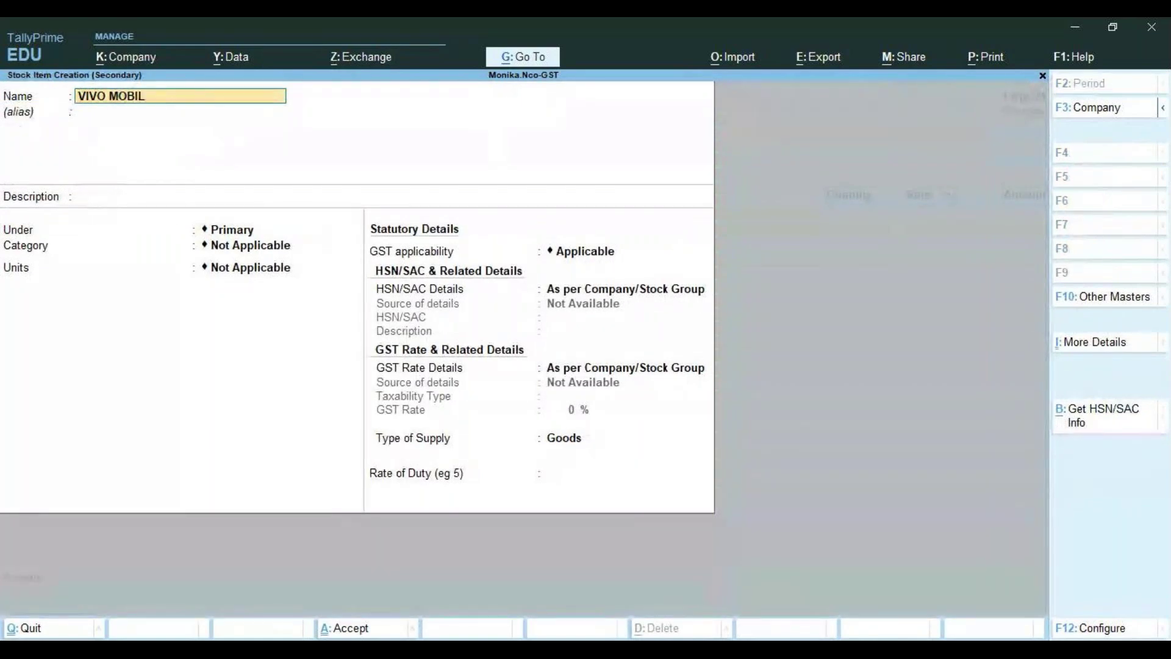
key("Return")
key("Return")
key("Return")
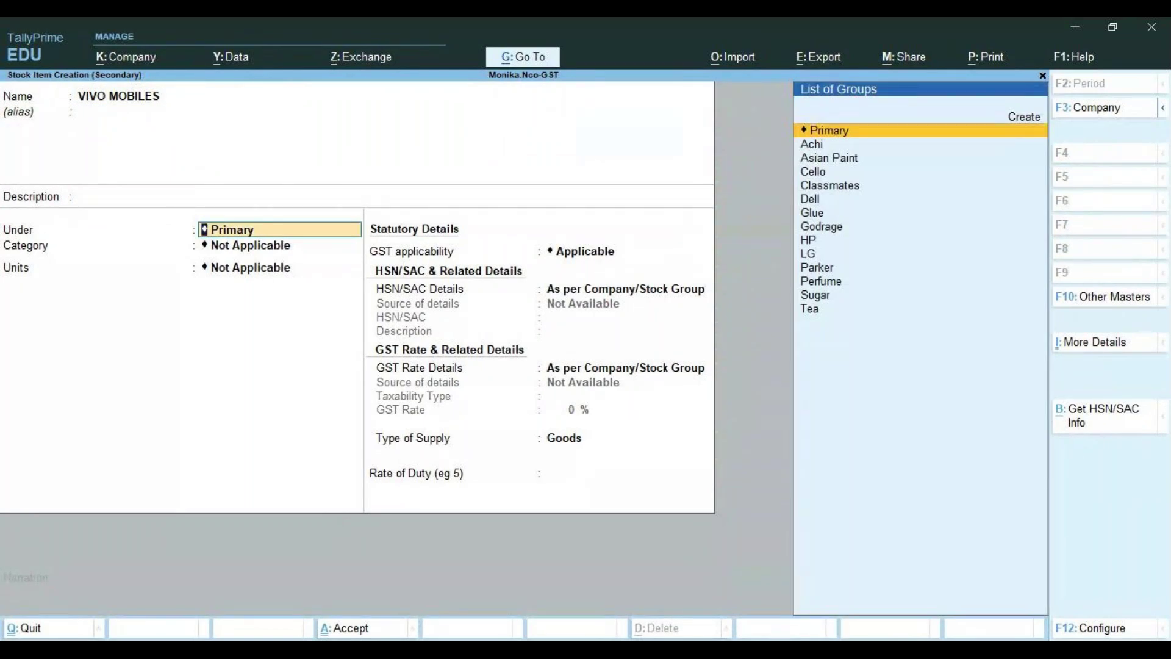
key("Up")
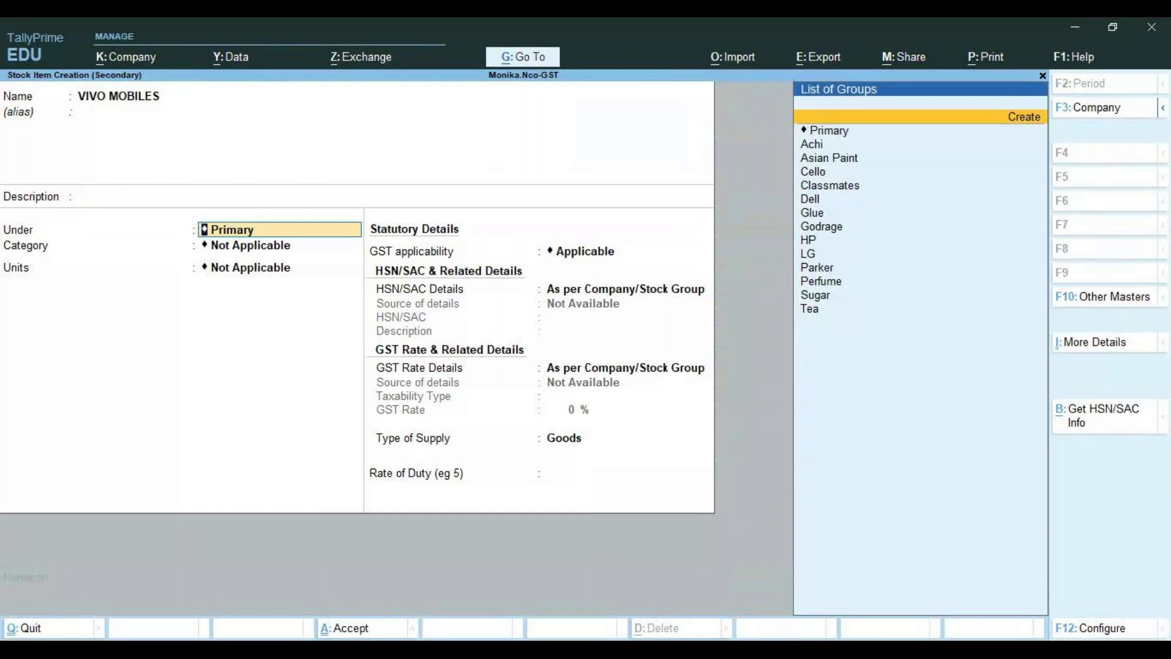
key("Return")
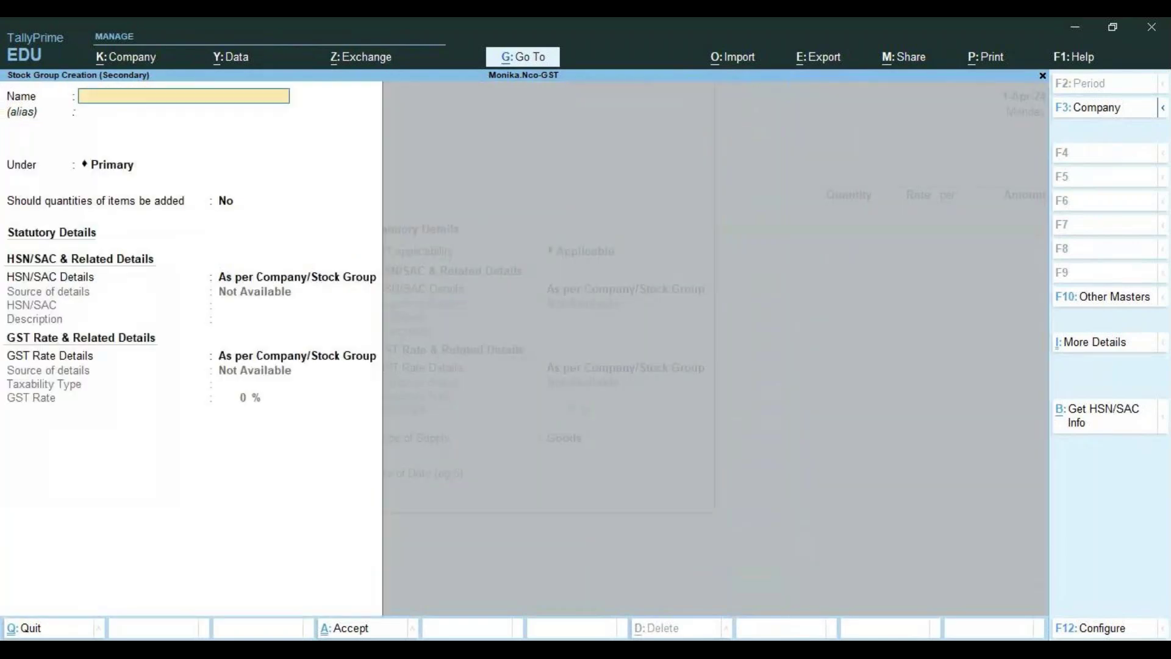
Save stock group VIVO, then give VIVO MOBILES category Electronics, unit NOS, GST Applicable
type("VIVO")
key("Return")
key("Return")
key("Return")
key("Return")
key("Return")
key("Return")
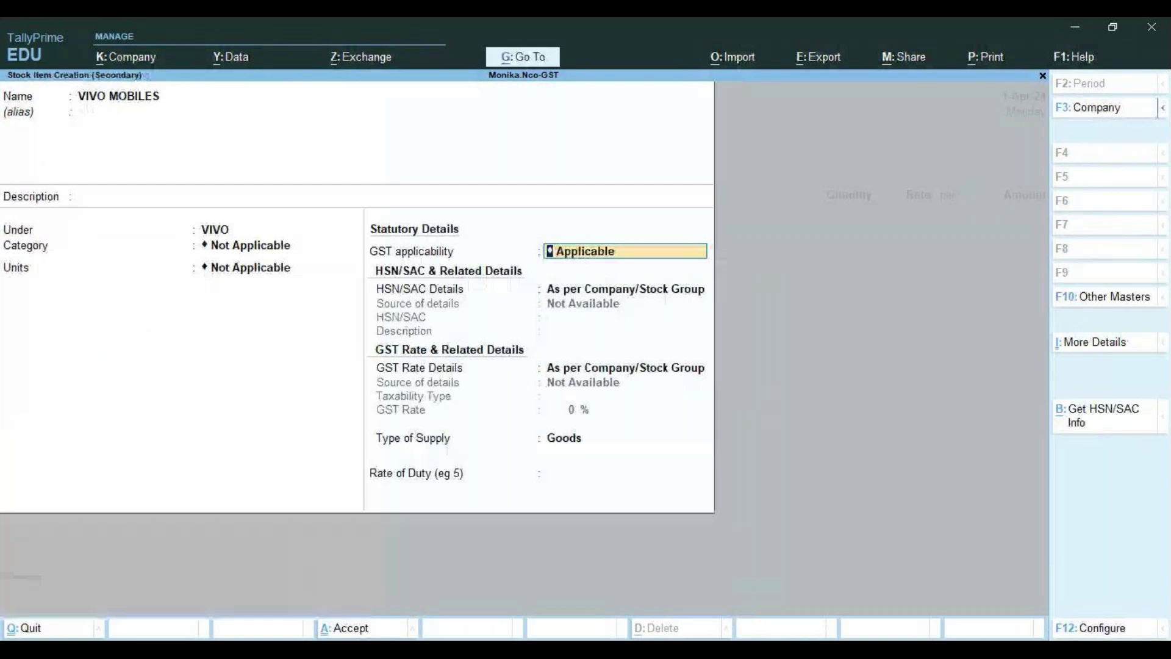
key("BackSpace")
key("BackSpace")
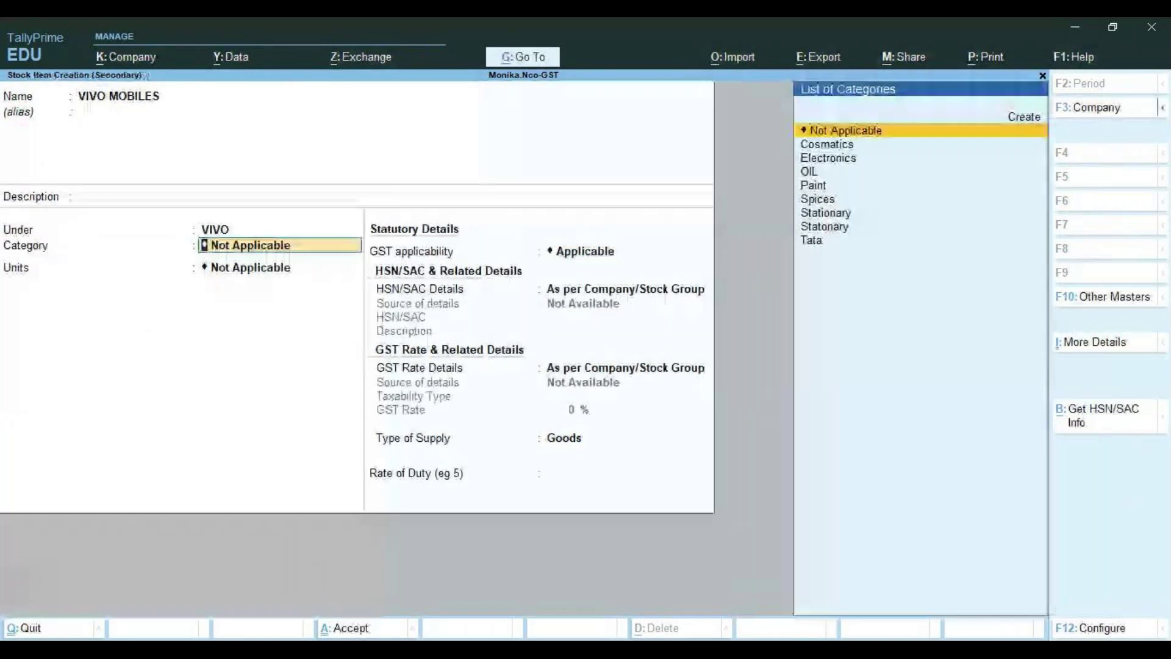
key("Down")
key("Down")
key("Return")
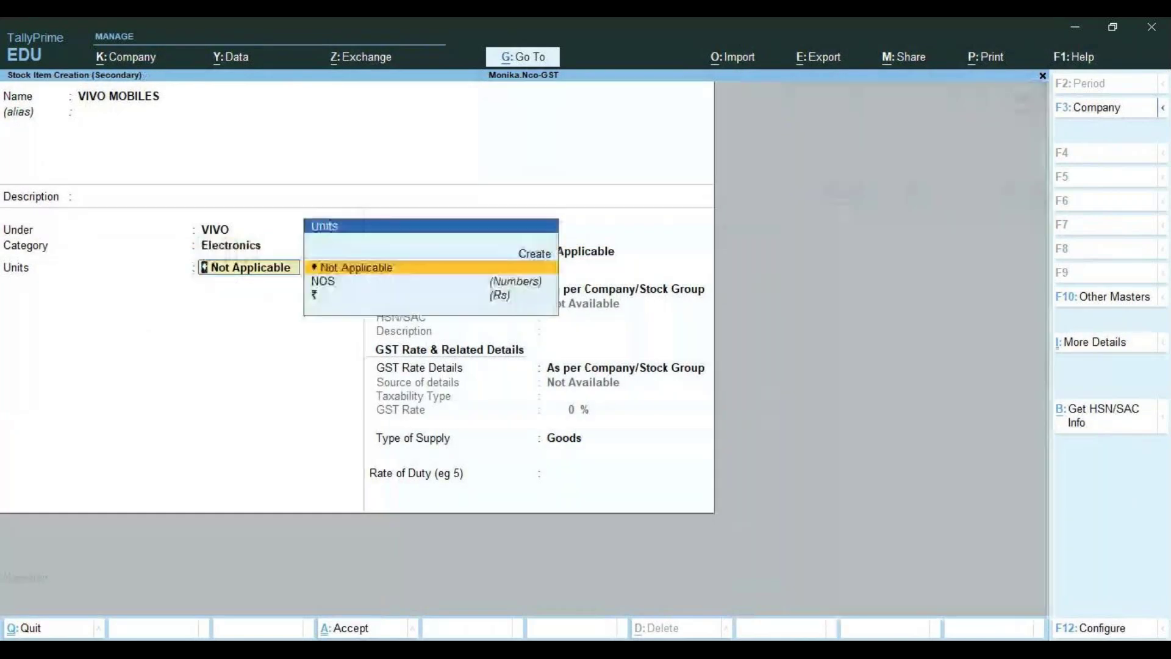
key("Down")
key("Return")
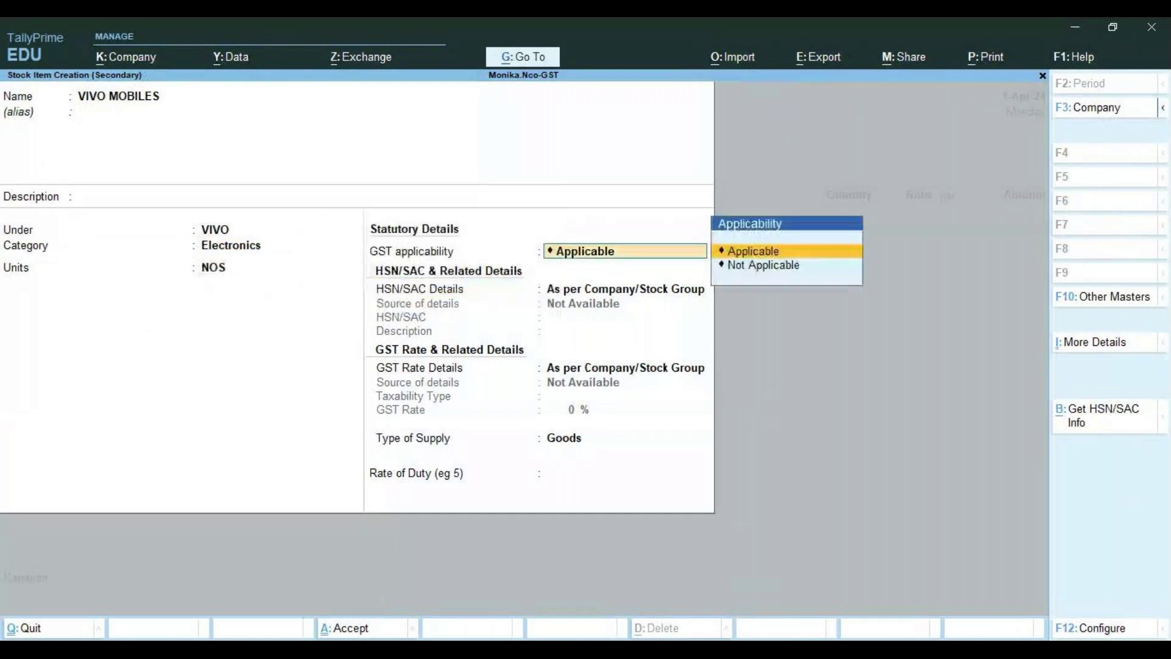
key("Return")
key("Return")
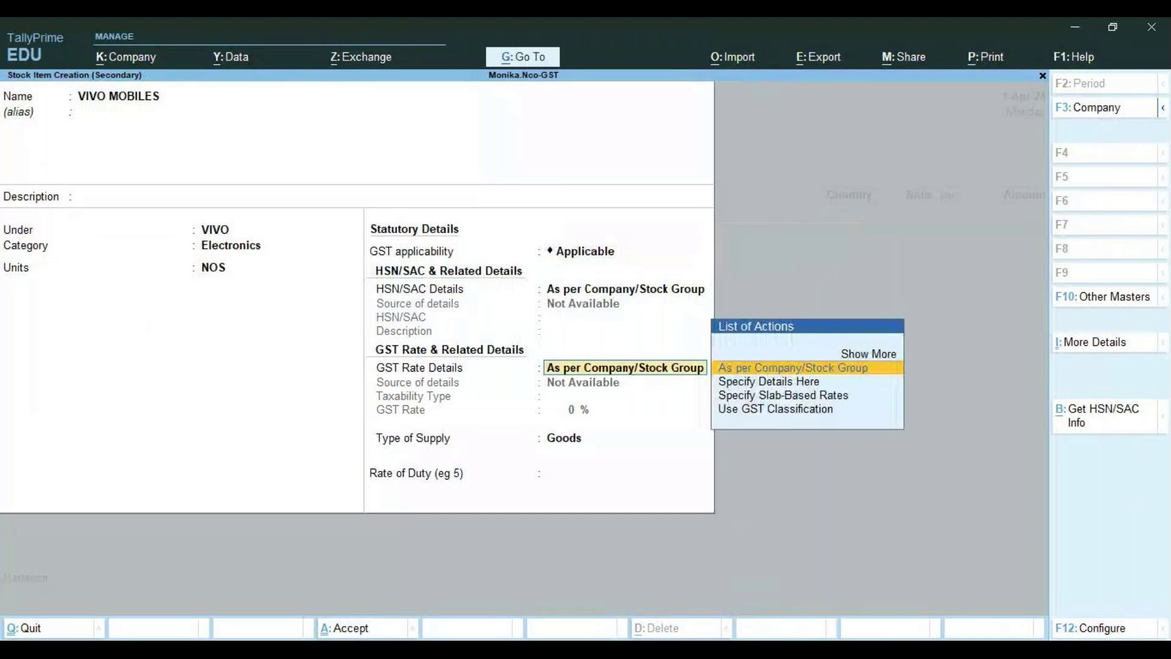
Specify HSN/SAC code 8517 directly on the VIVO MOBILES item
key("BackSpace")
key("Down")
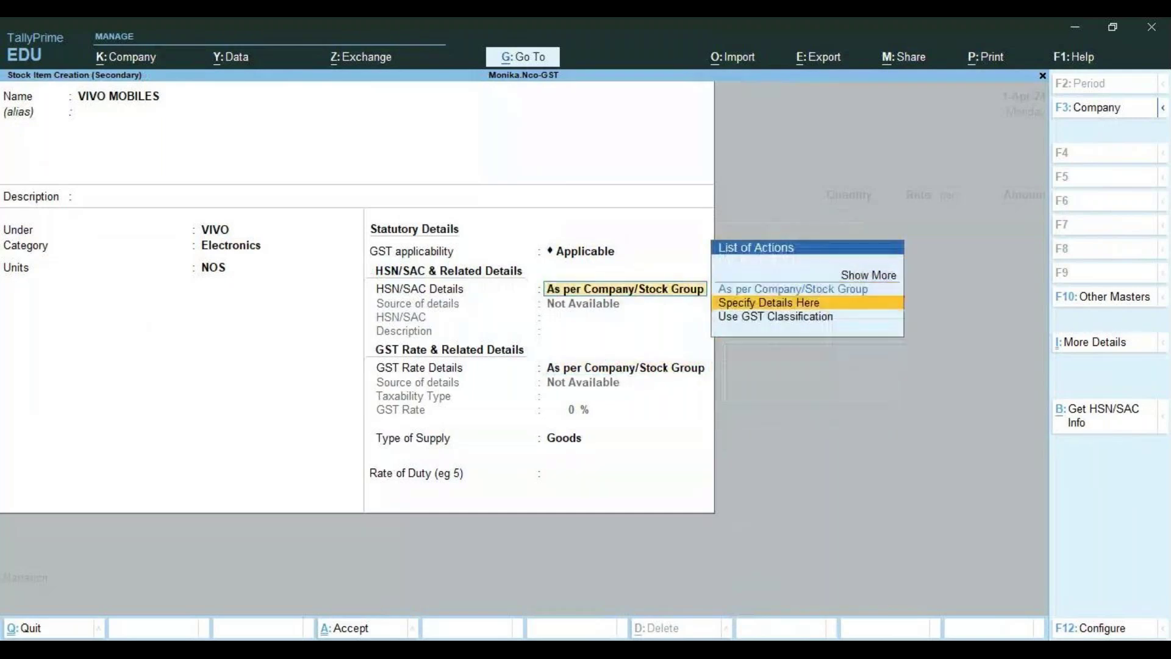
key("Return")
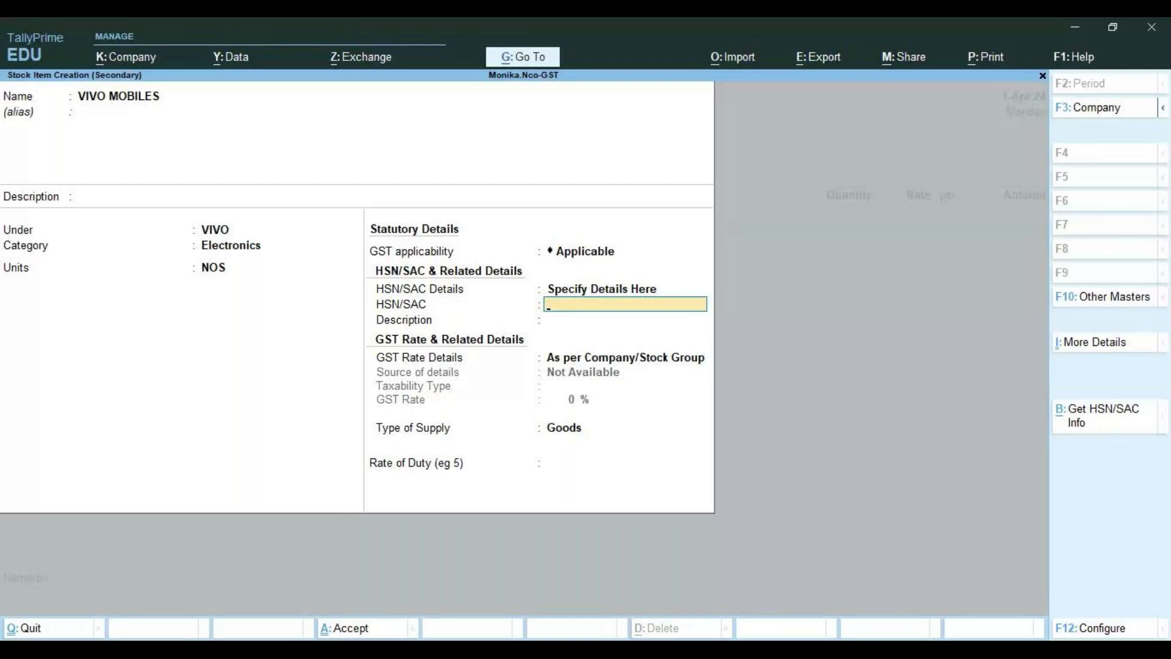
type("857")
key("BackSpace")
type("17")
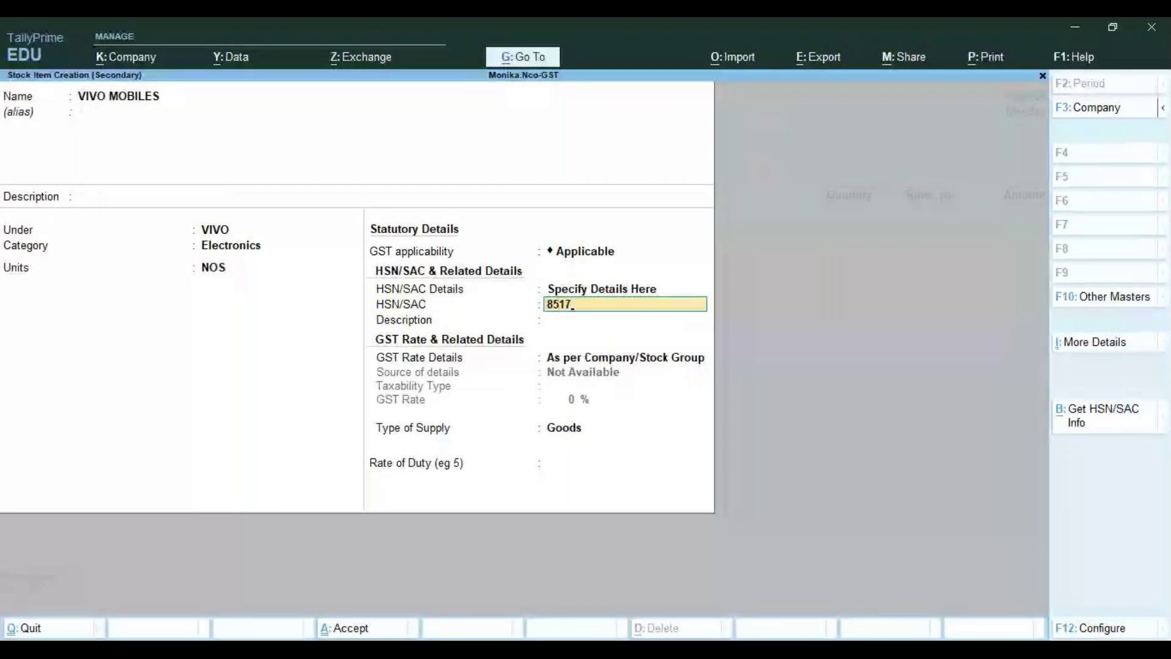
key("Return")
key("Return")
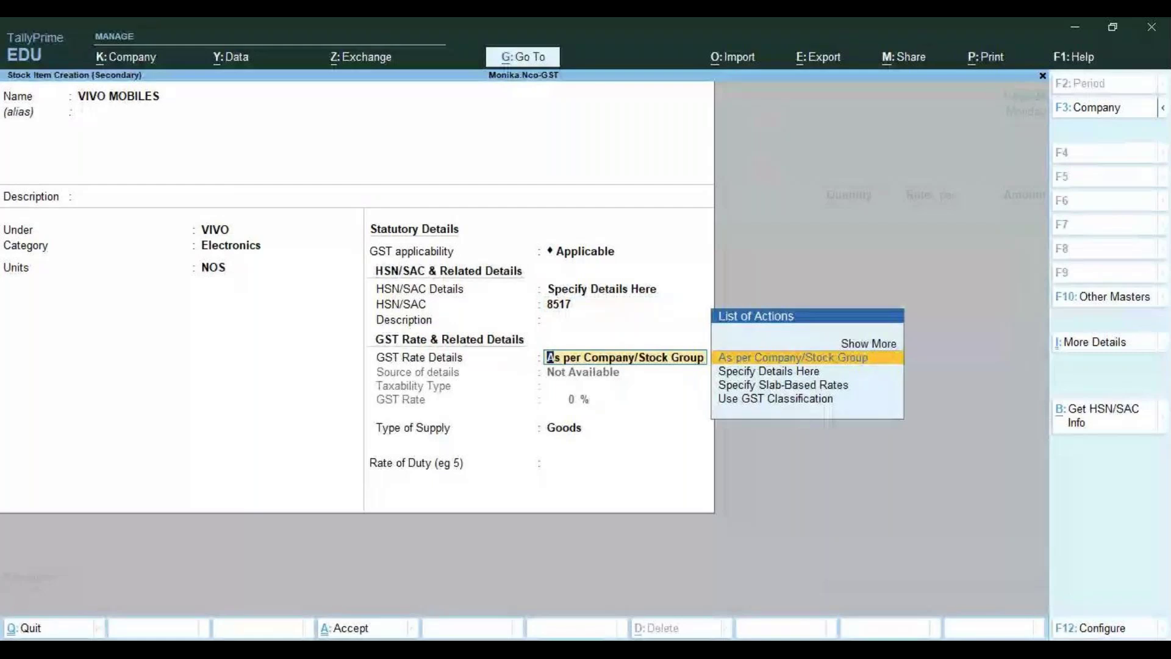
Set a Taxable 18% GST rate on the item and save VIVO MOBILES
key("Down")
key("Return")
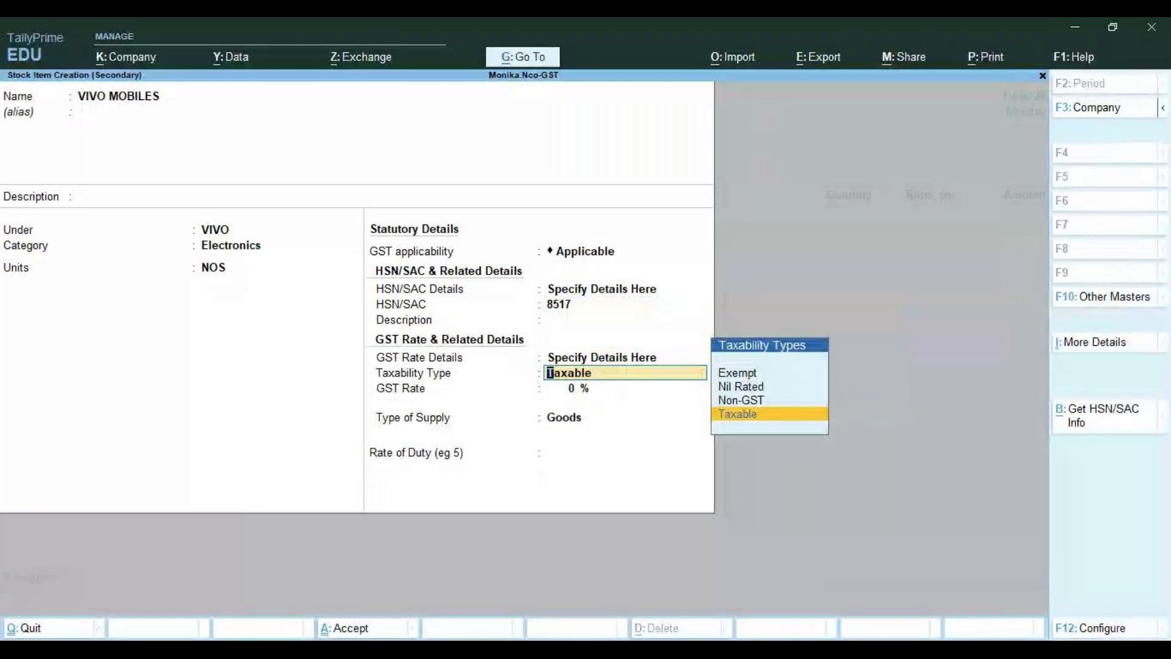
key("Return")
type("18")
key("Return")
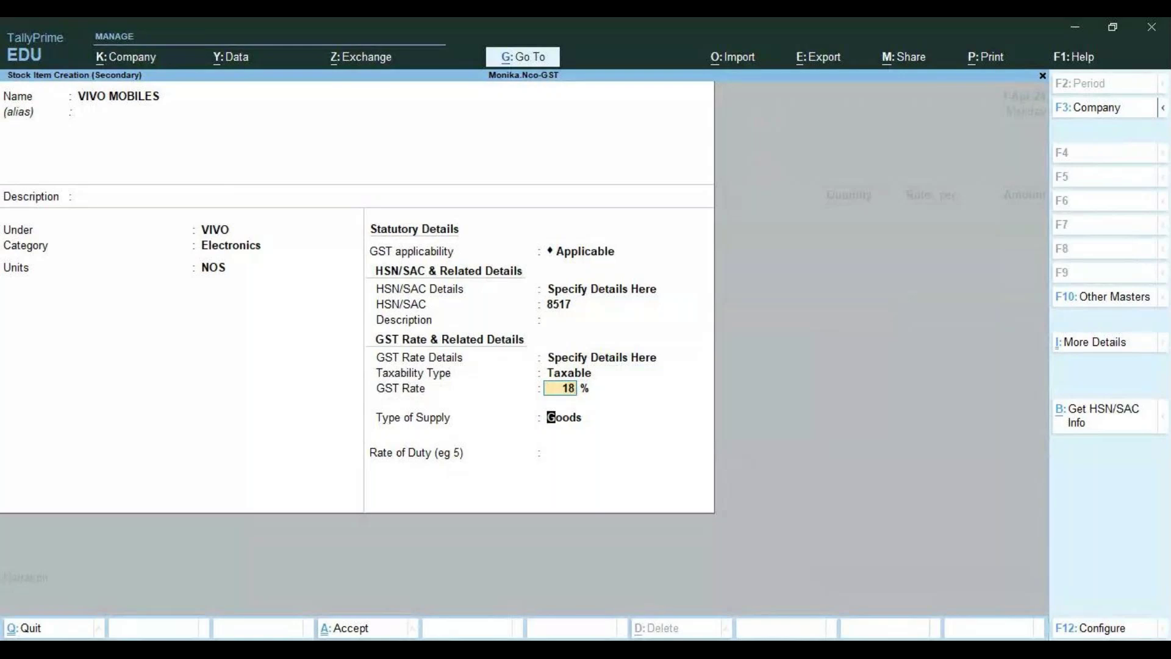
key("Return")
key("Return")
key("Return")
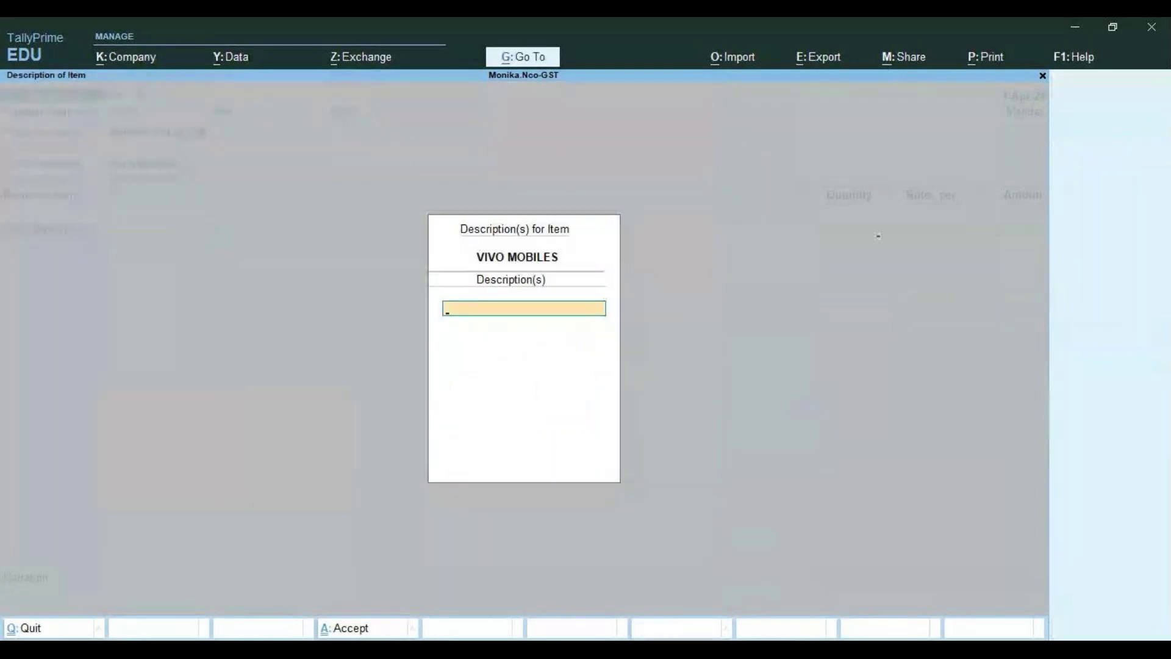
key("Return")
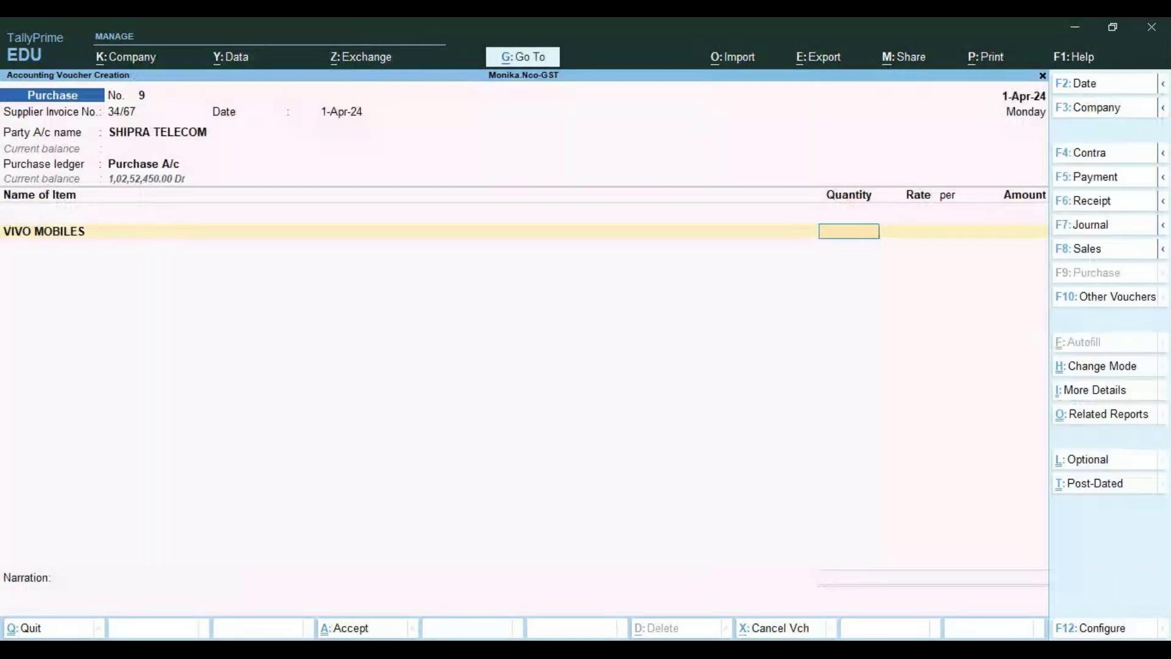
Enter VIVO MOBILES quantity 10 at rate 17,000.00, giving 1,70,000.00
type("10")
key("Return")
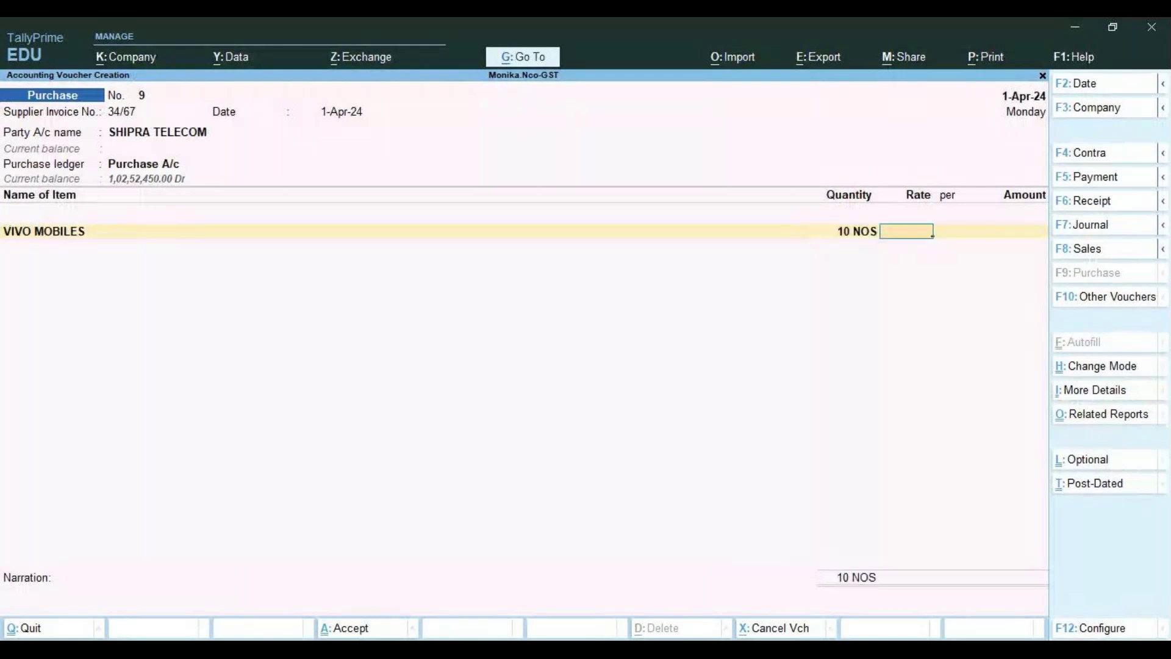
type("17,000")
key("Return")
key("Return")
key("Return")
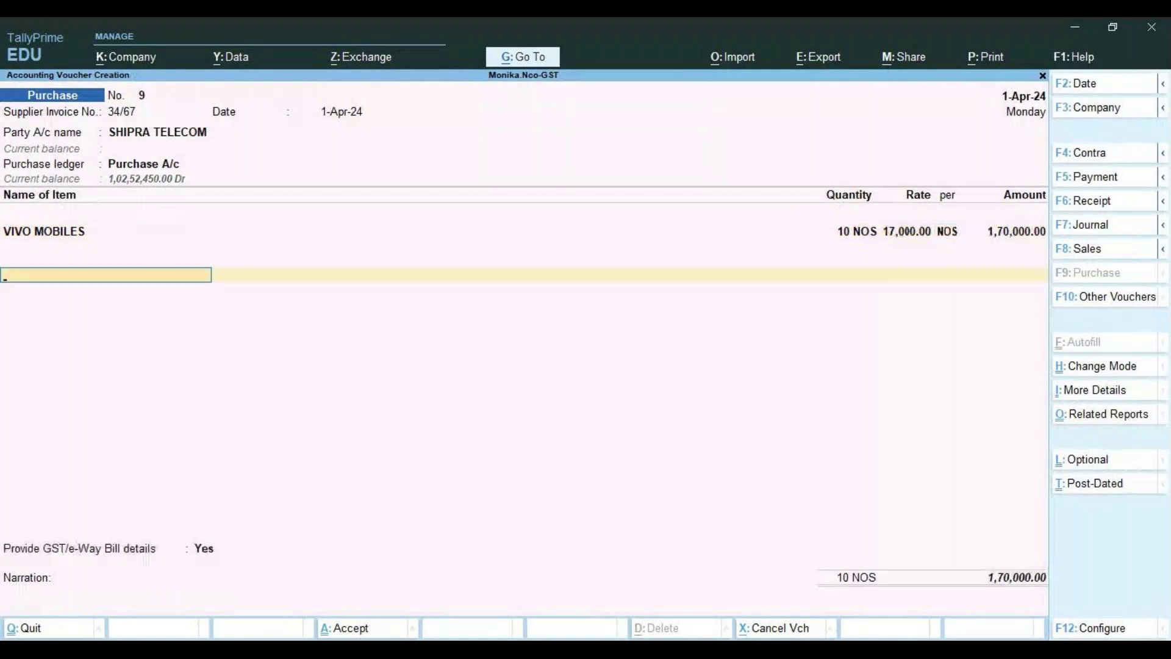
key("Return")
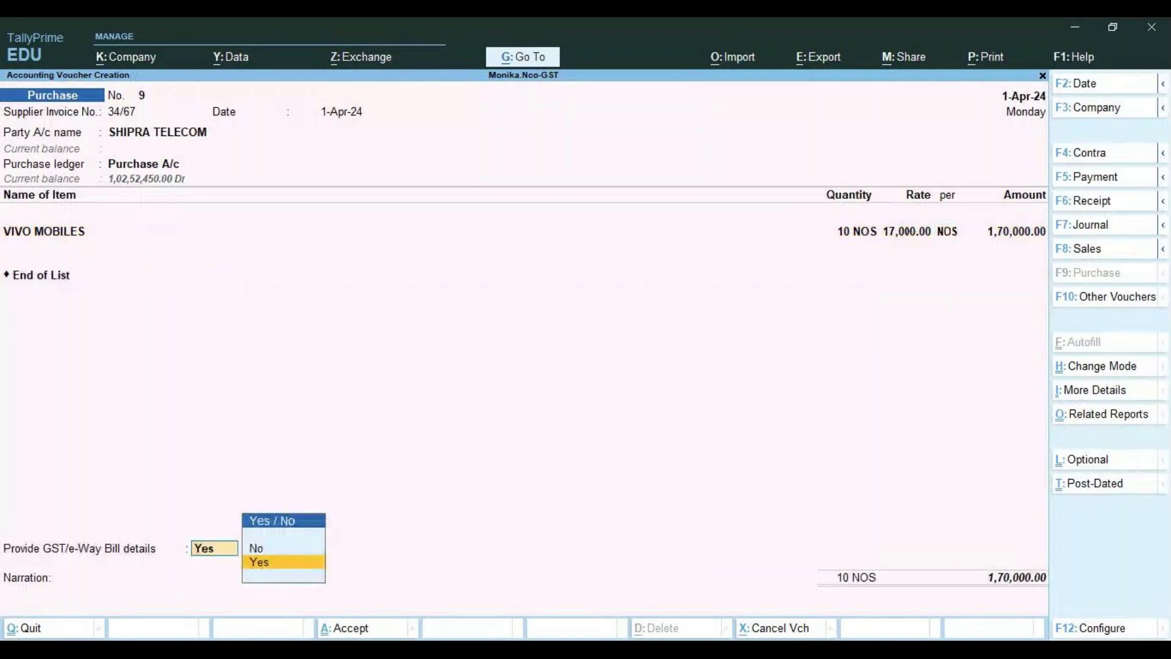
Add the Central Tax ledger at 15,300.00 below VIVO MOBILES, bringing the voucher total to 1,85,300.00
key("Return")
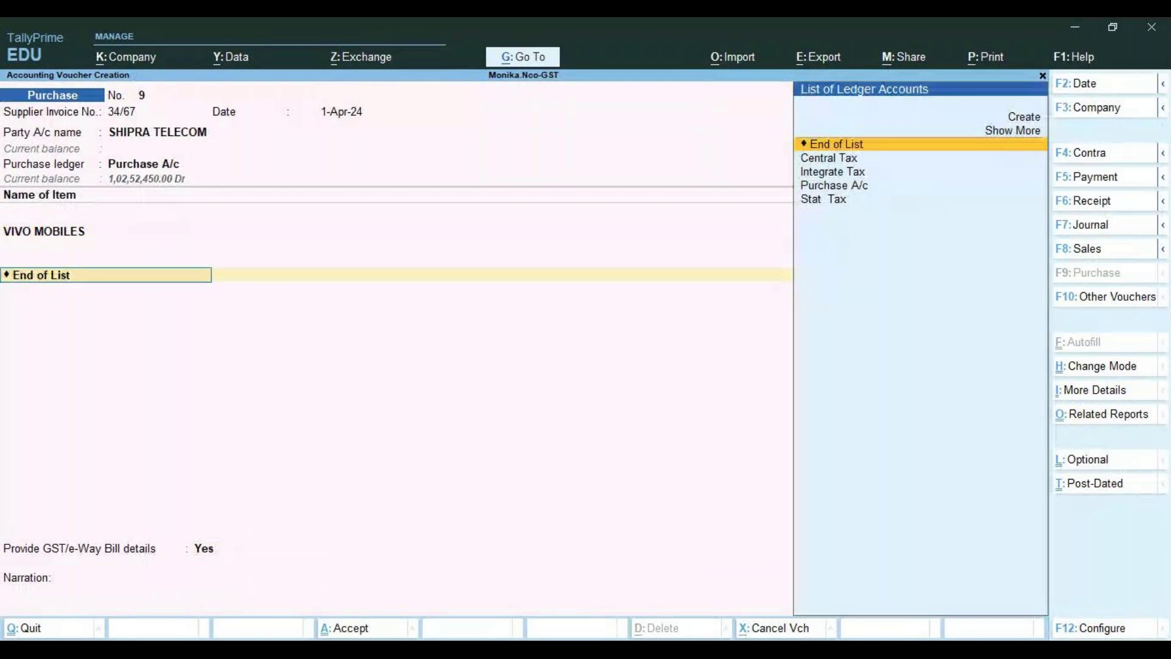
key("Return")
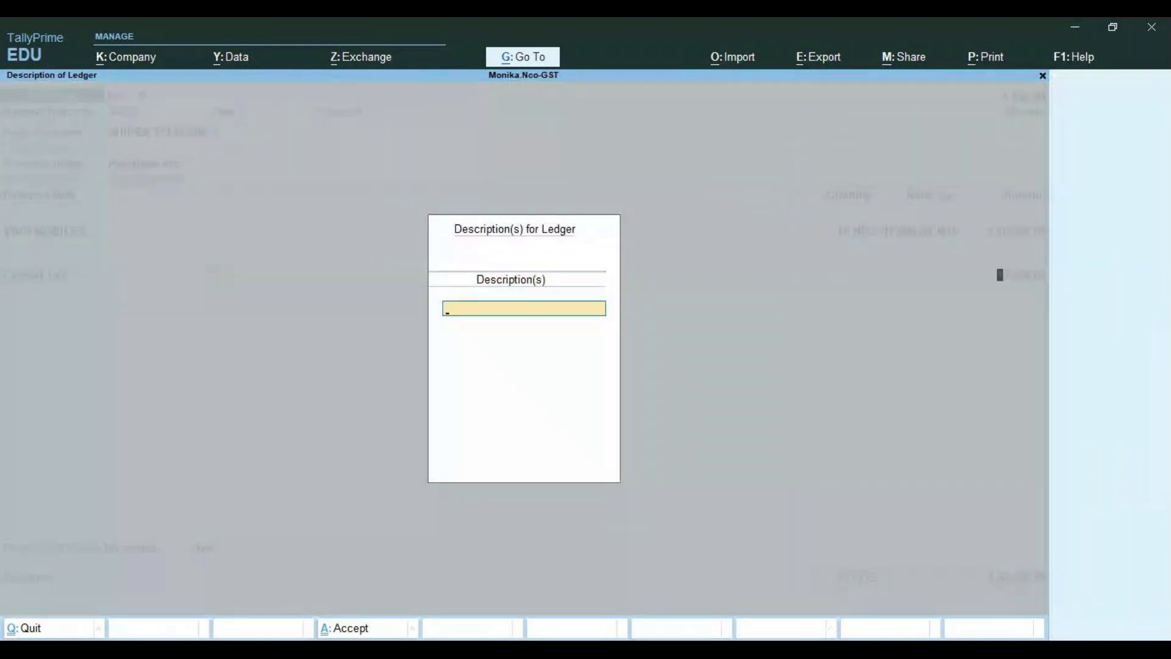
key("Return")
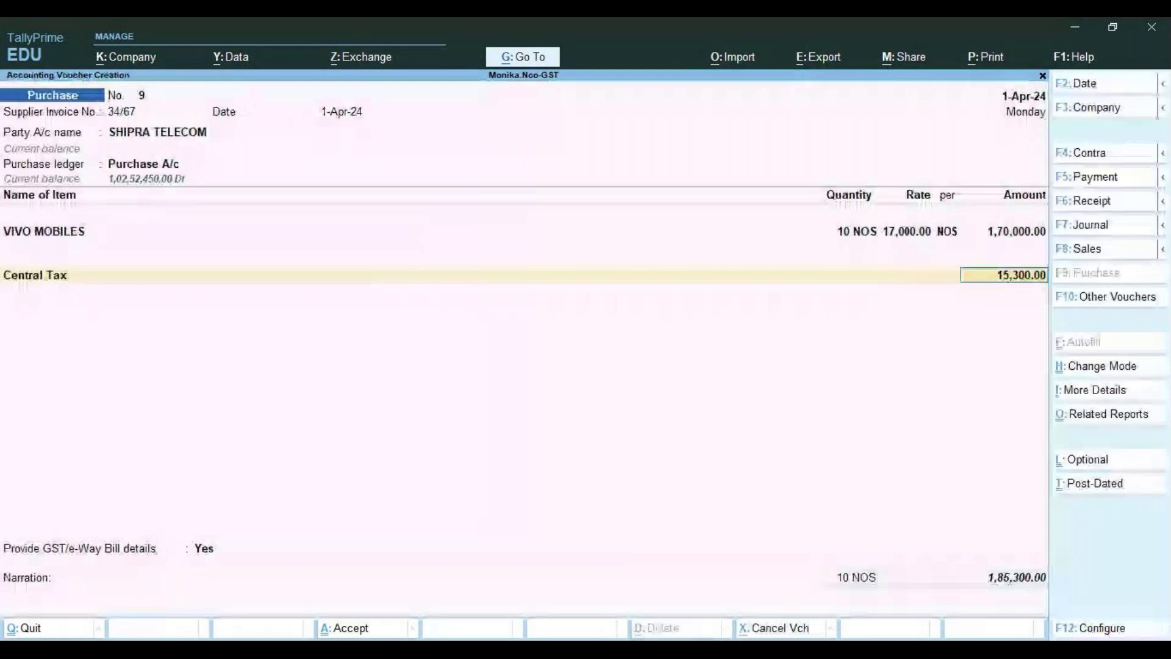
key("Return")
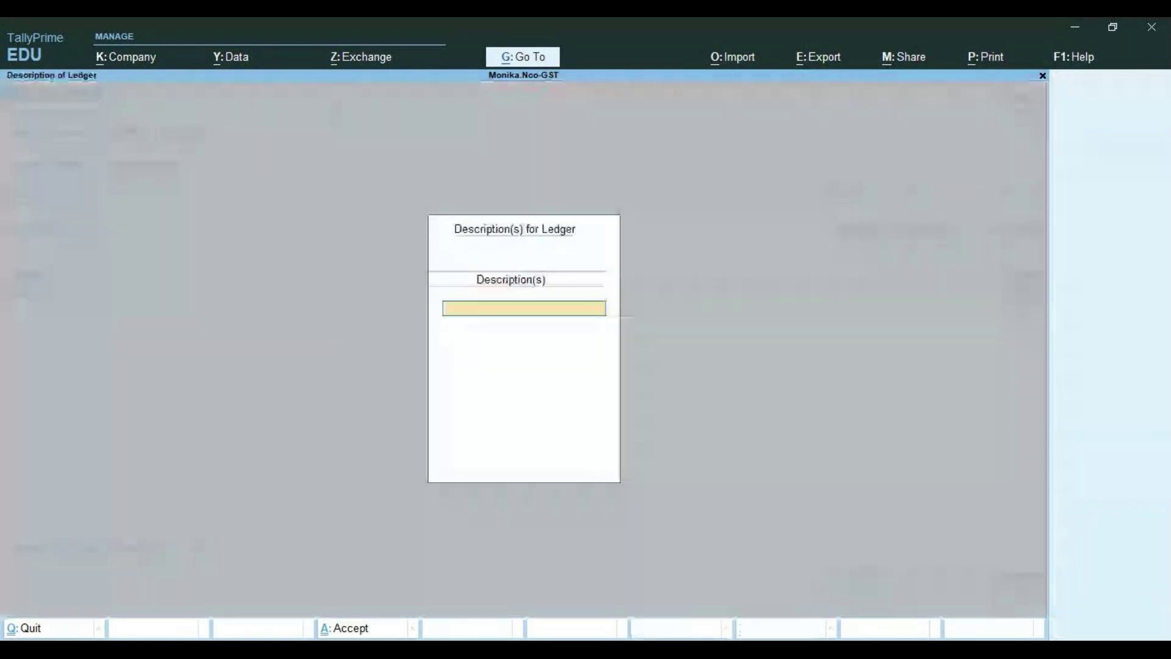
key("Return")
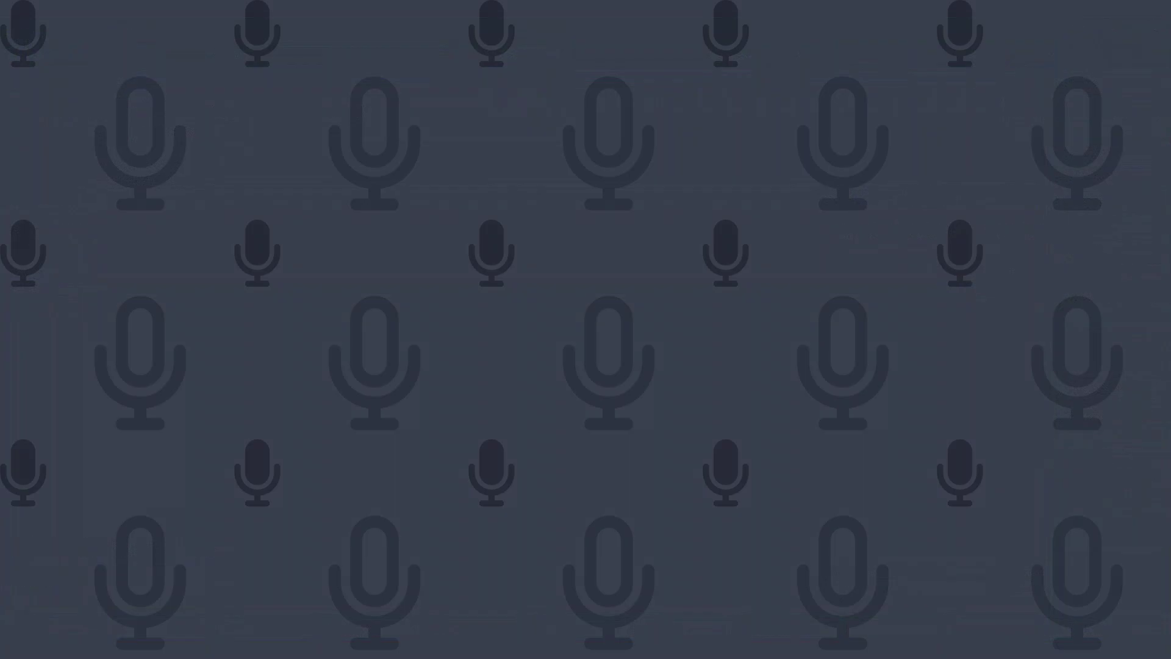